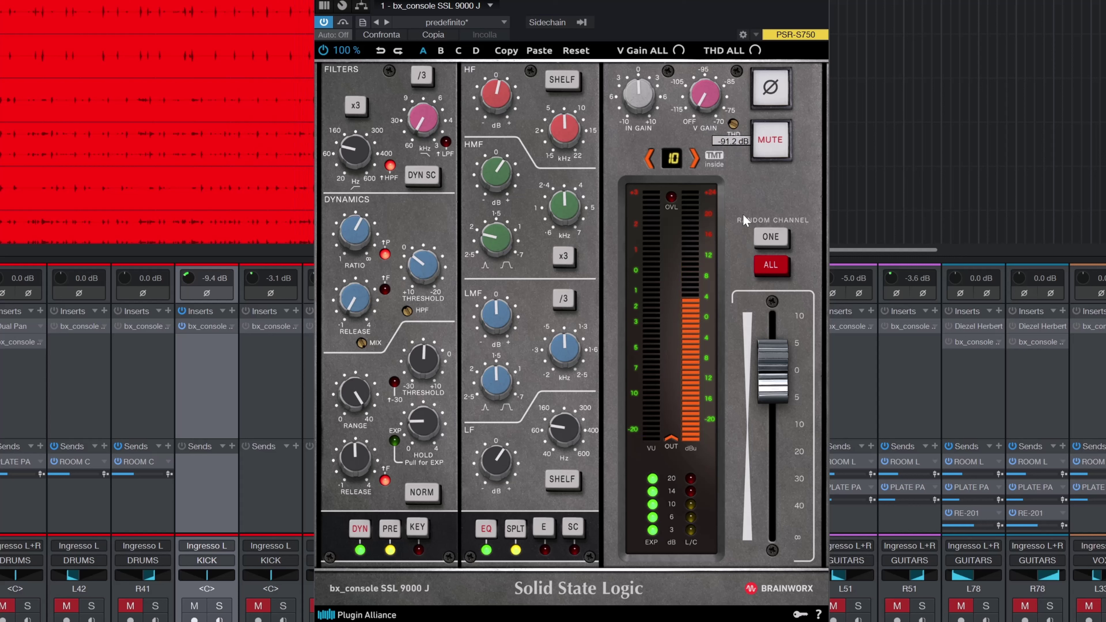
Compare the kick-in sound with its bx_console SSL 9000 J bypassed and active.
drag(744, 174, 743, 101)
drag(736, 143, 736, 93)
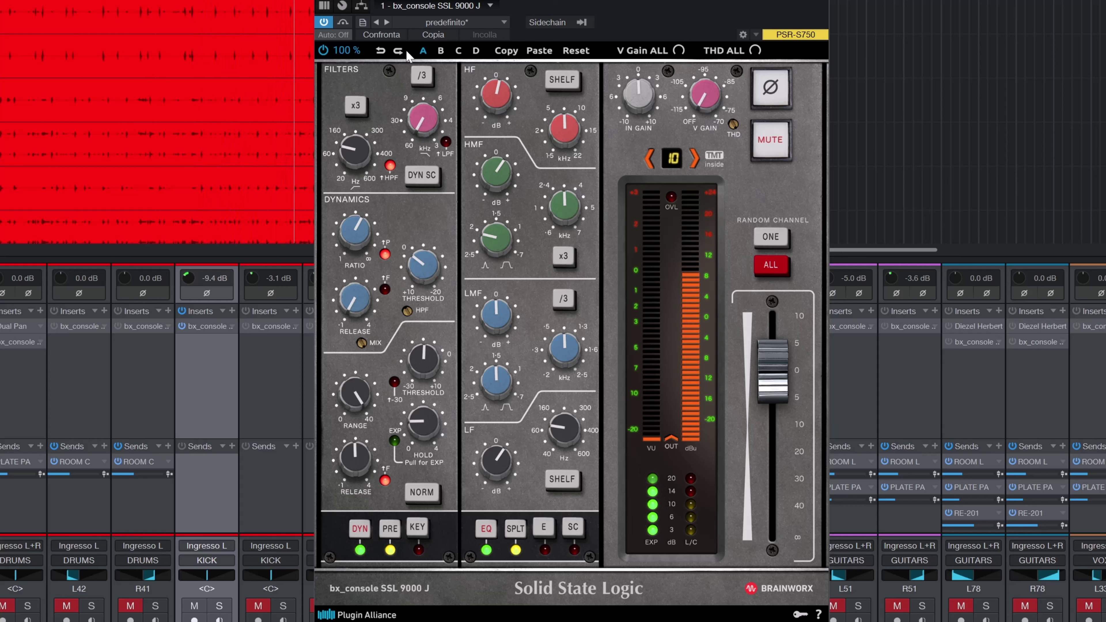
click(343, 24)
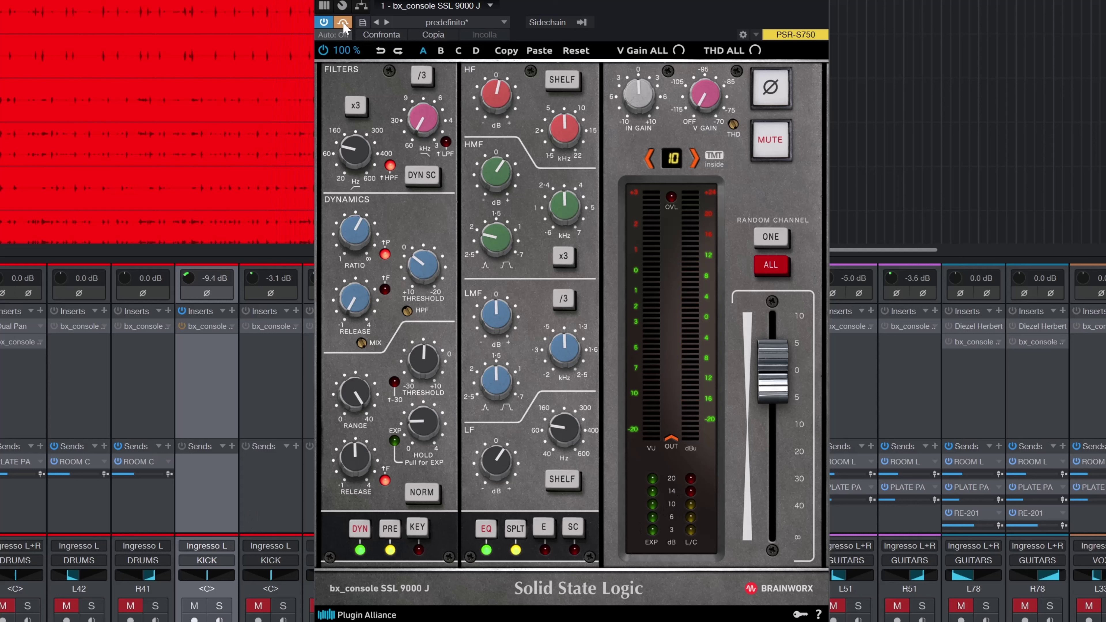
click(344, 24)
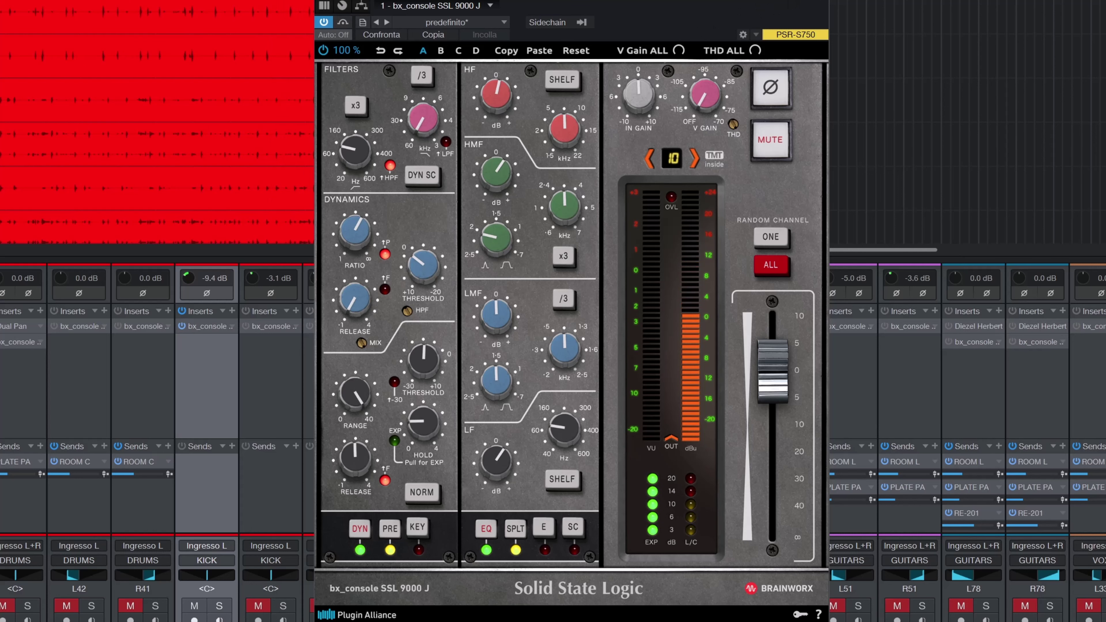
Close the Kick In plug-in, unmute and solo Kick Out, and open its bx_console SSL 9000 J.
click(229, 526)
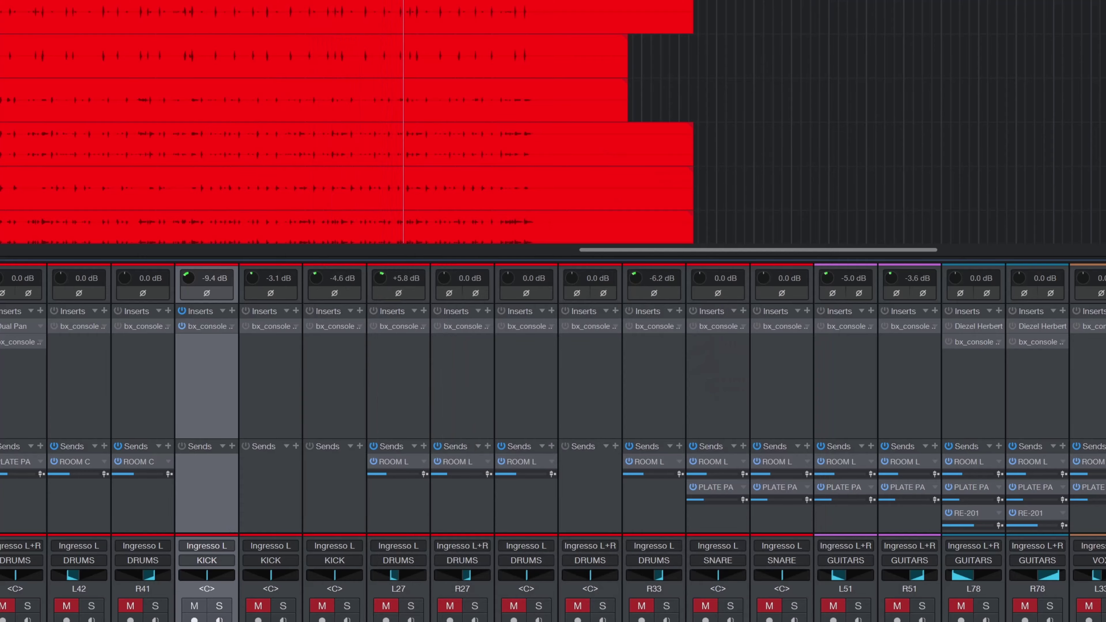
click(258, 605)
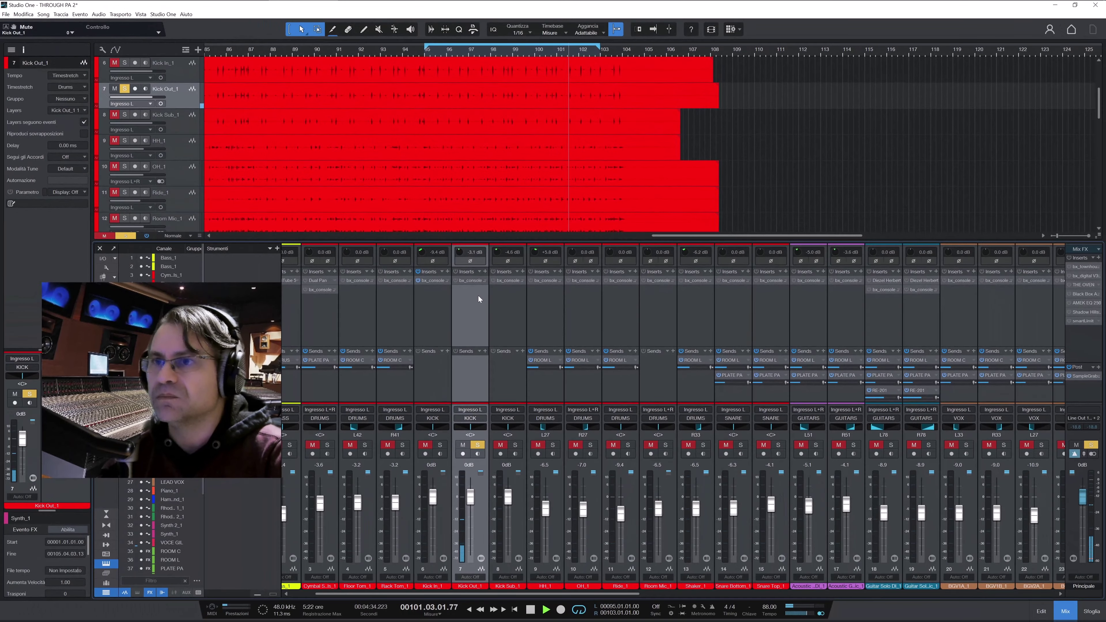
click(472, 282)
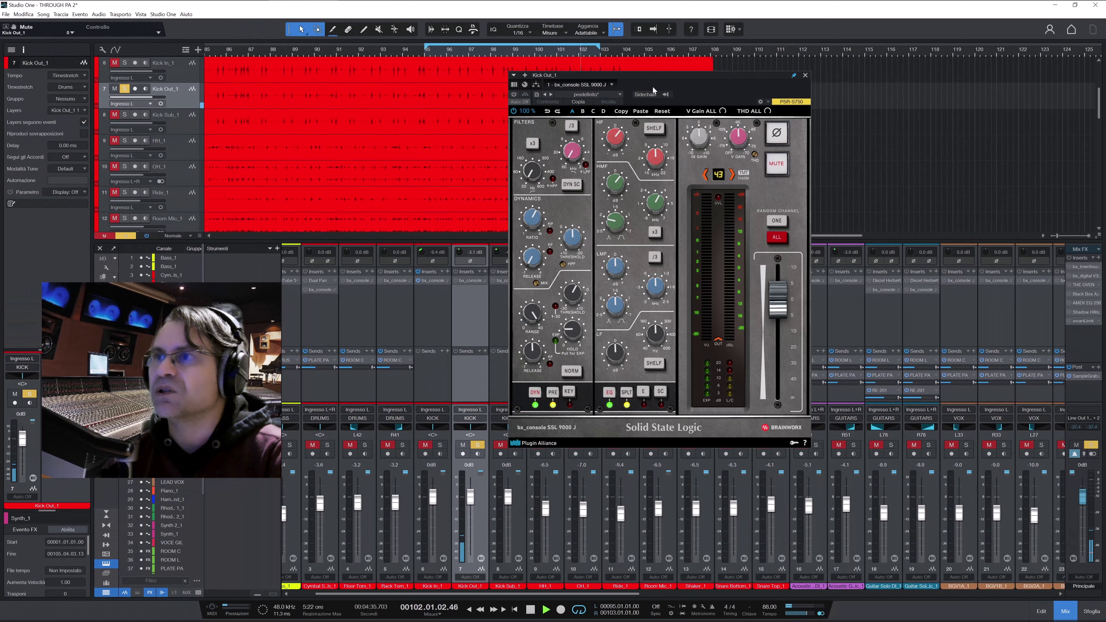
drag(651, 78, 692, 83)
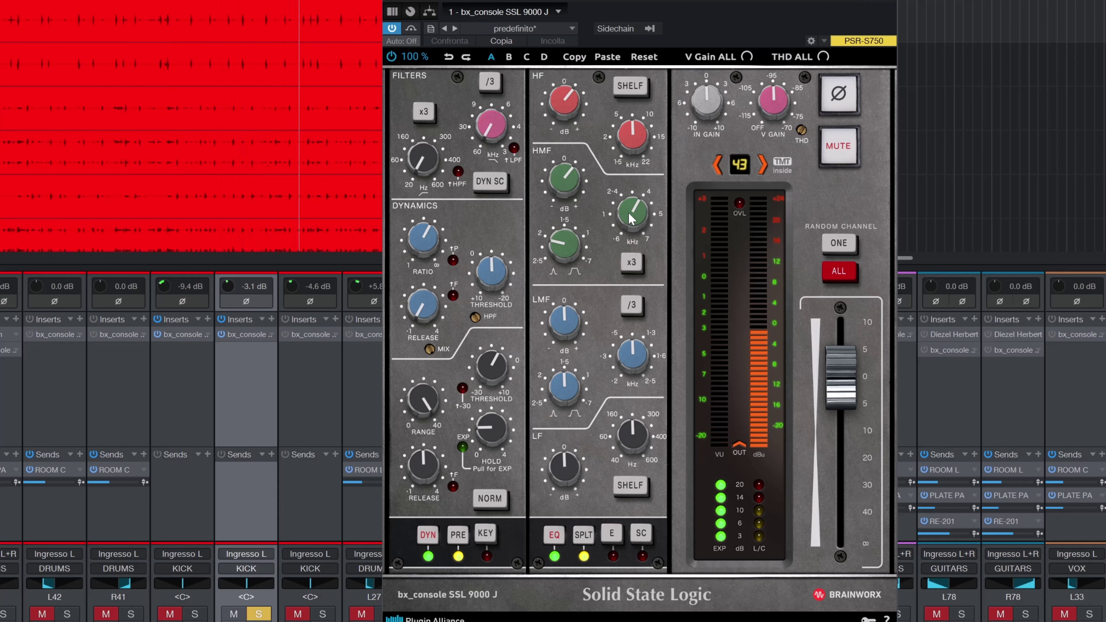
Set the Kick Out HF gain to +4.0 dB and compare the sound with the plug-in bypassed and active.
drag(631, 217, 616, 210)
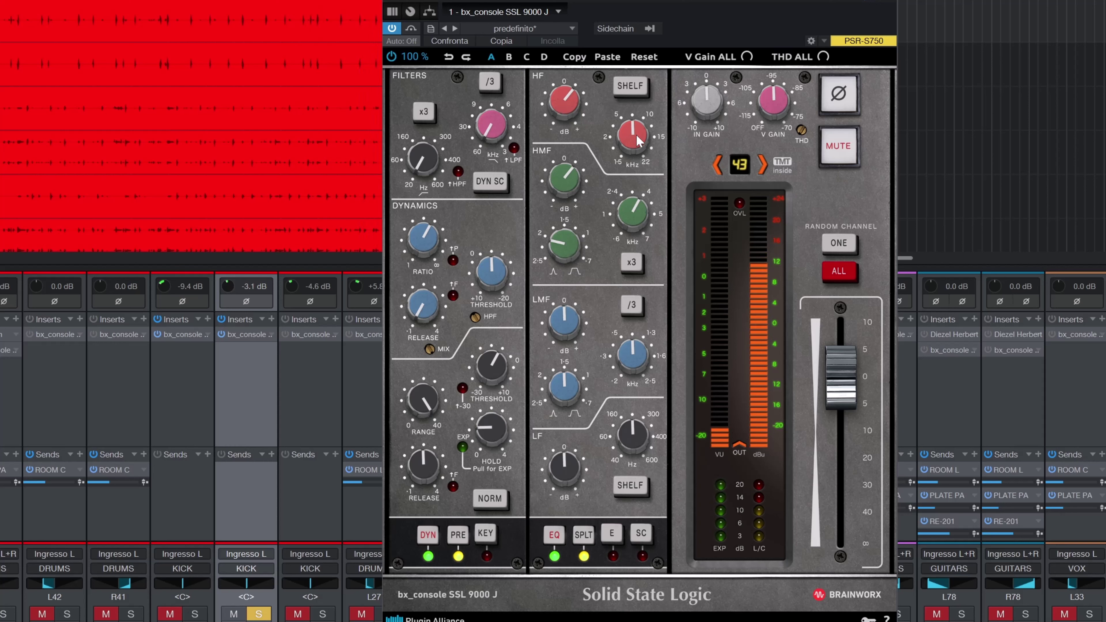
mouse_move(639, 141)
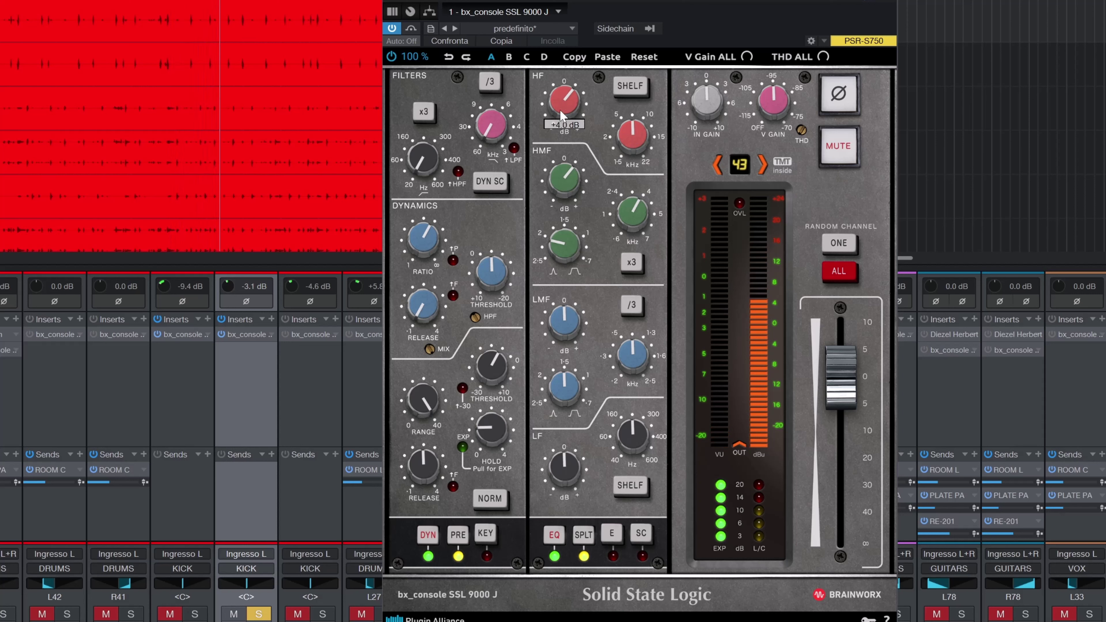
click(410, 29)
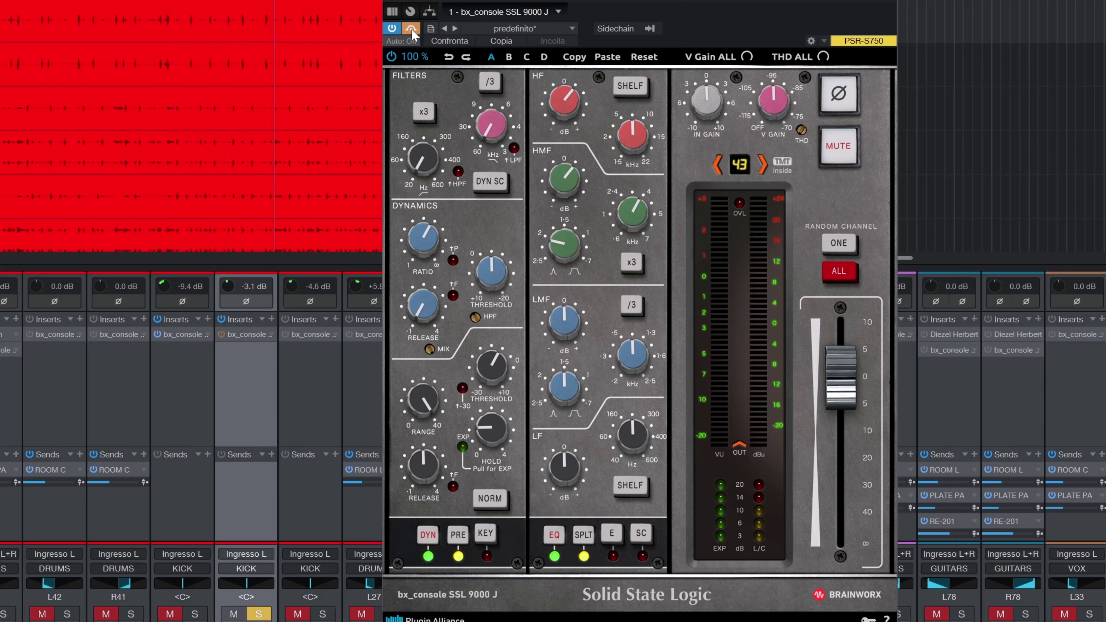
click(411, 30)
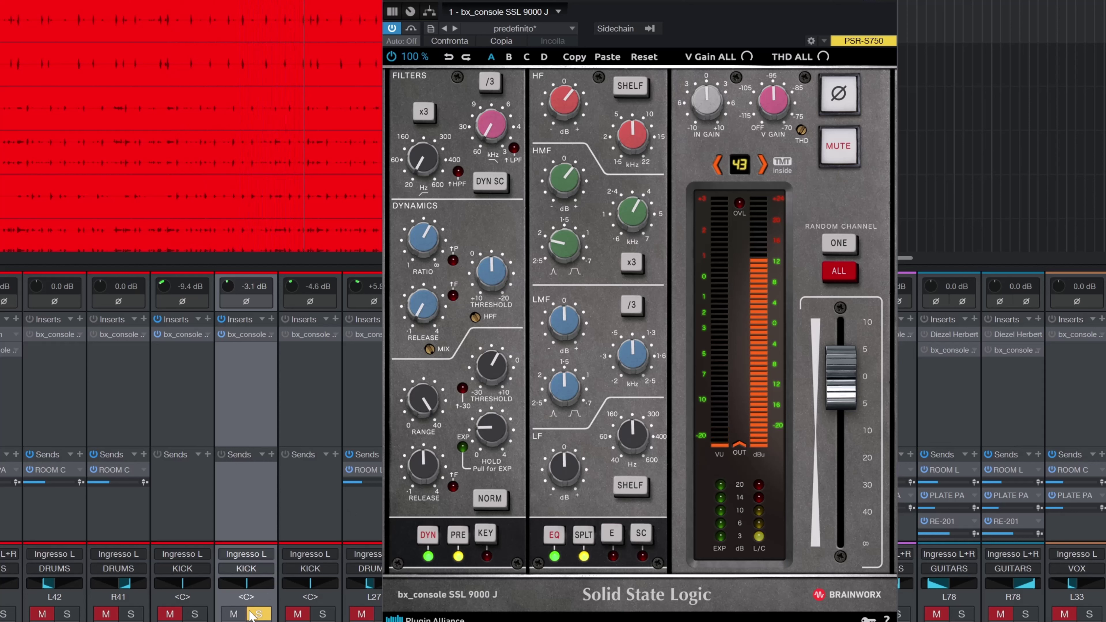
Reopen Kick In's bx_console SSL 9000 J to review its LF gain and frequency, and close it.
key(Escape)
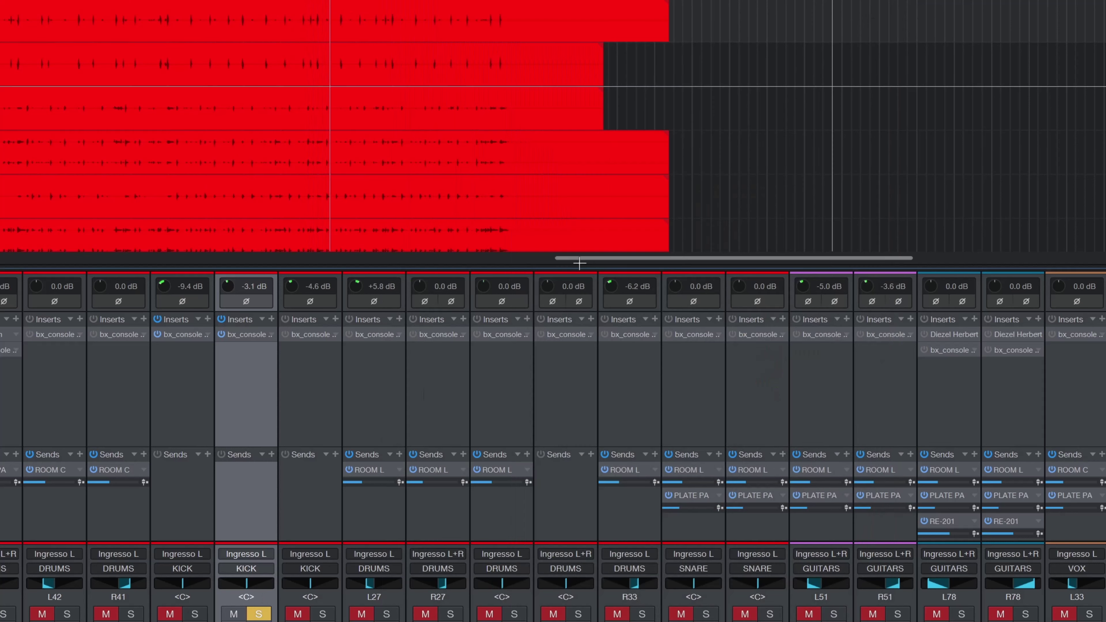
click(176, 328)
double_click(180, 334)
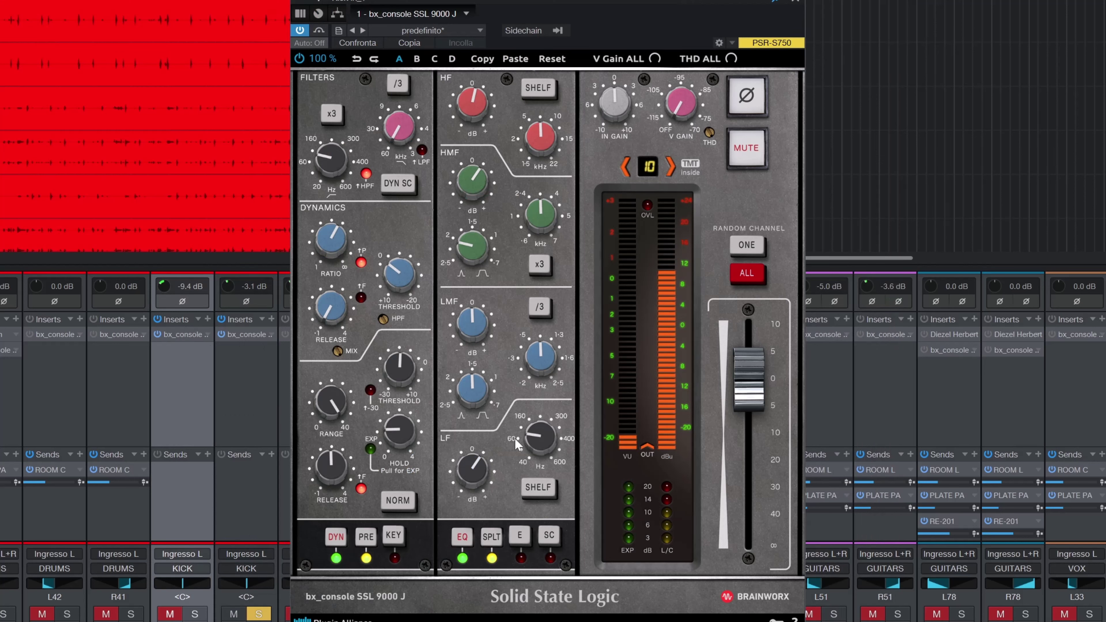
click(478, 471)
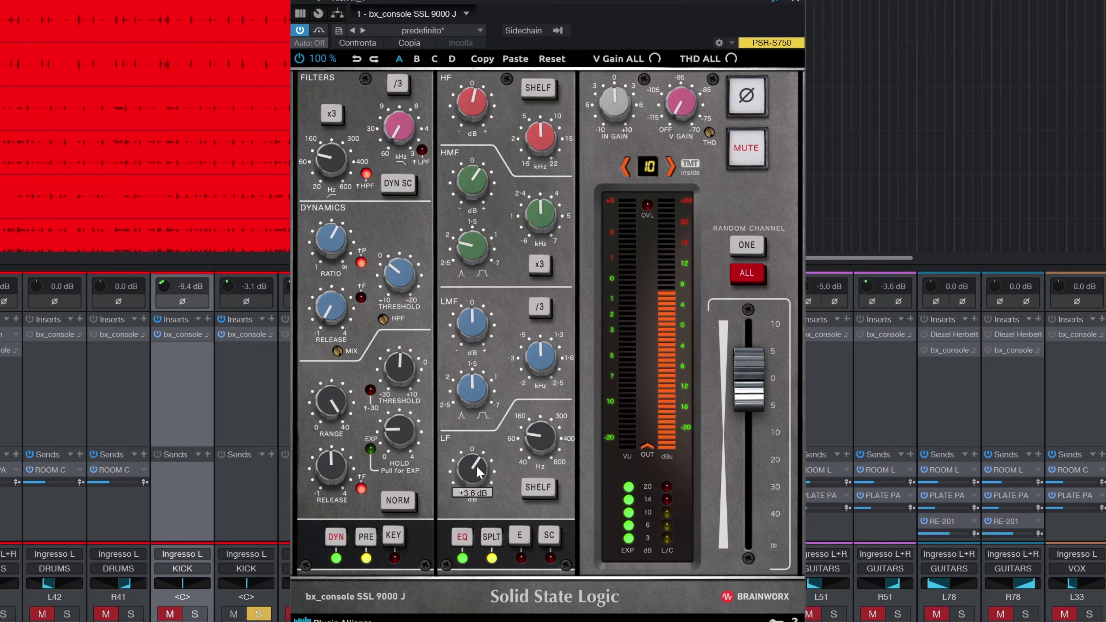
click(547, 443)
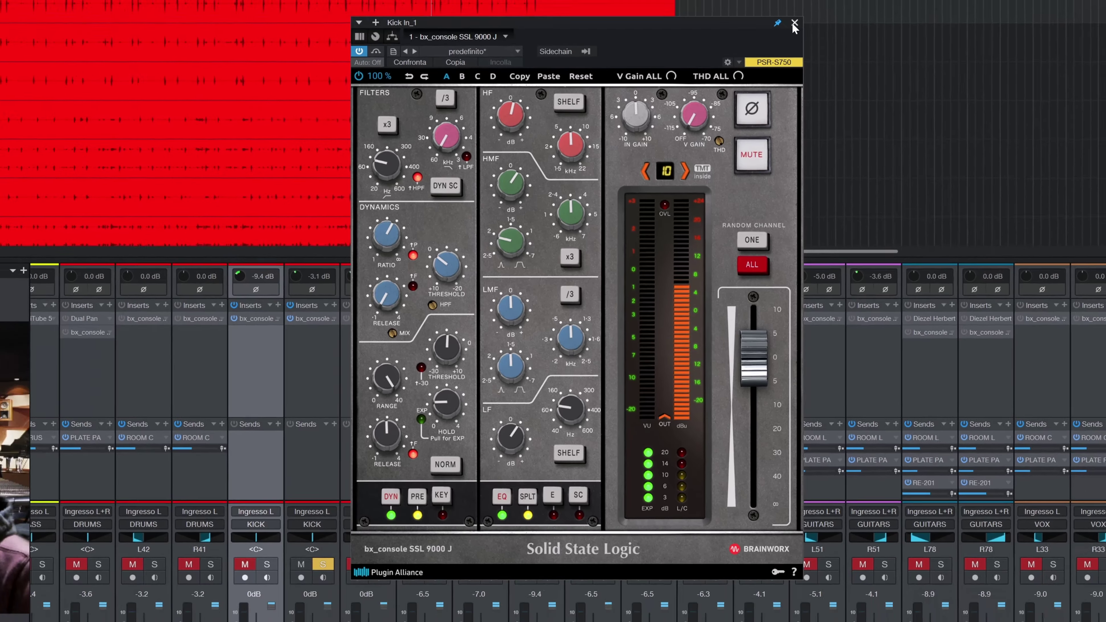
click(795, 1)
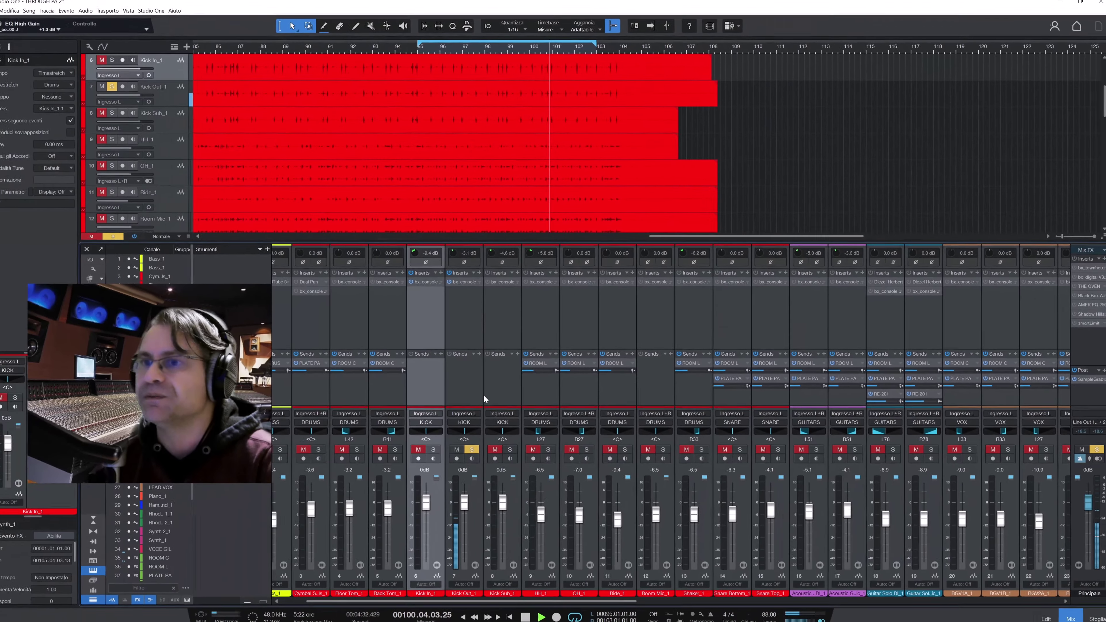
Solo Kick In alongside Kick Out, compare both channels with inserts bypassed and active, and clear their solos.
click(440, 446)
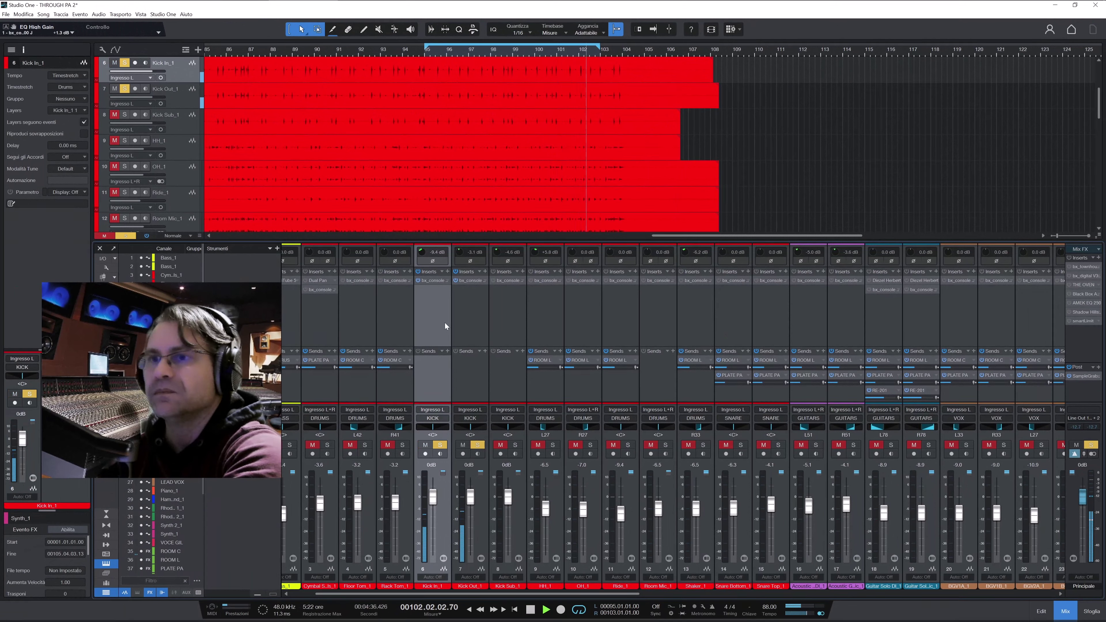
click(470, 316)
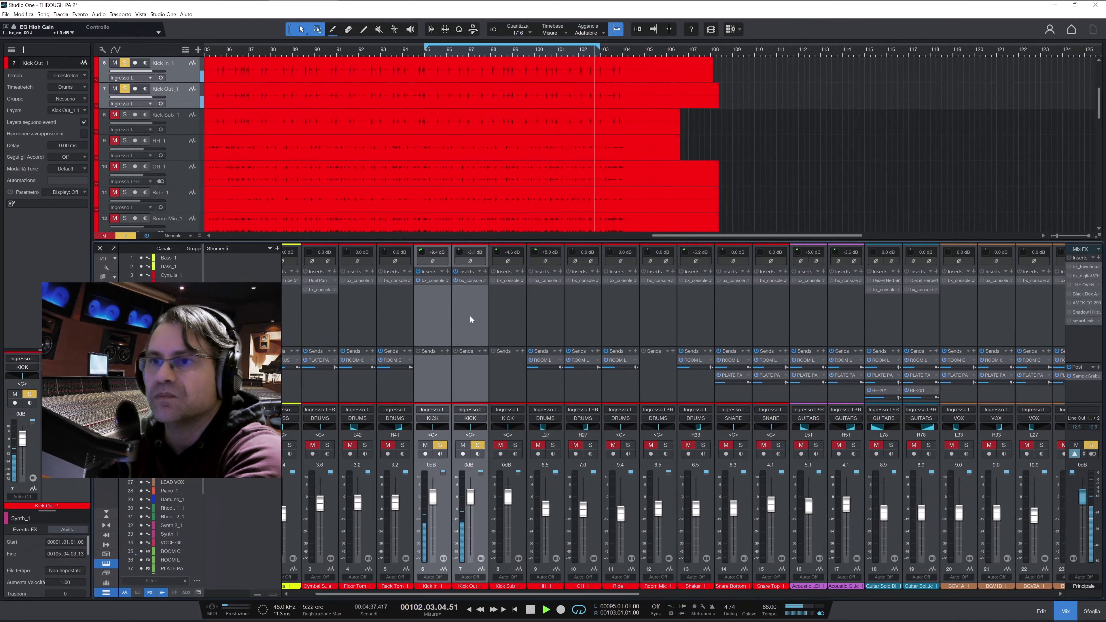
click(418, 272)
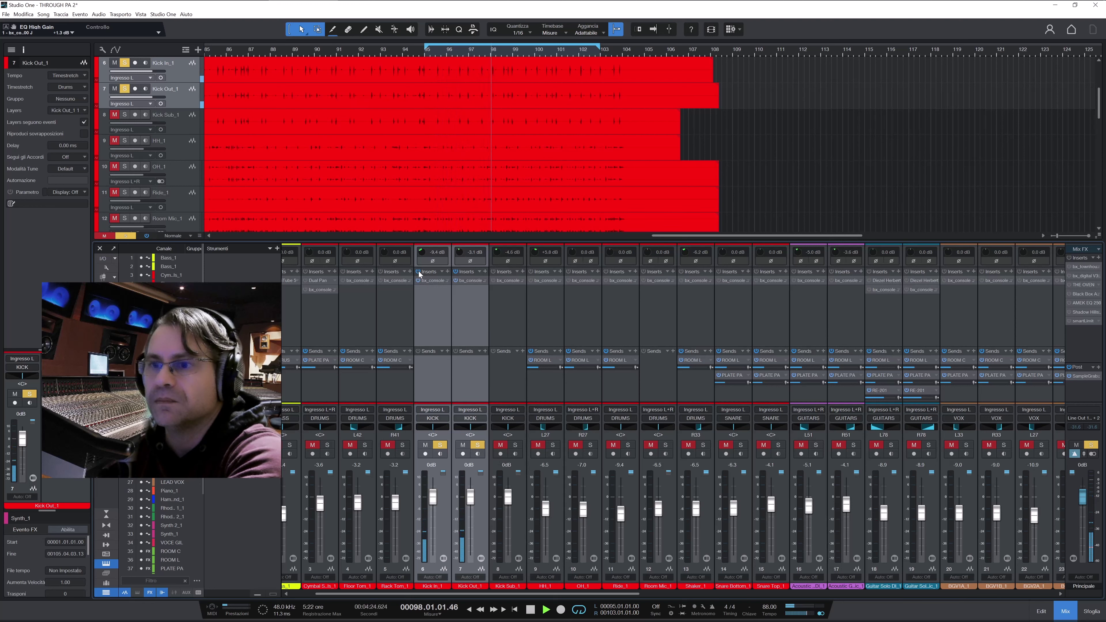
click(418, 271)
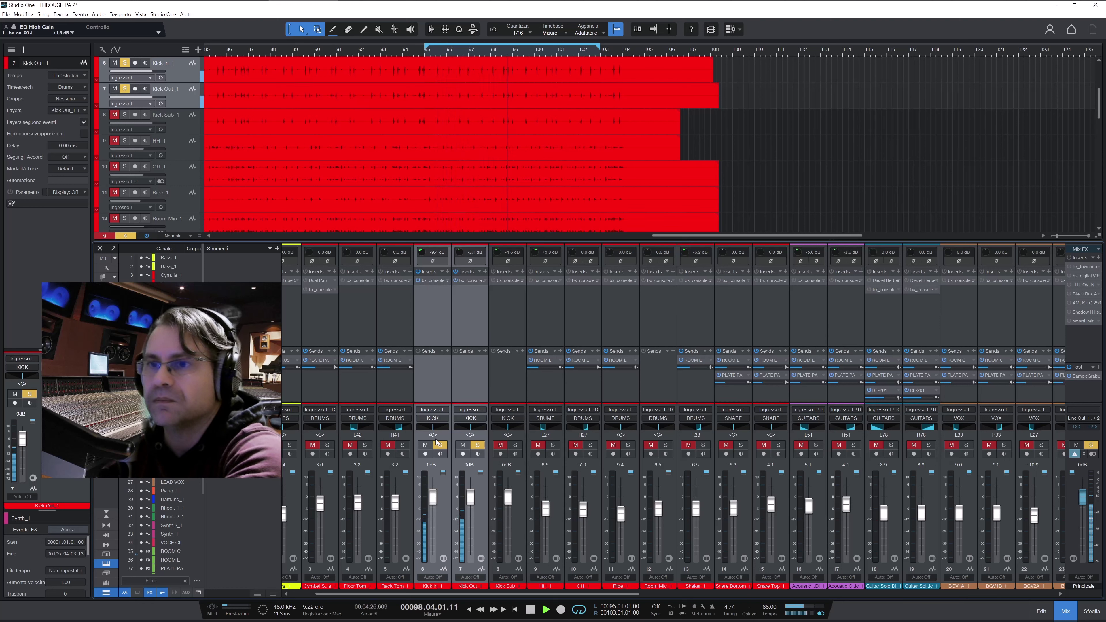
click(439, 444)
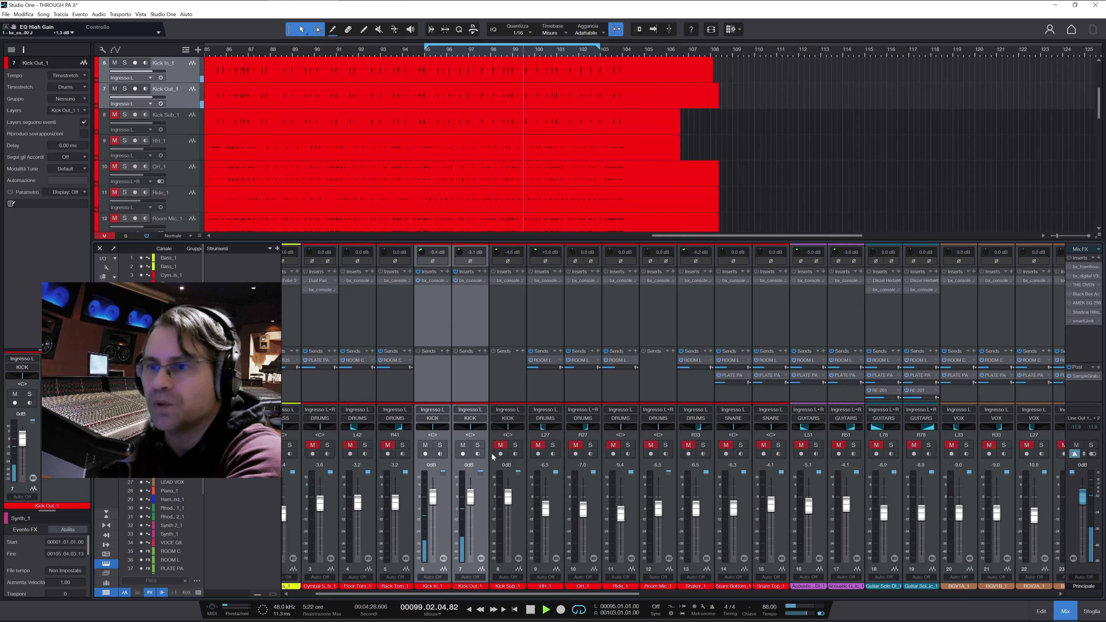
Unmute and solo Kick Sub, and open and activate its bx_console SSL 9000 J.
click(500, 444)
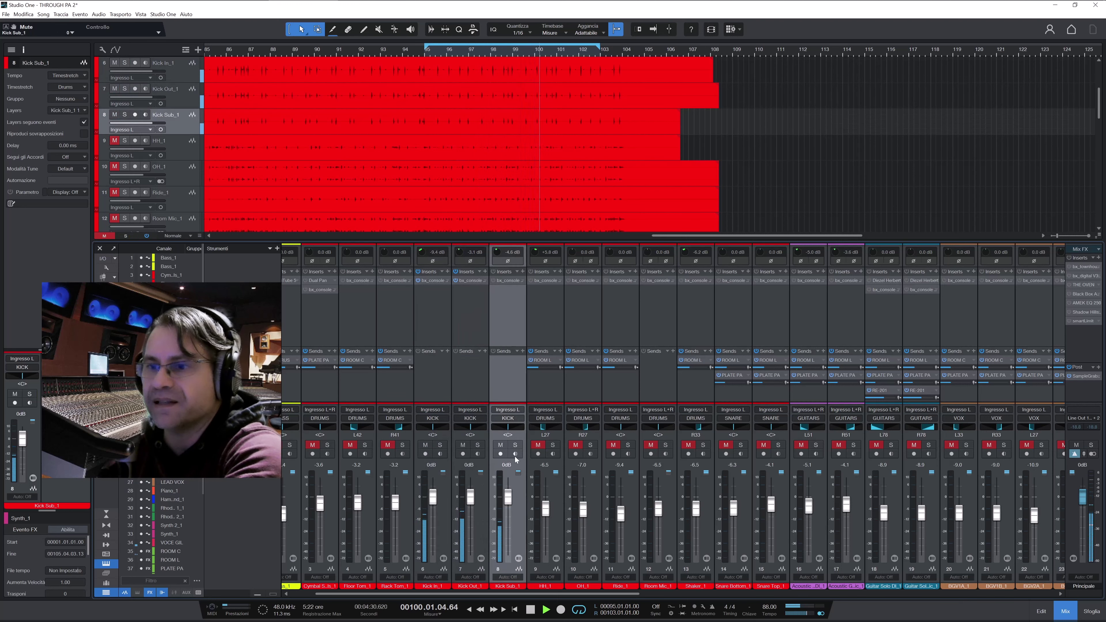
click(515, 445)
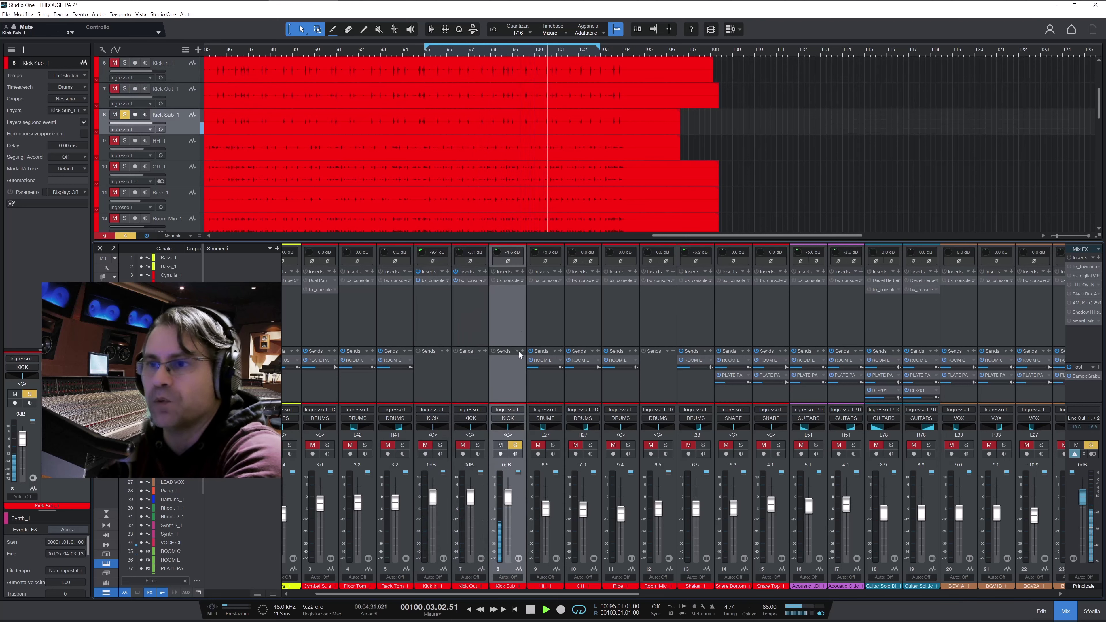
click(508, 281)
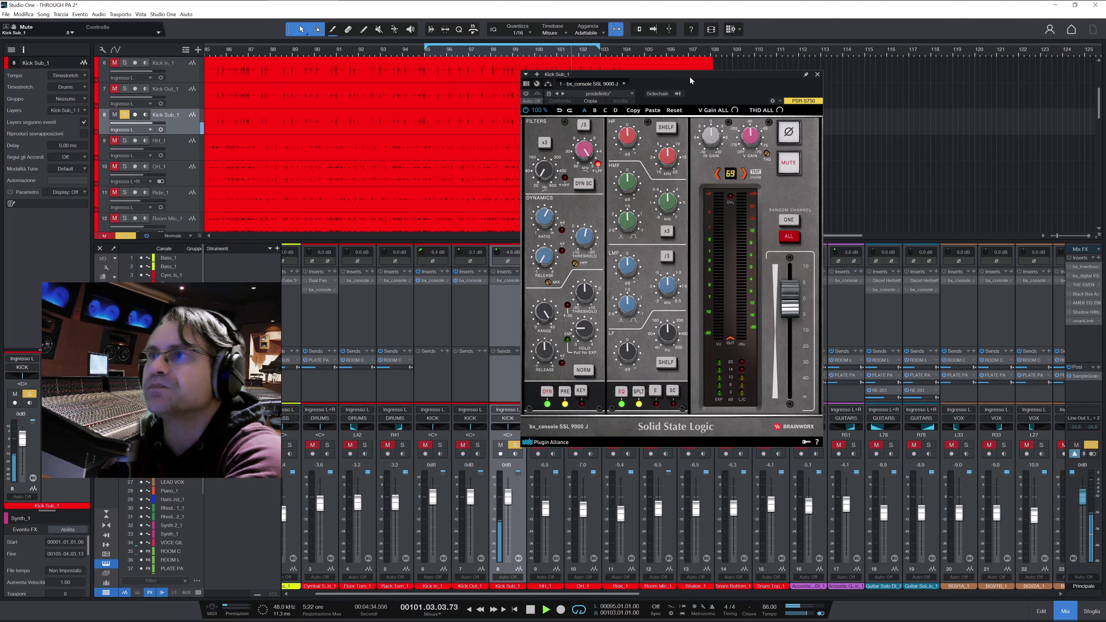
drag(689, 77, 729, 79)
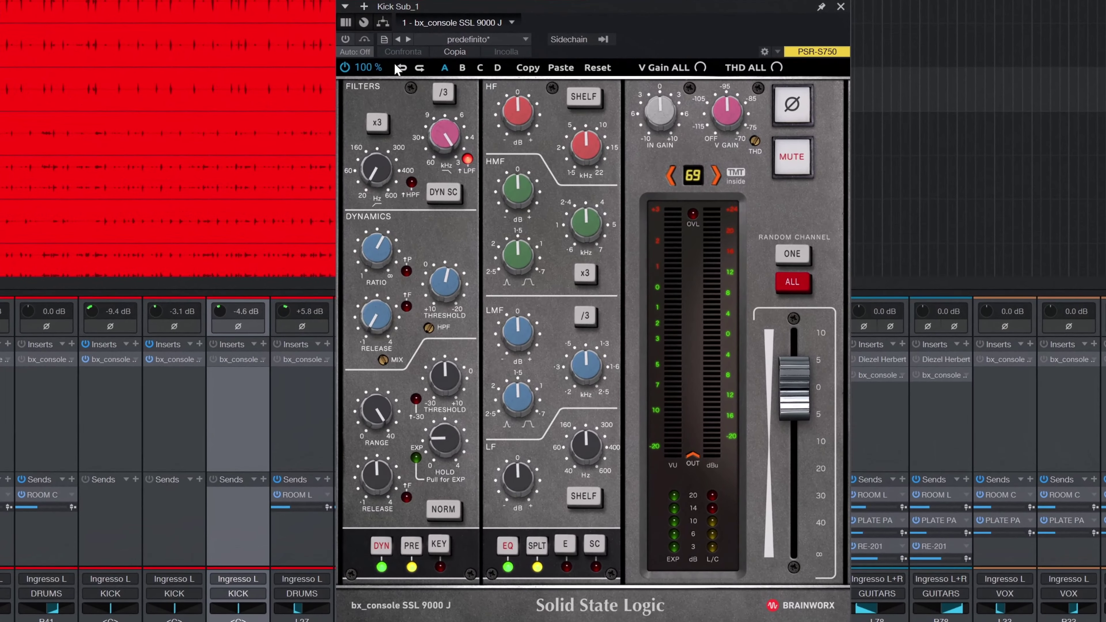
key(space)
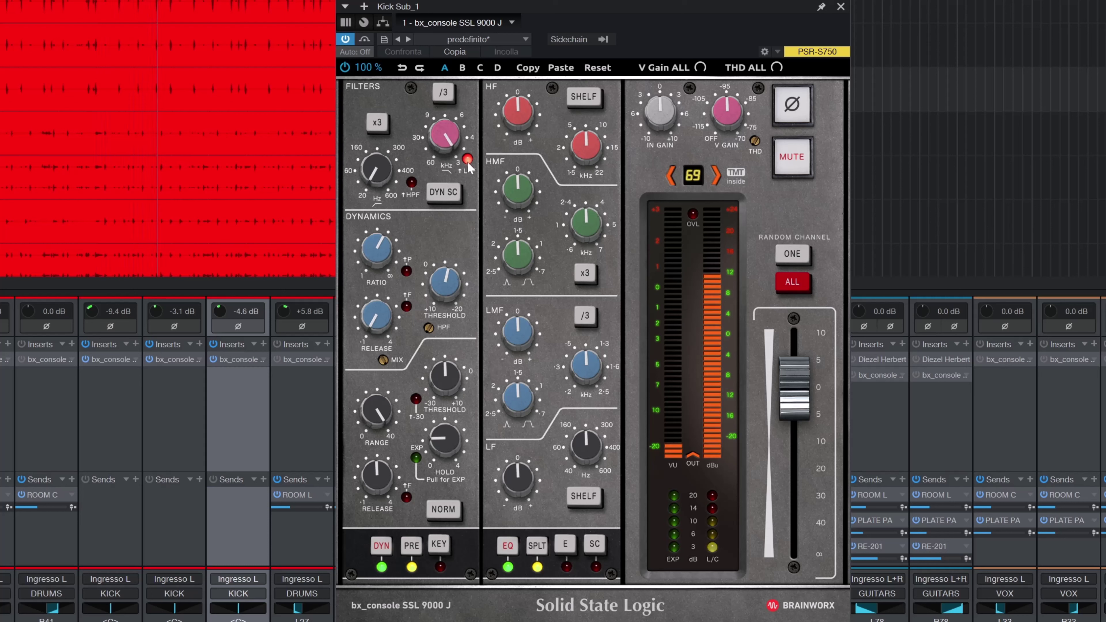
Compare the Kick Sub sound with the low-pass filter switched off and on.
click(454, 142)
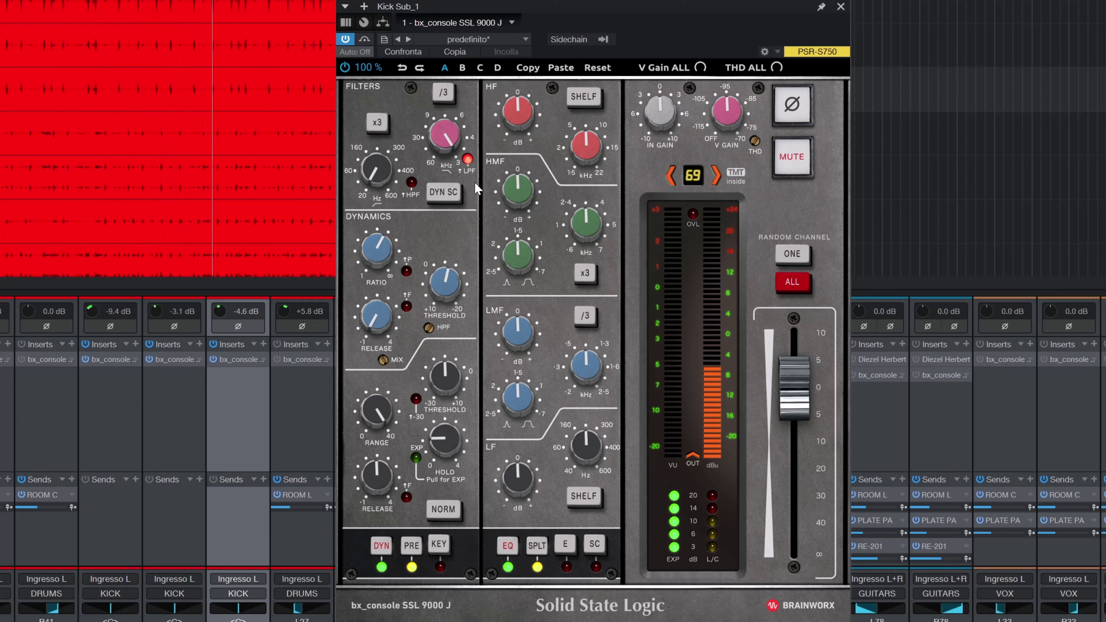
click(468, 162)
click(468, 160)
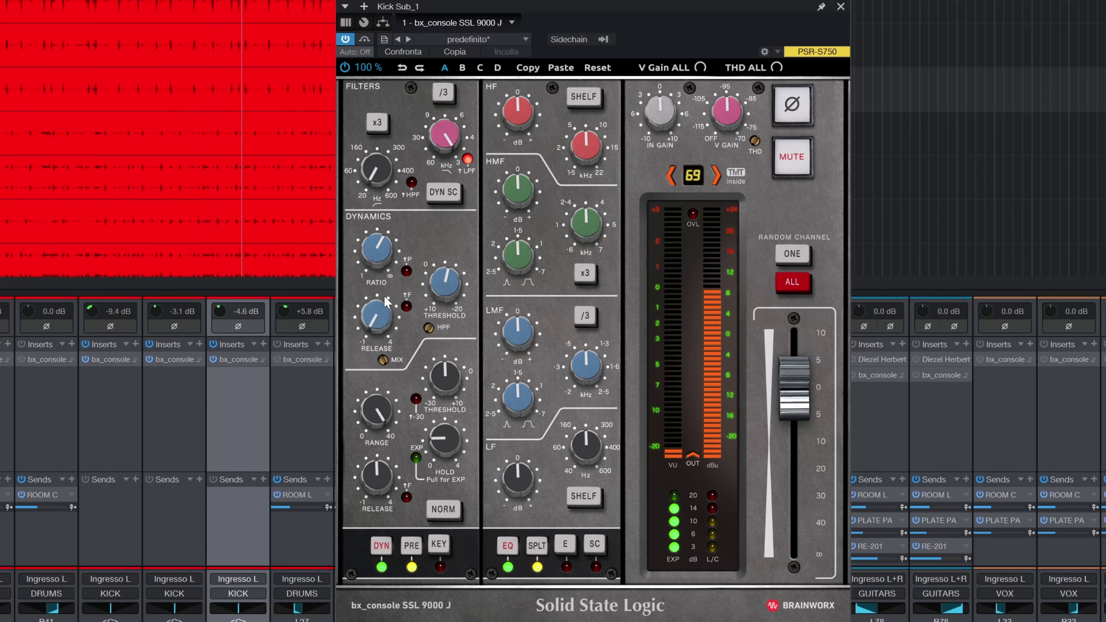
Check Kick Sub's compressor ratio, lower the LF EQ frequency and set the LF gain to +2.4 dB.
mouse_move(386, 250)
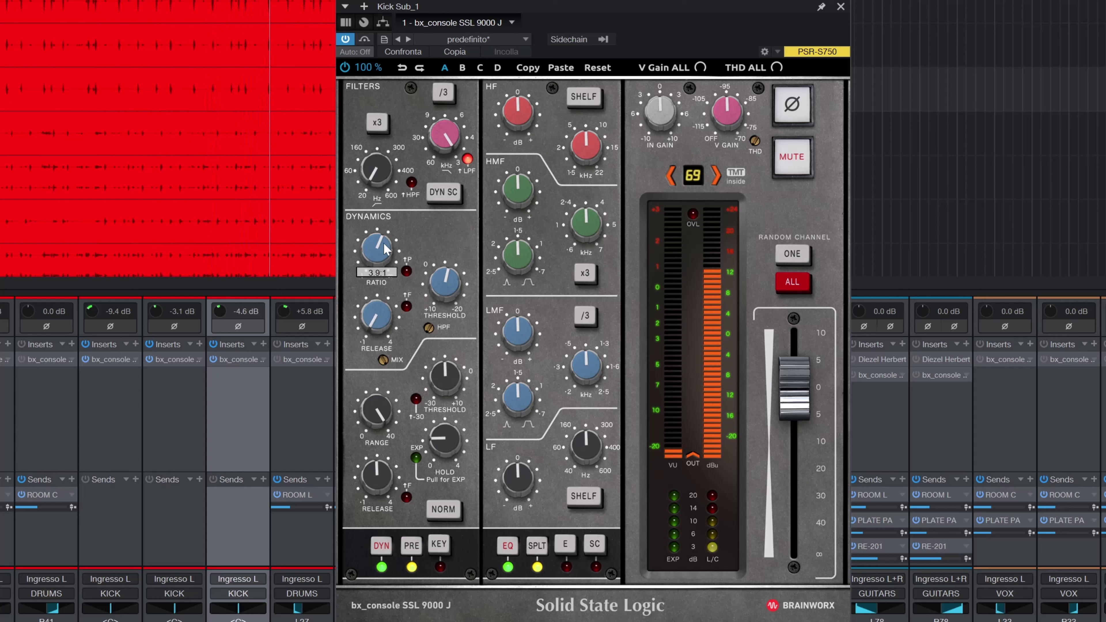
scroll(386, 249, up, 1)
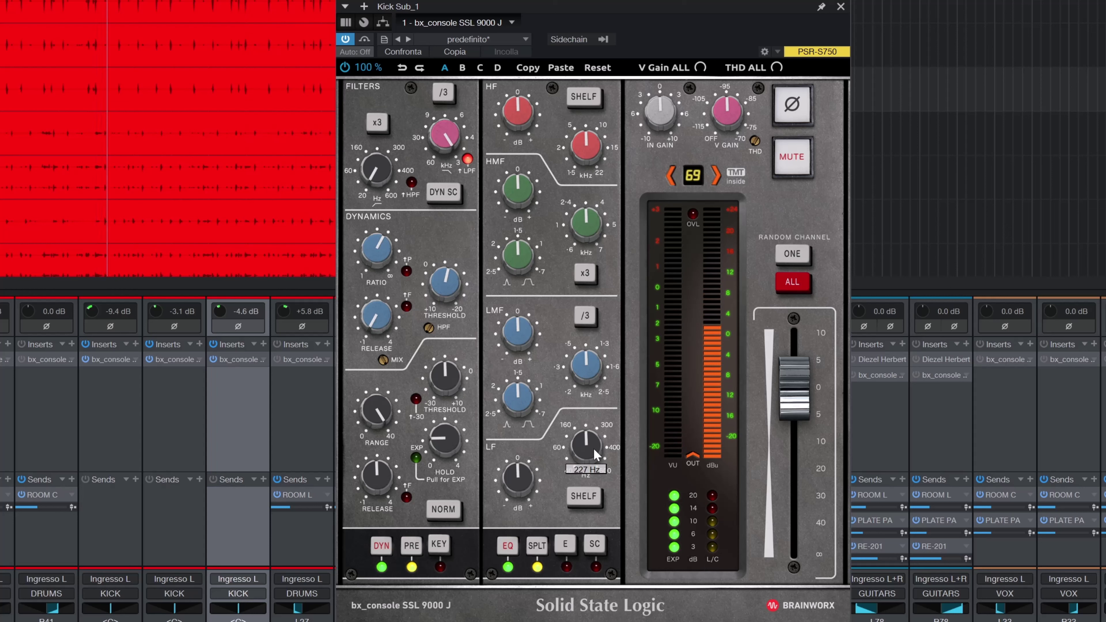
drag(597, 452, 591, 481)
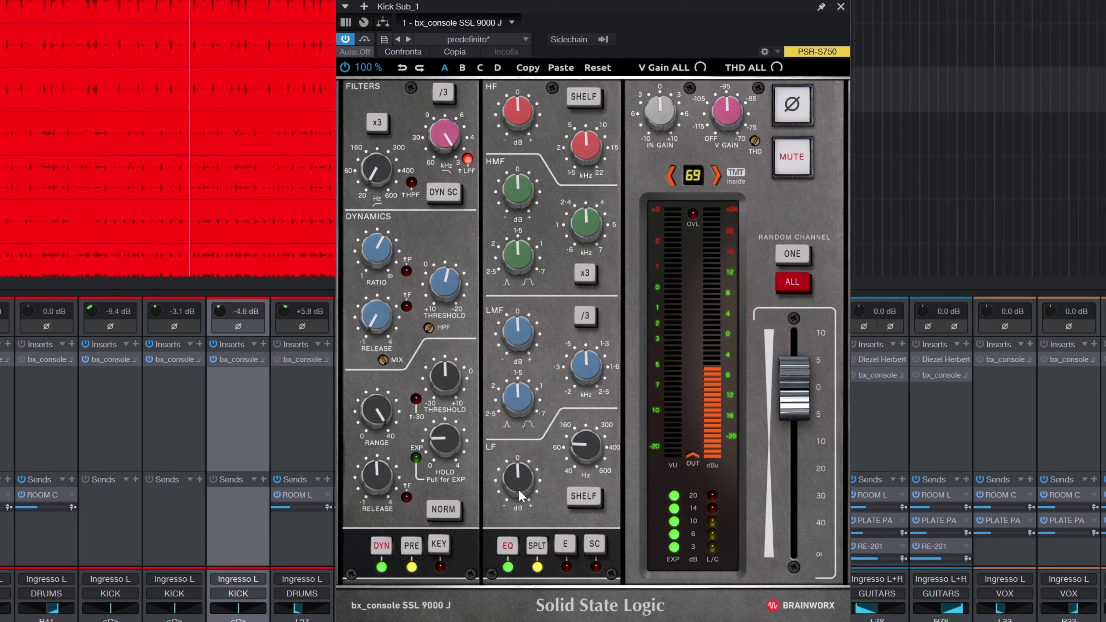
drag(521, 486, 524, 484)
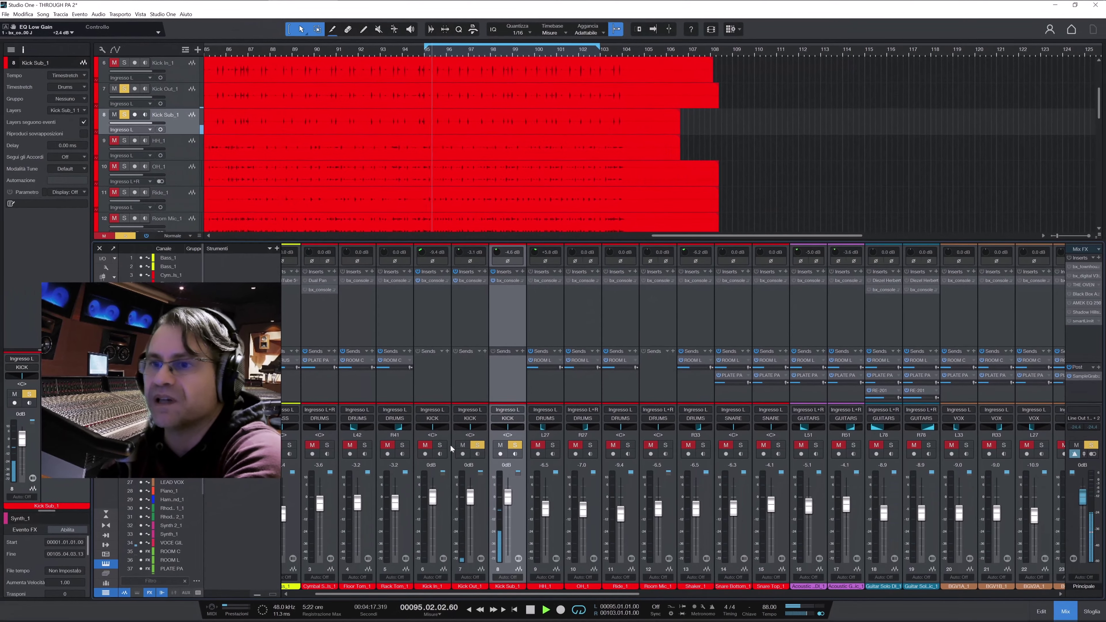
Select the Kick In, Kick Out and Kick Sub channels together and compare them with inserts bypassed and active.
shift+click(438, 312)
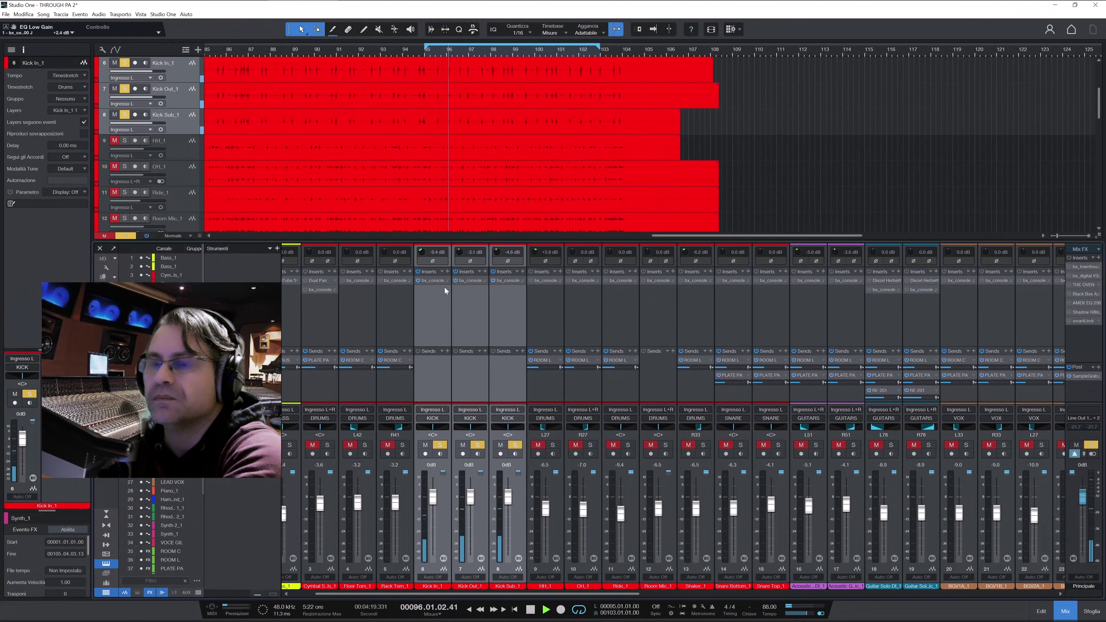
click(417, 271)
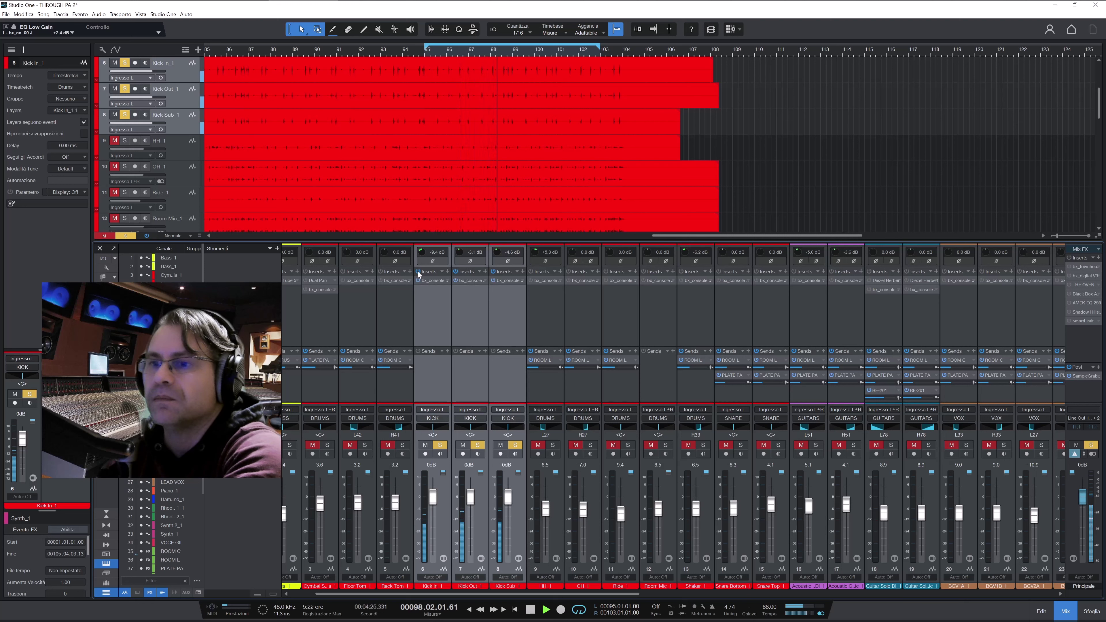
click(417, 271)
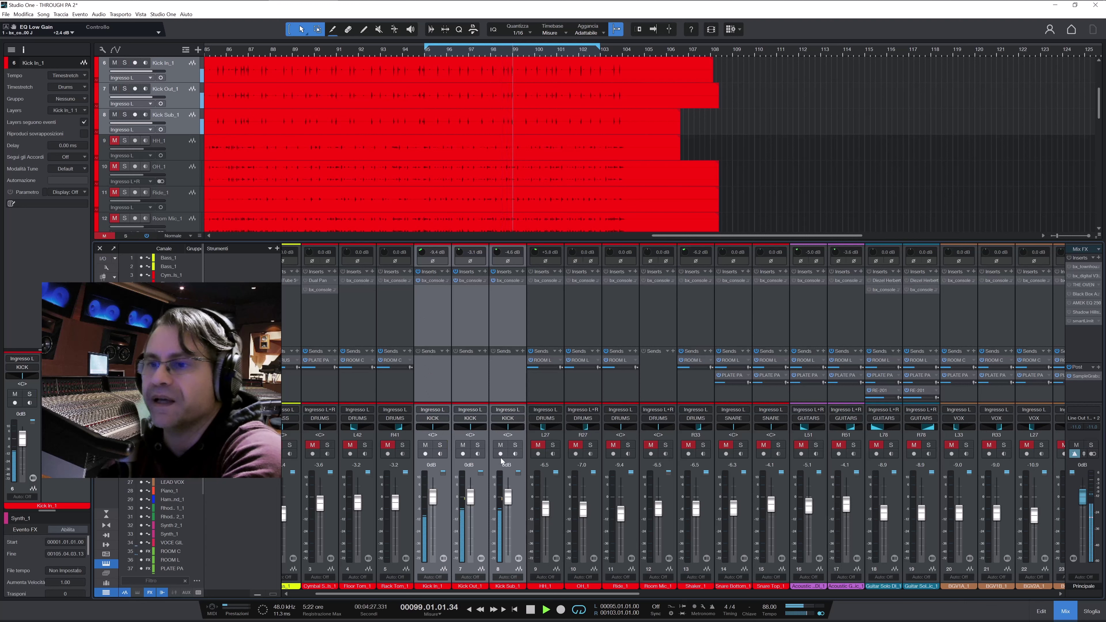
Unmute the HH channel and compare its sound with the bx_console SSL 9000 J EQ section switched off and on.
click(515, 445)
click(537, 445)
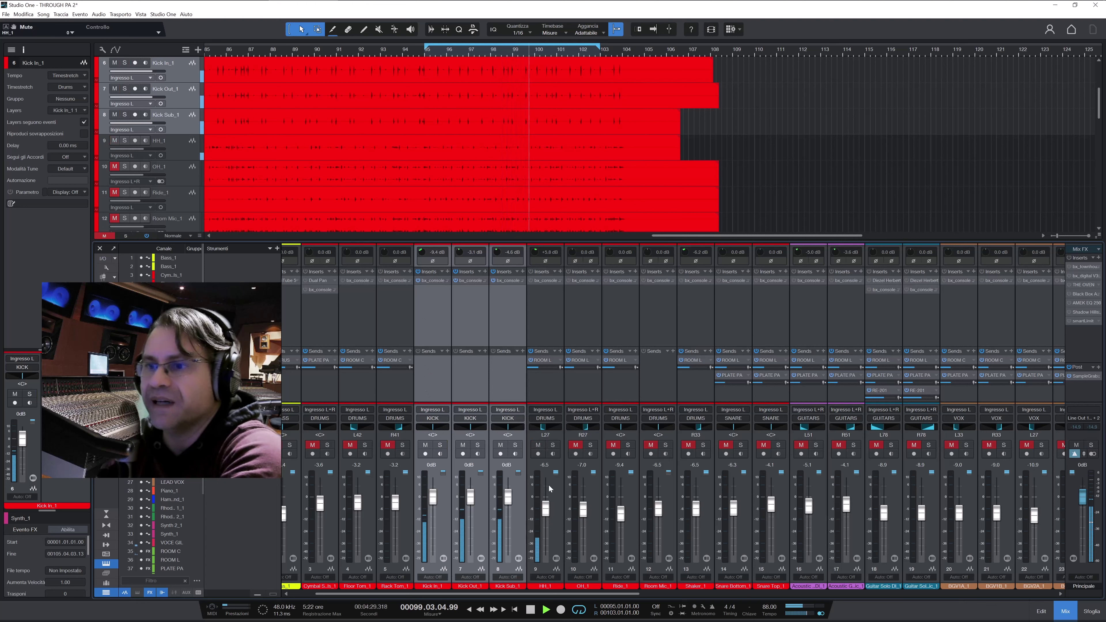
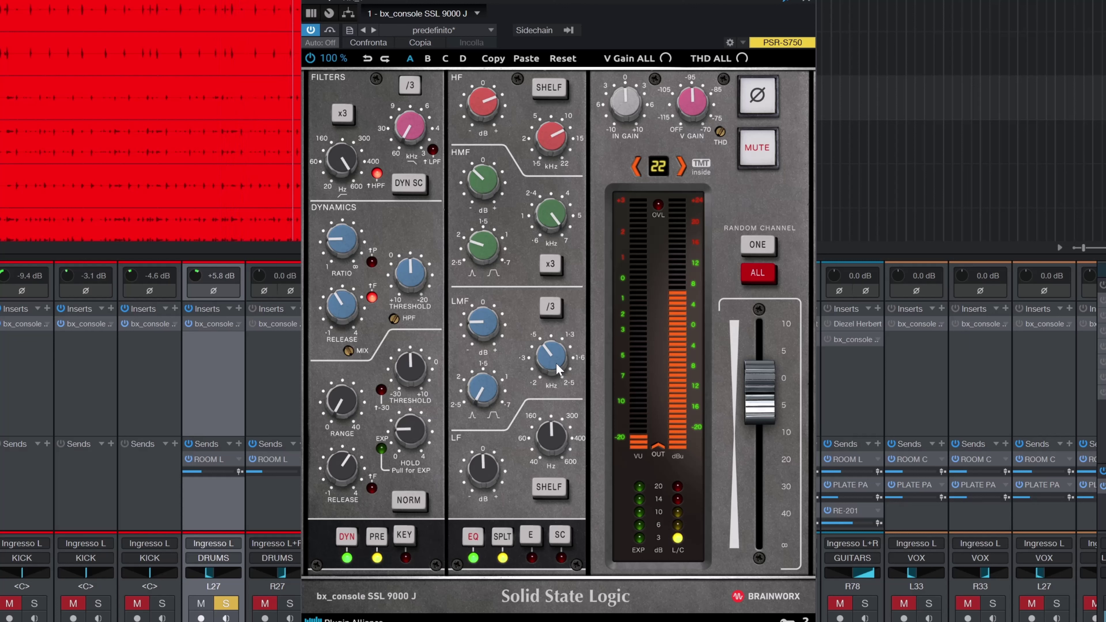
mouse_move(559, 370)
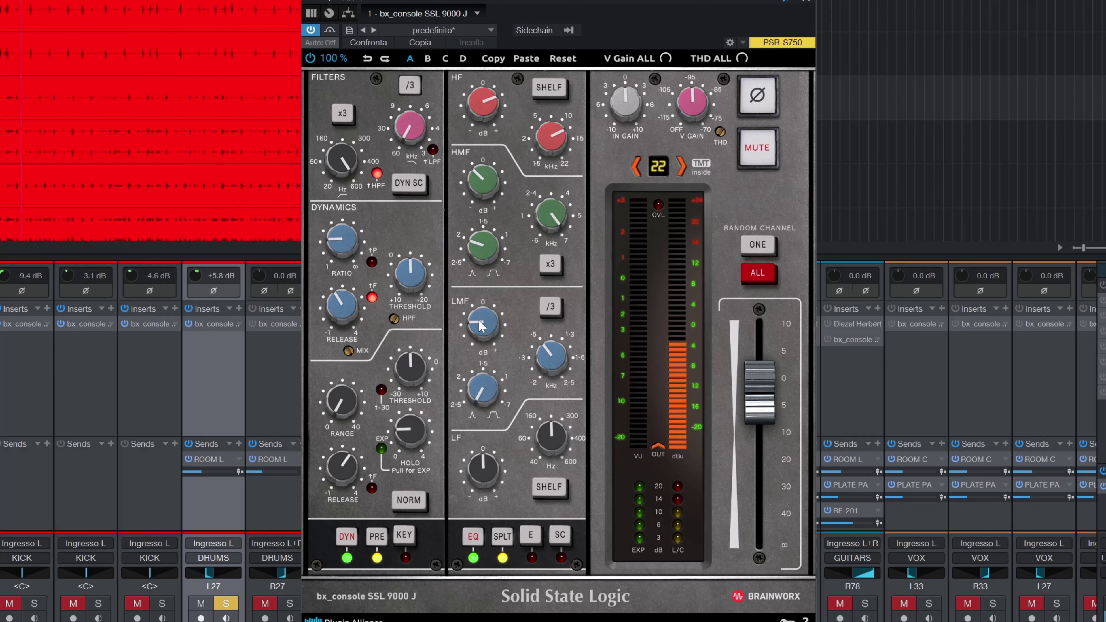
mouse_move(485, 337)
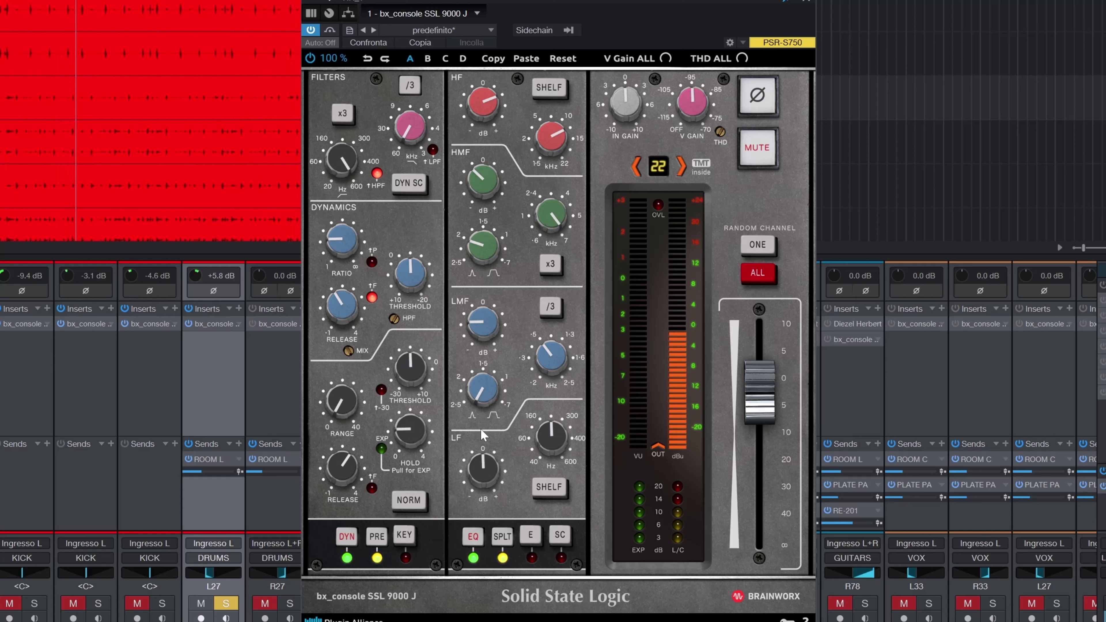
click(474, 538)
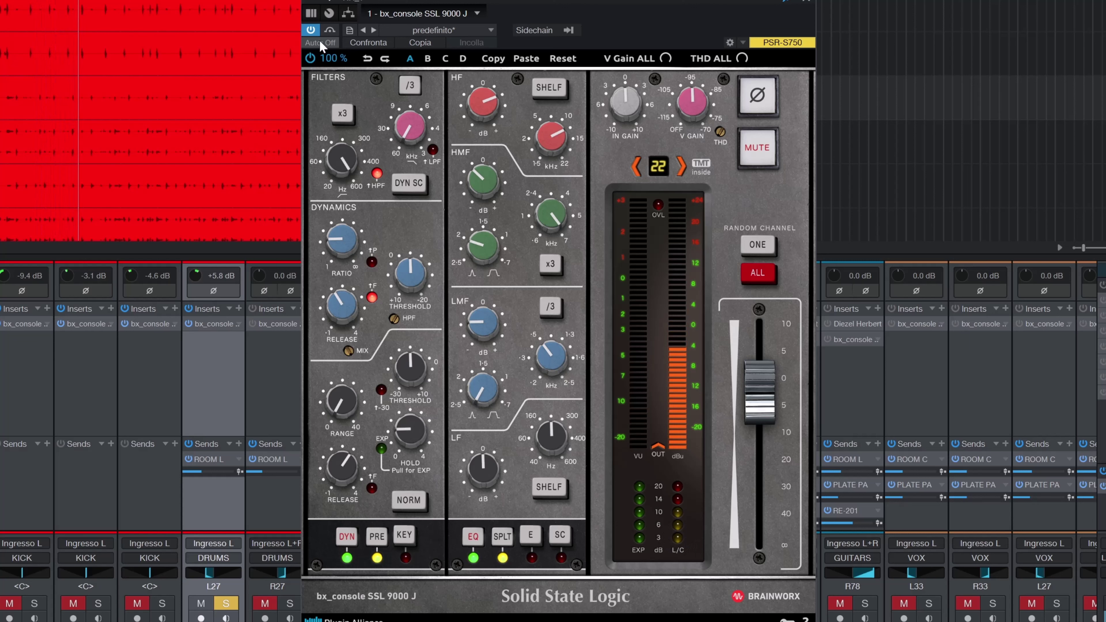
Compare HH with the channel strip bypassed and active, close the plug-in and unsolo the channel.
click(329, 30)
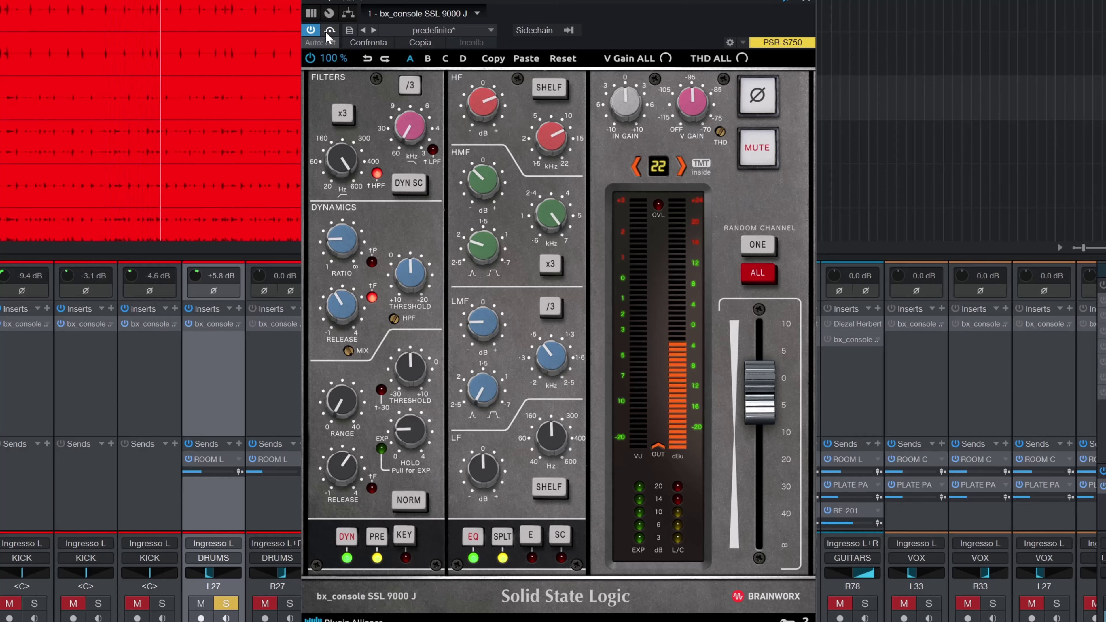
click(803, 4)
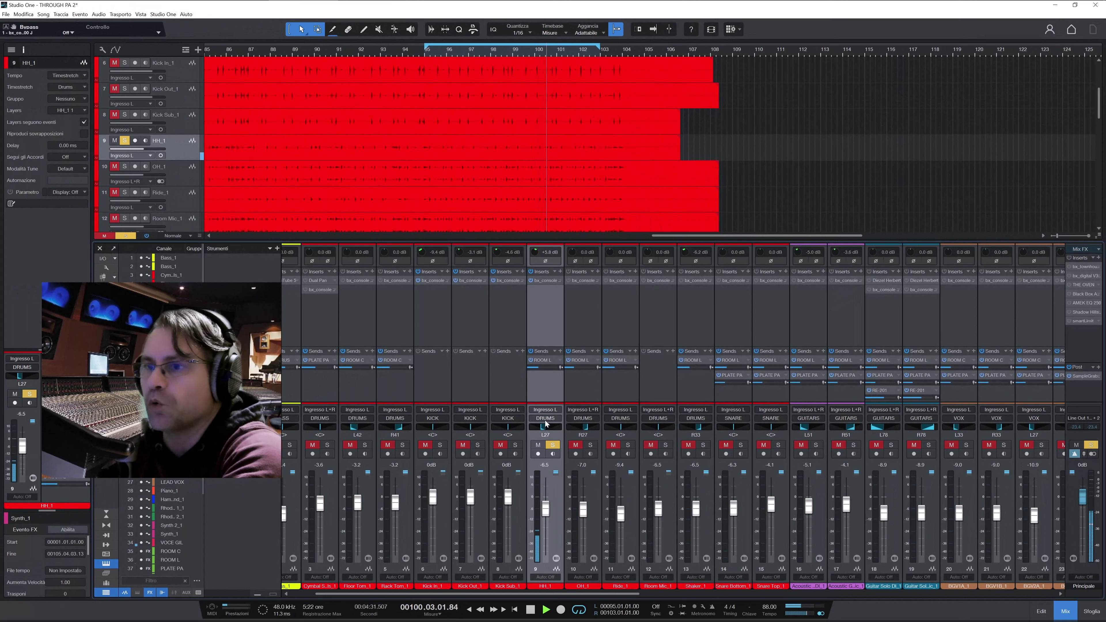
click(553, 444)
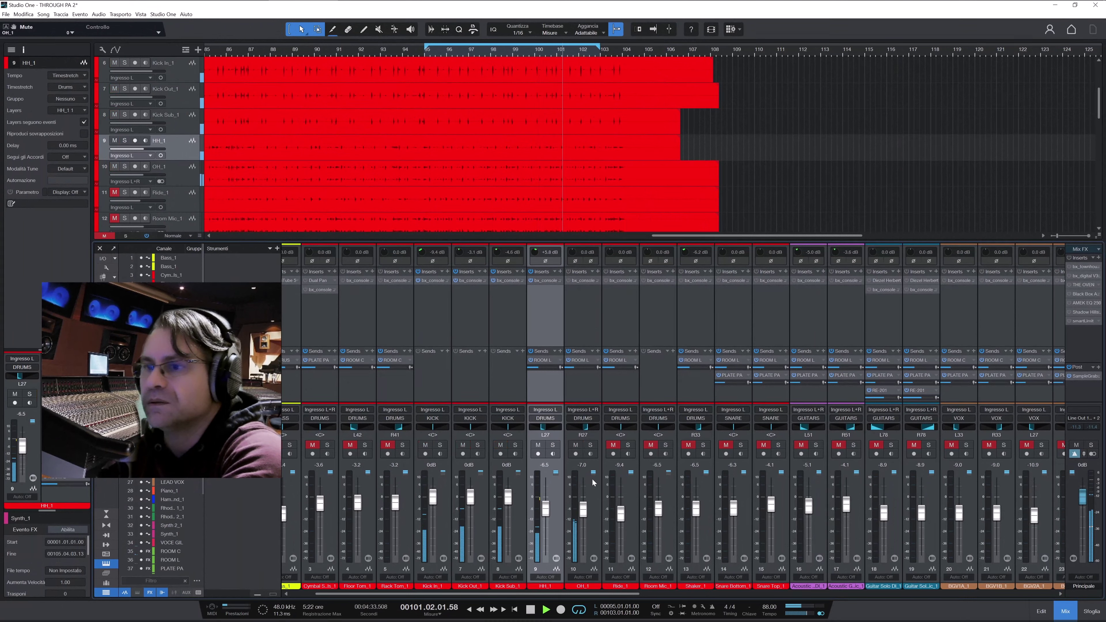
Unmute and solo the OH channel, and open and activate its bx_console SSL 9000 J.
click(576, 445)
click(591, 445)
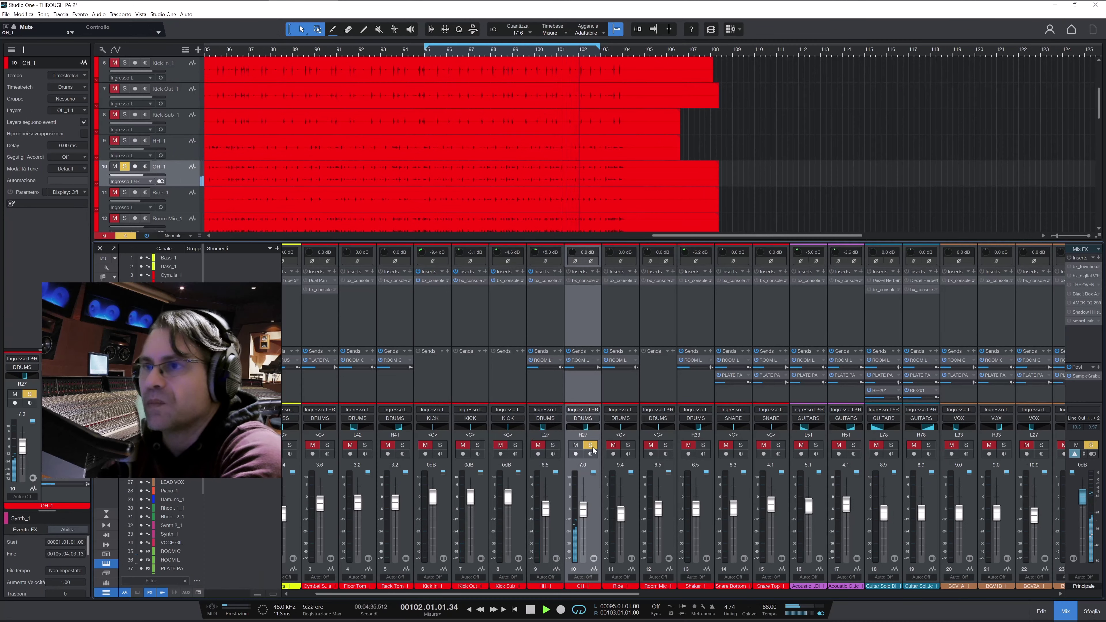
click(593, 283)
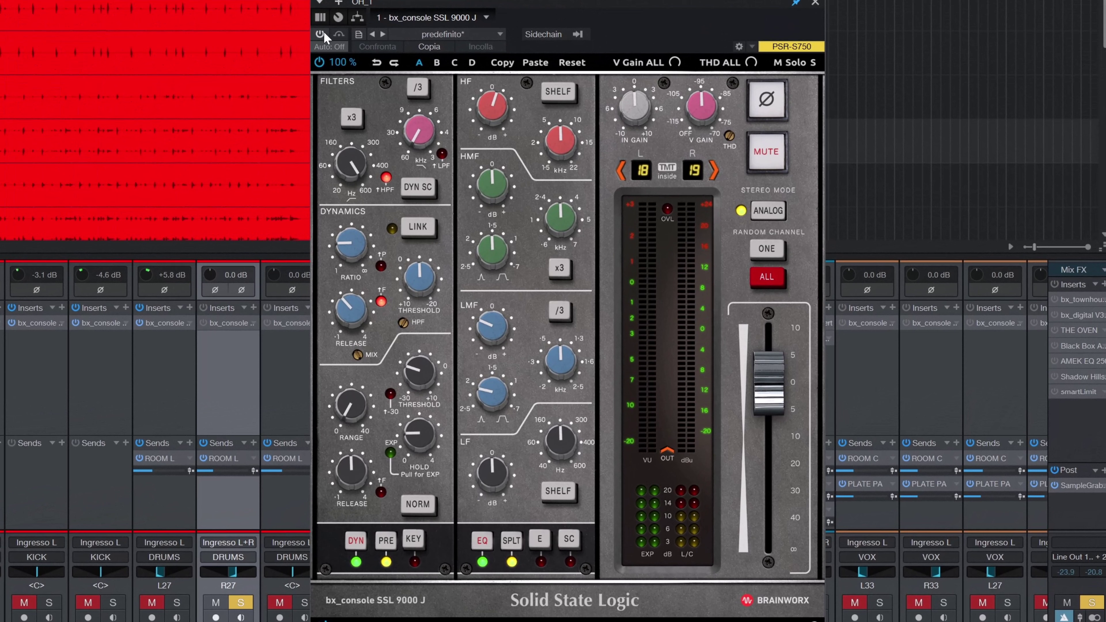
click(319, 35)
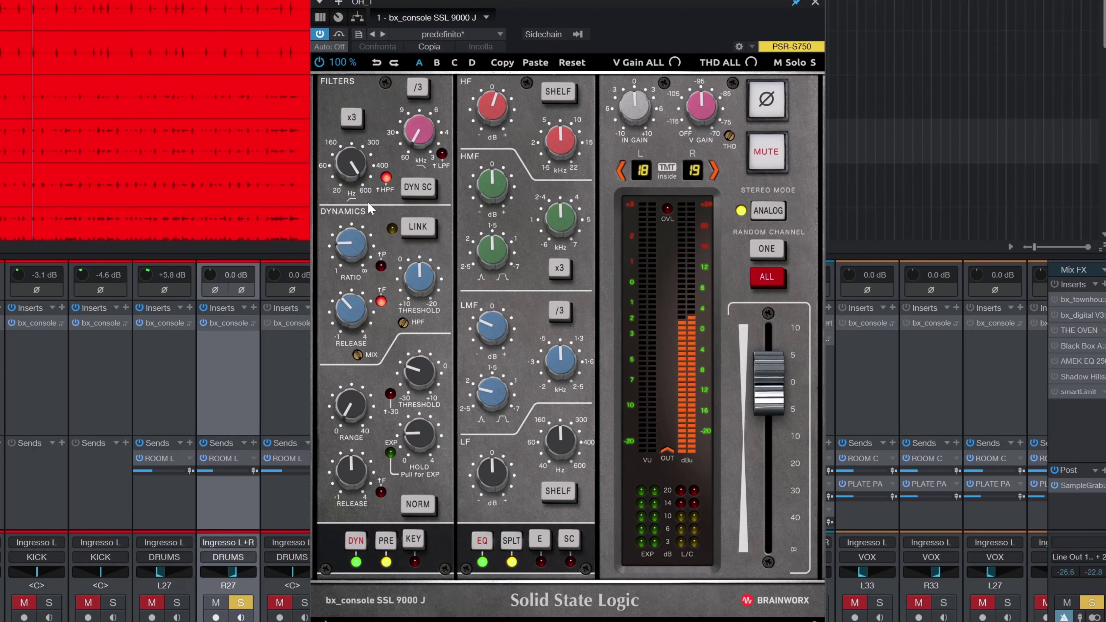
Compare the OH sound with the high-pass filter switched off and on, and do the same with the EQ section.
click(386, 177)
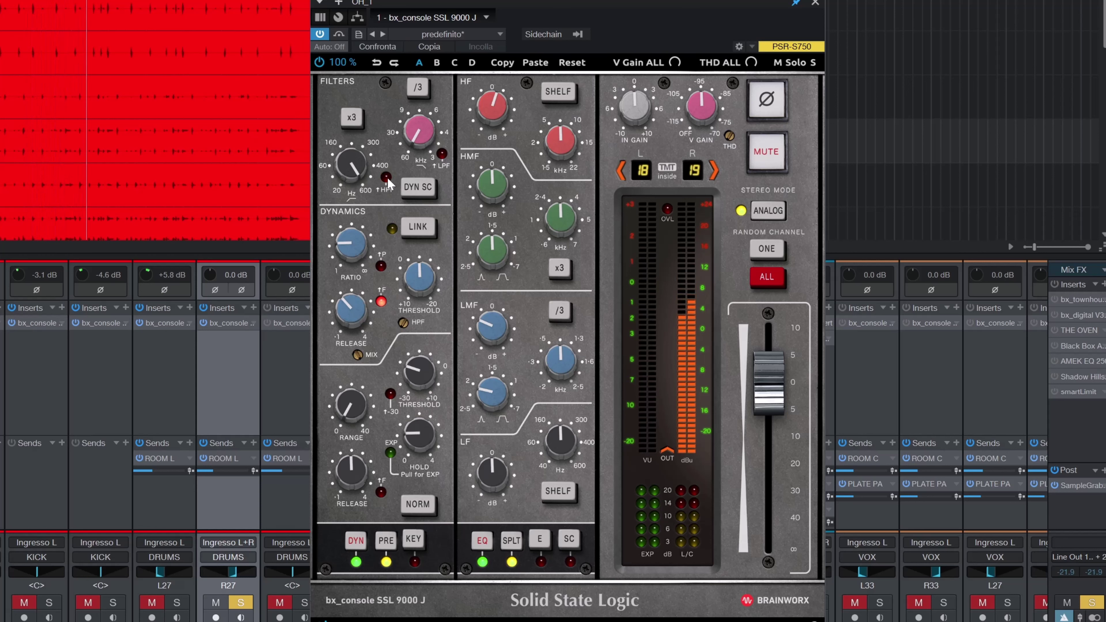
click(386, 177)
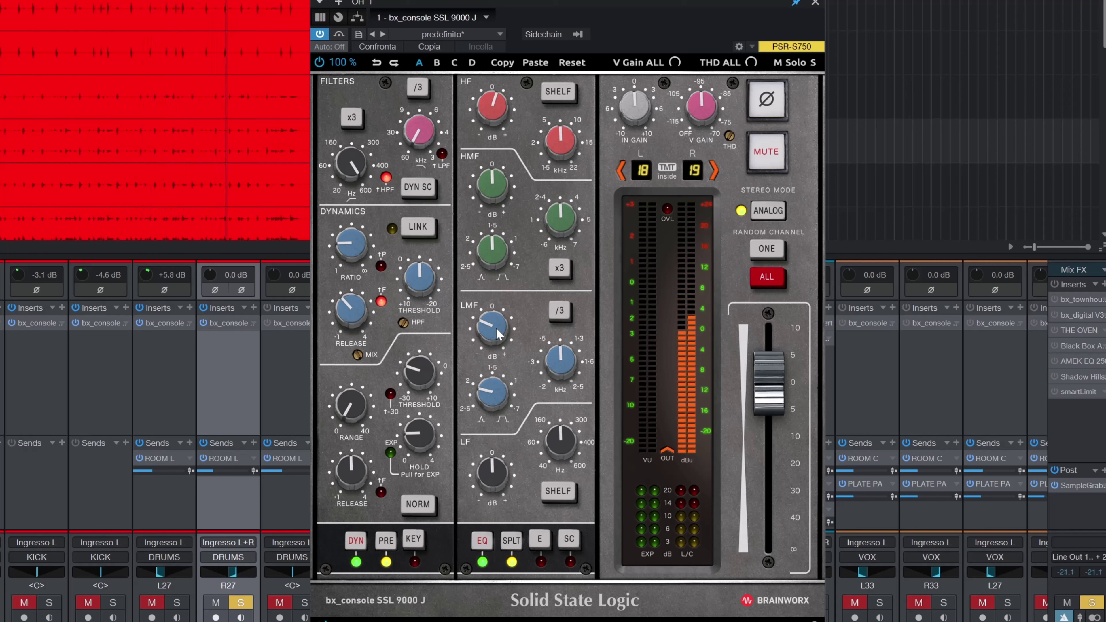
mouse_move(497, 335)
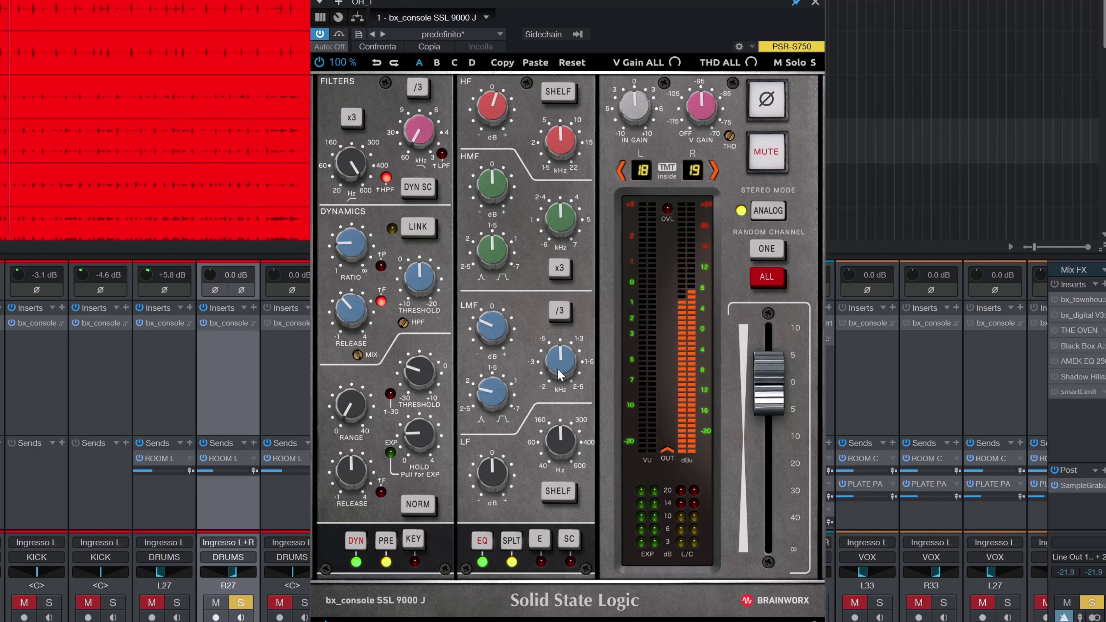
click(484, 544)
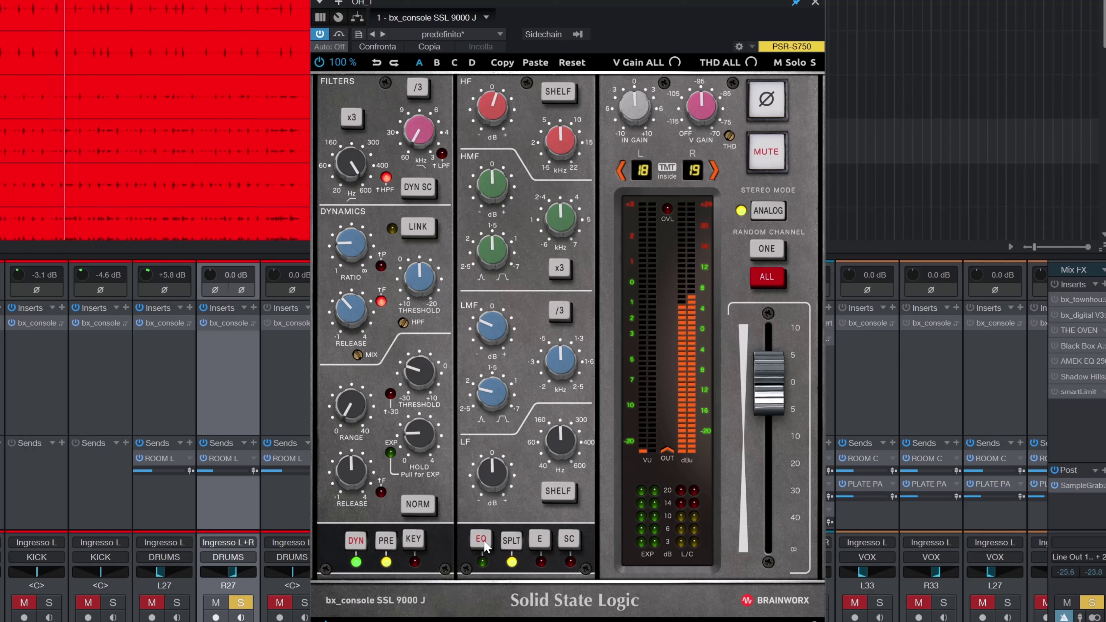
click(486, 544)
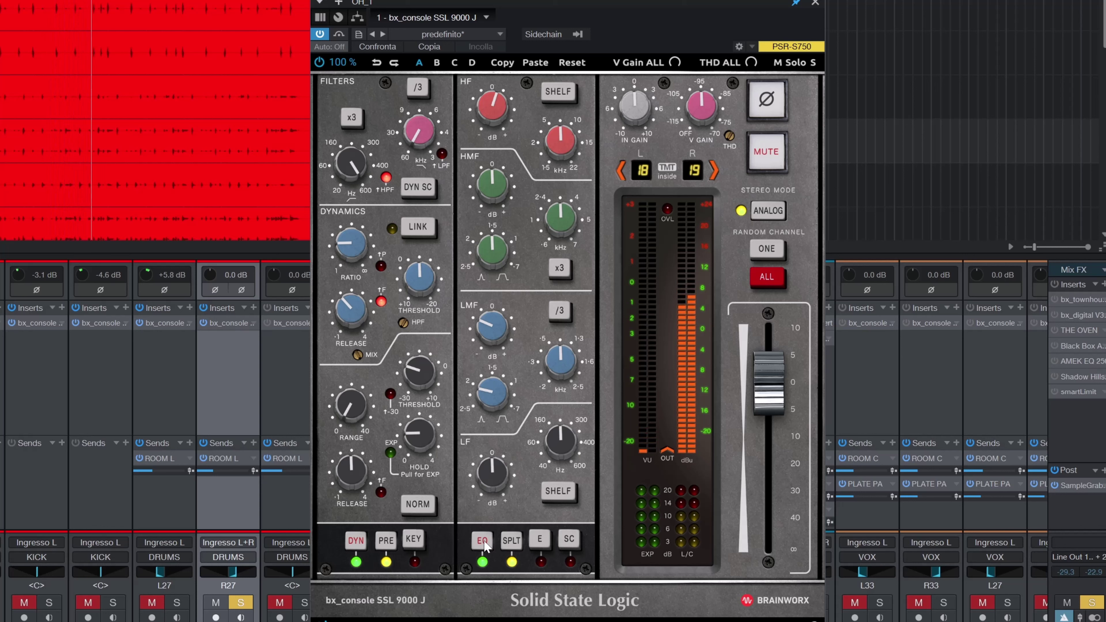
Compare OH with the channel strip bypassed and active, close the plug-in and unsolo the channel.
click(339, 35)
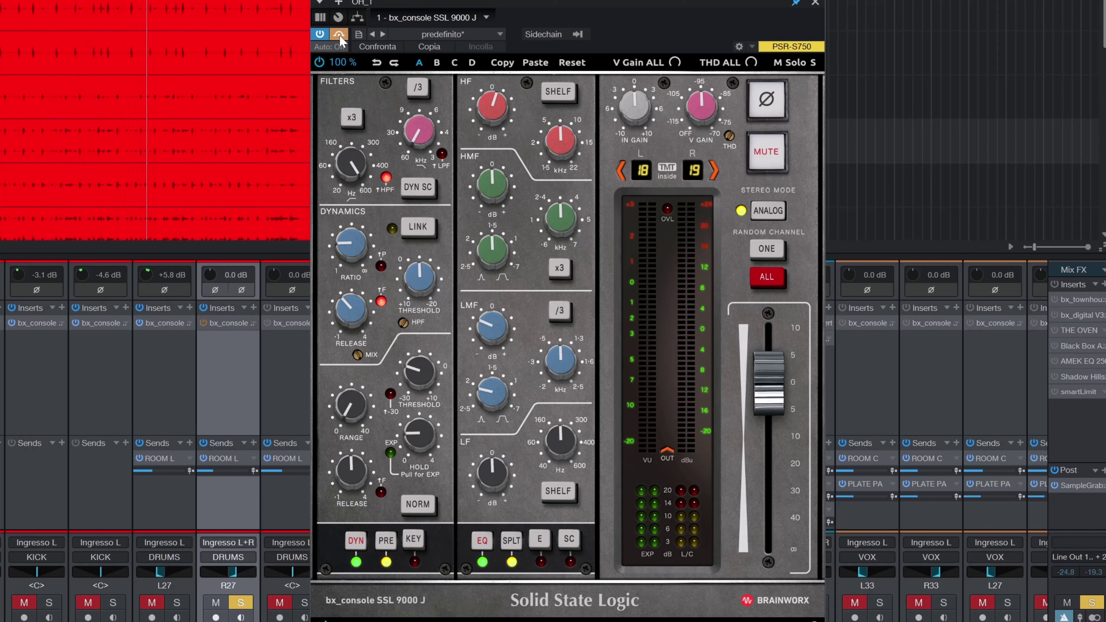
click(339, 35)
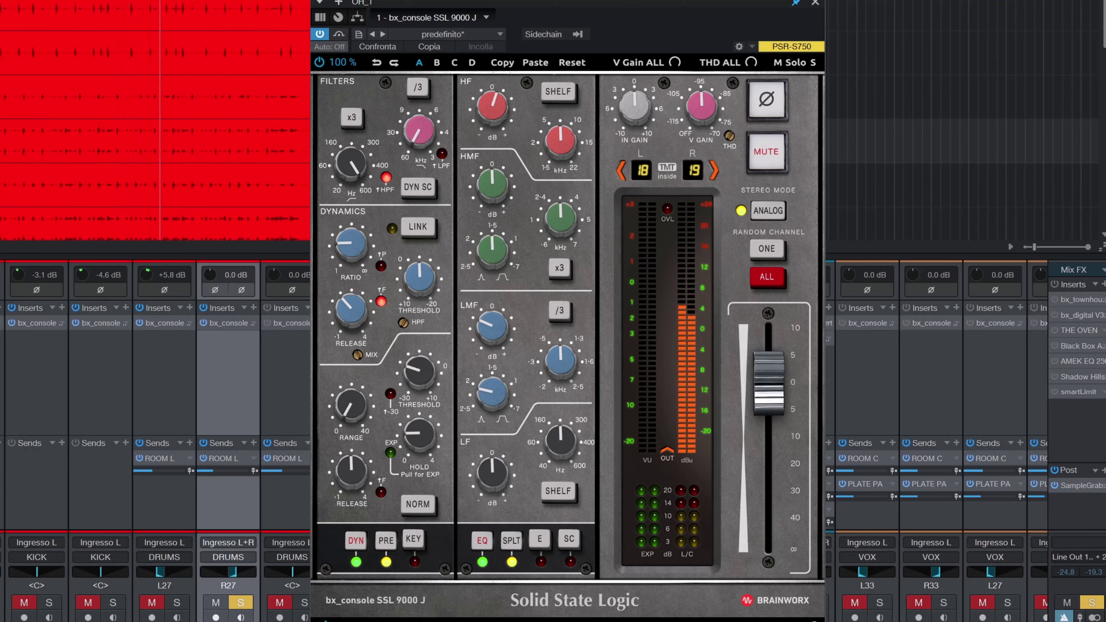
click(815, 5)
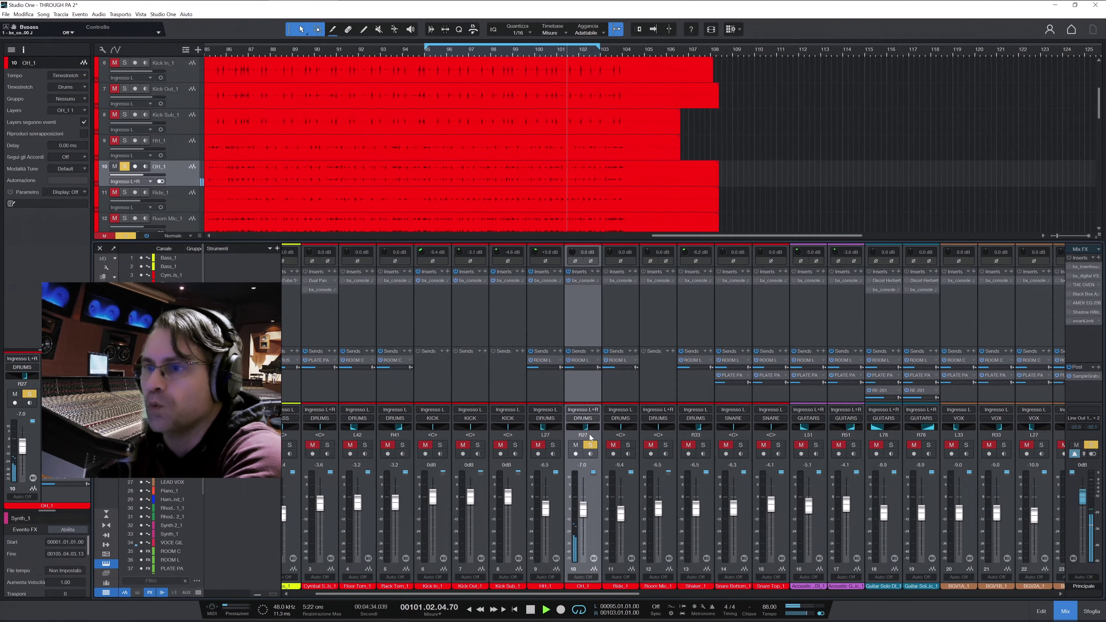
click(590, 444)
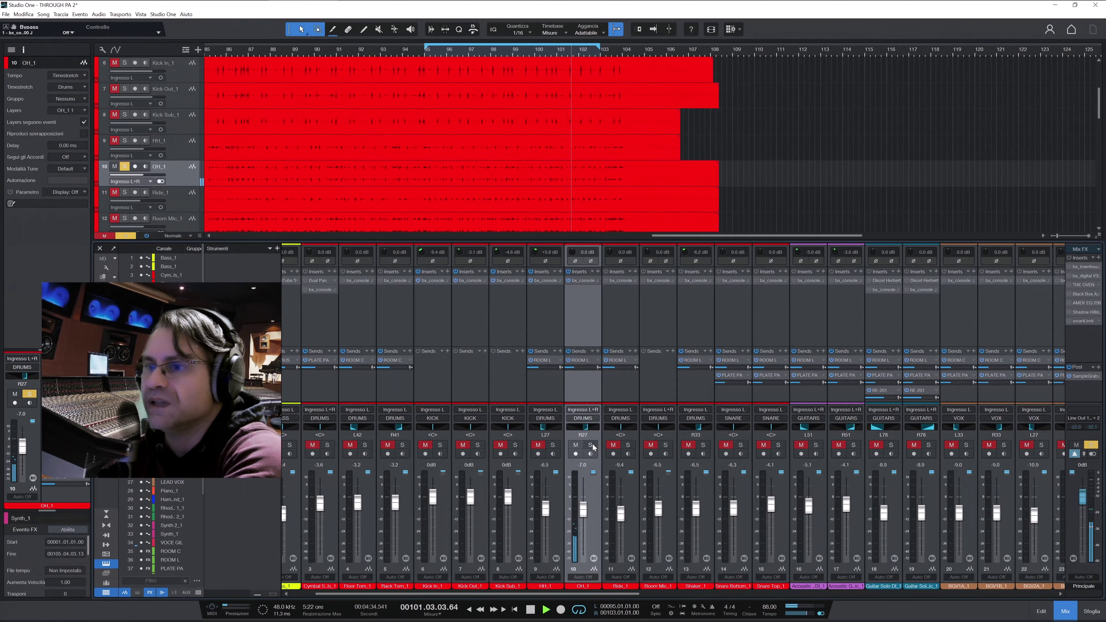
Unmute and solo the Ride channel, and open and activate its bx_console SSL 9000 J.
click(613, 445)
click(628, 444)
click(625, 281)
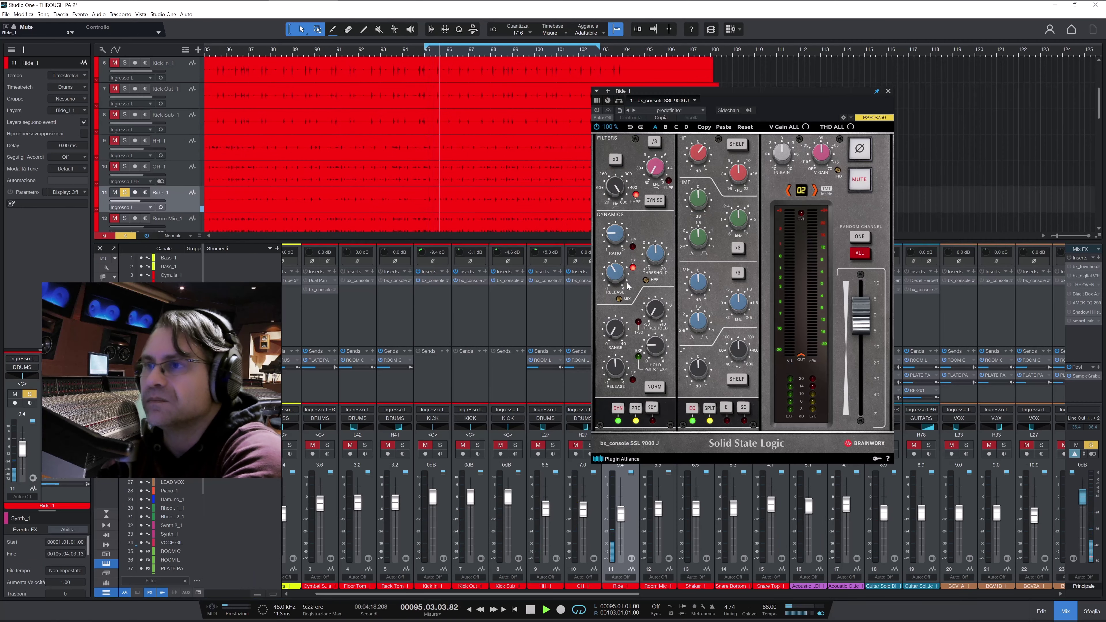
drag(785, 91, 864, 67)
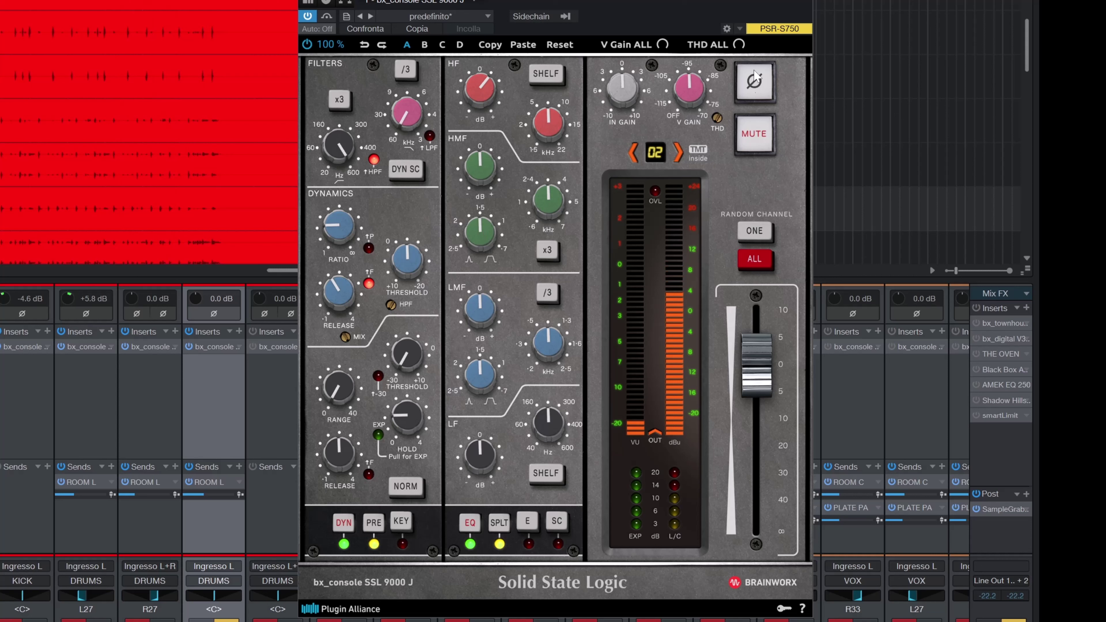
Compare Ride with the channel strip bypassed and active, close the plug-in and unsolo the channel.
click(326, 17)
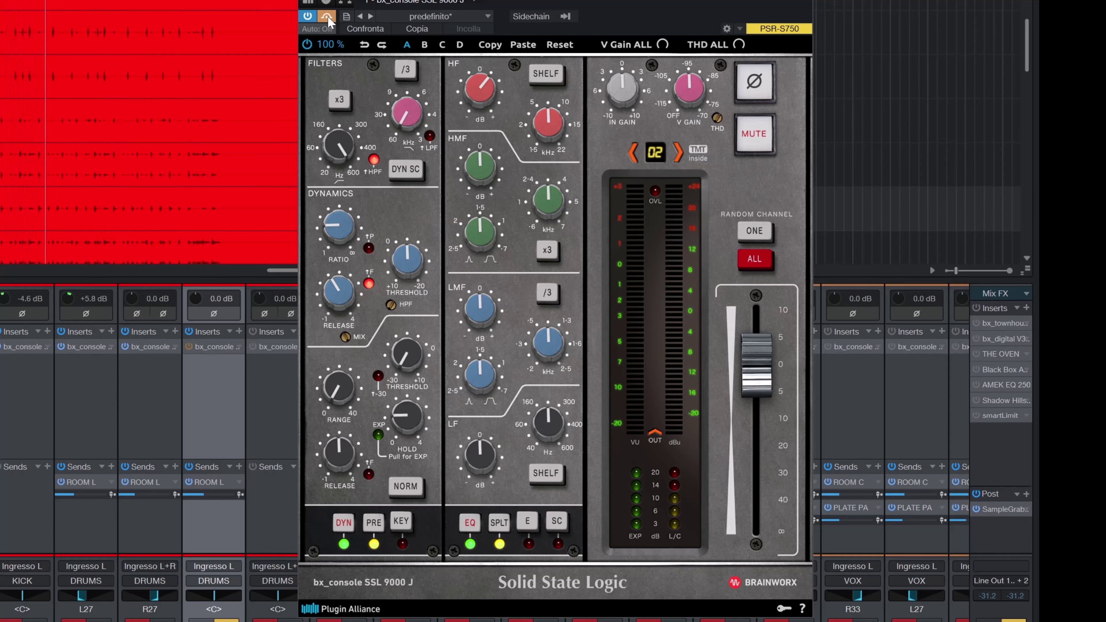
click(327, 17)
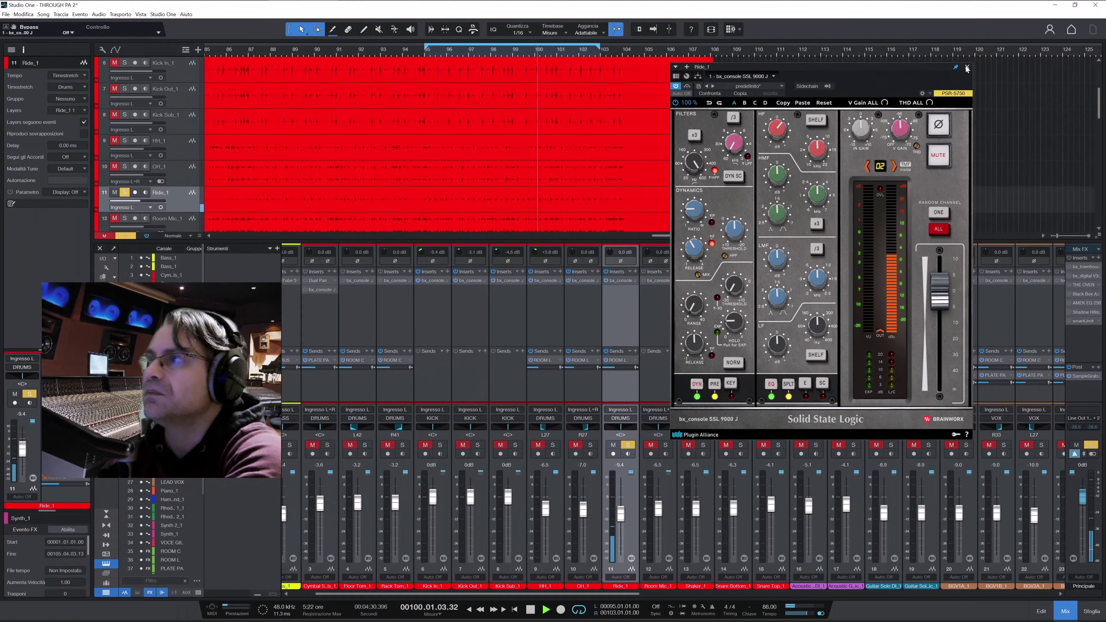
click(966, 68)
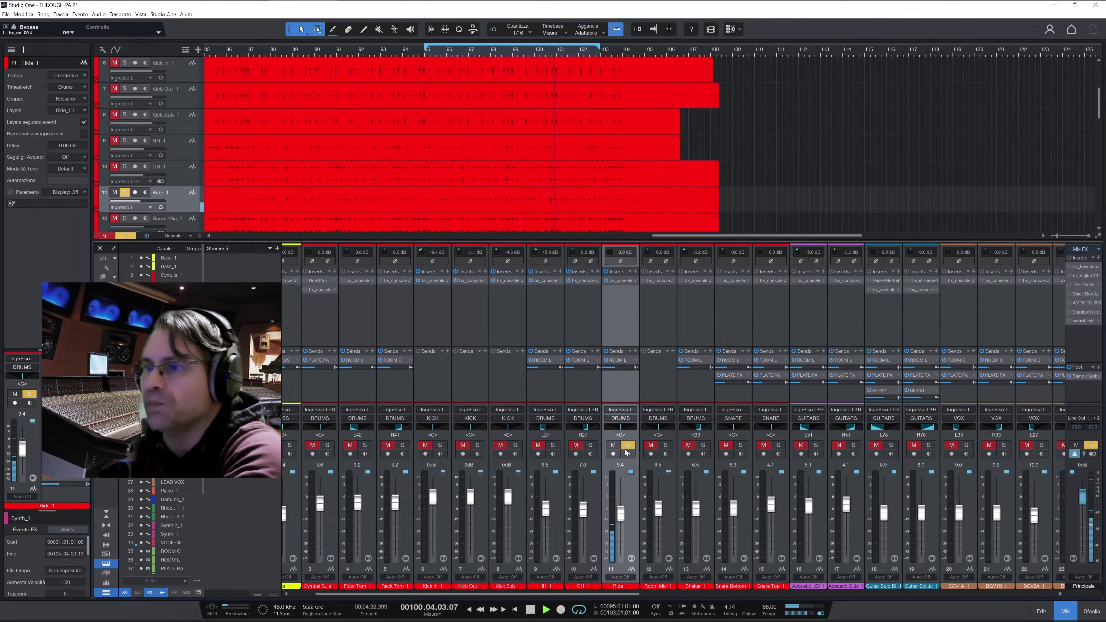
click(628, 444)
Unmute and solo the Room Mic channel, and open and activate its bx_console SSL 9000 J.
click(666, 462)
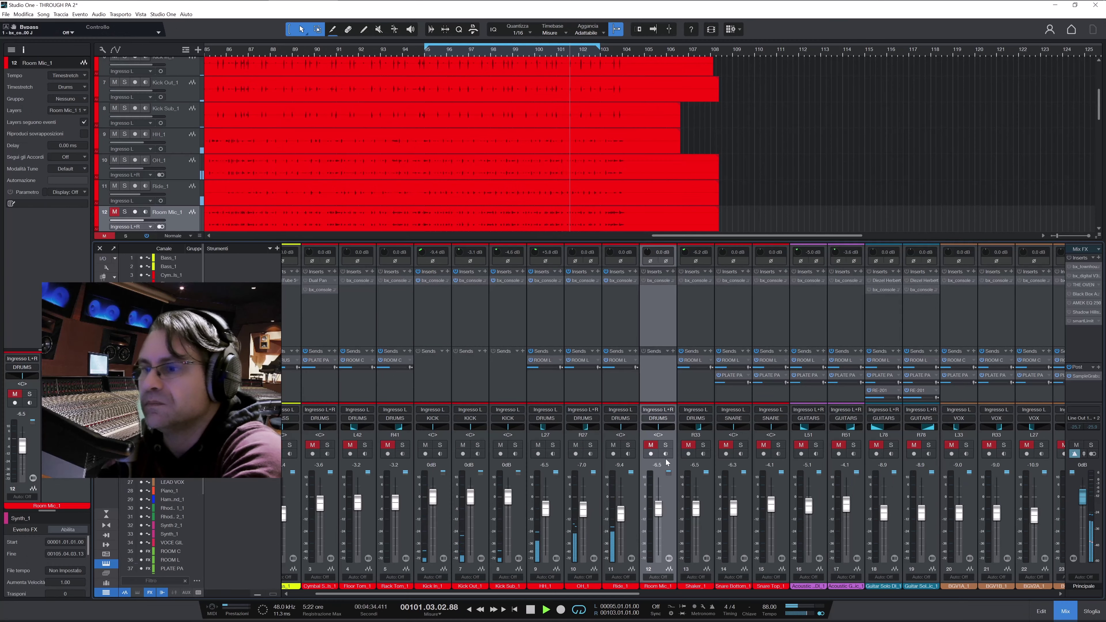
click(651, 444)
click(665, 444)
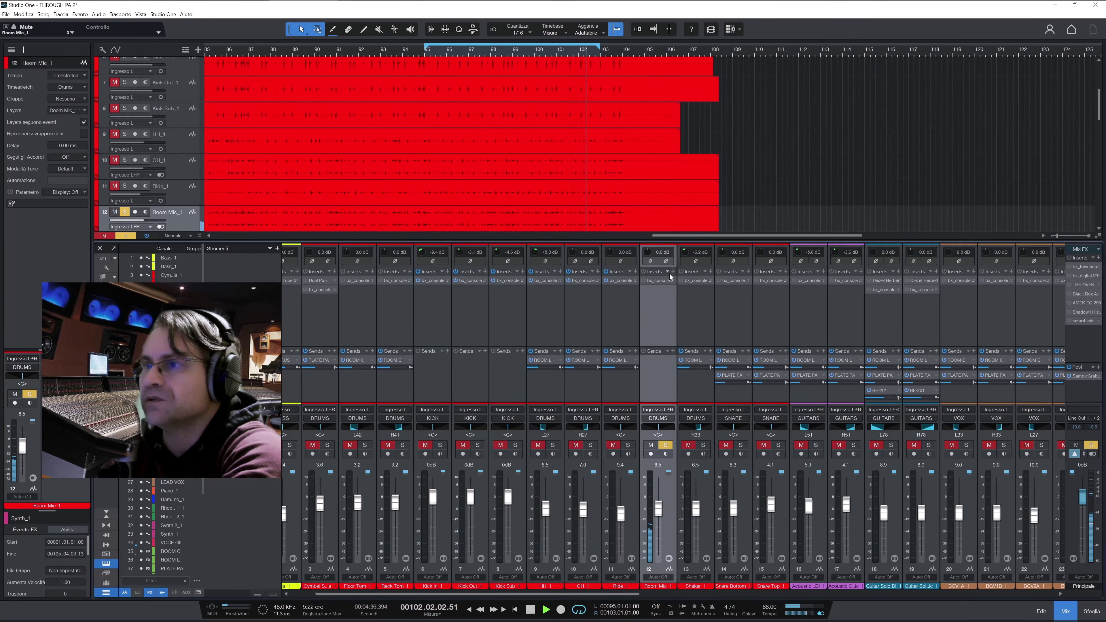
click(659, 281)
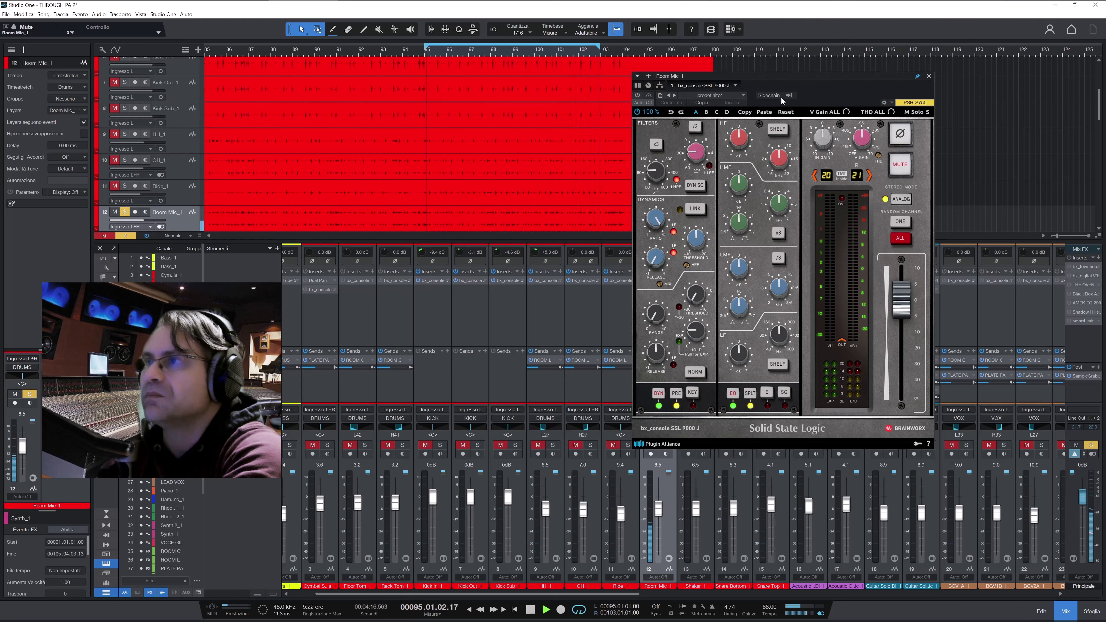
drag(769, 72, 838, 71)
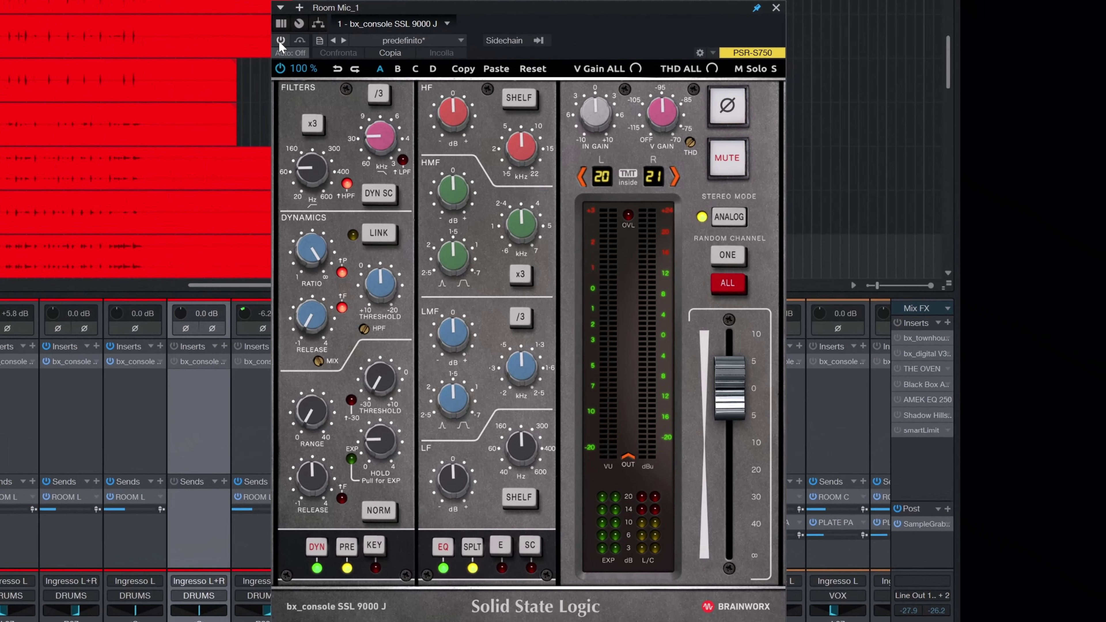
click(280, 41)
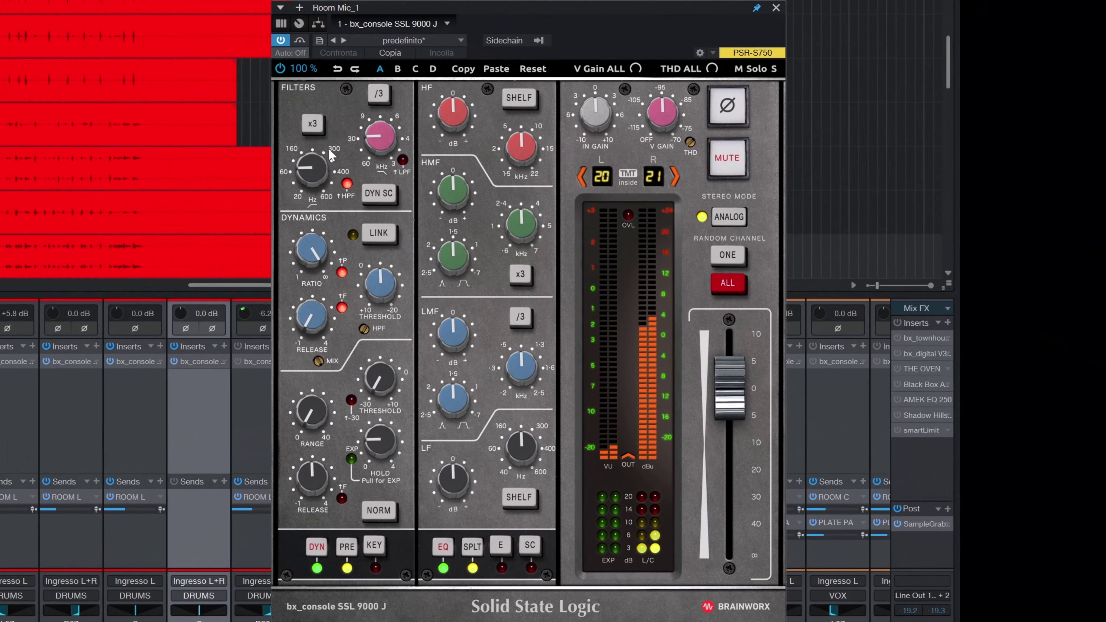
Switch on Room Mic's low-pass filter, and compare the channel with its plug-in bypassed and active before closing it.
click(321, 171)
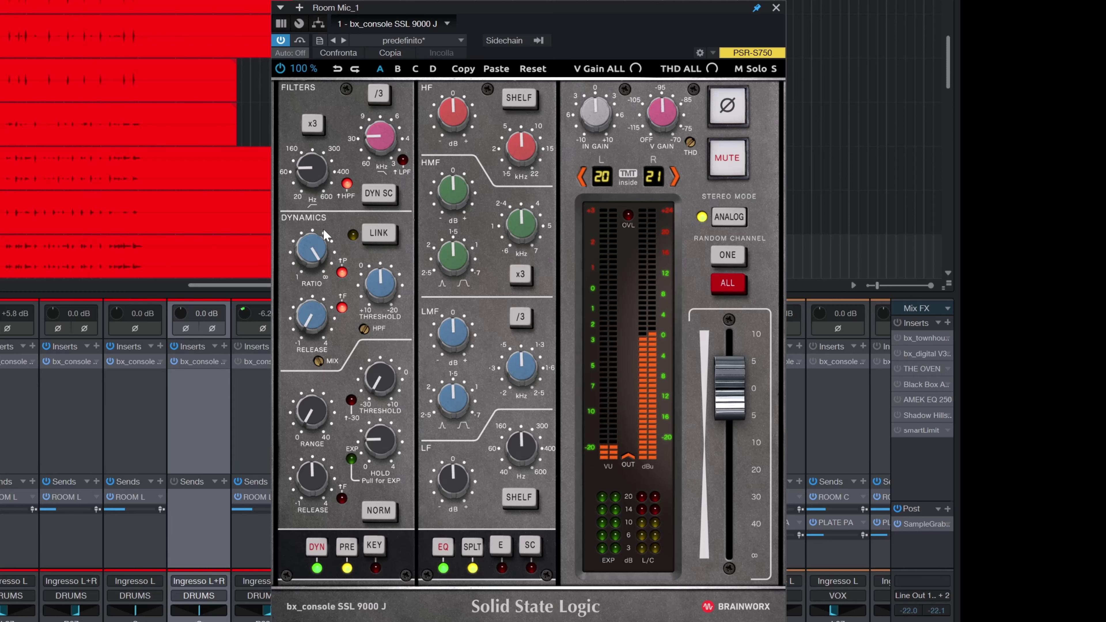
click(402, 162)
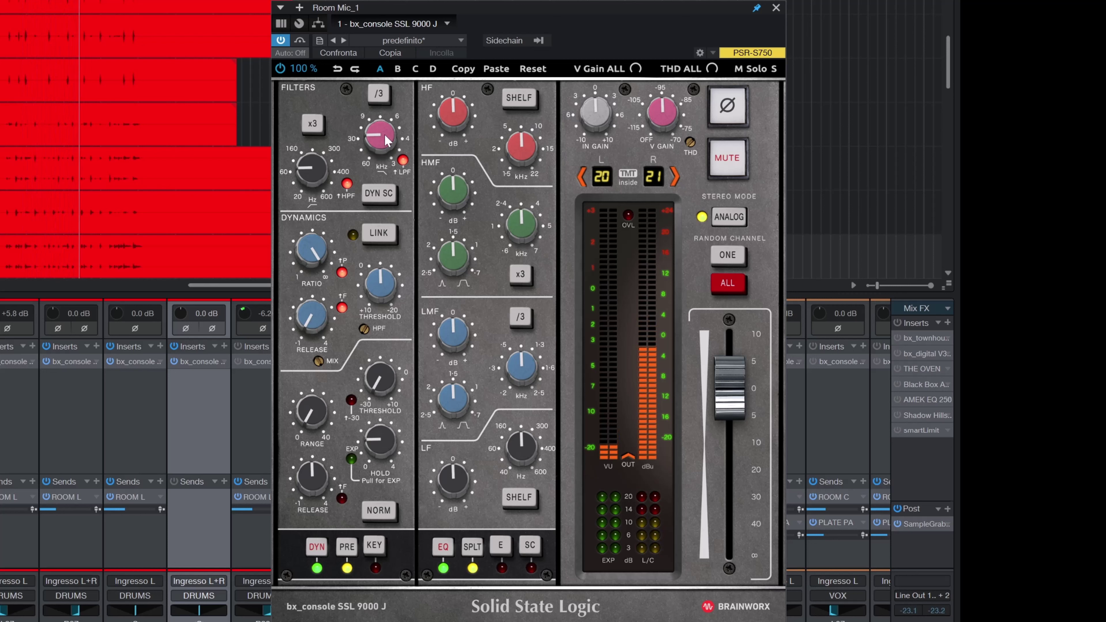
mouse_move(387, 141)
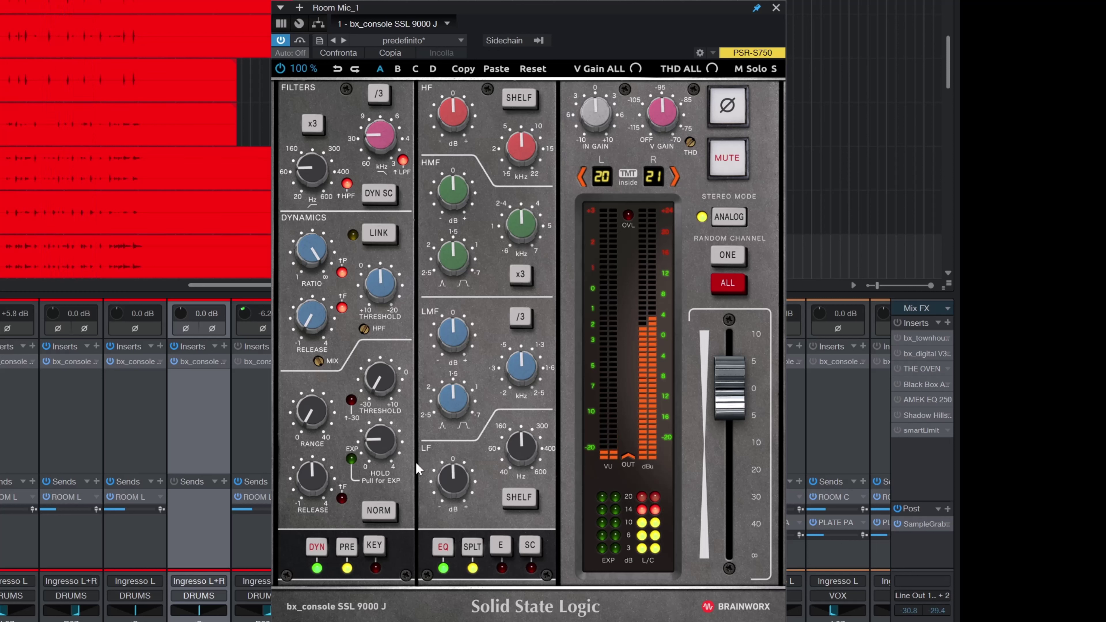
click(299, 40)
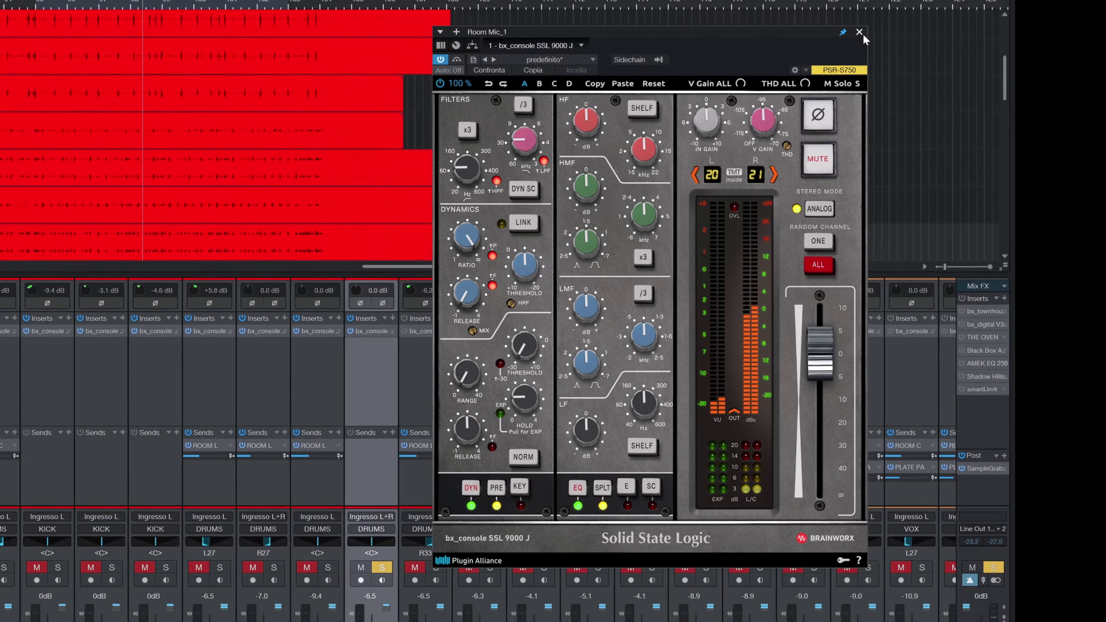
click(775, 7)
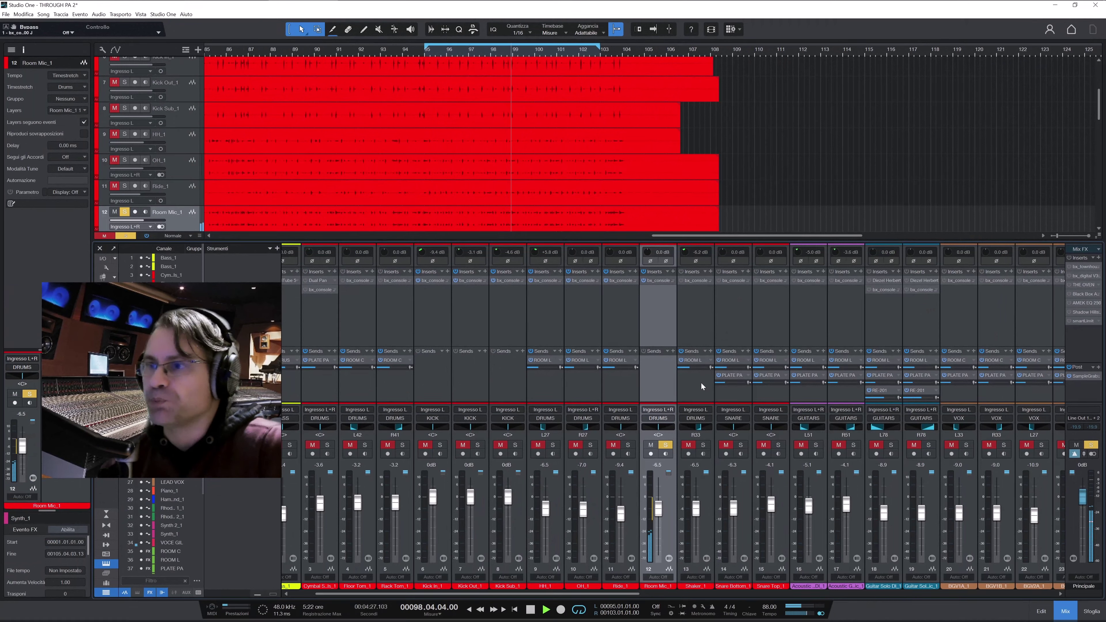
Unsolo Room Mic, unmute the Shaker channel, and open and activate Shaker's bx_console SSL 9000 J.
click(666, 445)
drag(613, 444, 425, 445)
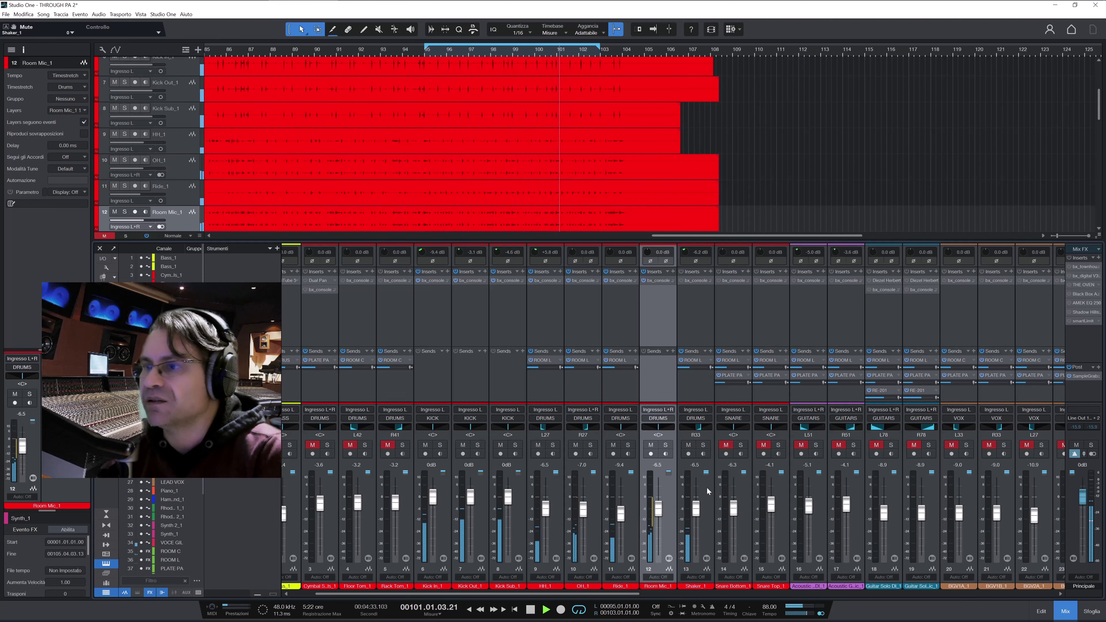
click(688, 444)
click(701, 281)
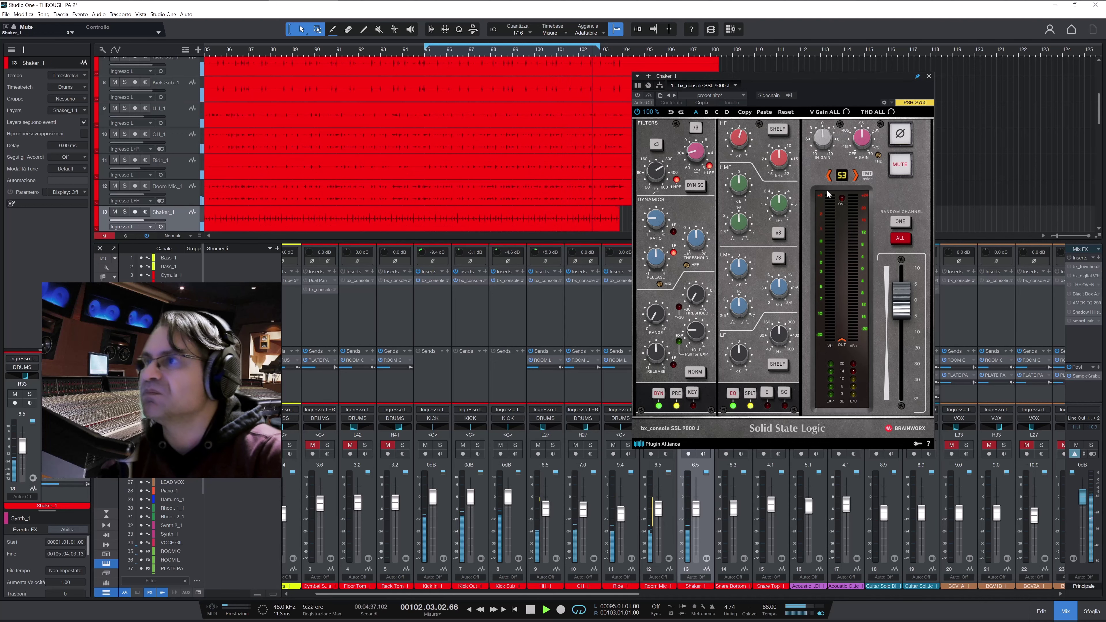
drag(781, 74, 756, 50)
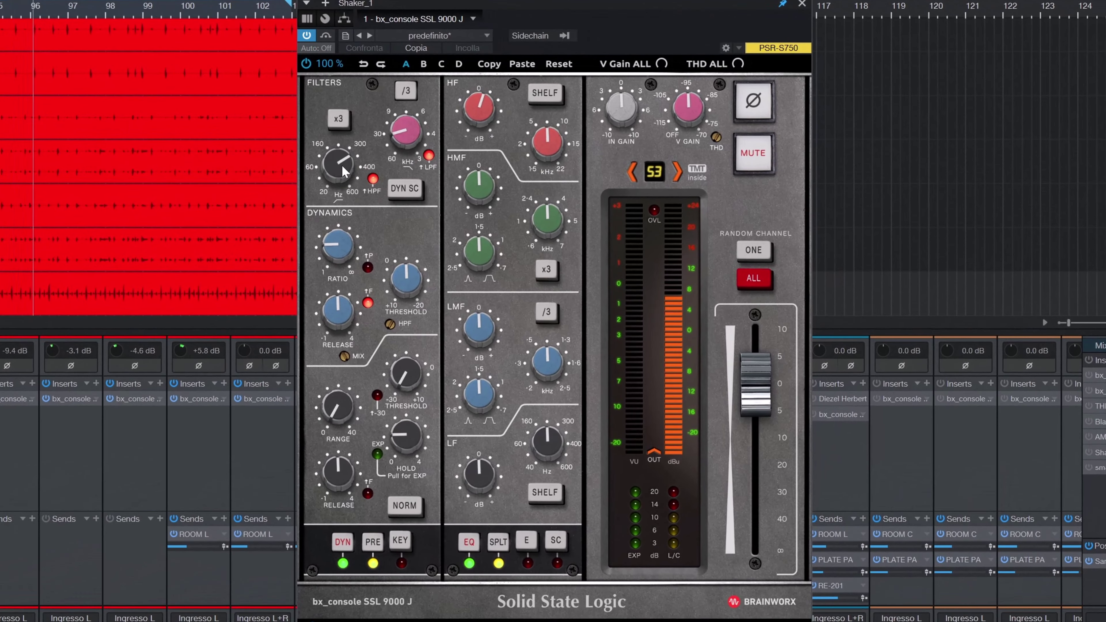
Compare Shaker in the drum mix with its channel strip bypassed and active, and close the plug-in.
mouse_move(343, 166)
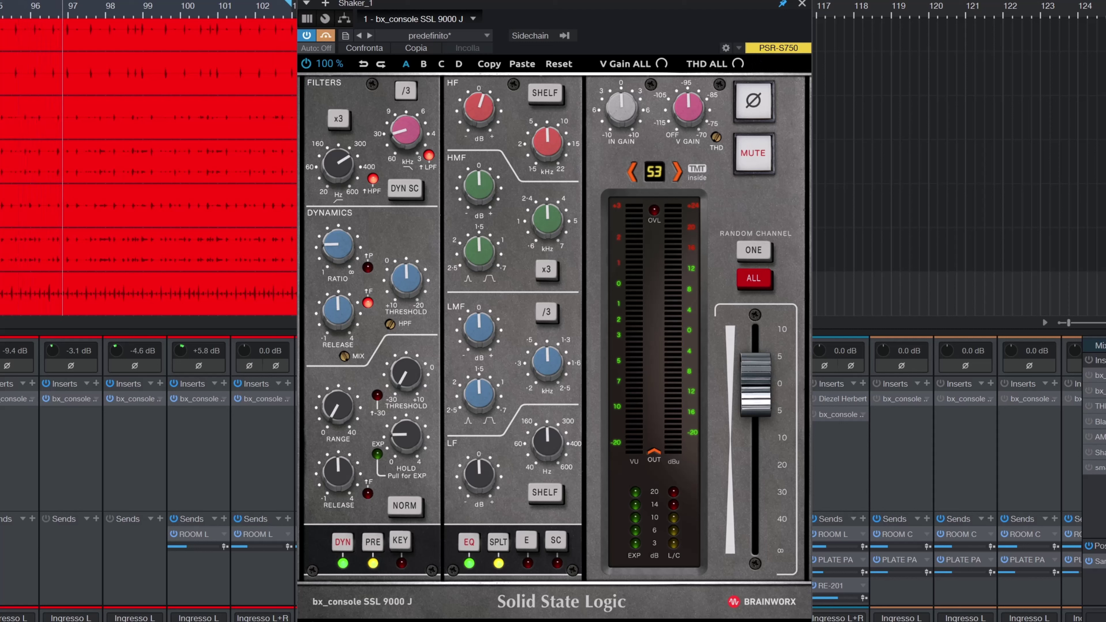
click(326, 37)
click(326, 37)
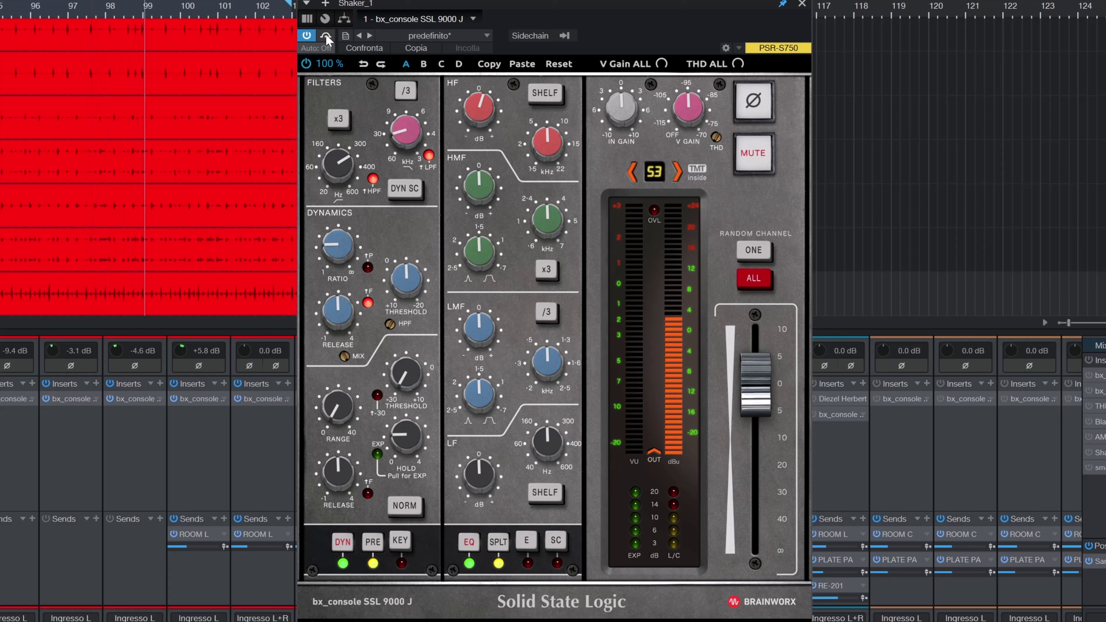
click(326, 36)
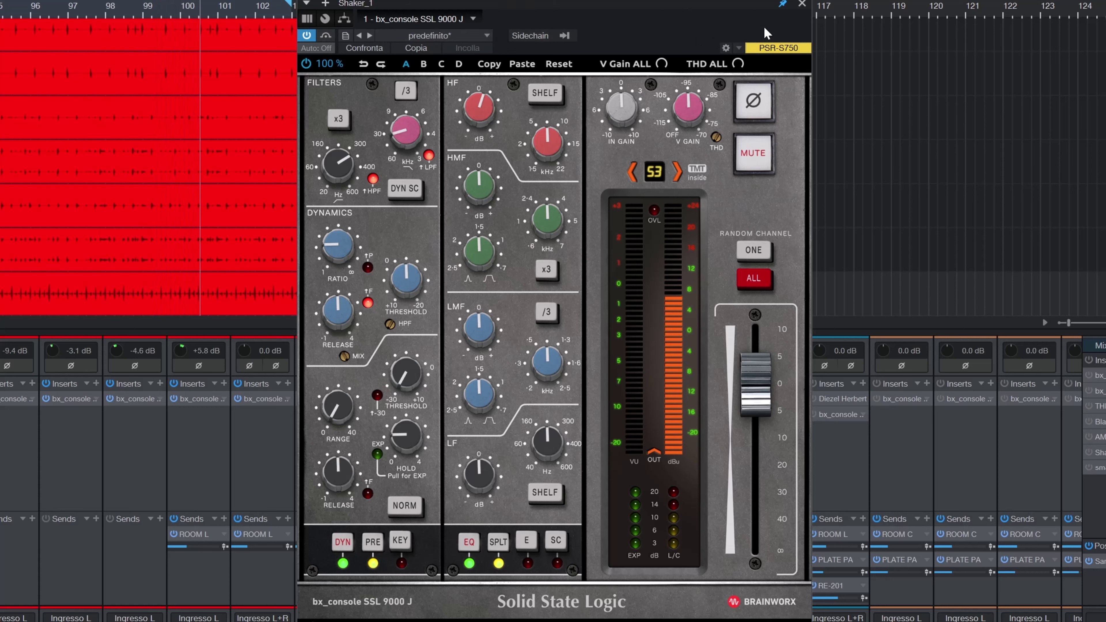
key(Escape)
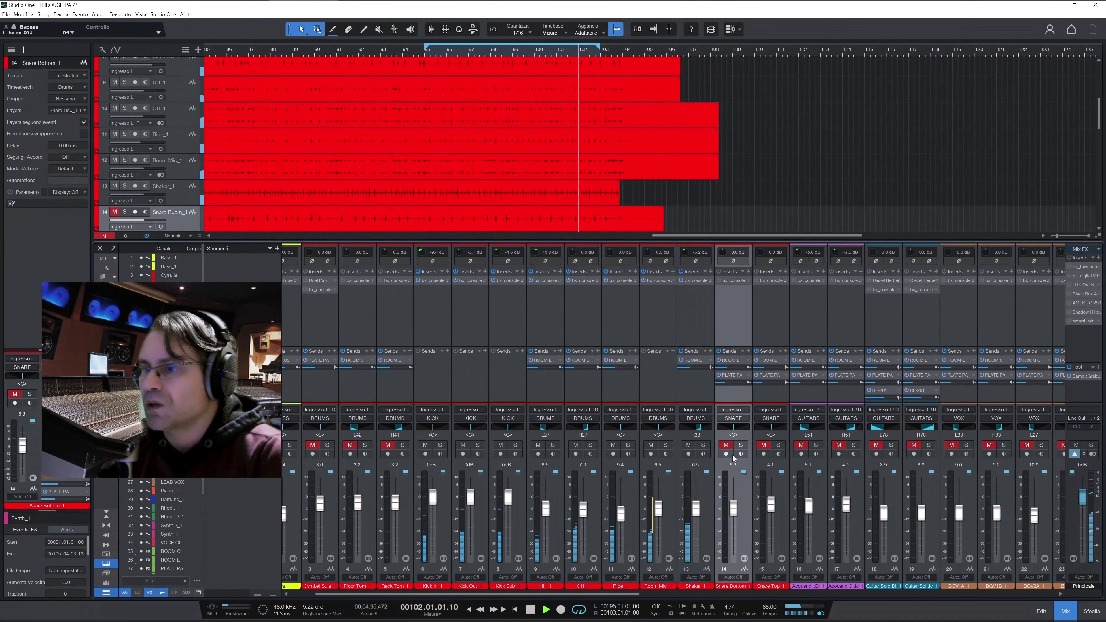
Unmute and solo the Snare Bottom channel, and open and activate its bx_console SSL 9000 J.
click(726, 445)
click(740, 444)
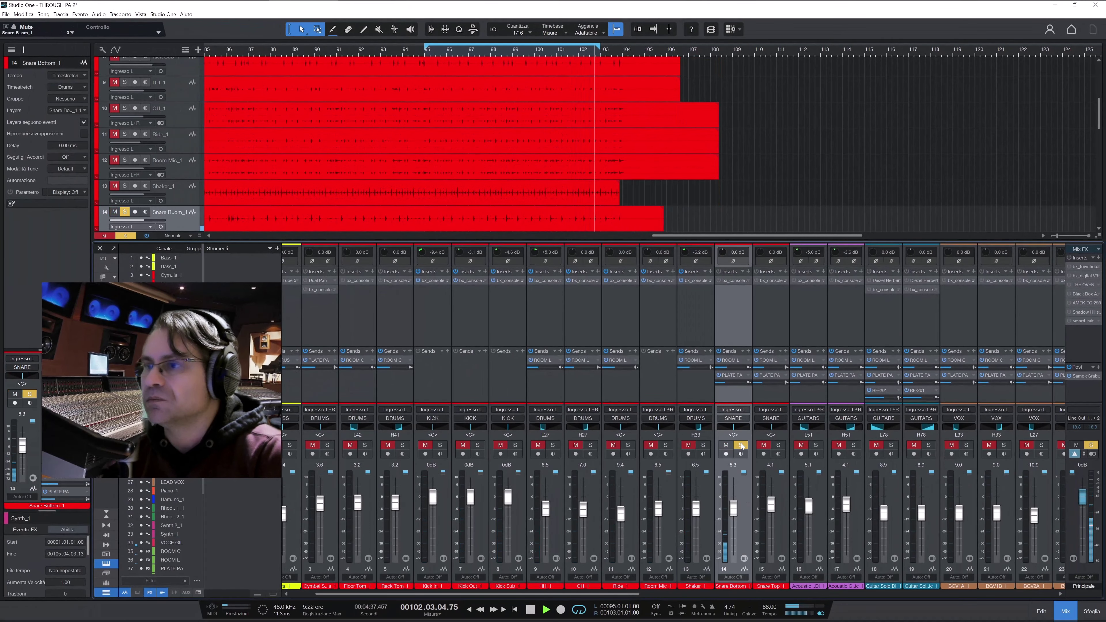
click(733, 280)
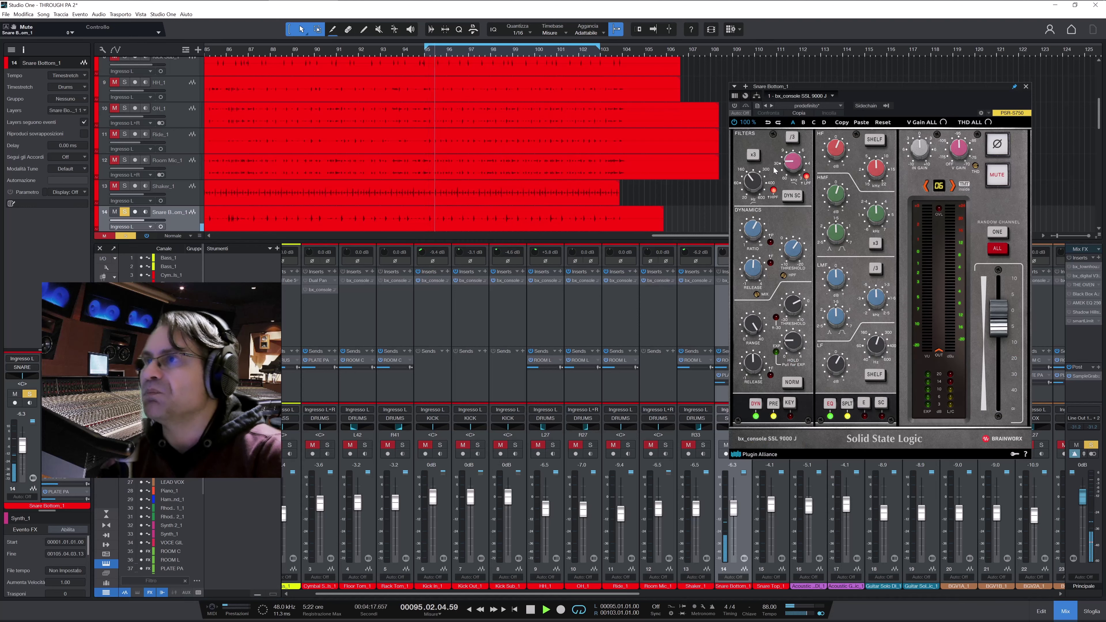
drag(853, 85, 728, 20)
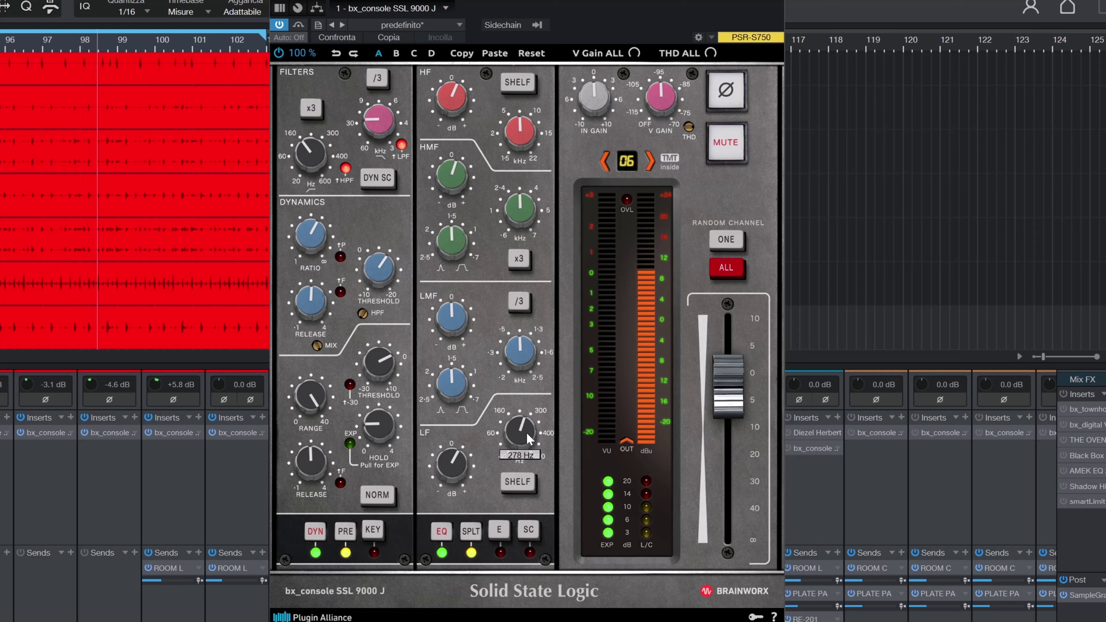
Compare Snare Bottom with the EQ section off and on, and with the whole channel strip bypassed and active.
mouse_move(525, 432)
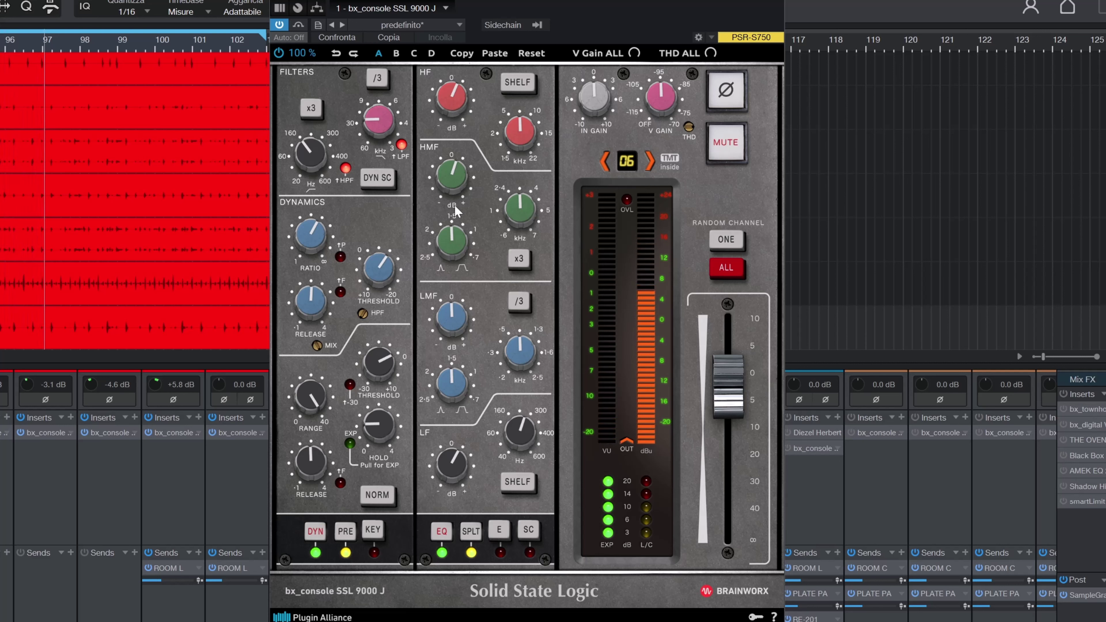
mouse_move(525, 215)
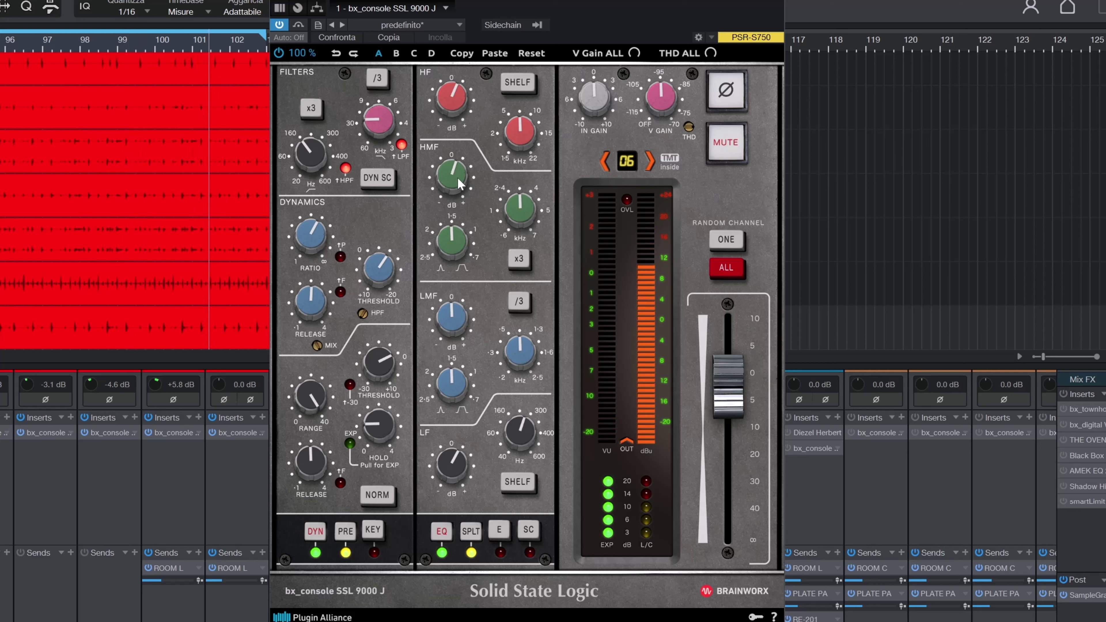
click(439, 532)
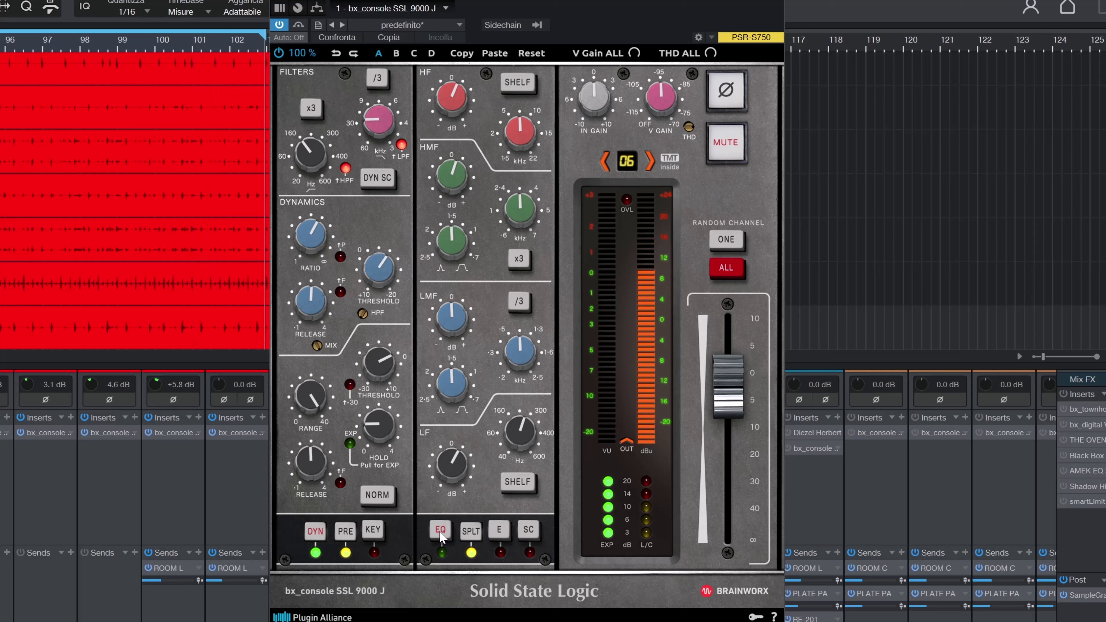
click(440, 530)
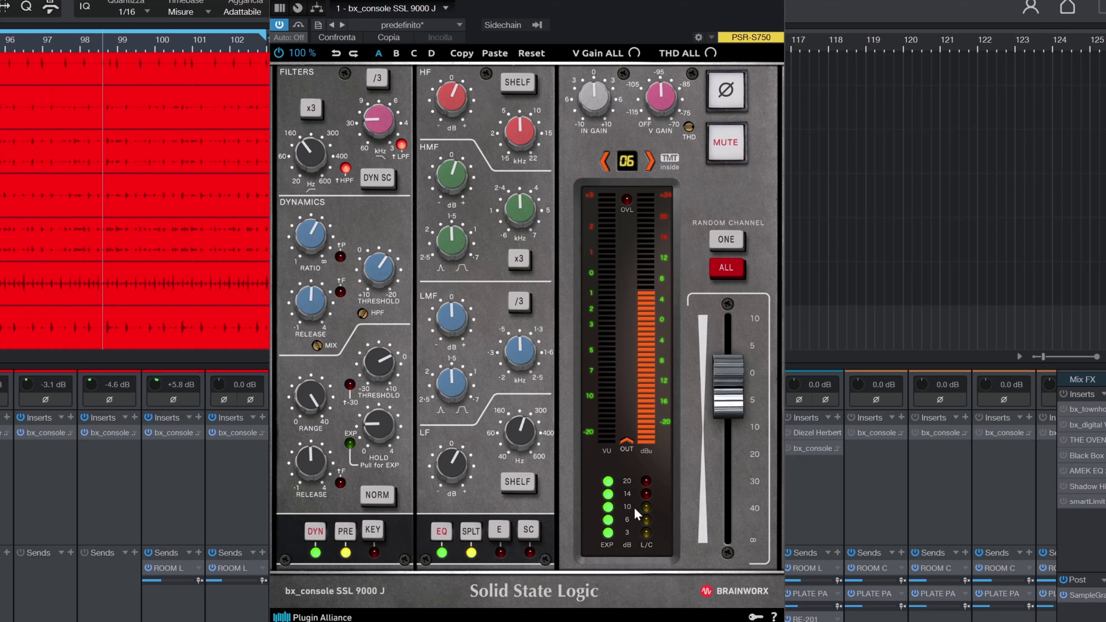
click(299, 23)
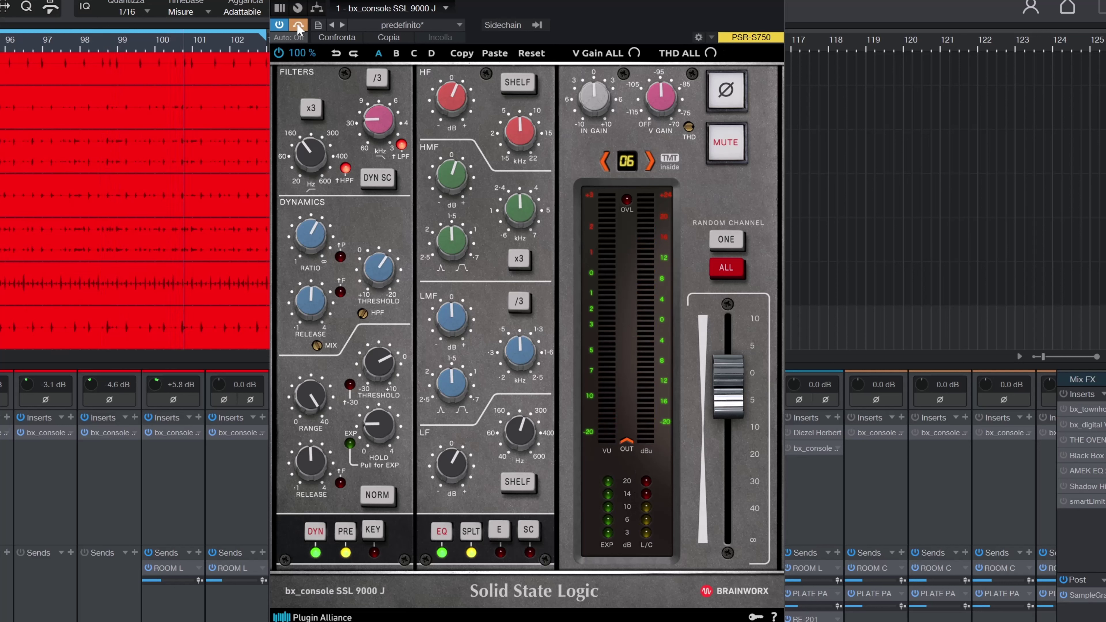
click(299, 24)
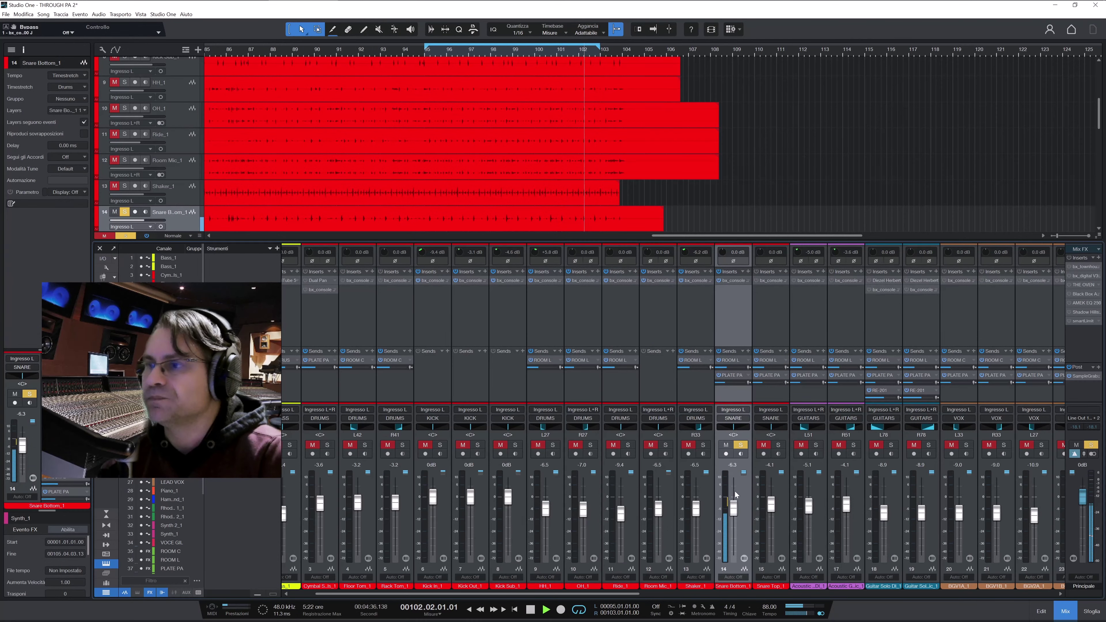
Unsolo Snare Bottom, unmute and solo Snare Top, and open and activate Snare Top's bx_console SSL 9000 J.
click(740, 444)
click(726, 445)
click(763, 445)
click(778, 445)
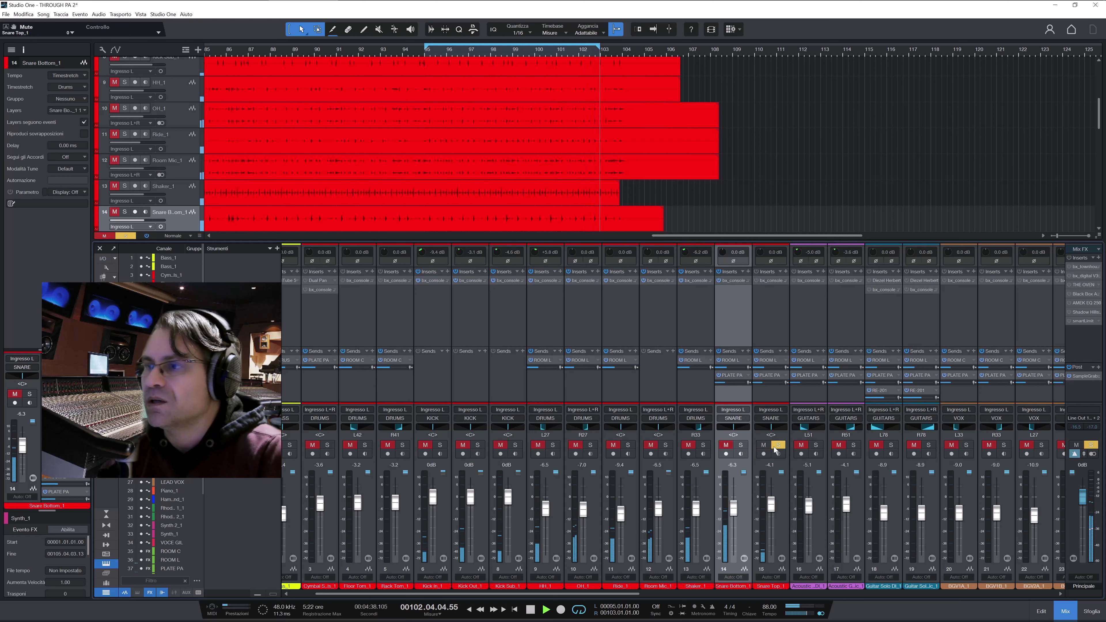
click(778, 493)
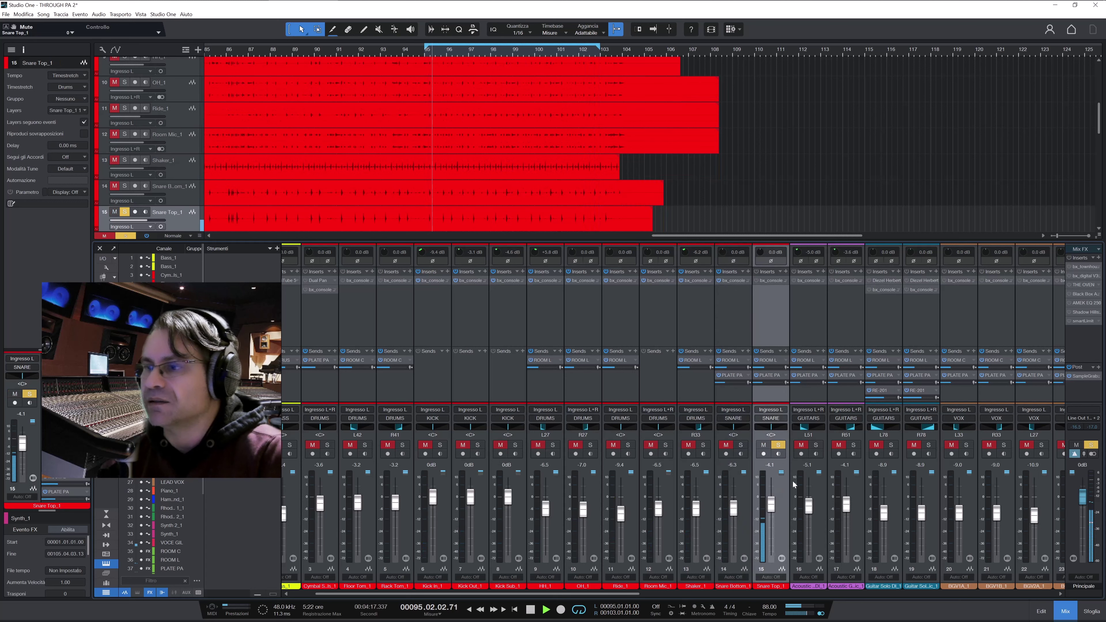
click(772, 281)
drag(794, 73, 657, 13)
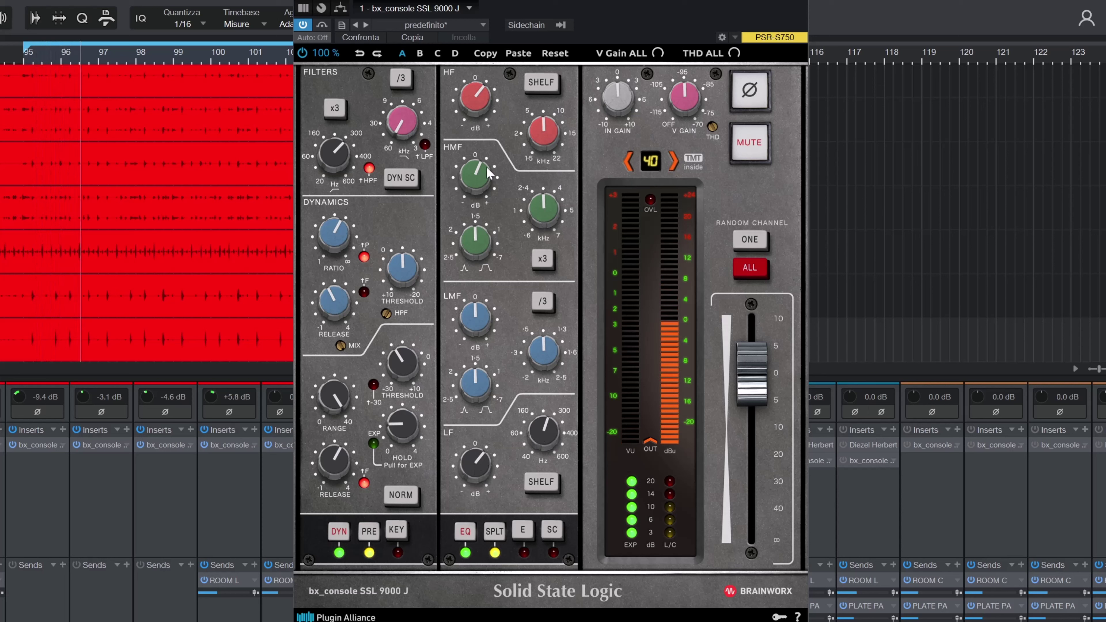
Review Snare Top's EQ settings, compare the channel with its strip bypassed and active, and close the plug-in.
mouse_move(482, 103)
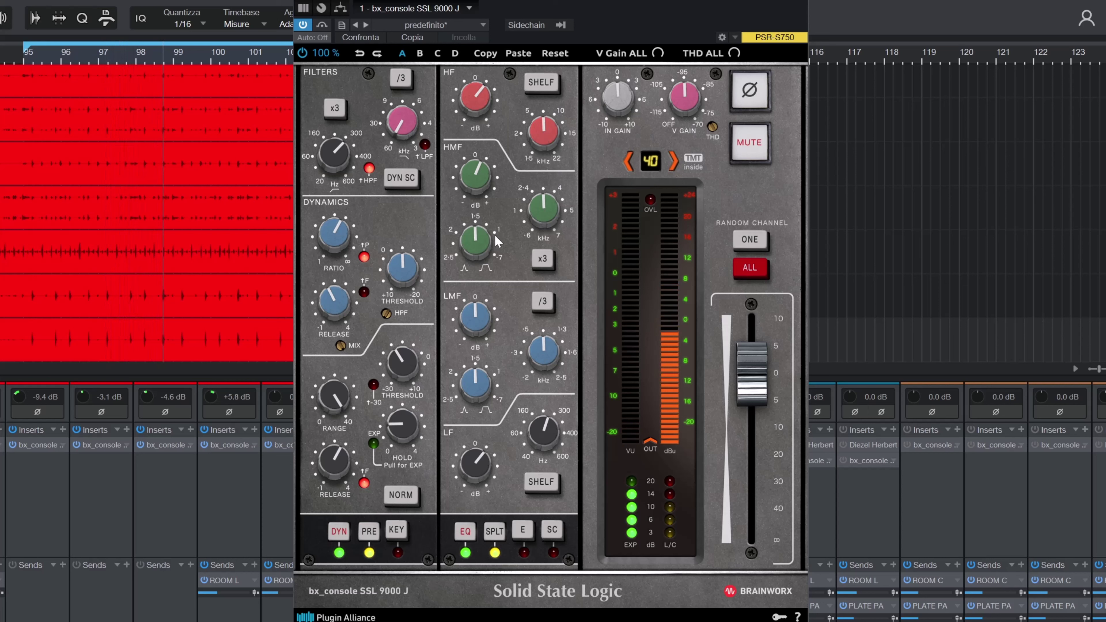
mouse_move(478, 173)
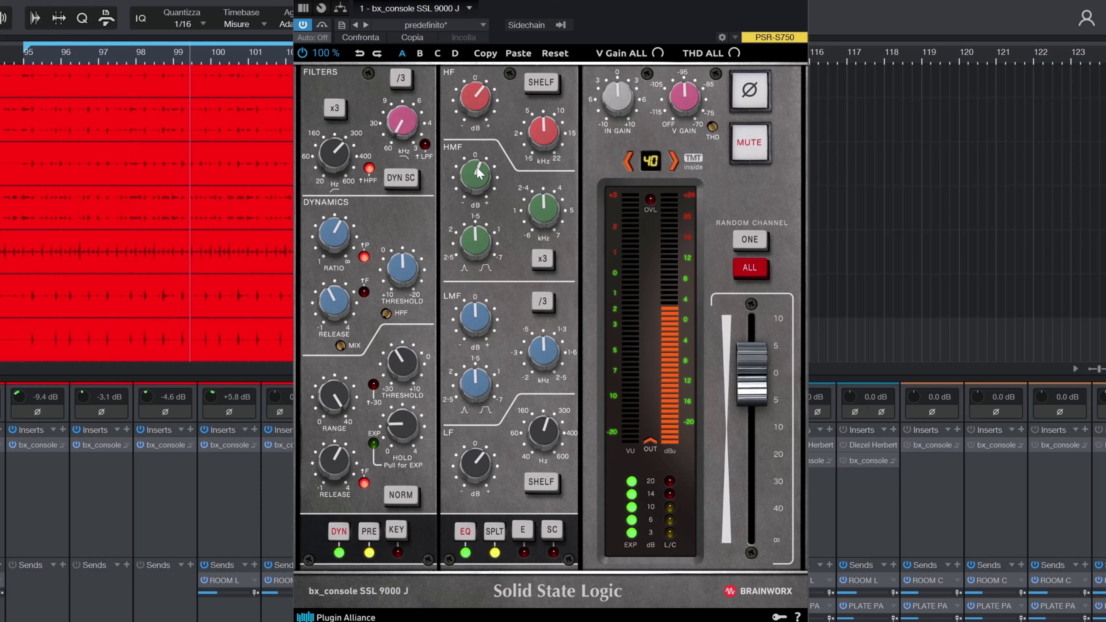
click(322, 24)
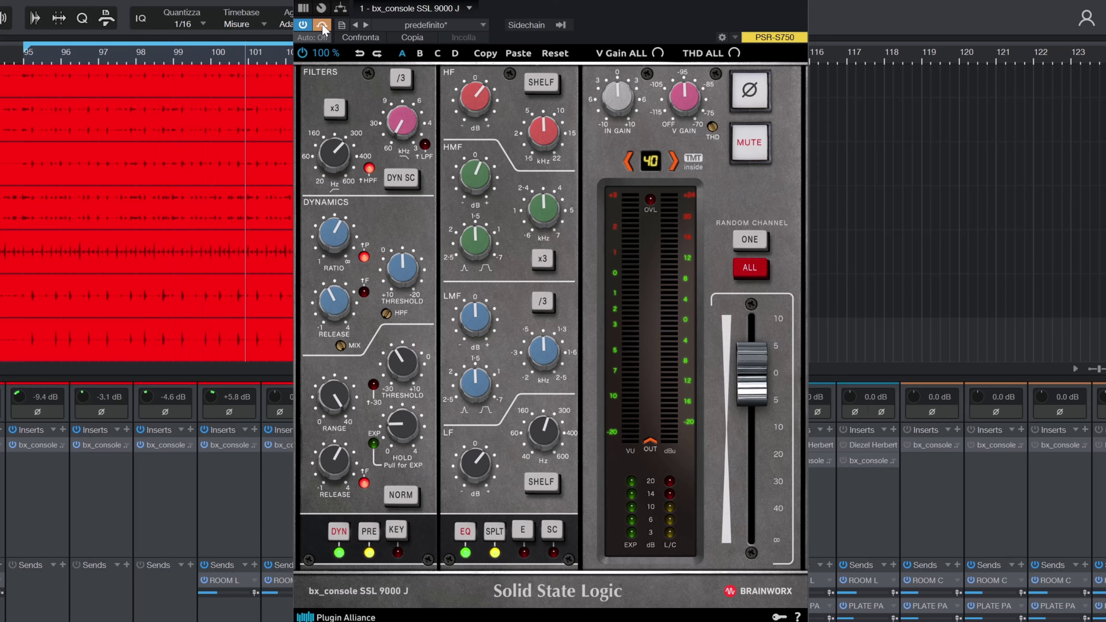
click(321, 24)
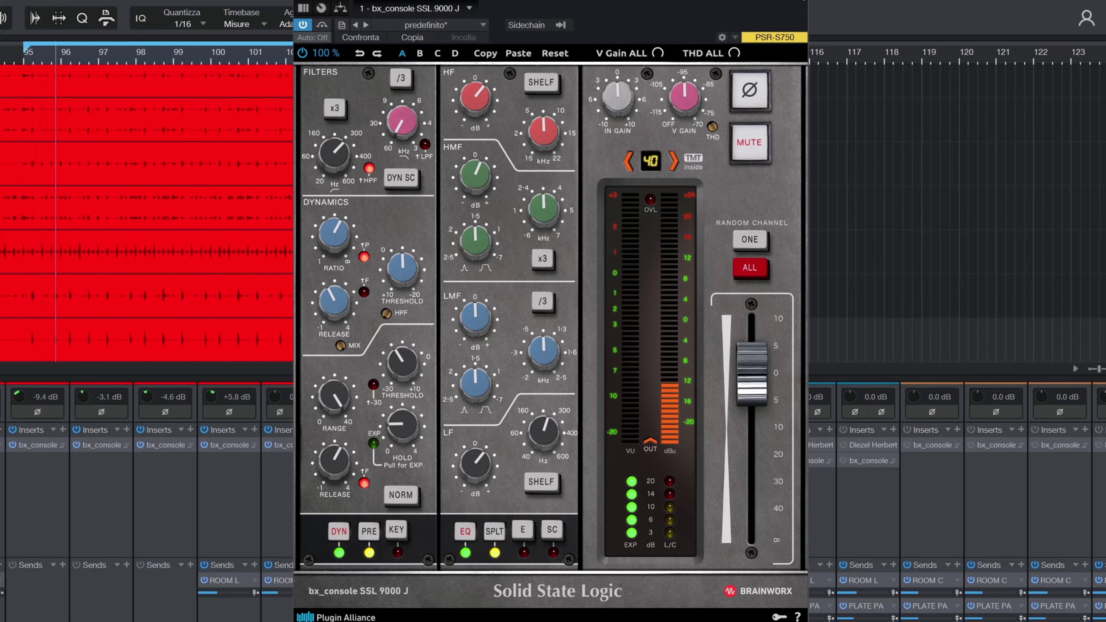
click(779, 13)
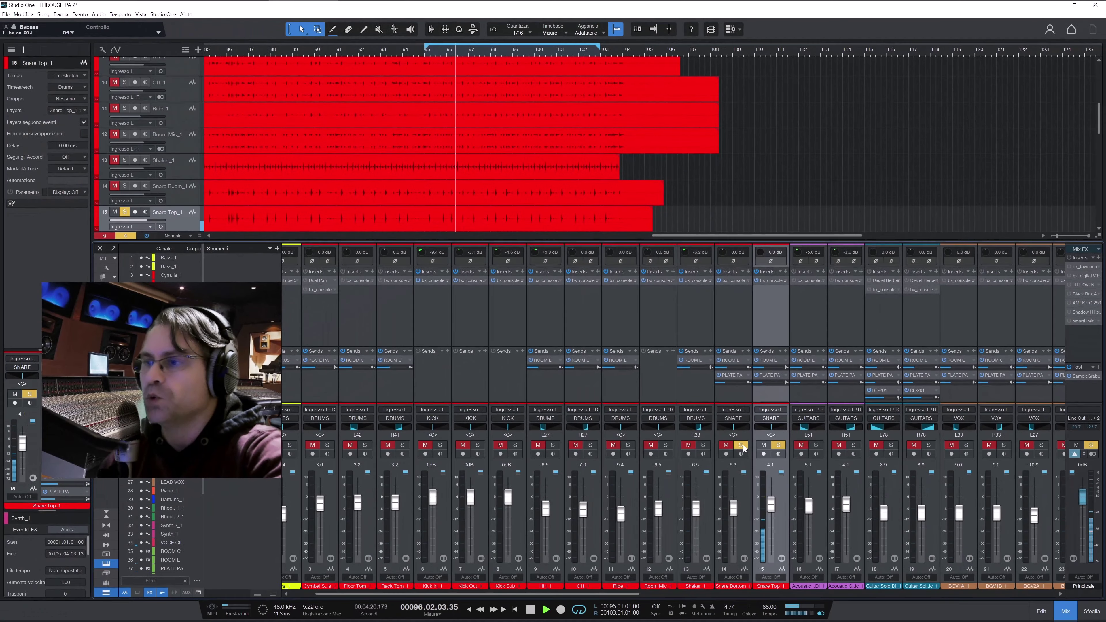
Solo Snare Bottom together with Snare Top, compare both with their inserts off and on, and unsolo them.
click(741, 445)
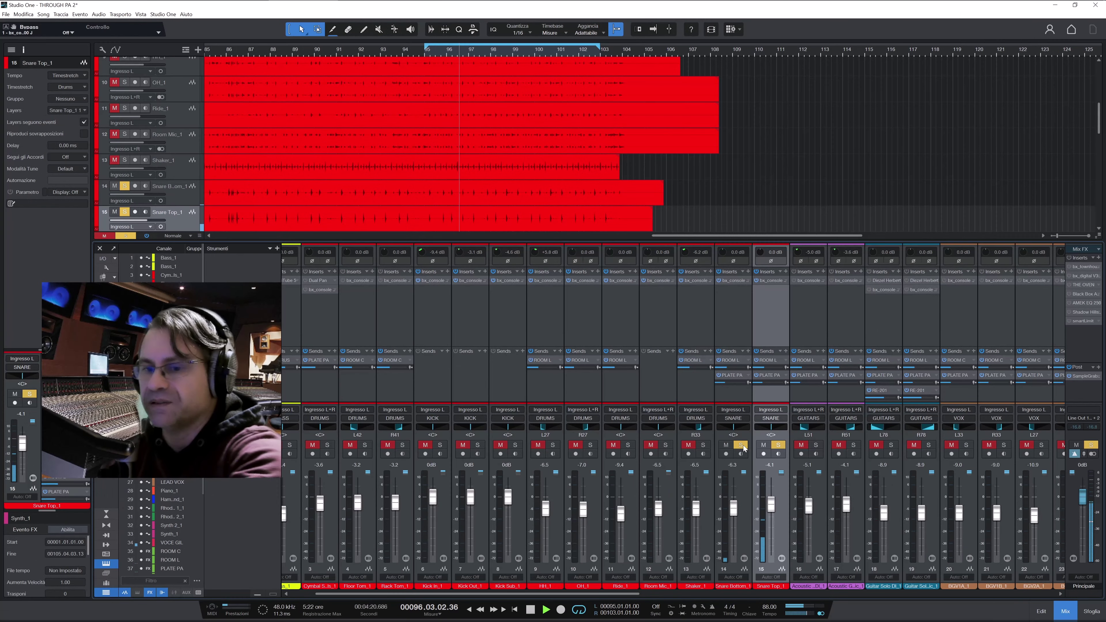
click(724, 277)
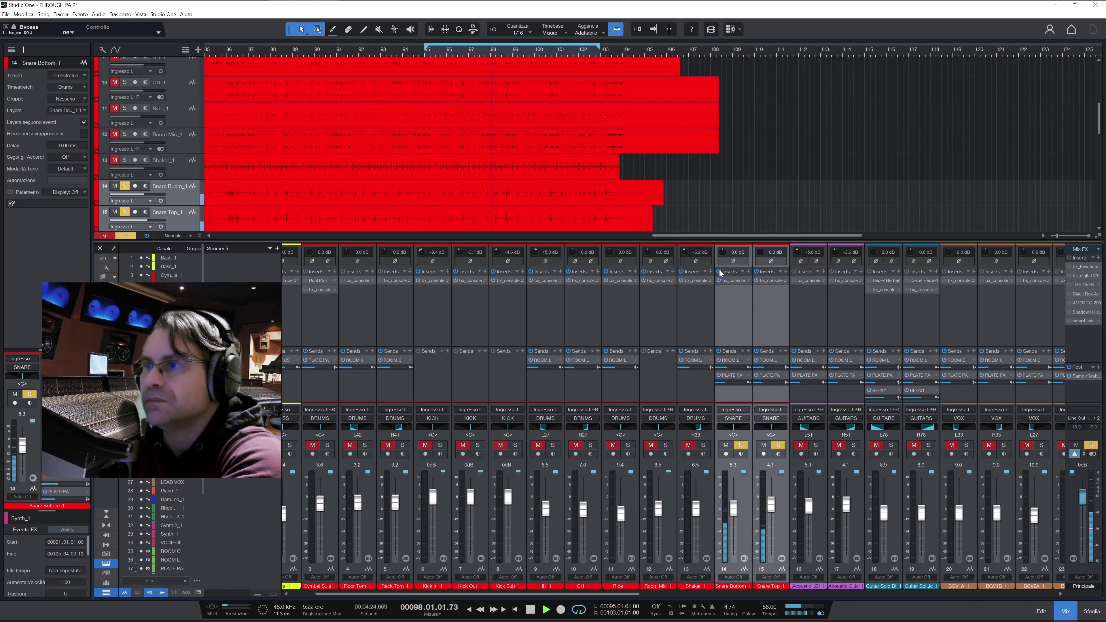
click(719, 272)
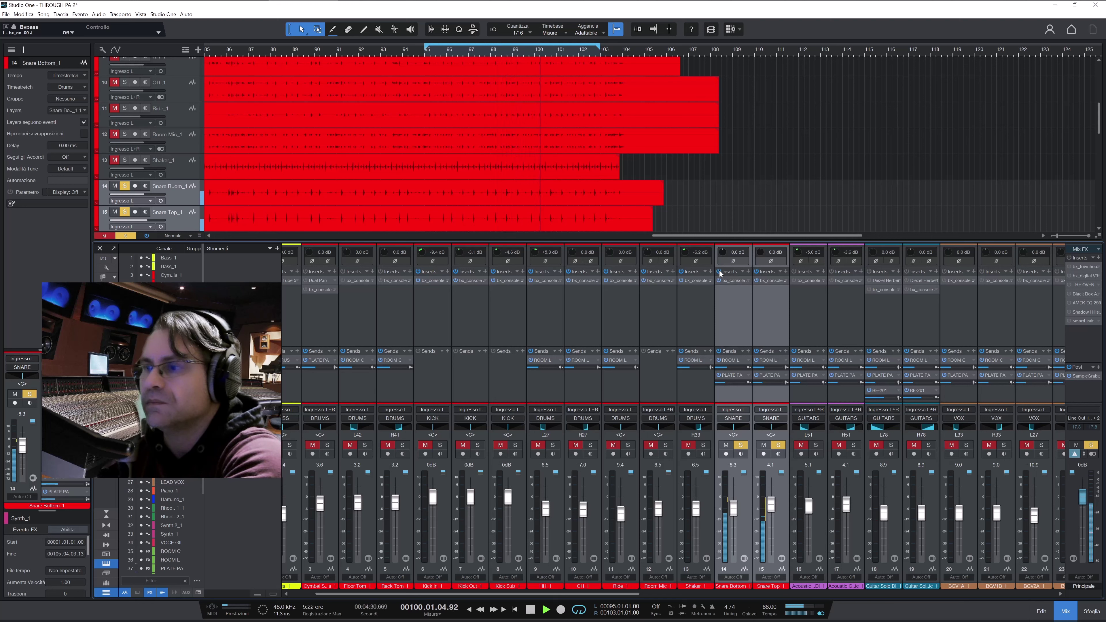
click(741, 447)
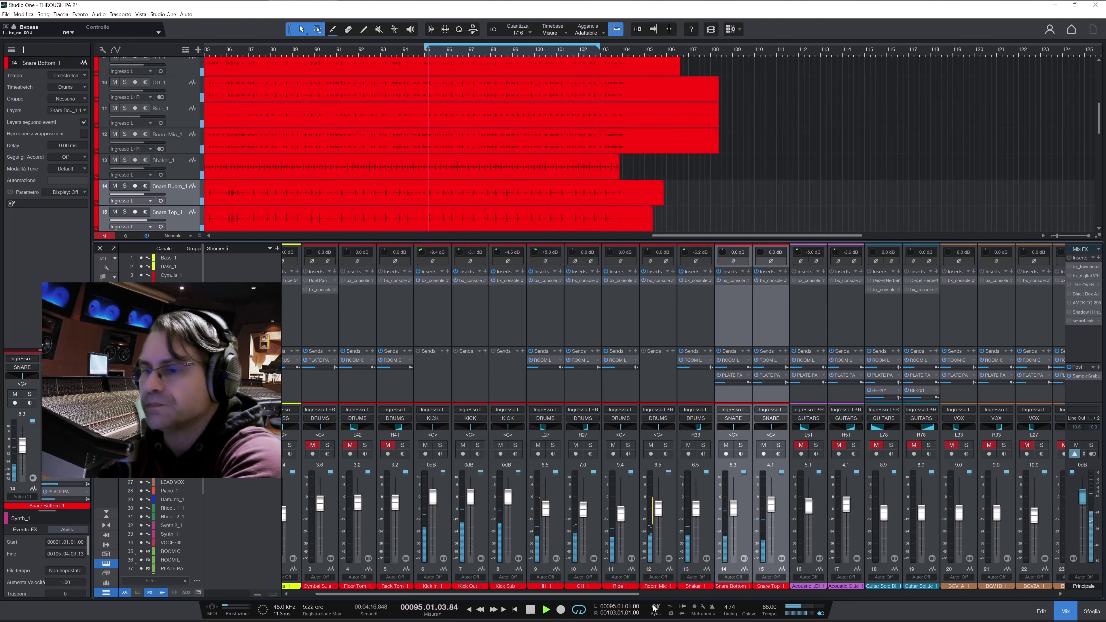
Unmute and solo the Rack Tom and Floor Tom channels.
drag(623, 598, 599, 597)
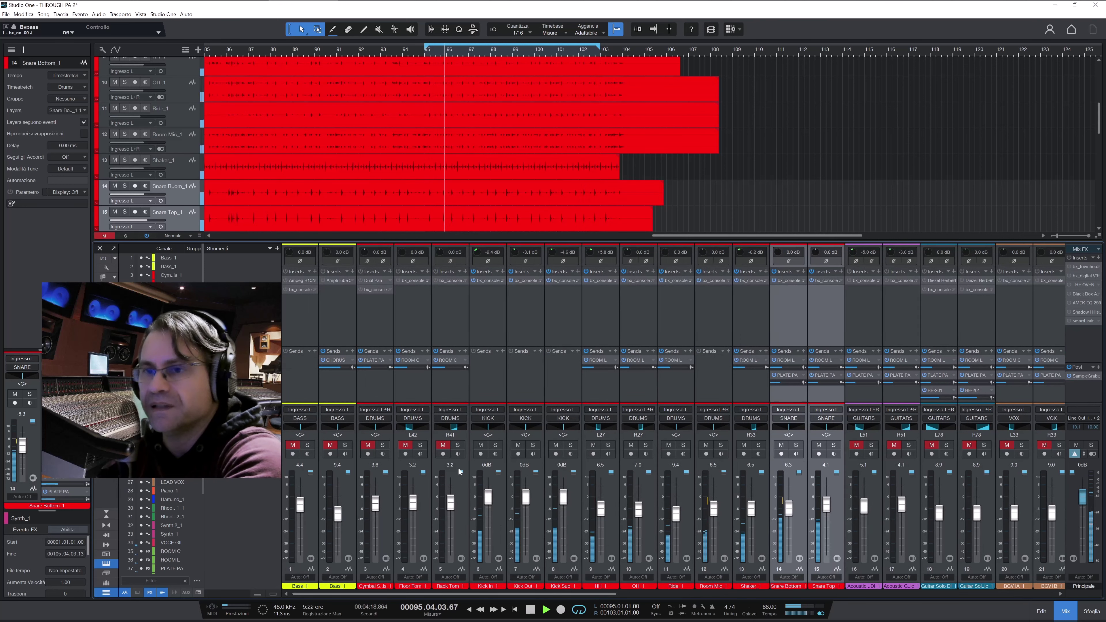
click(447, 486)
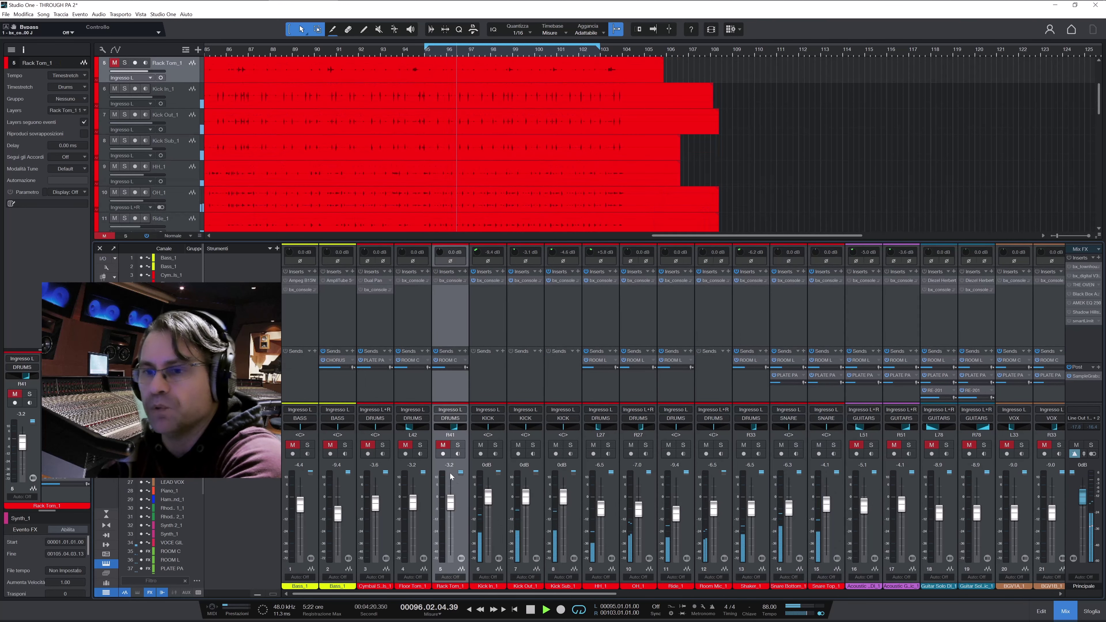
click(443, 445)
click(457, 444)
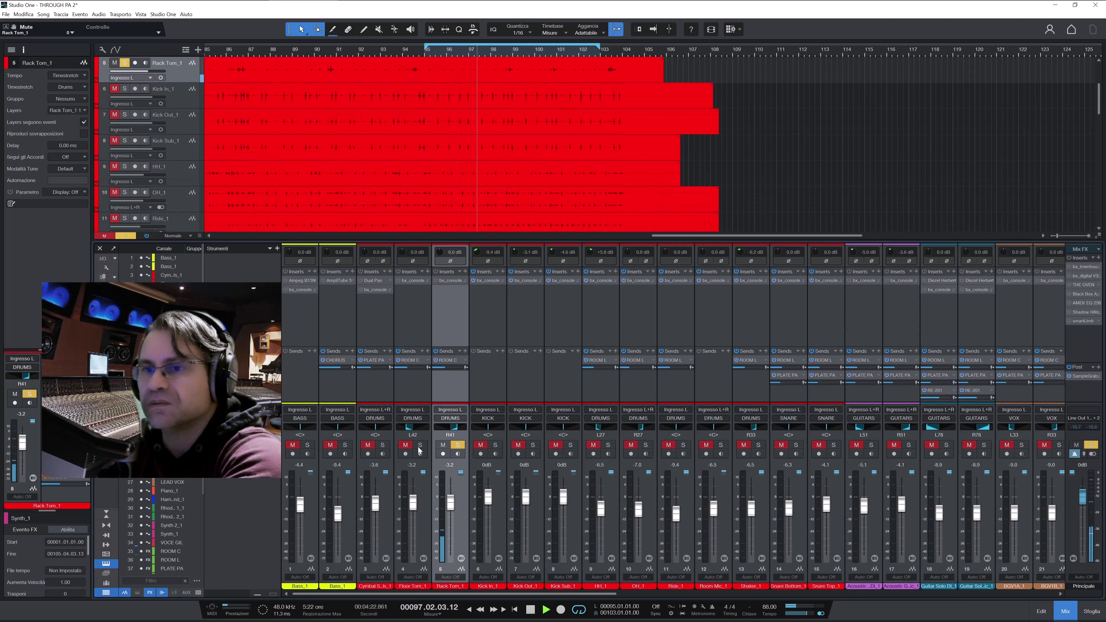
click(406, 445)
click(420, 444)
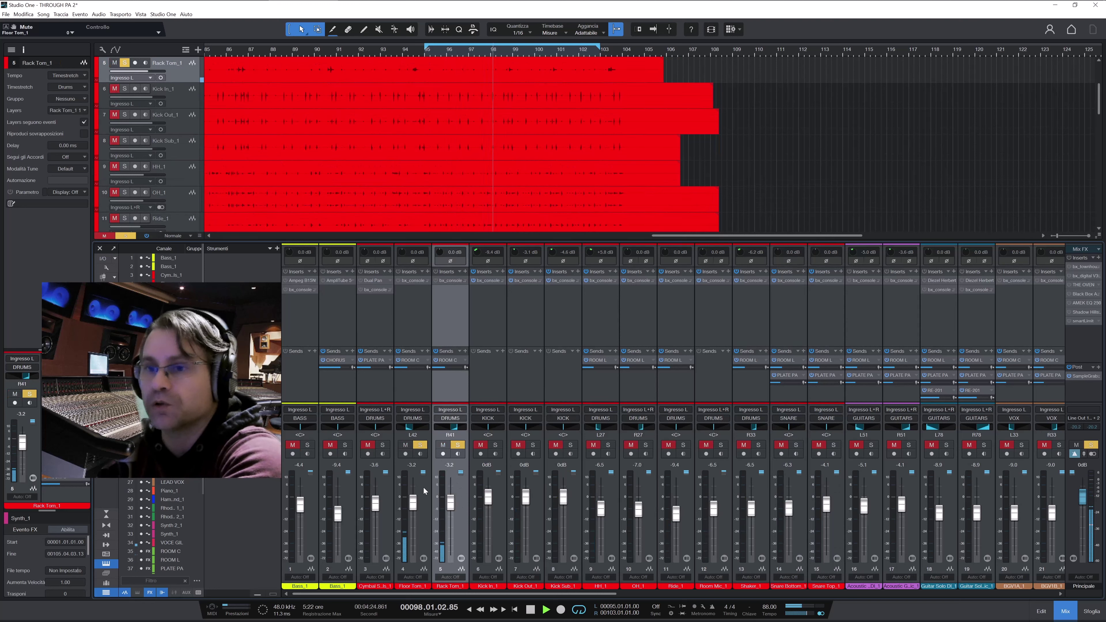
Open Rack Tom's bx_console SSL 9000 J, activate it and examine its filter settings.
click(451, 281)
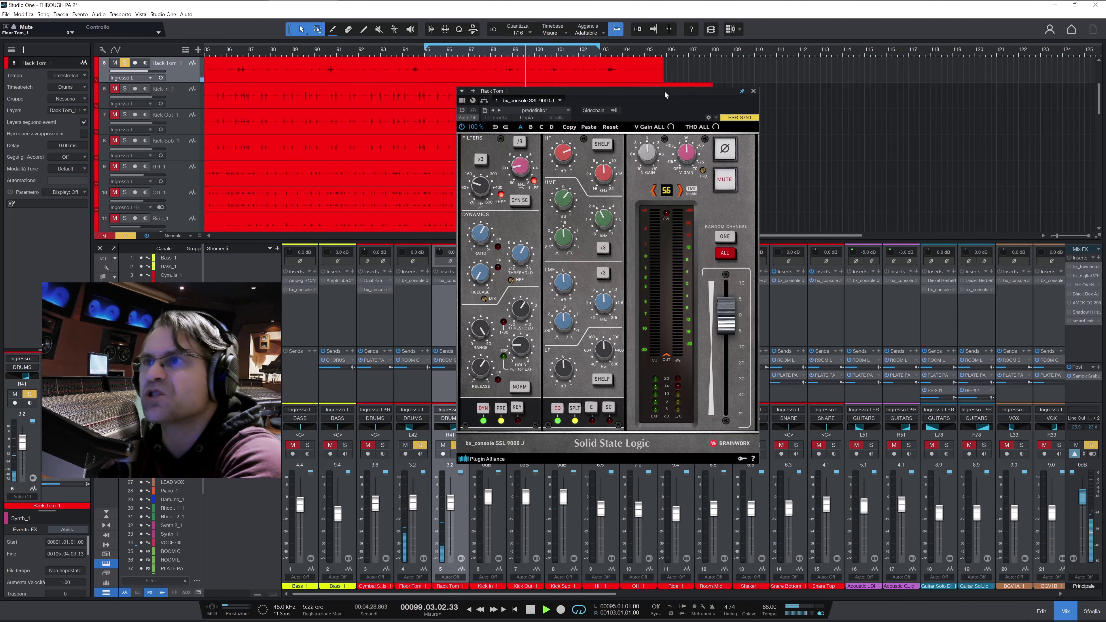
drag(664, 90, 727, 82)
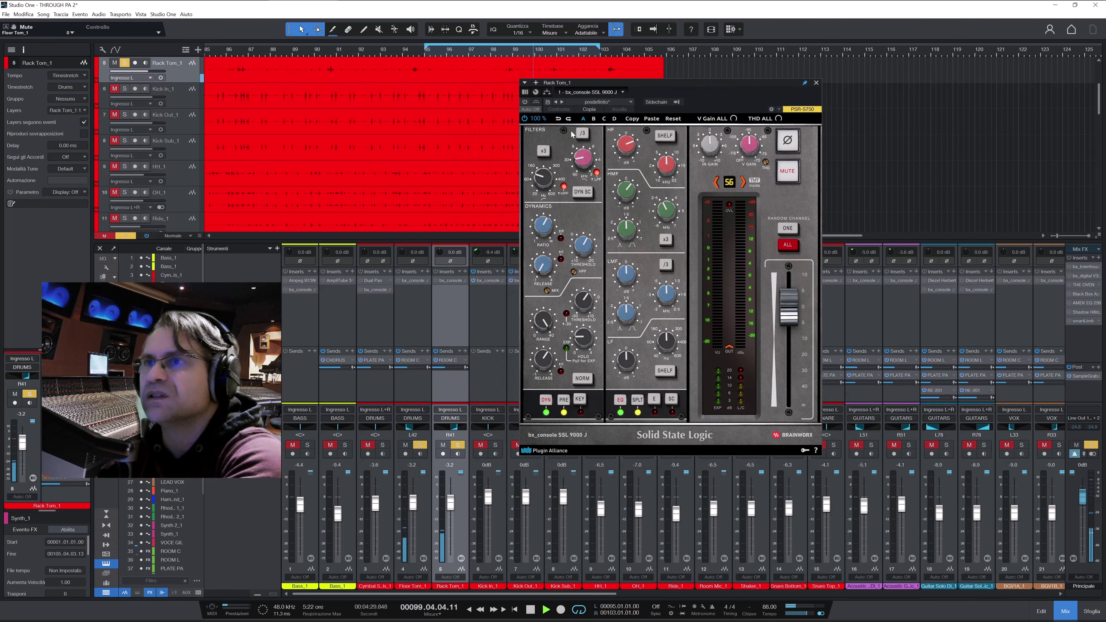
click(525, 101)
click(547, 185)
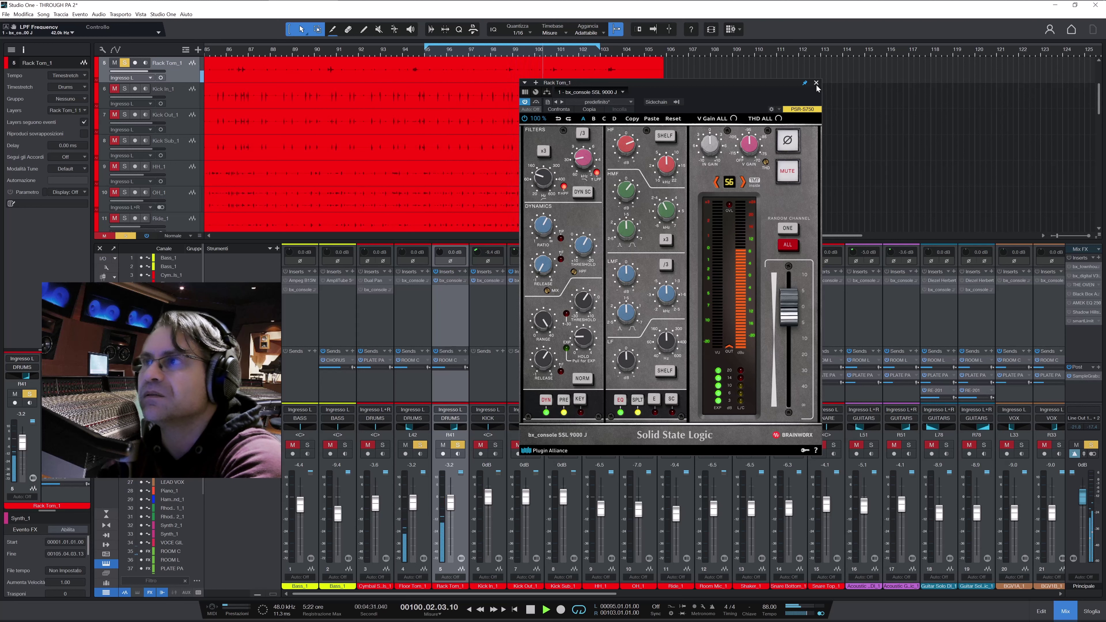
Open Floor Tom's bx_console SSL 9000 J, activate it, examine its high-pass filter settings and close the plug-in.
click(458, 397)
click(423, 482)
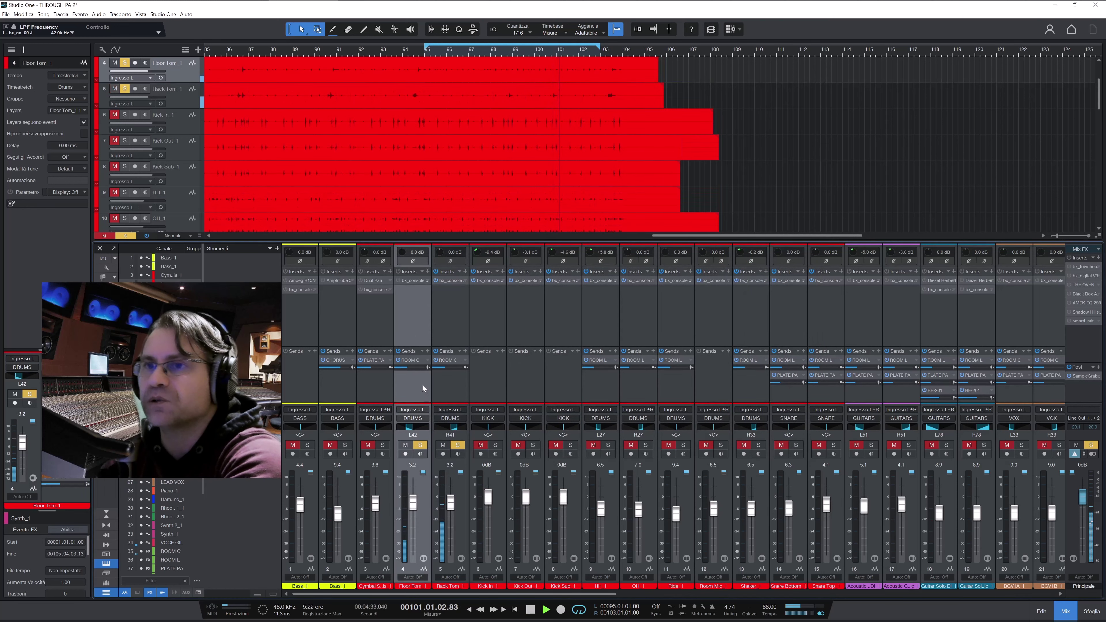
click(412, 281)
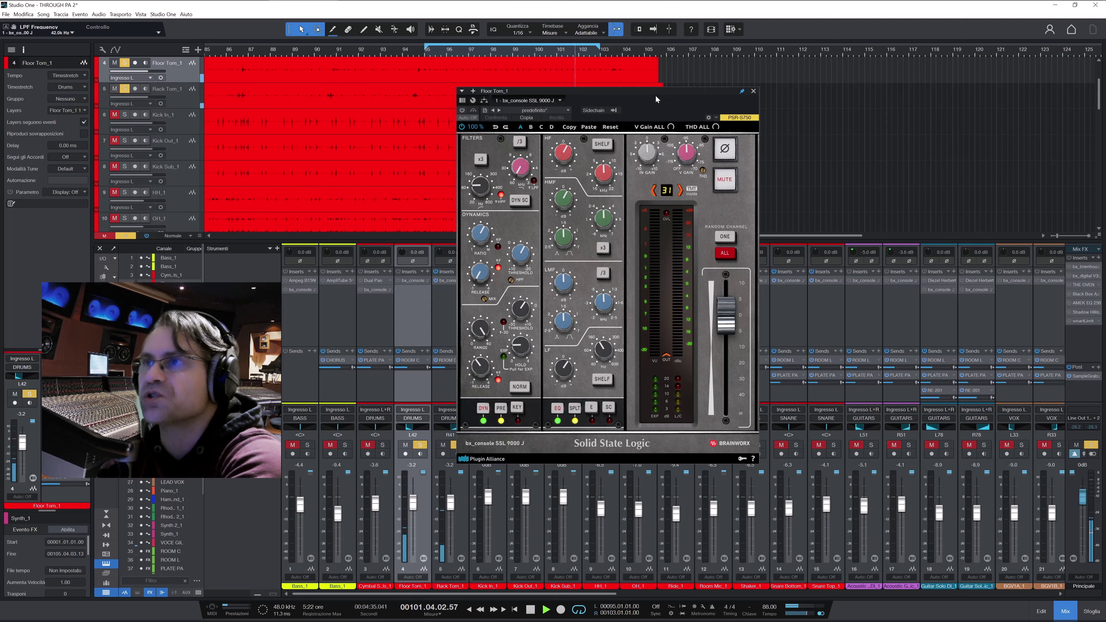
drag(656, 96, 678, 78)
click(486, 92)
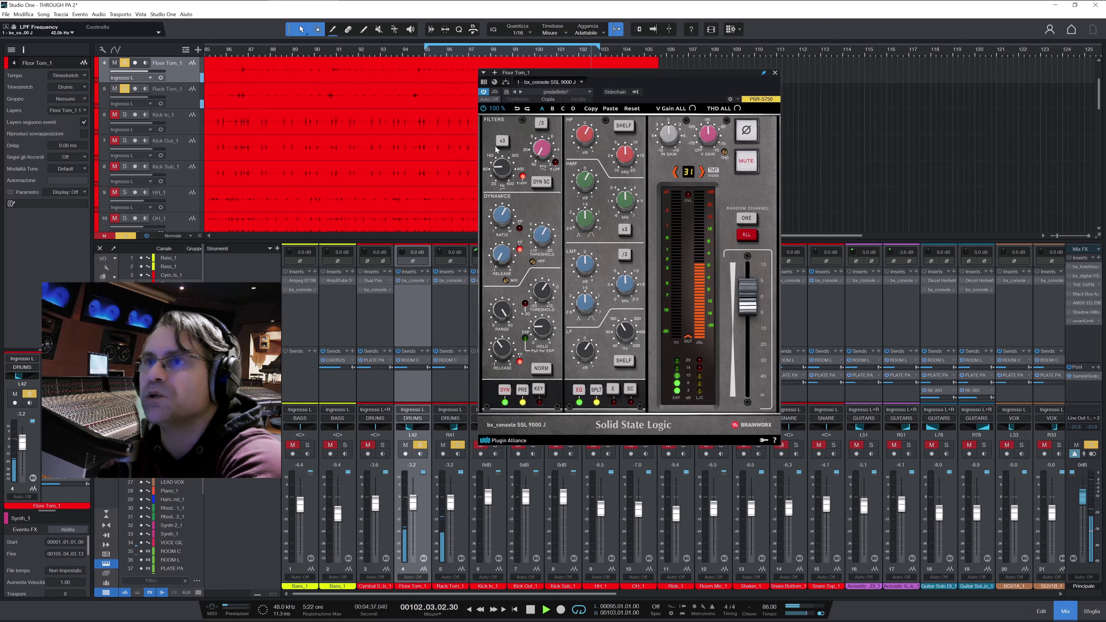
drag(502, 170, 503, 168)
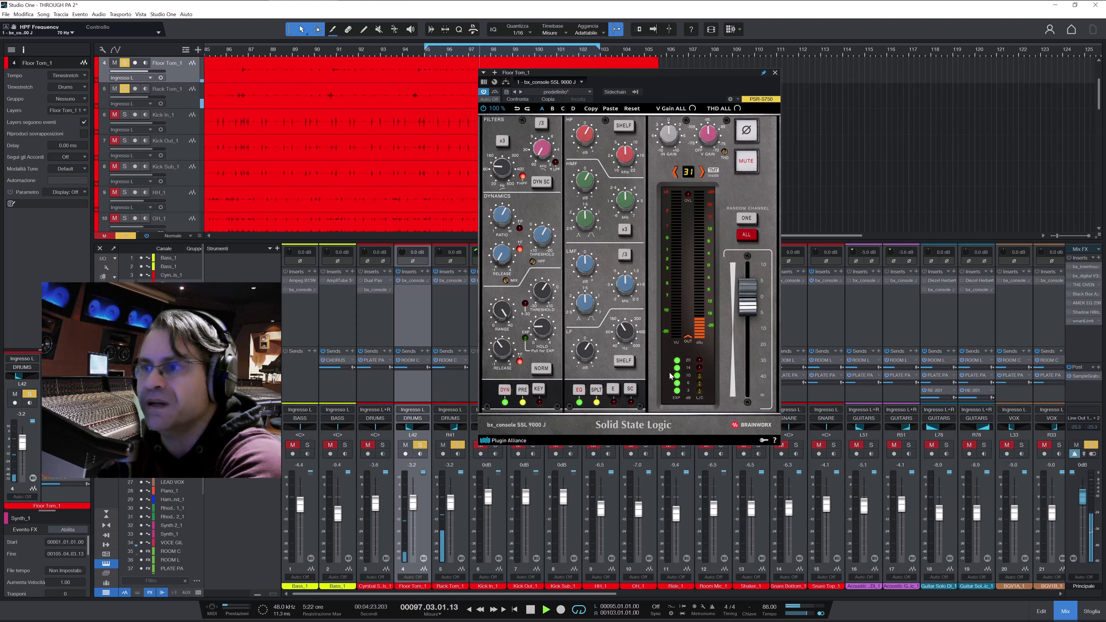
drag(668, 73, 764, 75)
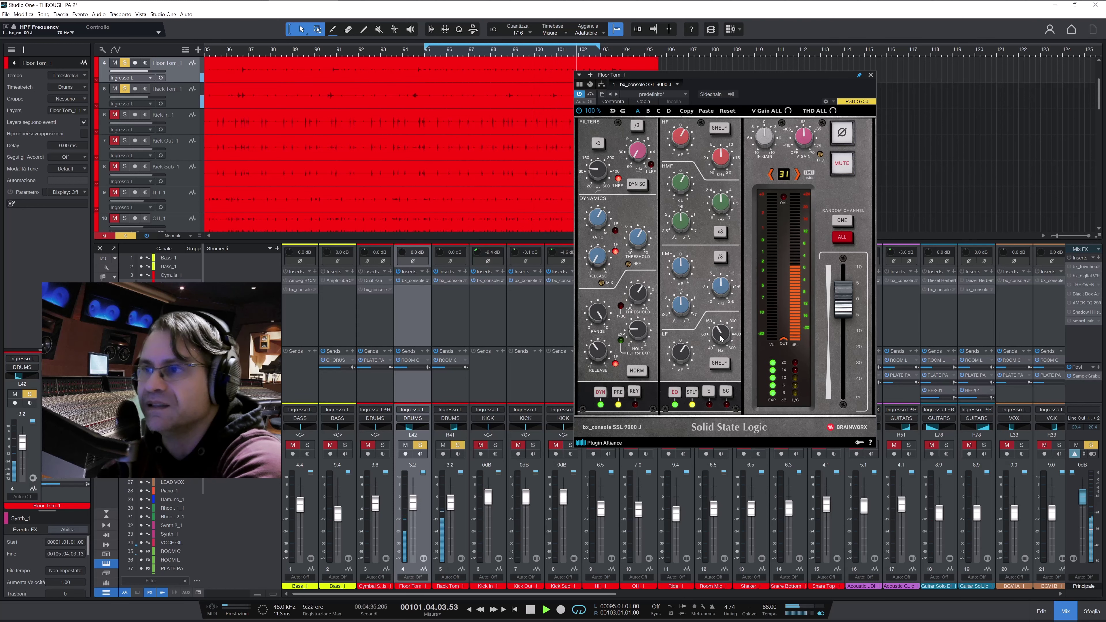
click(871, 76)
Reopen Rack Tom's bx_console SSL 9000 J, review its high and high-mid EQ gain settings, and close it.
click(451, 280)
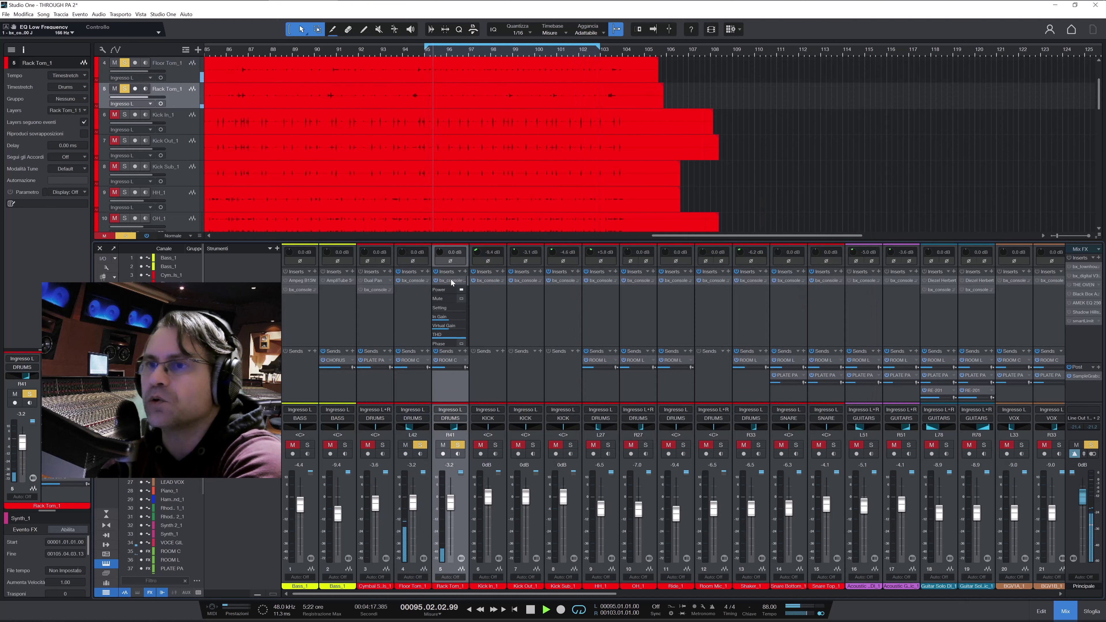
double_click(447, 282)
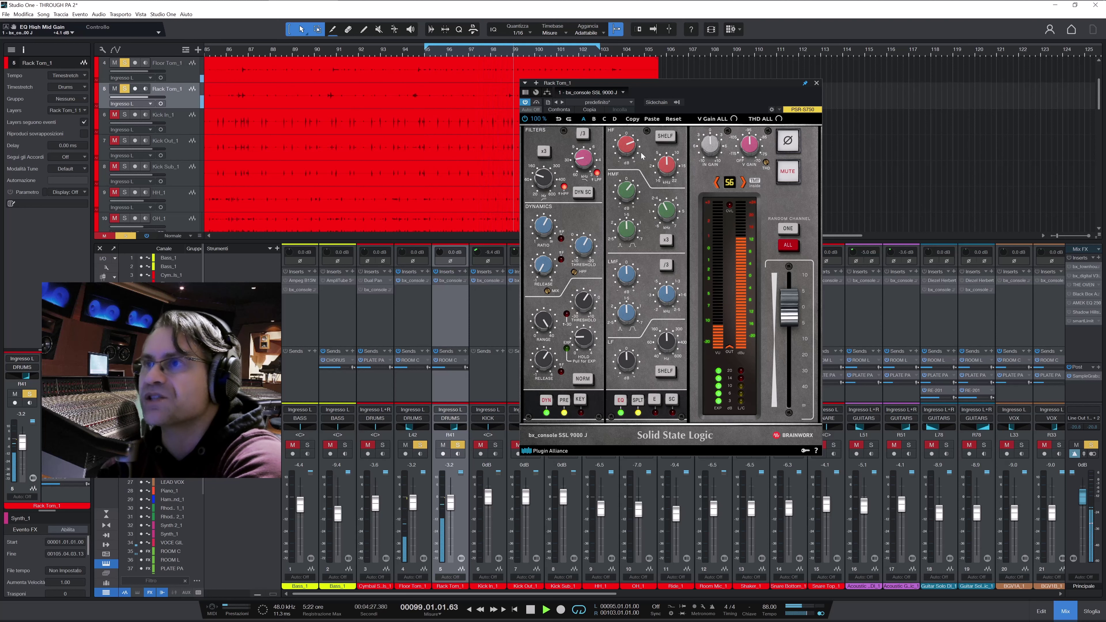
mouse_move(634, 151)
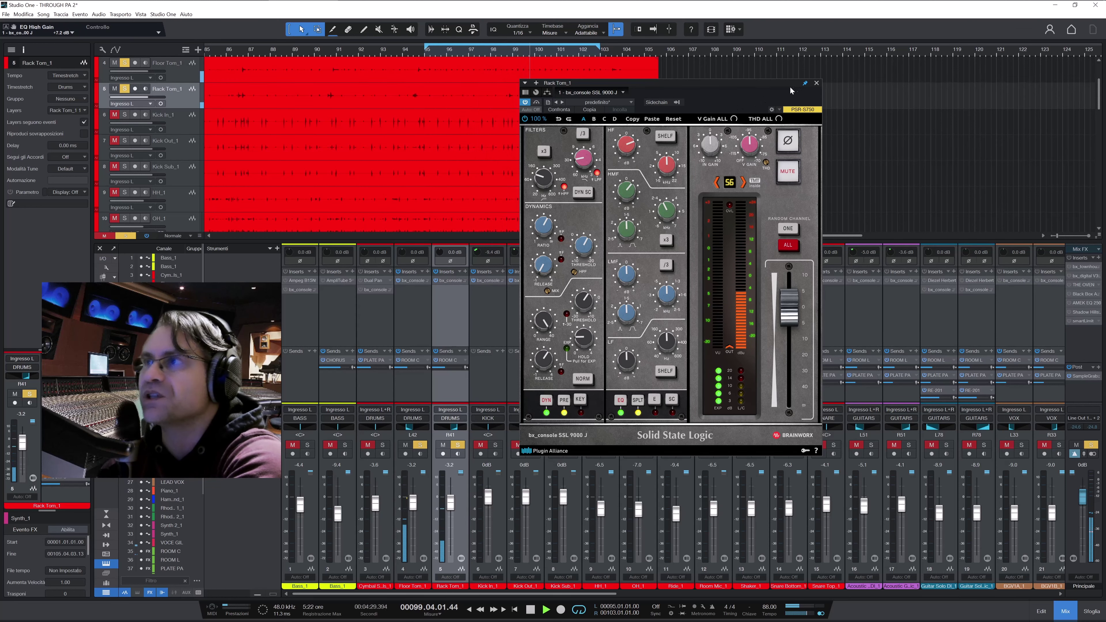
click(816, 83)
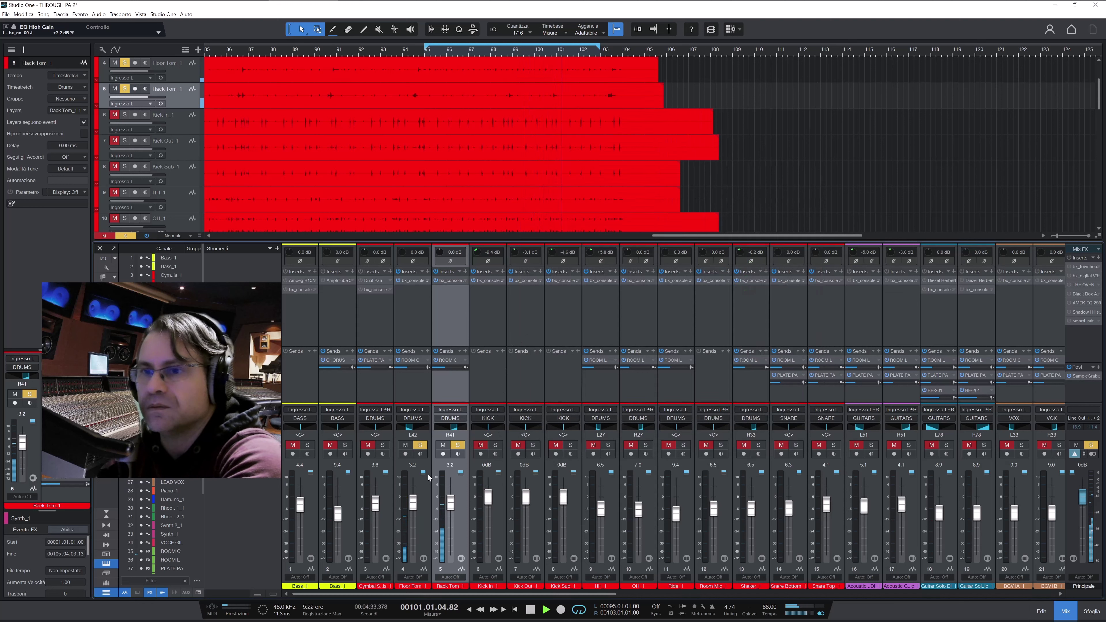
Select Floor Tom and Rack Tom together, listen to both soloed, and unsolo them to hear the full drum kit.
click(425, 487)
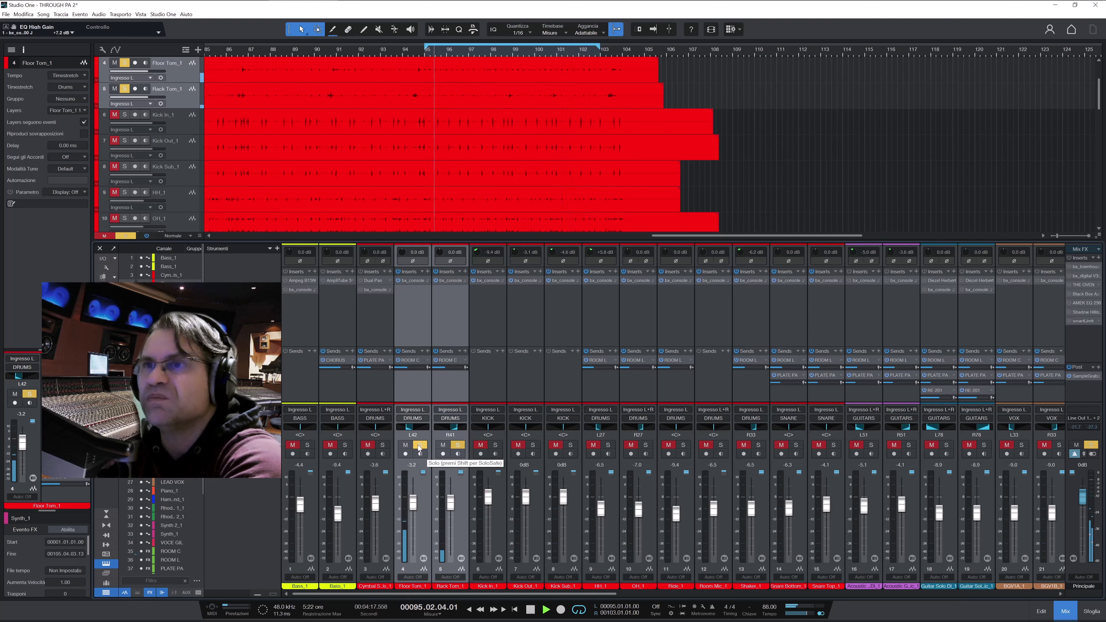
click(505, 50)
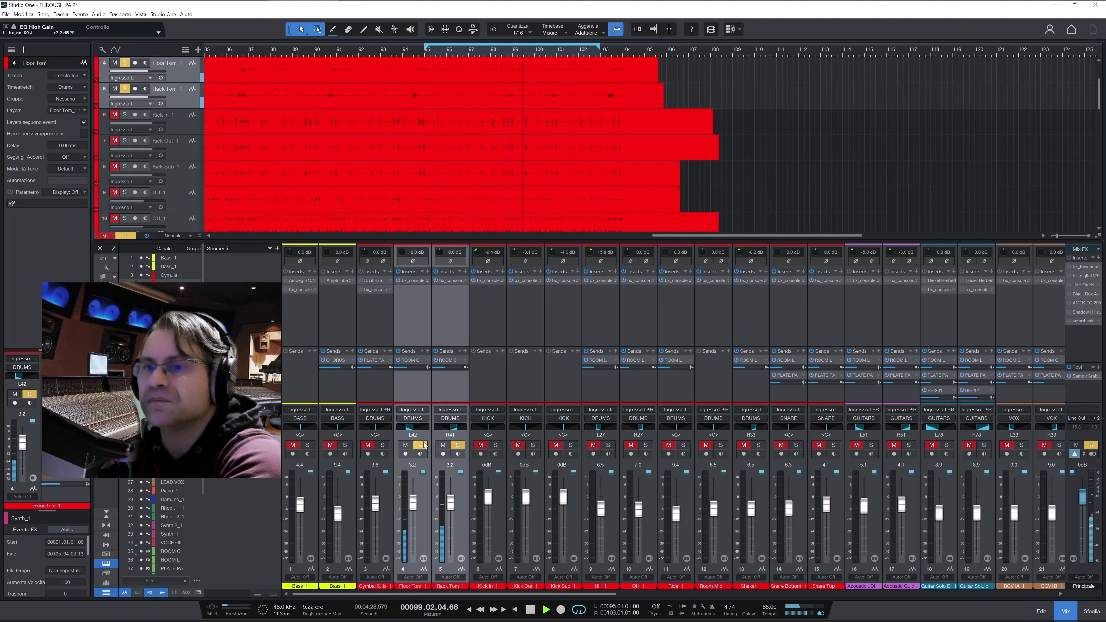
click(420, 444)
click(457, 445)
click(456, 494)
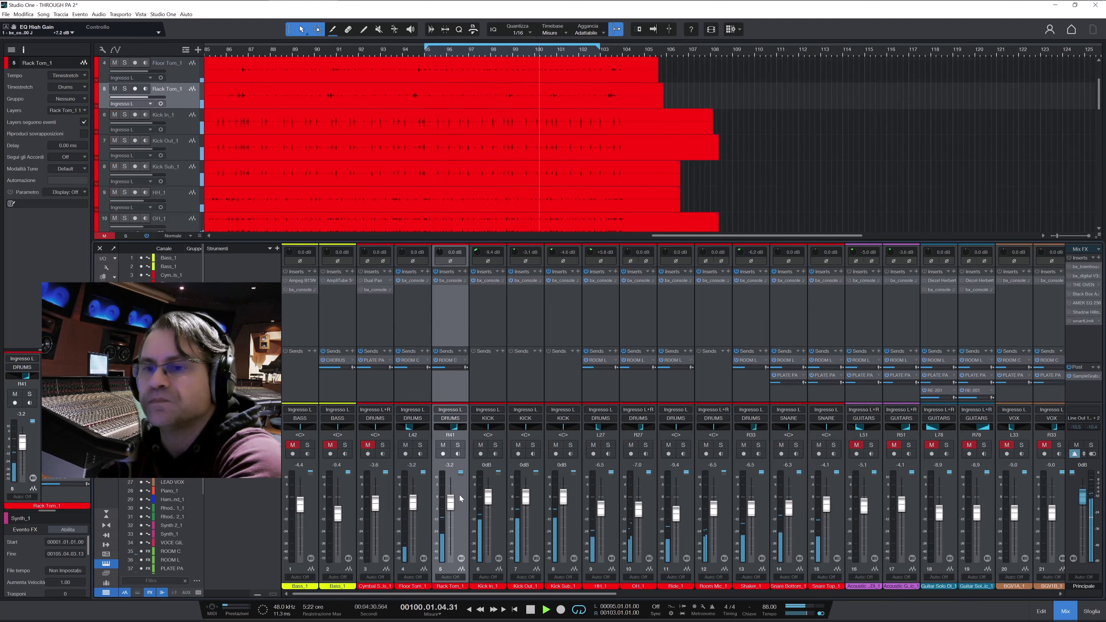
Unmute the Cymbal Swells channel, activate its bx_console SSL 9000 J and open the plug-in to inspect the dynamics settings.
click(367, 445)
click(384, 484)
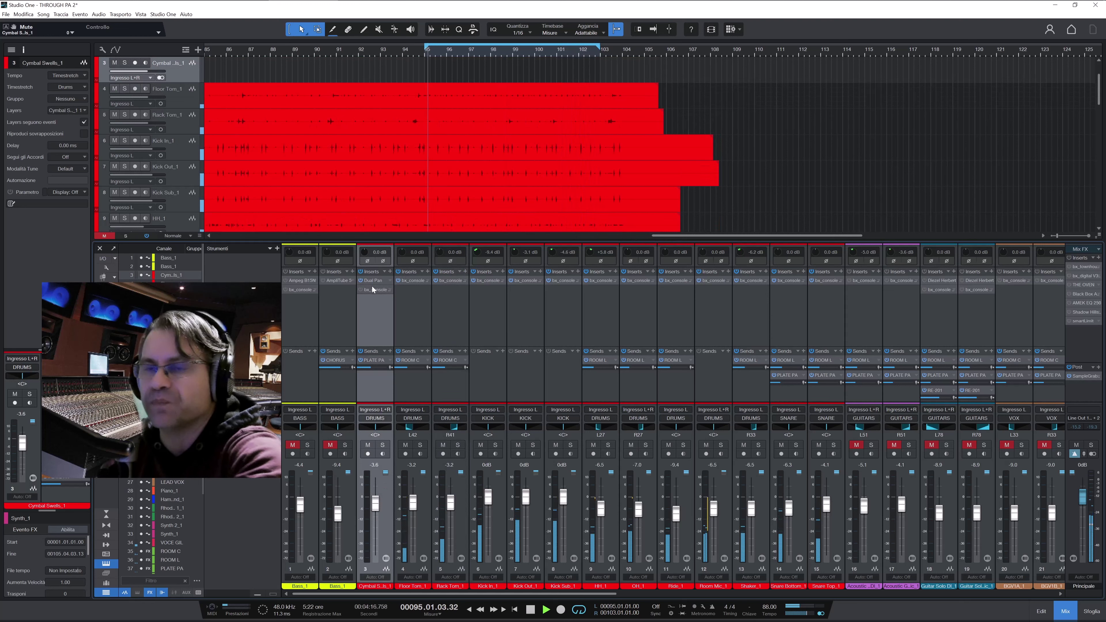
click(358, 290)
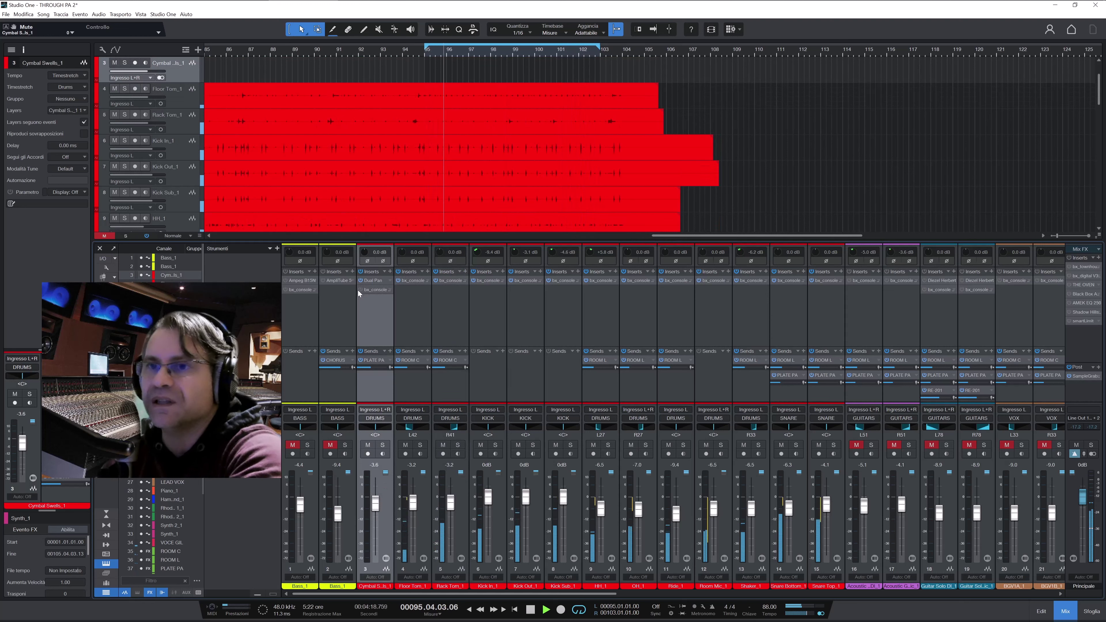
click(374, 291)
click(372, 292)
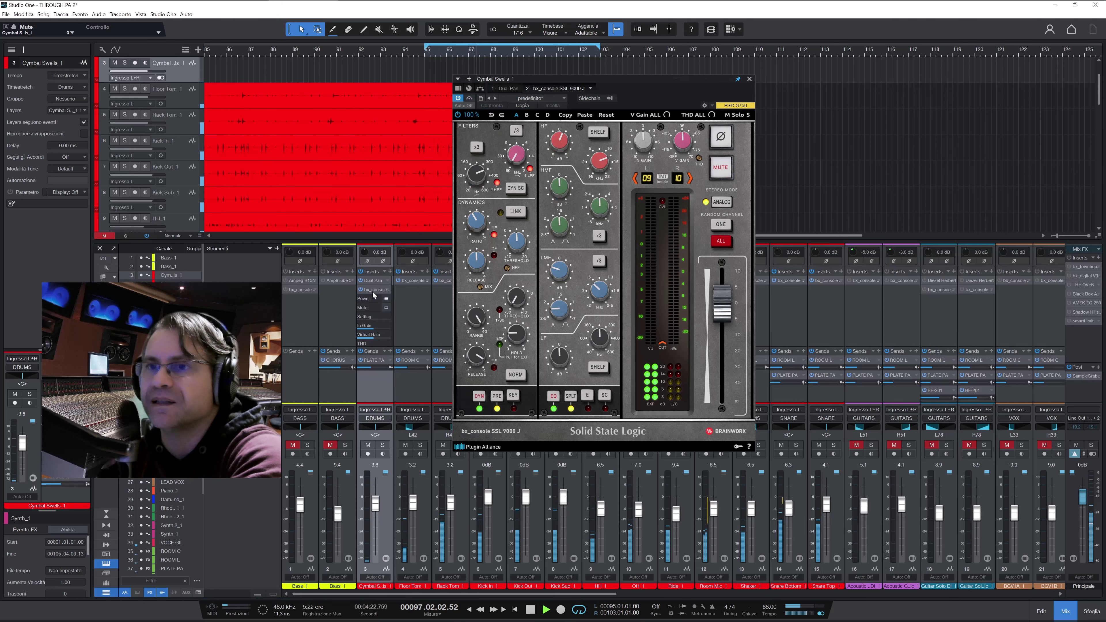
click(372, 292)
right_click(387, 290)
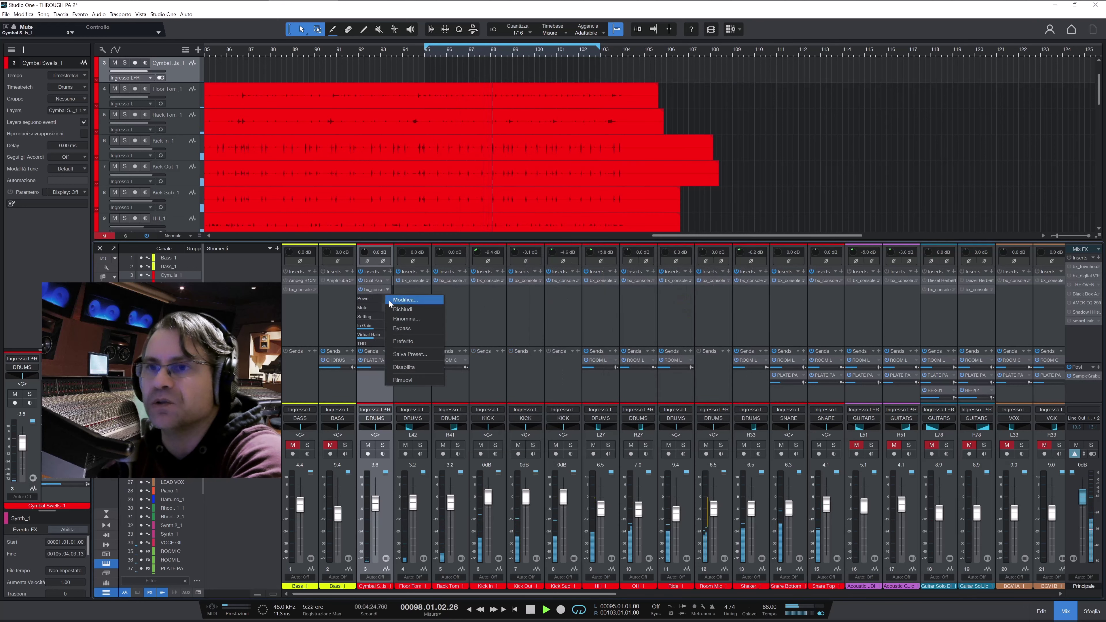
click(379, 291)
click(379, 292)
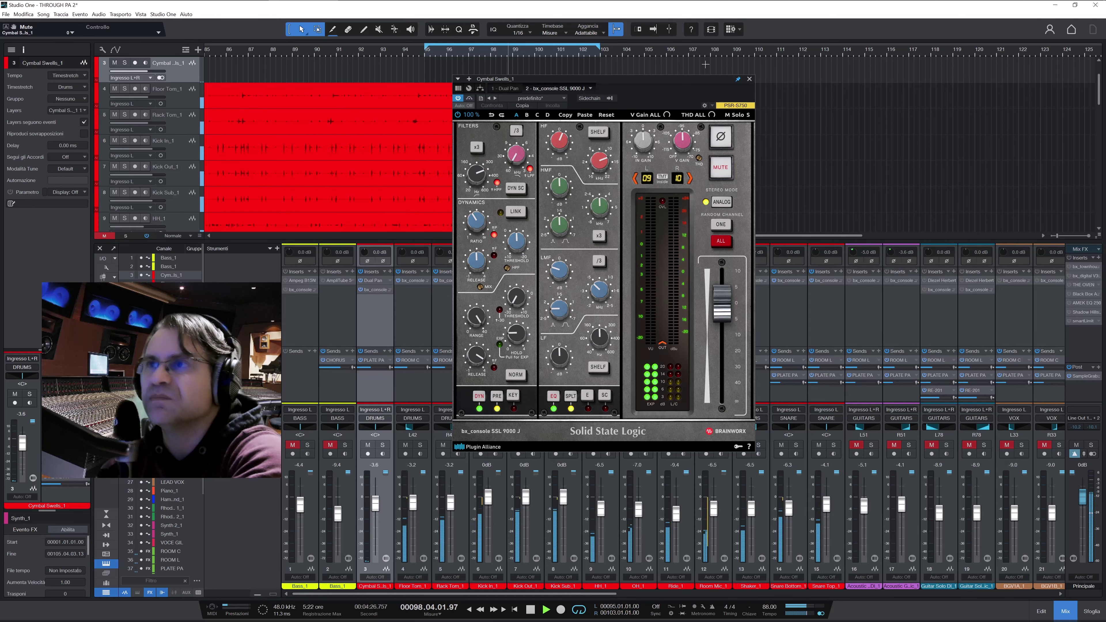
drag(663, 80, 671, 75)
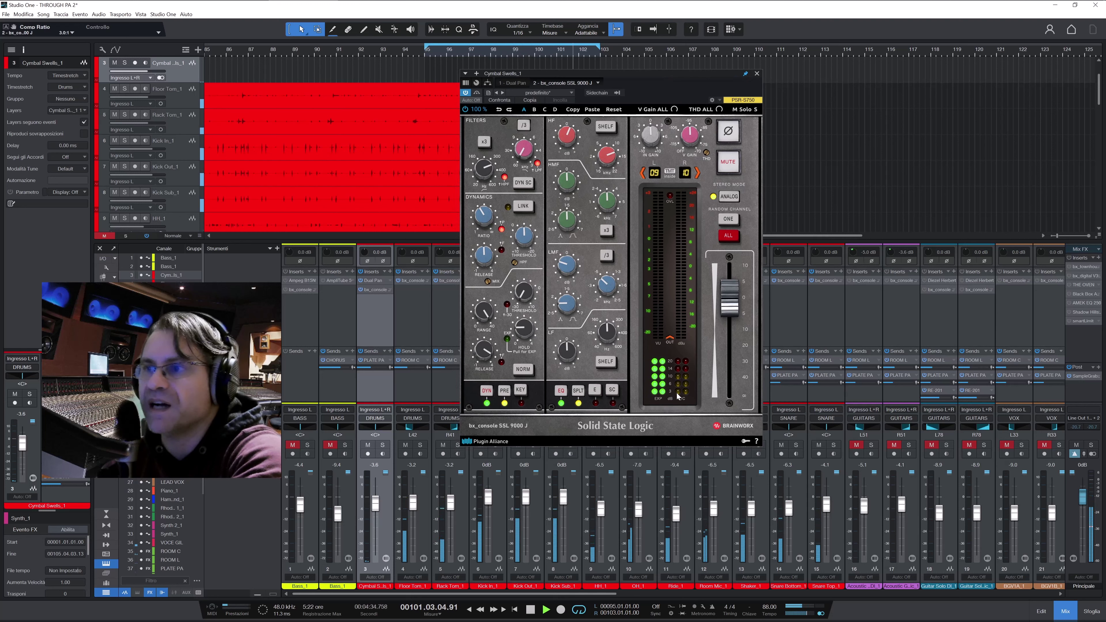
Play a passage containing a cymbal swell, compare the channel with its console strip bypassed and active, and close the plug-in.
drag(630, 81, 622, 237)
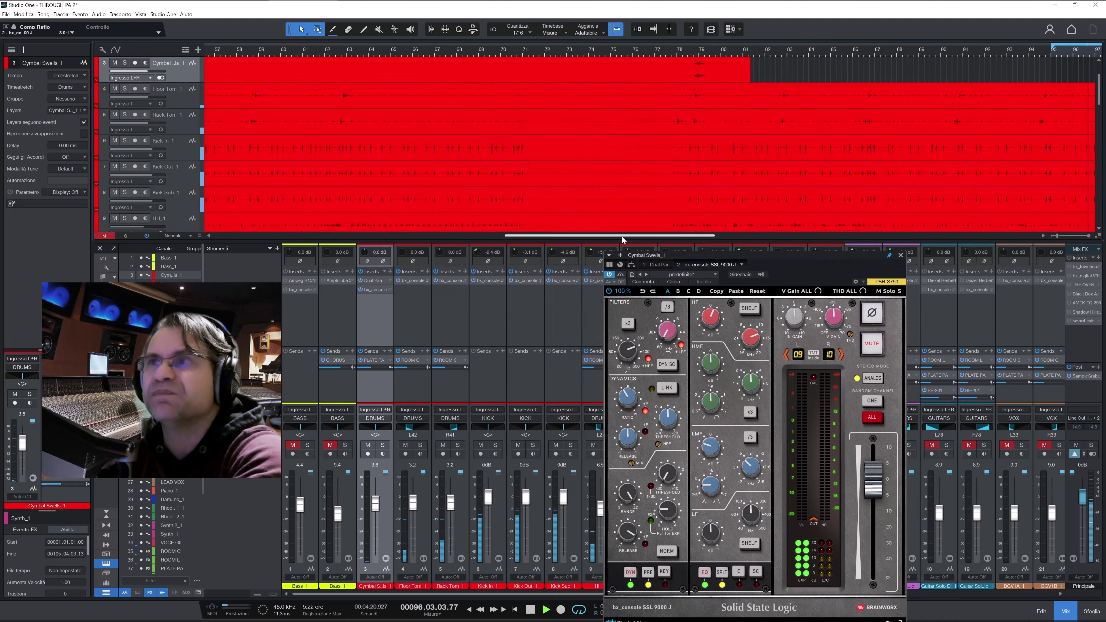
click(692, 53)
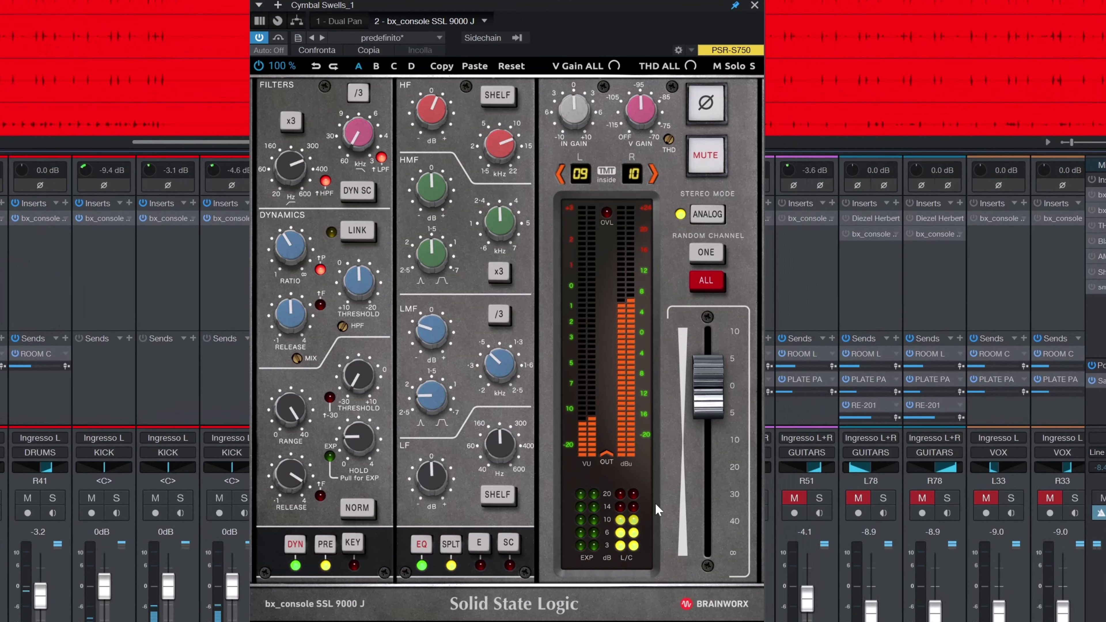
click(278, 37)
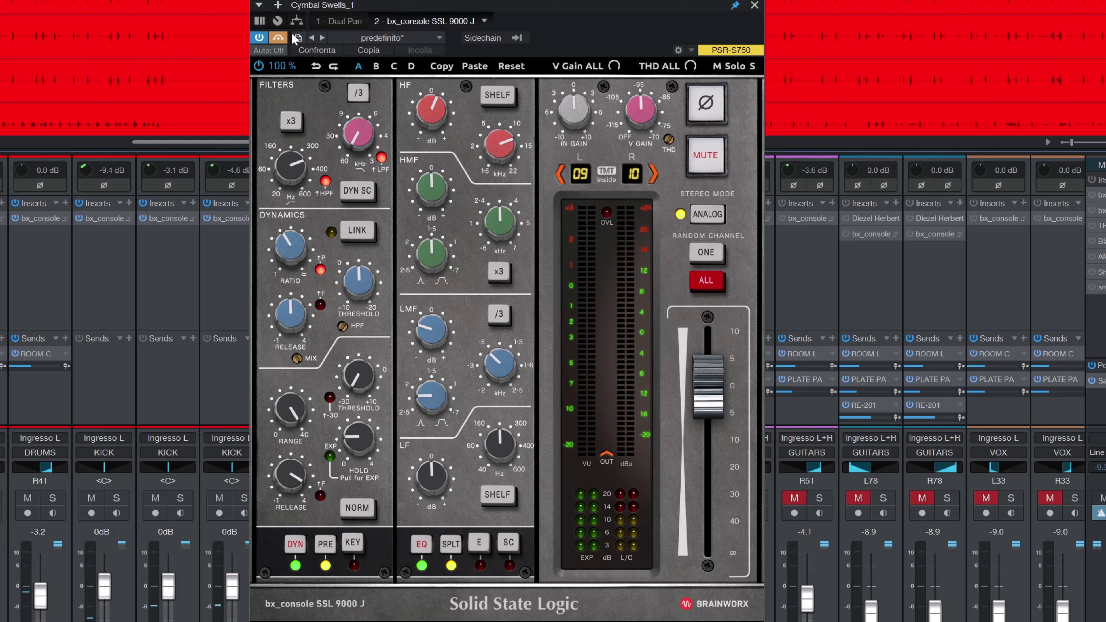
click(278, 38)
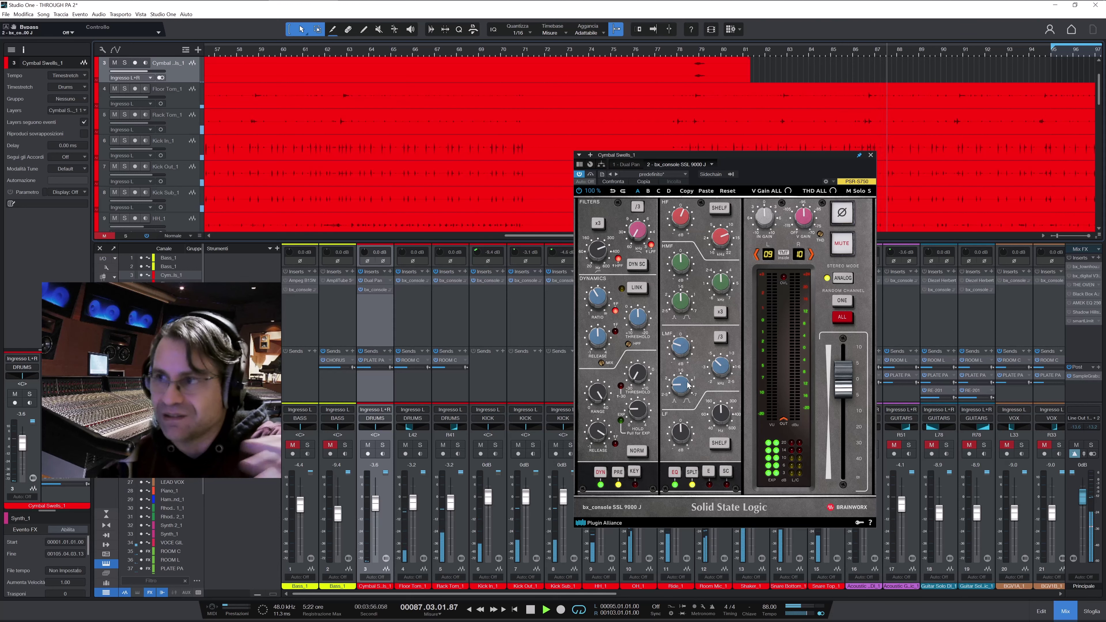
click(871, 156)
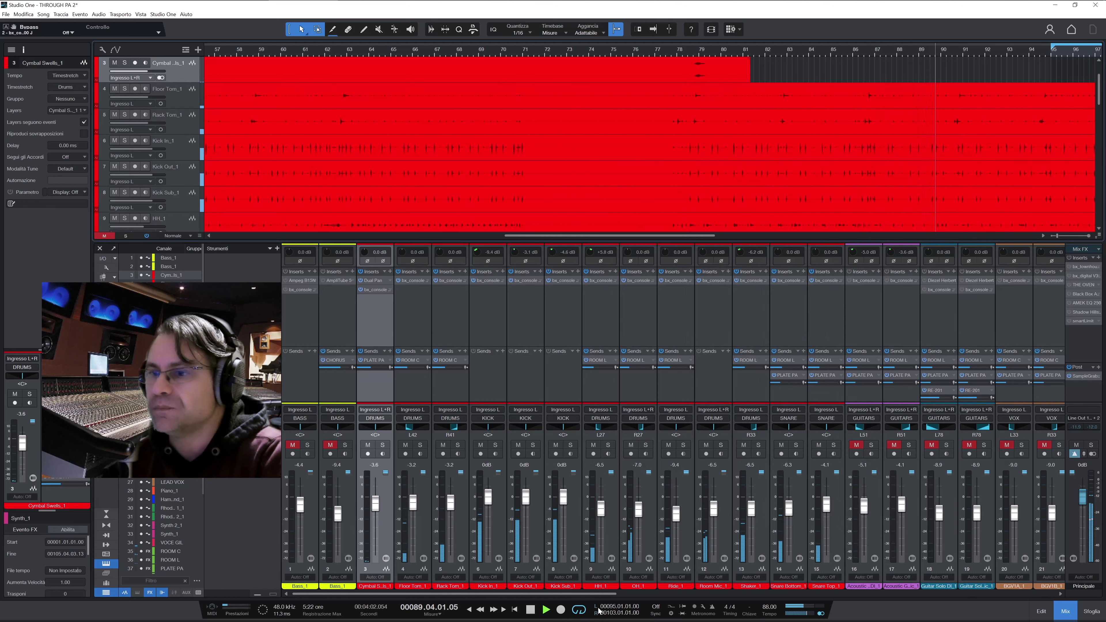
Return playback to the loop start, select Cymbal Swells through Snare Top and compare the drums with inserts off and on.
key(KP_1)
drag(525, 234, 652, 239)
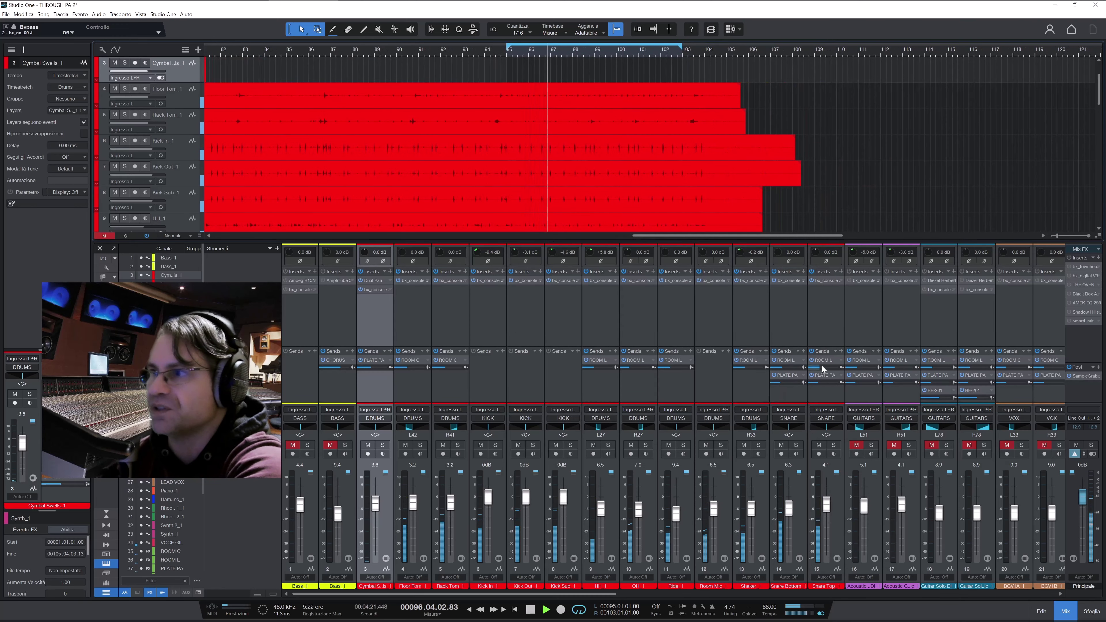
click(827, 336)
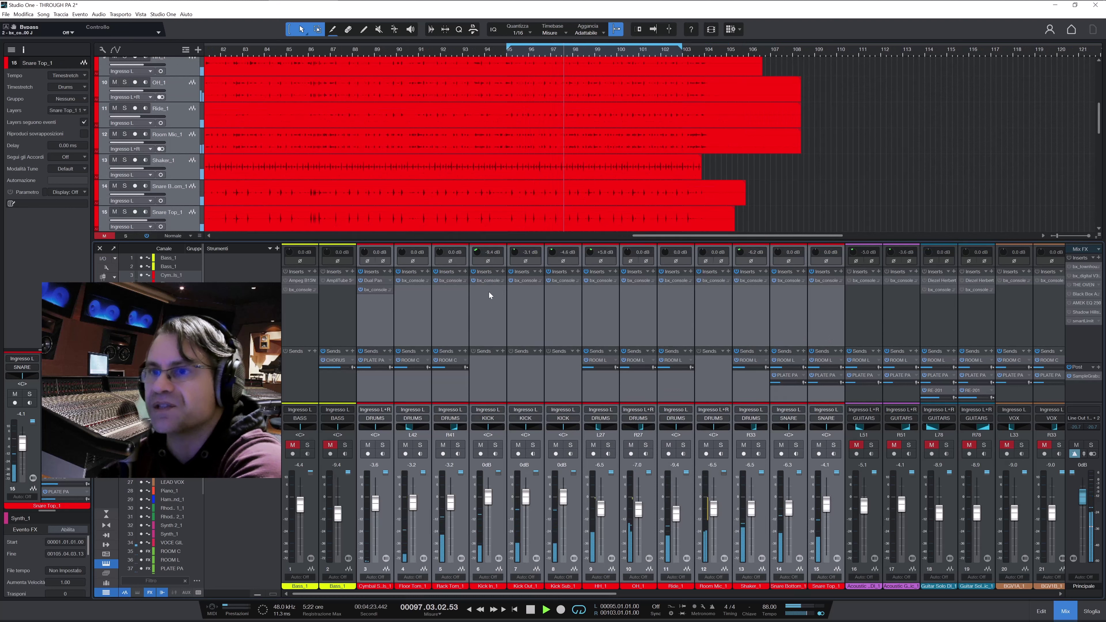
click(360, 272)
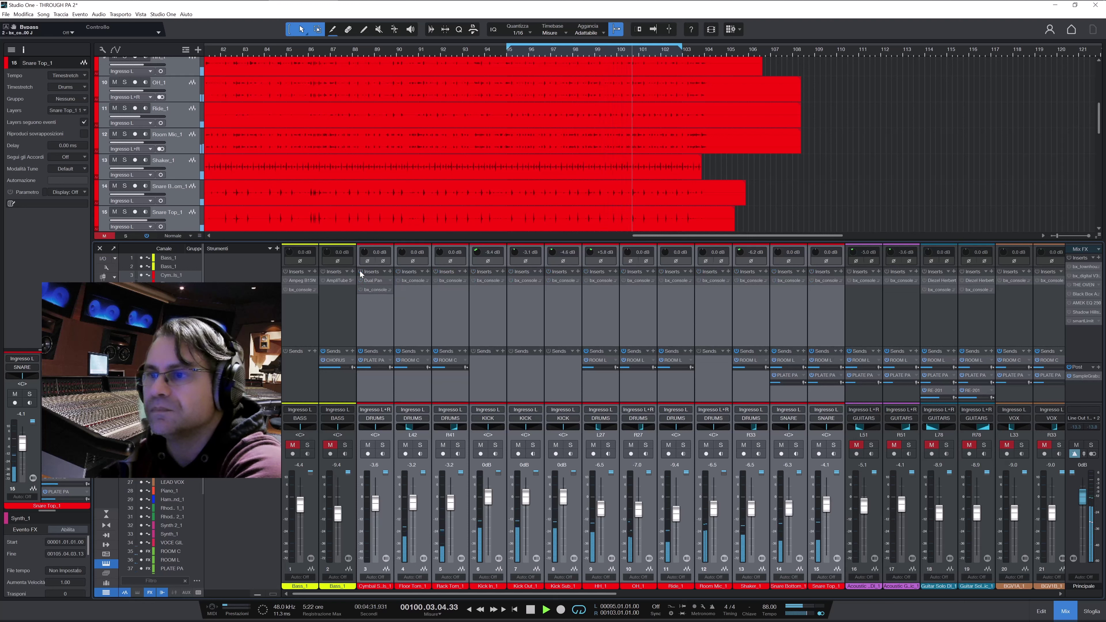
click(499, 343)
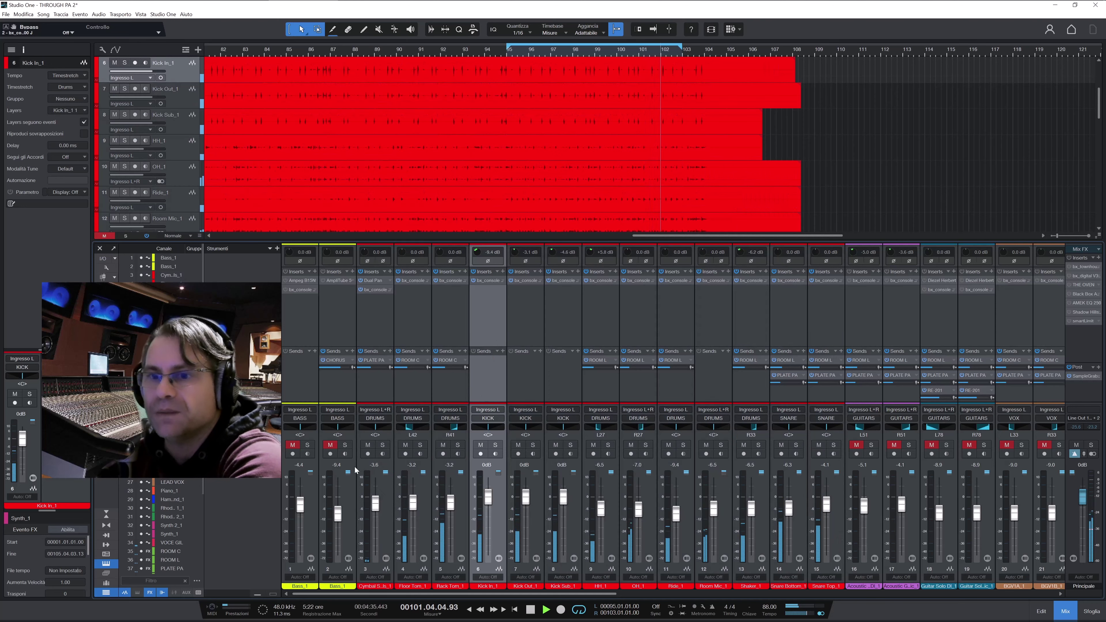
Unmute the first Bass channel, activate its Ampeg B15N amp, examine the amp settings and close the plug-in.
click(293, 444)
click(311, 489)
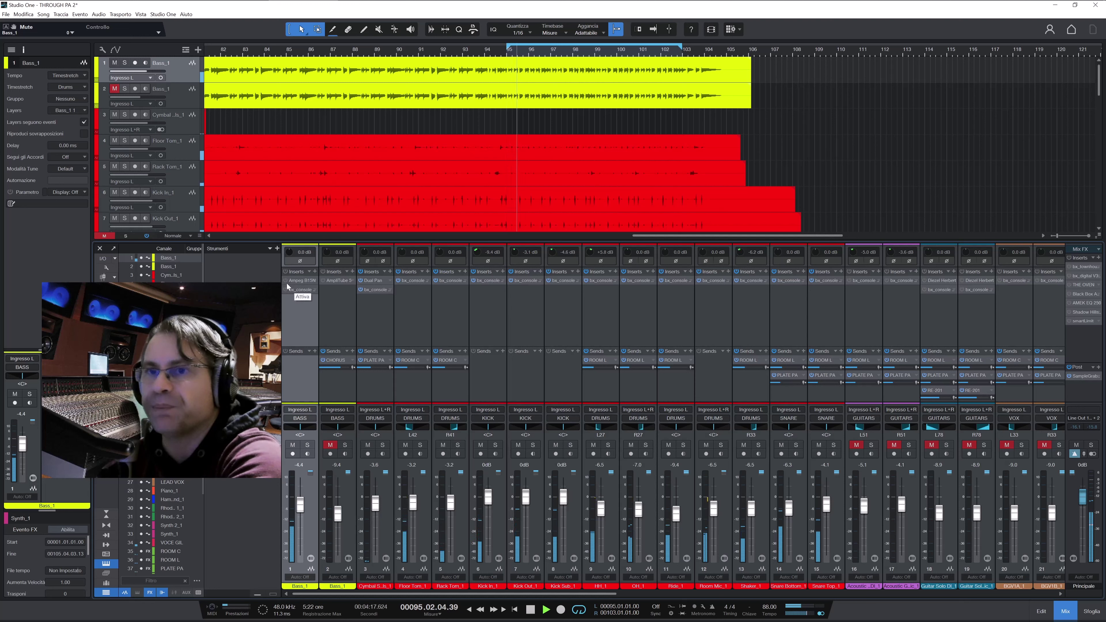
click(301, 281)
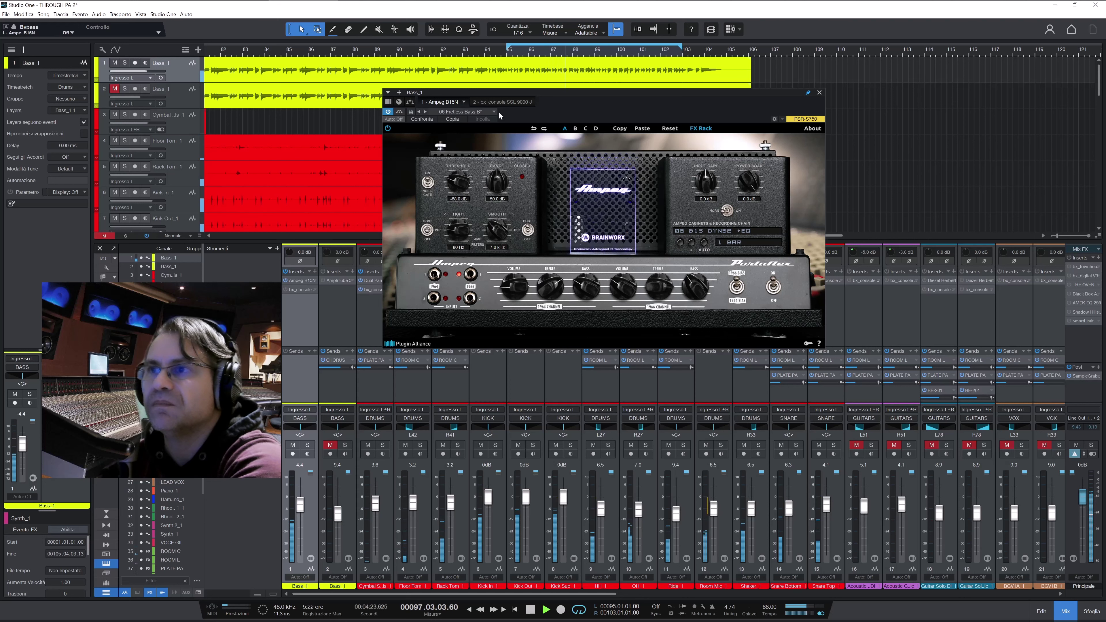
click(819, 93)
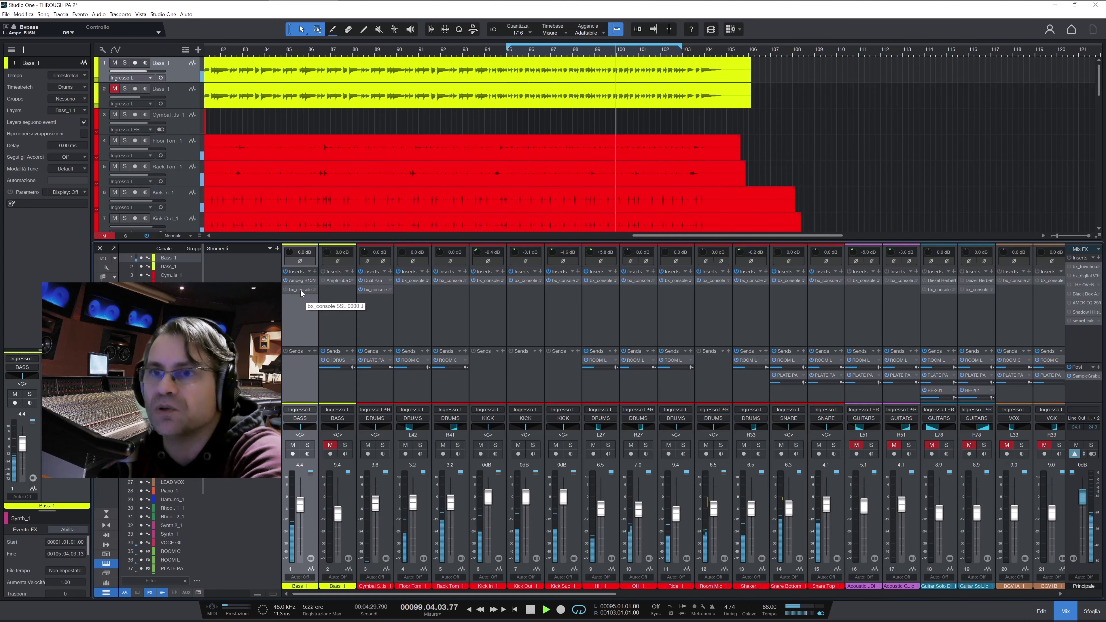
Open the first Bass channel's bx_console SSL 9000 J, activate it and examine its gain and THD controls.
click(300, 290)
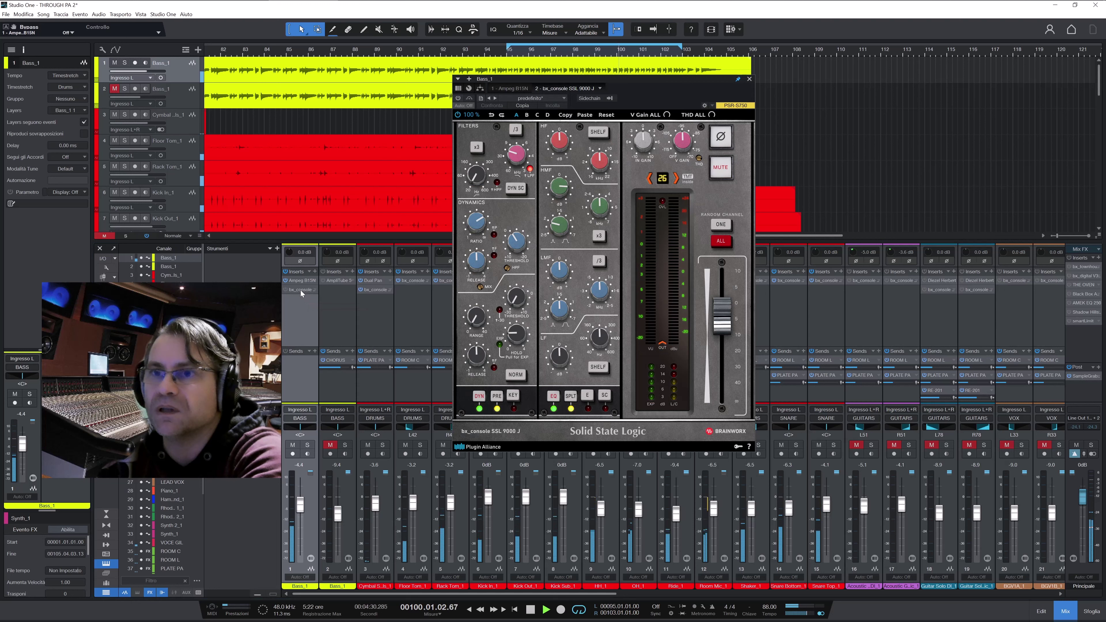
click(457, 98)
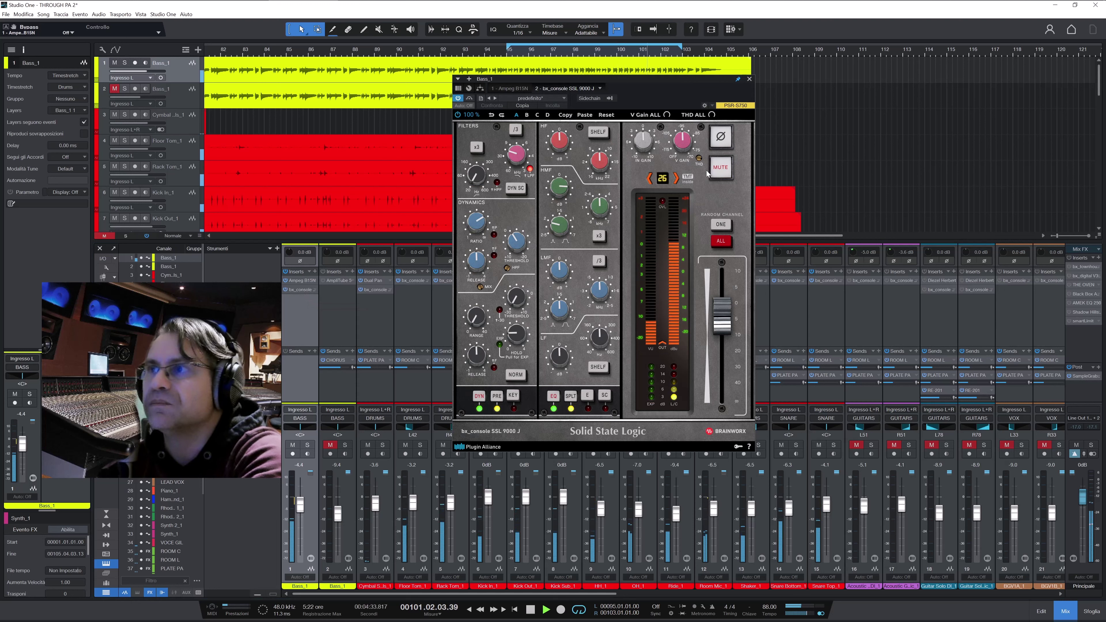
click(698, 160)
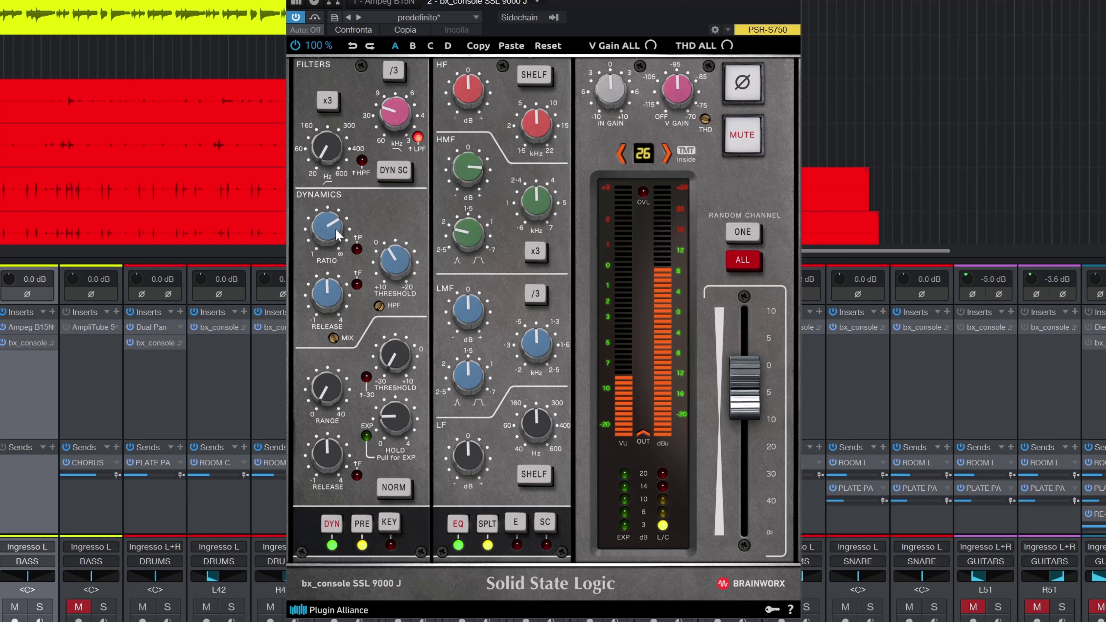
Review the bass compressor's ratio, switch off the strip's EQ section and solo the bass channel.
mouse_move(328, 233)
click(456, 525)
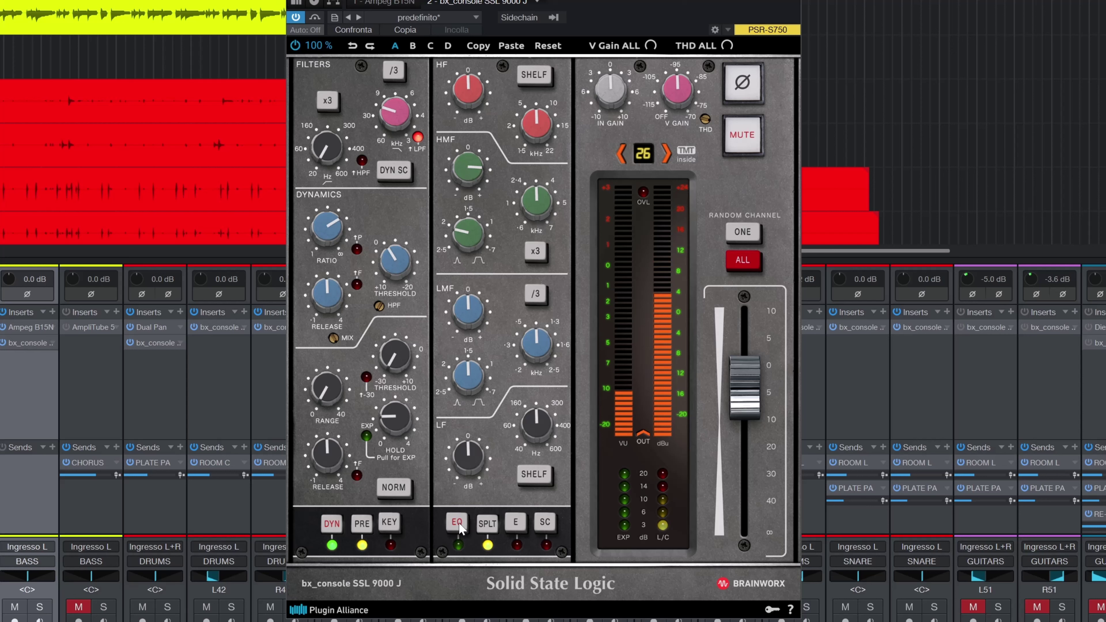
click(39, 610)
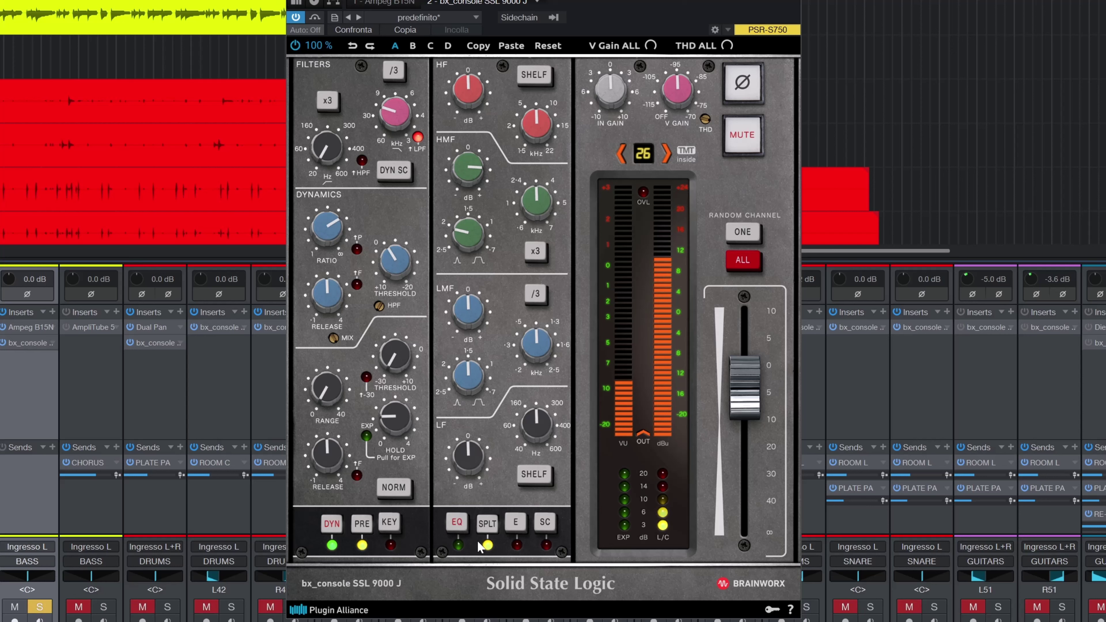
Compare the bass with the strip's EQ section off and on, leave it on and unsolo the channel.
click(457, 525)
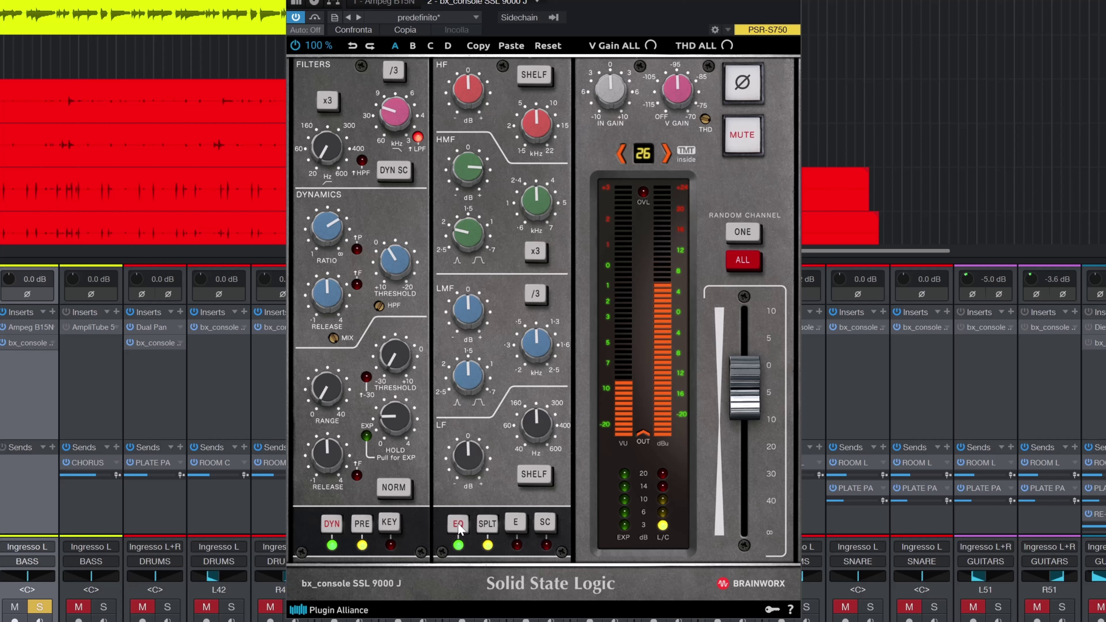
click(458, 525)
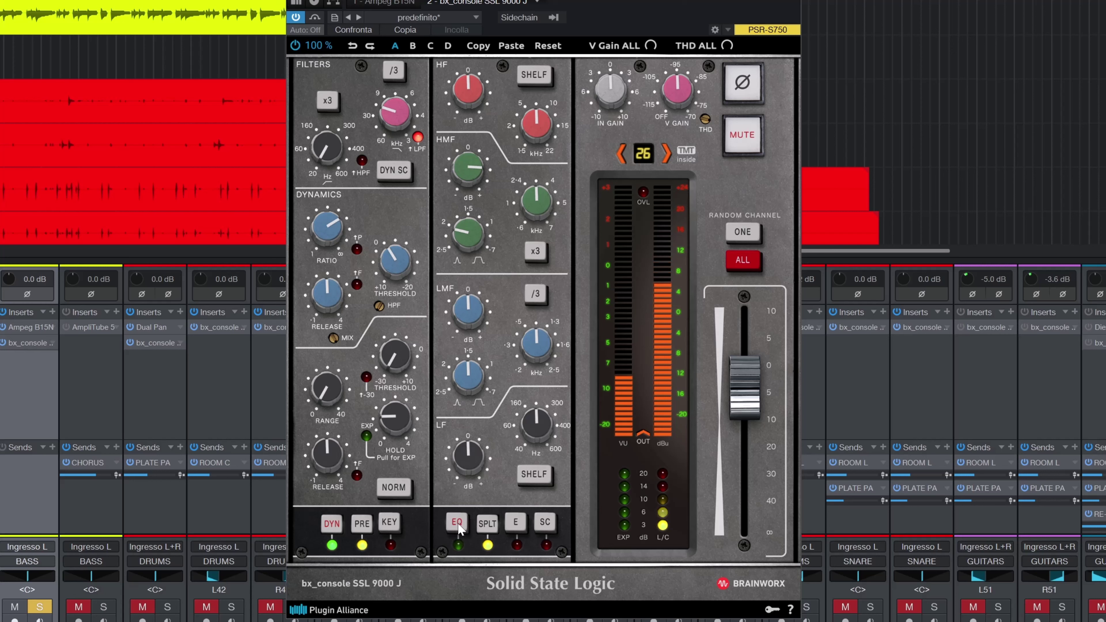
click(458, 525)
click(458, 525)
click(458, 524)
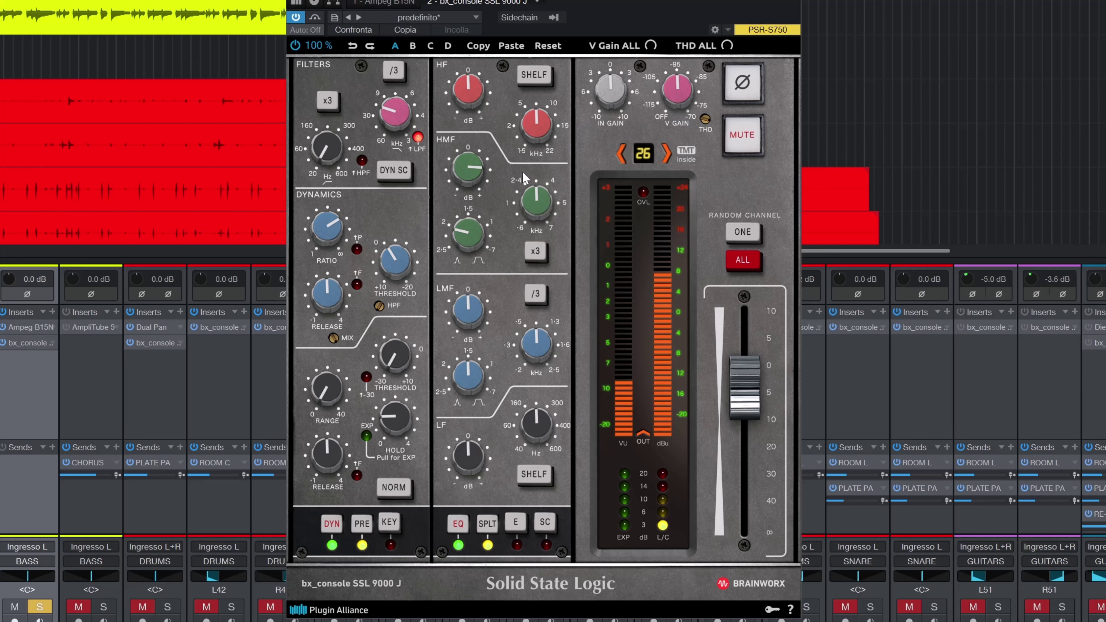
click(41, 609)
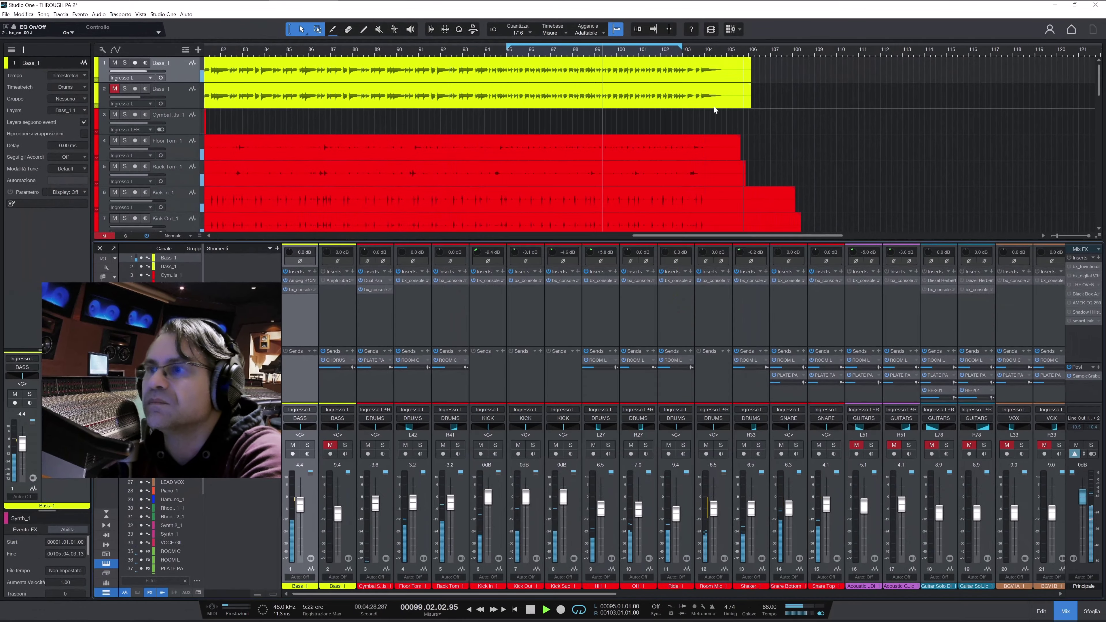
Unmute and solo the second Bass channel, review its AmpliTube 5 amp and toggle that insert's activation.
click(330, 444)
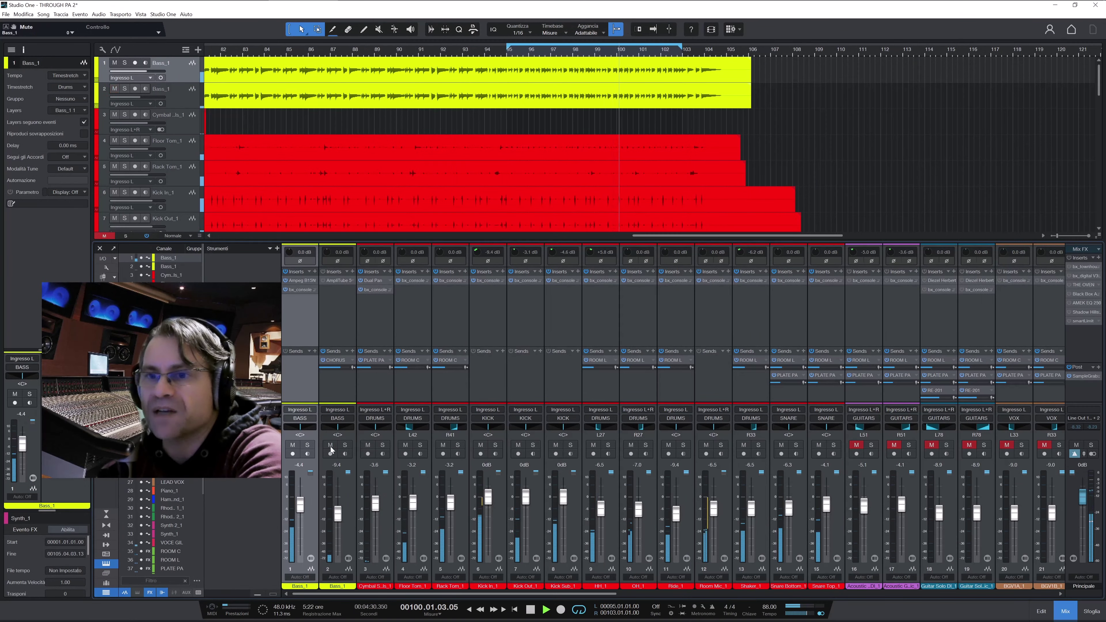
click(345, 444)
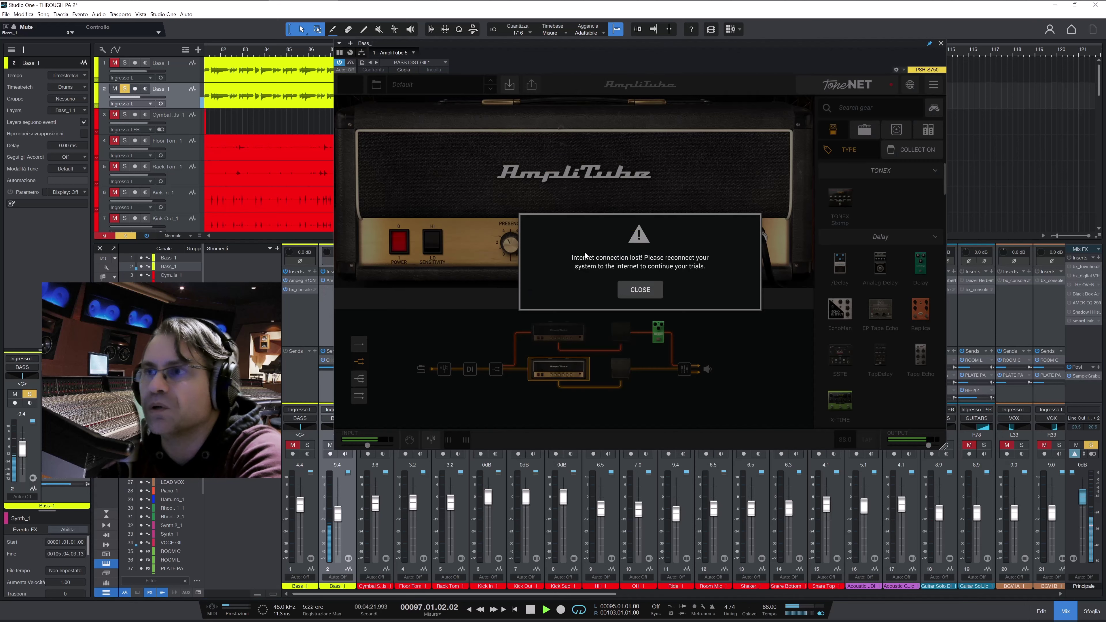
click(640, 289)
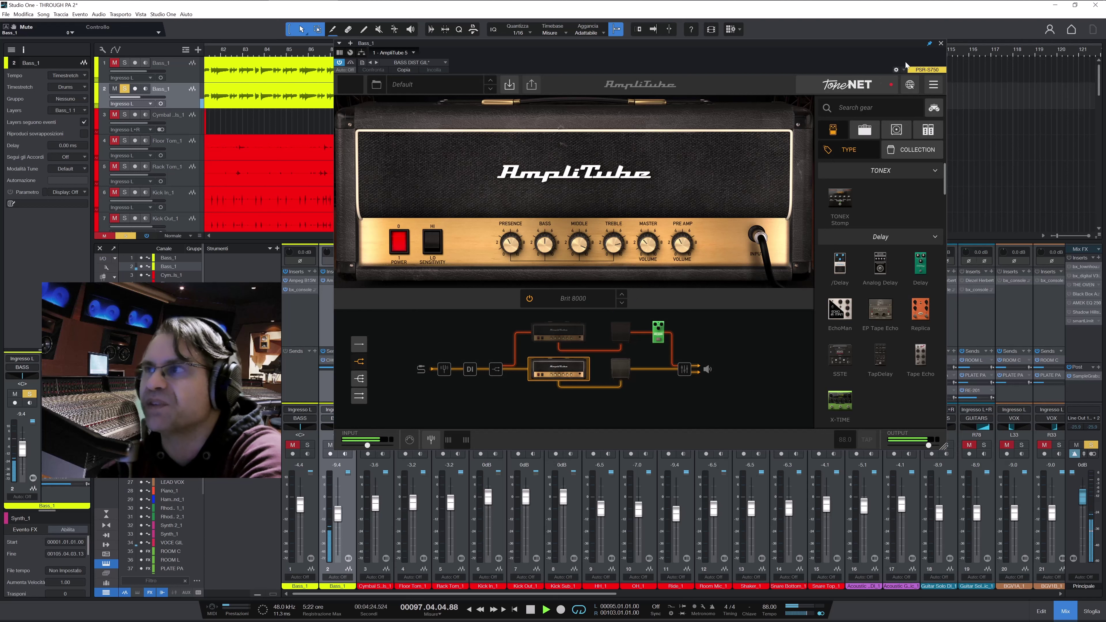
click(941, 43)
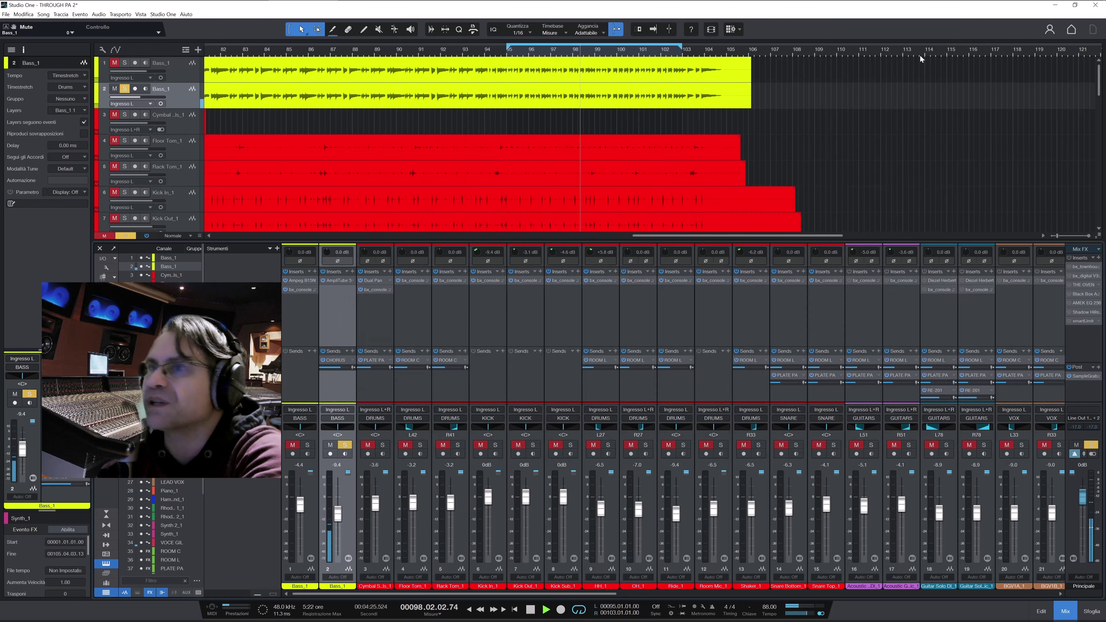
click(322, 280)
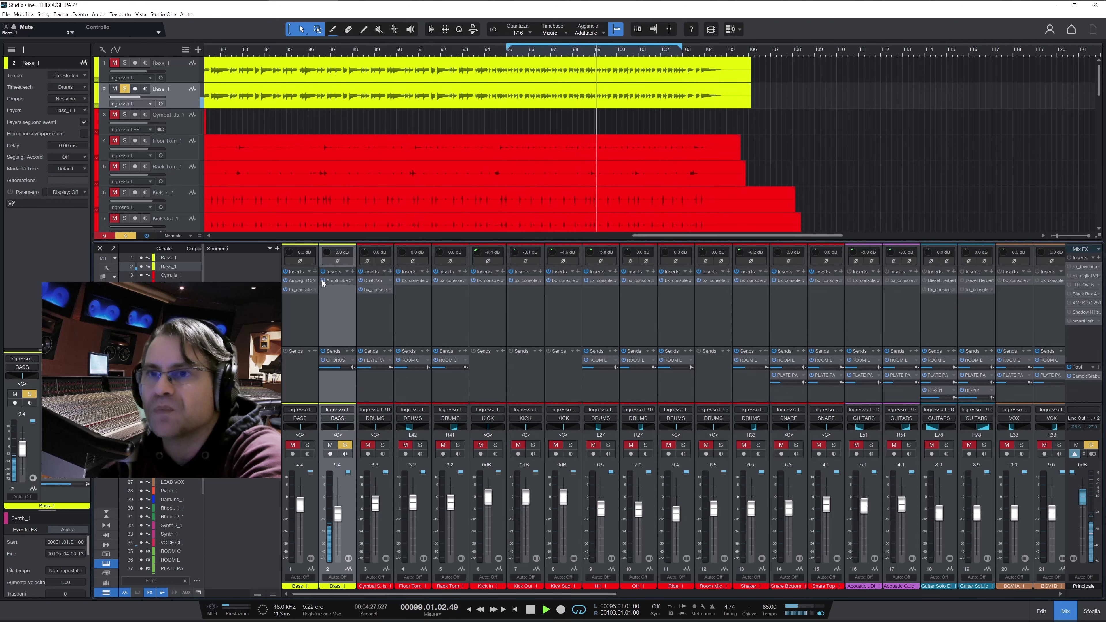
Add the Neural DSP plug-in Darkglass Ultra after AmpliTube 5 on the second Bass channel.
click(353, 271)
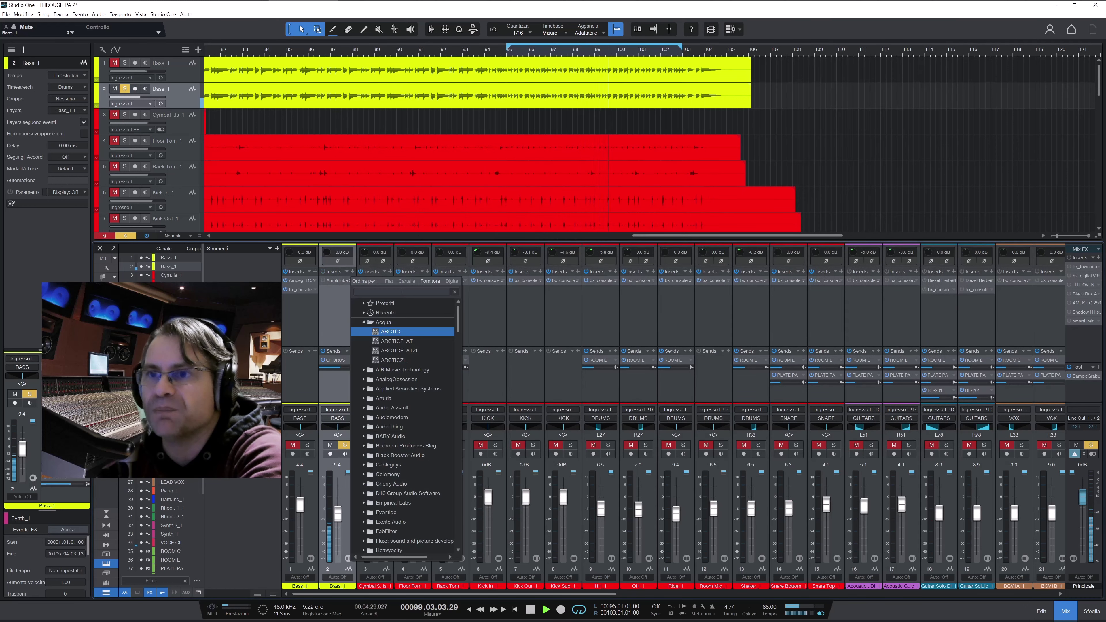
click(365, 323)
scroll(421, 388, down, 3)
scroll(432, 439, down, 5)
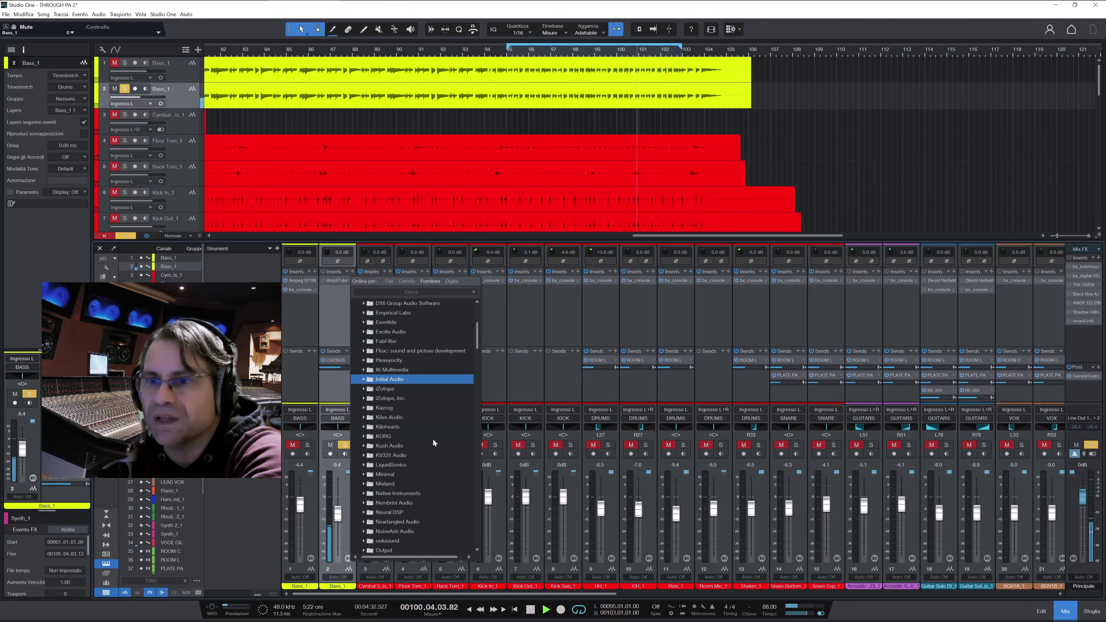
scroll(409, 418, up, 1)
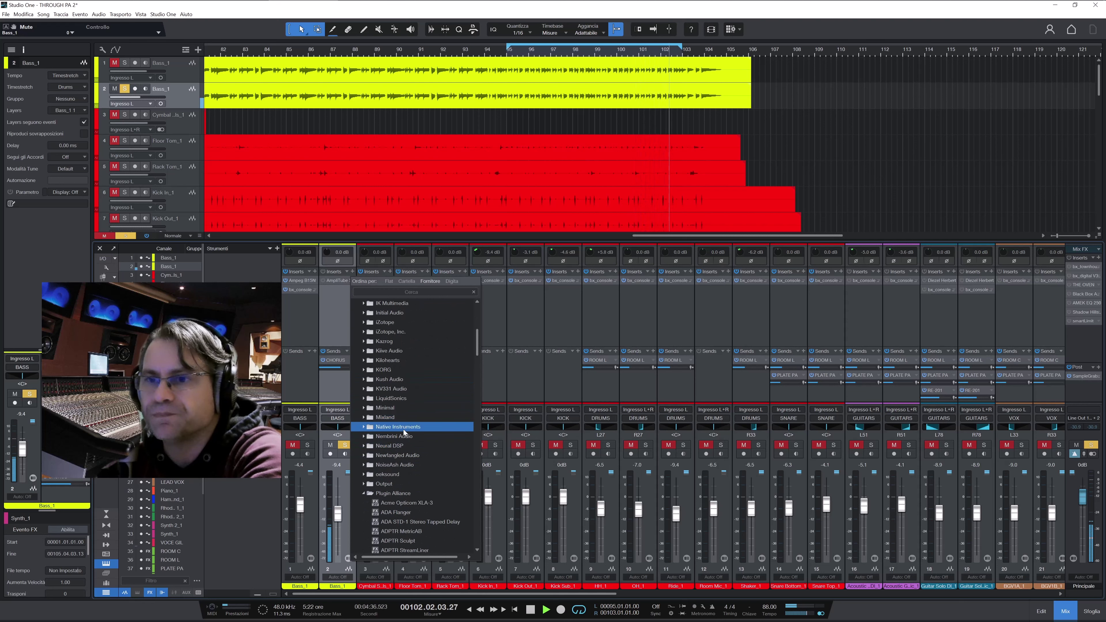
click(363, 445)
scroll(403, 440, down, 1)
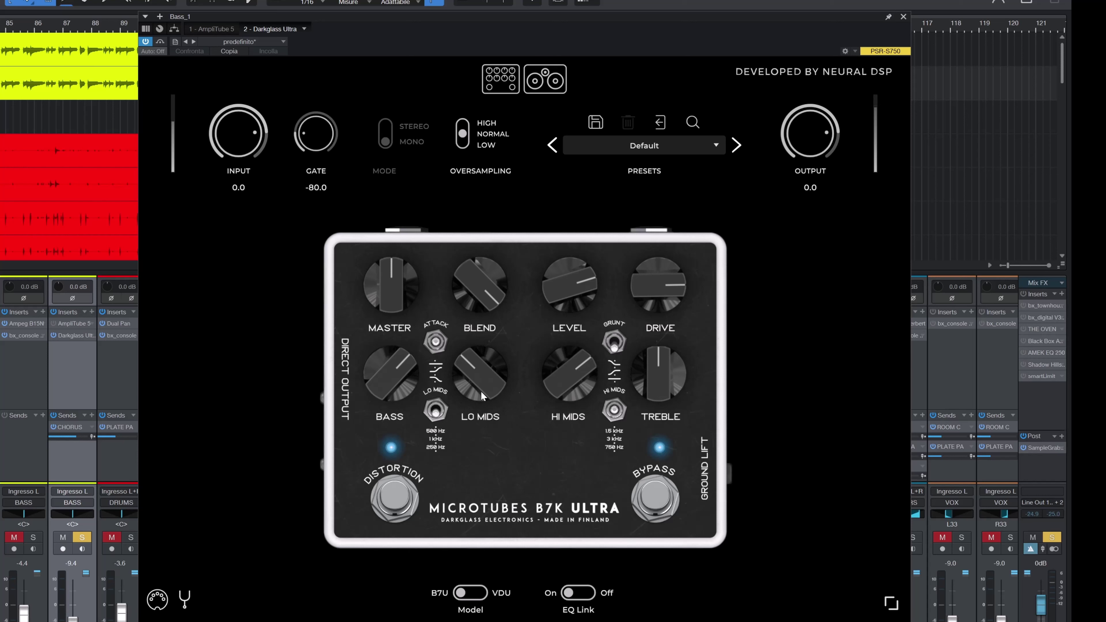
Set the Darkglass pedal's Lo Mids to centre, raise its Hi Mids and Level, and toggle the insert to compare.
drag(481, 391, 488, 355)
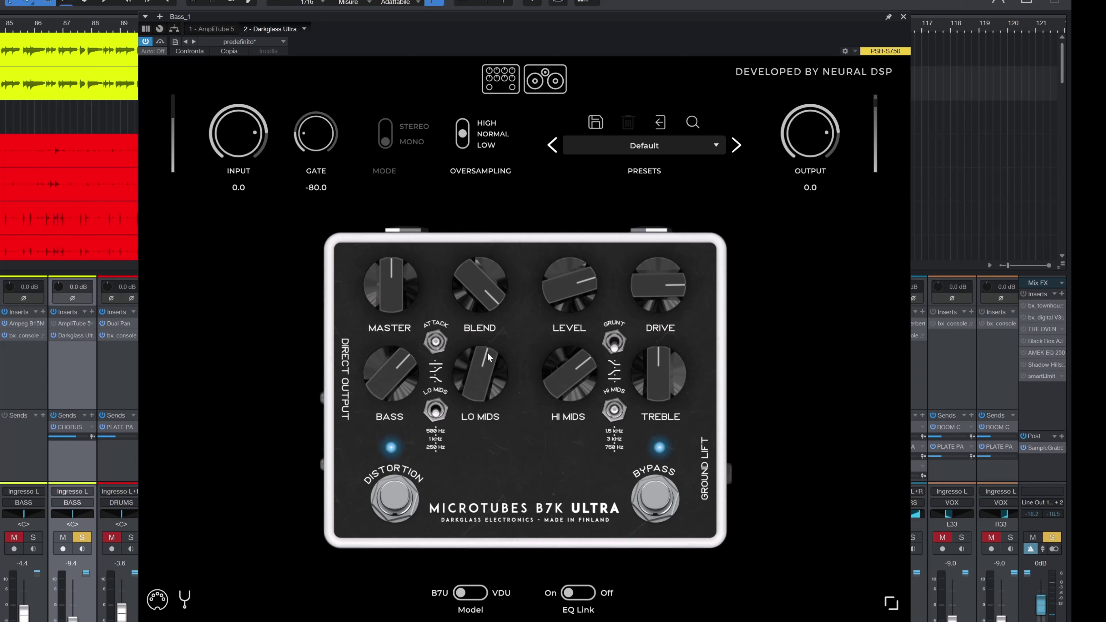
drag(486, 422, 488, 428)
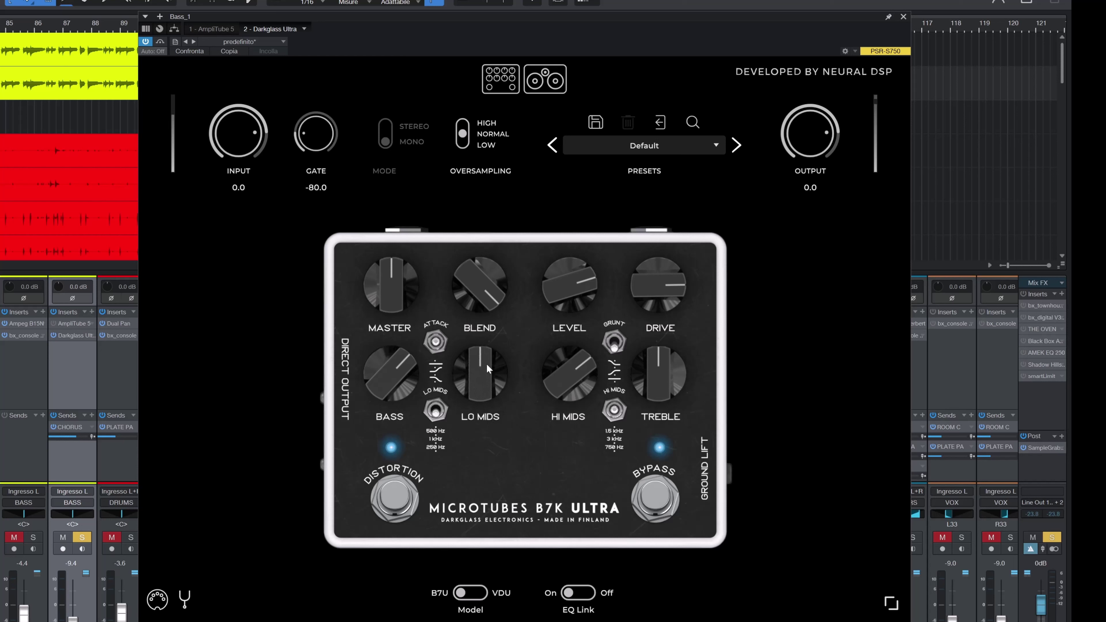
drag(554, 383, 561, 365)
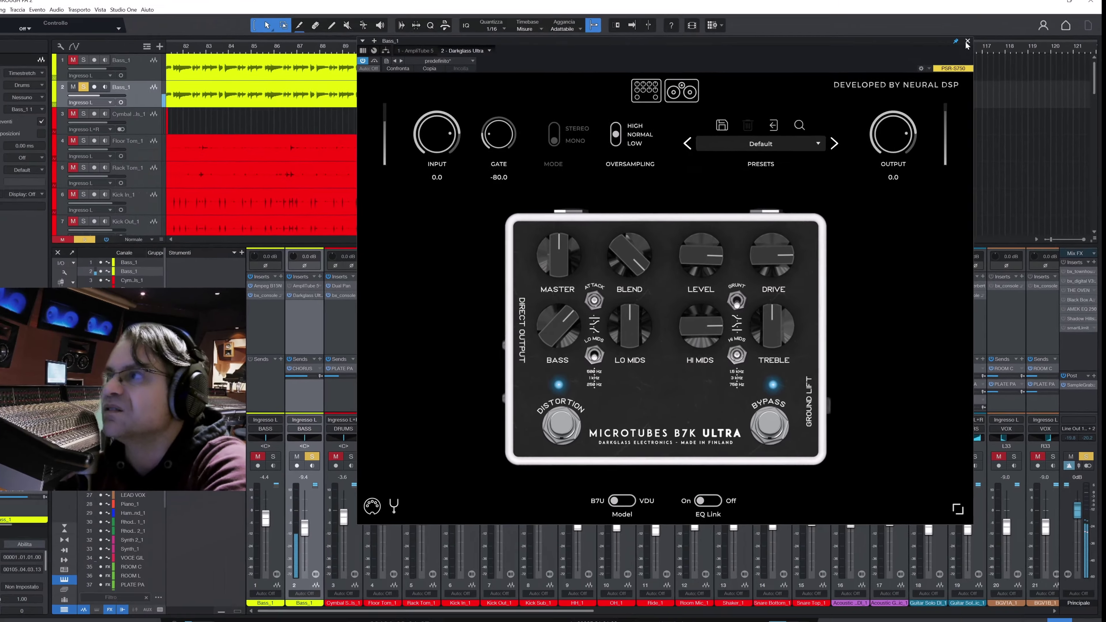
click(903, 17)
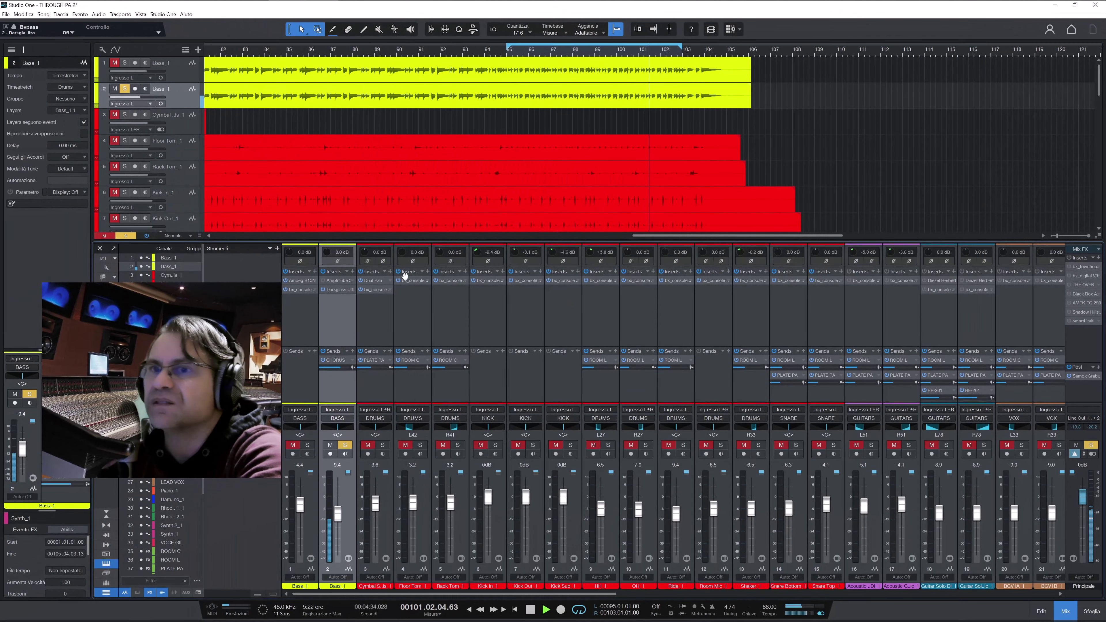
click(323, 290)
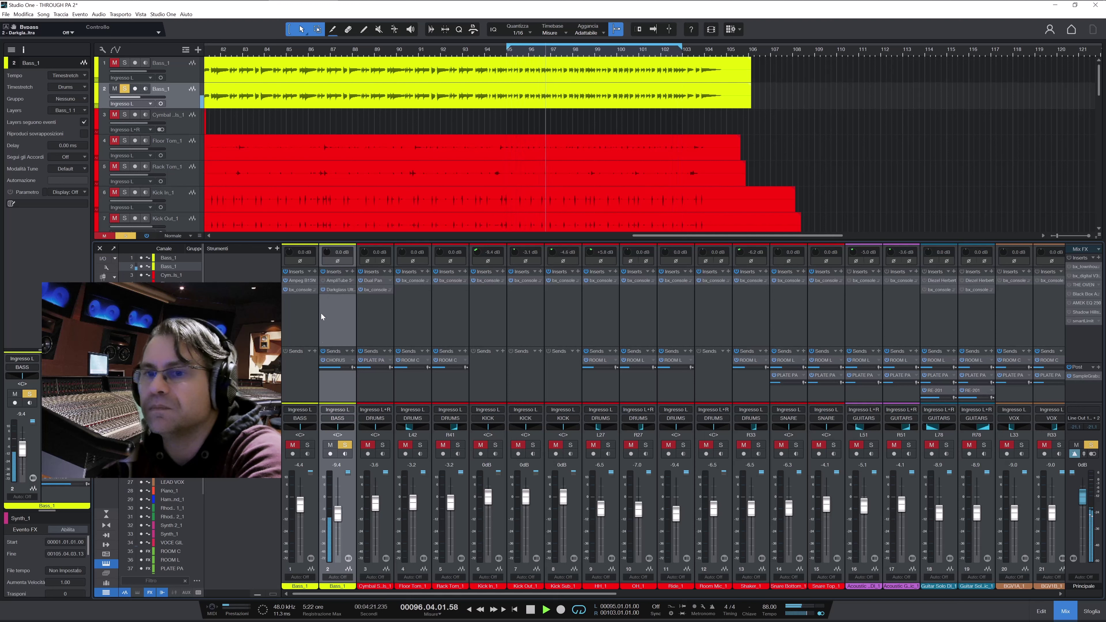
Unmute and solo the first Bass channel alongside the second, and lower the second Bass fader to -14.1 dB.
click(292, 444)
click(307, 445)
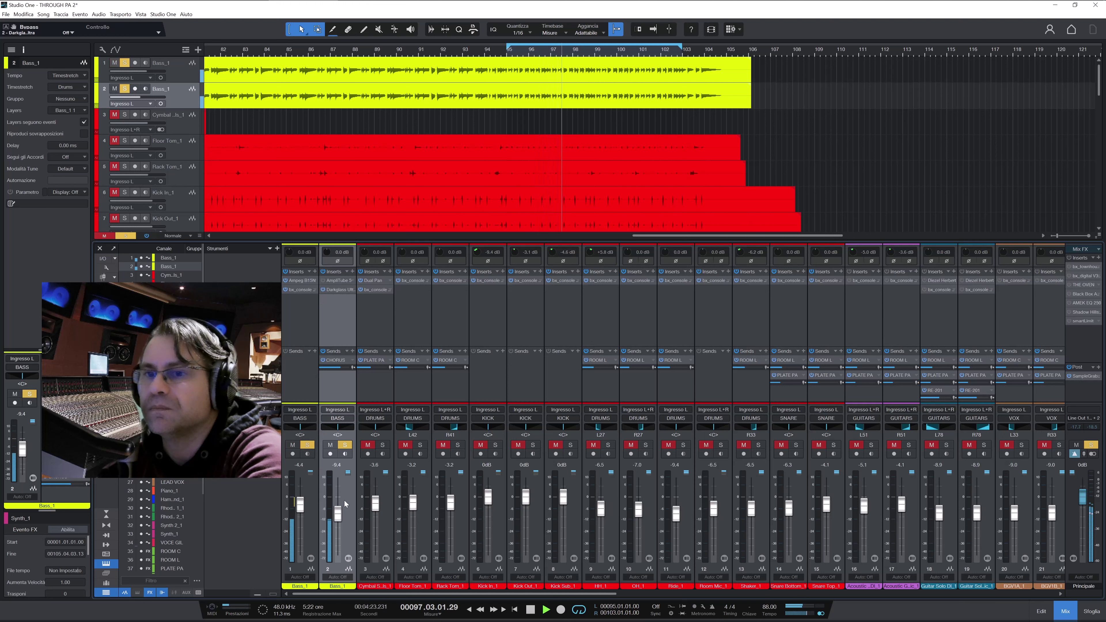
drag(339, 510, 341, 514)
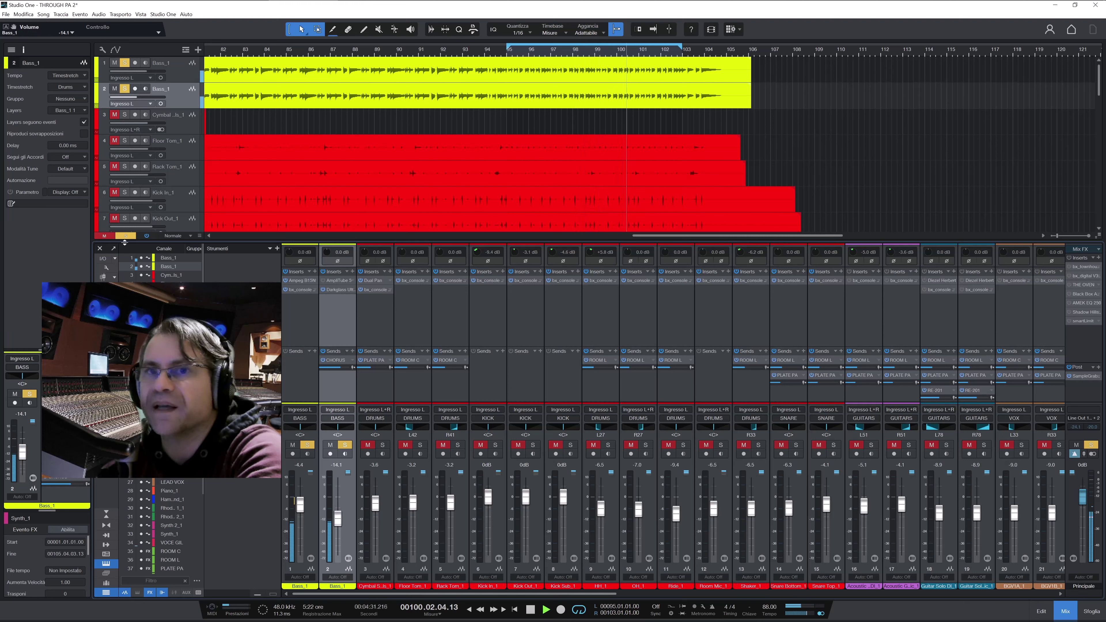
Clear all channel solos and save the song.
click(124, 236)
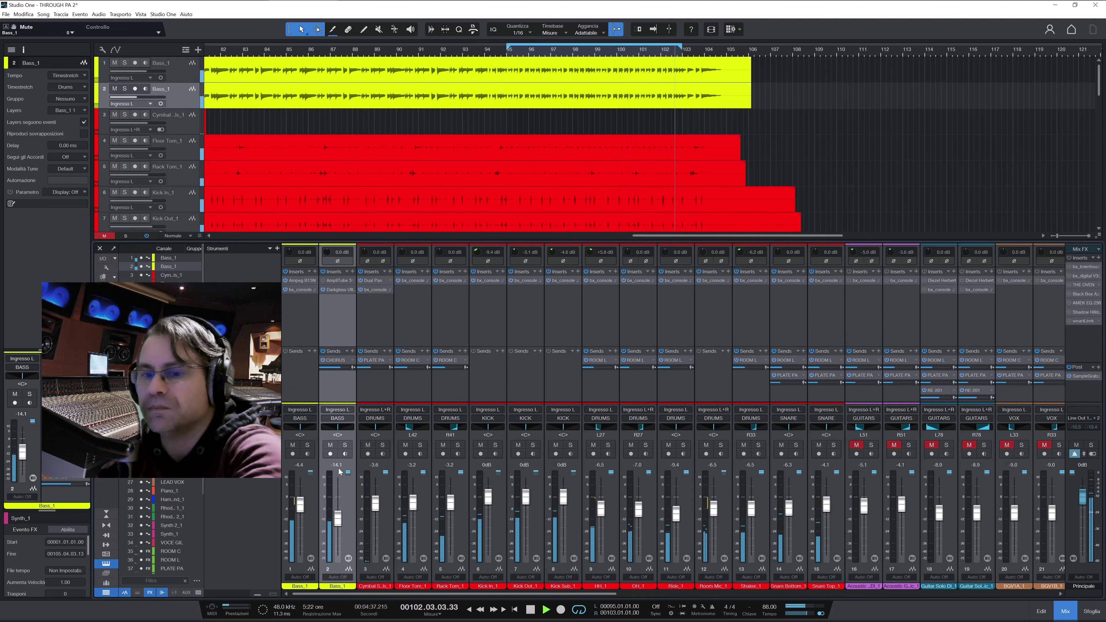
key(ctrl+s)
key(space)
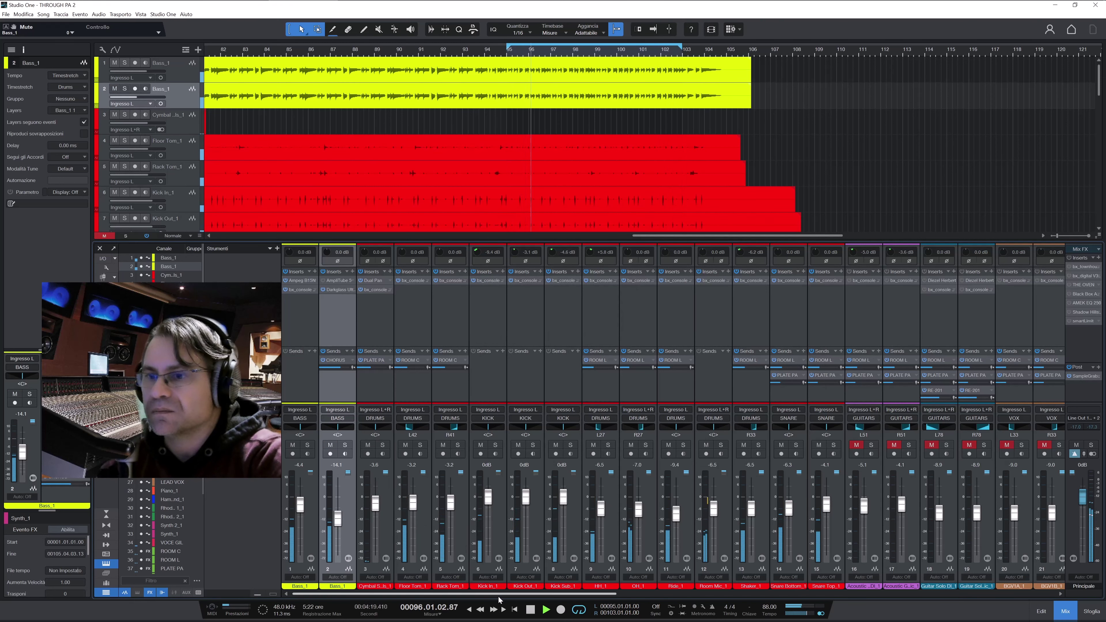
Move playback to the beginning of the song, then unmute and select the Acoustic Guitar DI track.
drag(496, 592, 735, 602)
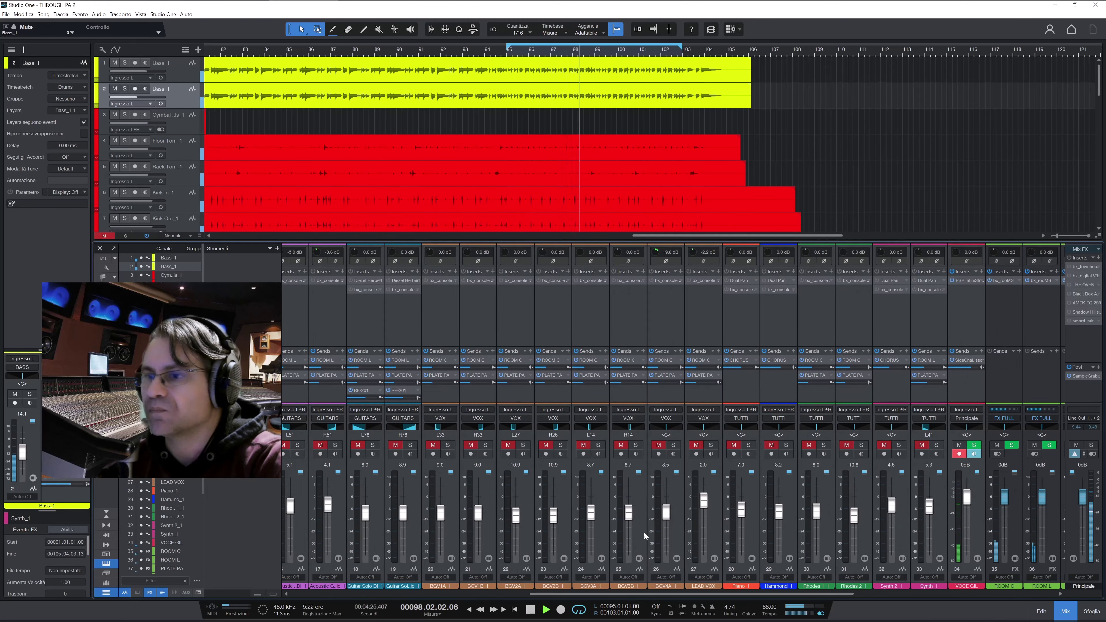
drag(613, 594, 539, 598)
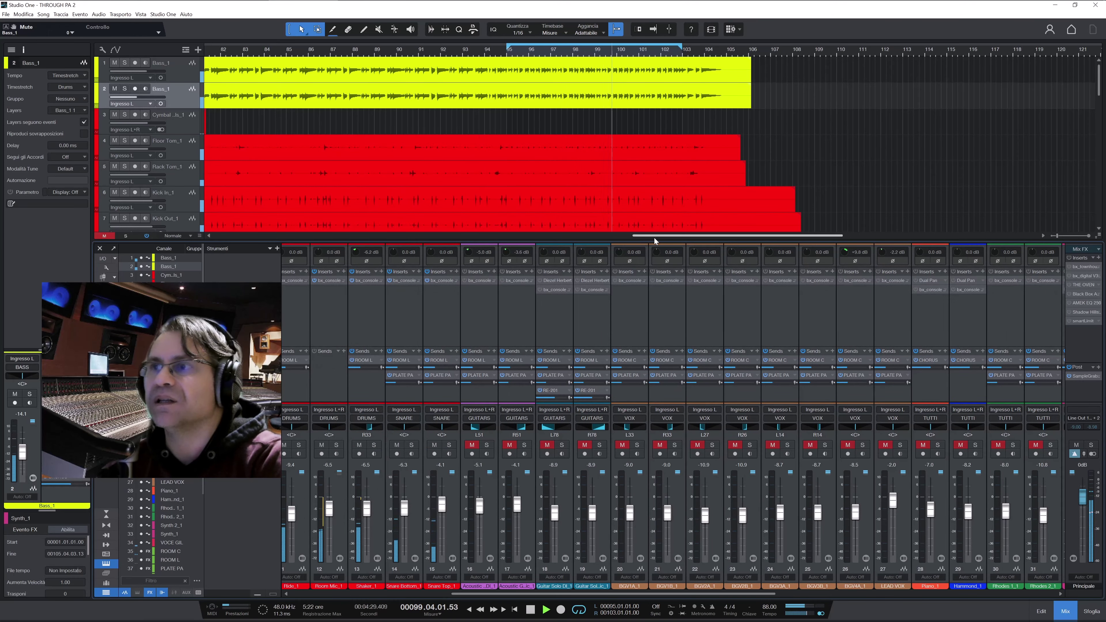
drag(654, 237, 243, 236)
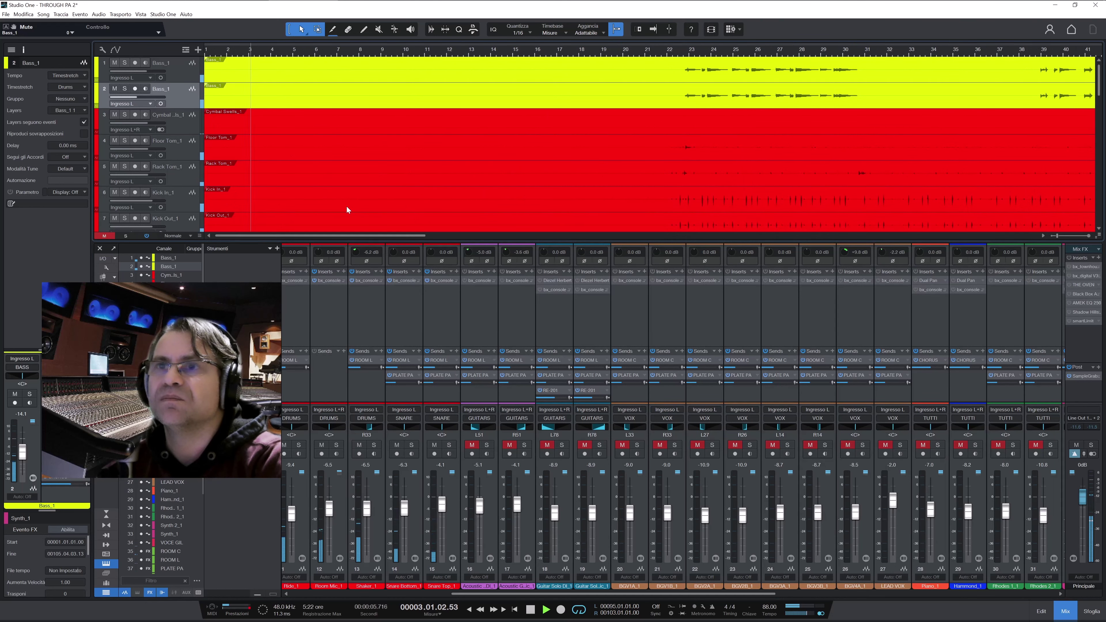
scroll(347, 200, down, 10)
scroll(316, 176, up, 1)
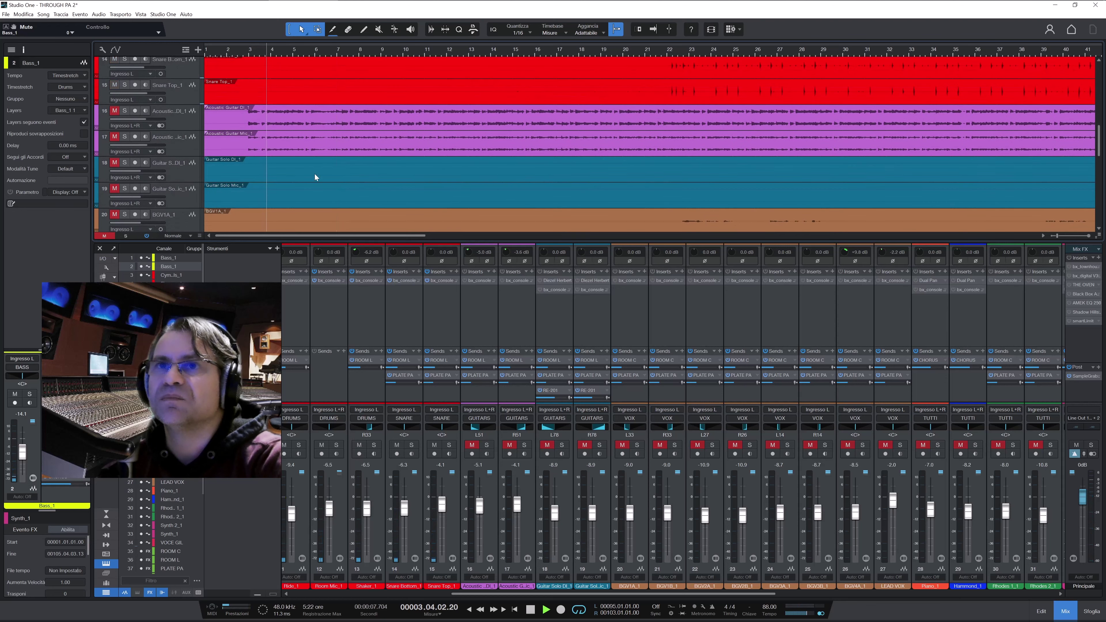
click(115, 111)
click(174, 123)
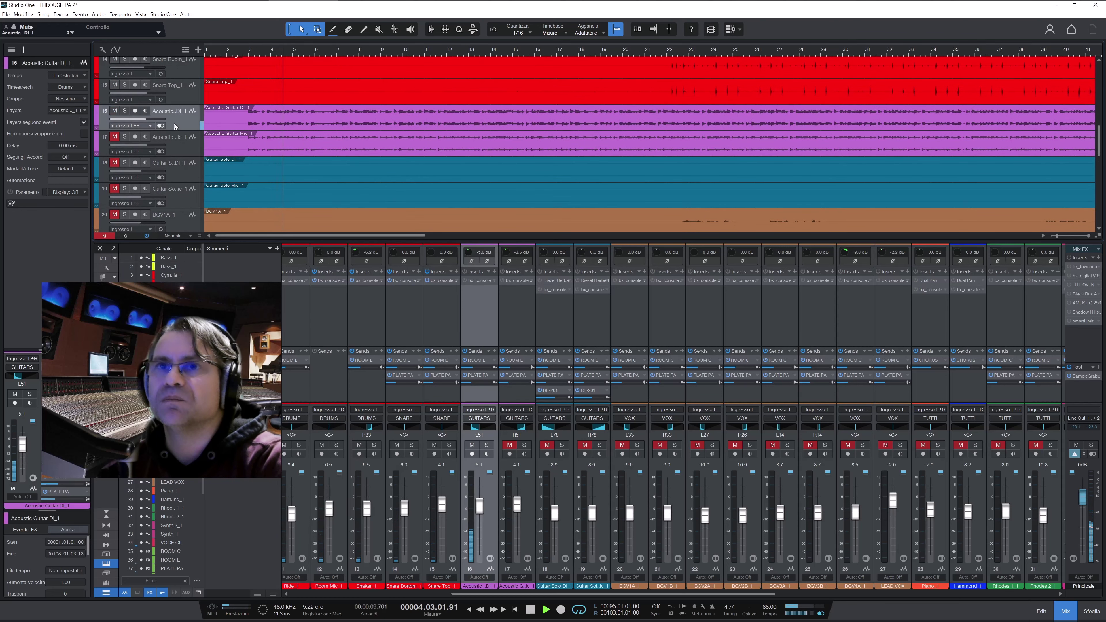
Open and activate the Acoustic Guitar DI's bx_console SSL 9000 J and compare the low-pass filter off and on.
click(477, 281)
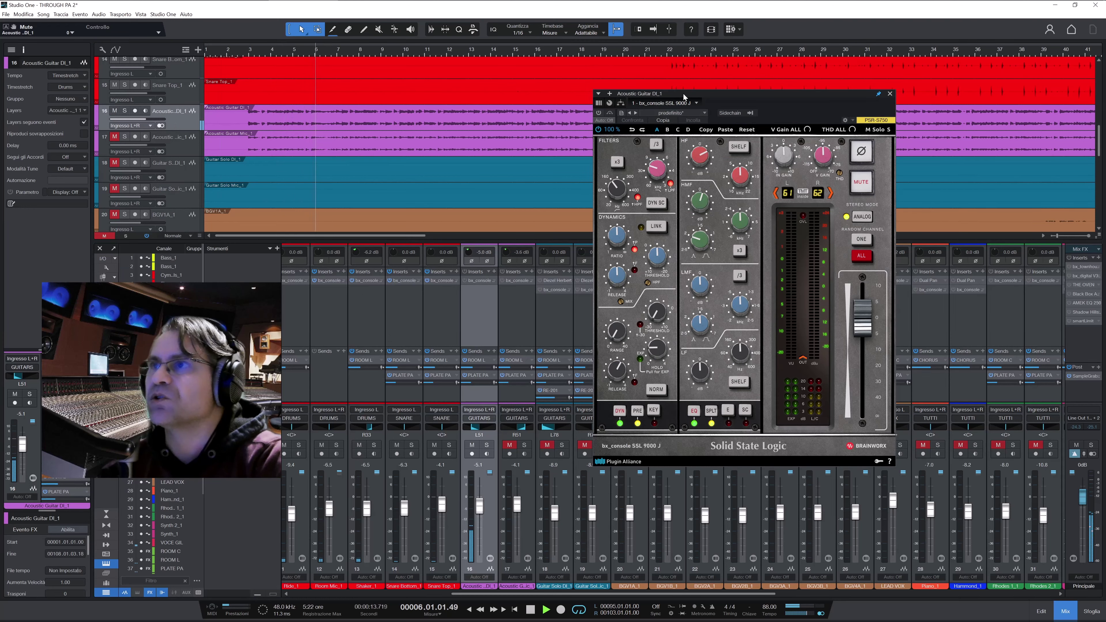
drag(683, 96, 666, 99)
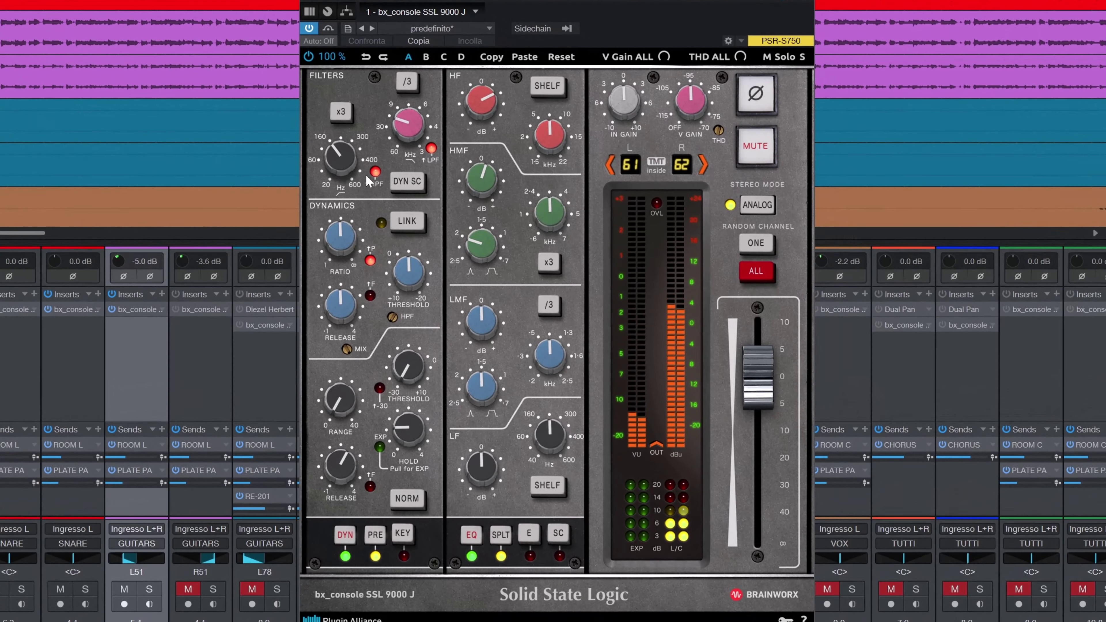
click(349, 158)
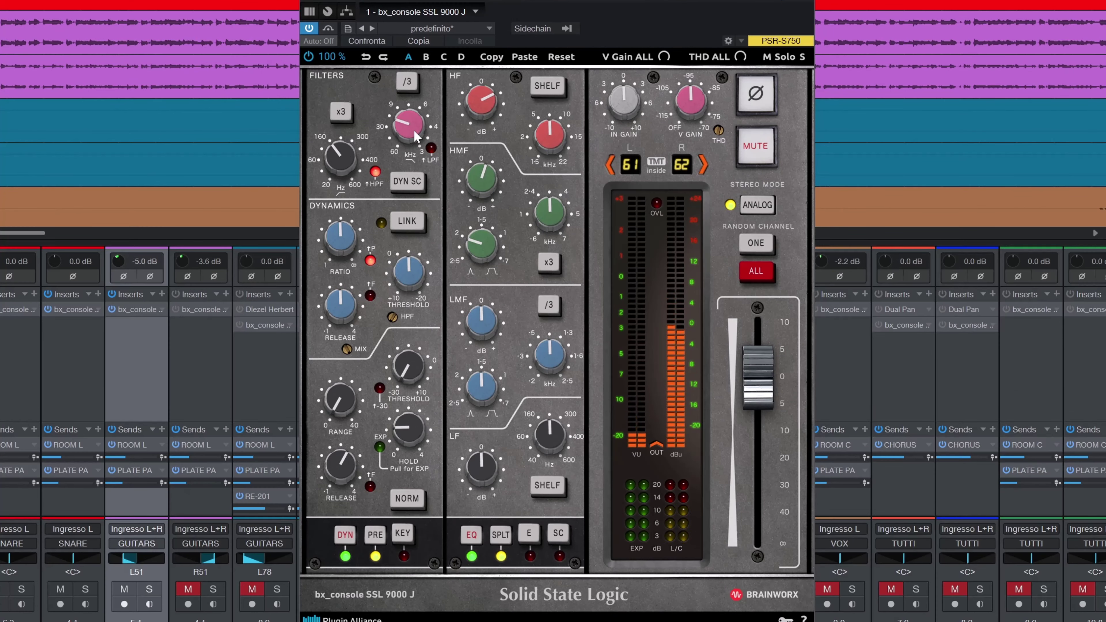
click(432, 151)
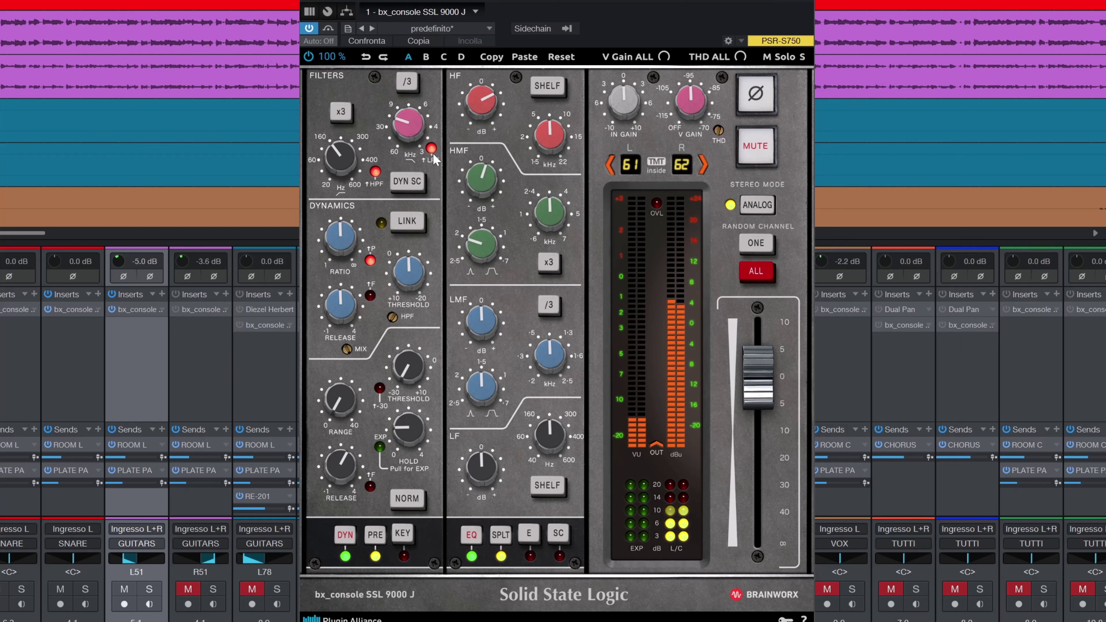
Solo the Acoustic Guitar DI channel and examine the compressor's ratio and Mix controls.
mouse_move(342, 239)
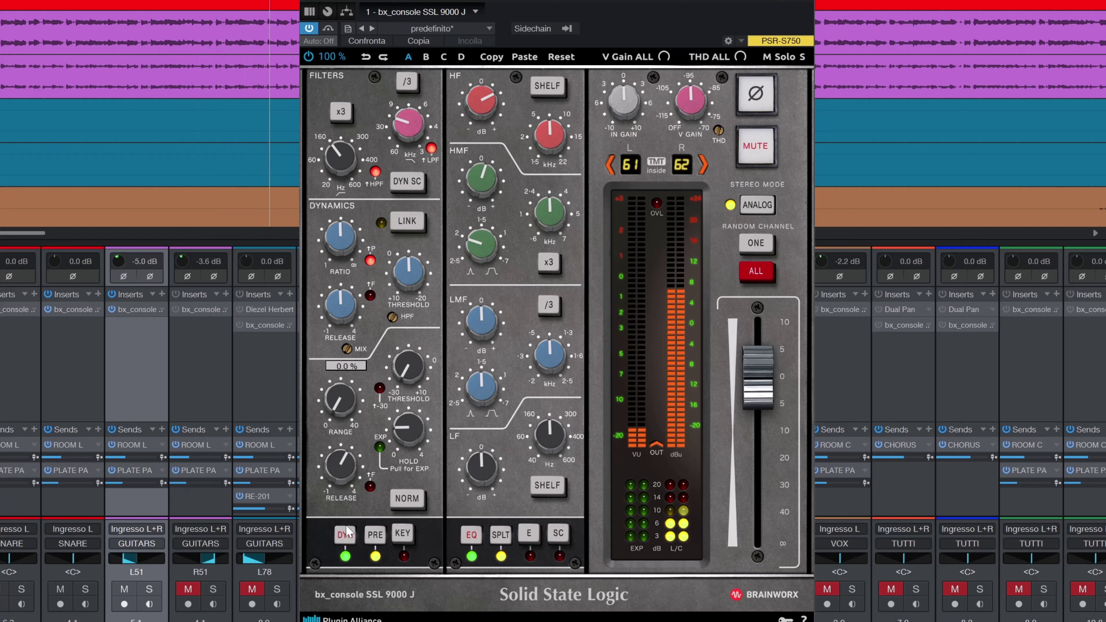
click(150, 590)
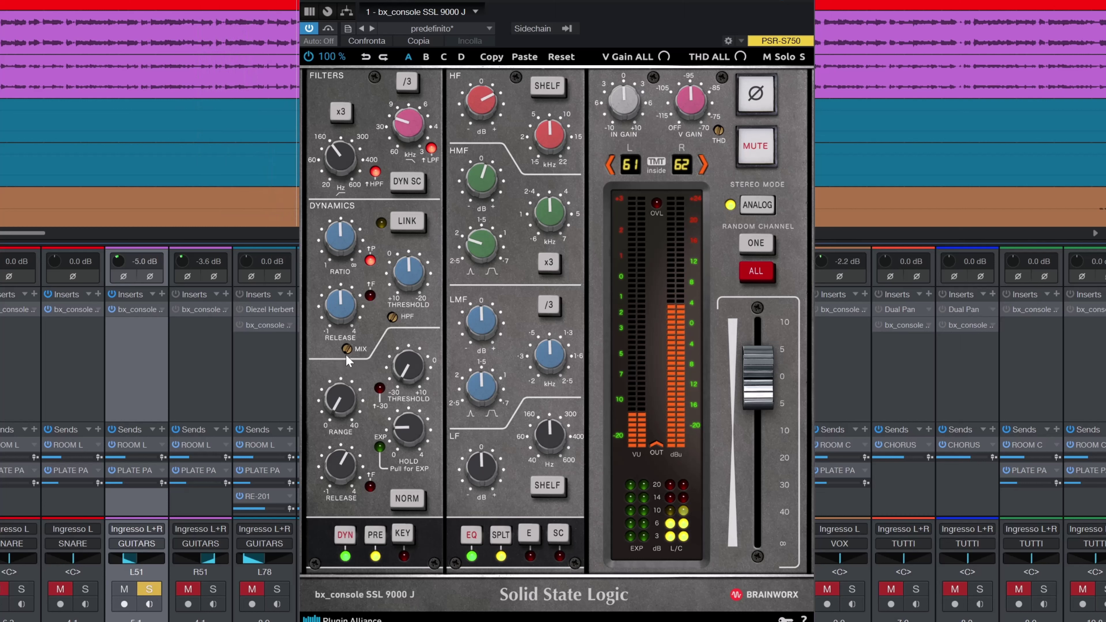
mouse_move(347, 354)
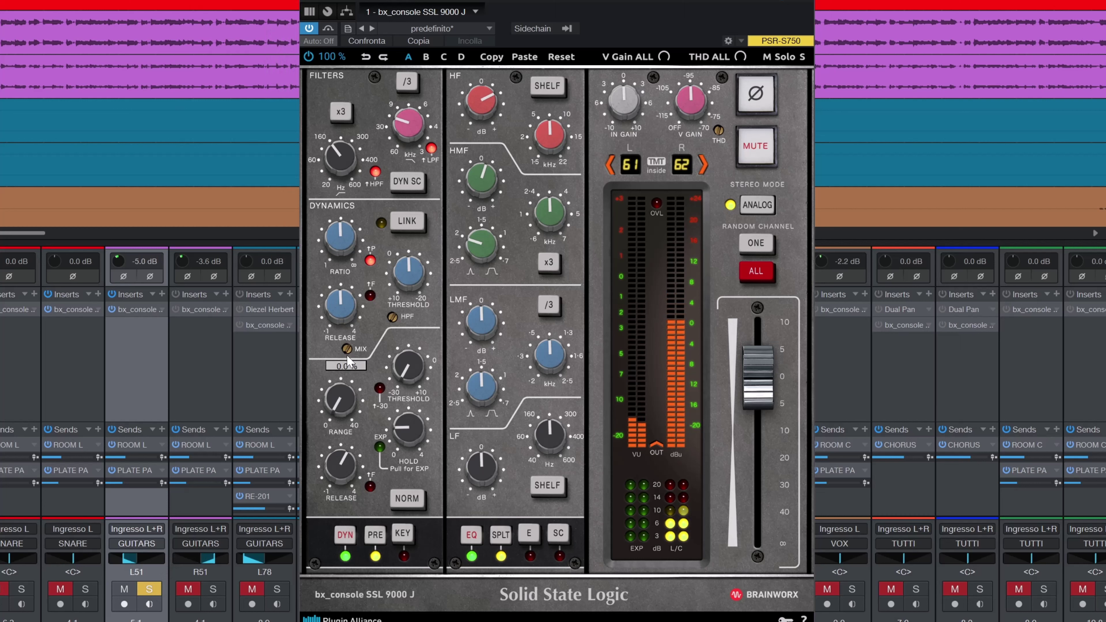
drag(347, 361, 354, 332)
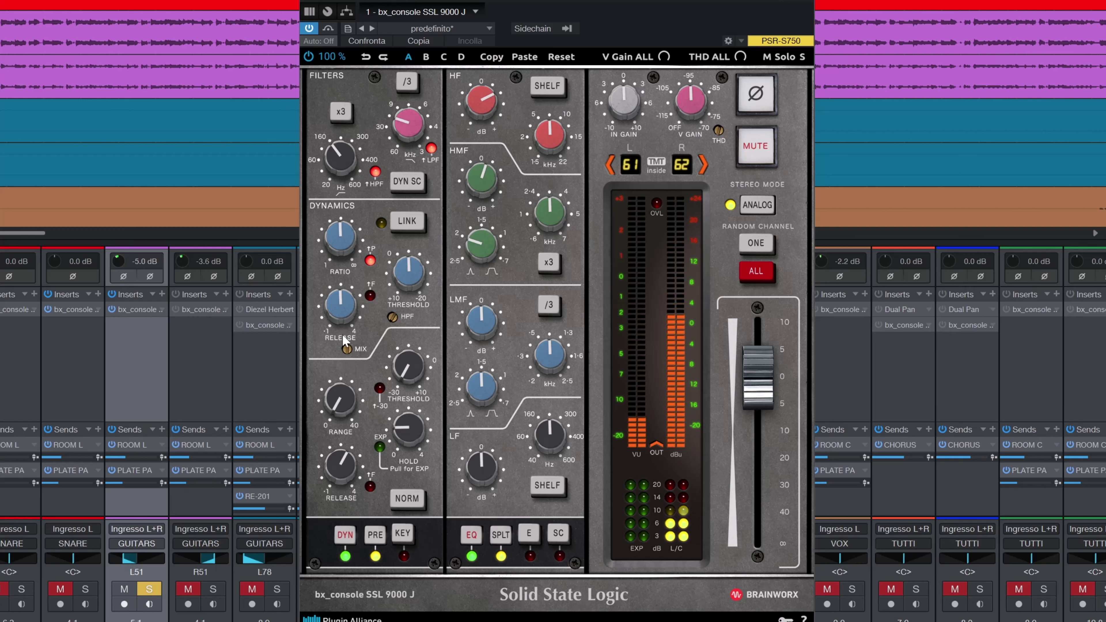
Compare the Acoustic Guitar DI sound with its bx_console SSL 9000 J bypassed and active, and close the plug-in.
scroll(347, 349, up, 2)
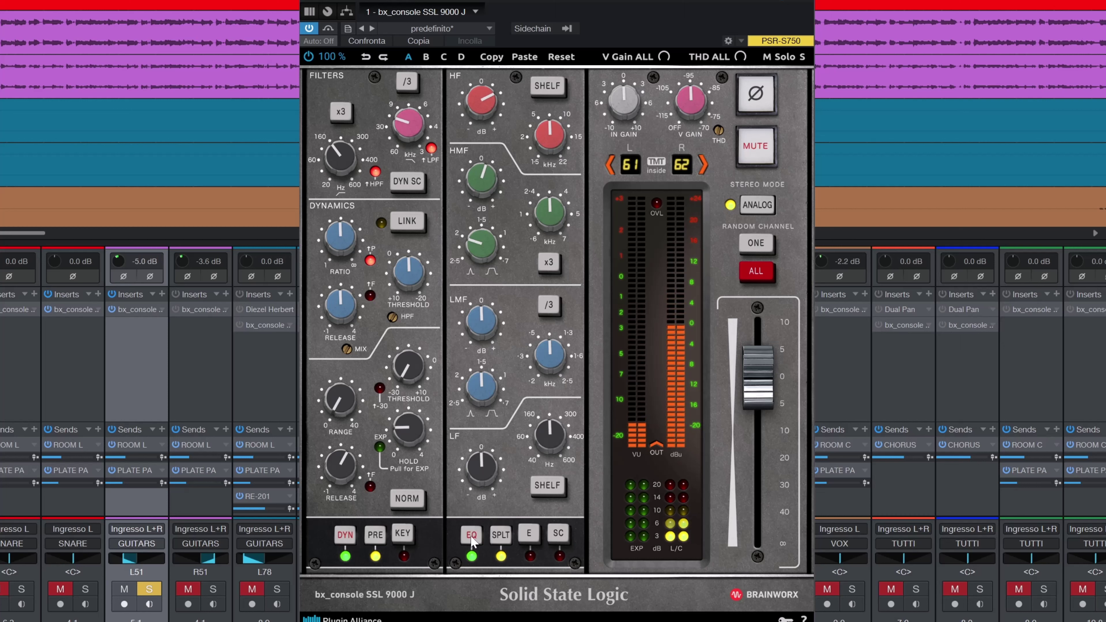
click(328, 29)
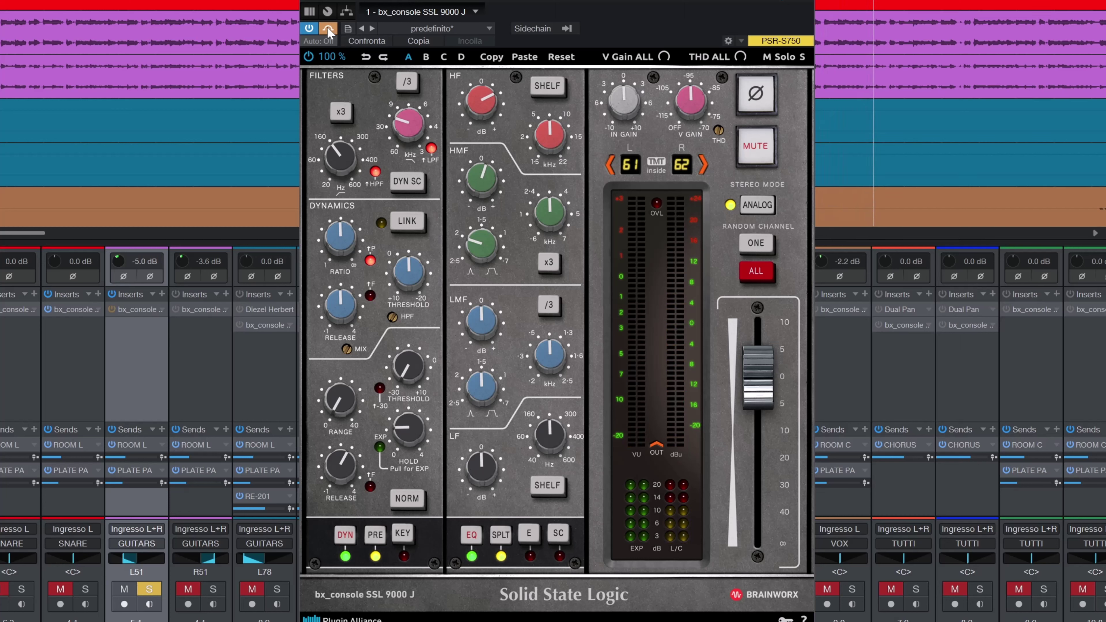
click(328, 29)
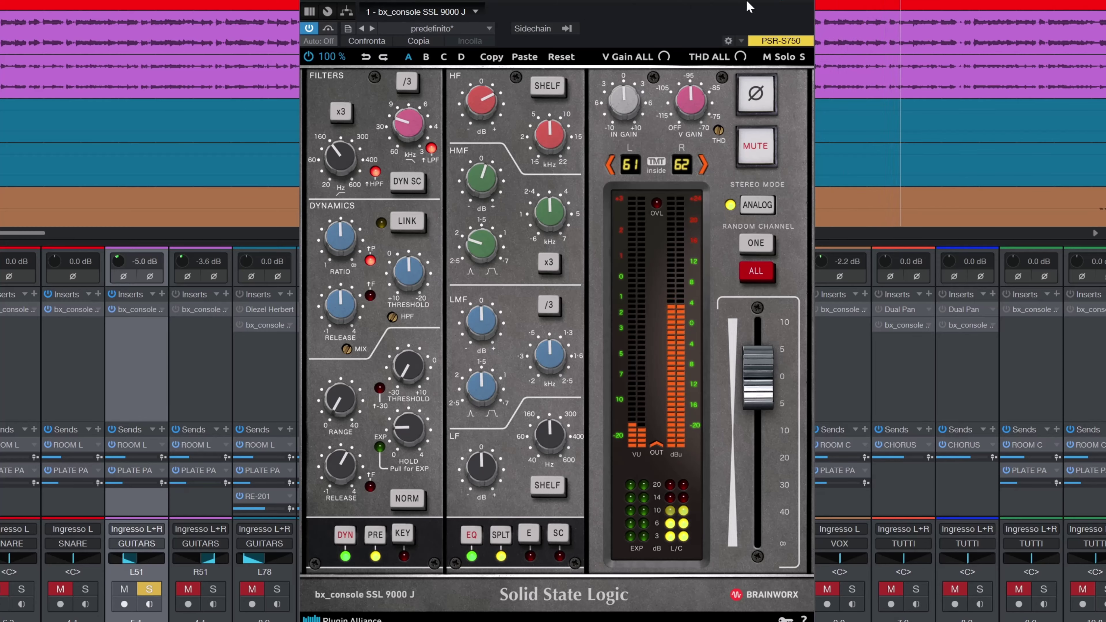
click(805, 3)
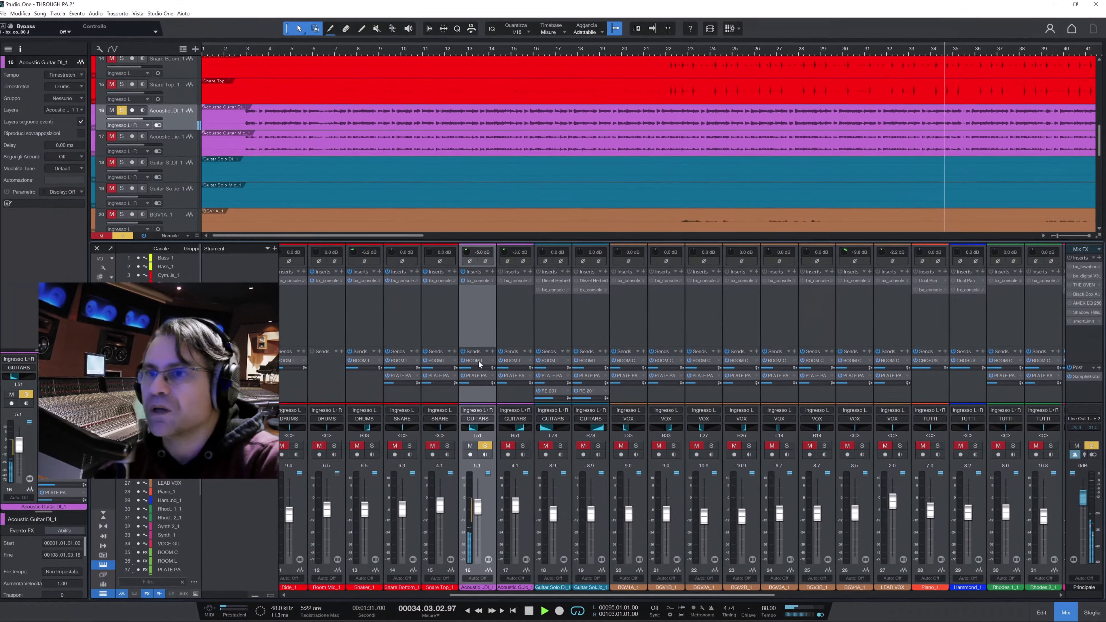
Solo the Acoustic Guitar Mic channel and examine the filter, dynamics and EQ settings of its bx_console SSL 9000 J.
click(524, 444)
click(528, 492)
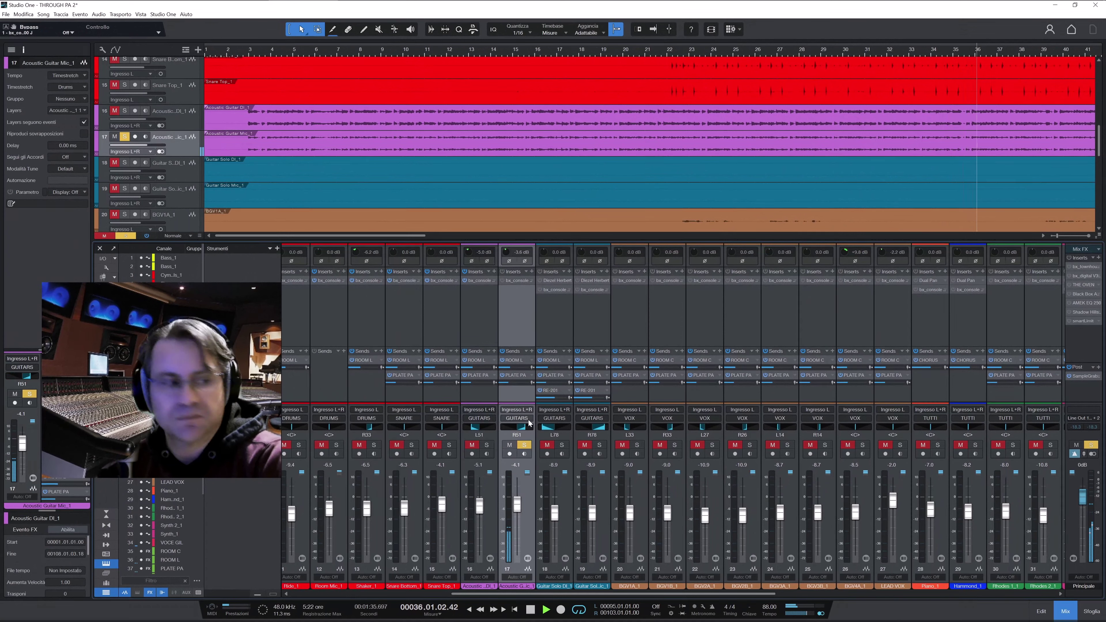
click(518, 280)
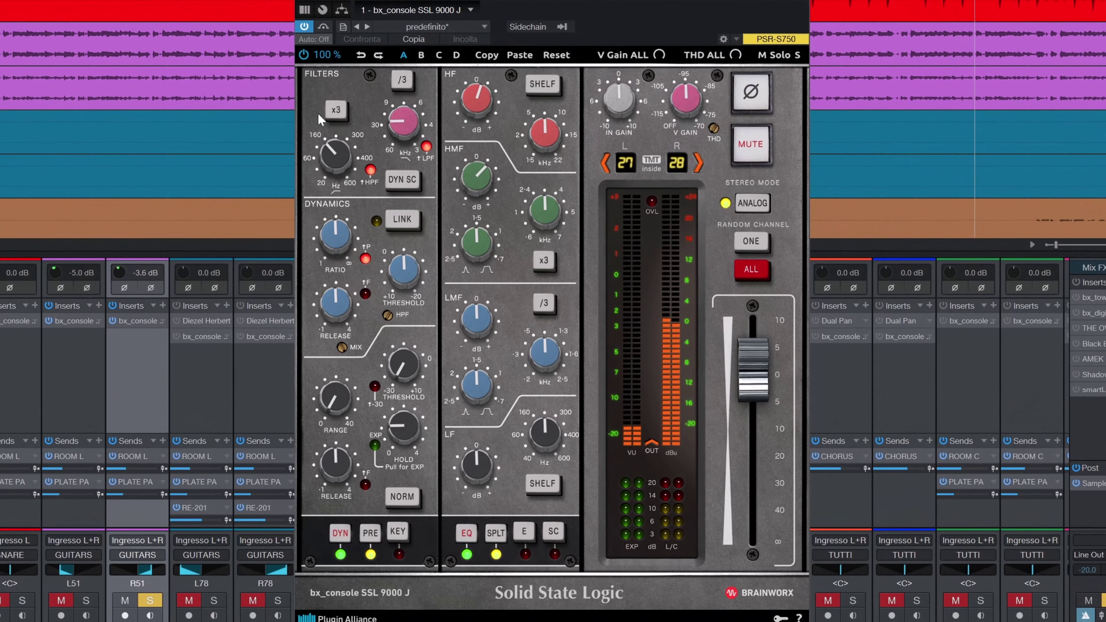
mouse_move(406, 169)
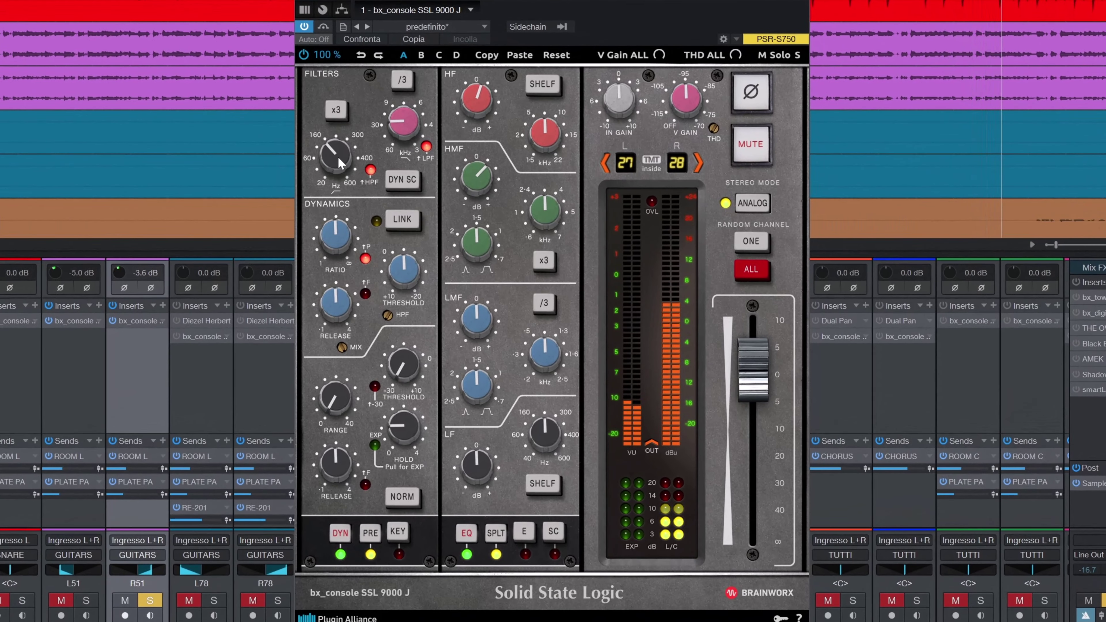
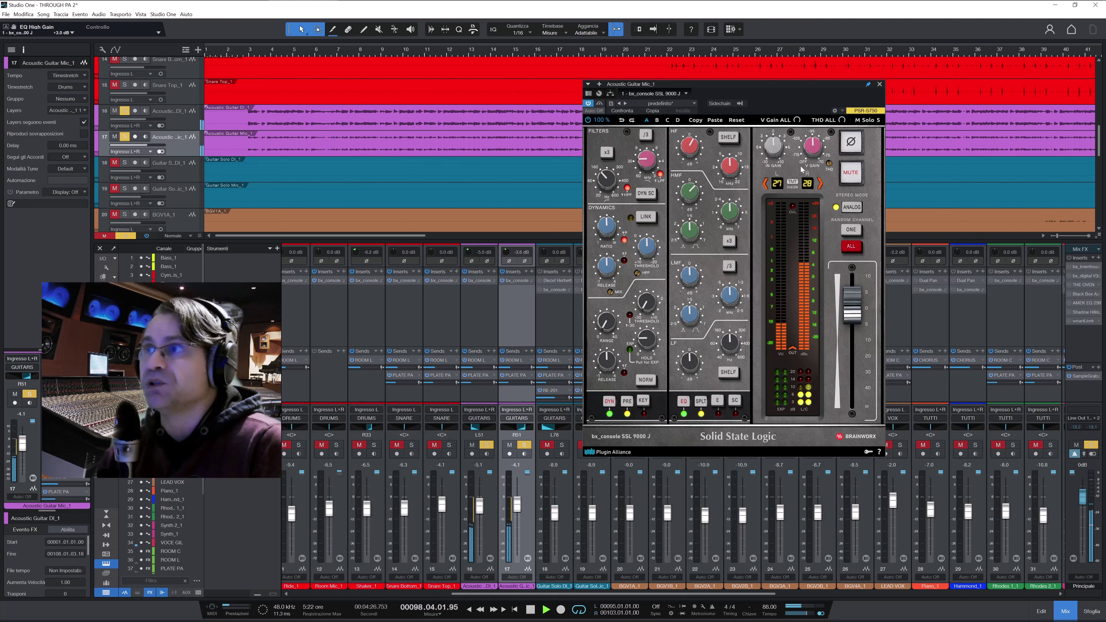
click(879, 84)
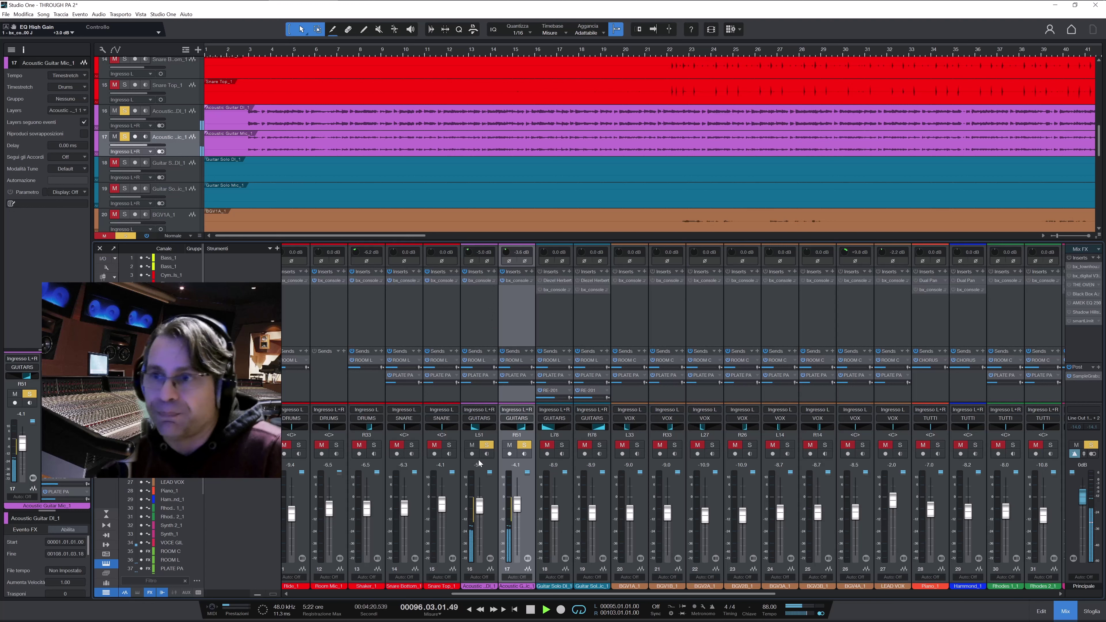
Clear the solos on both acoustic guitar channels and unmute the Acoustic Guitar Mic channel.
click(486, 444)
click(524, 444)
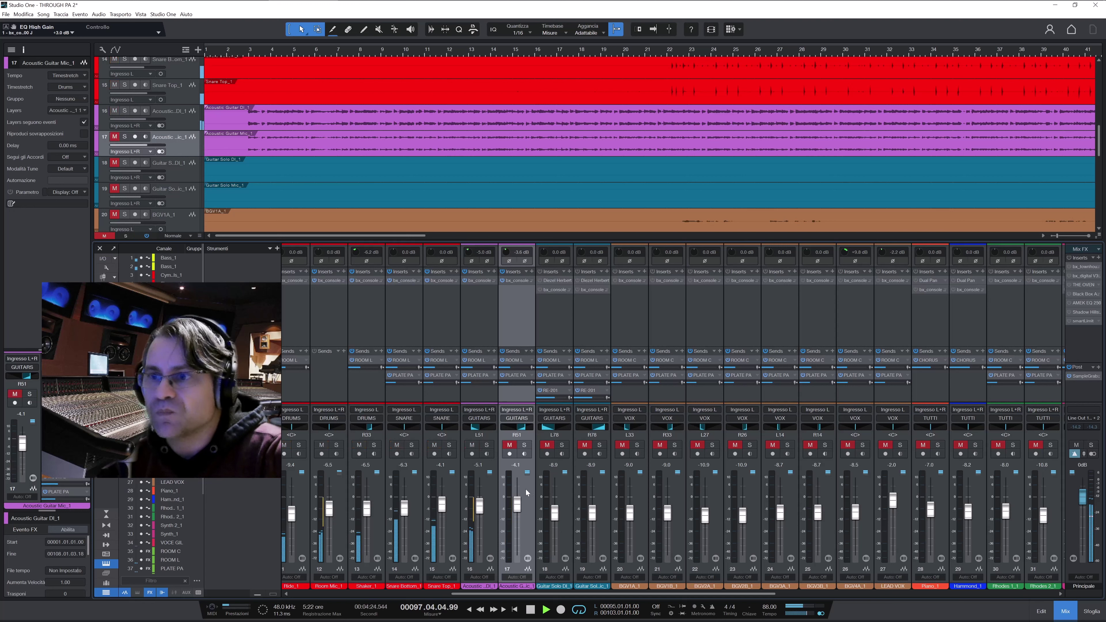
click(510, 445)
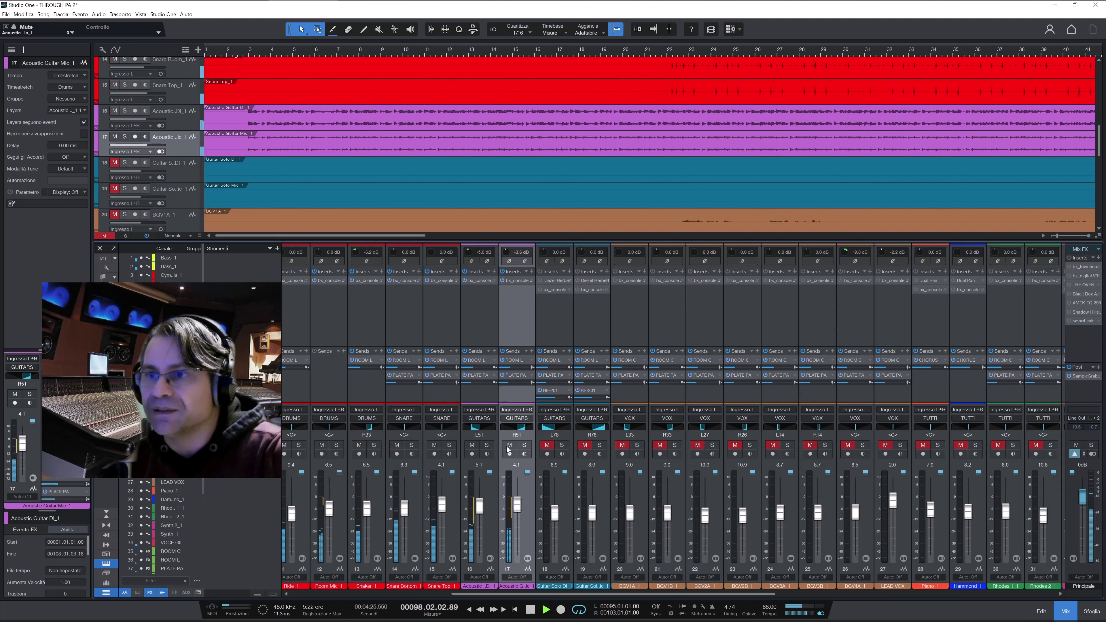
Select the Guitar Solo DI track and set the loop range over the guitar solo, from bar 63 to bar 71.
click(560, 501)
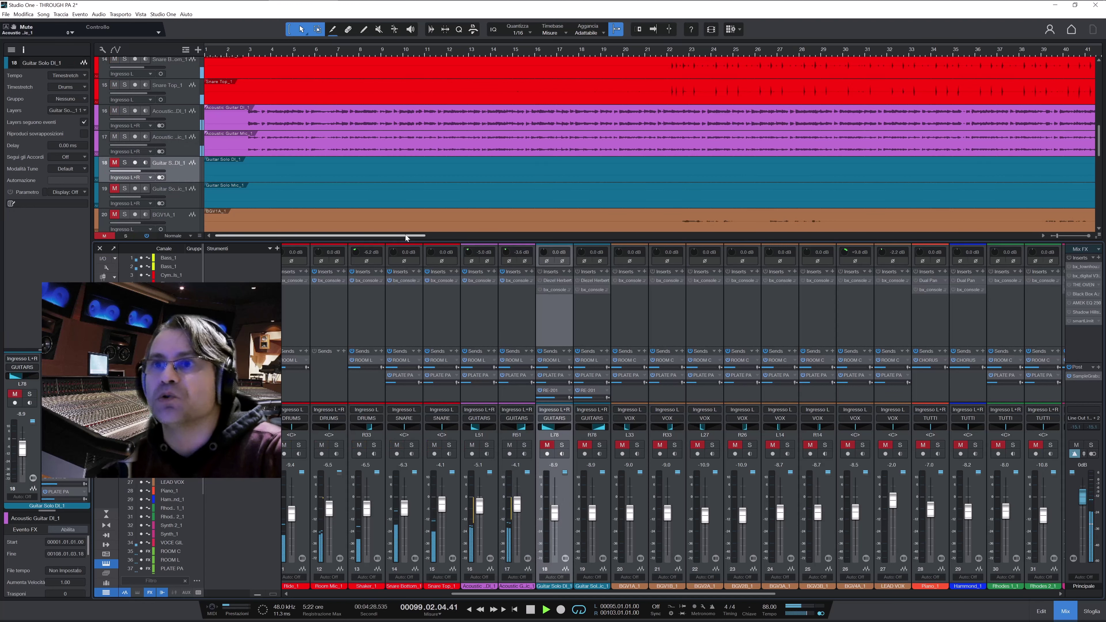
drag(406, 238, 460, 238)
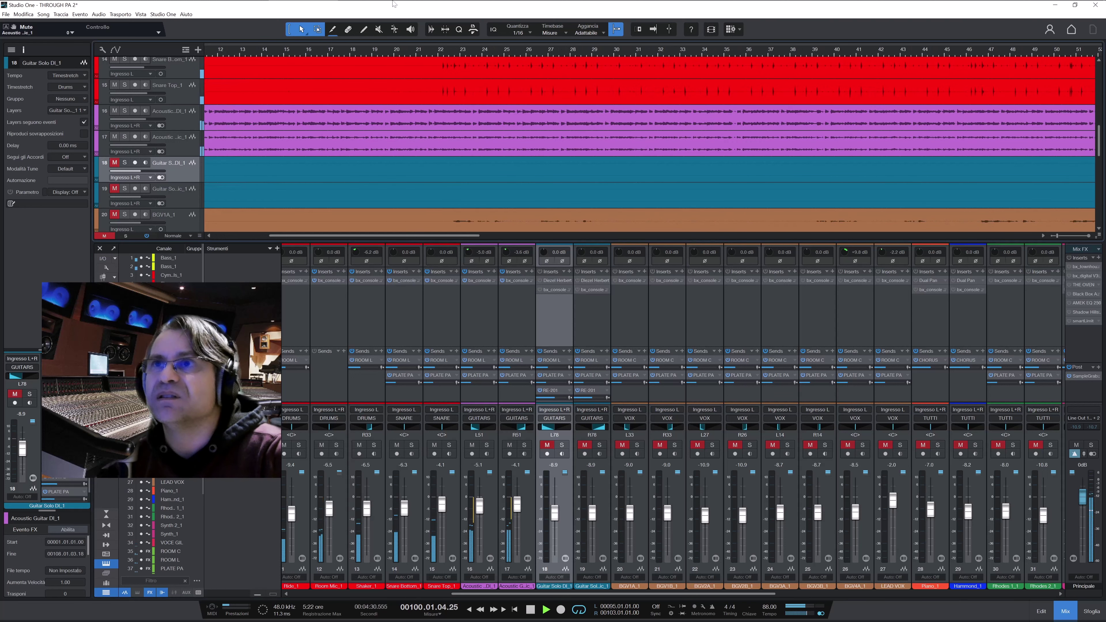
mouse_move(393, 4)
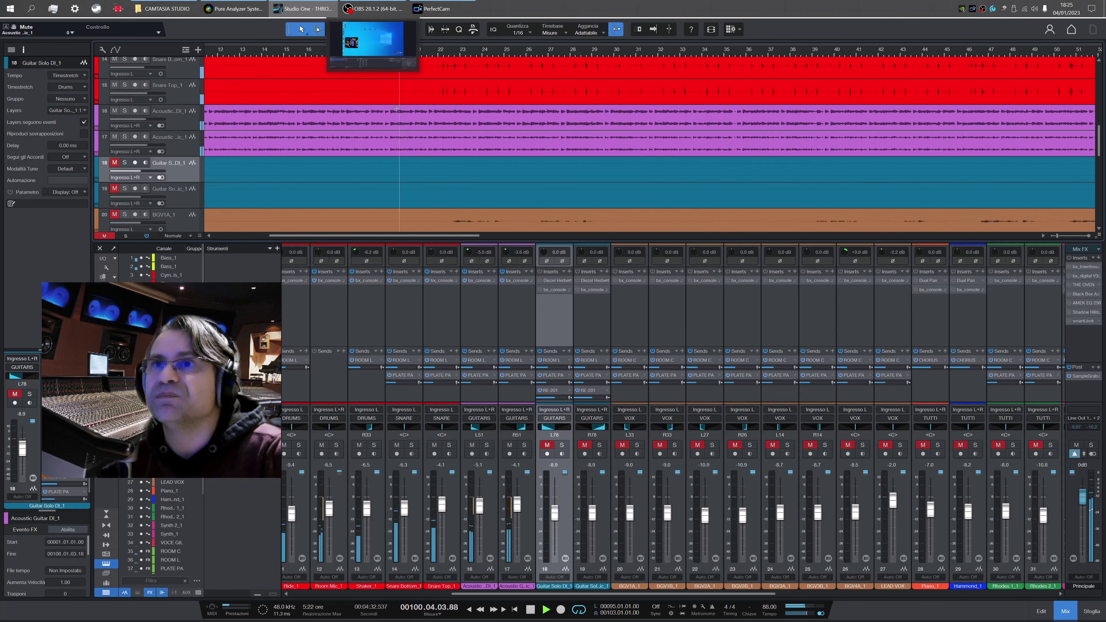
drag(422, 237, 612, 237)
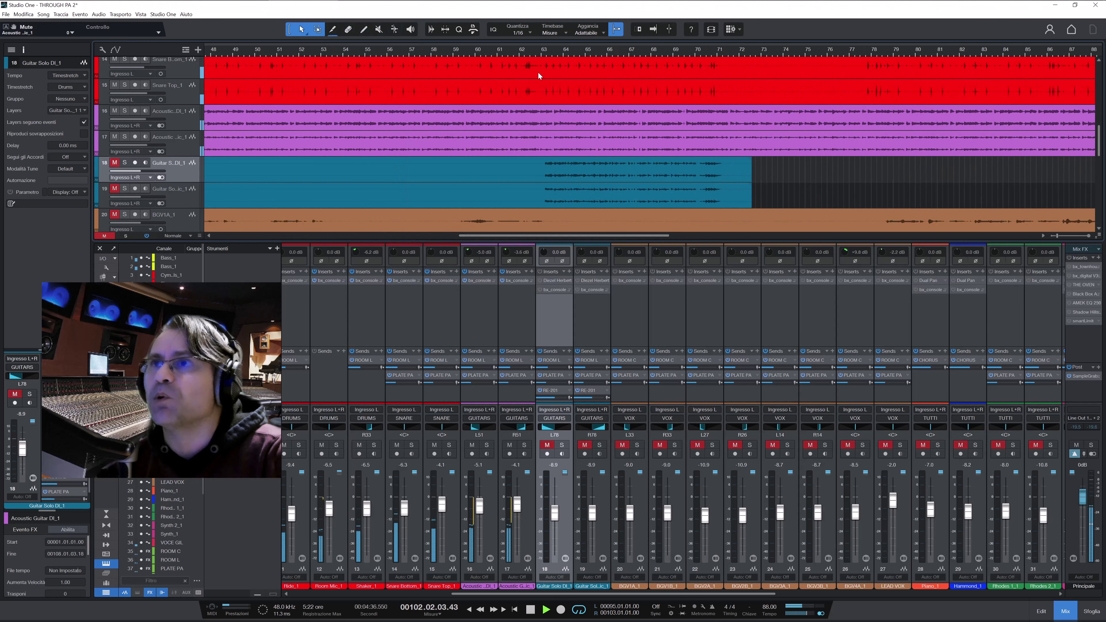
drag(544, 45, 716, 53)
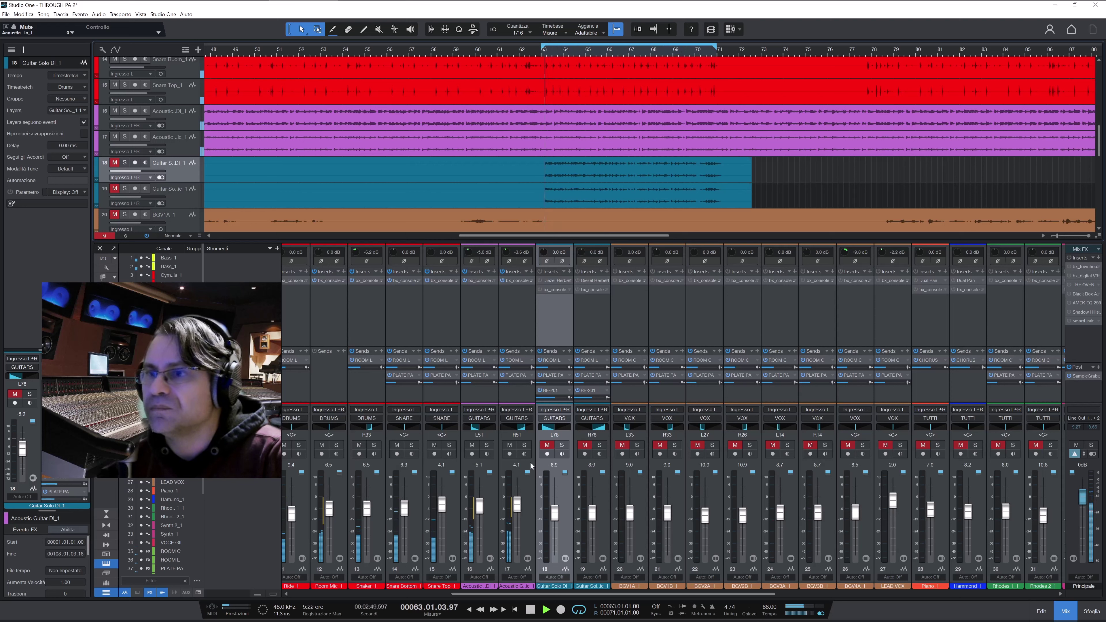
Unmute and solo the Guitar Solo DI channel, and activate its Diezel Herbert amp while listening to the loop.
click(547, 445)
click(562, 444)
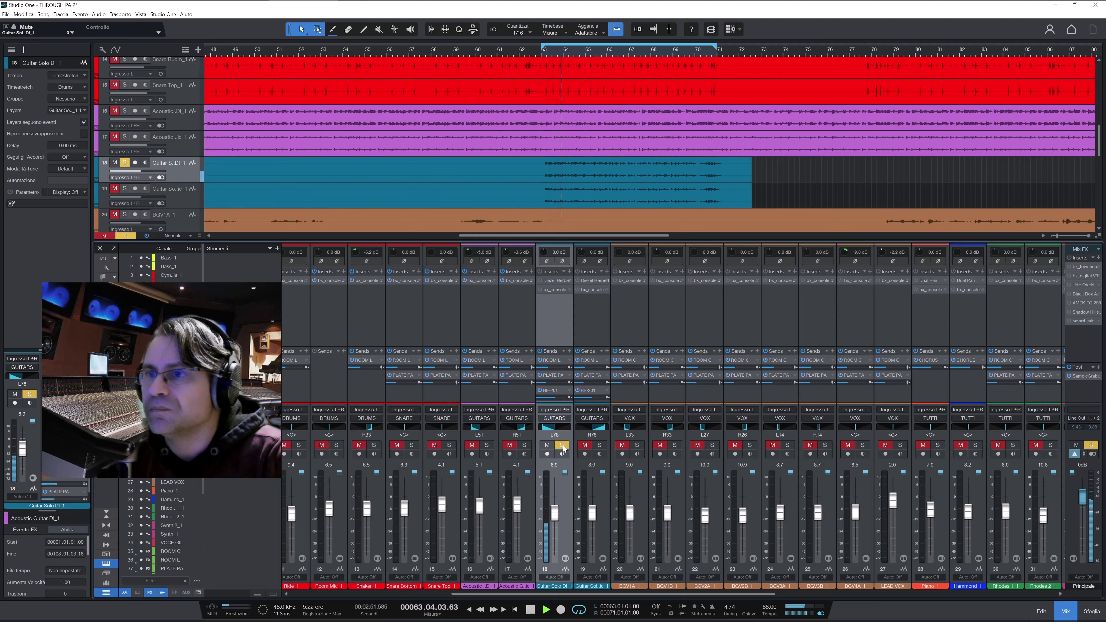
click(555, 281)
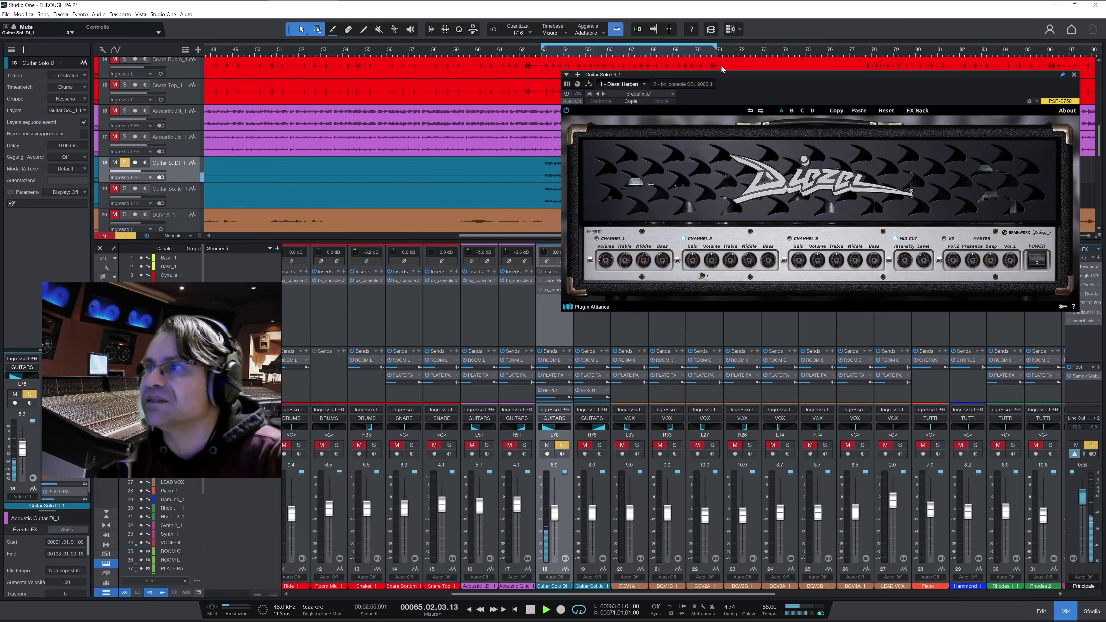
drag(745, 75, 585, 56)
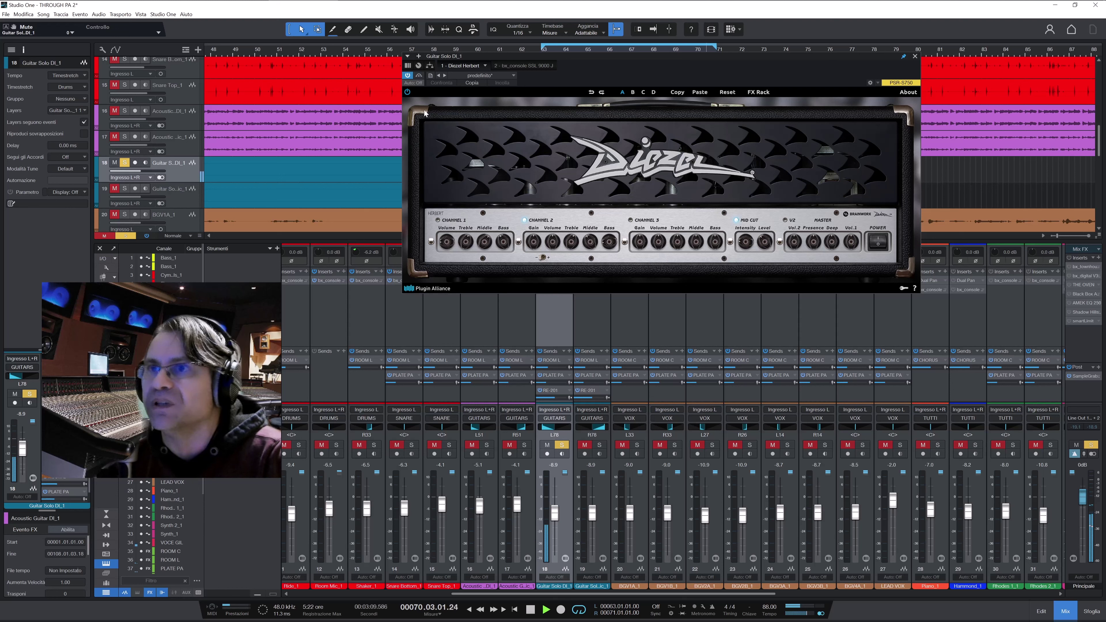
click(421, 77)
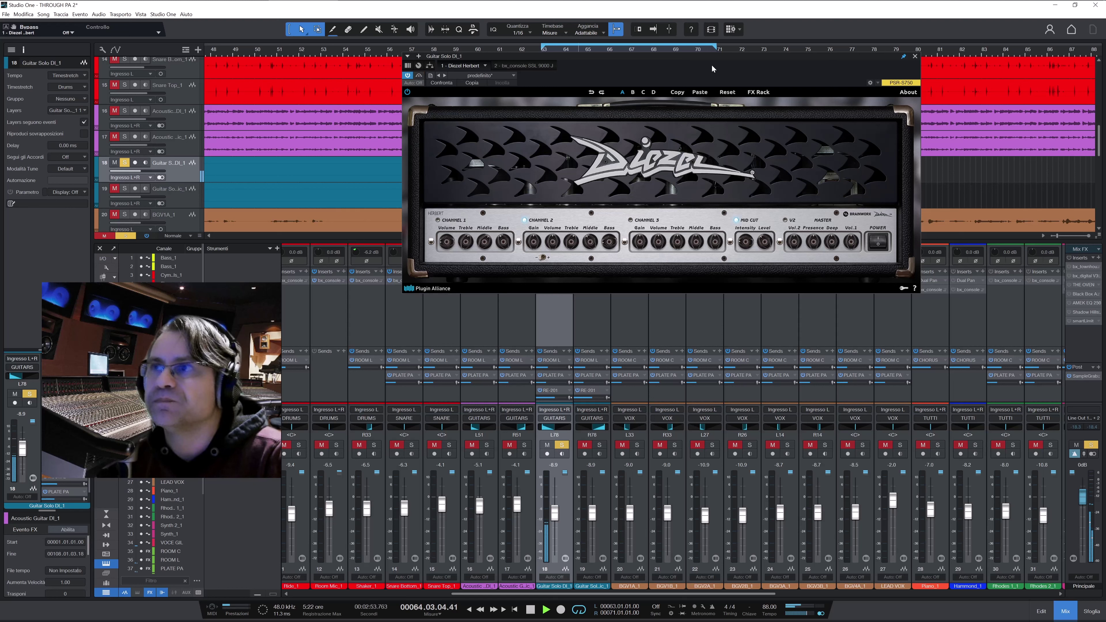
click(916, 57)
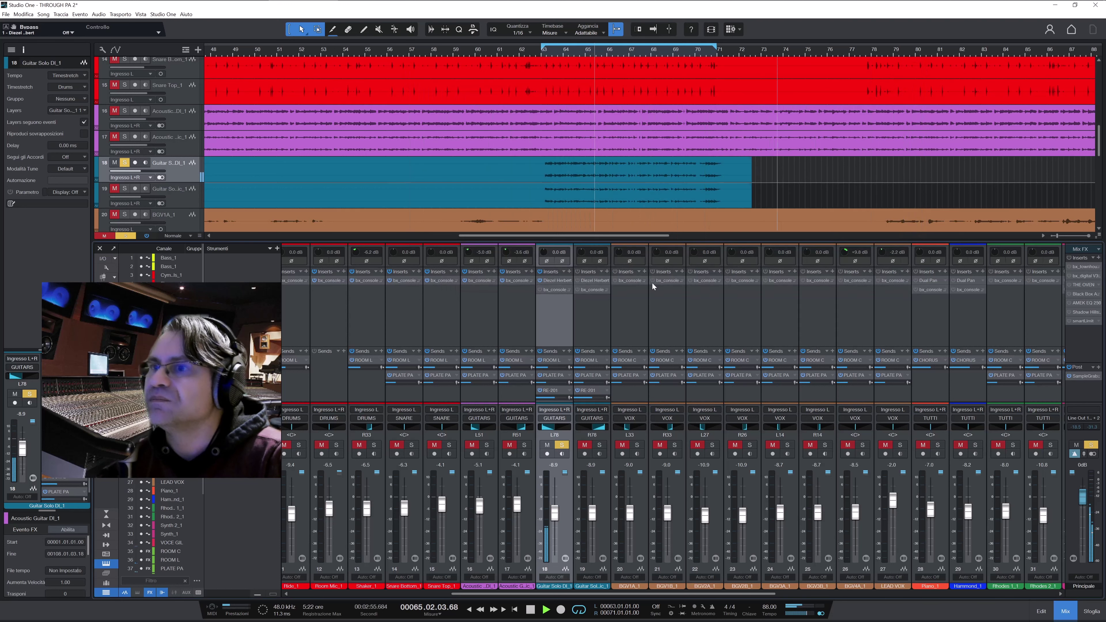
In the RE-201 send's Delay Tape-201, set the Mode Selector to 3 and raise the left repeat rate slightly.
click(556, 393)
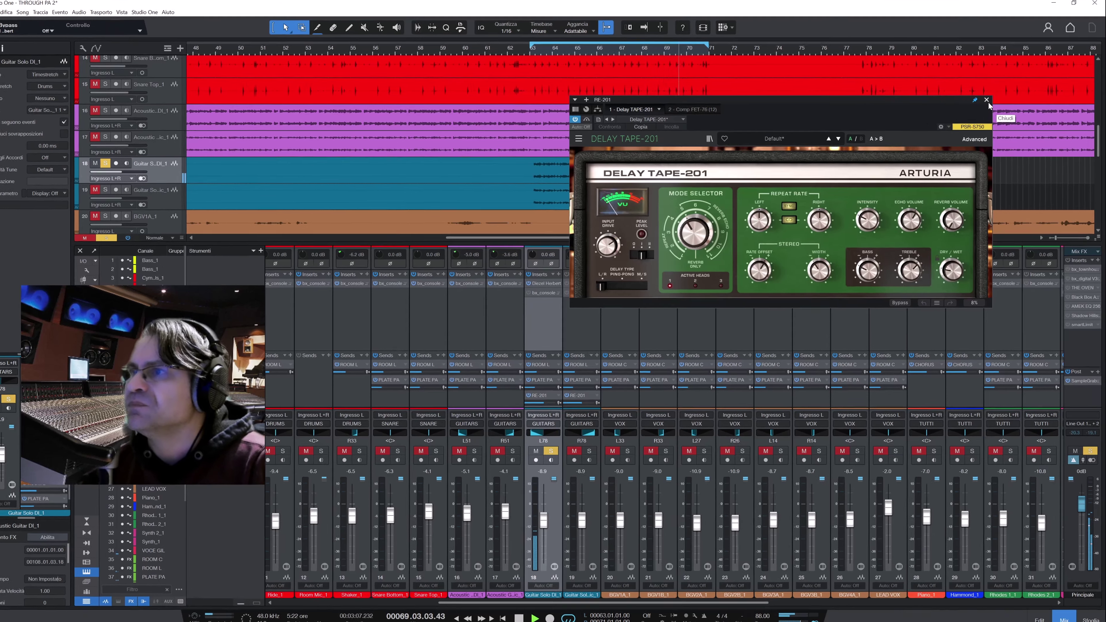
click(987, 100)
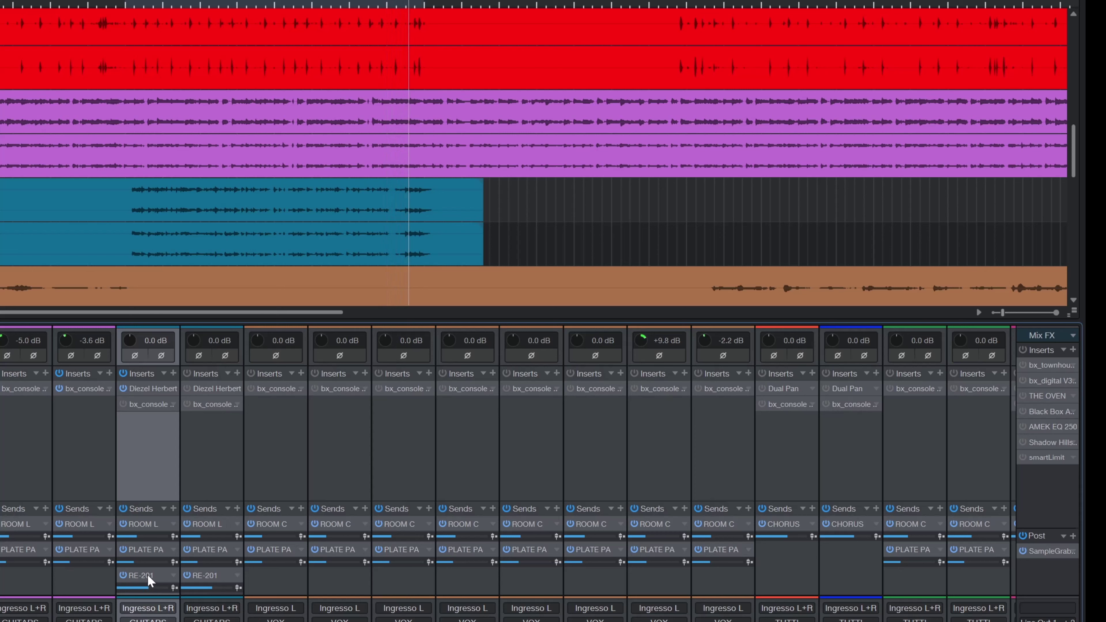
click(147, 574)
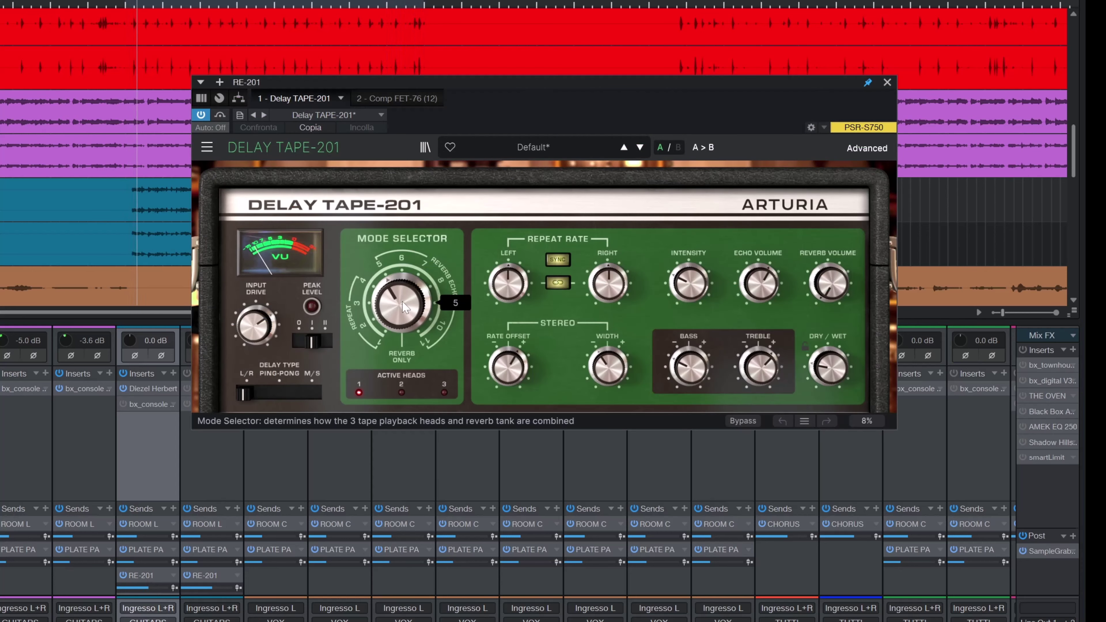
scroll(402, 302, down, 2)
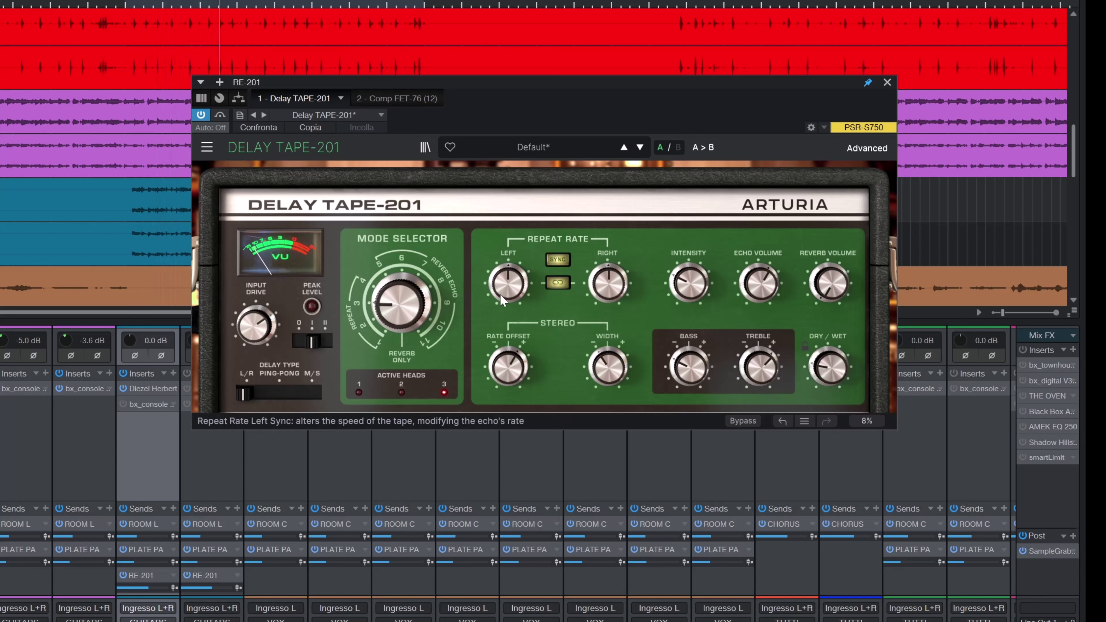
mouse_move(508, 283)
drag(508, 283, 513, 298)
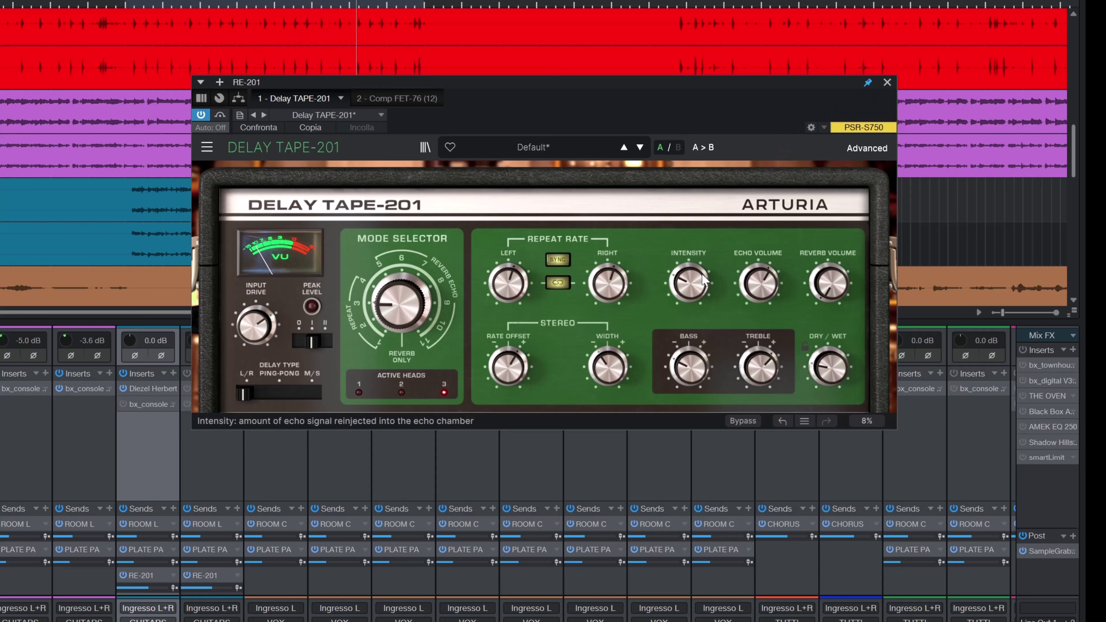
Try the Delay Tape-201's Treble at 1.00 and return it to its previous setting.
mouse_move(703, 281)
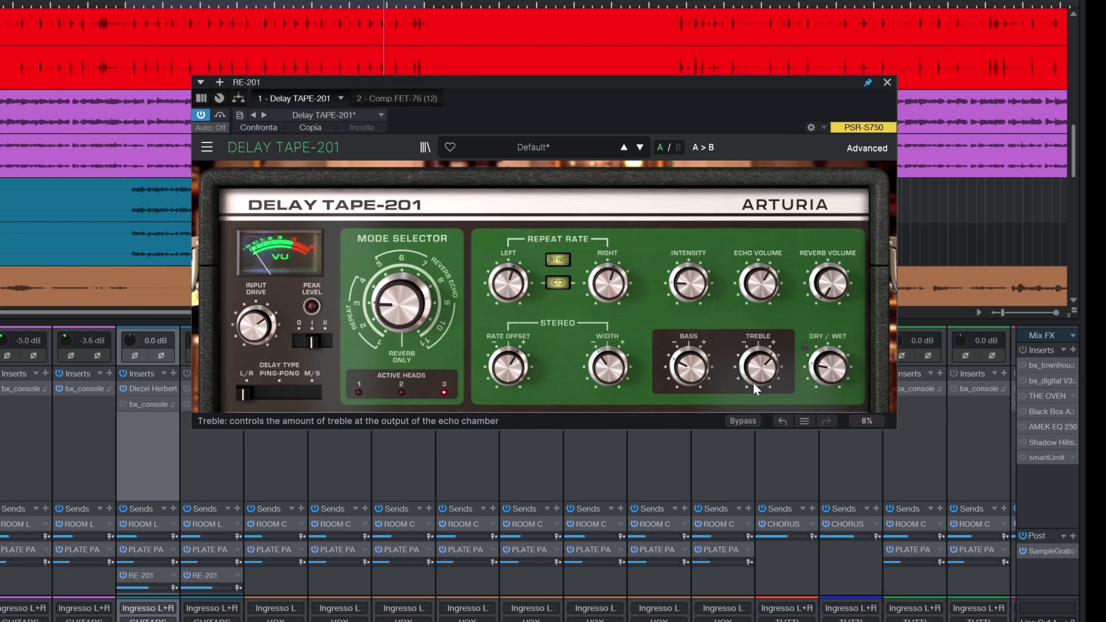
drag(759, 368, 760, 386)
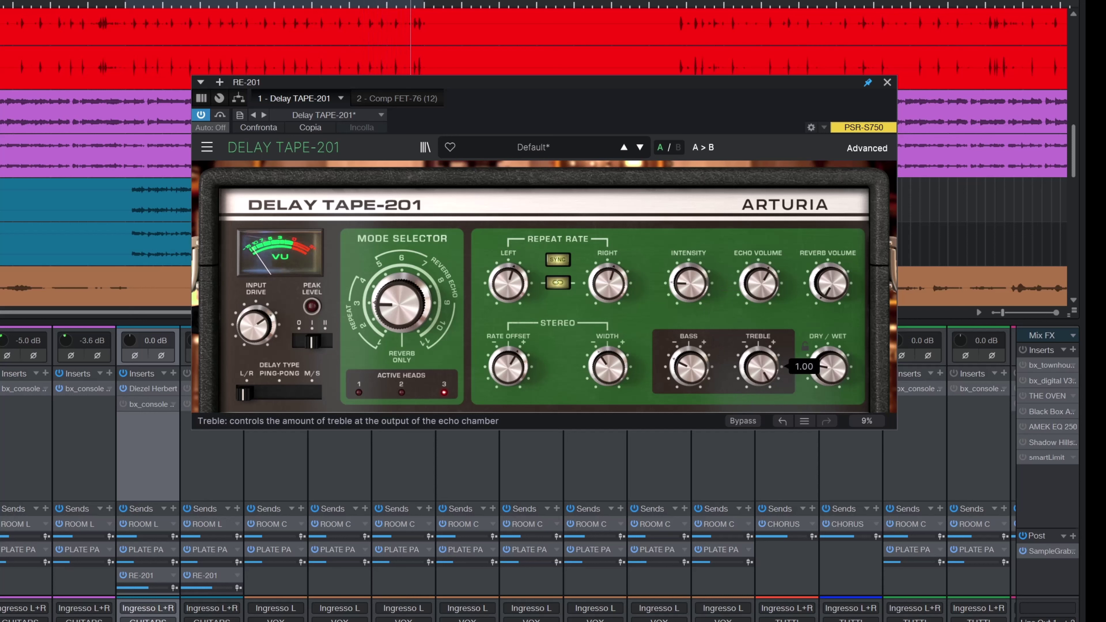
mouse_move(699, 370)
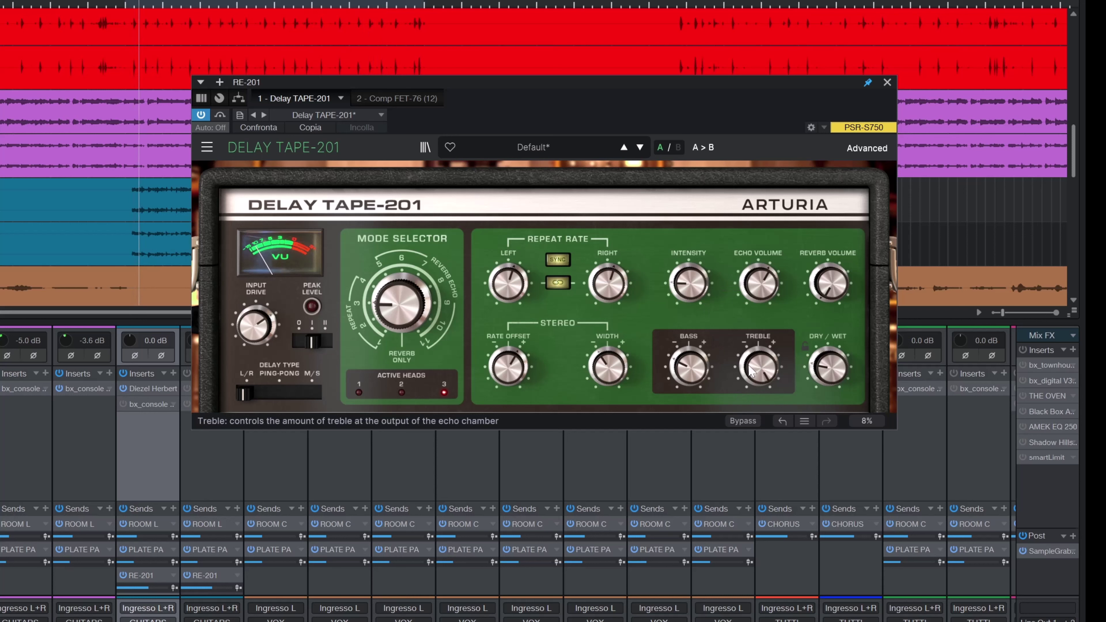
drag(758, 368, 758, 354)
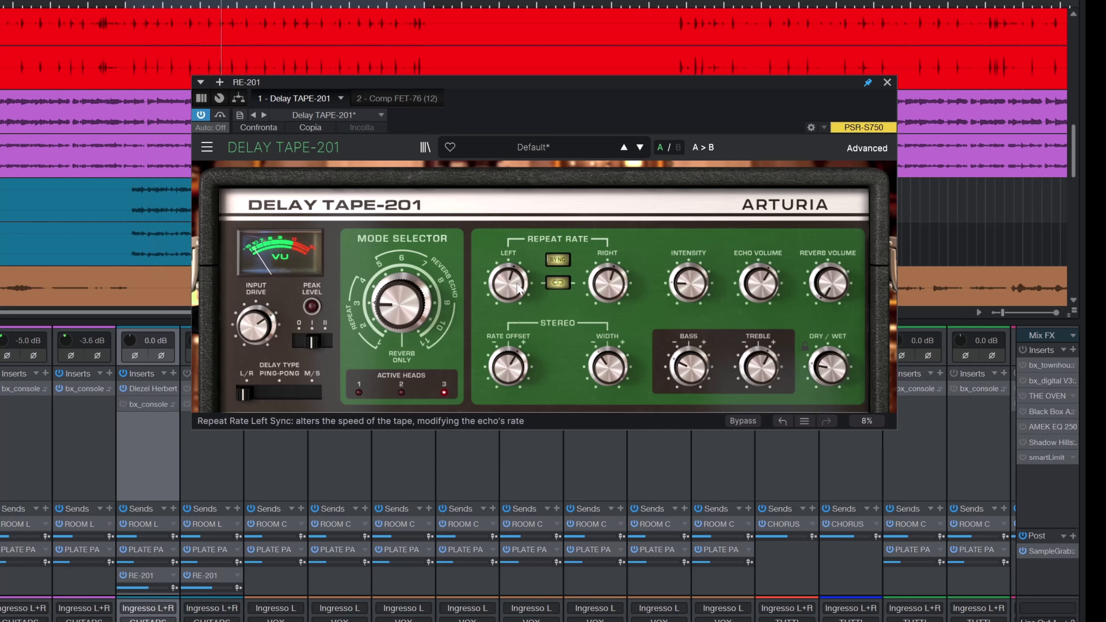
Try Mode Selector position 4 on the Delay Tape-201, settle on position 5, and close the plug-in.
scroll(418, 313, up, 1)
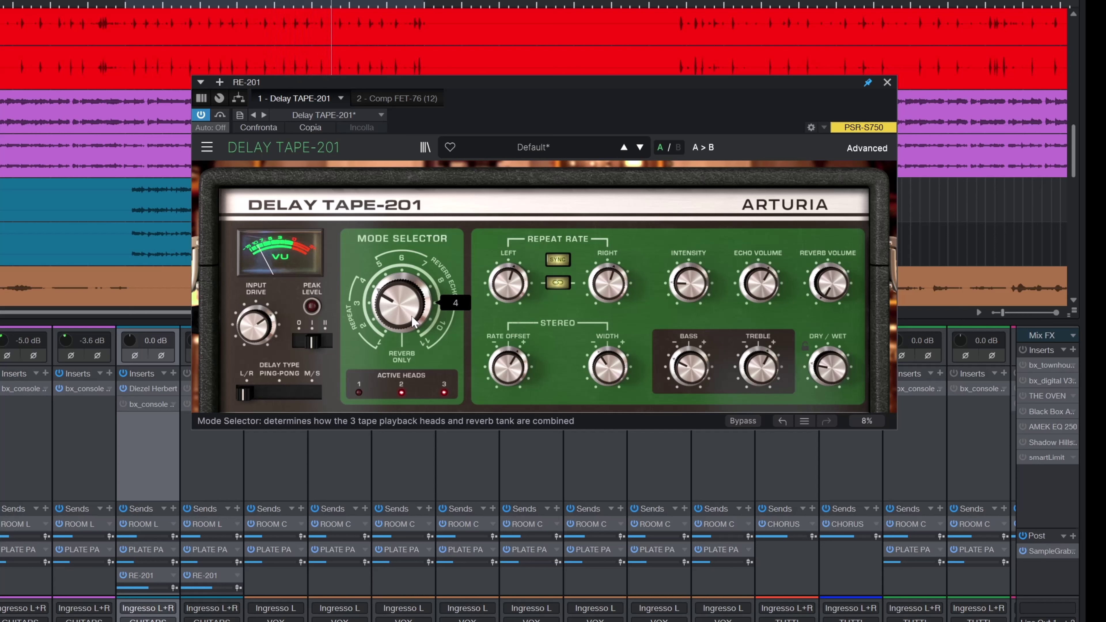
drag(412, 314, 411, 314)
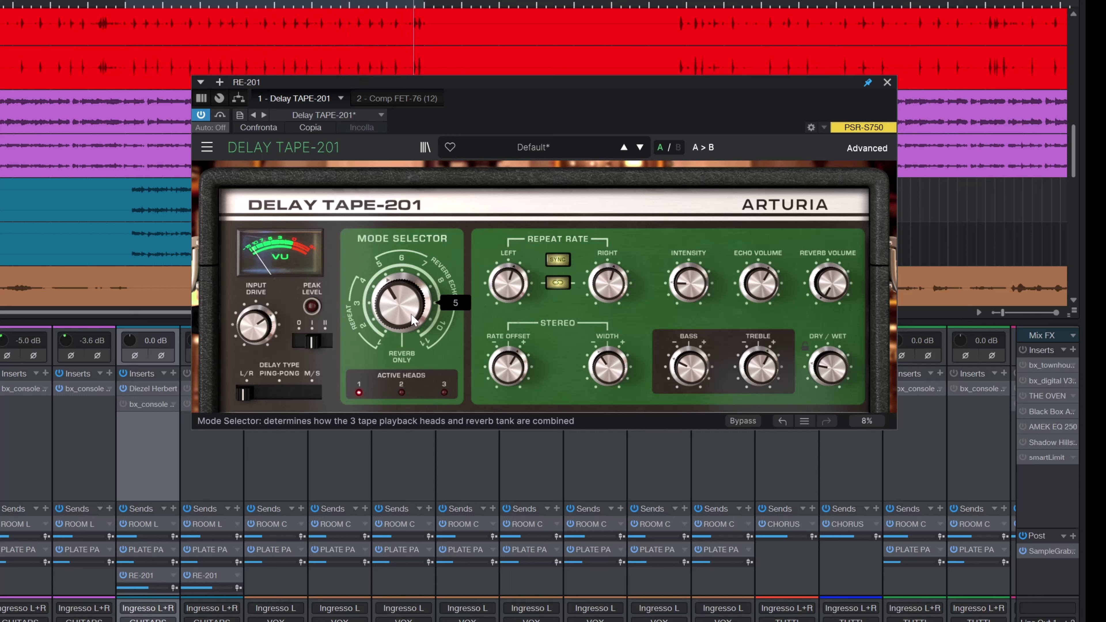
drag(470, 87, 482, 93)
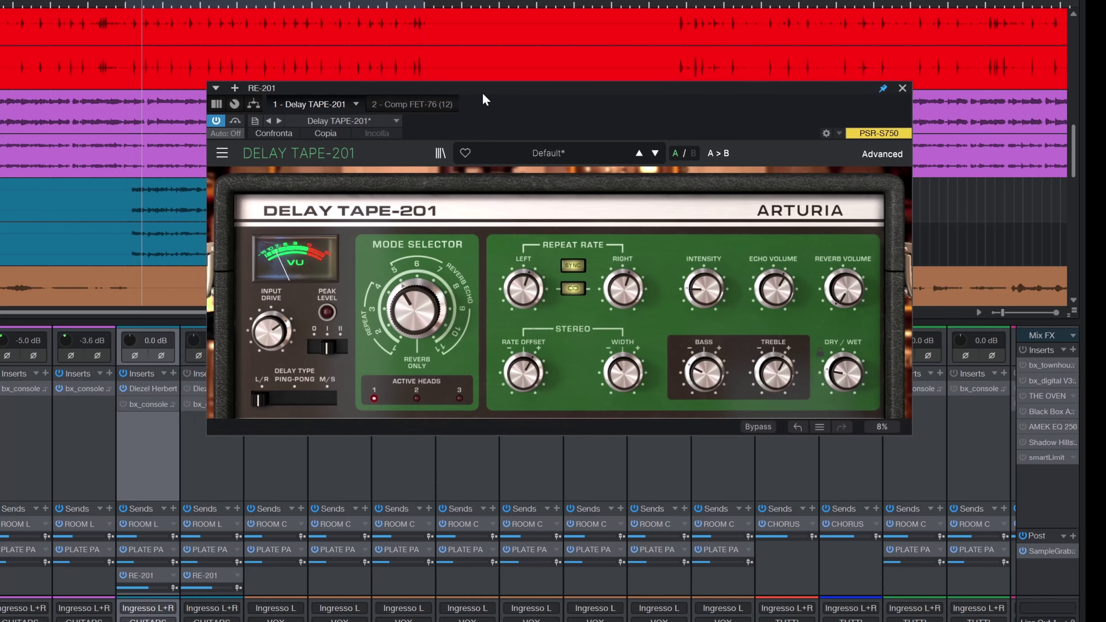
click(900, 89)
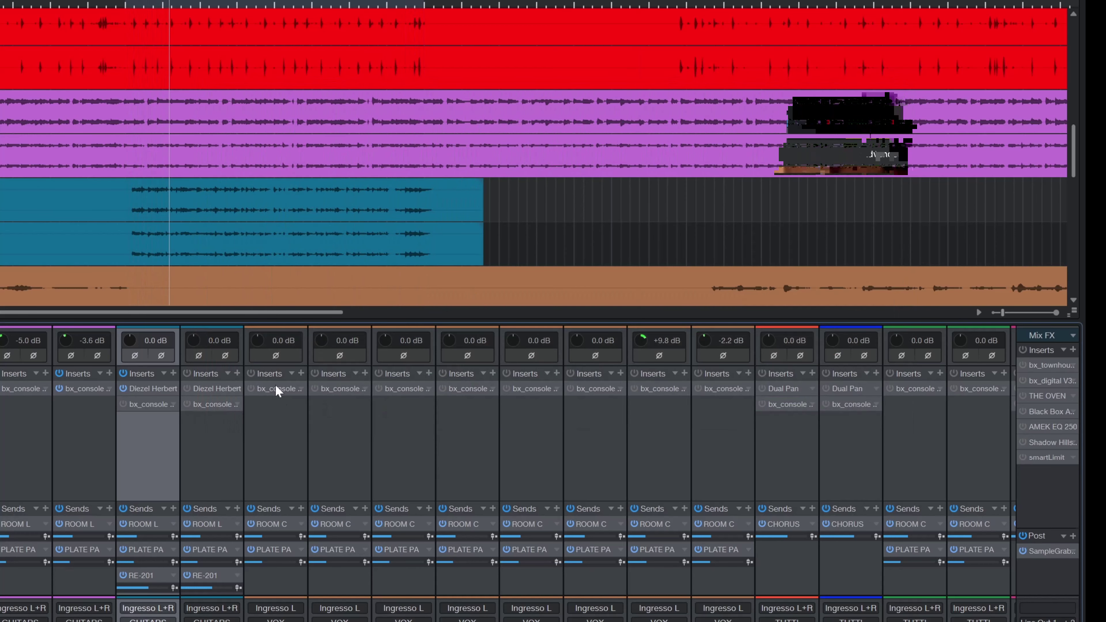
Activate bx_console SSL 9000 J on the Guitar Solo DI channel, and try its HPF and LPF filters off and on again.
click(153, 409)
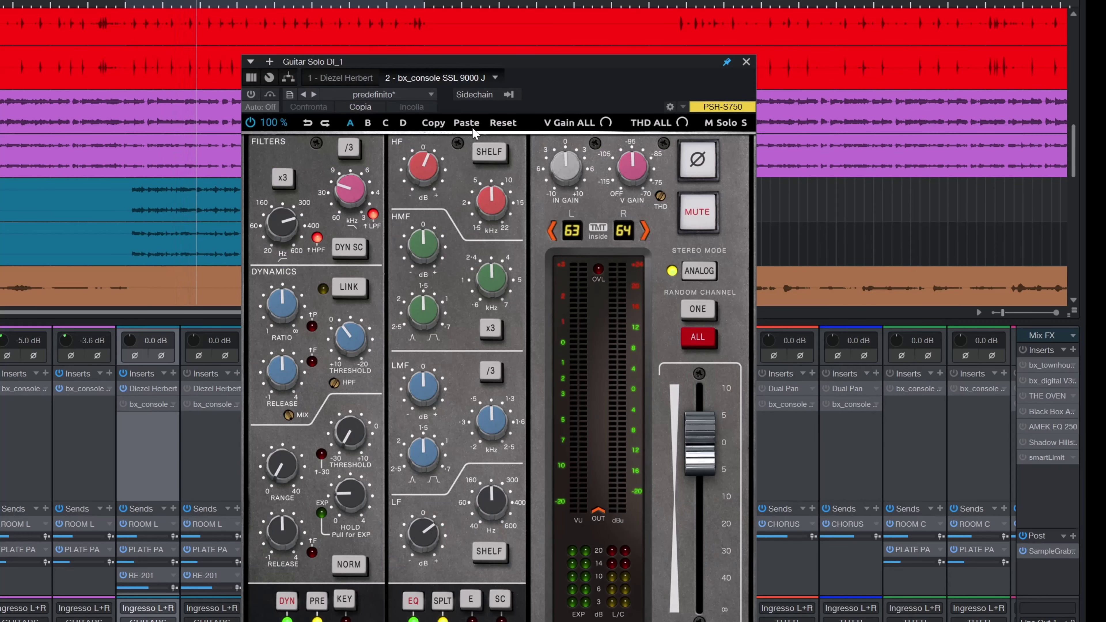
click(252, 94)
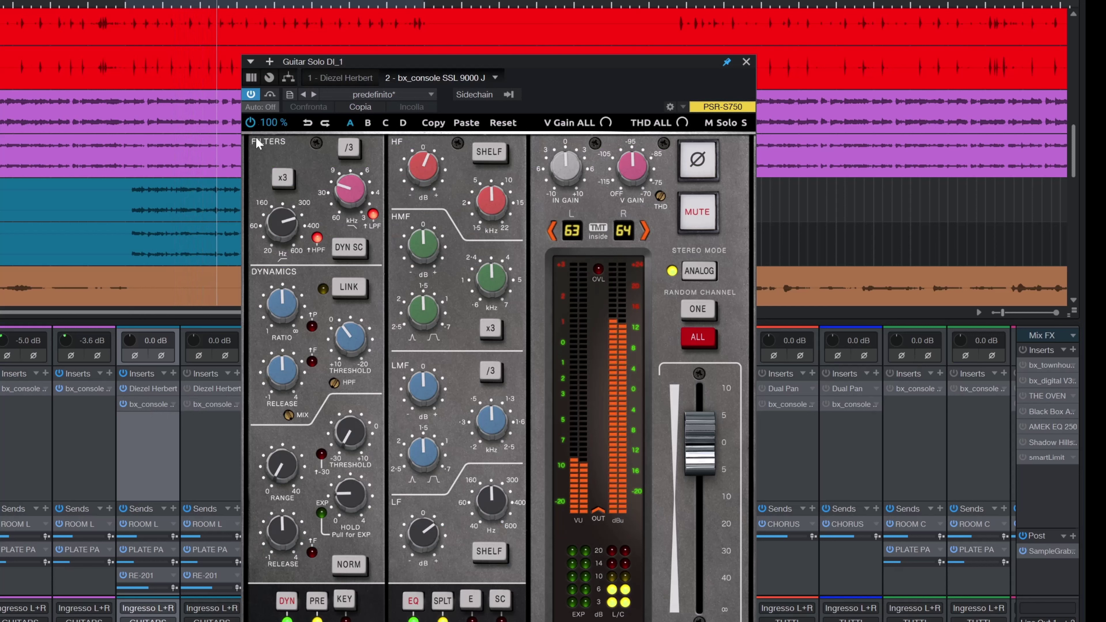
click(290, 228)
click(316, 236)
click(316, 238)
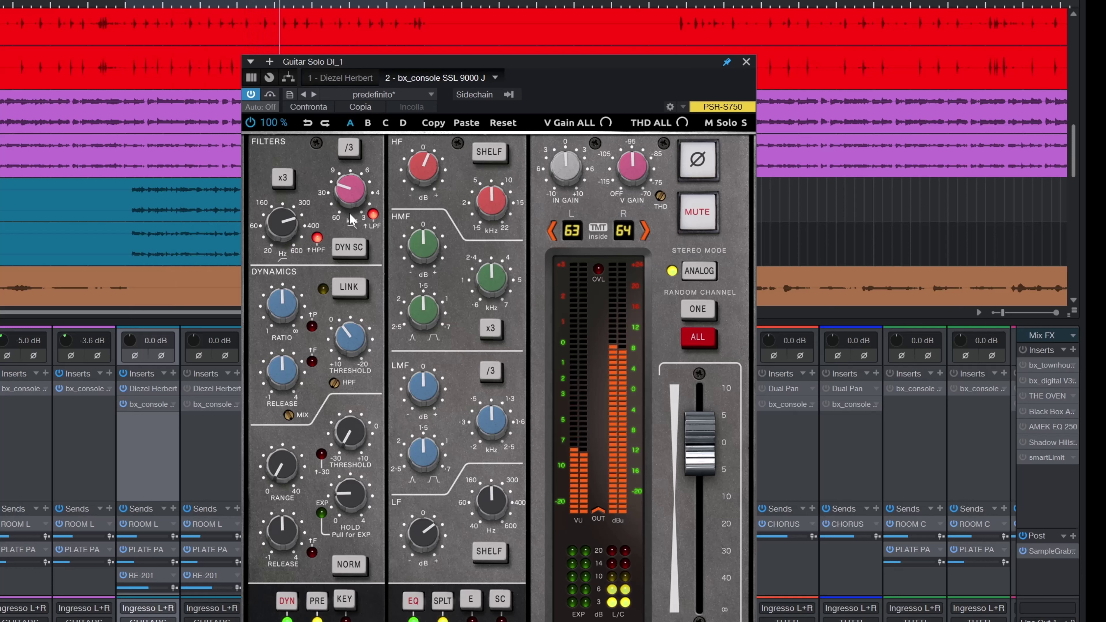
click(373, 213)
click(372, 214)
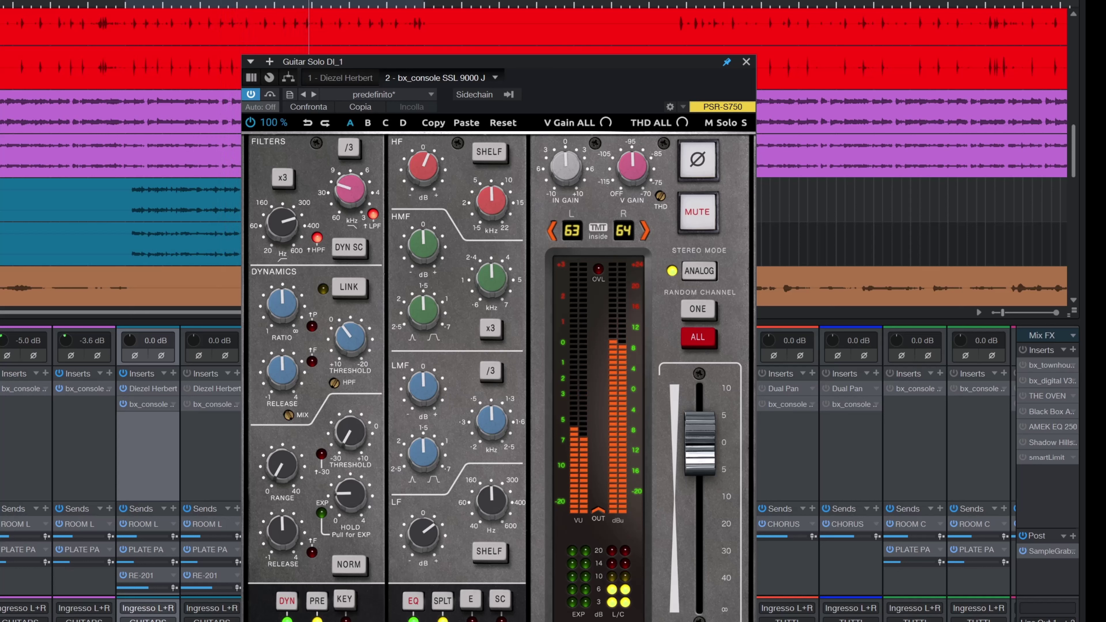
Compare the Guitar Solo DI sound with bx_console SSL 9000 J bypassed and active, and close the plug-in.
click(270, 94)
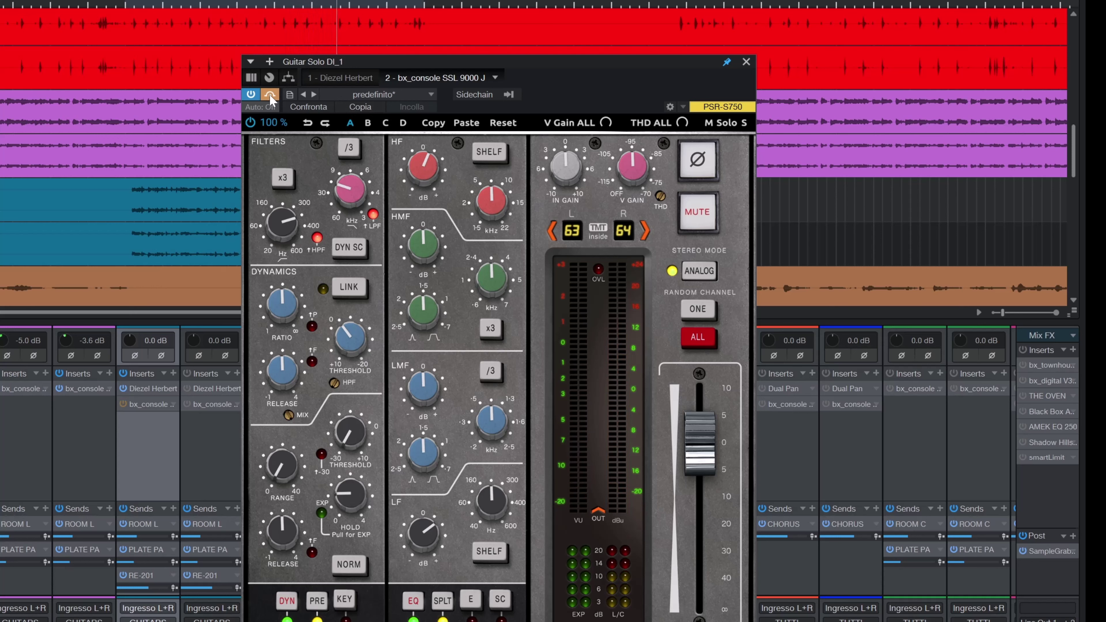
click(269, 95)
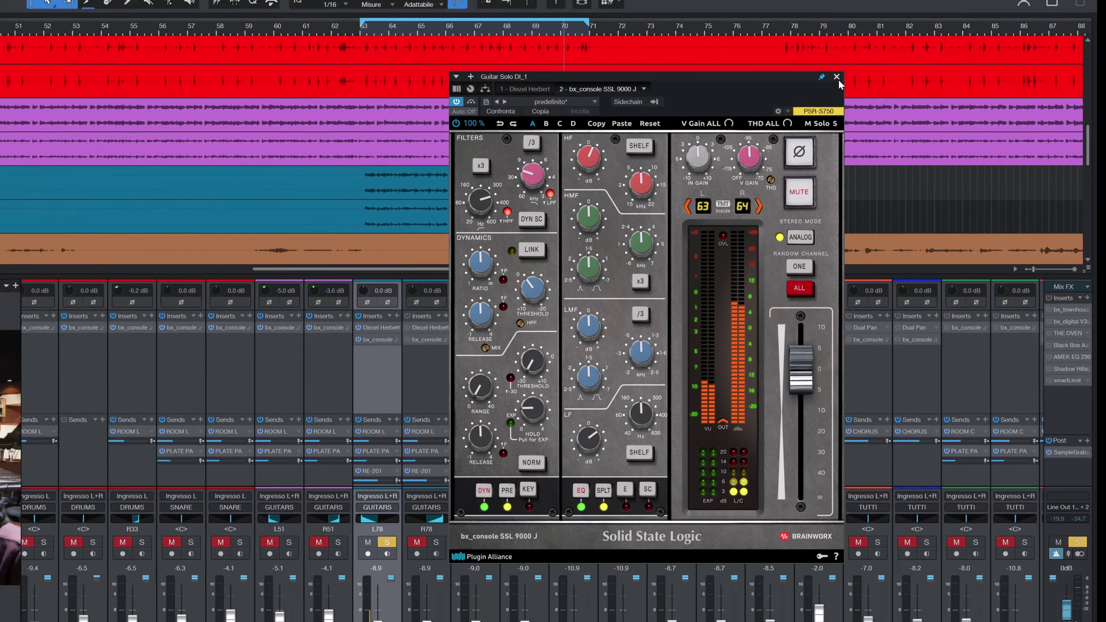
click(746, 62)
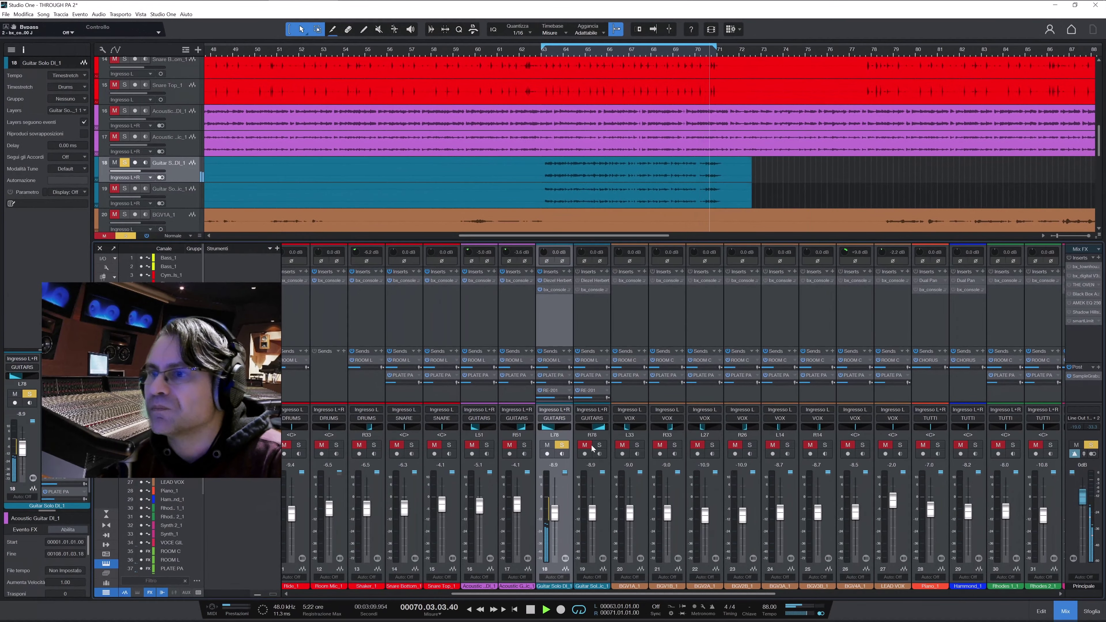
Unmute and solo the Guitar Solo Mic channel, and unsolo and mute Guitar Solo DI.
click(584, 445)
click(599, 445)
click(562, 445)
click(547, 445)
click(603, 493)
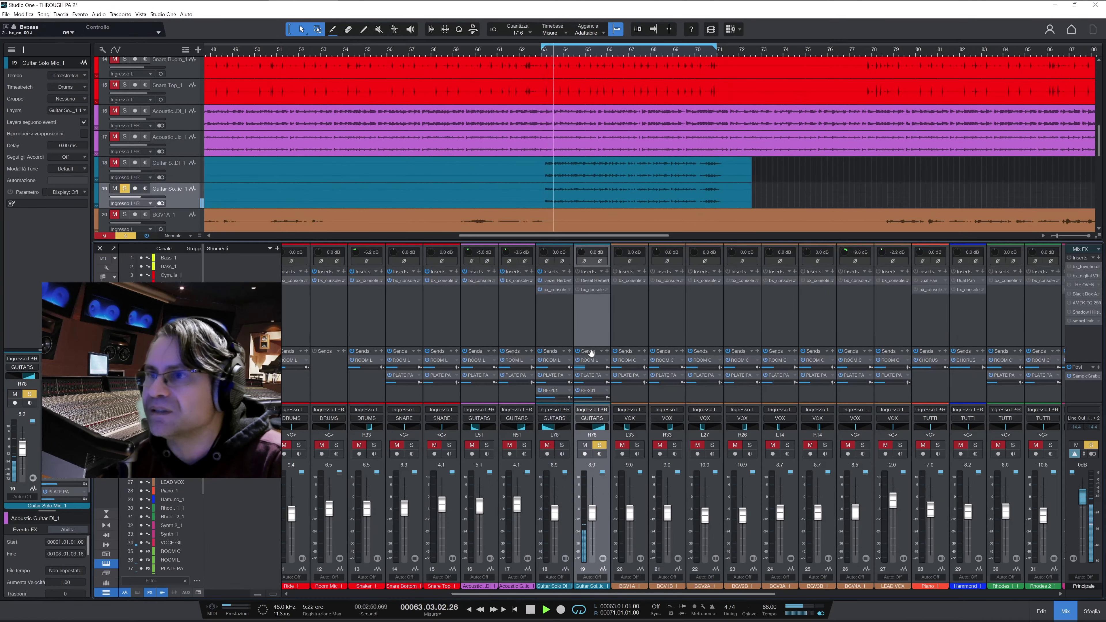
Activate the Diezel Herbert amp on the Guitar Solo Mic channel while listening to the loop, and close the plug-in.
click(592, 281)
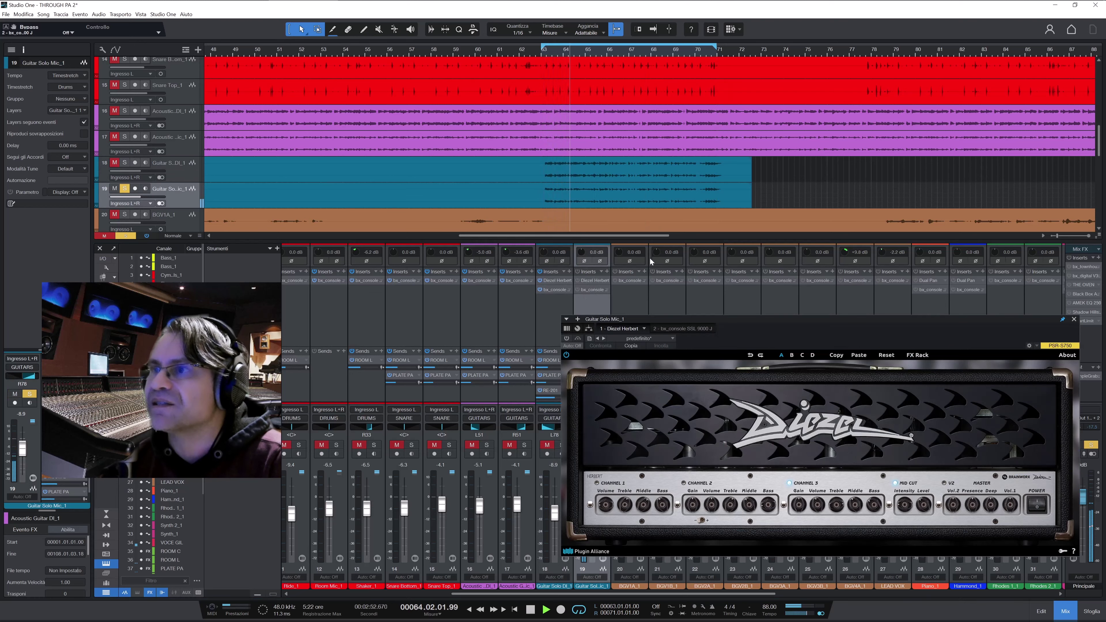
drag(692, 319, 602, 45)
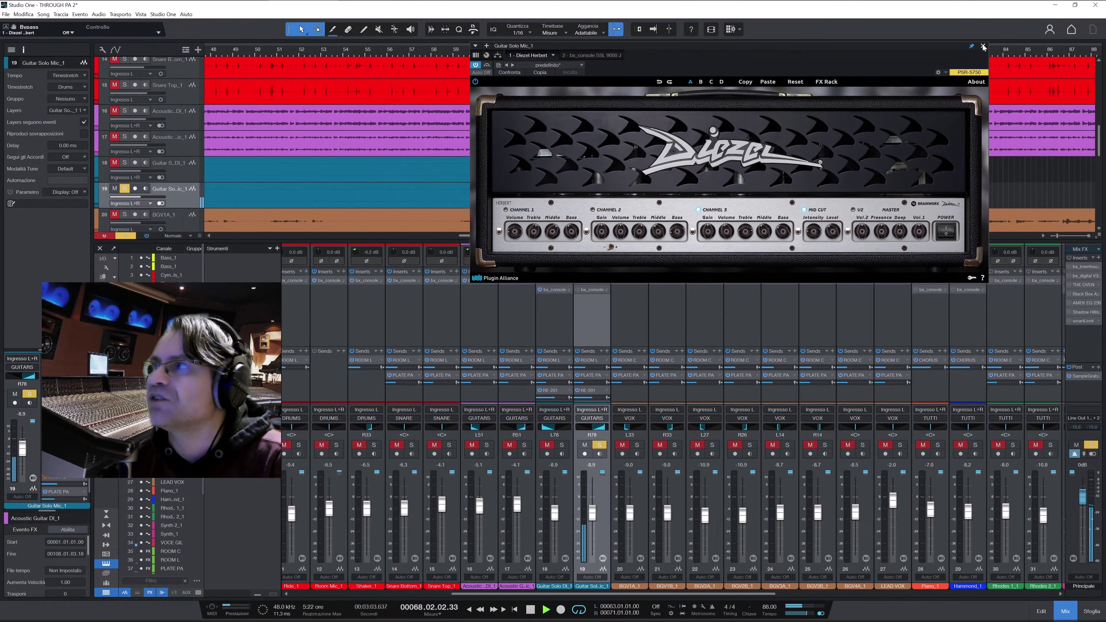
click(983, 46)
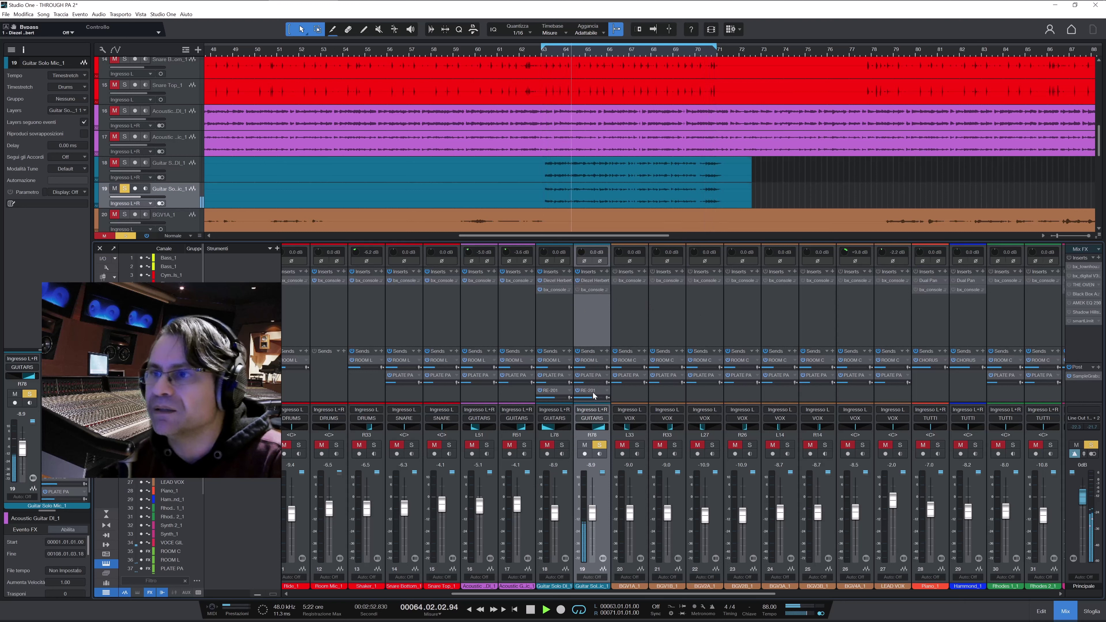
Listen to both Guitar Solo channels soloed together and unsoloed in the mix, and return to soloing Guitar Solo Mic alone.
click(561, 444)
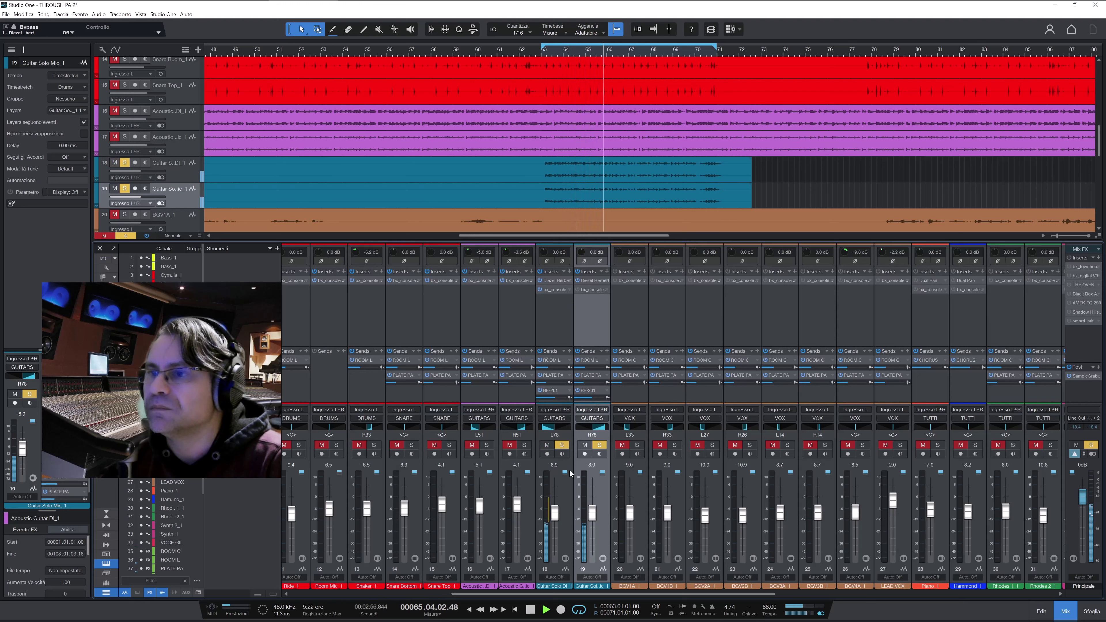
click(558, 334)
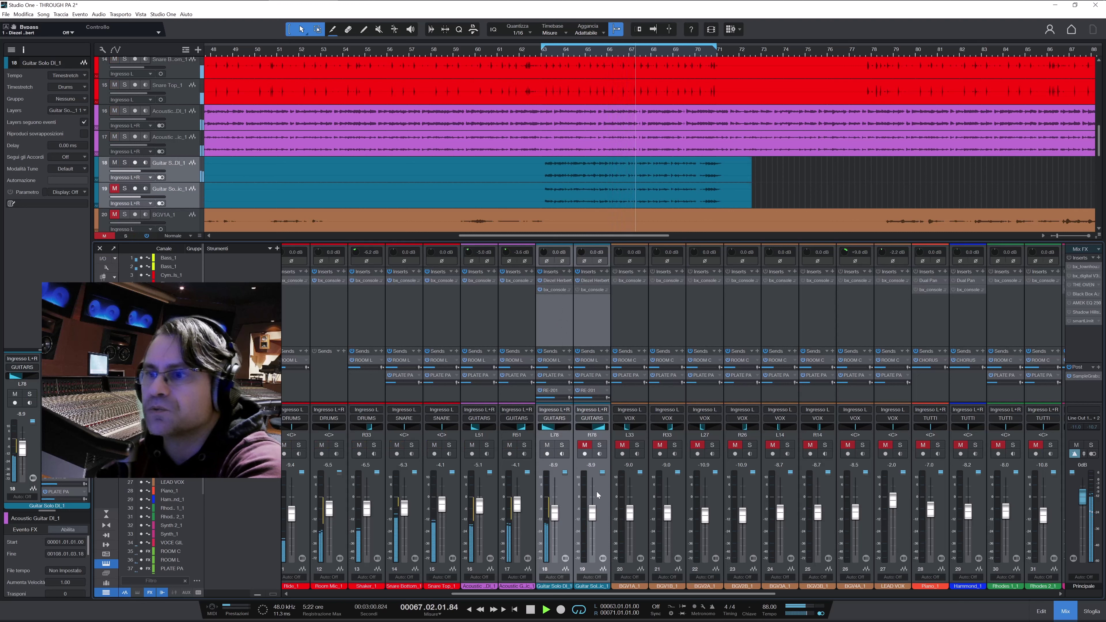
click(561, 444)
click(599, 444)
click(599, 444)
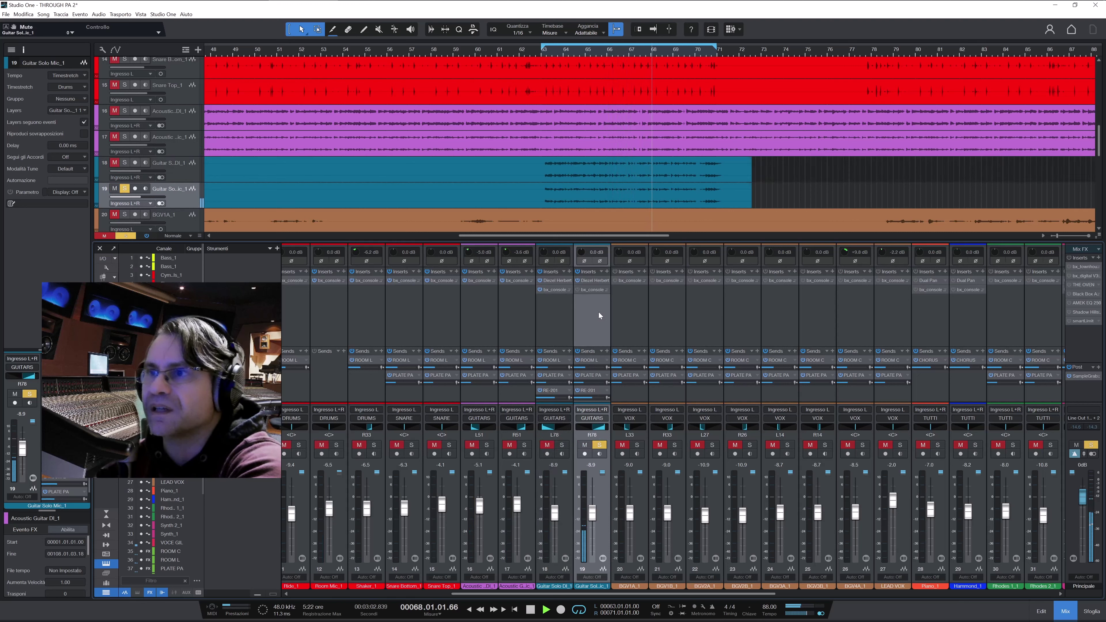
Open bx_console SSL 9000 J on the Guitar Solo Mic channel, try its HPF off and on, and activate the plug-in.
click(593, 289)
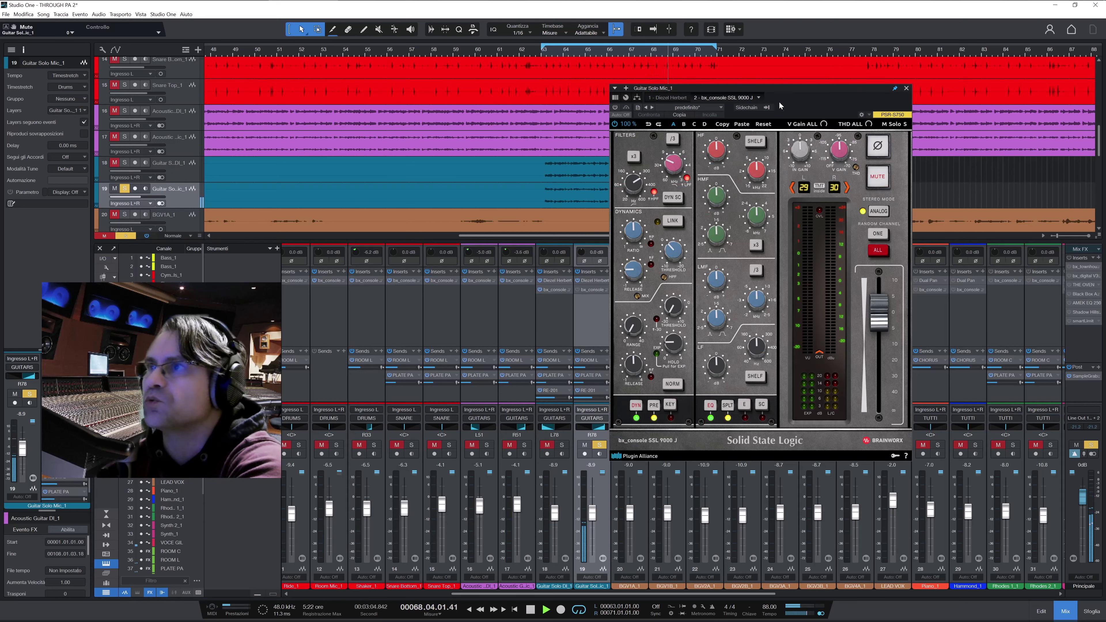
drag(771, 92, 817, 96)
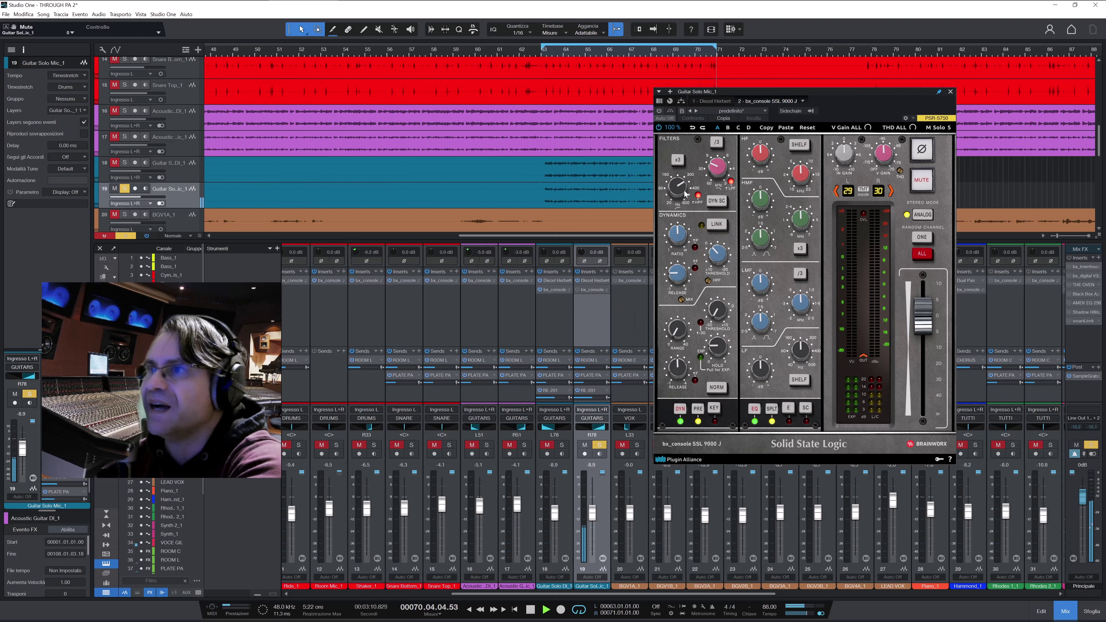
mouse_move(685, 194)
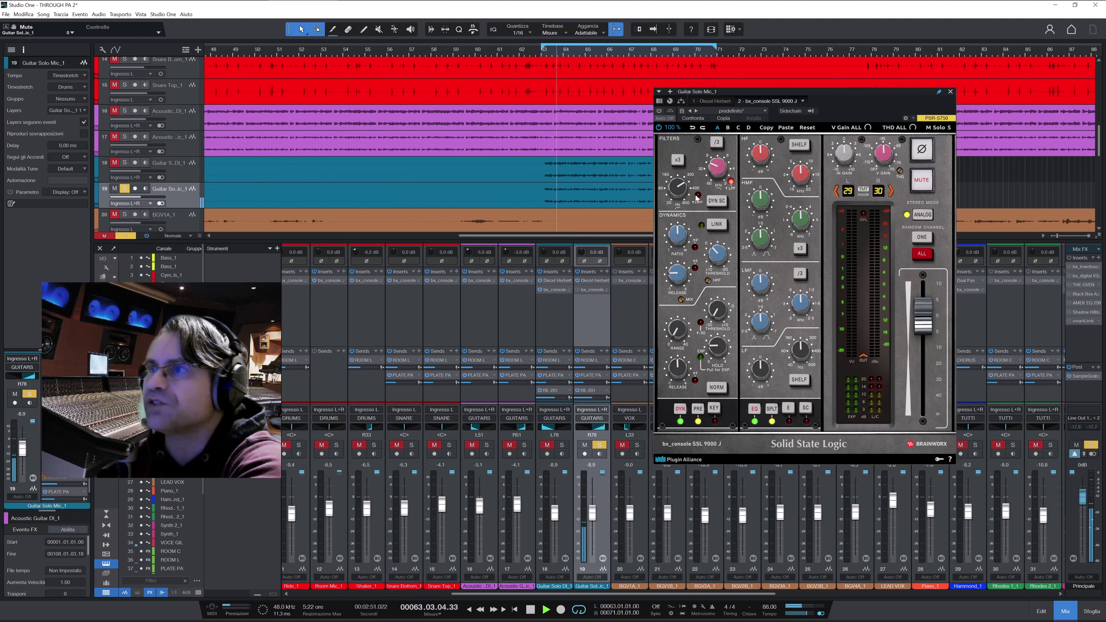
mouse_move(721, 173)
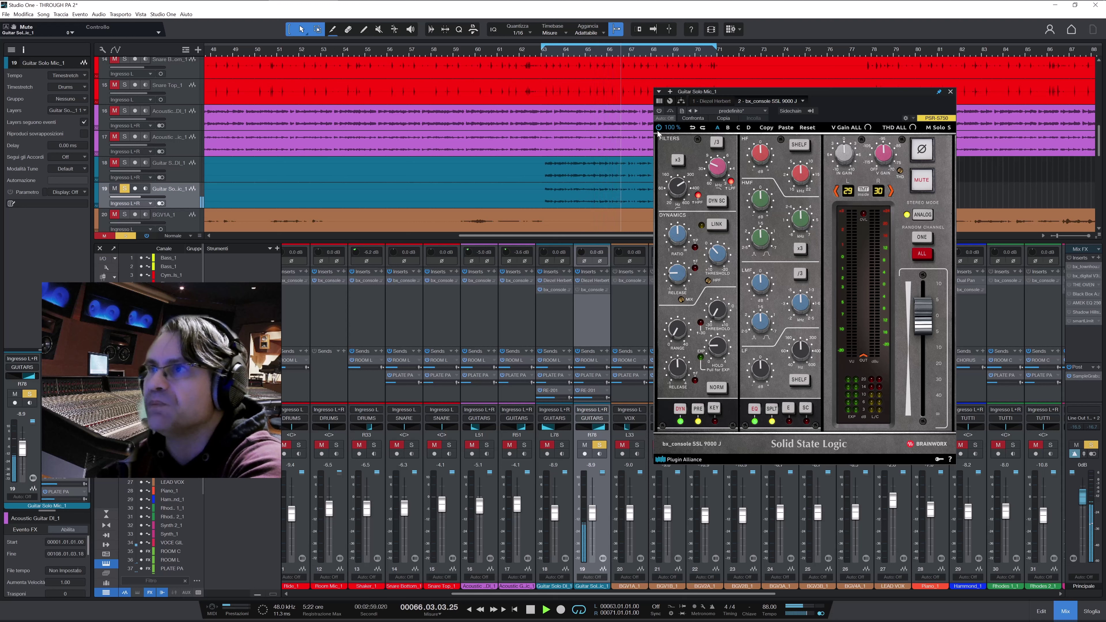
click(659, 111)
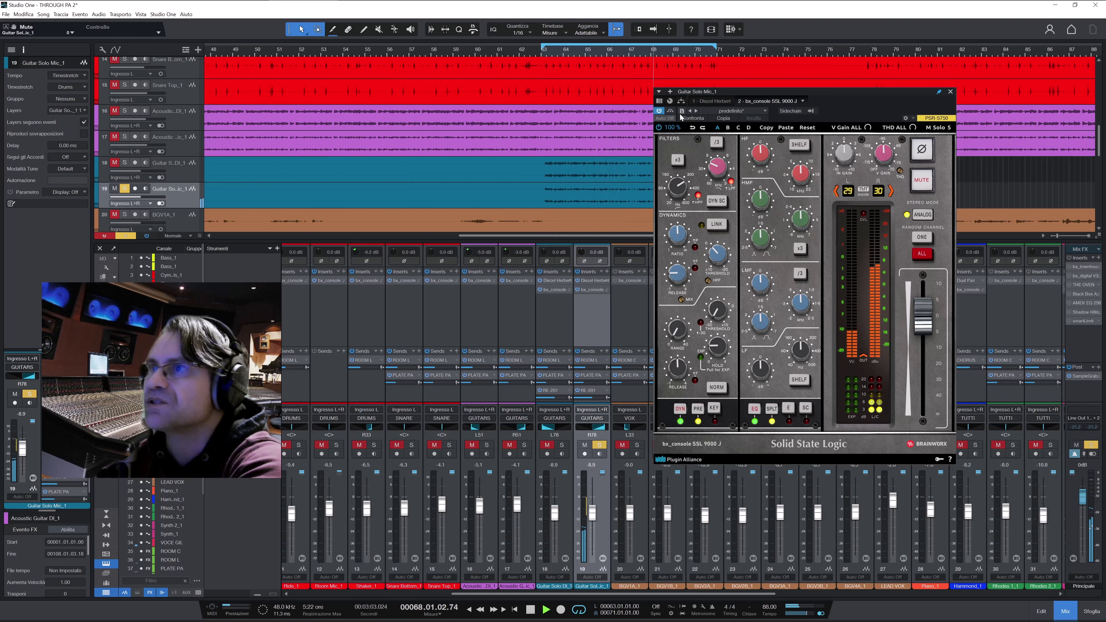
Compare the Guitar Solo Mic sound with bx_console SSL 9000 J bypassed and active, and close the plug-in.
click(671, 111)
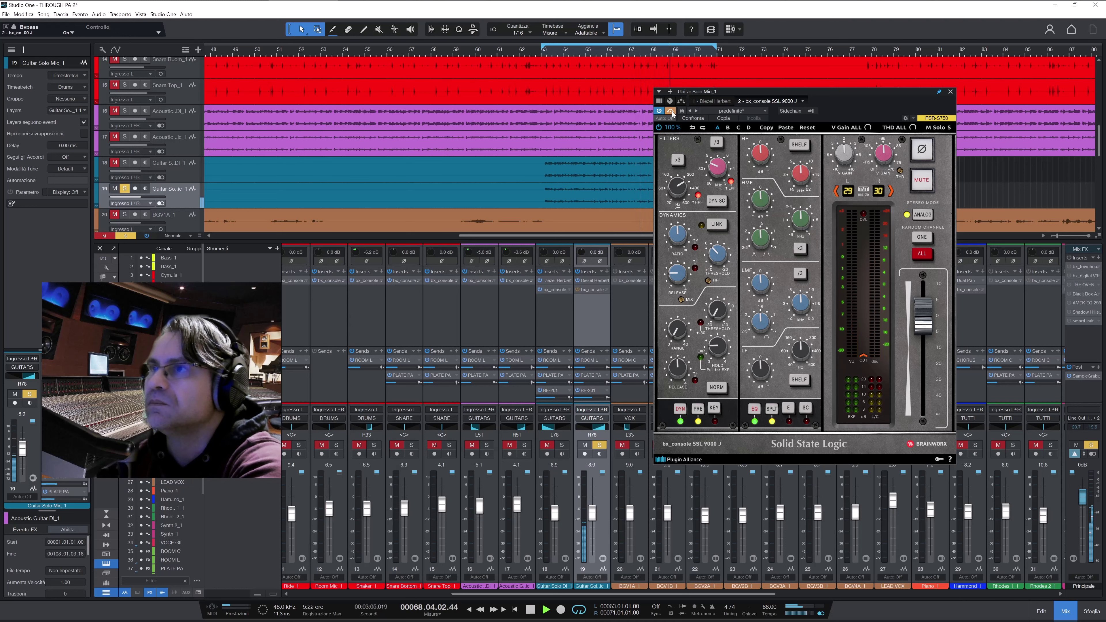
click(672, 111)
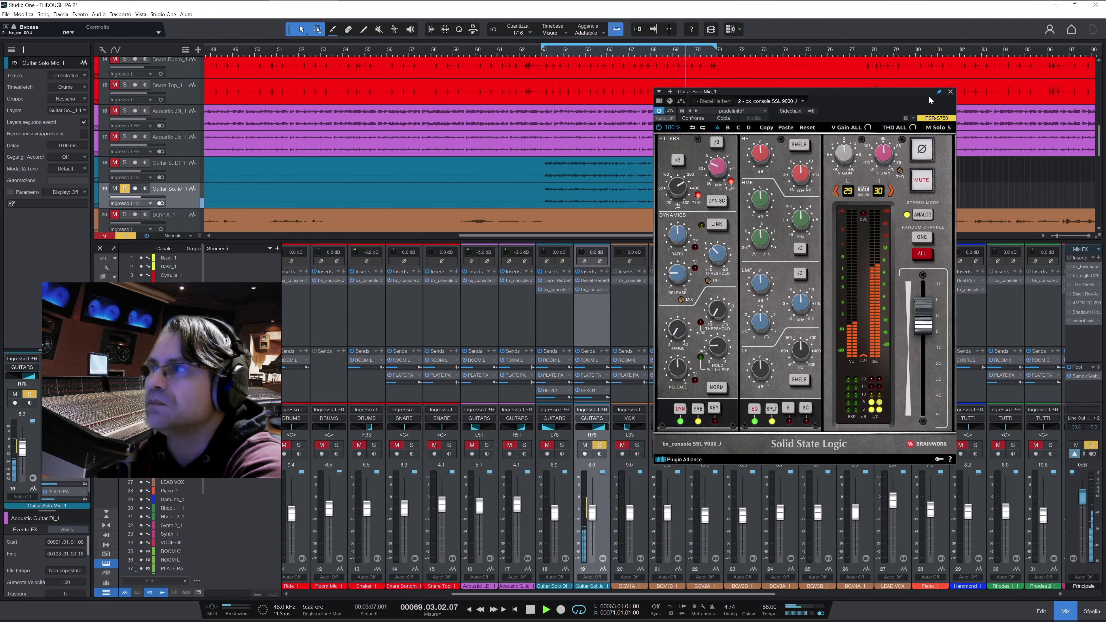
click(950, 91)
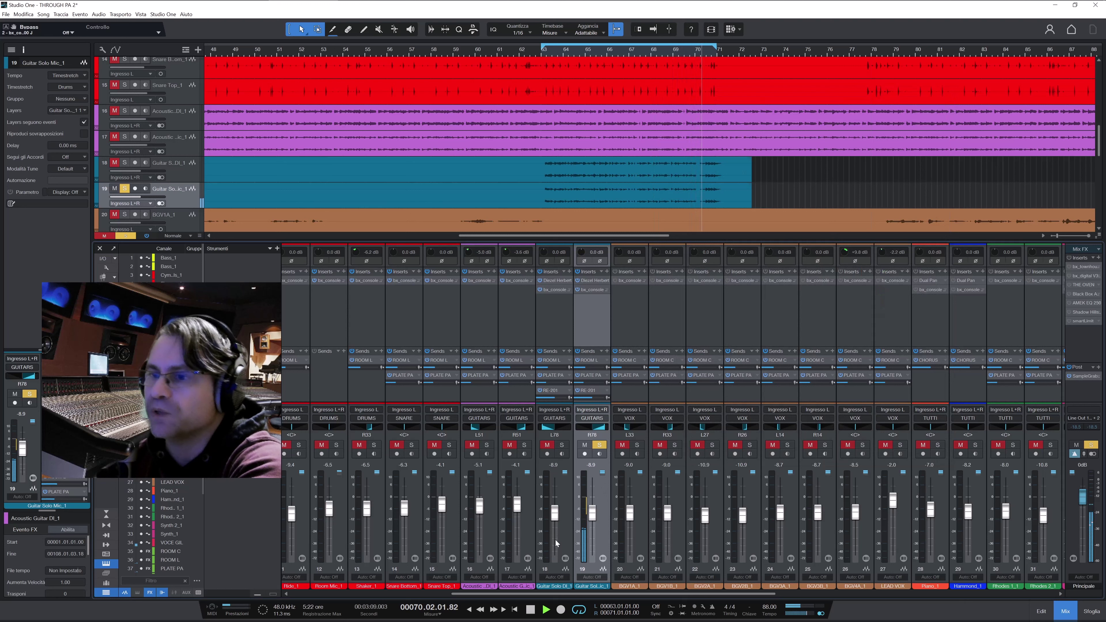
Solo both Guitar Solo channels, select them together, and compare their sound with all inserts bypassed and active.
click(563, 446)
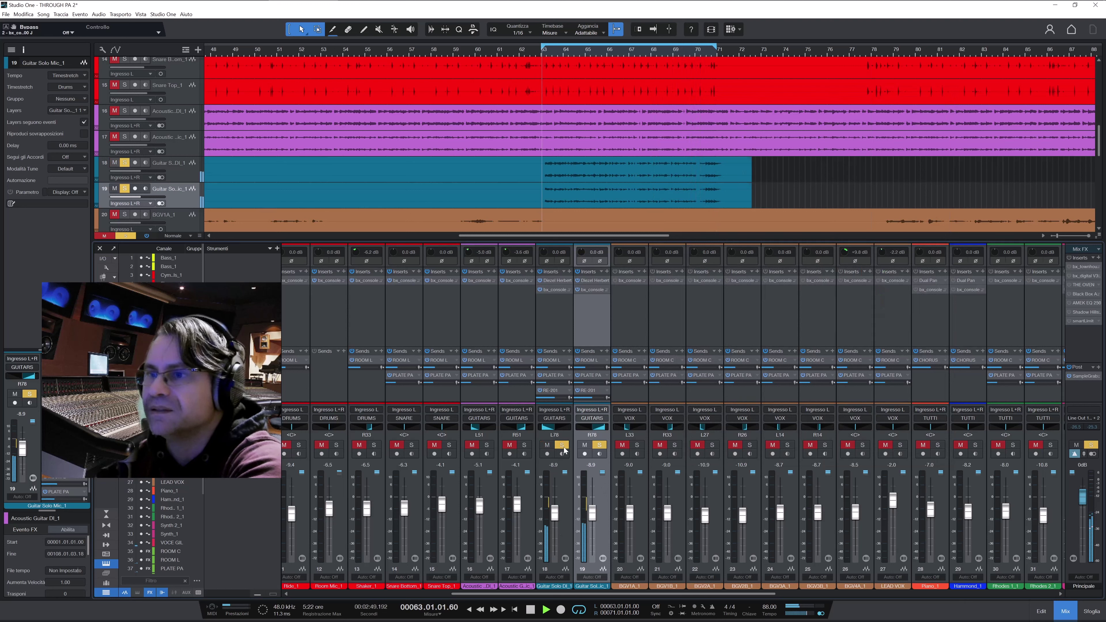
click(560, 331)
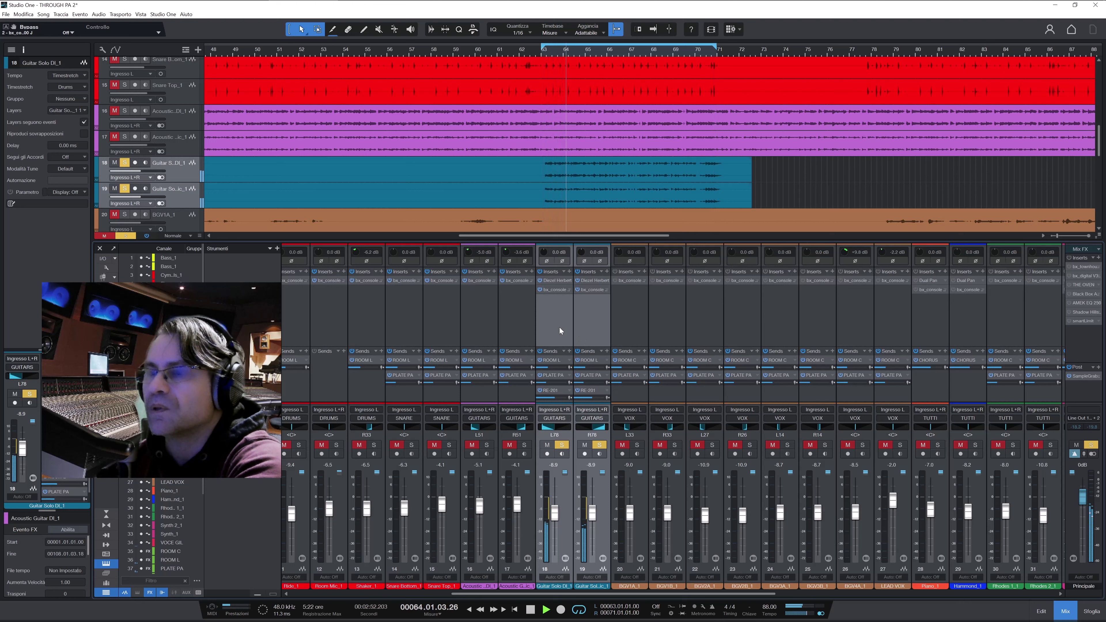
click(539, 273)
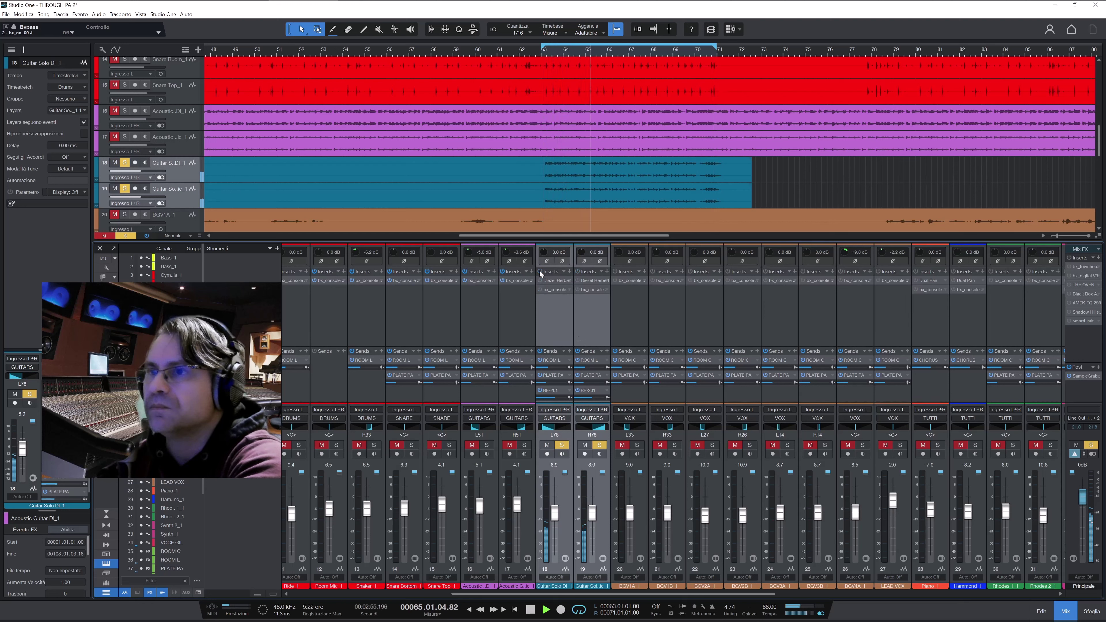
click(540, 273)
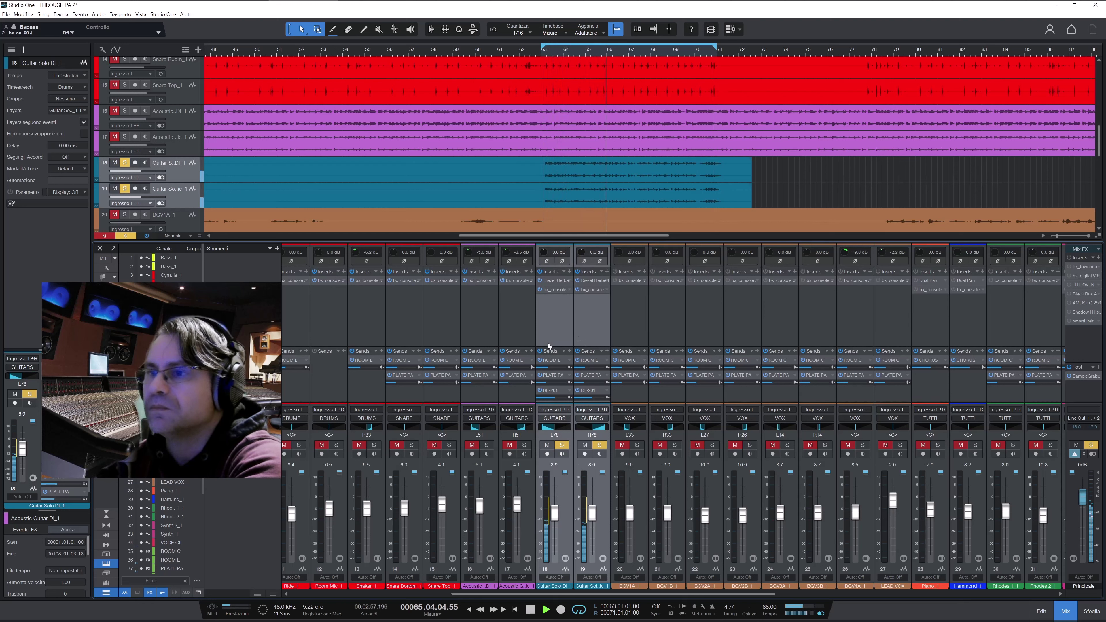
Unsolo both Guitar Solo channels to hear them in the mix, and save the song.
click(561, 445)
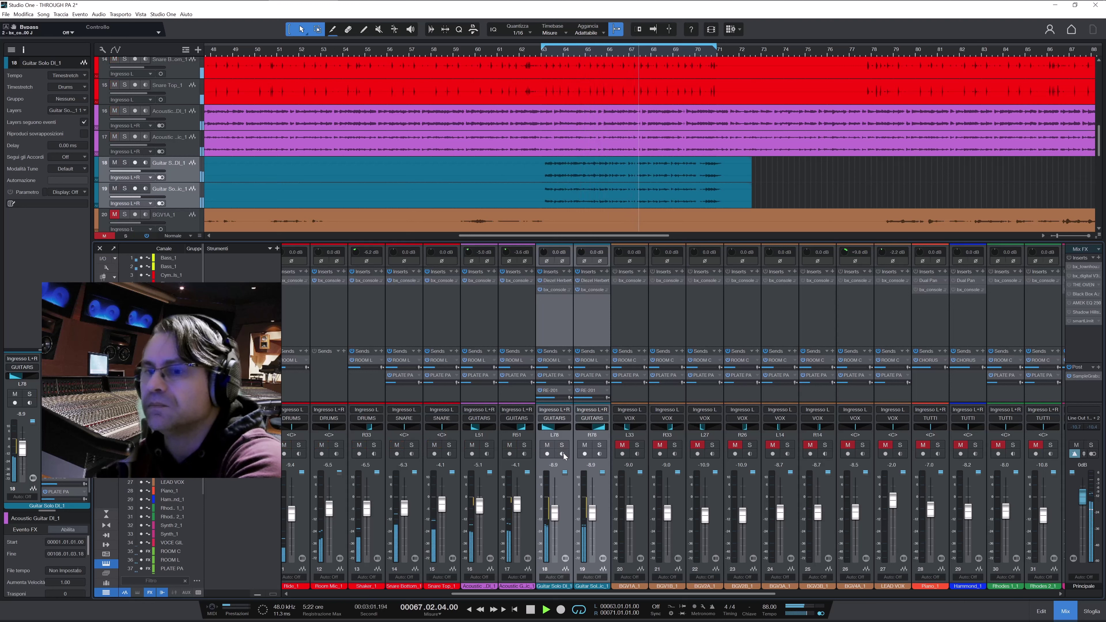
key(ctrl+s)
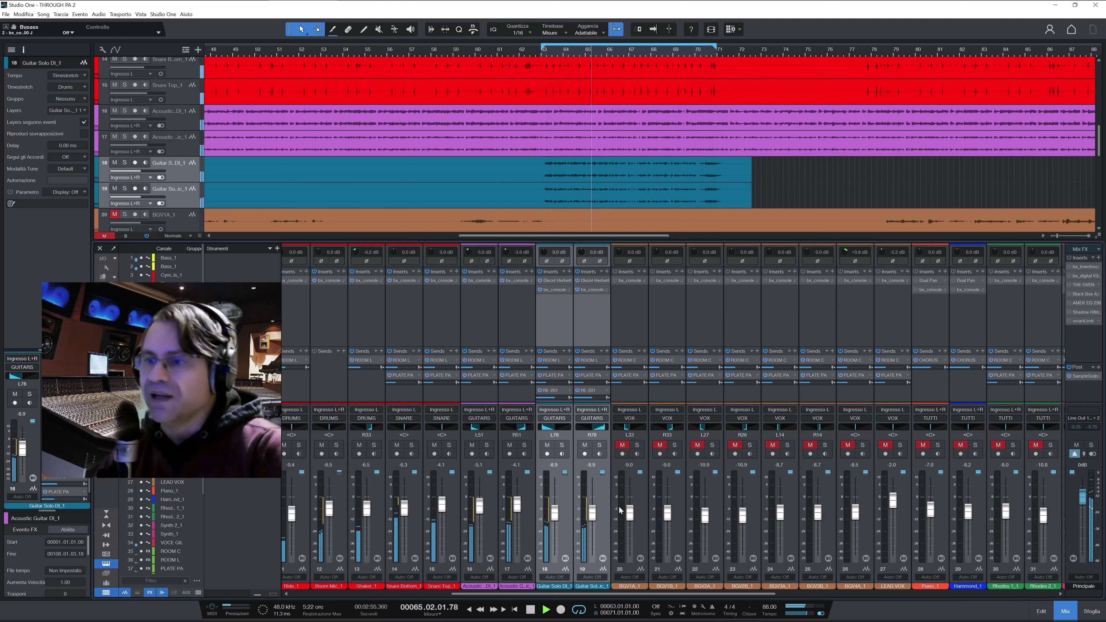
Find the LEAD VOX channel among the vocal channels, and unmute and solo it.
scroll(605, 596, right, 2)
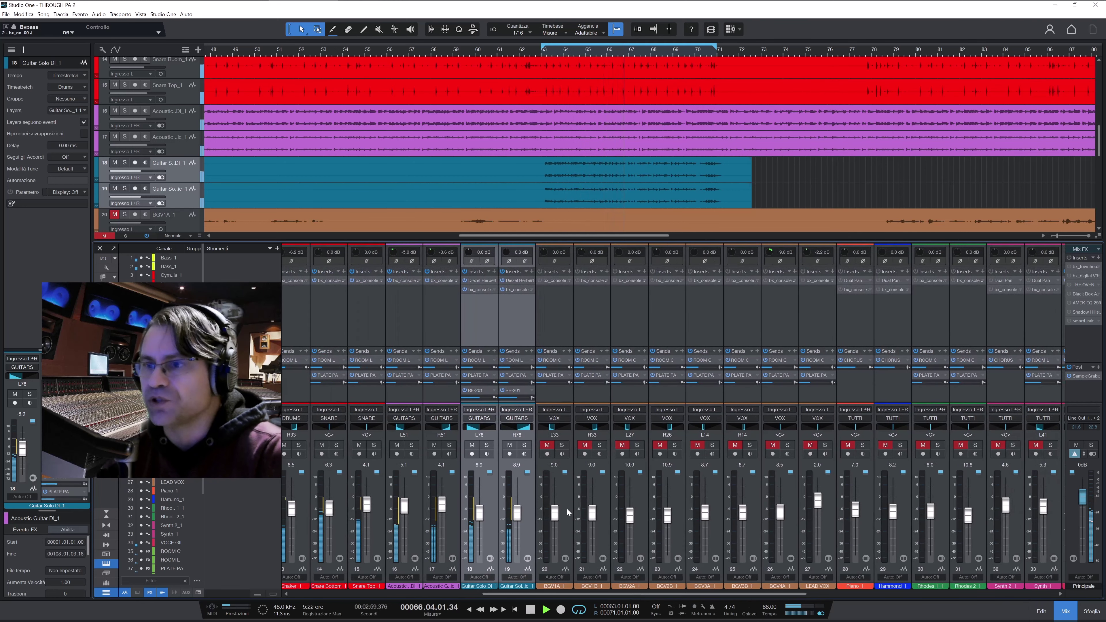
click(568, 507)
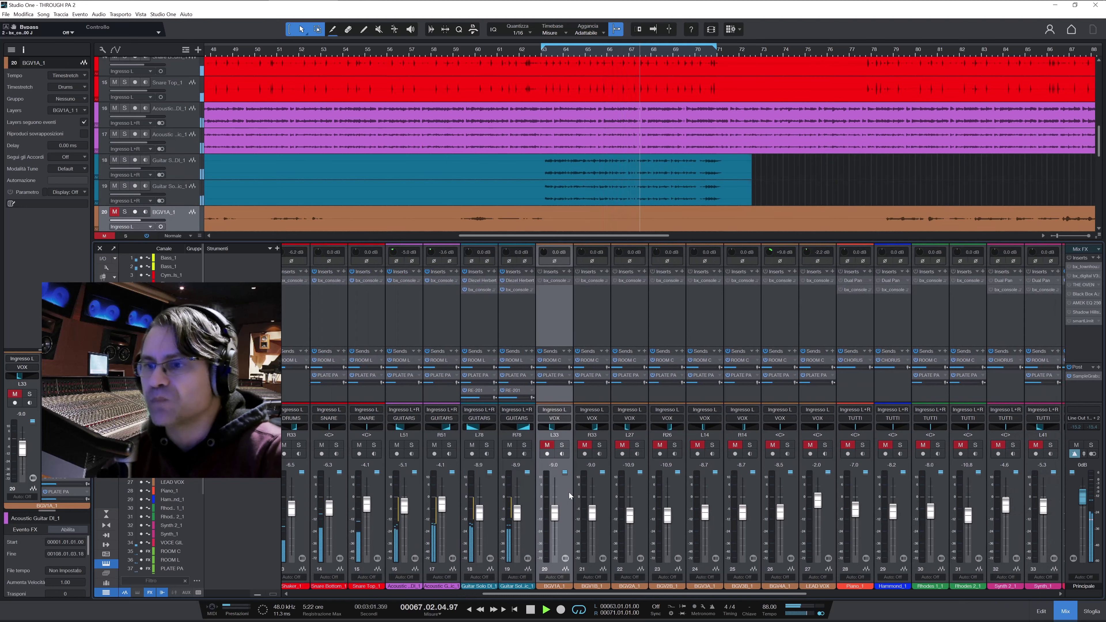
scroll(612, 590, right, 4)
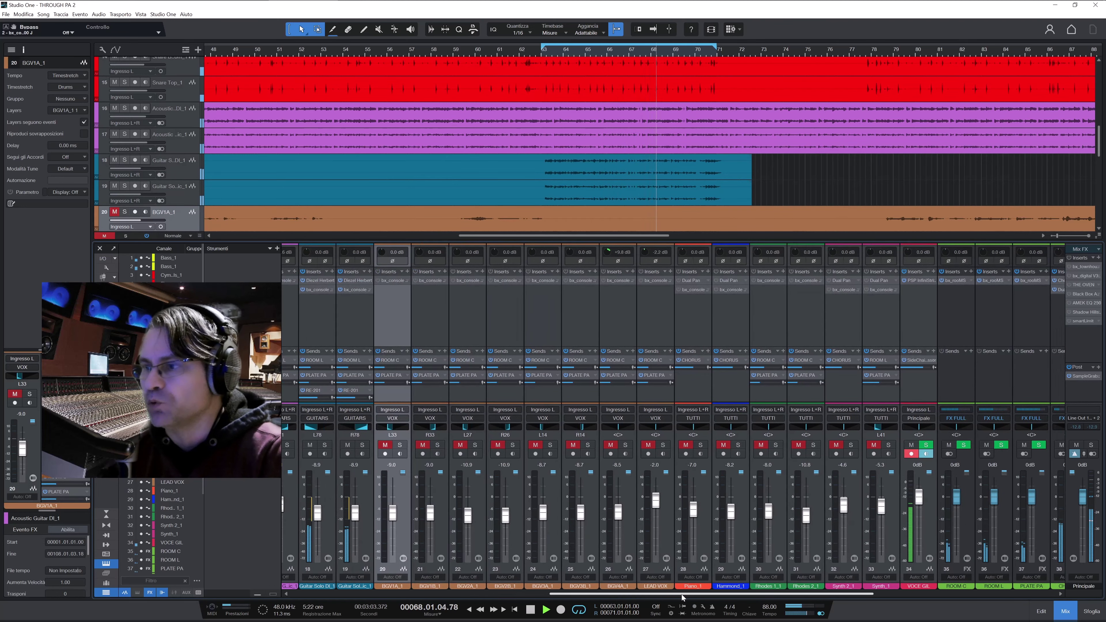
click(665, 444)
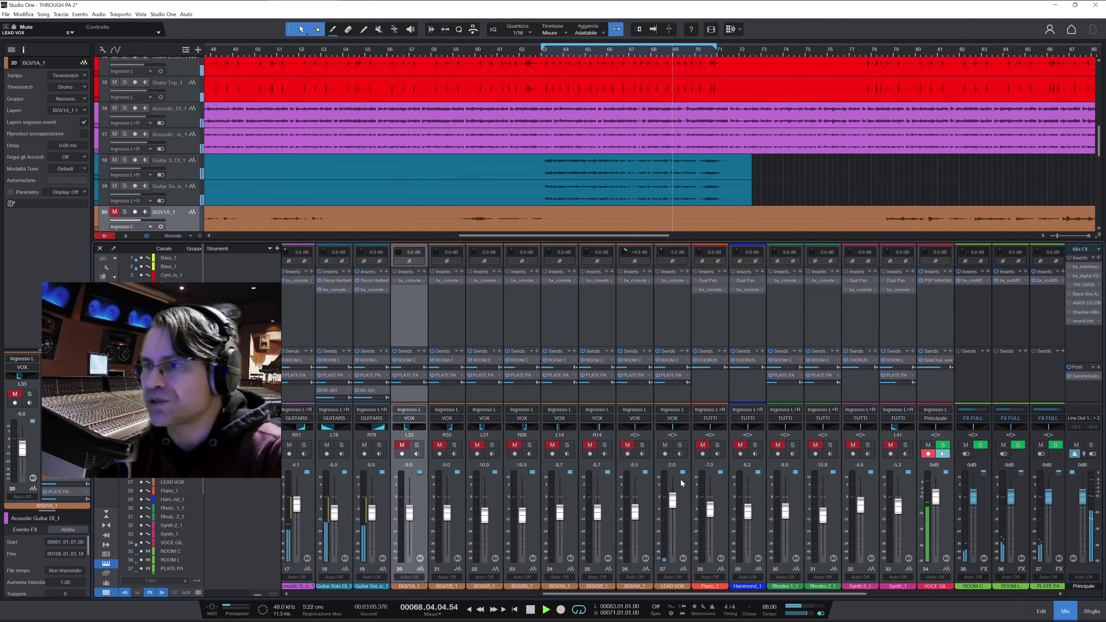
click(679, 445)
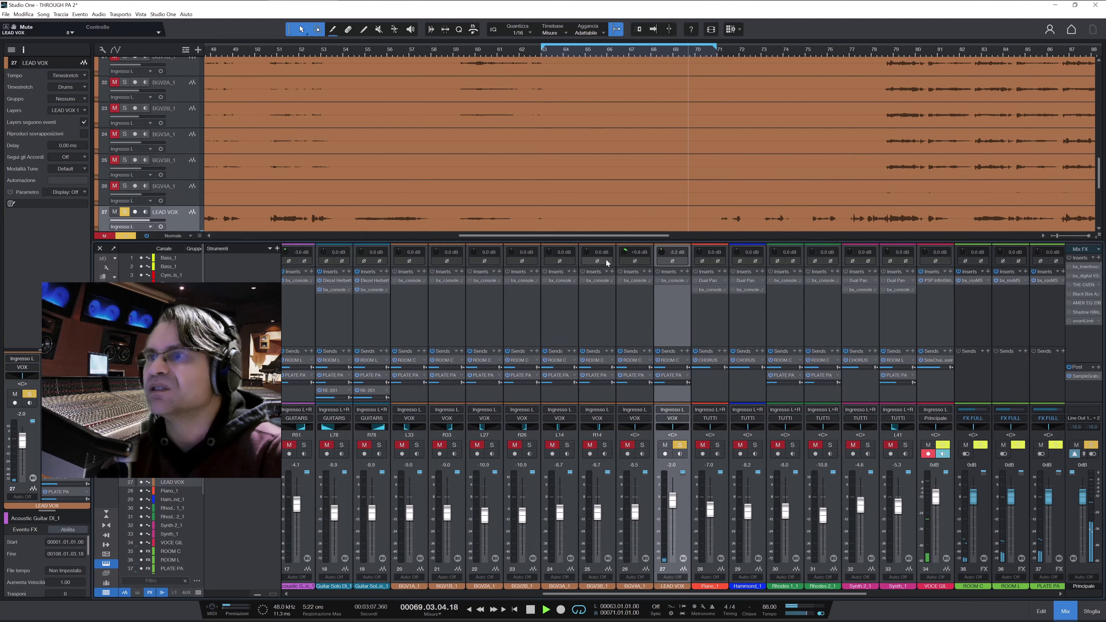
Set the loop range over the vocal section from bar 79 to bar 87.
drag(599, 239, 673, 242)
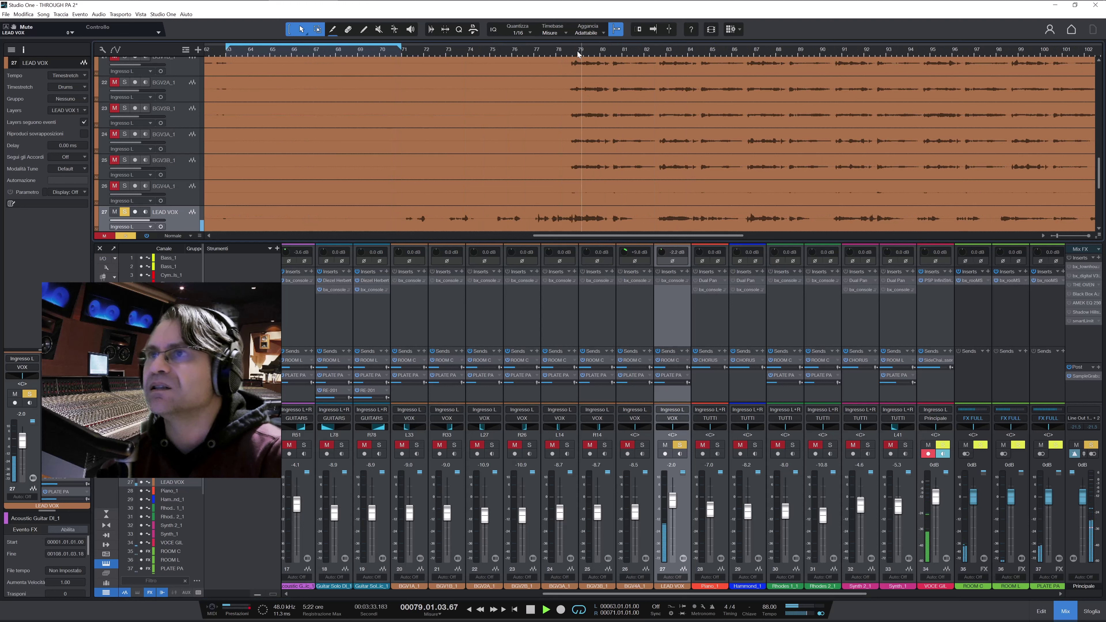
drag(578, 53, 753, 53)
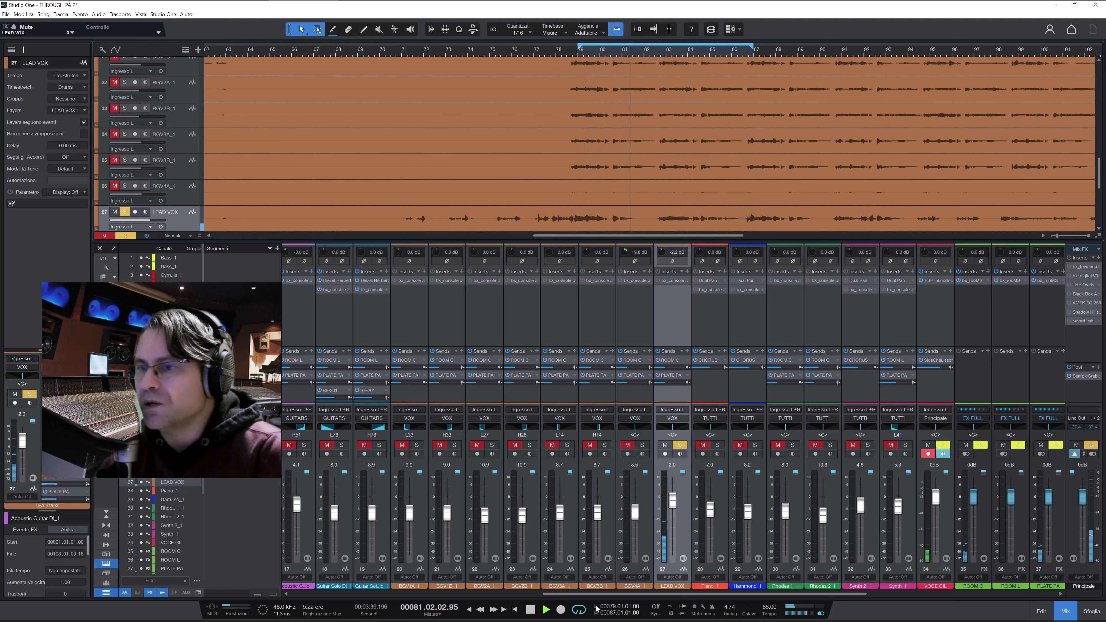
Open bx_console SSL 9000 J on the LEAD VOX channel, move its window clear of the mixer channel, and activate the plug-in.
click(608, 607)
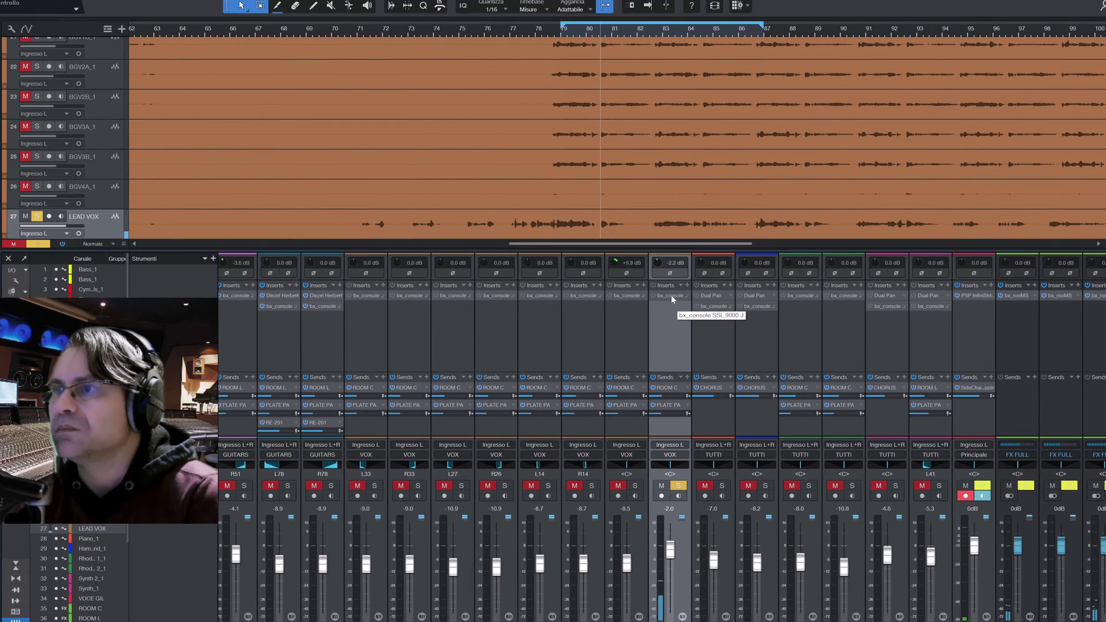
click(670, 281)
drag(544, 17, 392, 23)
click(481, 126)
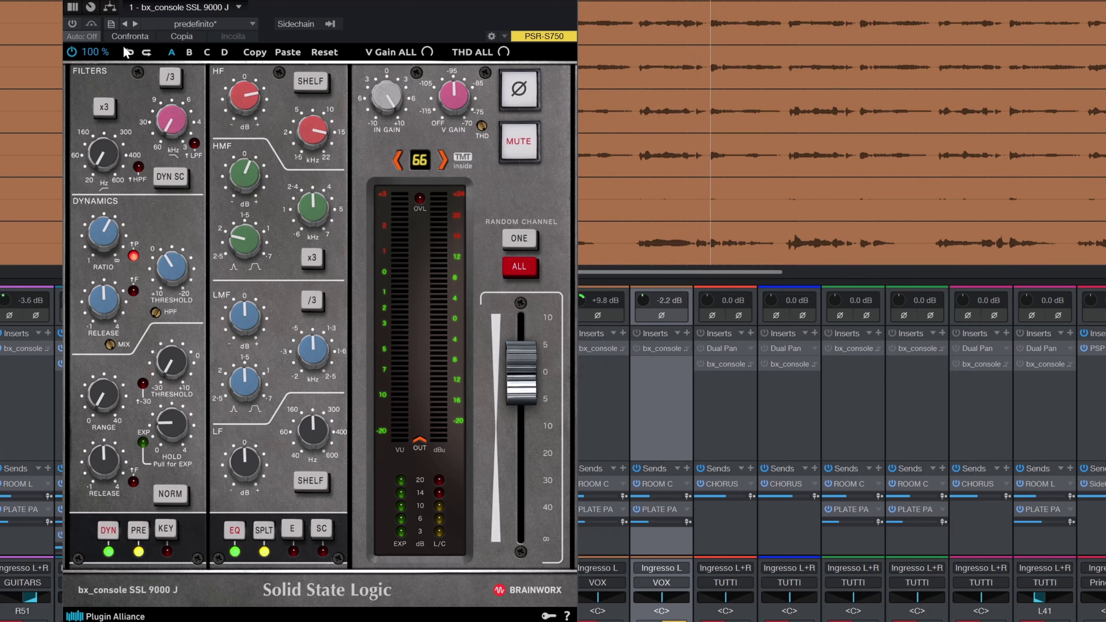
click(72, 23)
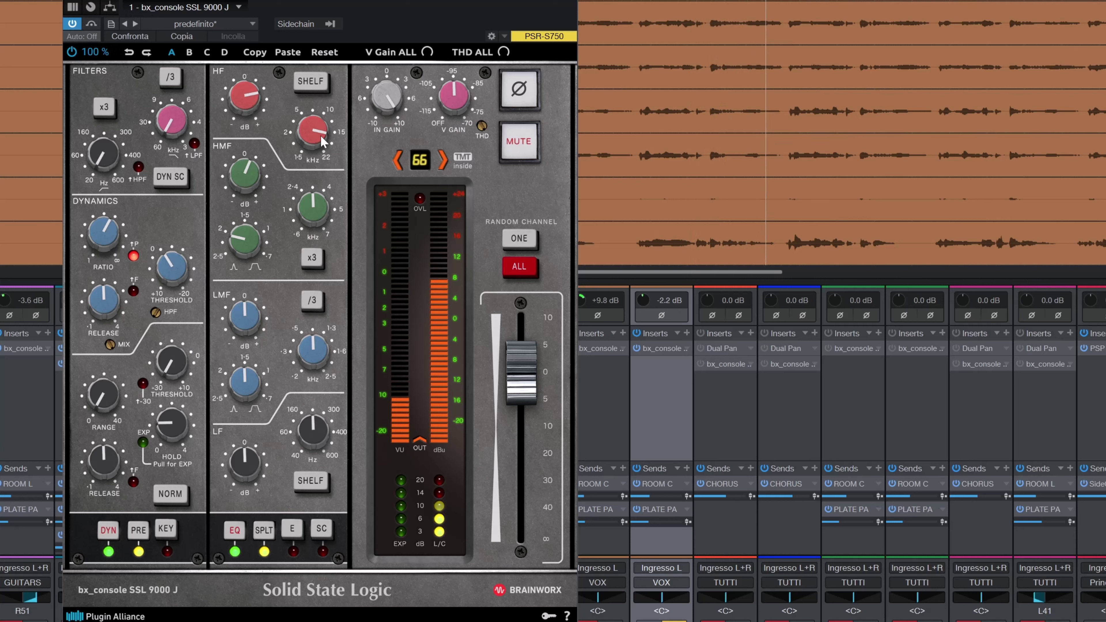
Compare the lead vocal with the console's EQ off and on, set the HF gain to about +6.8 dB, and close the plug-in.
drag(321, 136, 318, 130)
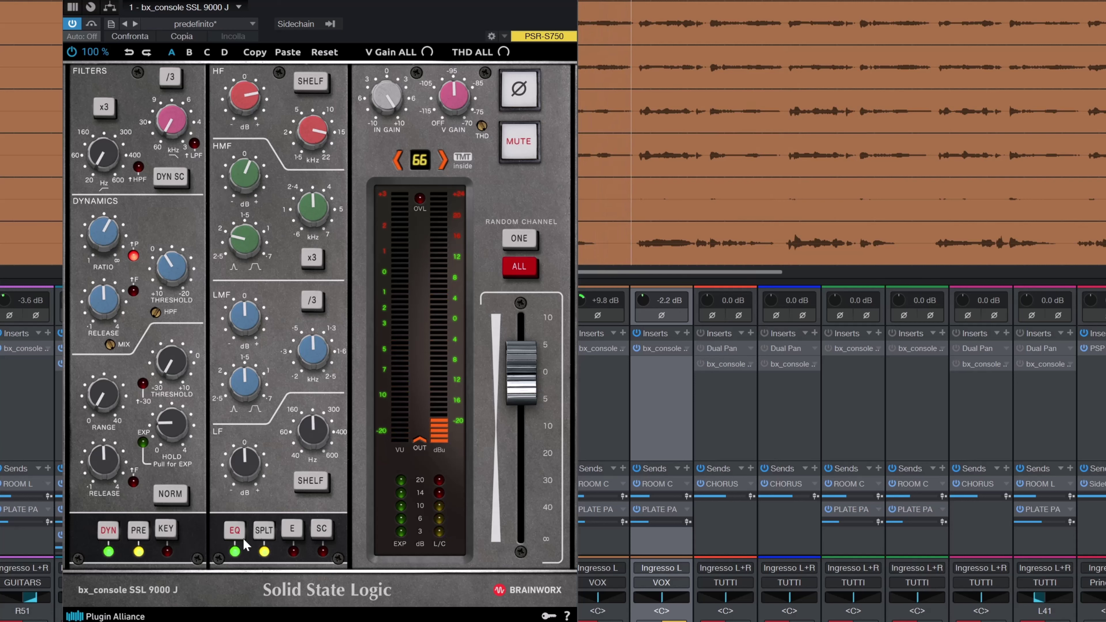
click(234, 530)
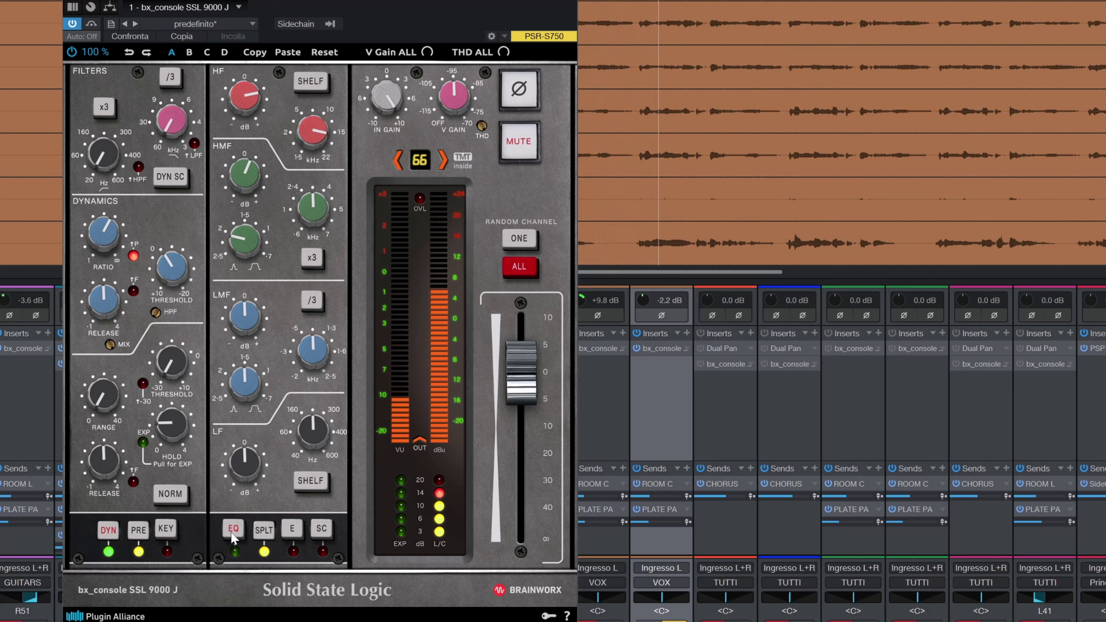
click(234, 531)
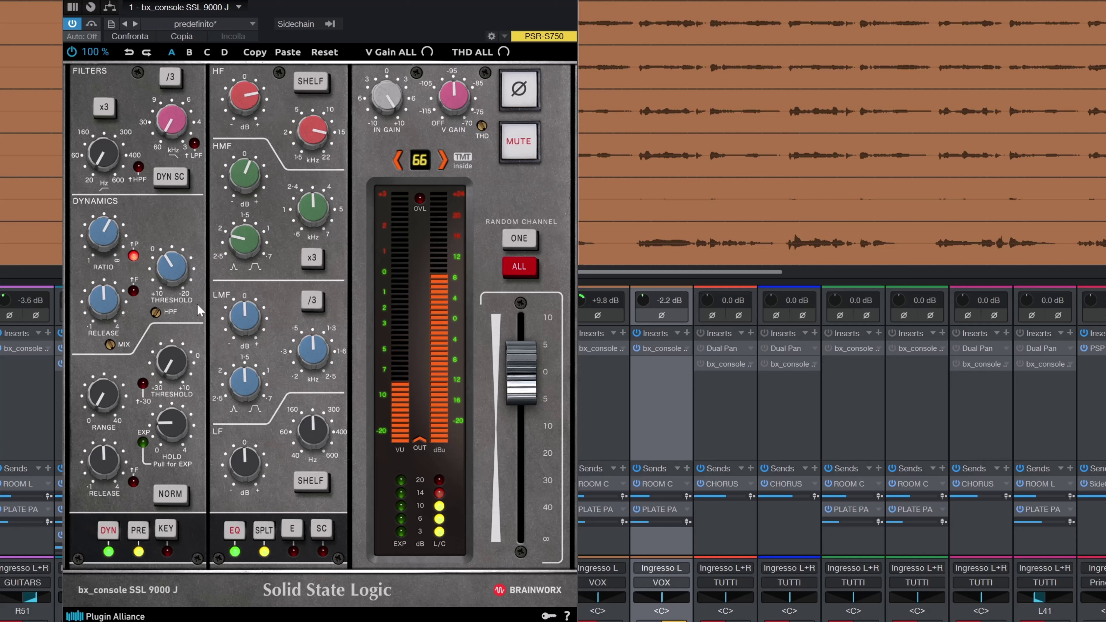
click(134, 257)
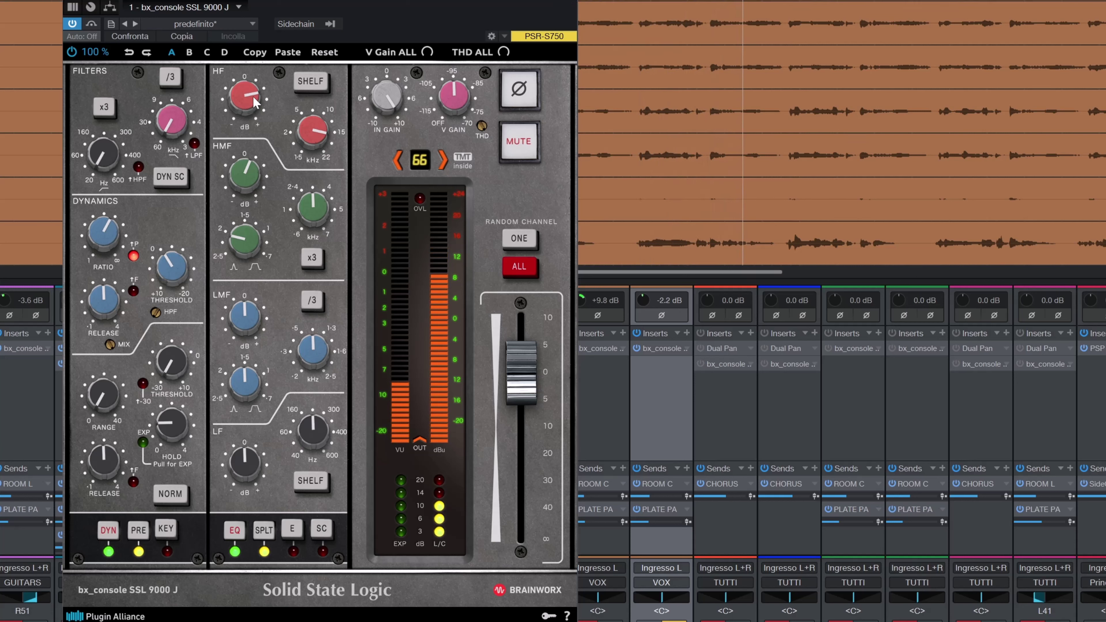
mouse_move(253, 100)
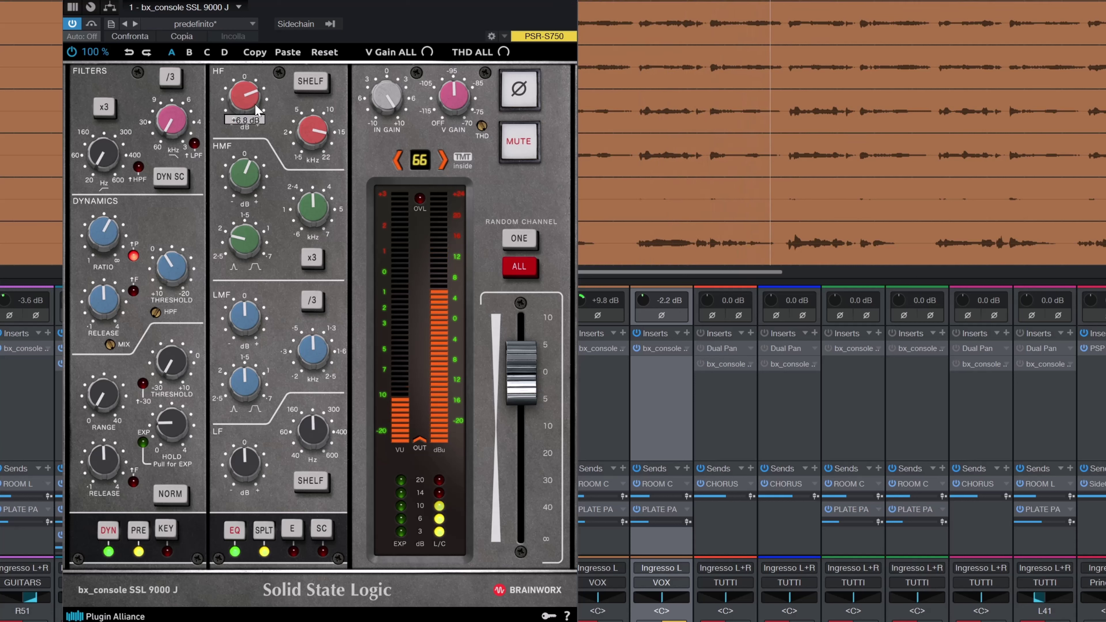
click(569, 4)
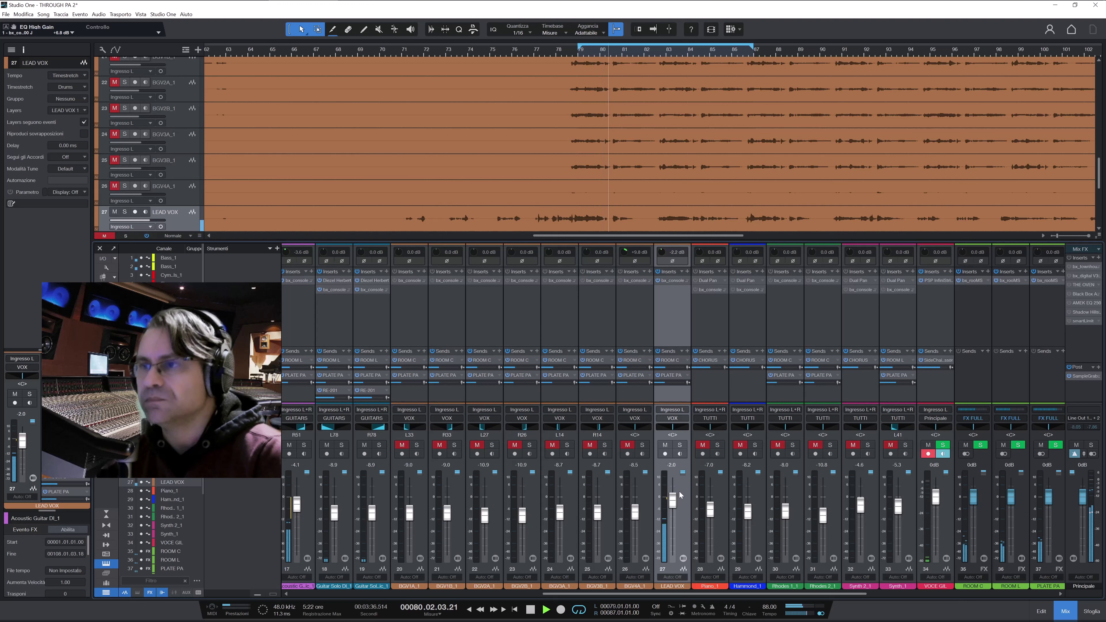
Unmute and solo the BGV4A_1 and BGV3B_1 backing vocals, leaving LEAD VOX muted.
click(628, 445)
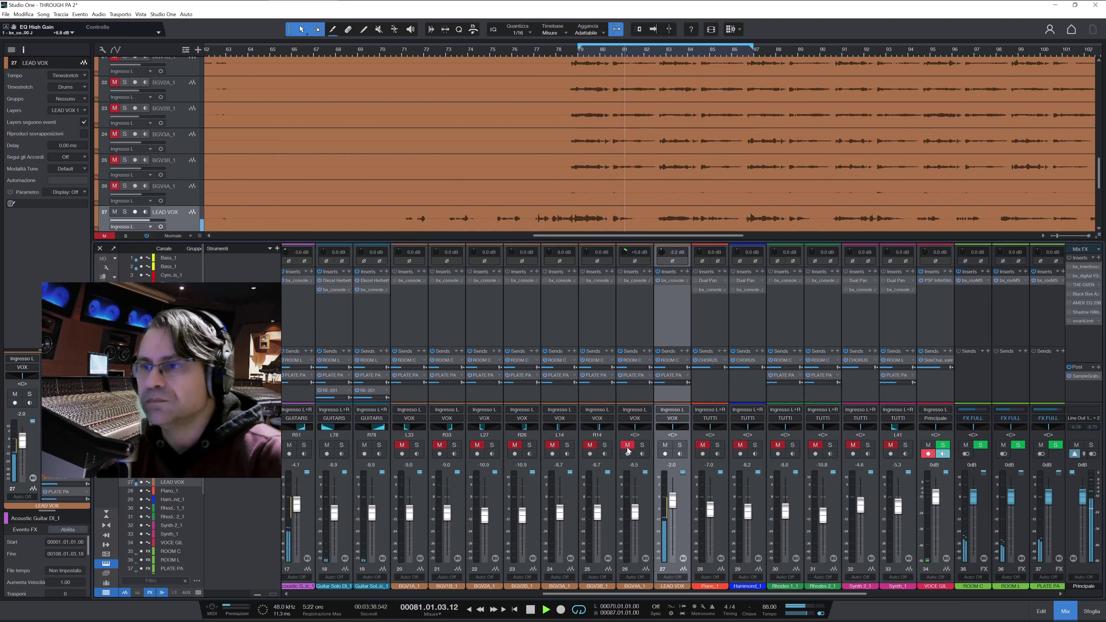
click(590, 445)
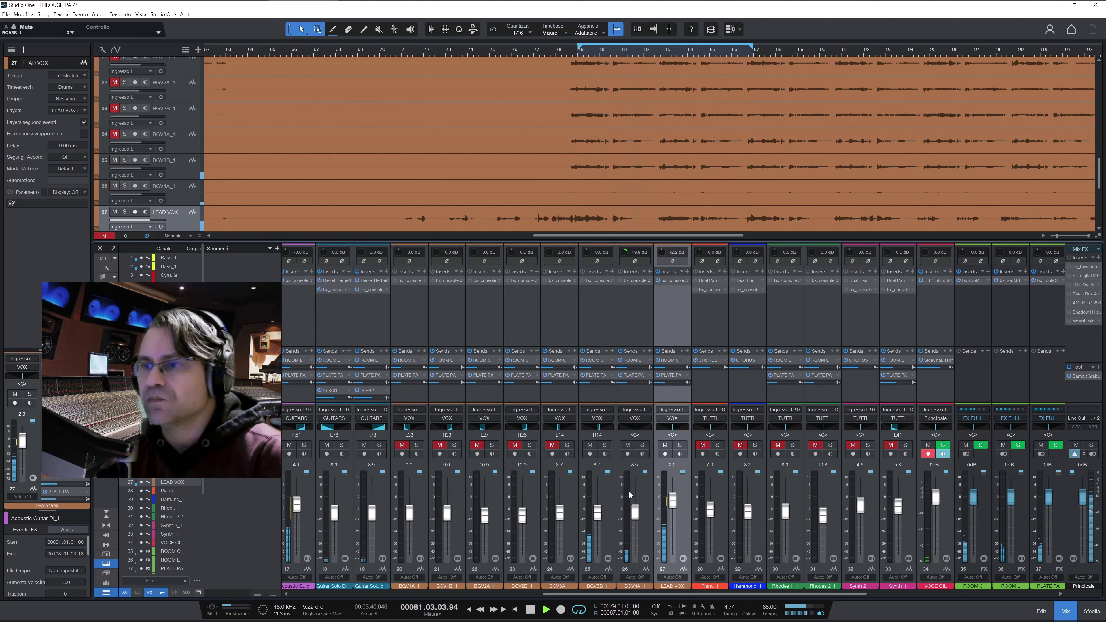
click(641, 444)
click(604, 445)
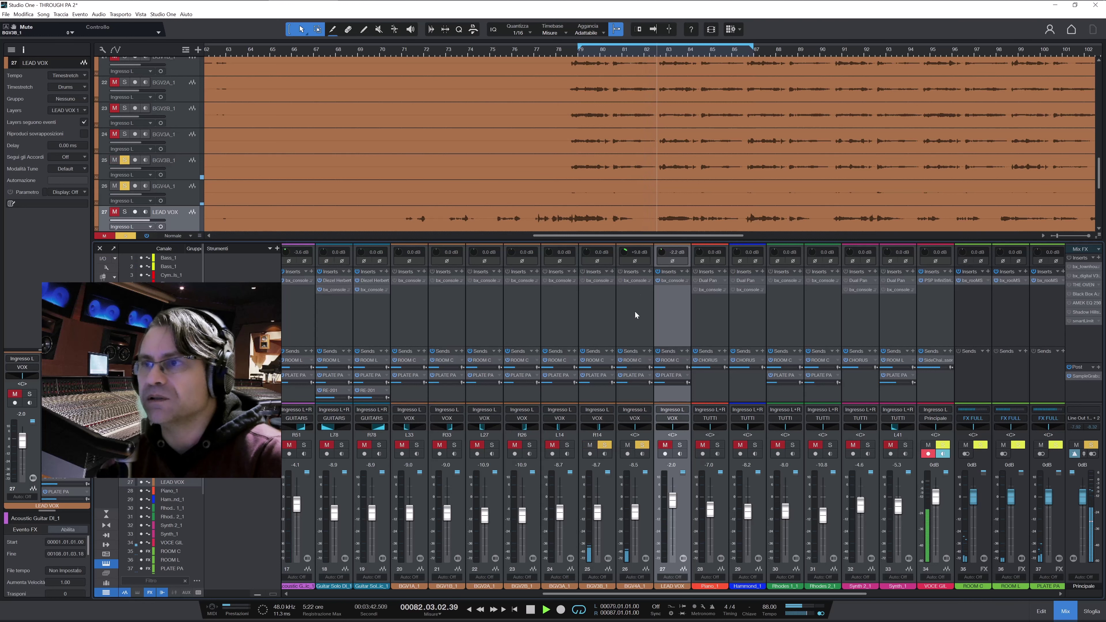
Activate bx_console SSL 9000 J on BGV4A_1, go over its HF, HMF and low-pass filter controls, and close it.
click(635, 280)
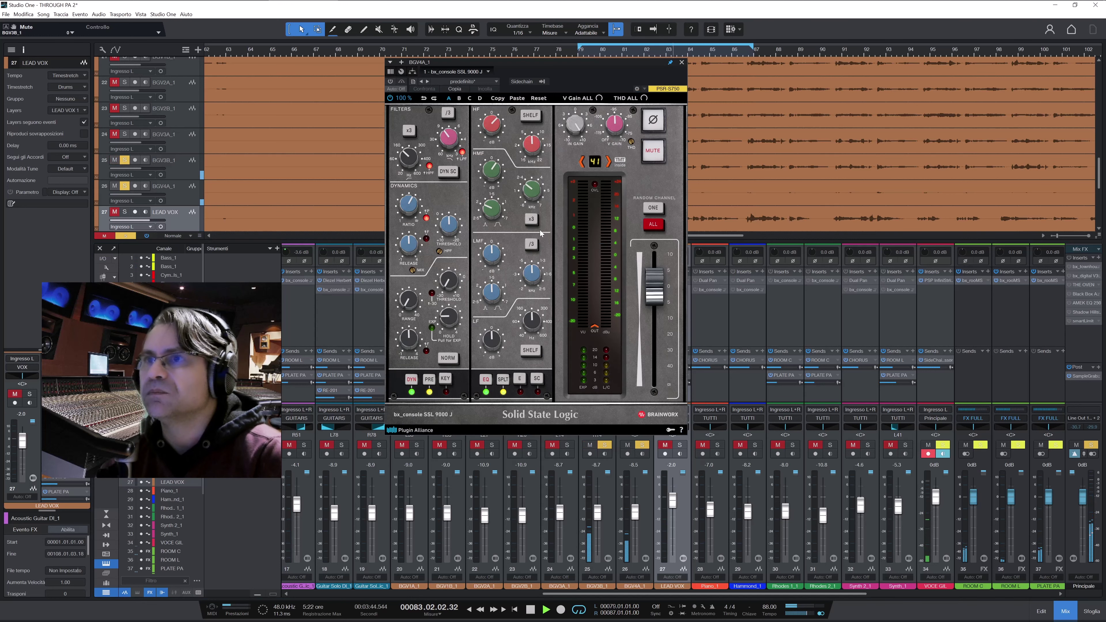
drag(489, 63, 438, 62)
click(338, 81)
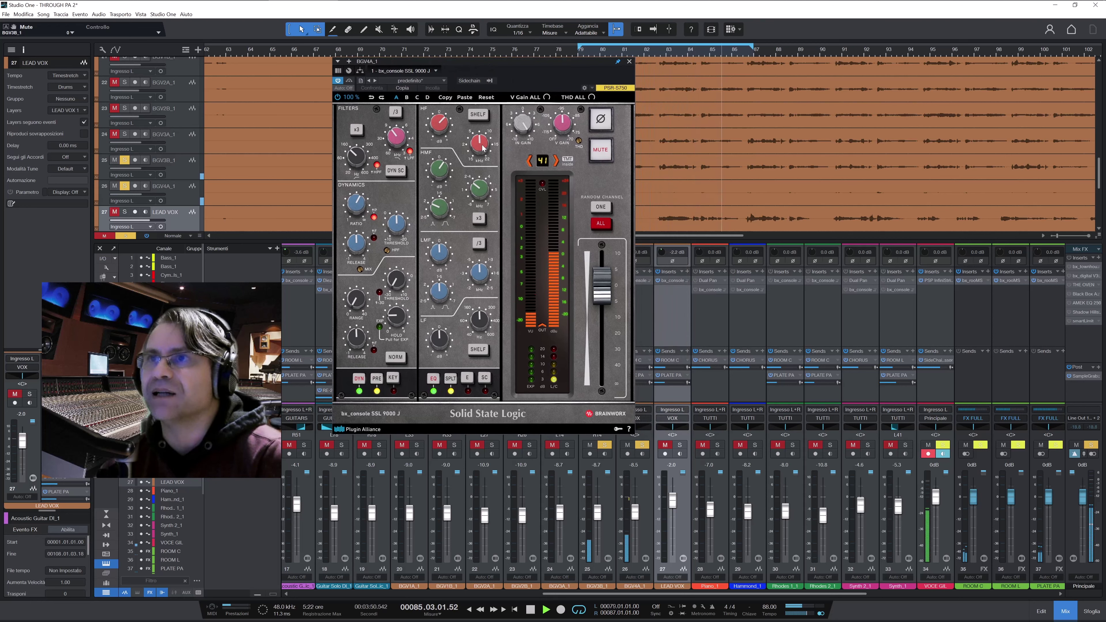
drag(479, 147, 478, 139)
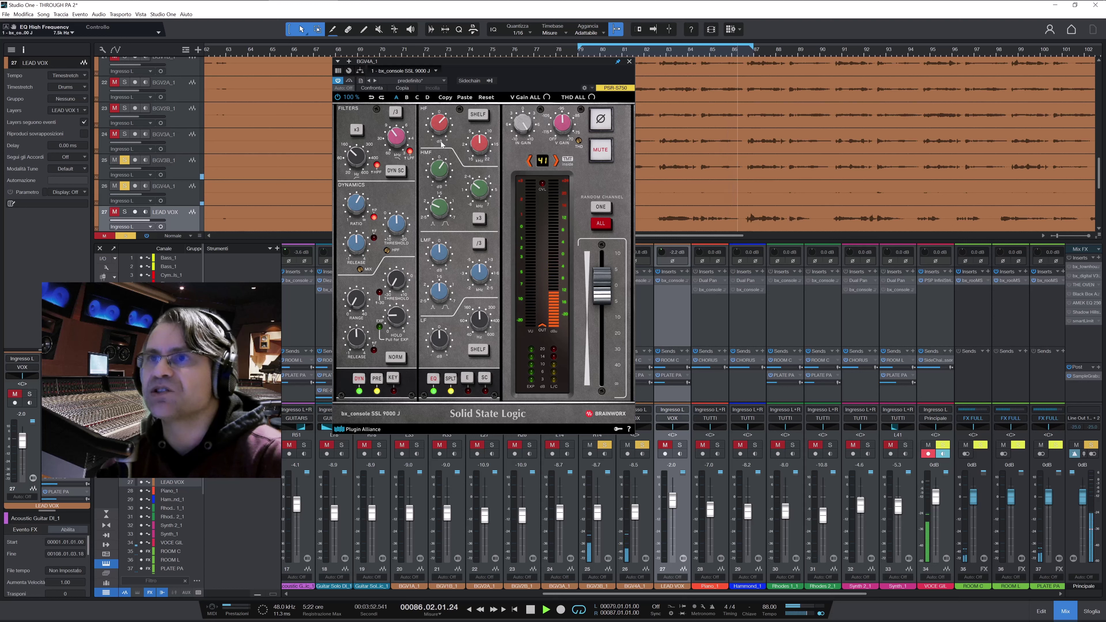
click(475, 192)
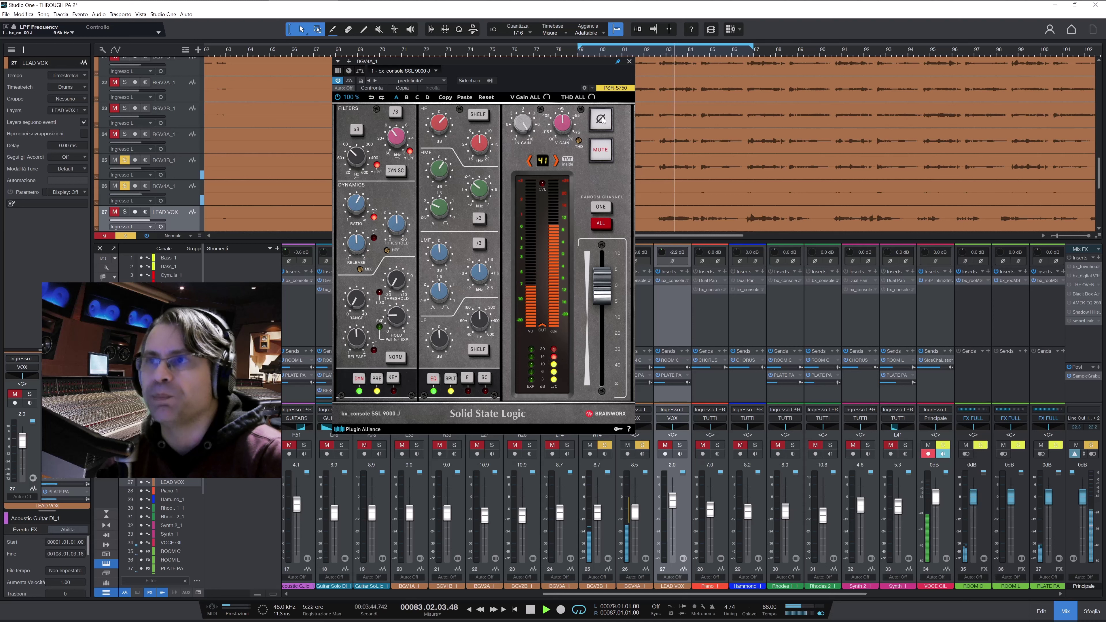
click(628, 63)
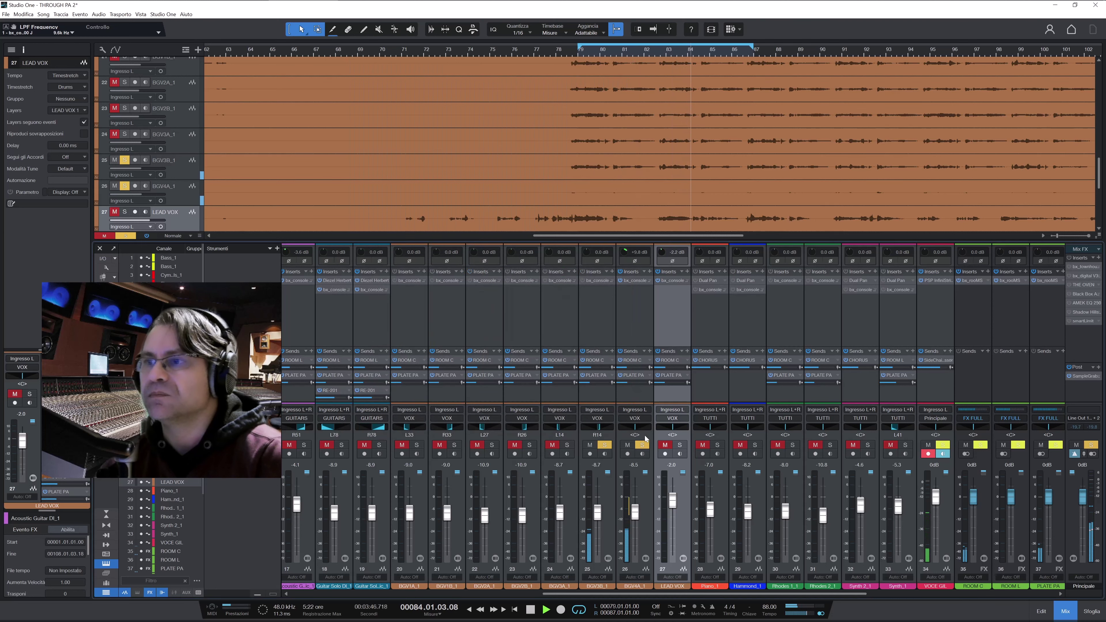
Activate bx_console SSL 9000 J on BGV3B_1, review its EQ and dynamics settings, and close it.
click(606, 313)
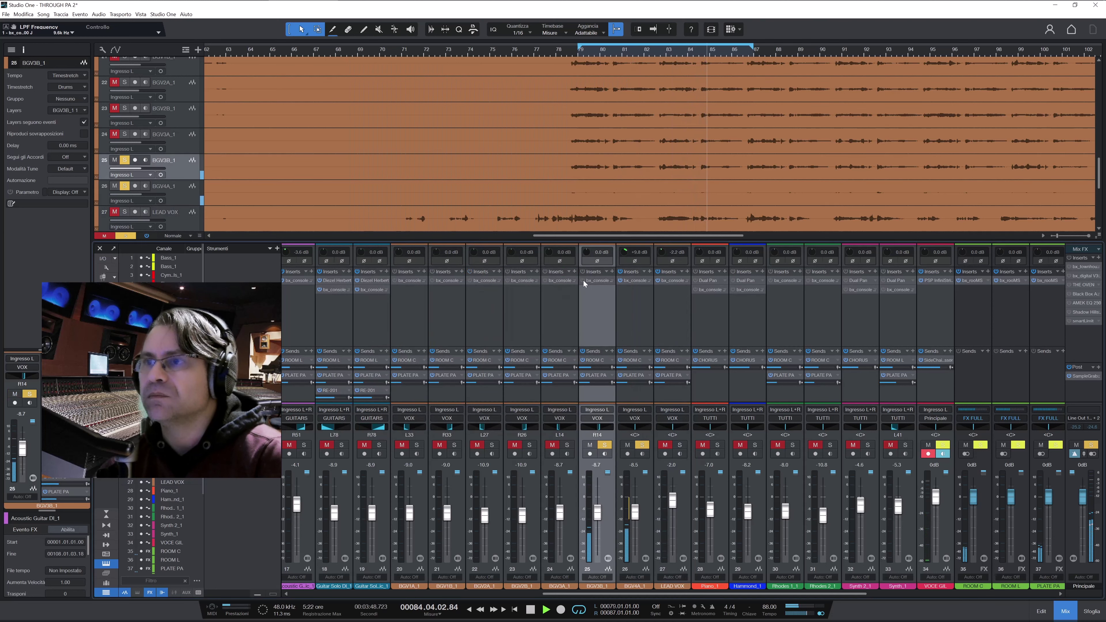
click(592, 281)
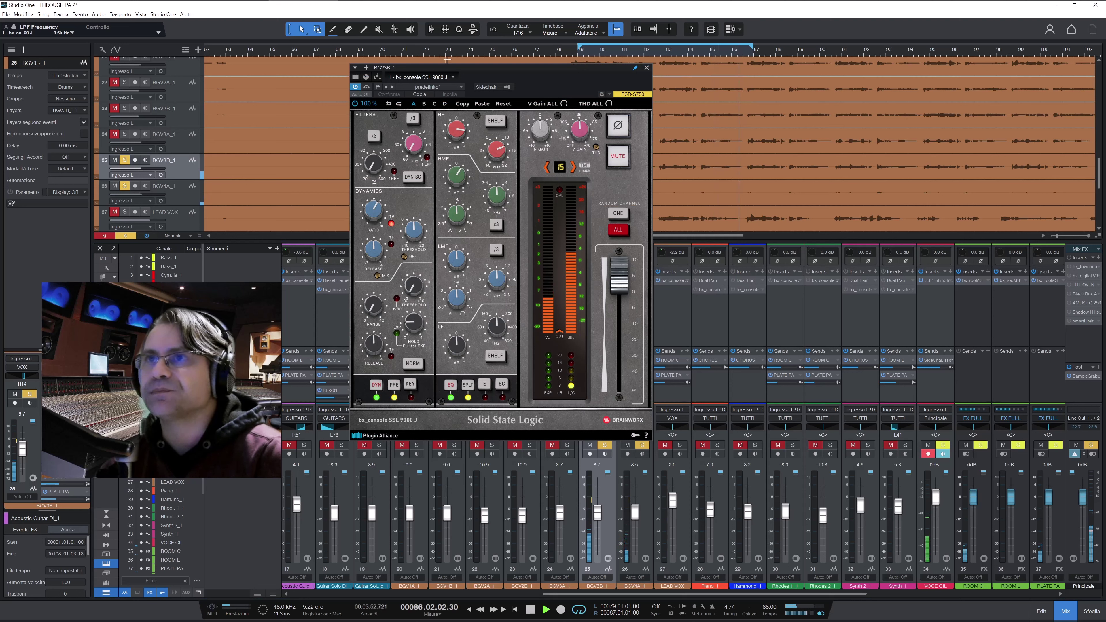
drag(442, 67, 367, 58)
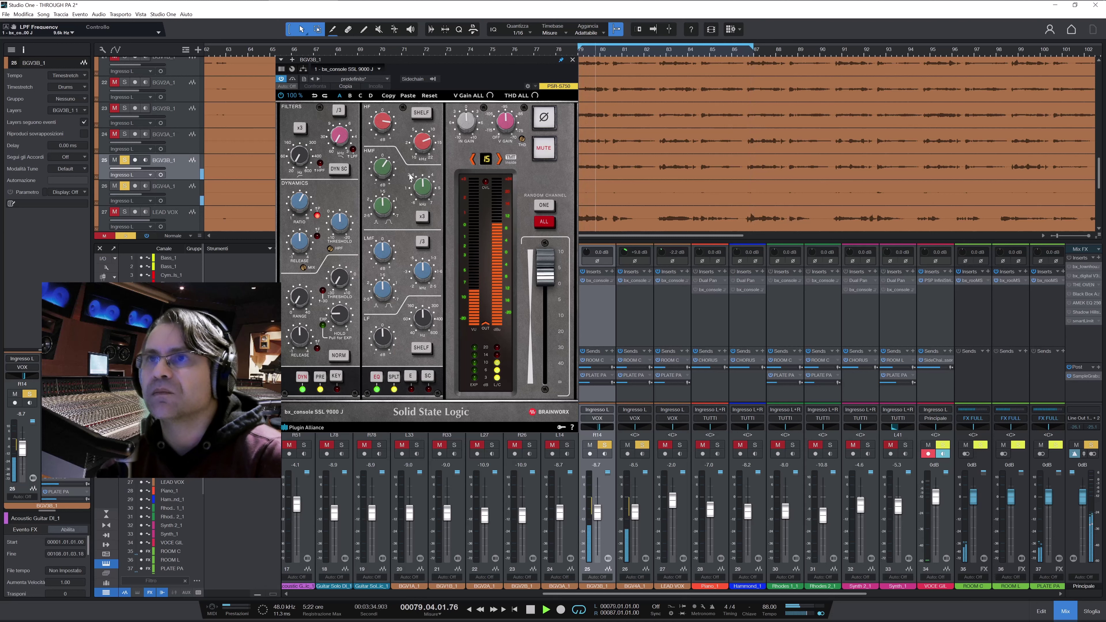
click(573, 61)
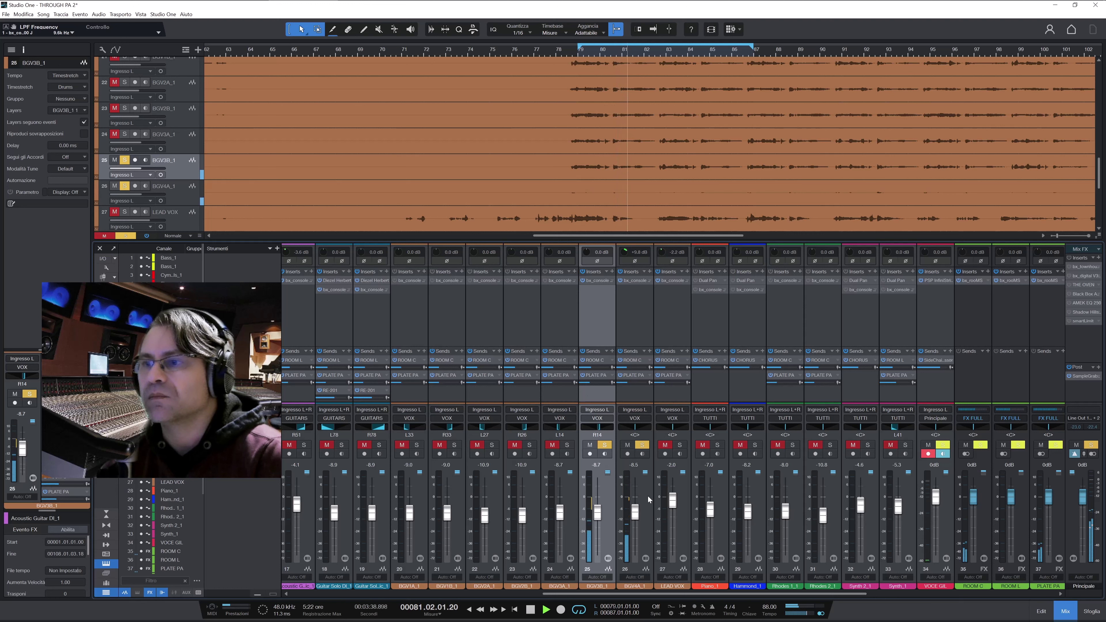
Unsolo and mute BGV3B_1, and fine-tune the LF gain in the bx_console on BGV4A_1 while it plays alone.
click(604, 445)
click(590, 445)
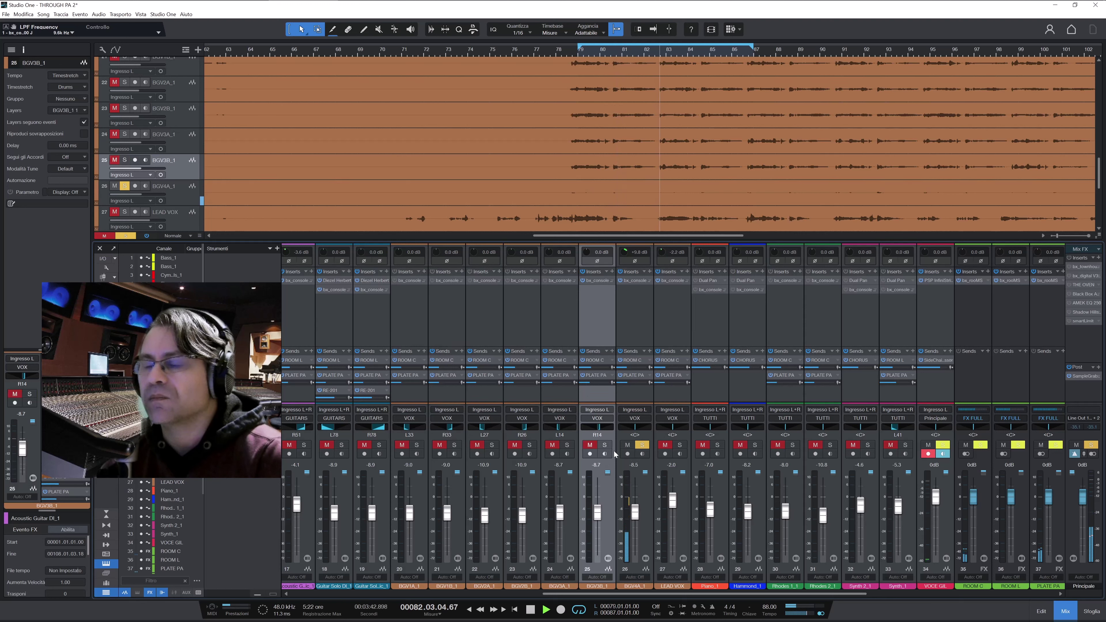
click(639, 486)
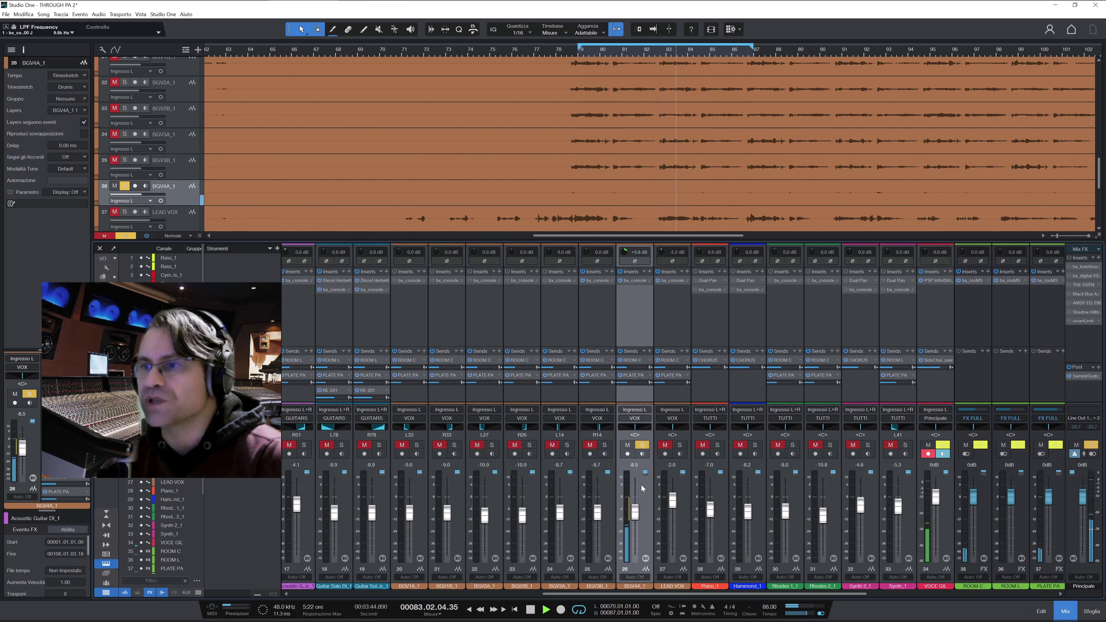
click(620, 280)
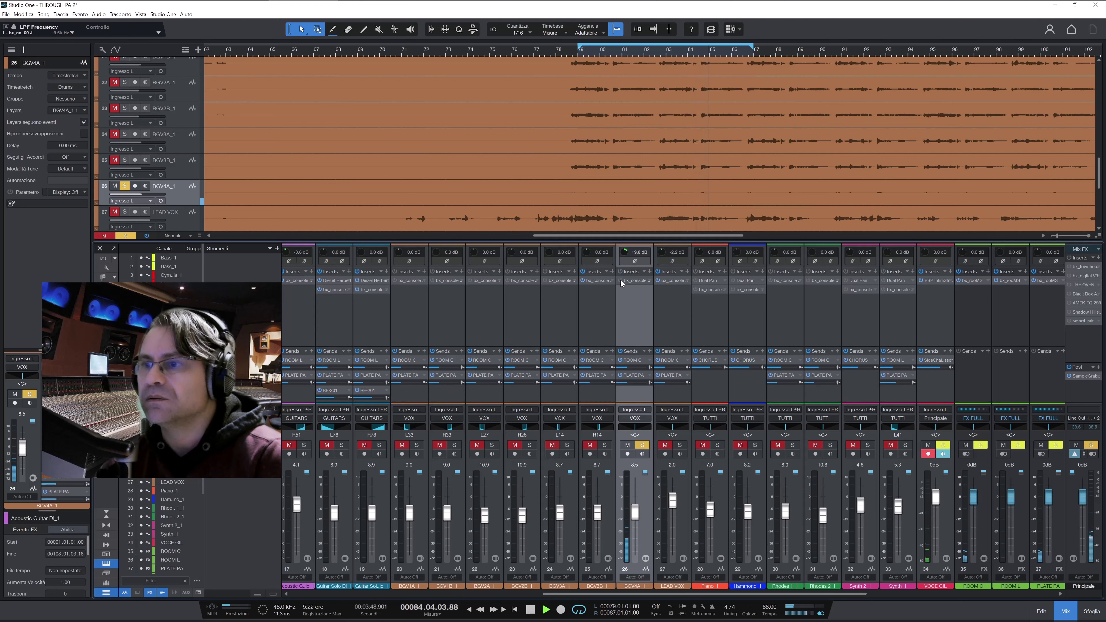
click(631, 281)
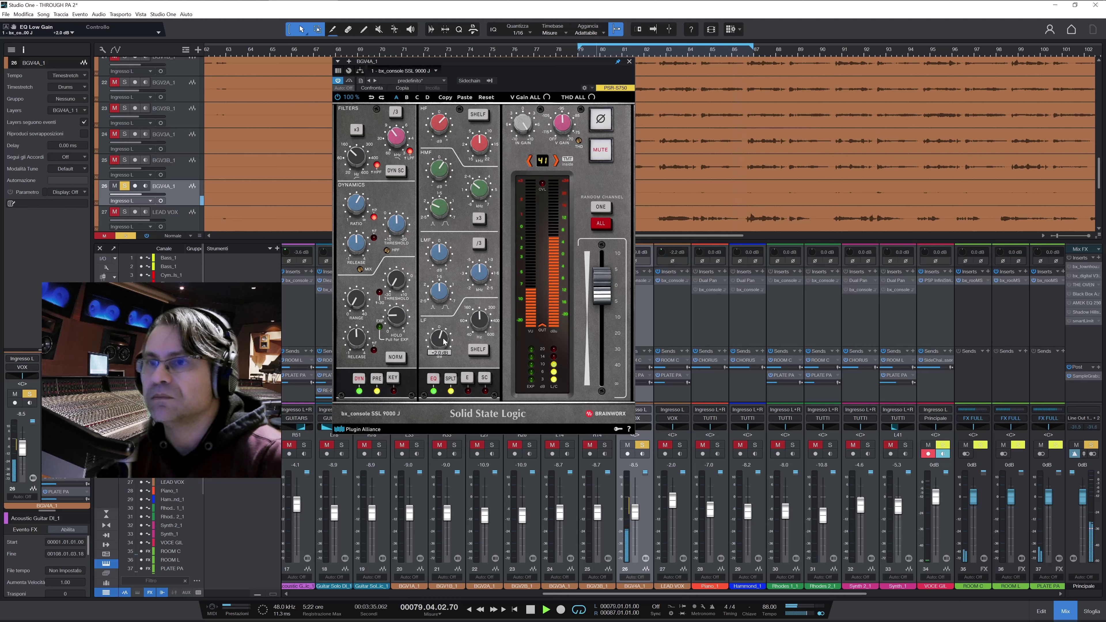
click(629, 62)
Solo BGV3B_1 and BGV3A_1 alongside BGV4A_1, and activate the bx_console on BGV3A_1.
click(604, 444)
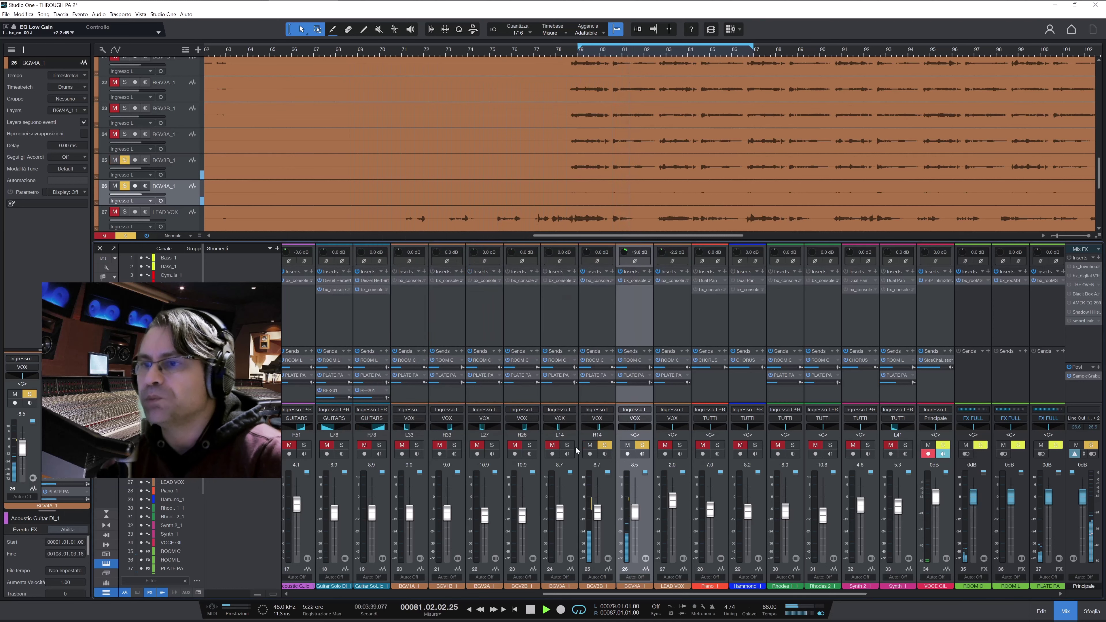
click(552, 444)
click(566, 444)
click(572, 496)
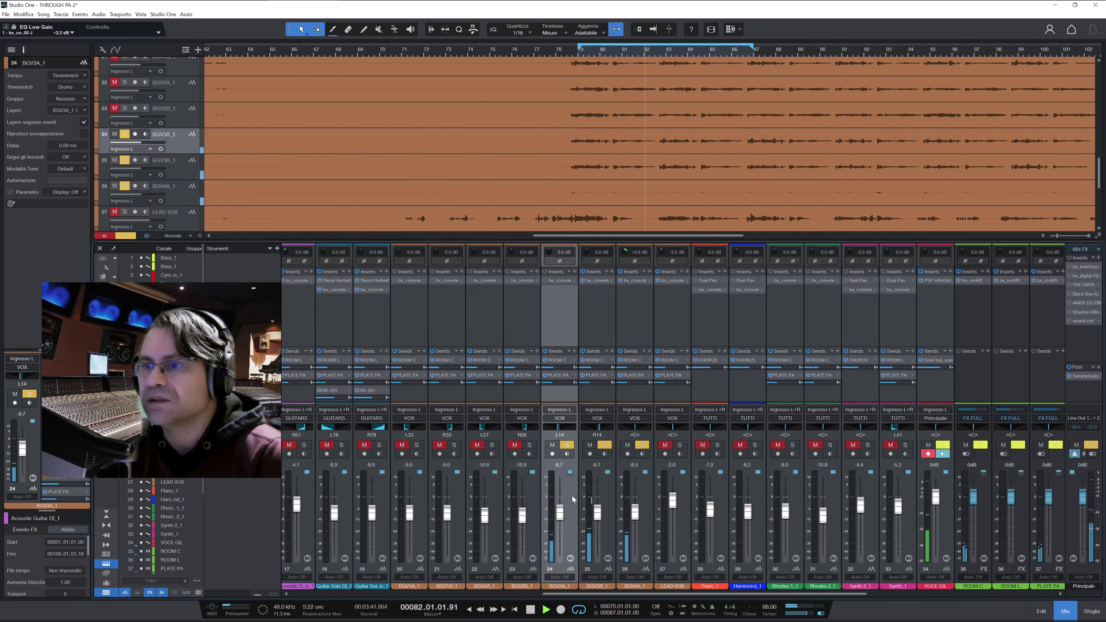
click(545, 281)
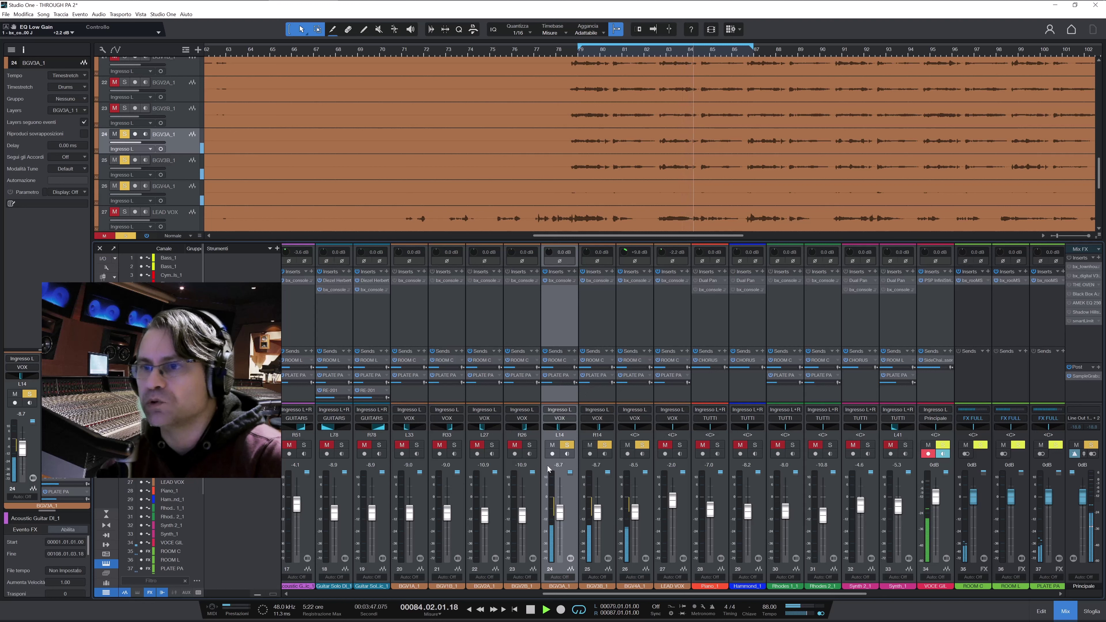
Select and solo BGV2B_1, and take BGV3A_1 out of the solo.
click(532, 496)
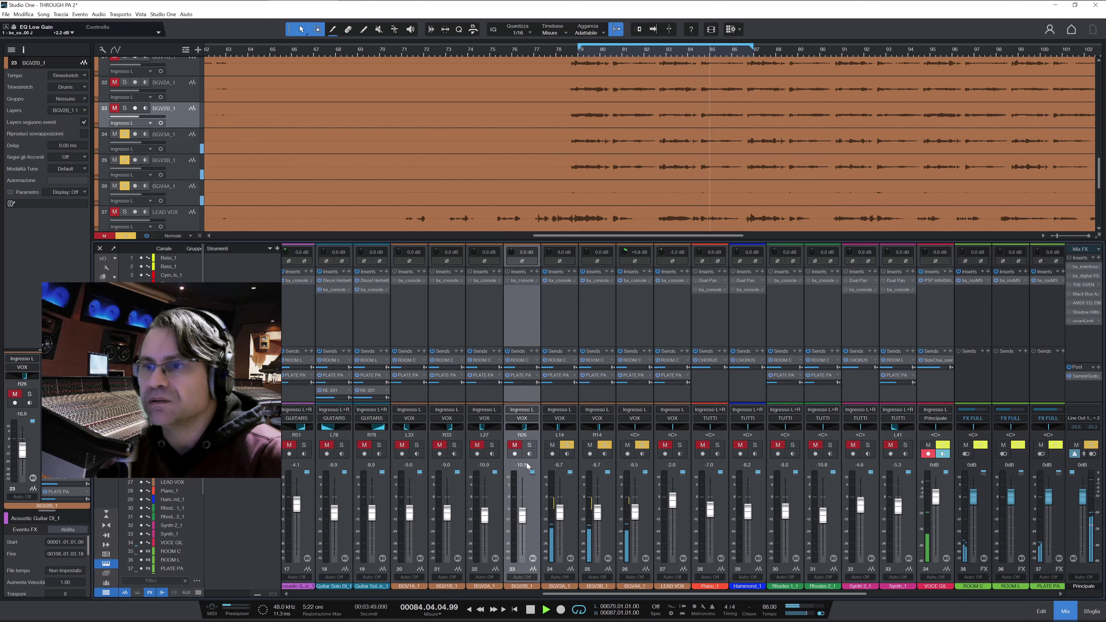
click(529, 445)
click(567, 445)
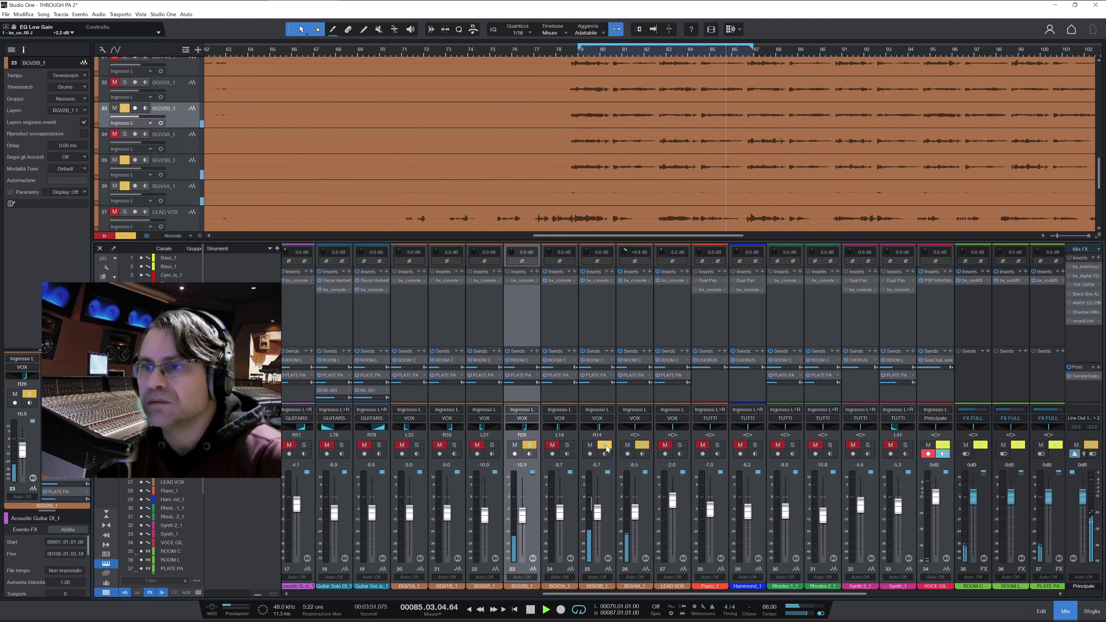
Activate the bx_console on BGV2B_1, adjust its high-pass filter frequency, solo BGV2A_1 with it, and close the plug-in.
click(521, 281)
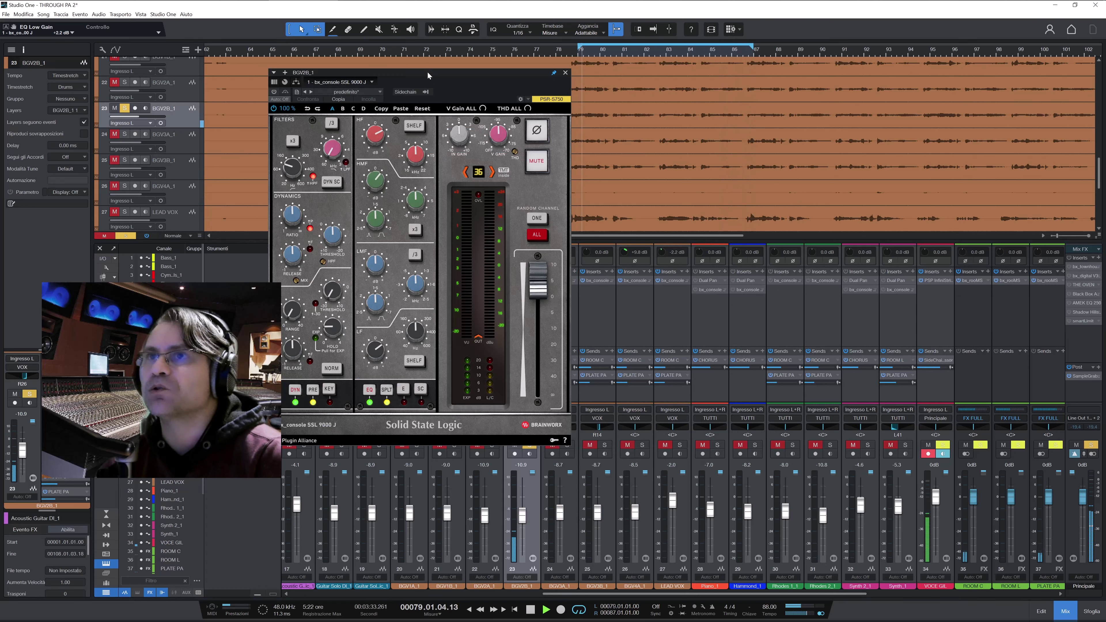
drag(427, 71, 751, 84)
click(491, 446)
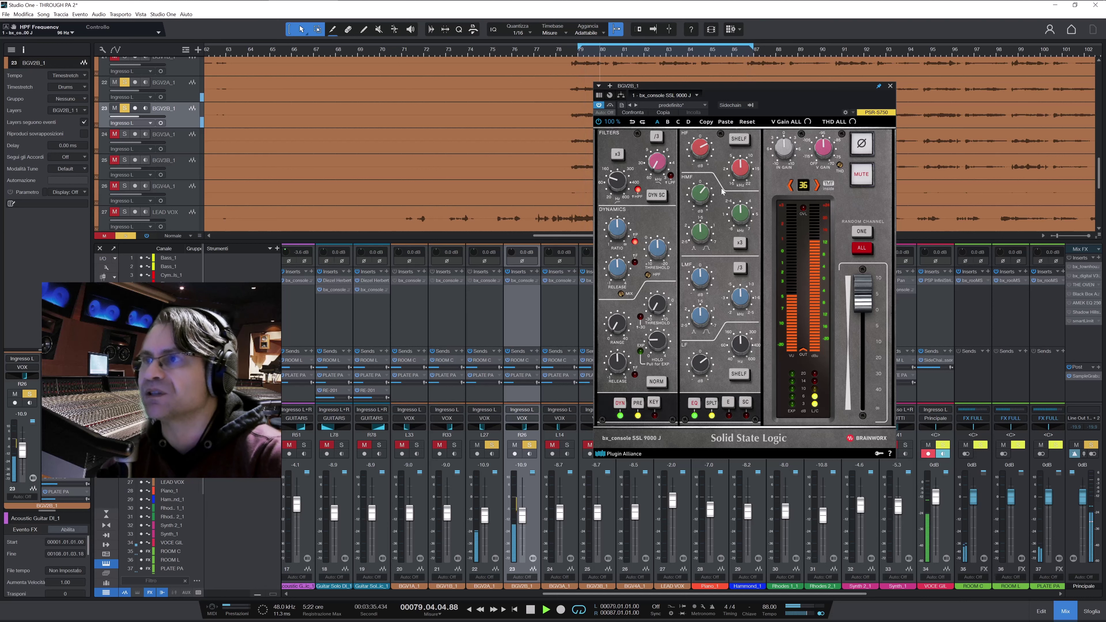
click(888, 86)
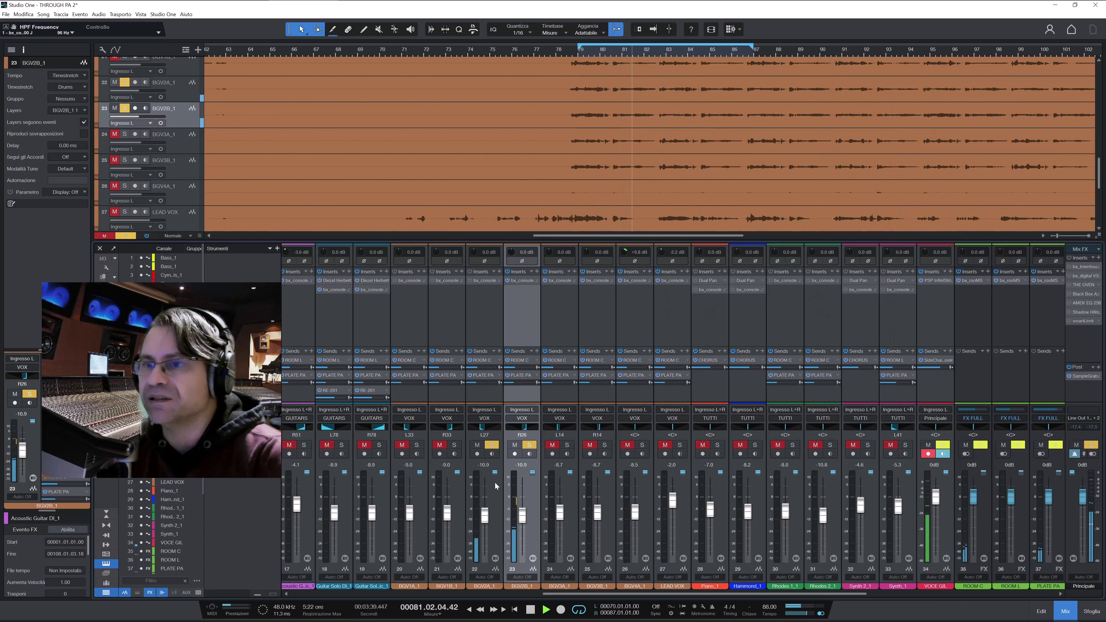
Activate the bx_console on BGV2A_1, and select BGV2A_1 and BGV2B_1 together.
click(489, 289)
click(469, 281)
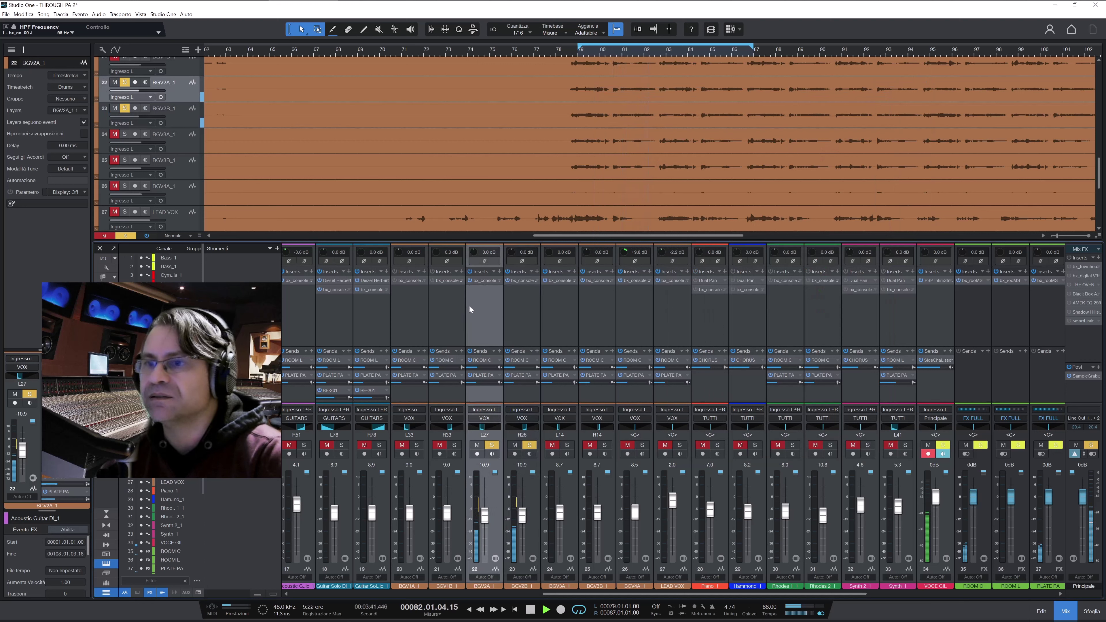
shift+click(522, 330)
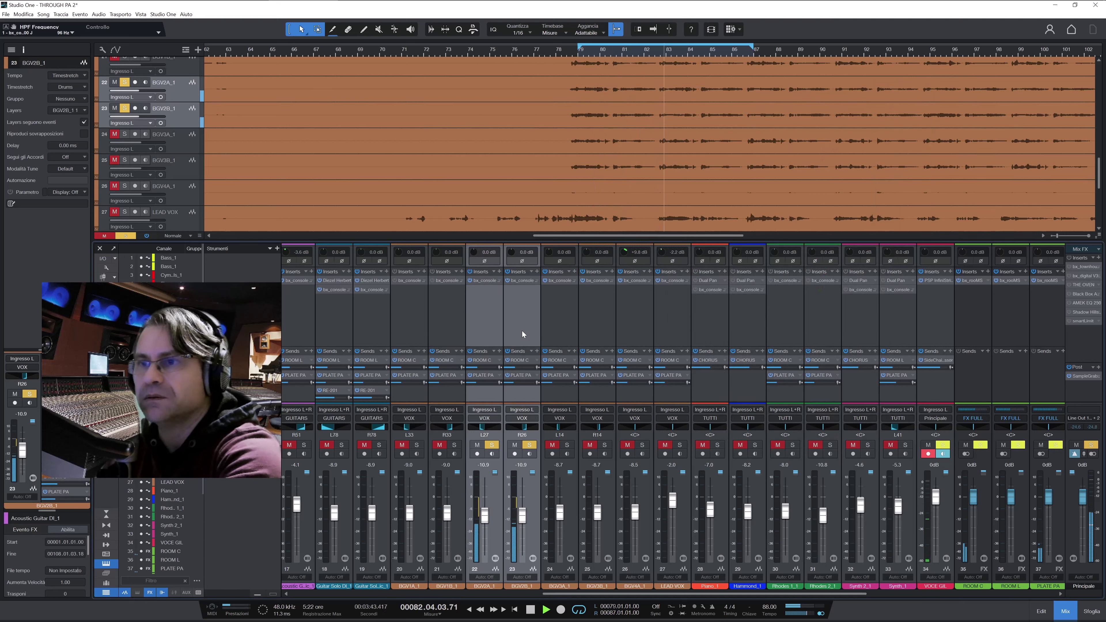
Toggle the bx_console on the selected BGV2A_1 and BGV2B_1, release their solo, and unmute both channels.
click(470, 281)
click(492, 446)
click(514, 444)
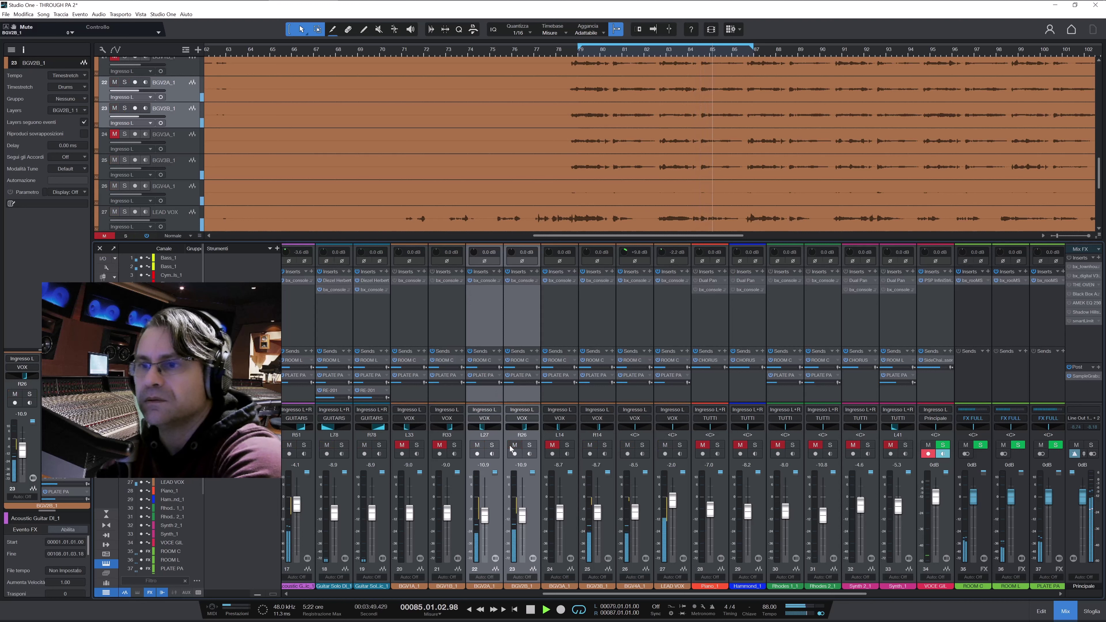
Unmute BGV3A_1 and solo it together with BGV3B_1.
click(569, 485)
click(552, 445)
click(566, 445)
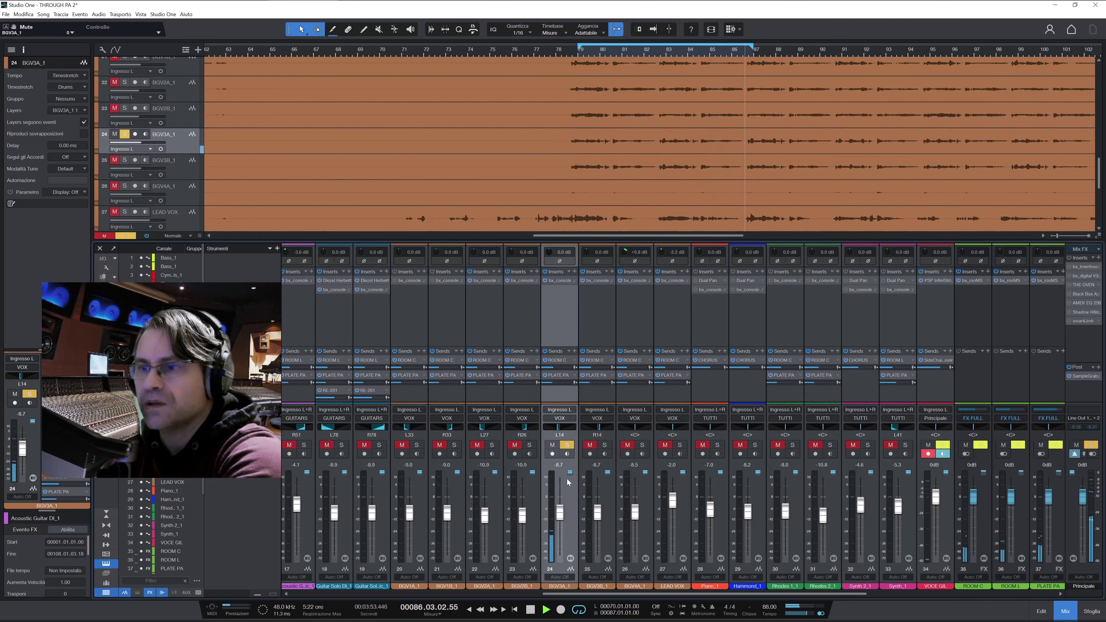
click(567, 445)
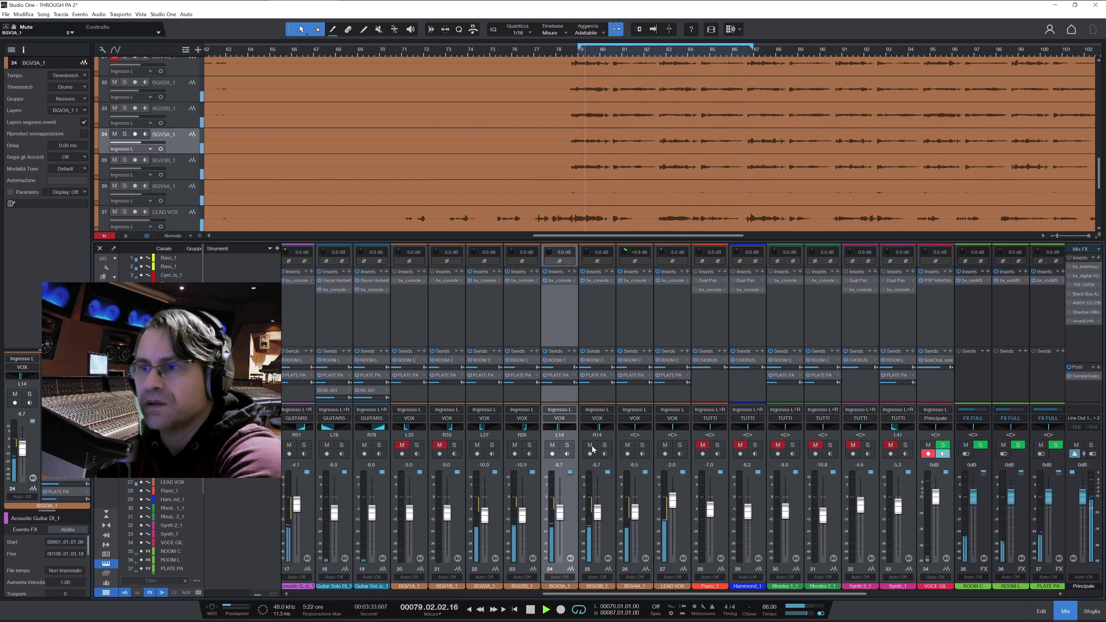
click(605, 445)
click(567, 445)
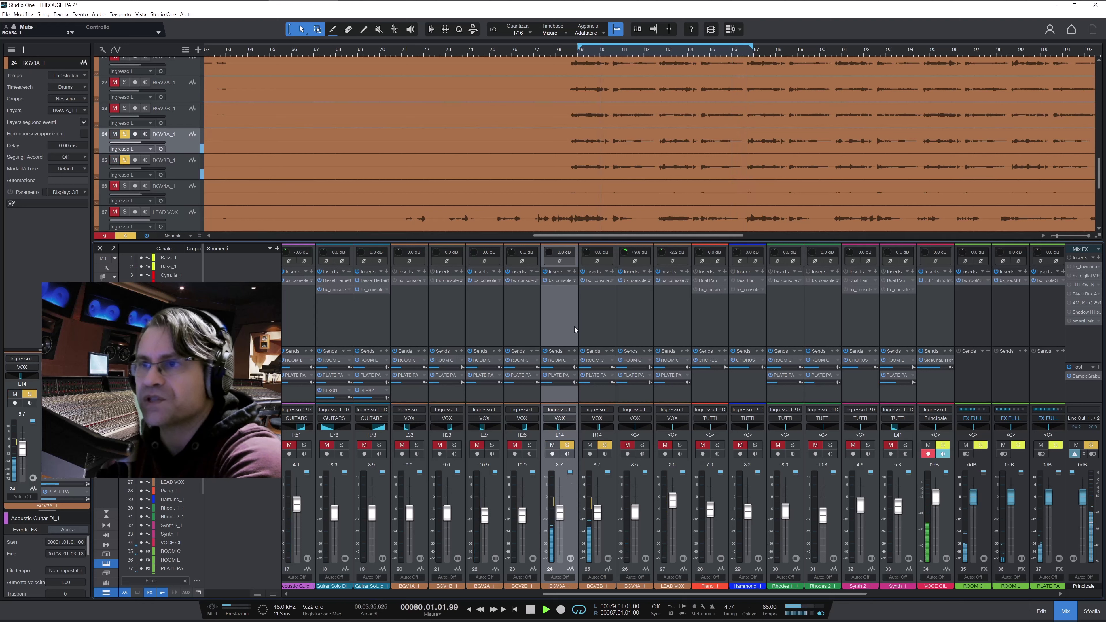
Select BGV3A_1 and BGV3B_1 together, toggle their inserts to compare the sound, and release the solo.
shift+click(596, 321)
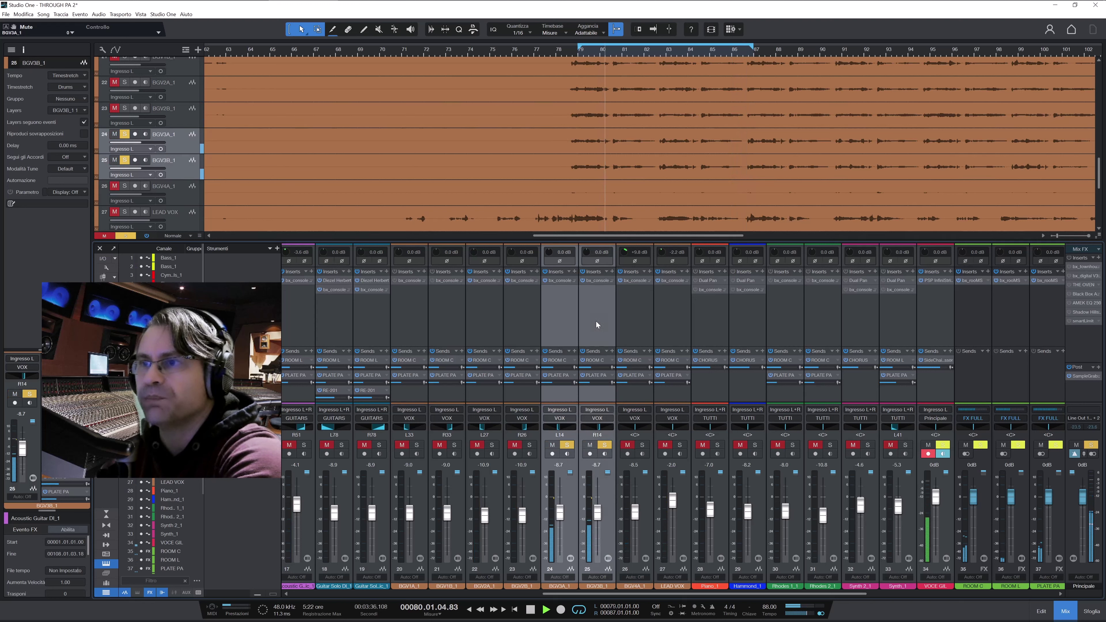
click(545, 271)
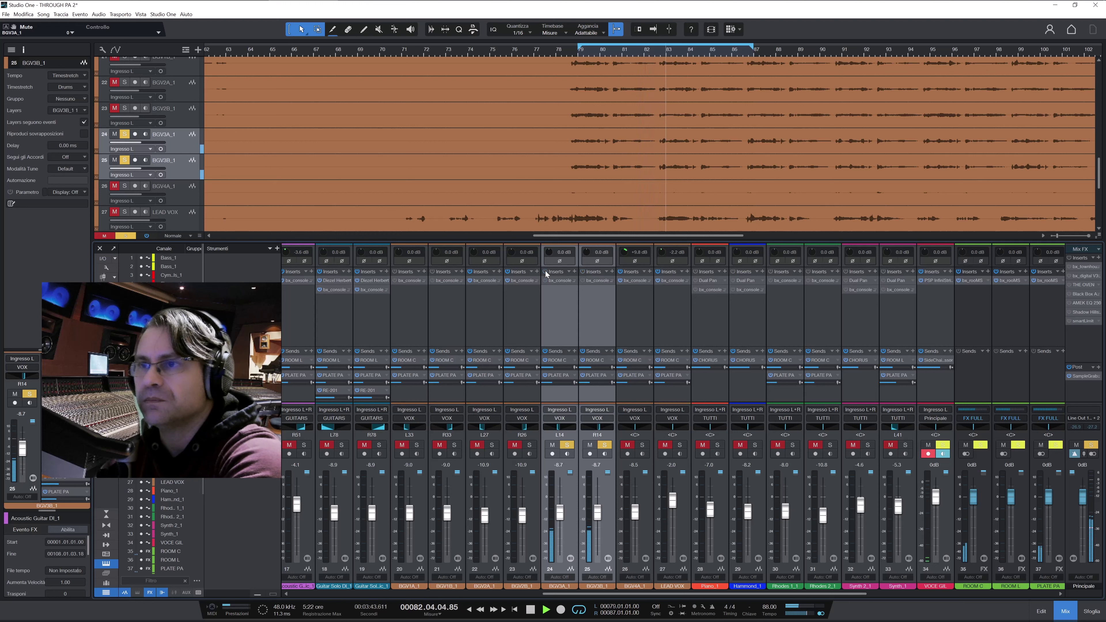
click(546, 271)
click(566, 445)
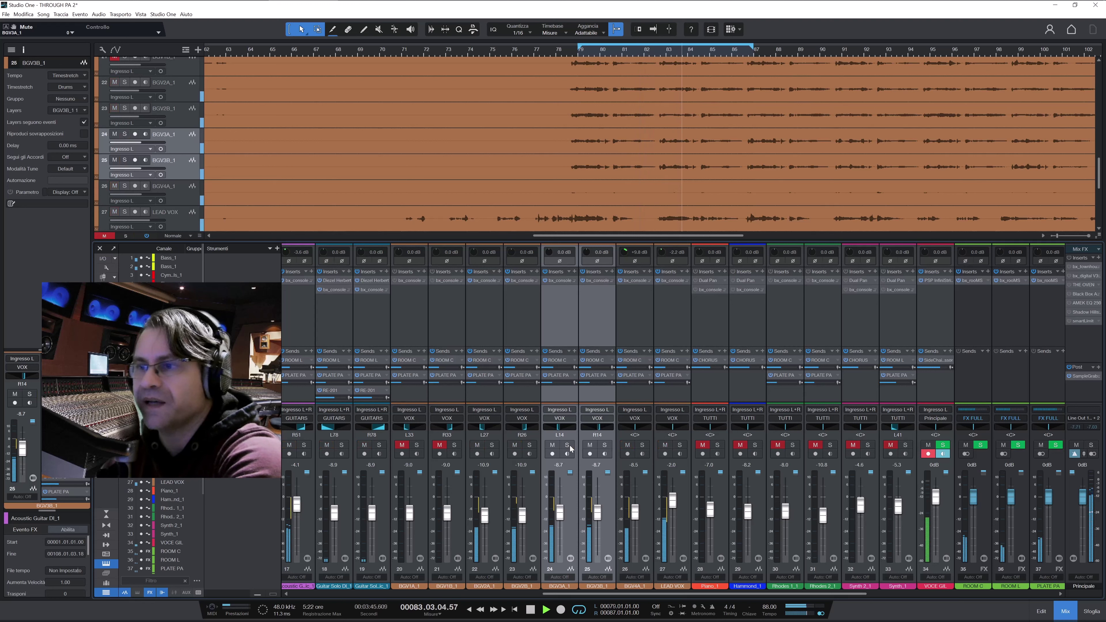
Unmute the BGV1B_1 and BGV1A_1 channels and solo them together.
click(458, 485)
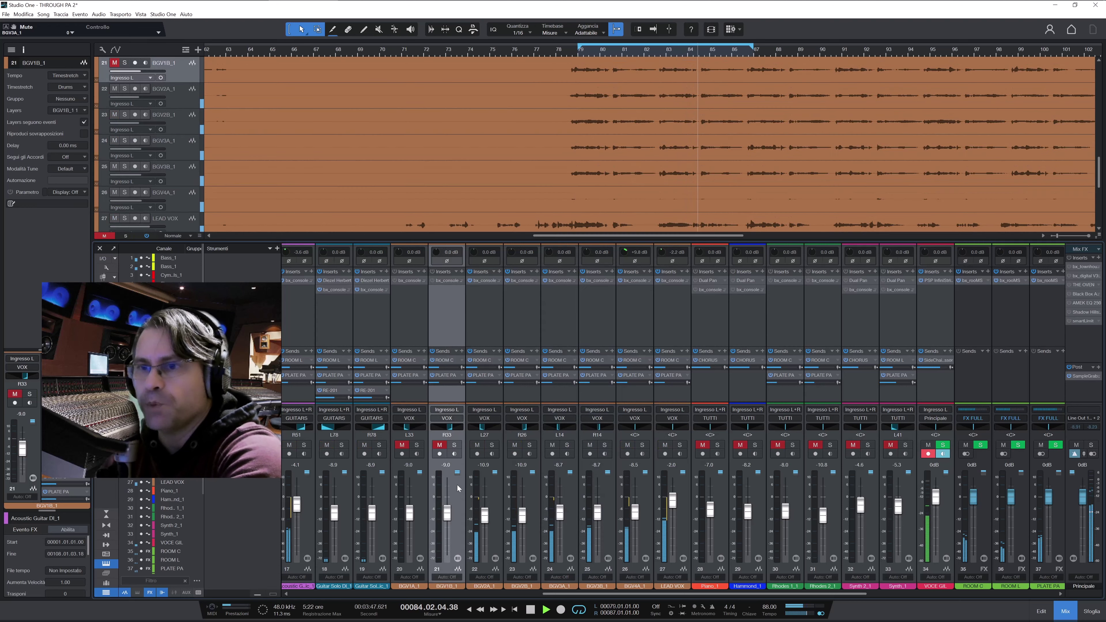
click(439, 444)
click(400, 444)
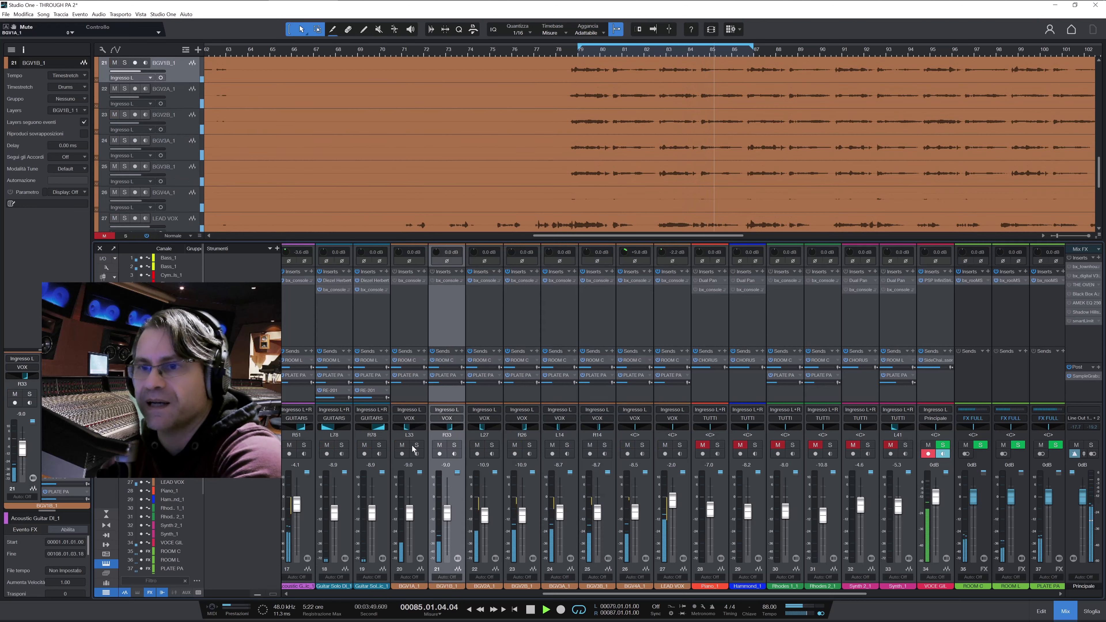
click(454, 444)
click(417, 445)
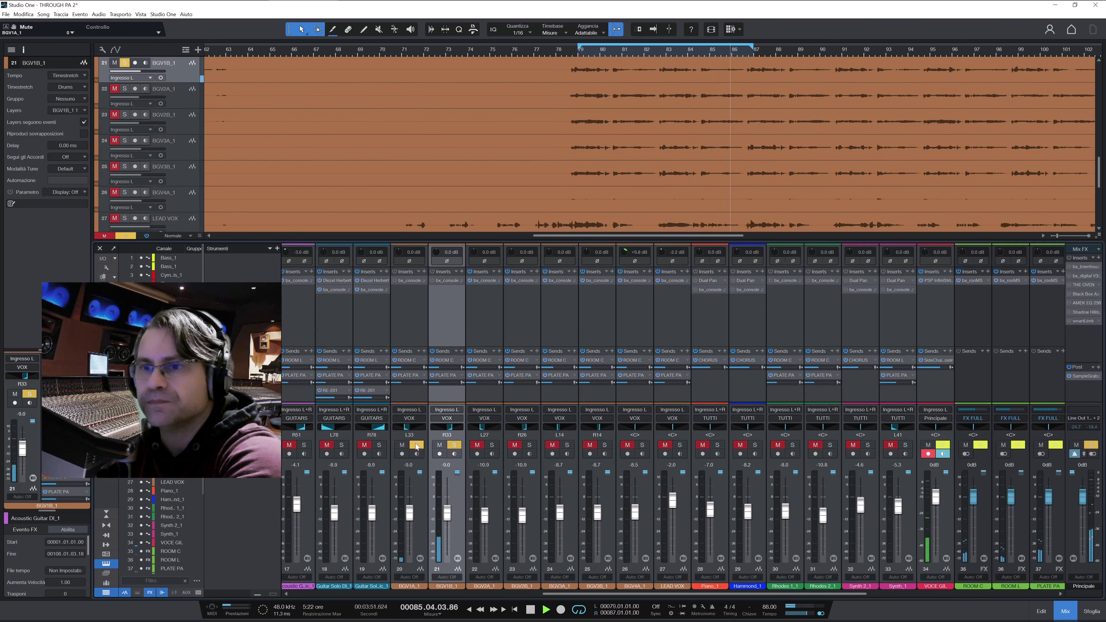
Activate the bx_console on BGV1B_1, set its high-pass filter frequency to 94 Hz, and close the plug-in.
click(449, 280)
drag(726, 75, 610, 79)
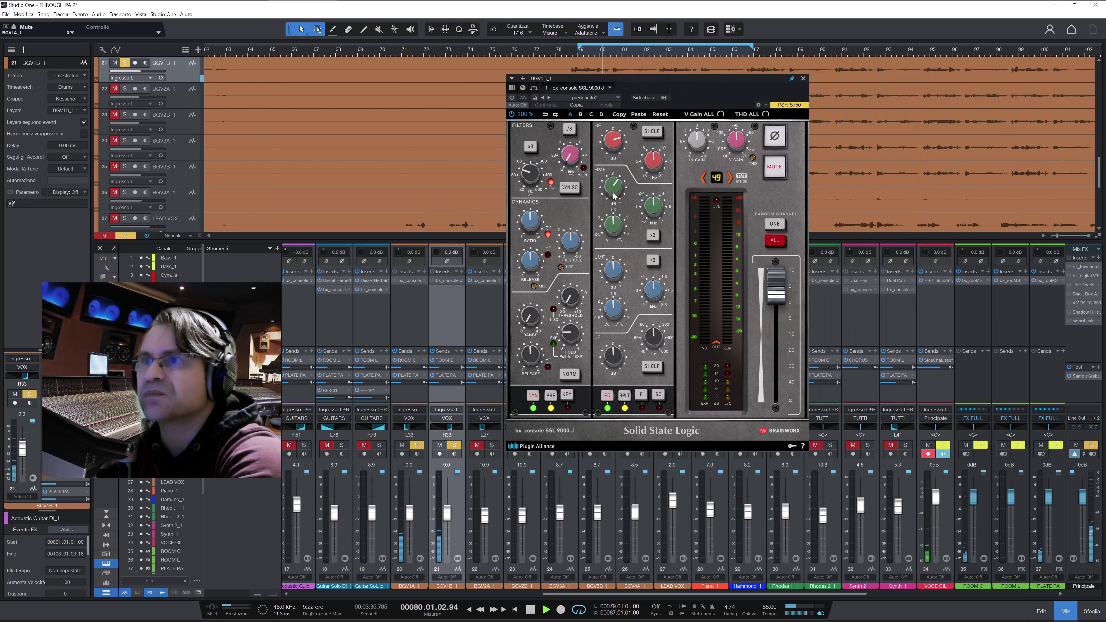
click(510, 98)
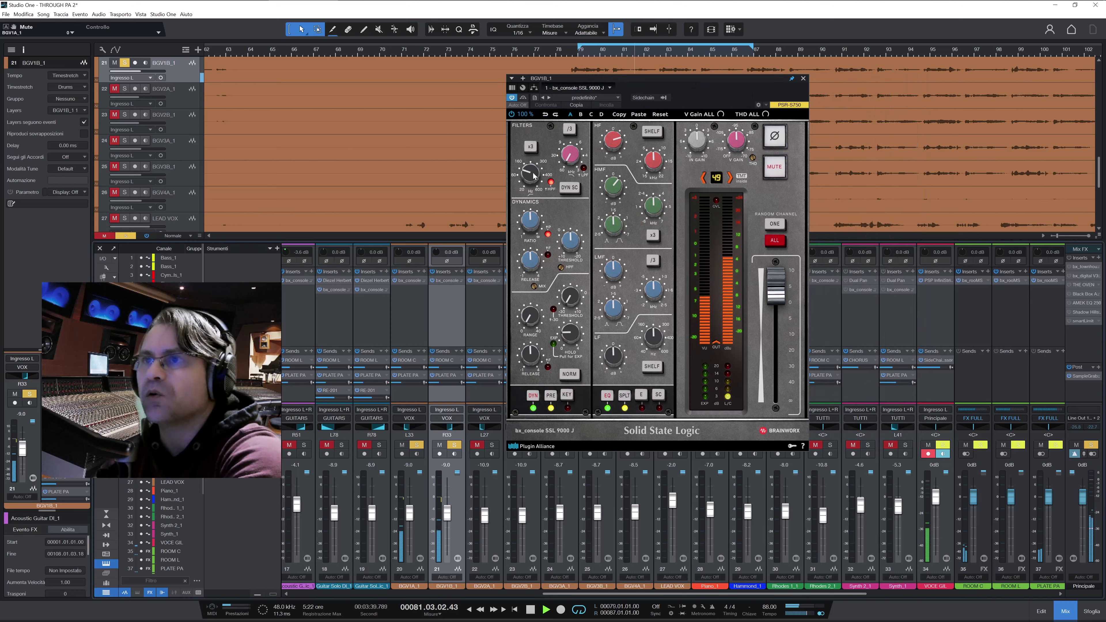
mouse_move(534, 176)
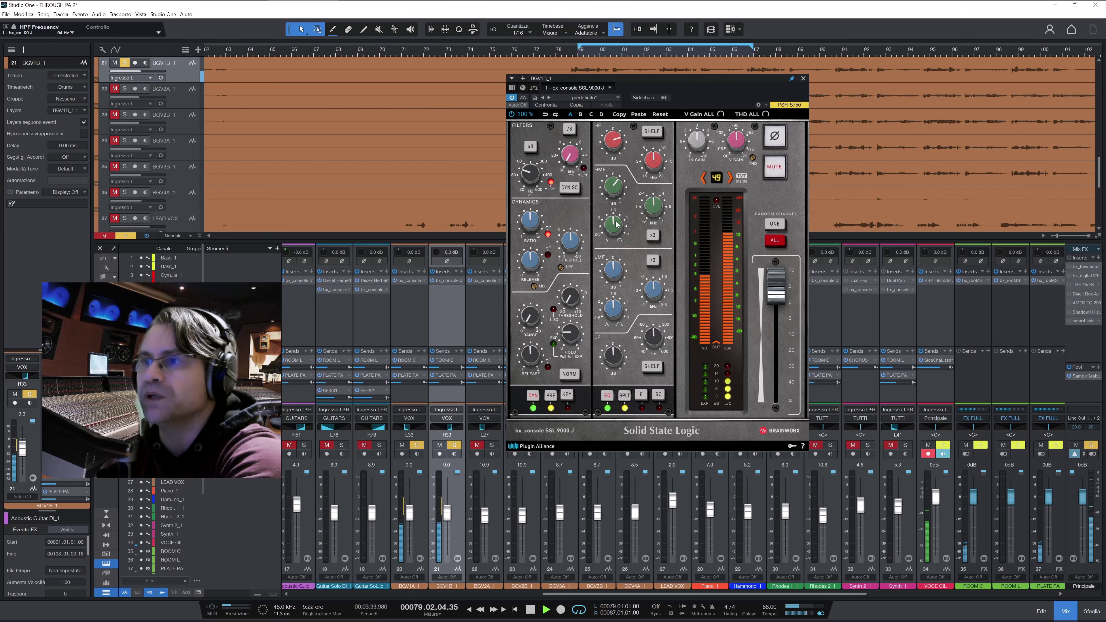
click(803, 79)
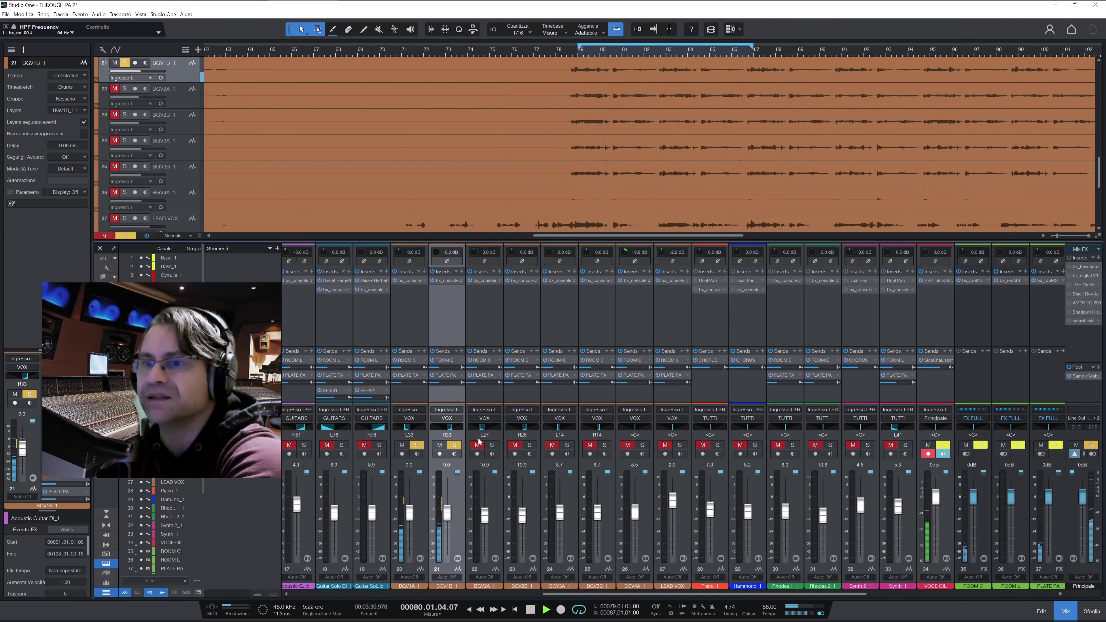
Select BGV1A_1 and BGV1B_1 together, toggle their inserts to compare the sound, and release the solo.
click(420, 486)
shift+click(453, 485)
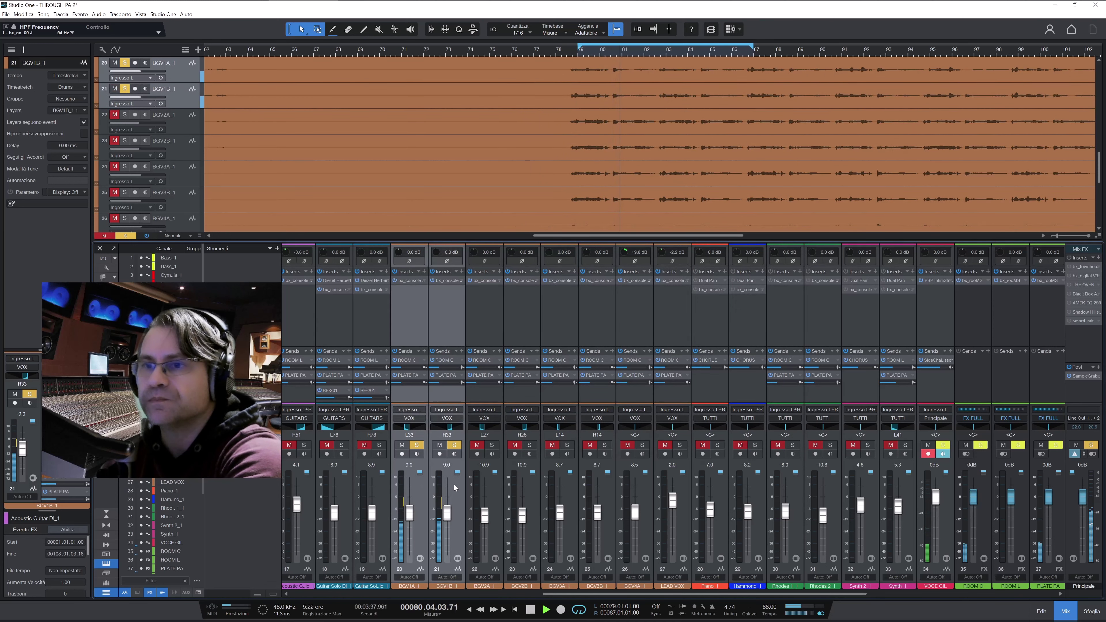
click(395, 271)
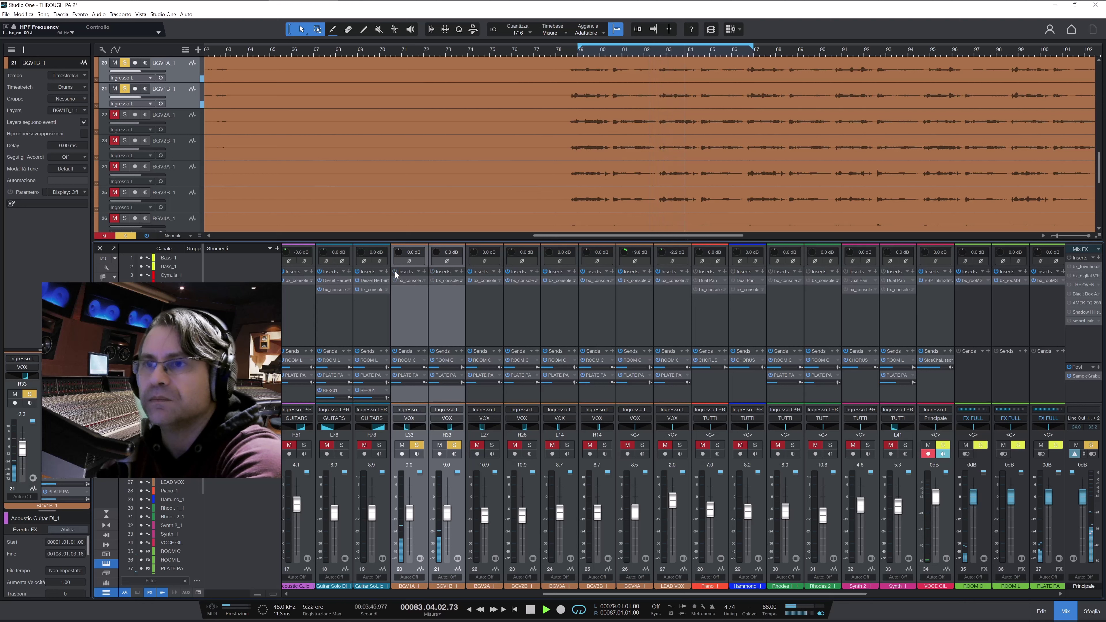
click(416, 444)
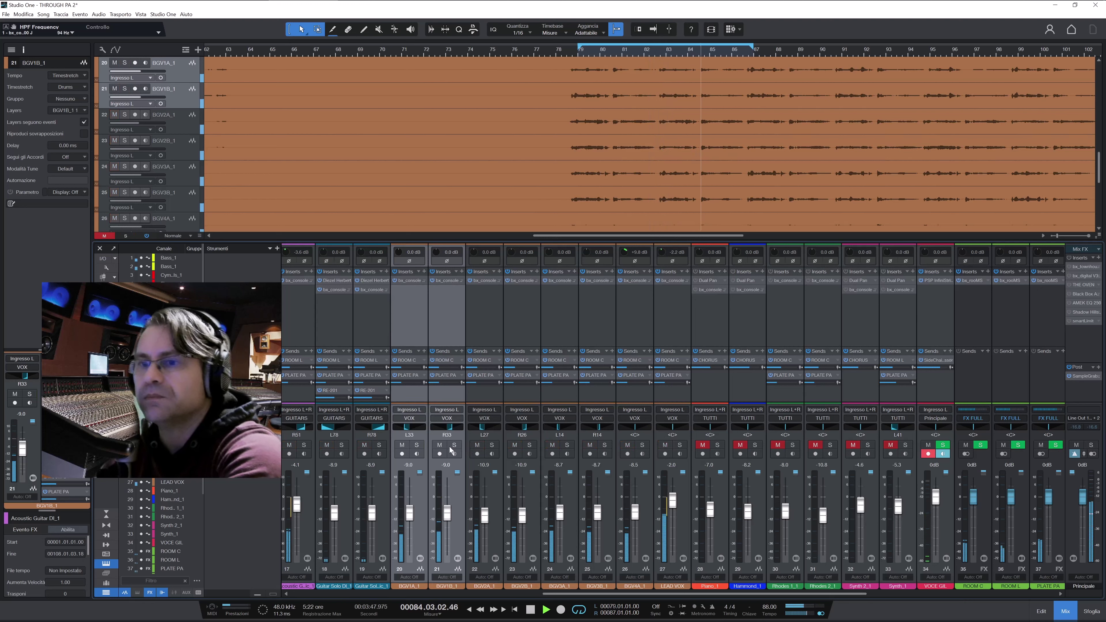
Select all vocal channels from BGV1A_1 through LEAD VOX and solo them together.
click(685, 503)
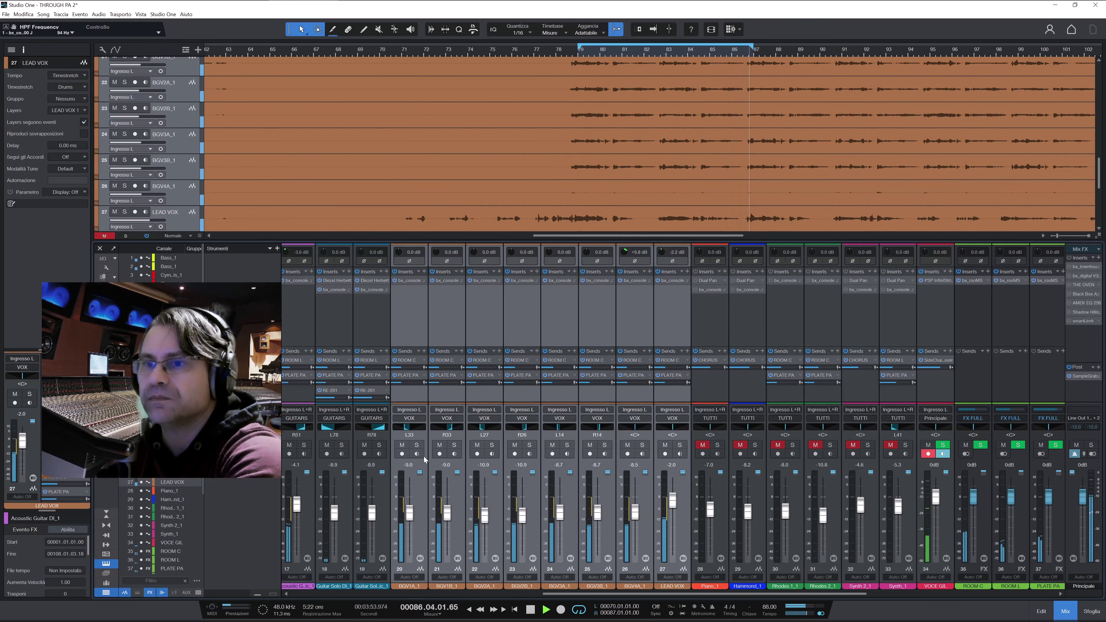
click(417, 445)
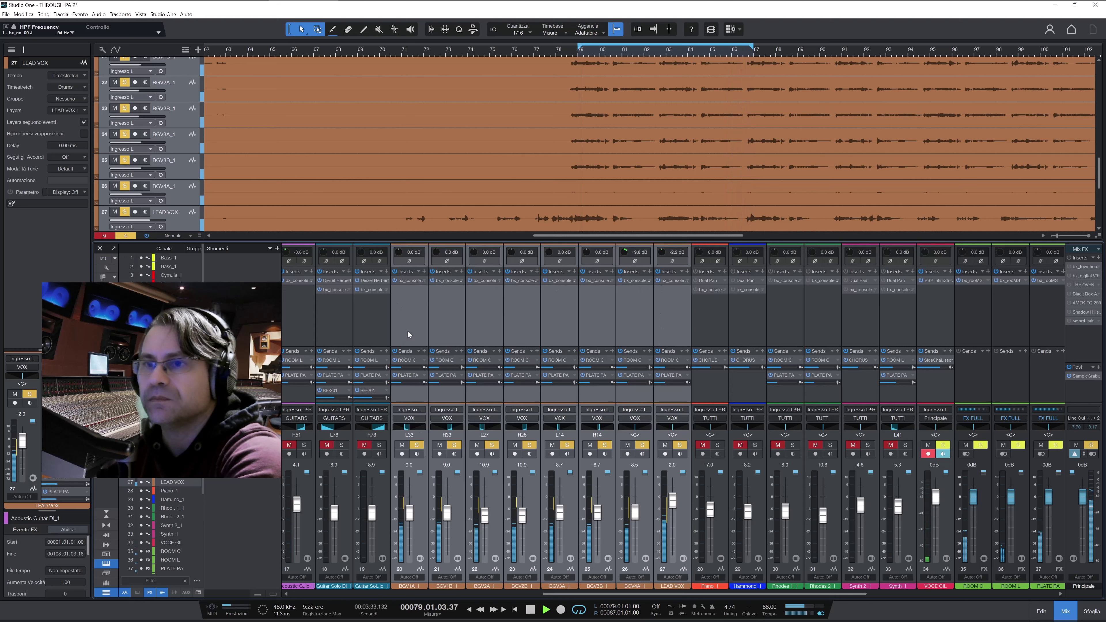
Set the BGV4A_1 backing vocal channel's fader to -8.7 dB and save the song.
click(395, 271)
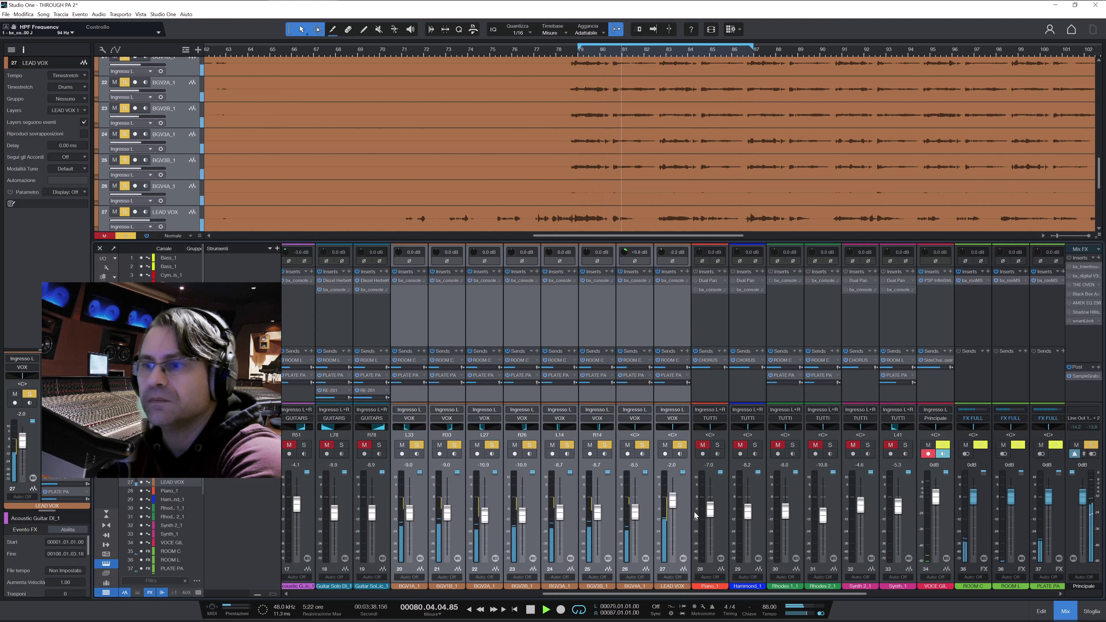
click(640, 510)
drag(636, 515, 635, 516)
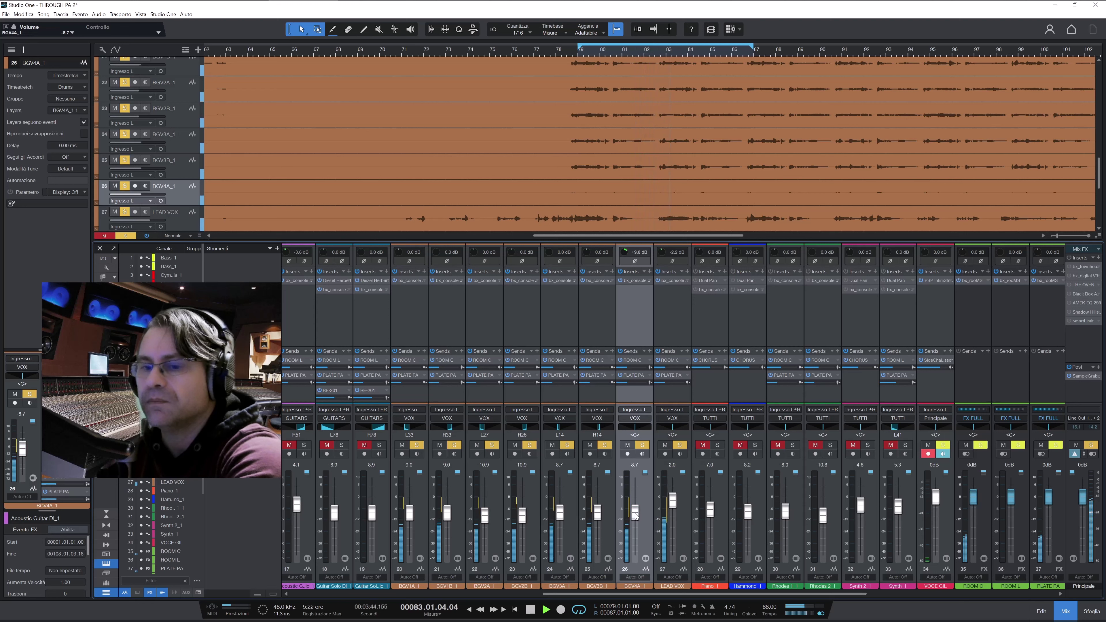
key(ctrl+s)
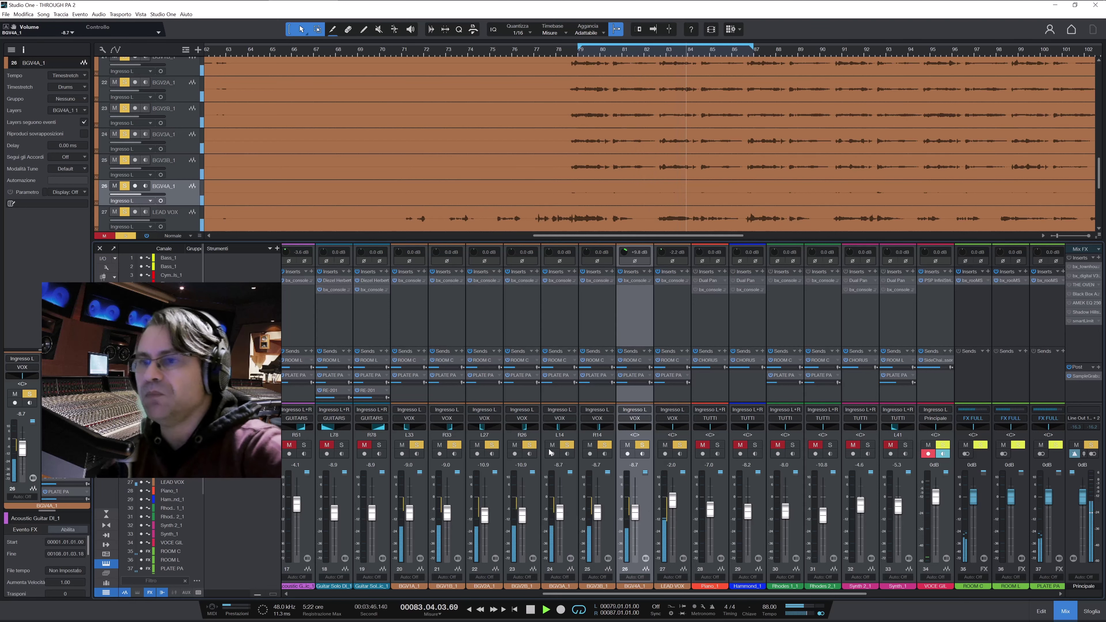
Clear all active channel solos, and unmute and solo the Piano_1 channel.
click(125, 236)
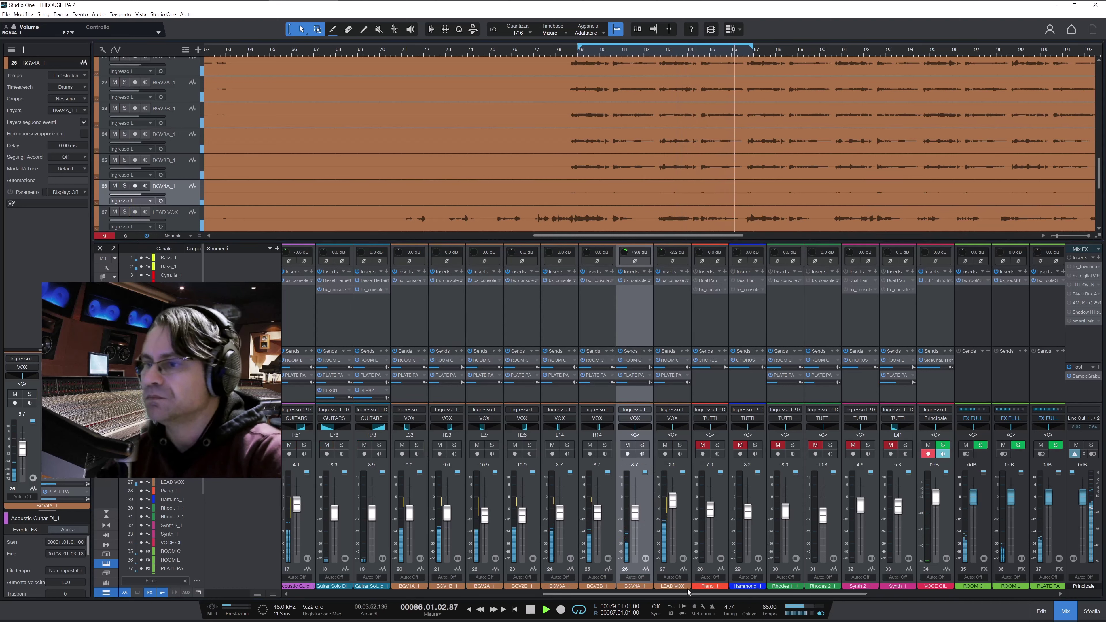
mouse_move(687, 591)
mouse_down()
mouse_move(416, 592)
mouse_move(698, 593)
mouse_up()
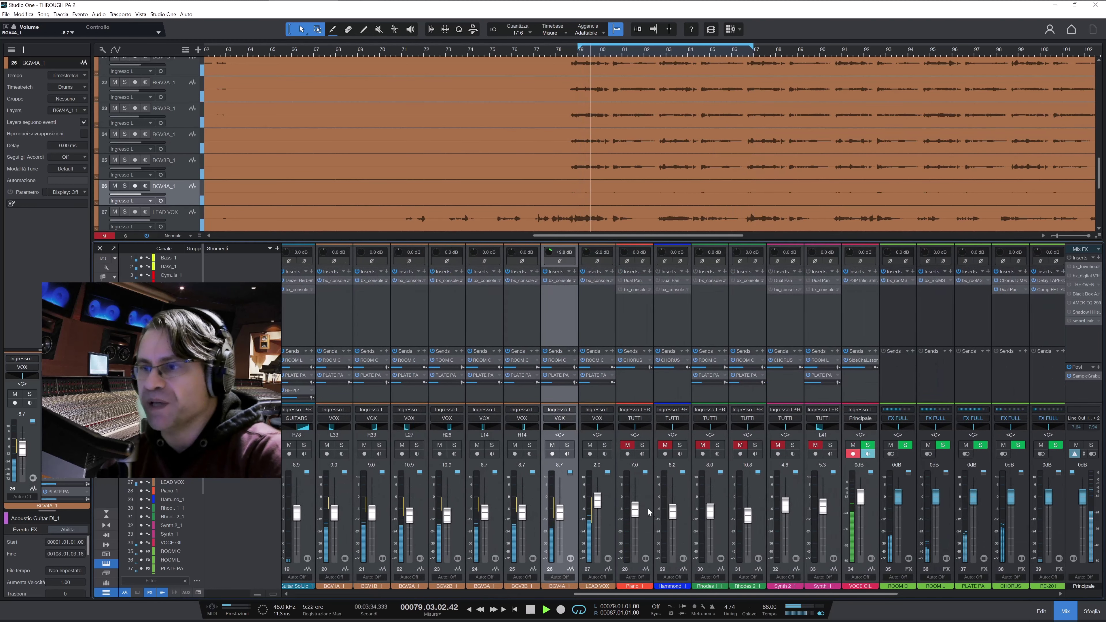
click(628, 444)
click(643, 445)
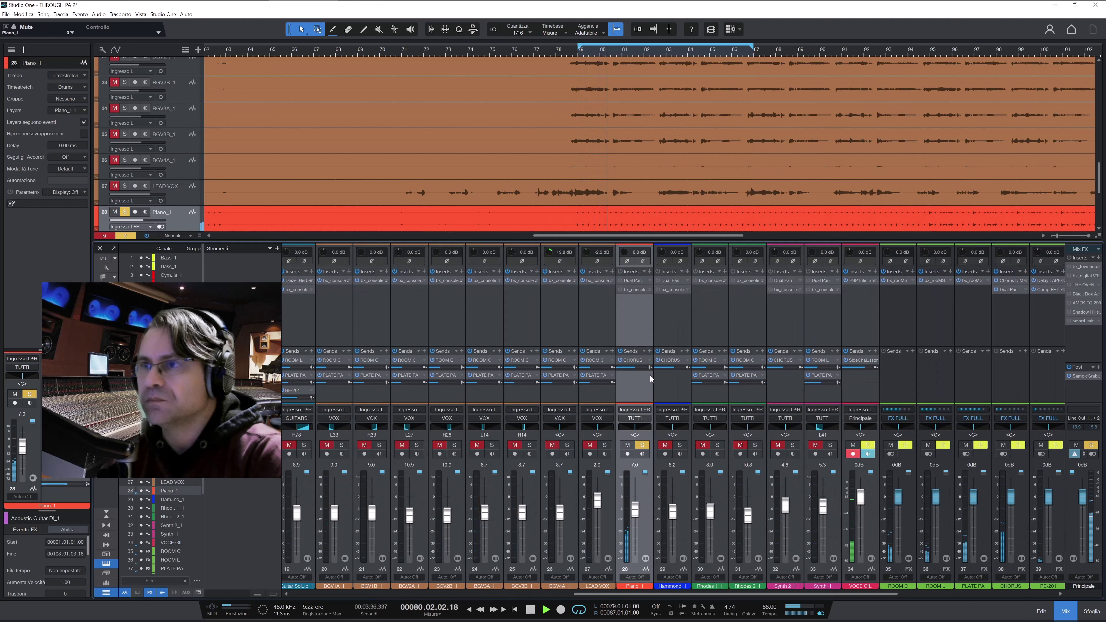
Activate the Dual Pan and bx_console SSL 9000 J inserts on Piano_1.
click(620, 280)
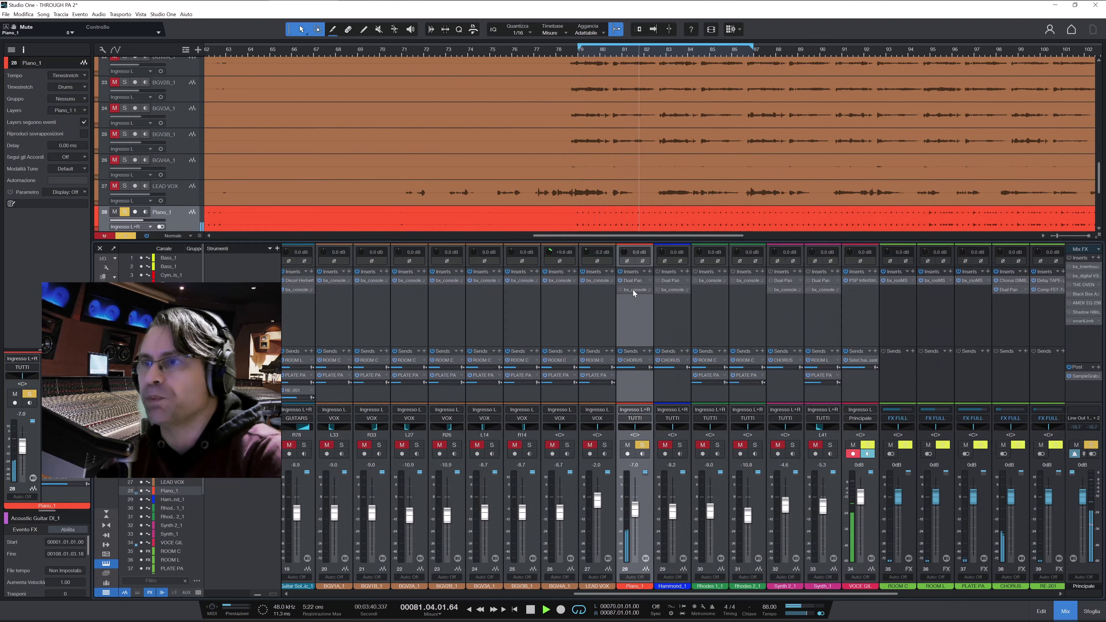
click(633, 289)
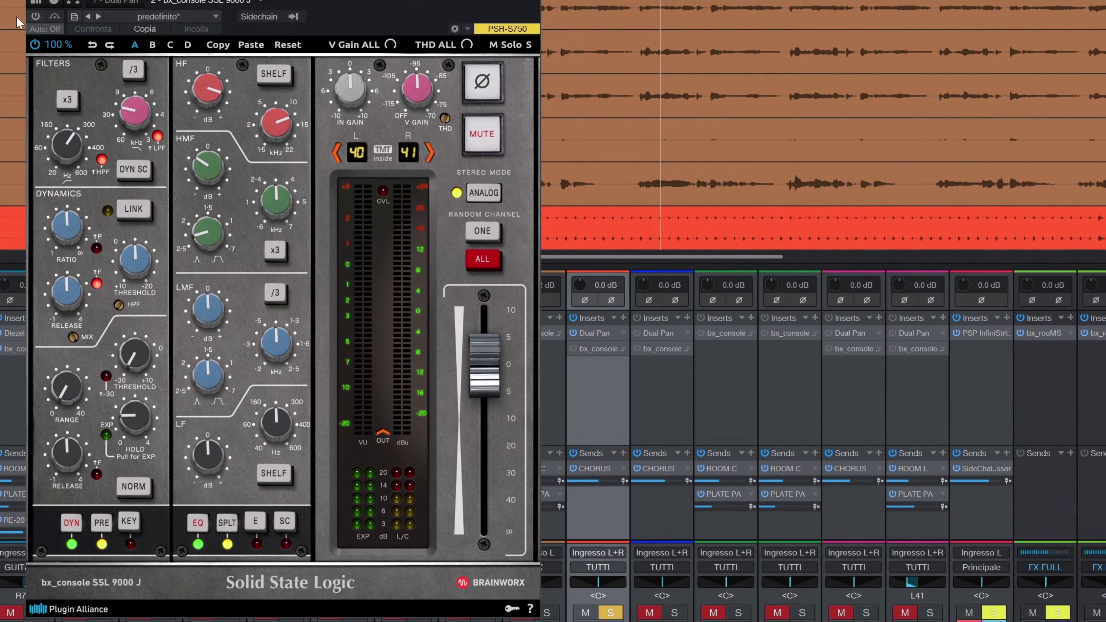
click(35, 16)
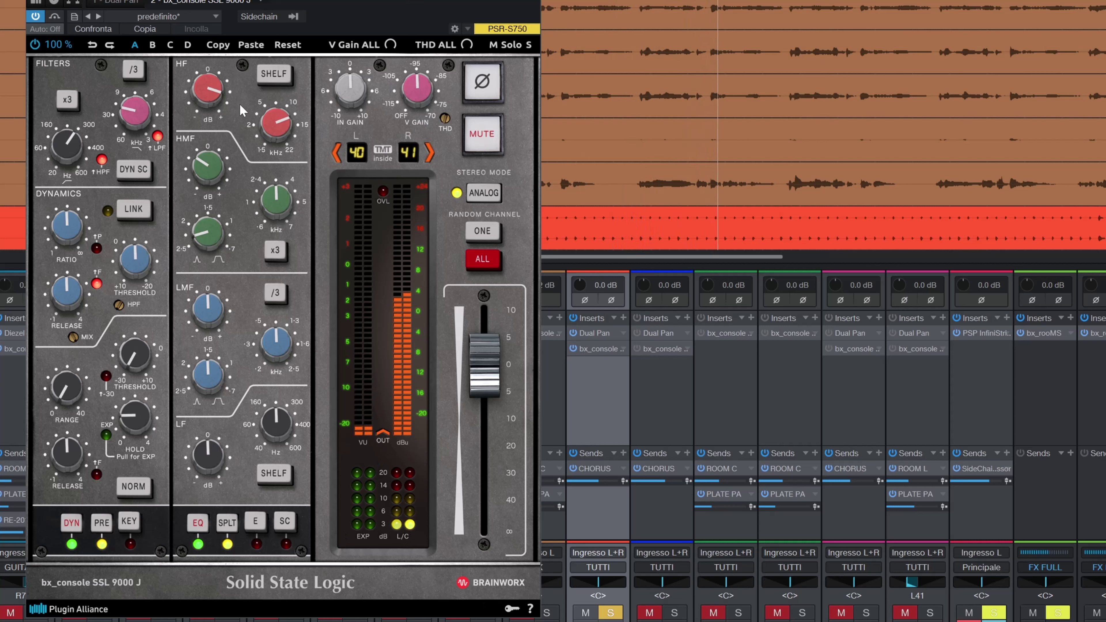
Compare the Piano_1 sound with the console's EQ switched off and on, and with the whole plug-in bypassed.
mouse_move(210, 99)
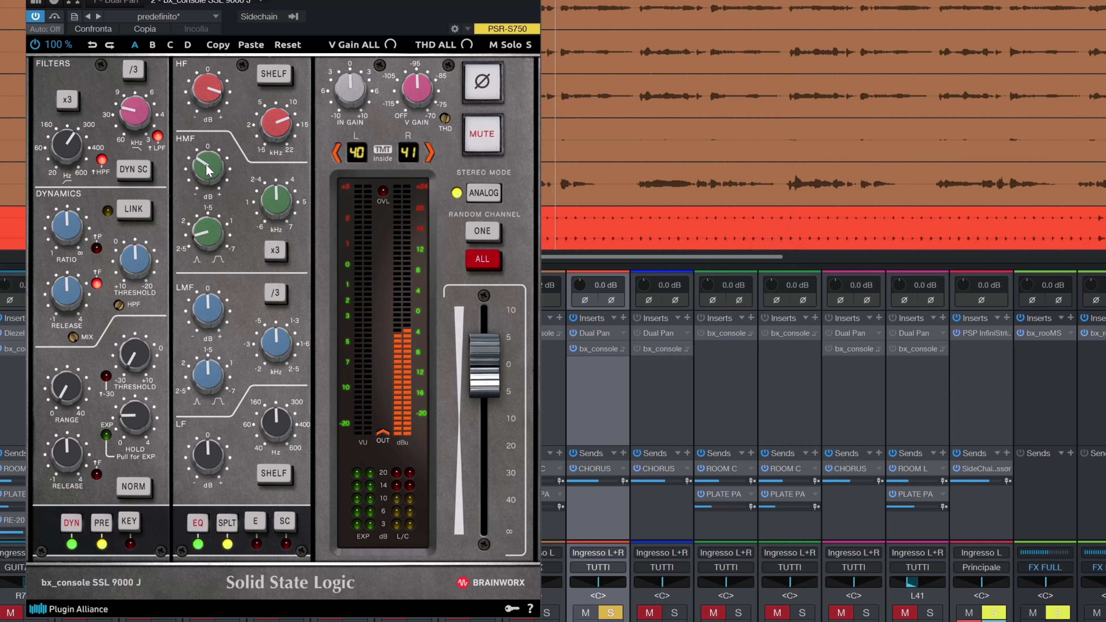
click(199, 528)
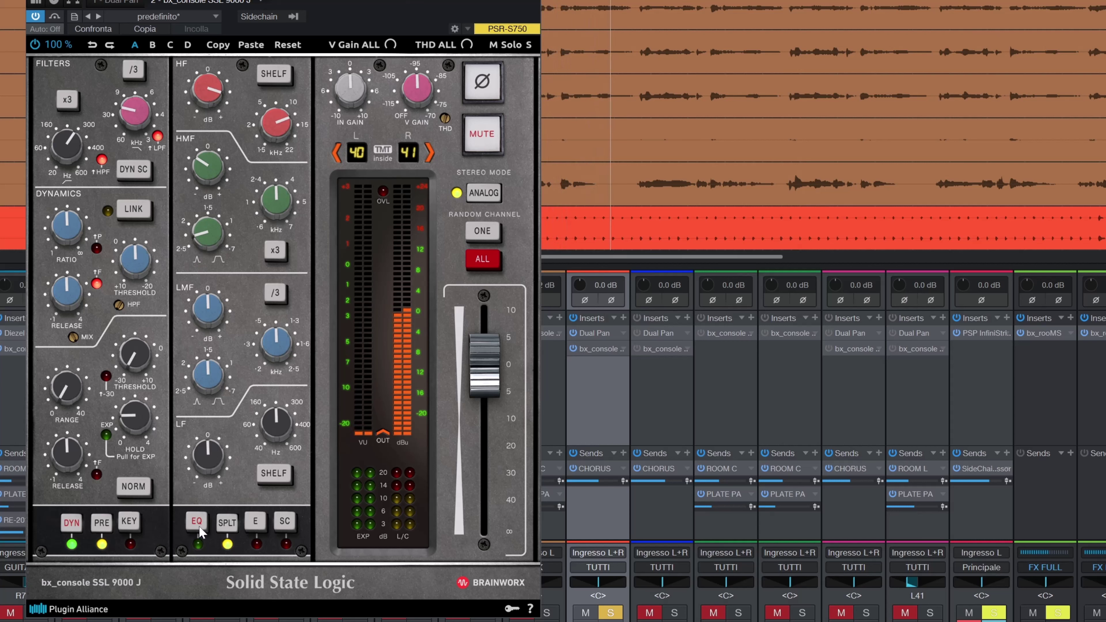
click(199, 528)
click(199, 527)
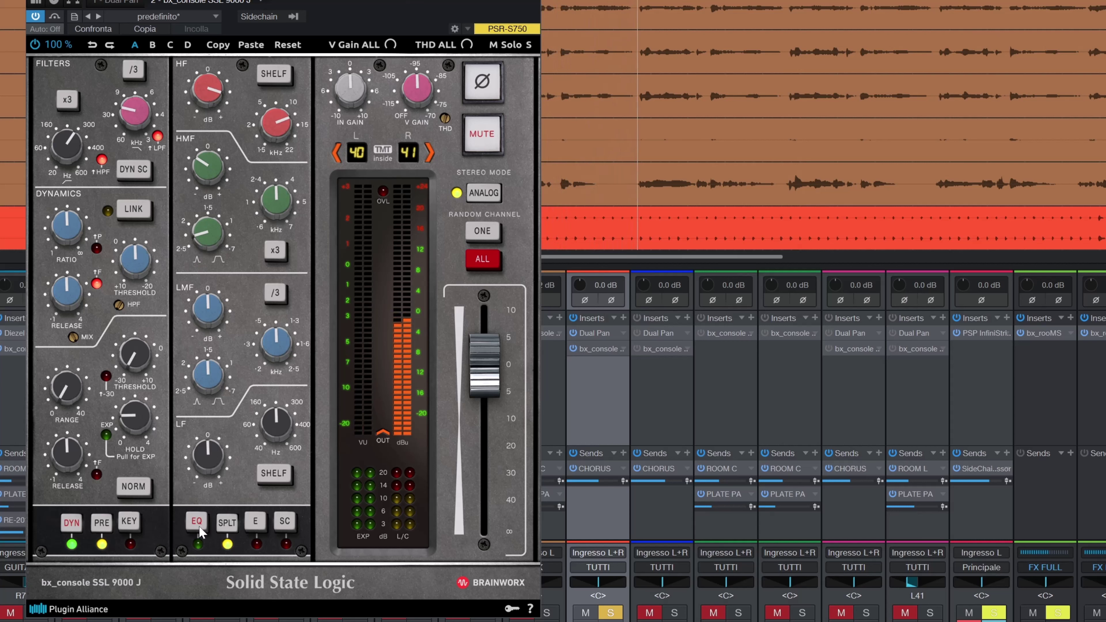
click(200, 527)
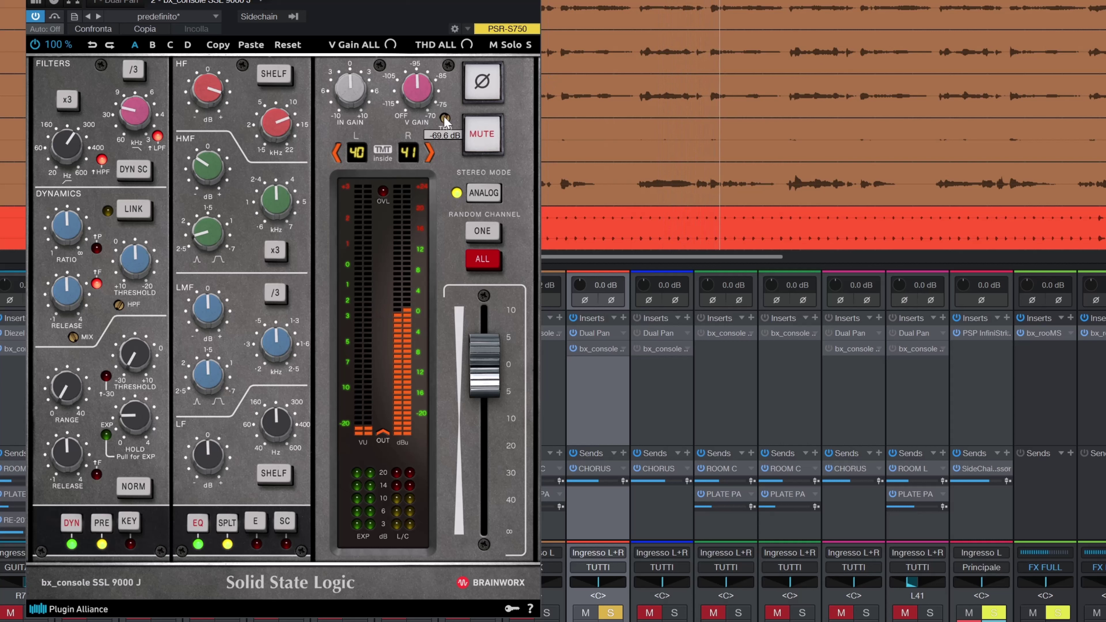
click(55, 18)
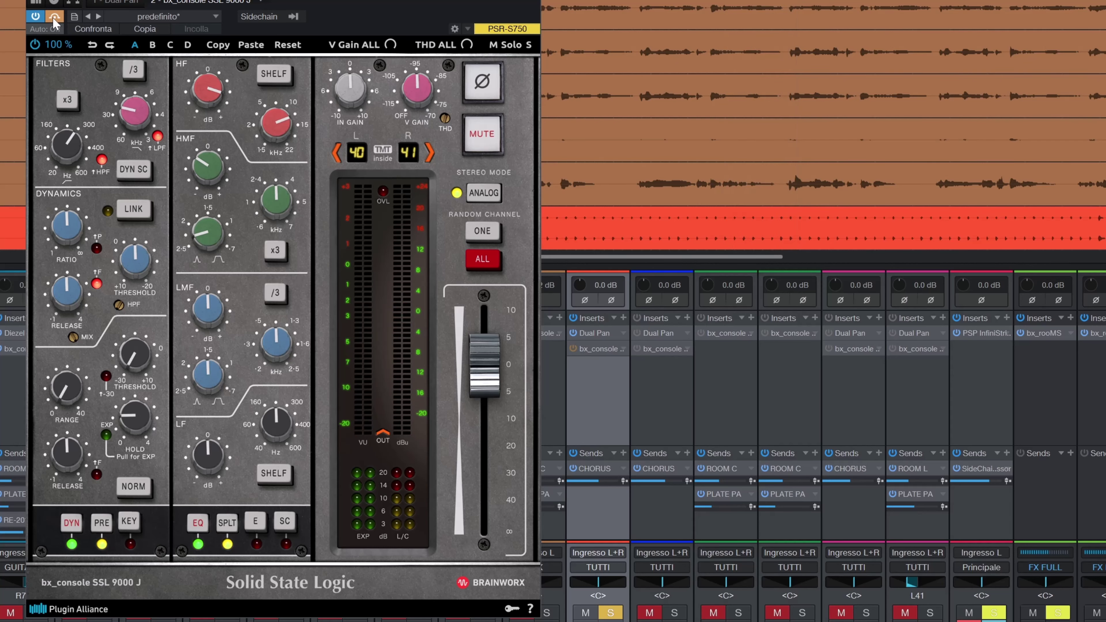
click(54, 18)
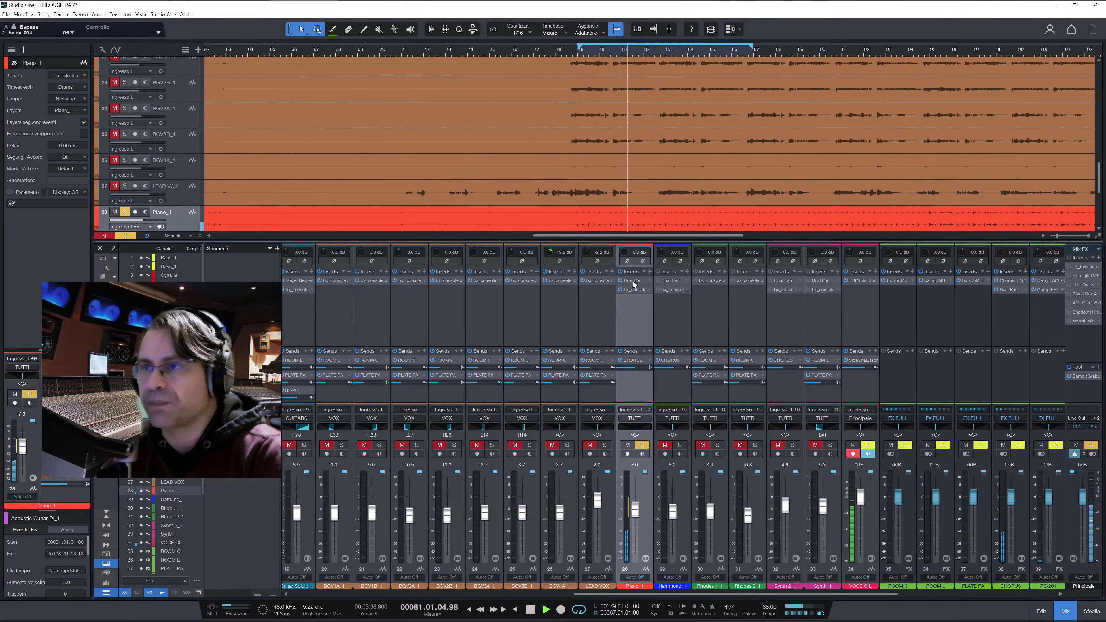
Unsolo Piano_1, and unmute and solo the Hammond_1 channel.
click(643, 445)
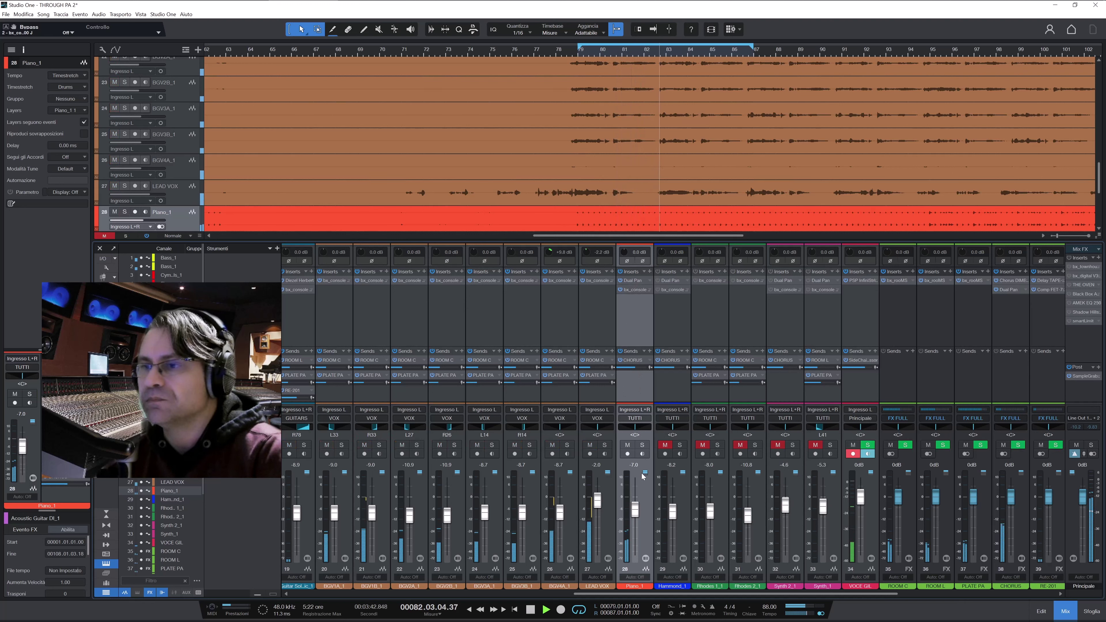
click(664, 445)
click(680, 444)
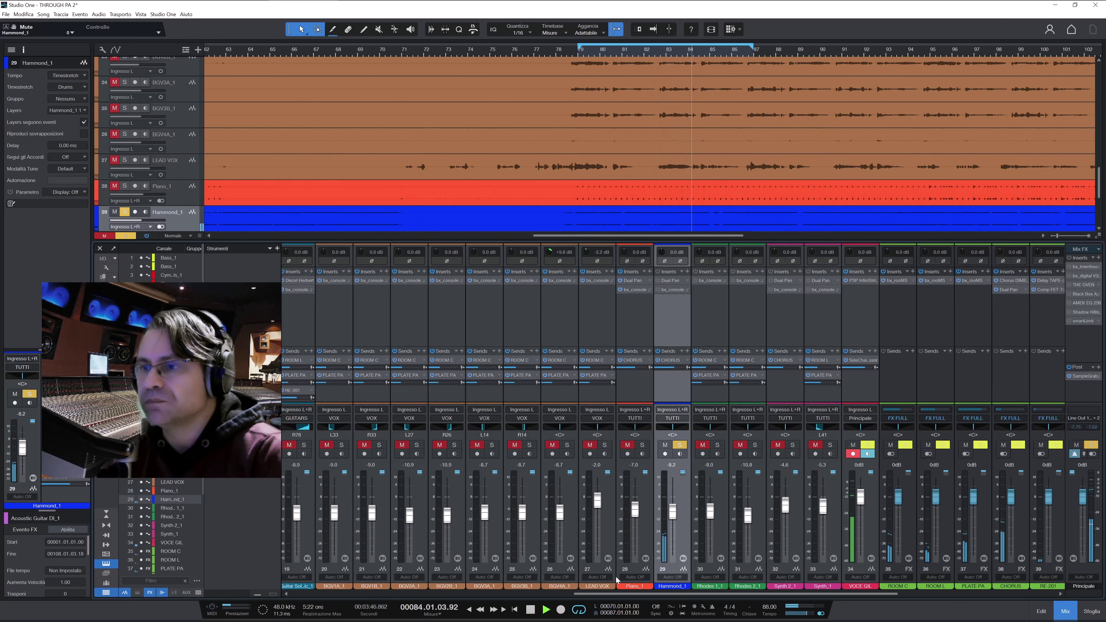
Open the bx_console SSL 9000 J insert on Hammond_1, move its window clear of the webcam area, and activate it.
drag(618, 593, 663, 593)
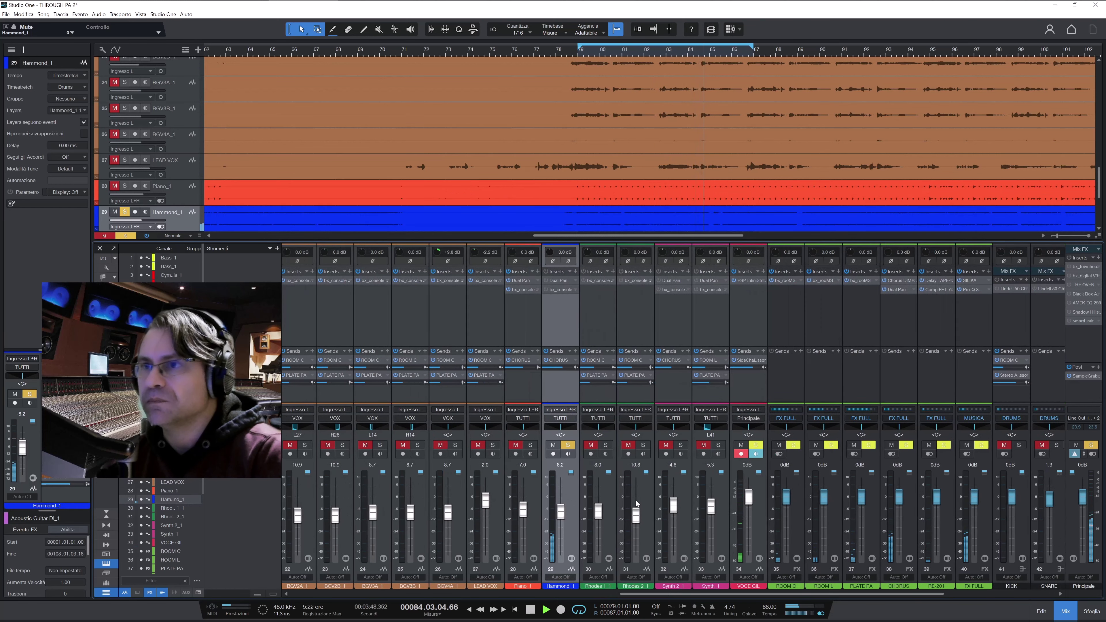
click(561, 290)
drag(495, 87, 714, 85)
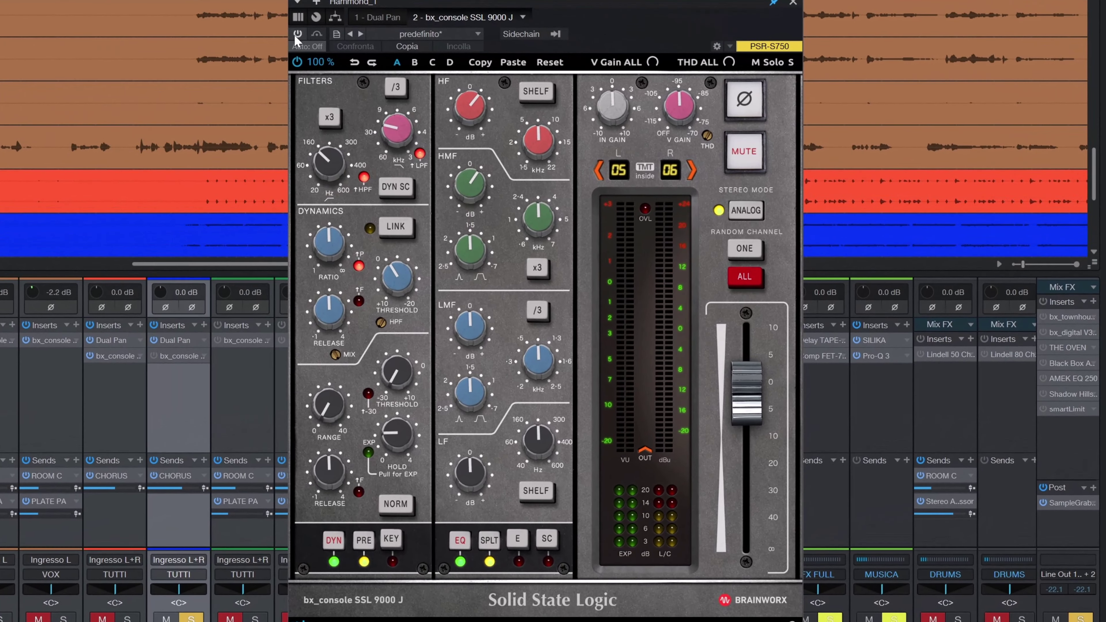
click(296, 34)
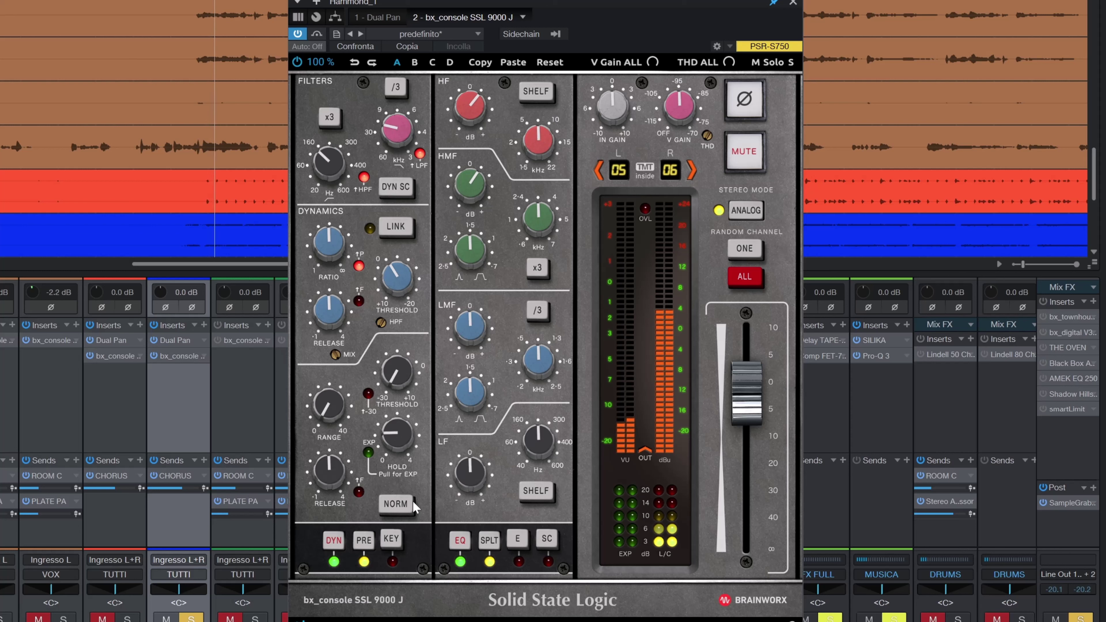
Compare the Hammond_1 sound with the console's EQ toggled and the plug-in bypassed, and close the plug-in window.
click(461, 541)
click(460, 541)
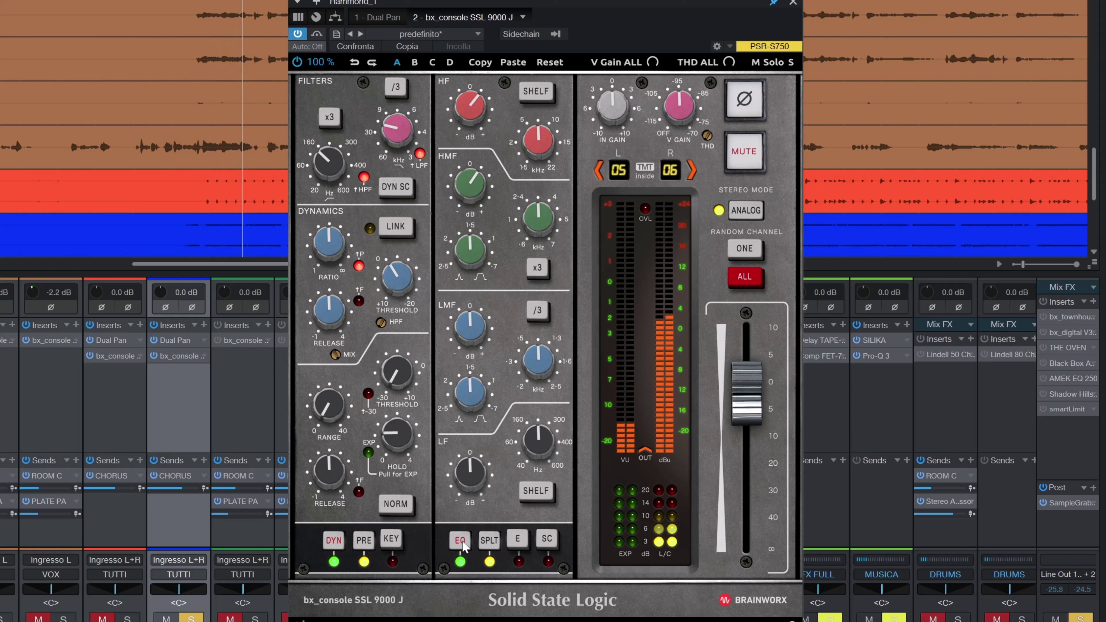
click(461, 542)
click(464, 542)
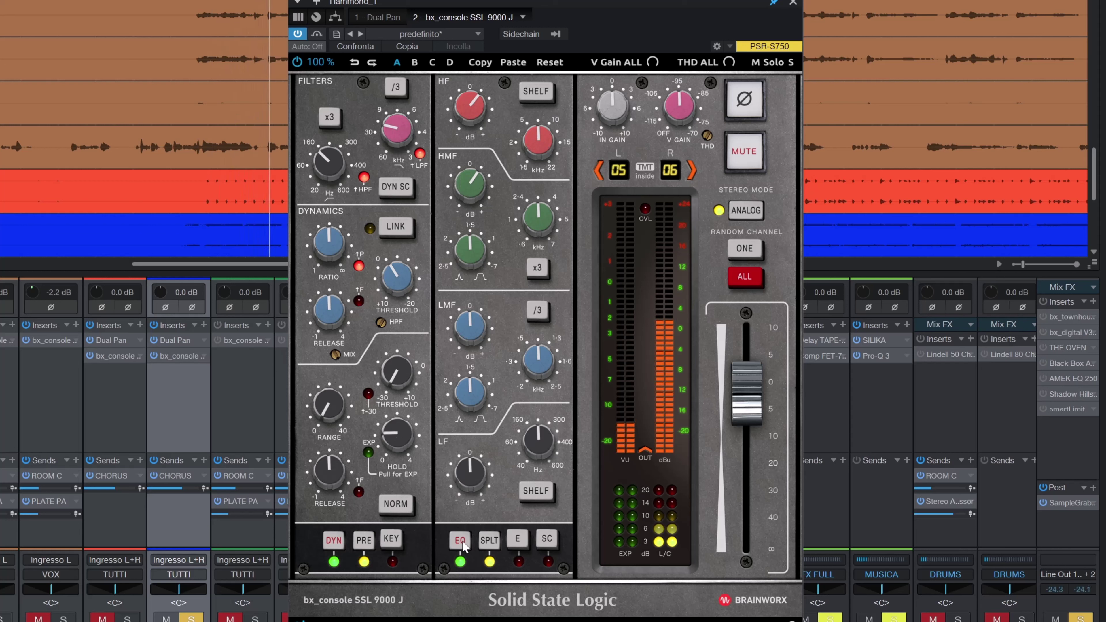
click(464, 542)
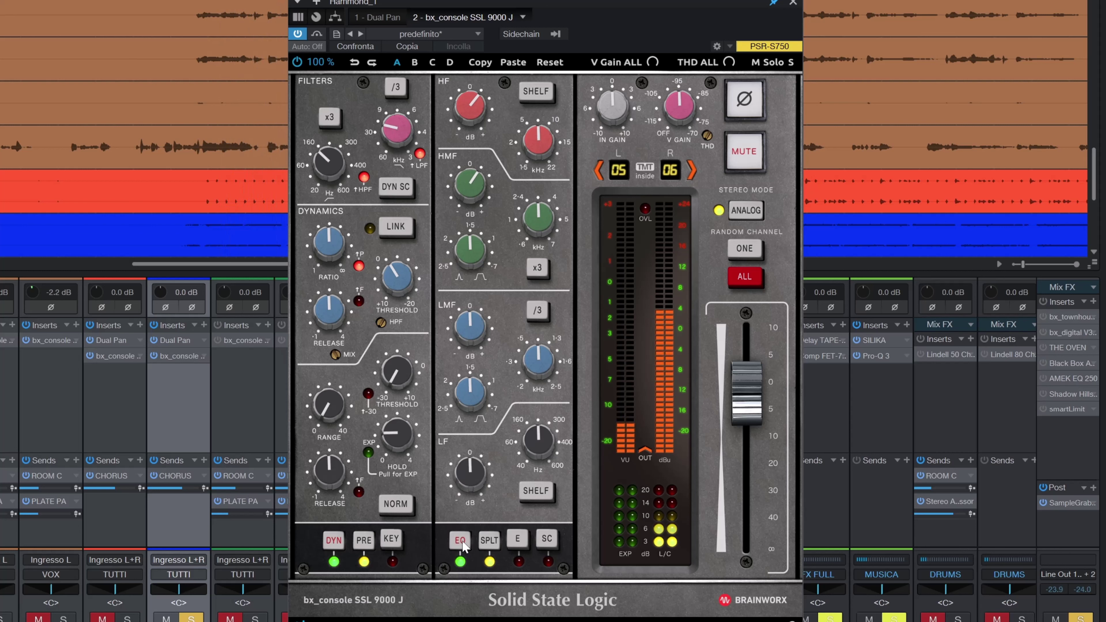
click(317, 35)
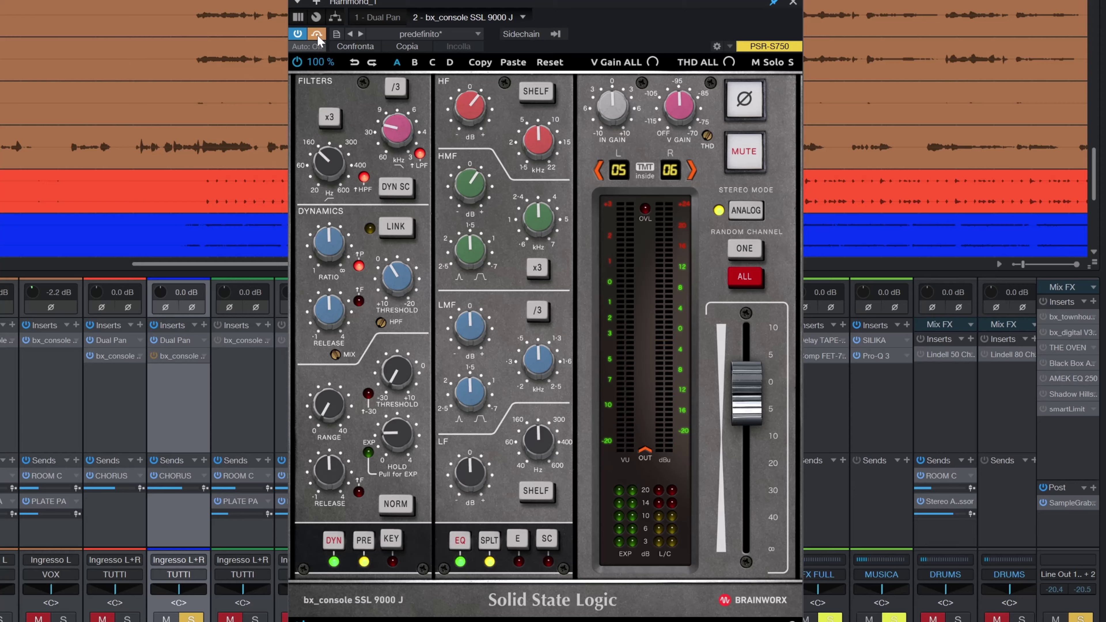
click(317, 35)
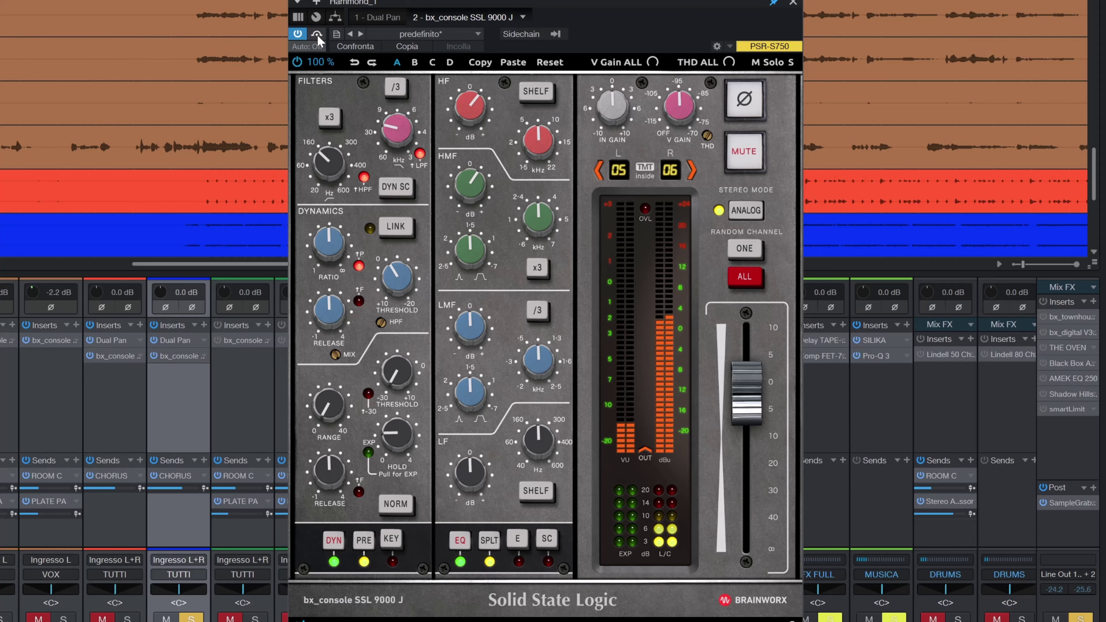
click(793, 4)
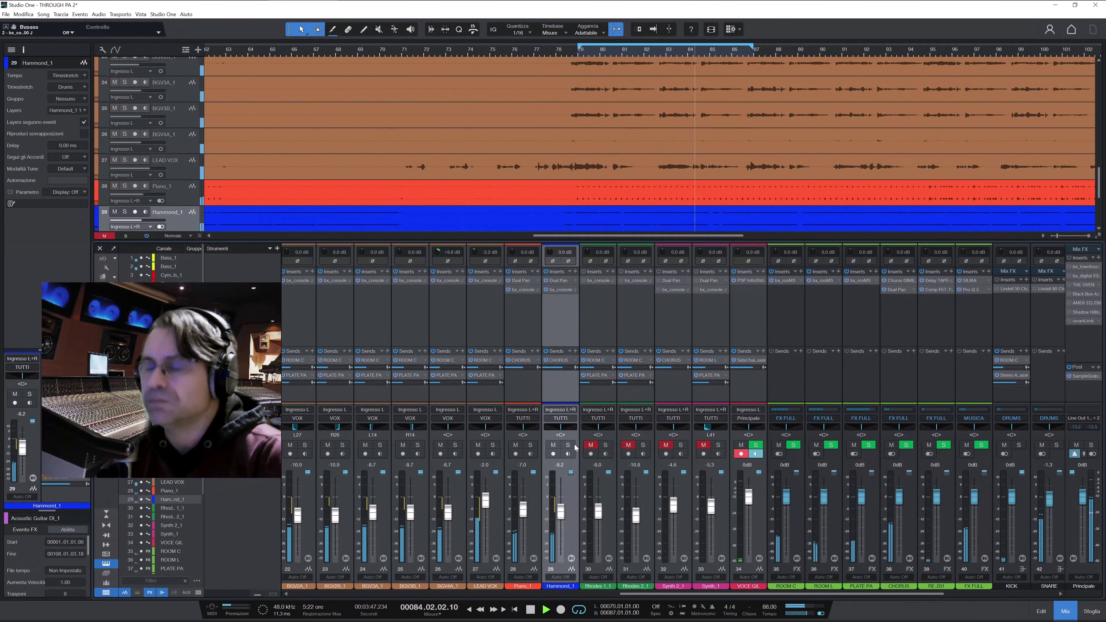
Unmute and solo the Rhodes 1_1 channel.
click(590, 444)
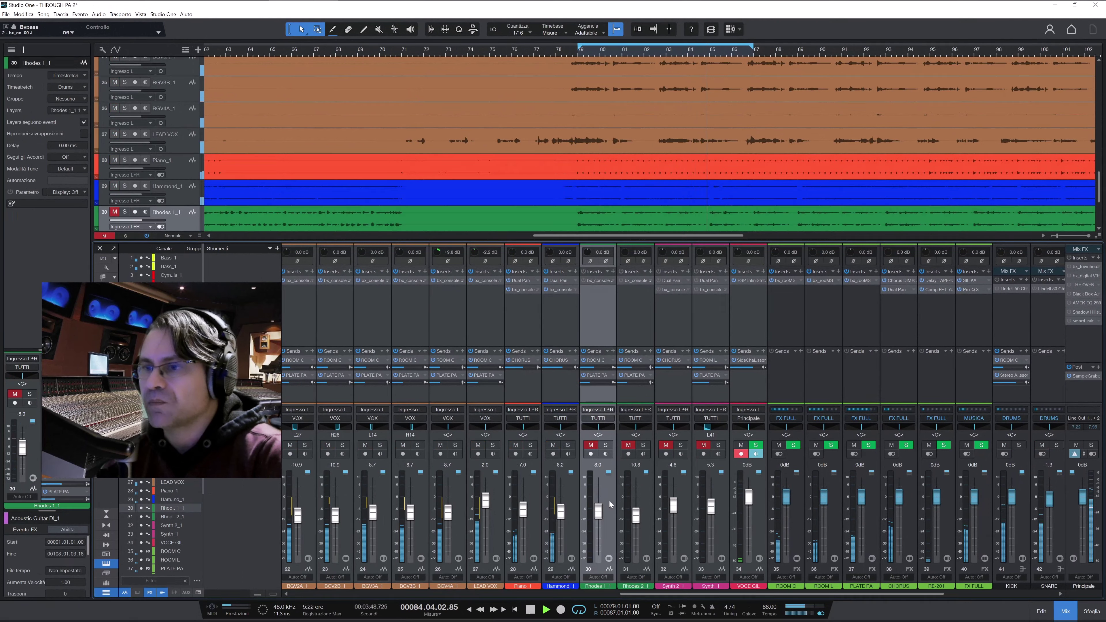
click(590, 445)
click(605, 445)
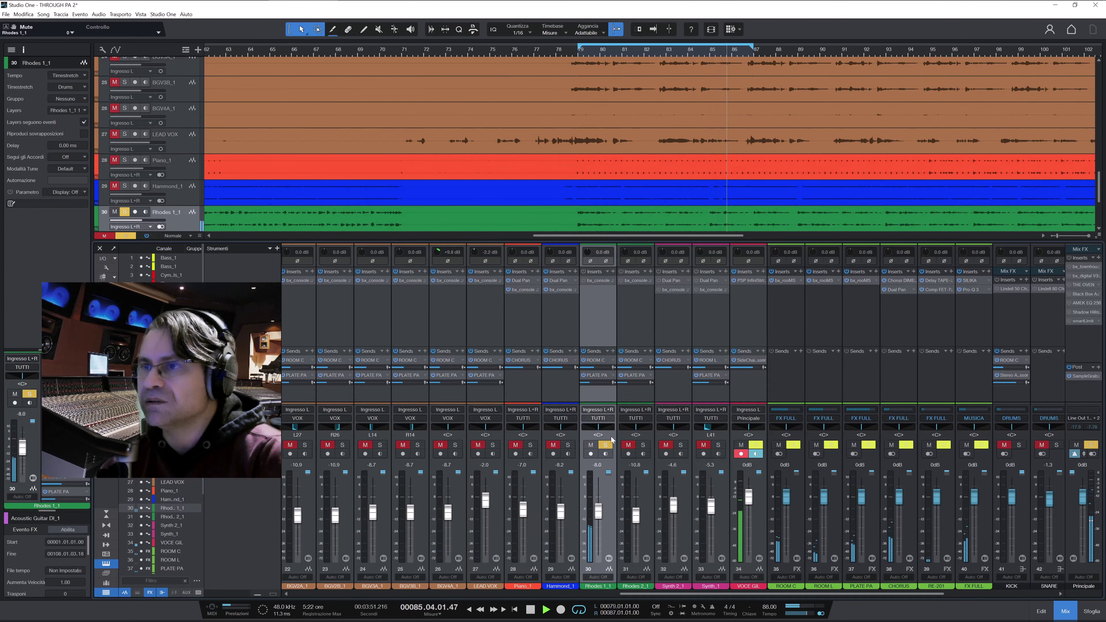
Open and activate the bx_console SSL 9000 J on Rhodes 1_1 and raise its input gain.
click(599, 280)
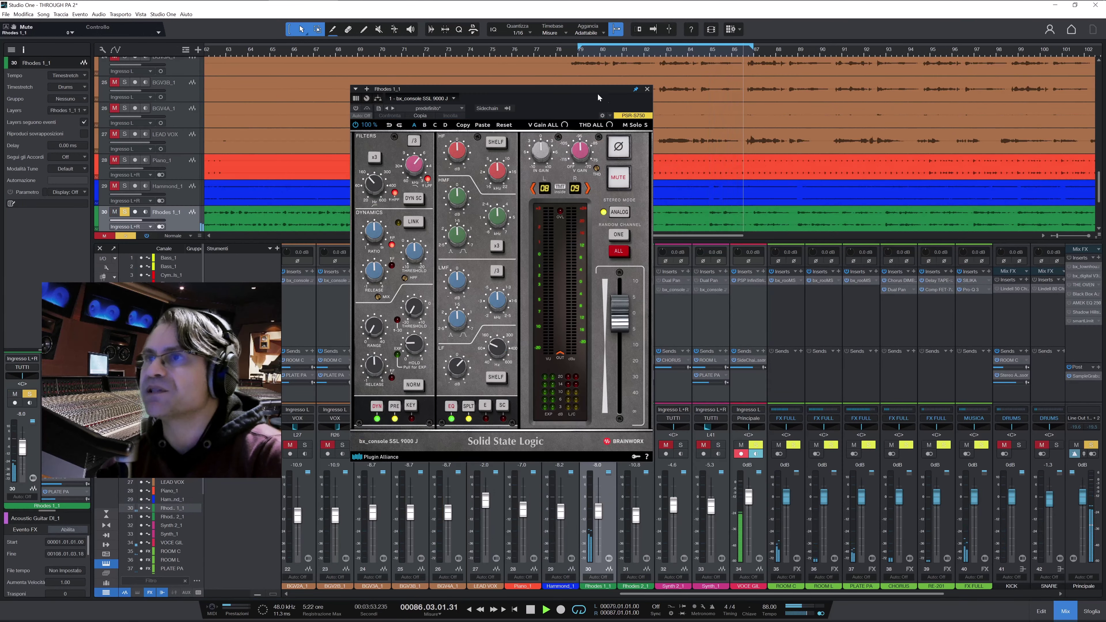
drag(599, 97, 860, 89)
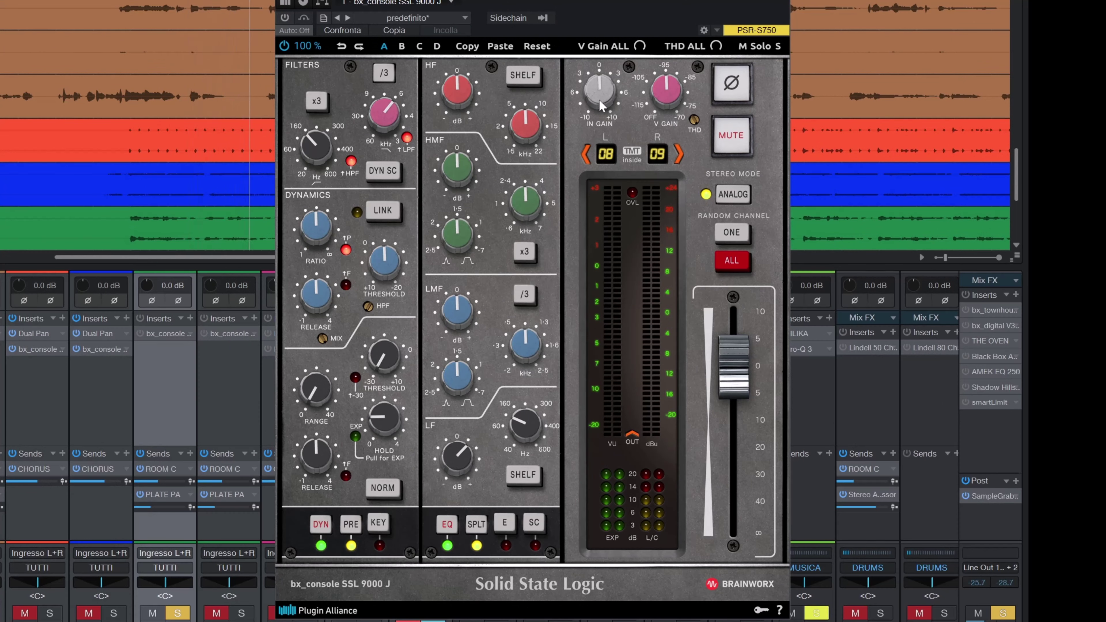
drag(599, 98, 599, 78)
click(285, 17)
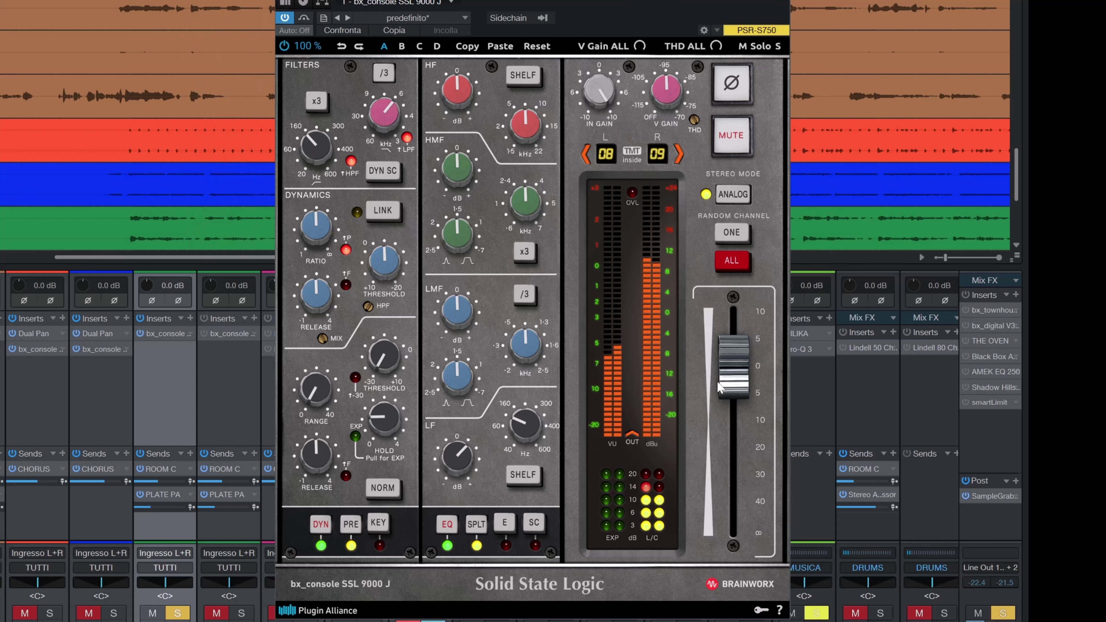
Lower the Rhodes console's output fader to about -5 dB and compare the level with the plug-in bypassed.
drag(740, 382, 745, 406)
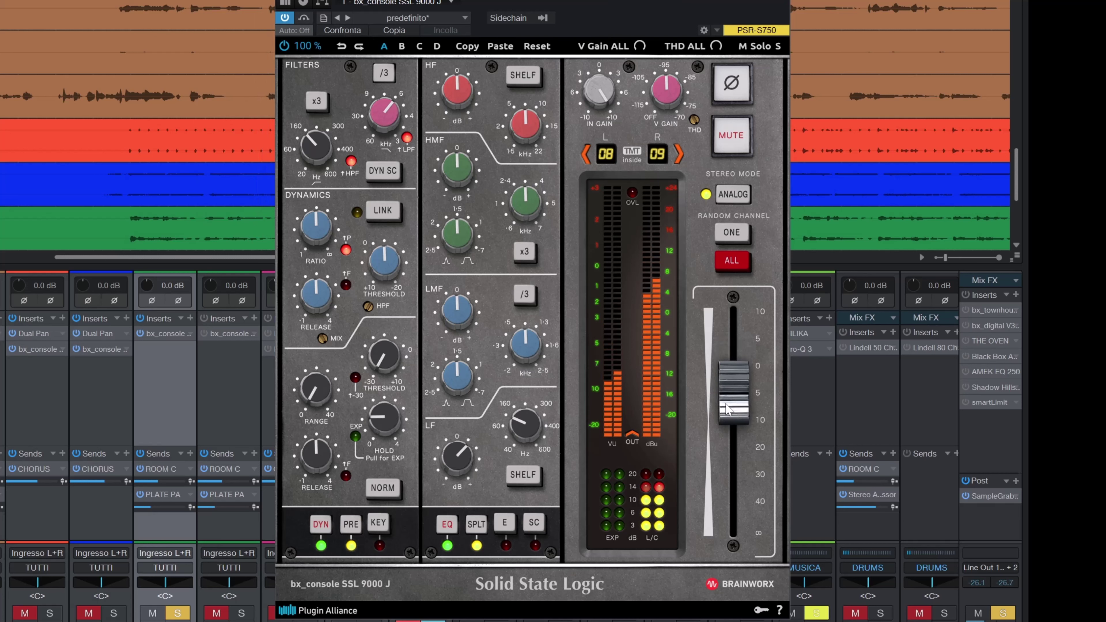
click(304, 18)
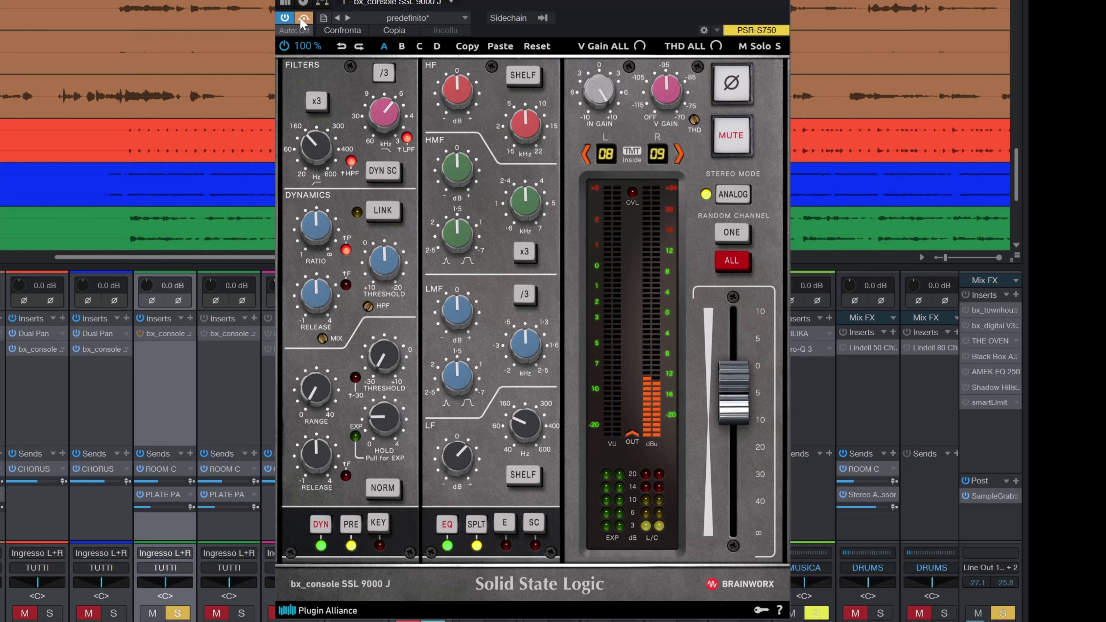
click(304, 18)
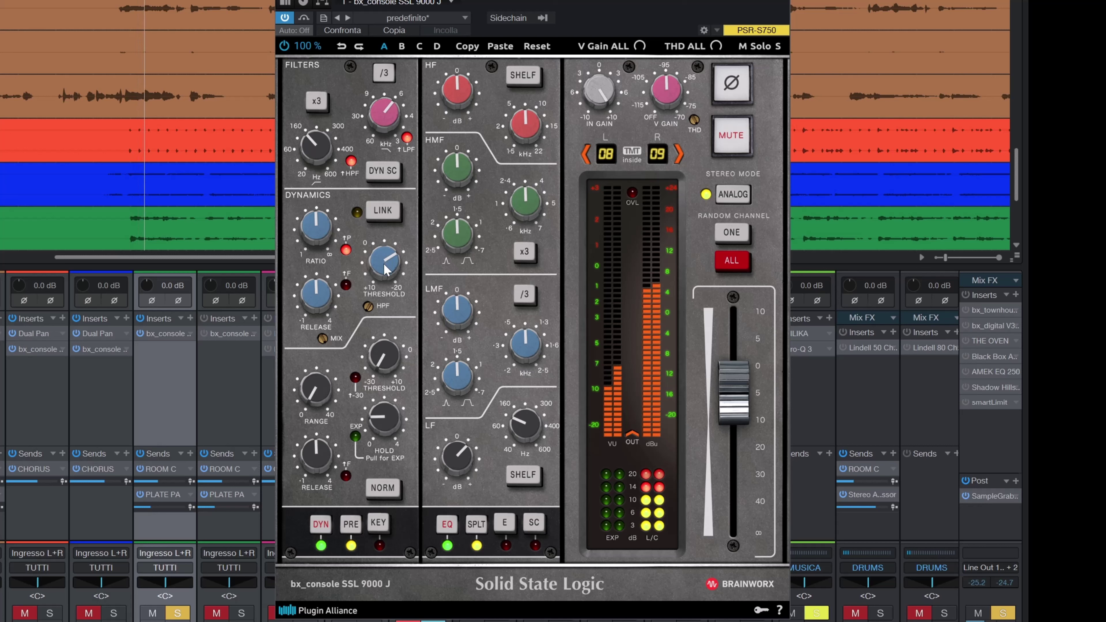
Raise the Rhodes 1_1 console's output fader to about -3 dB, comparing with the bypassed level, and adjust its HF gain.
drag(385, 269, 385, 267)
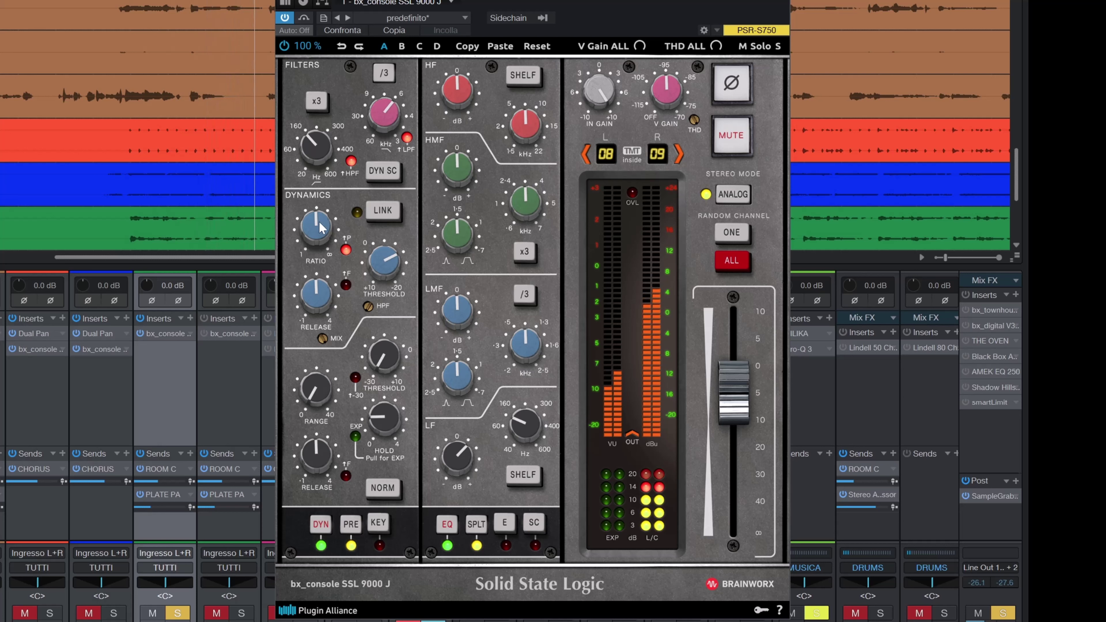
drag(733, 407, 734, 400)
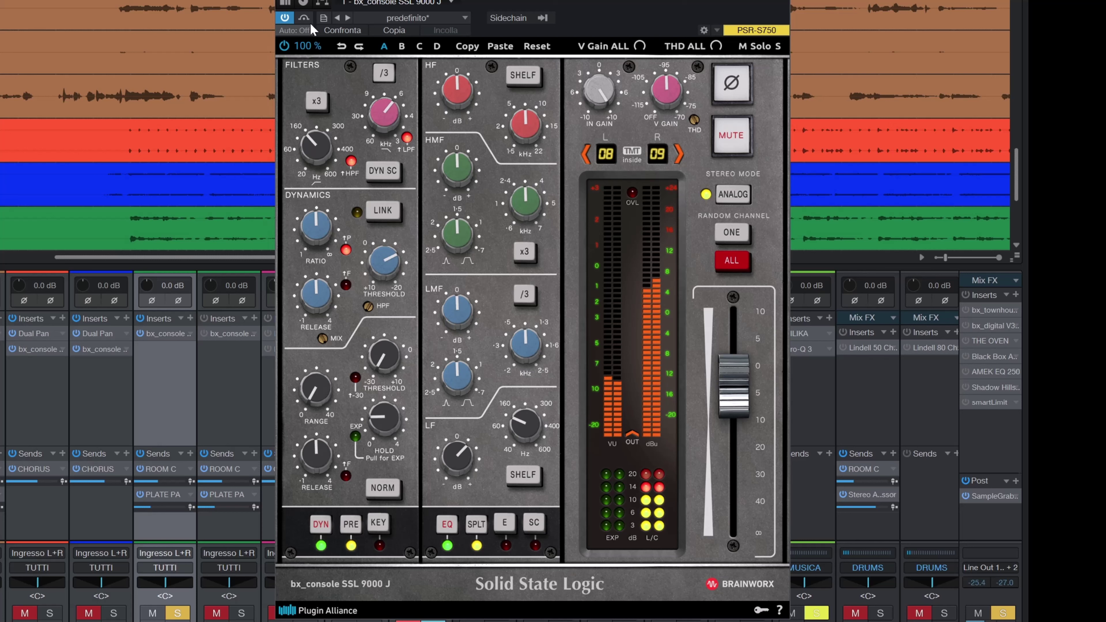
click(304, 19)
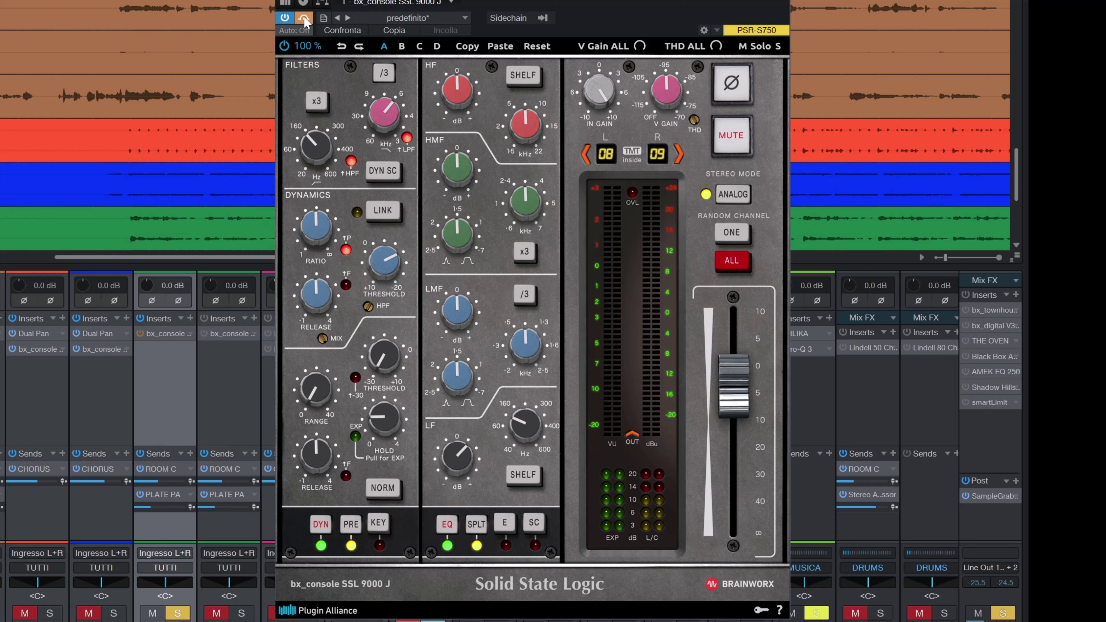
click(303, 18)
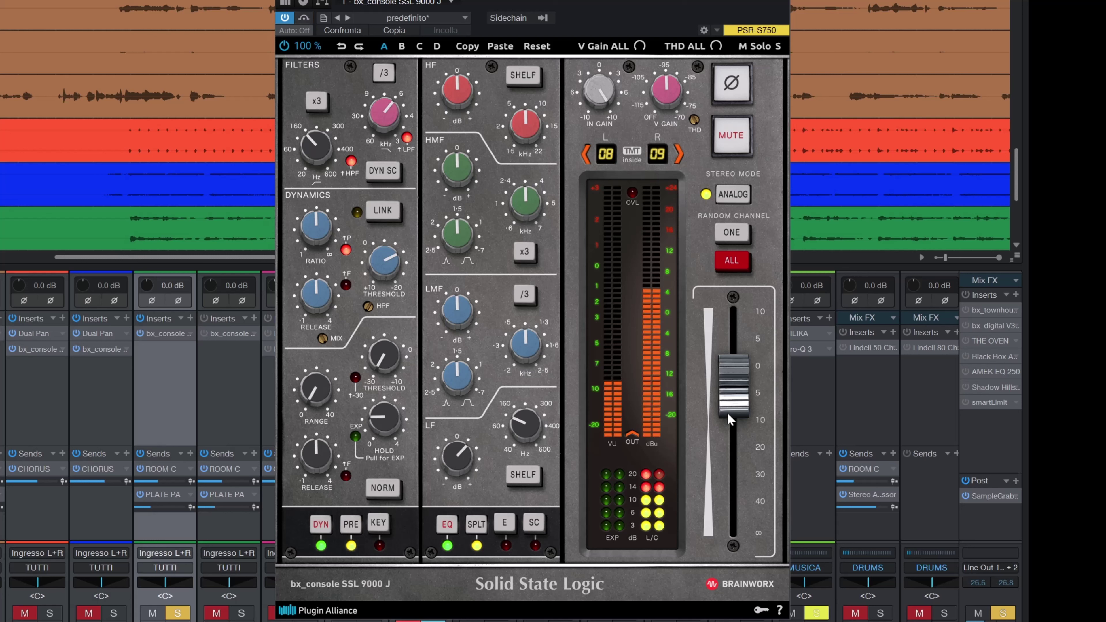
drag(735, 409, 738, 403)
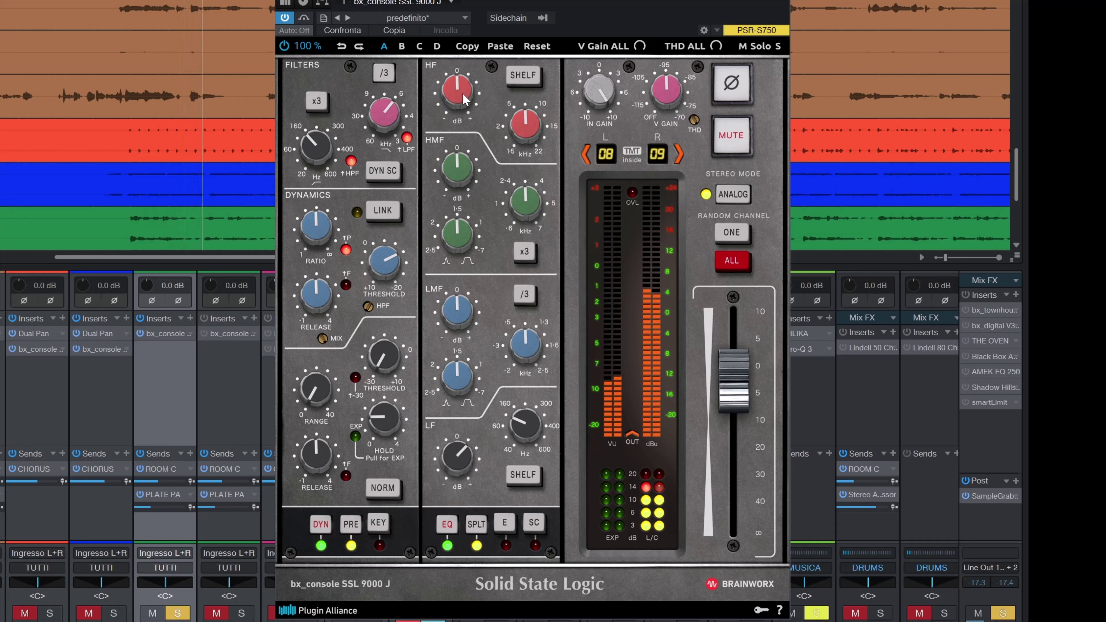
drag(467, 70, 471, 36)
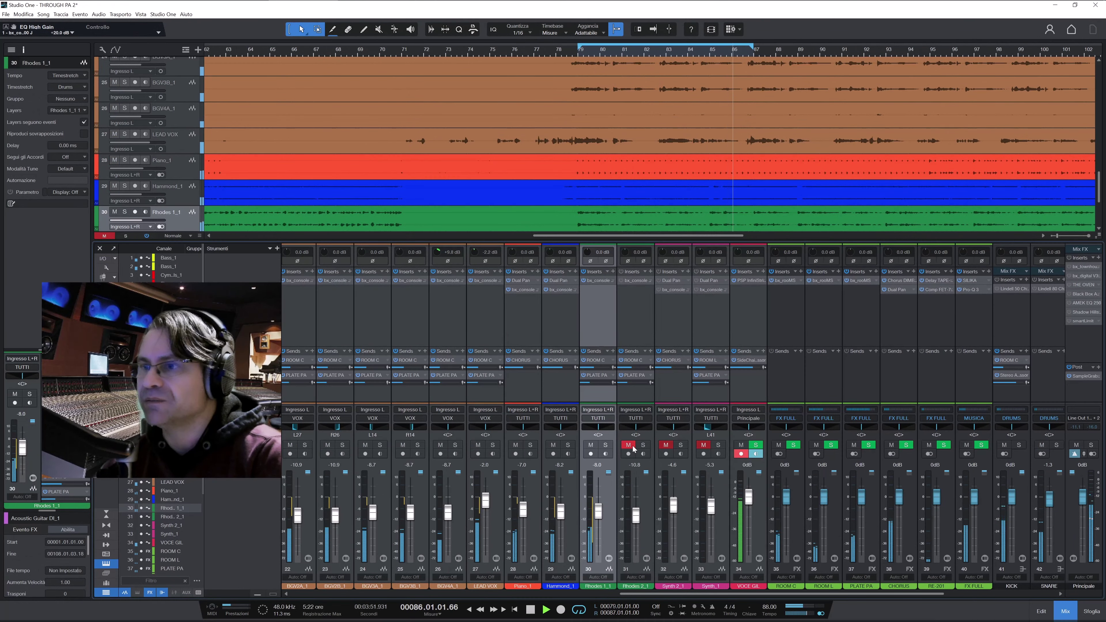
Unmute and solo the Rhodes 2_1 channel, and activate its bx_console SSL 9000 J, comparing it with the bypassed sound.
click(631, 446)
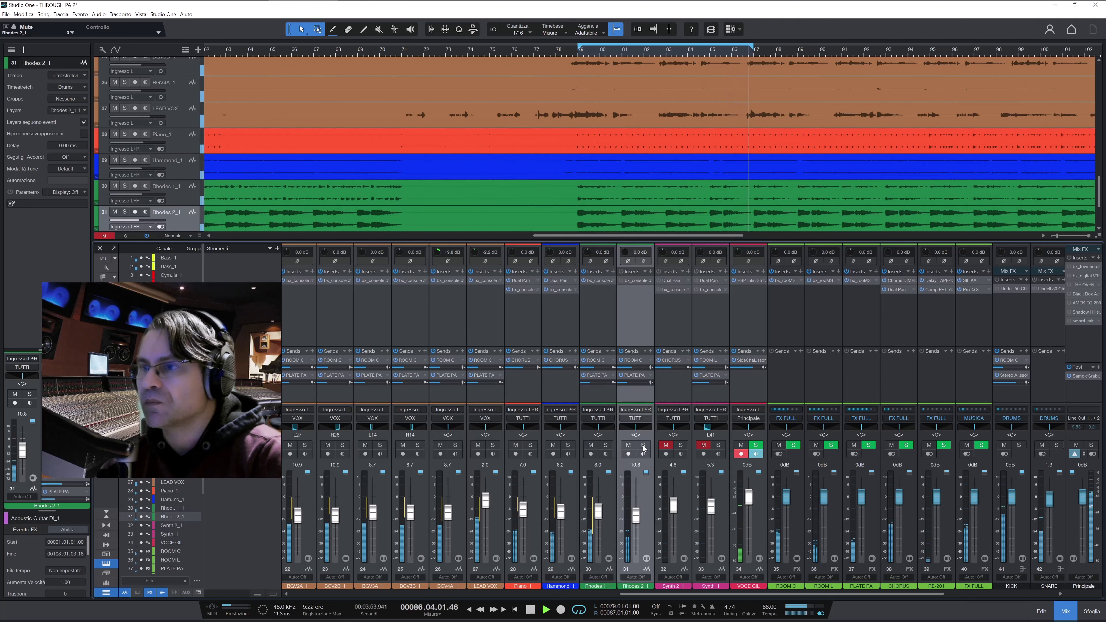
click(643, 446)
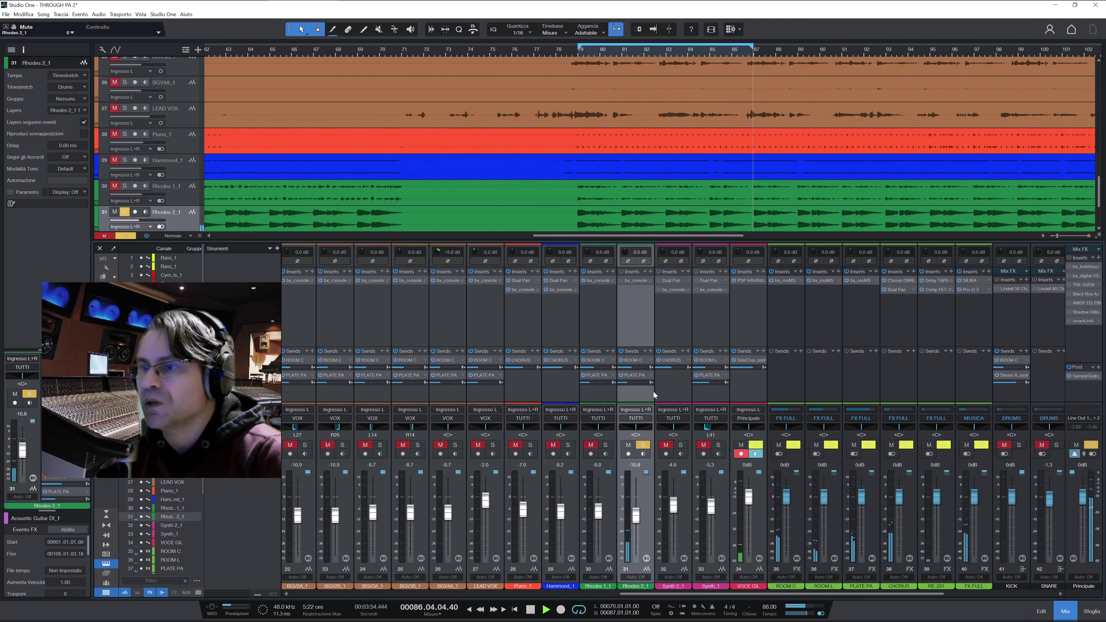
double_click(637, 282)
drag(532, 89, 879, 75)
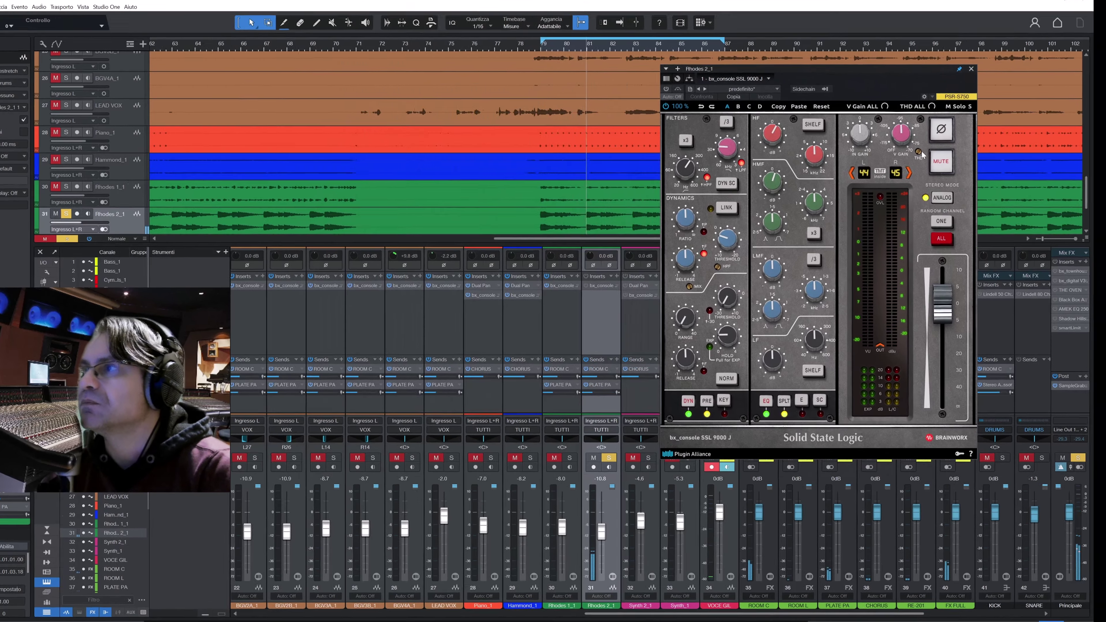
mouse_move(923, 152)
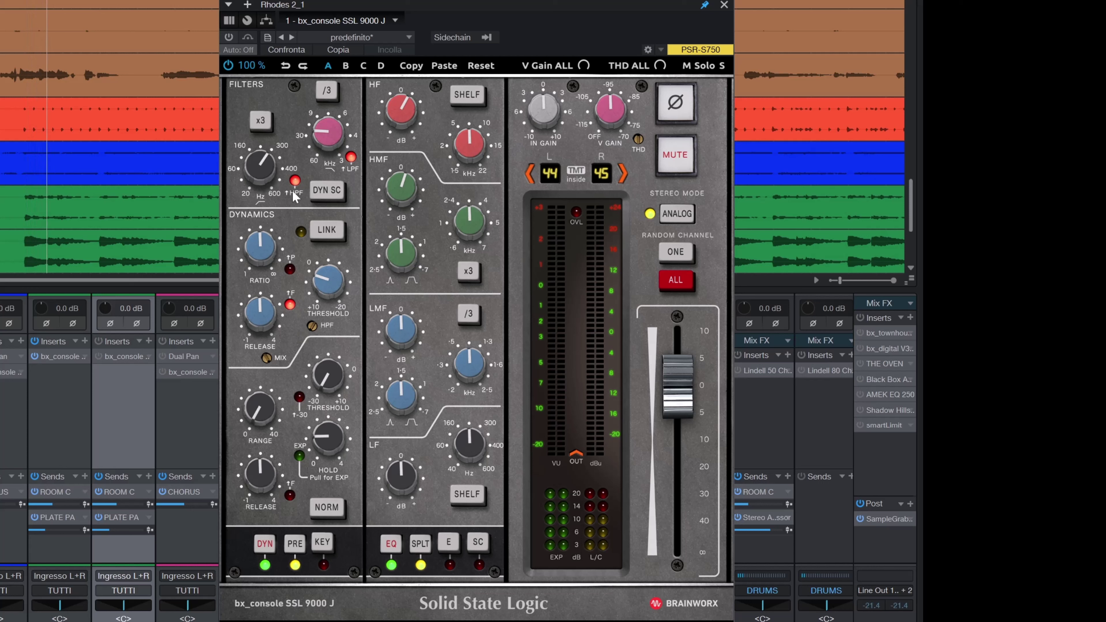
click(230, 36)
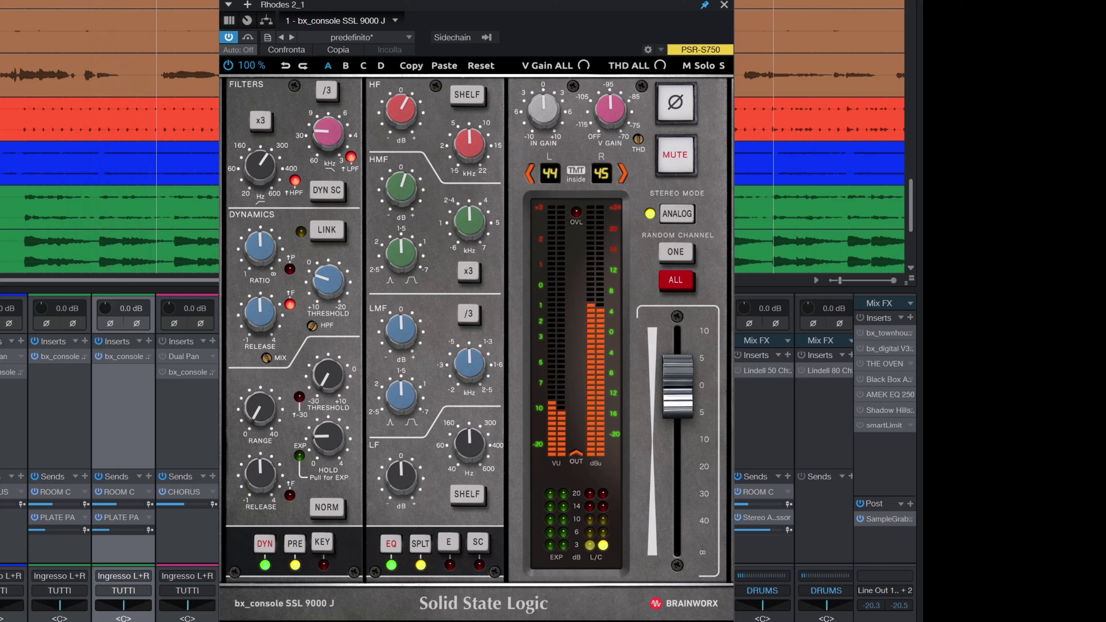
click(247, 37)
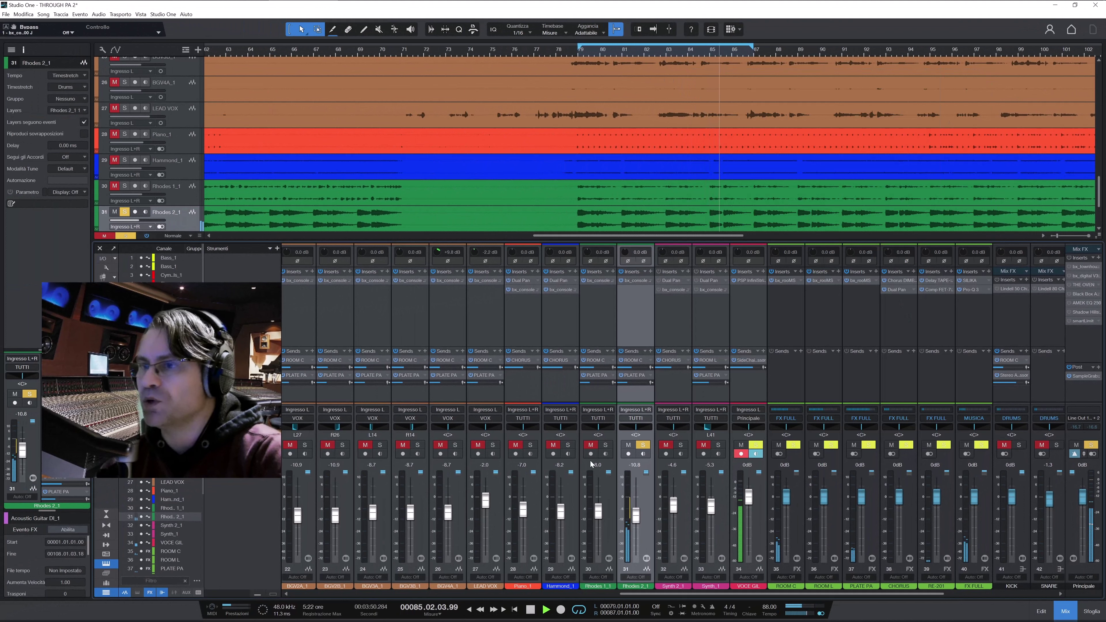
Solo Hammond_1 and Rhodes 1_1 along with Rhodes 2_1 and compare the three channels with their inserts toggled together.
click(605, 446)
click(567, 445)
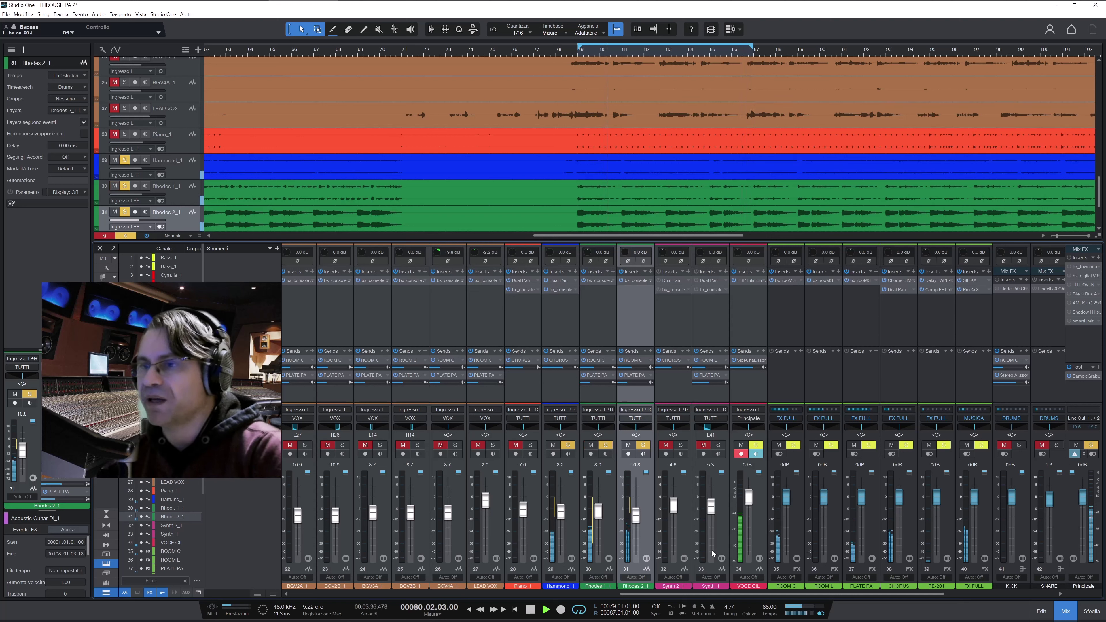
click(566, 332)
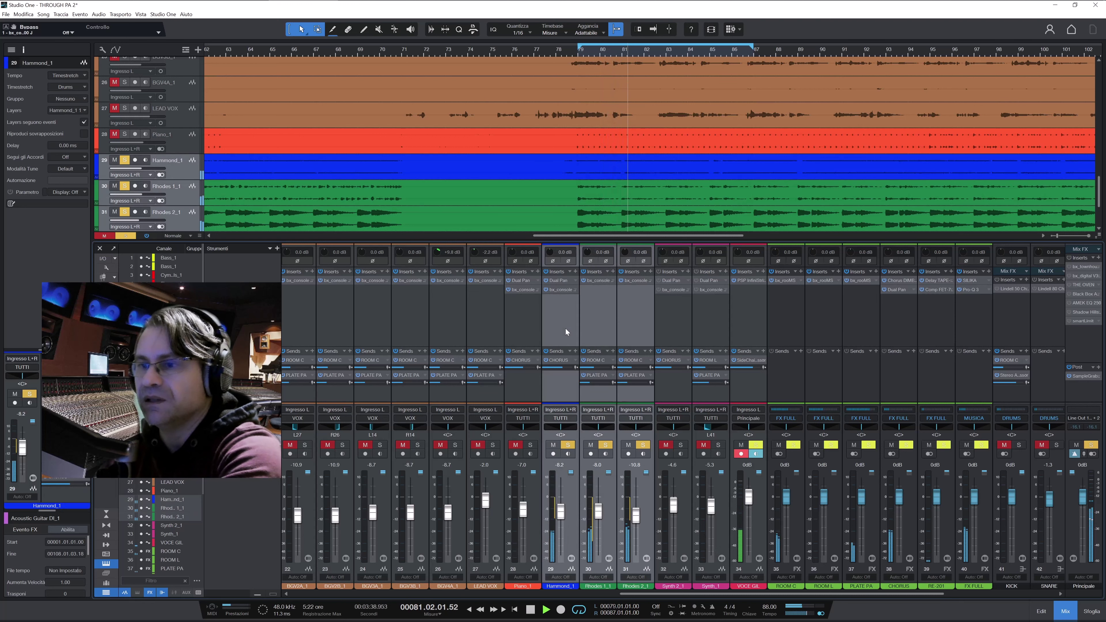
click(546, 273)
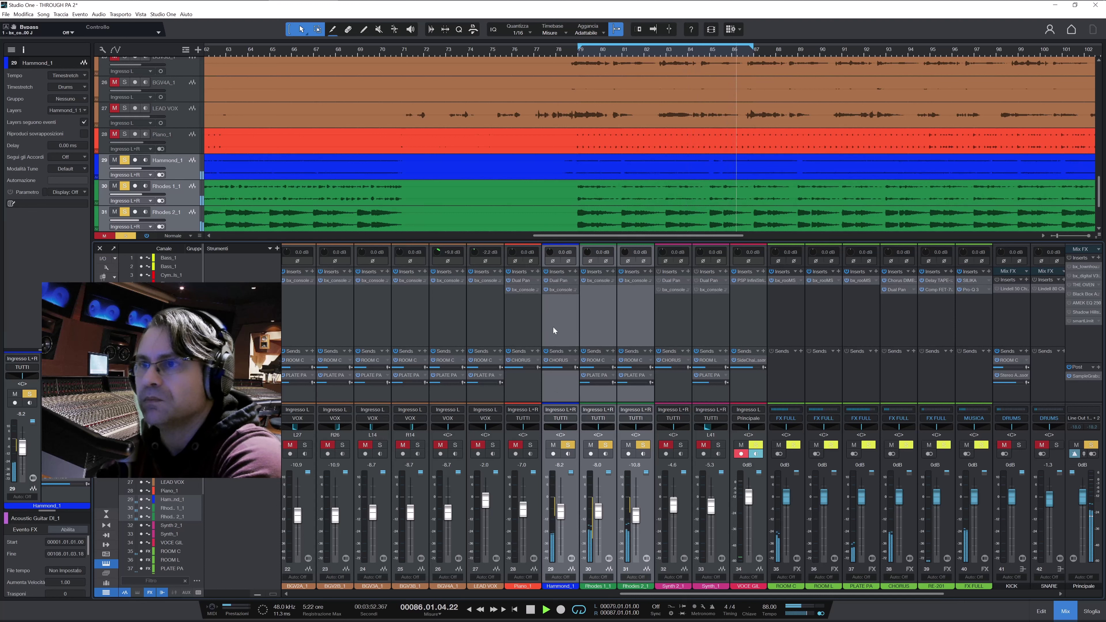
Unmute the Synth 2_1 channel and solo it alone, clearing the solos on the Hammond and Rhodes channels.
click(669, 448)
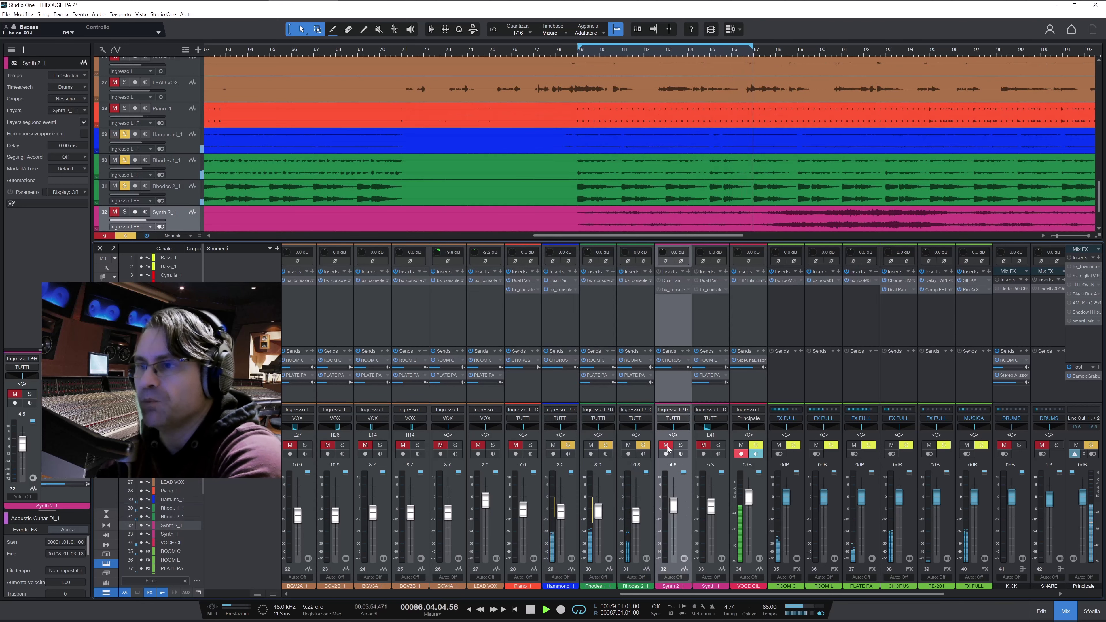
click(666, 445)
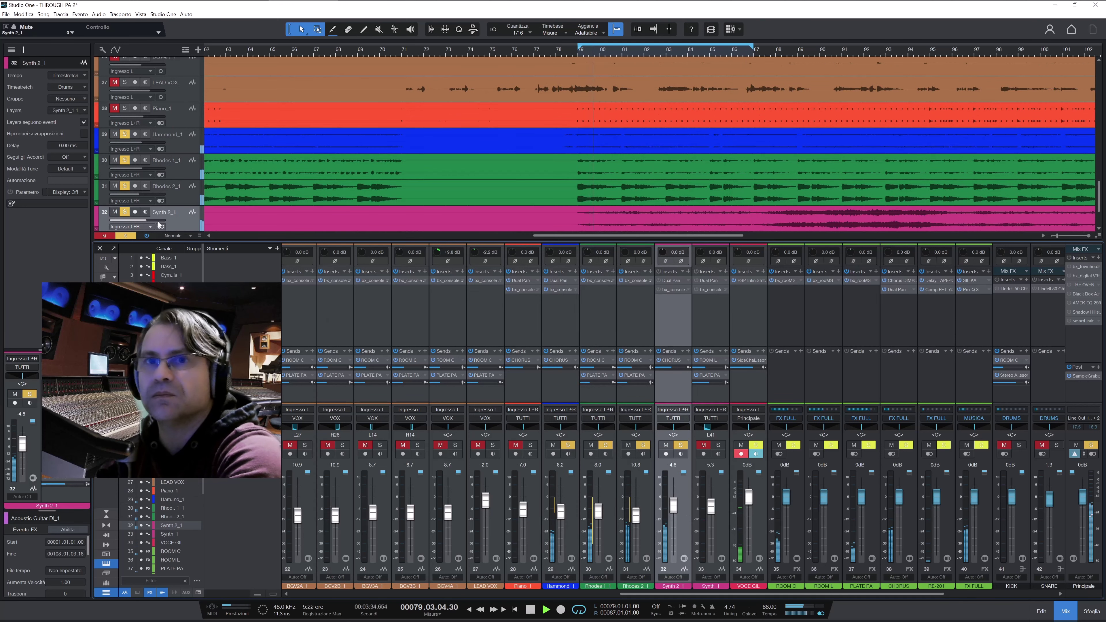
click(127, 237)
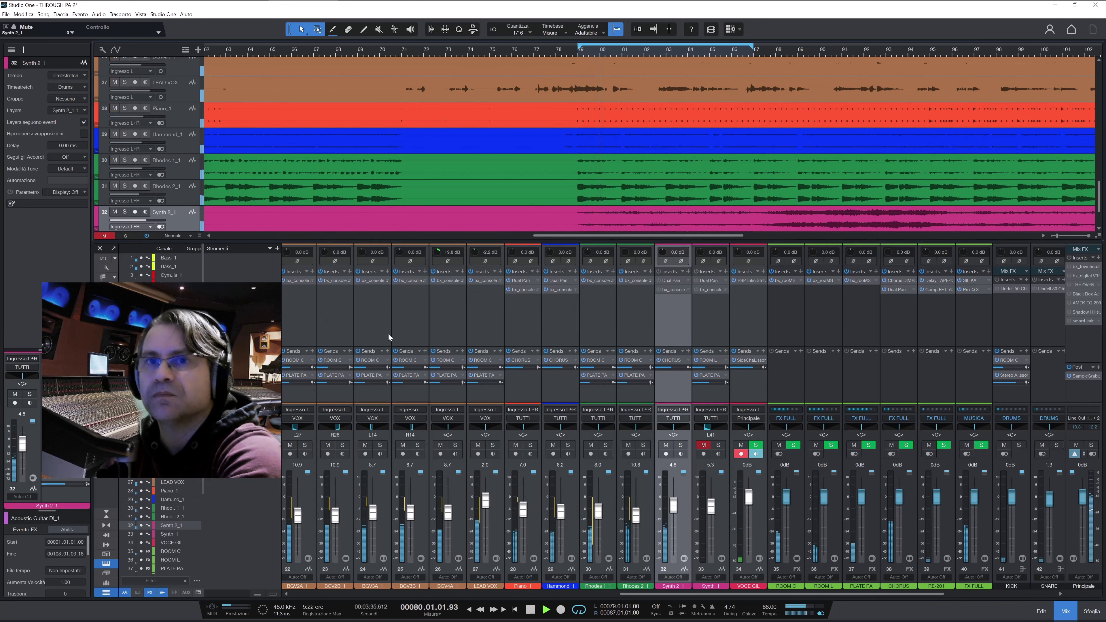
click(681, 445)
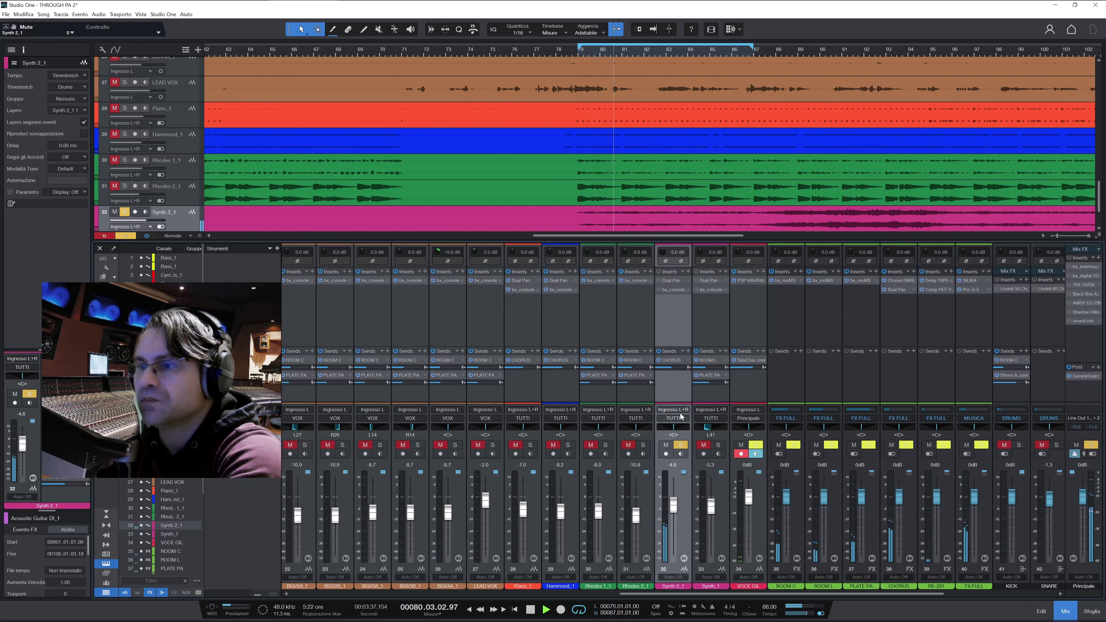
Activate the Dual Pan insert on Synth 2_1 and close its window.
click(674, 282)
click(468, 181)
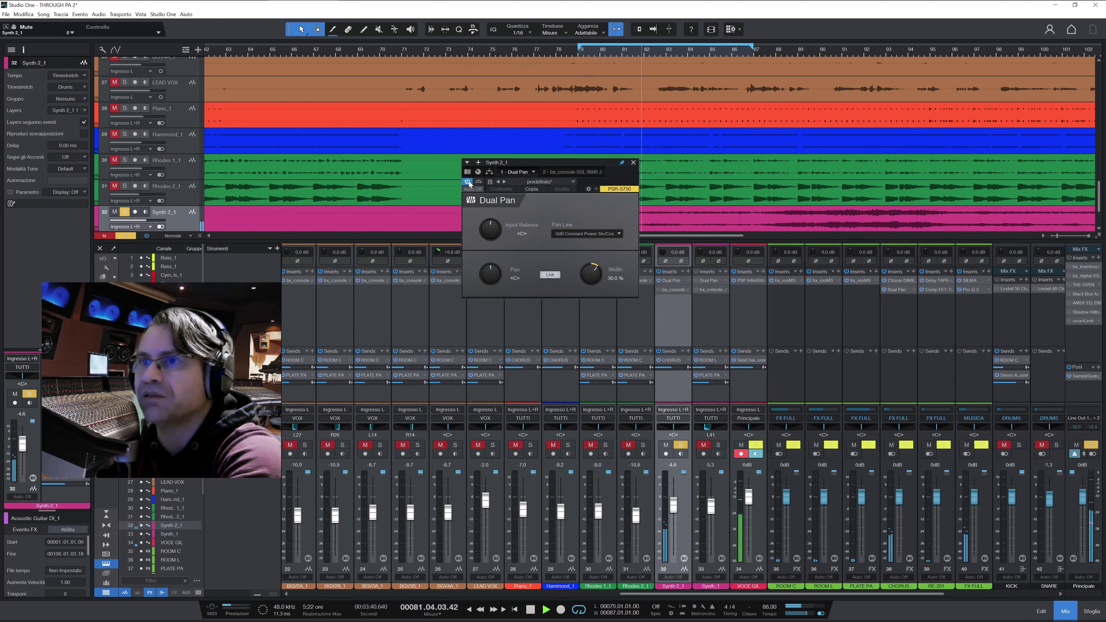
click(634, 162)
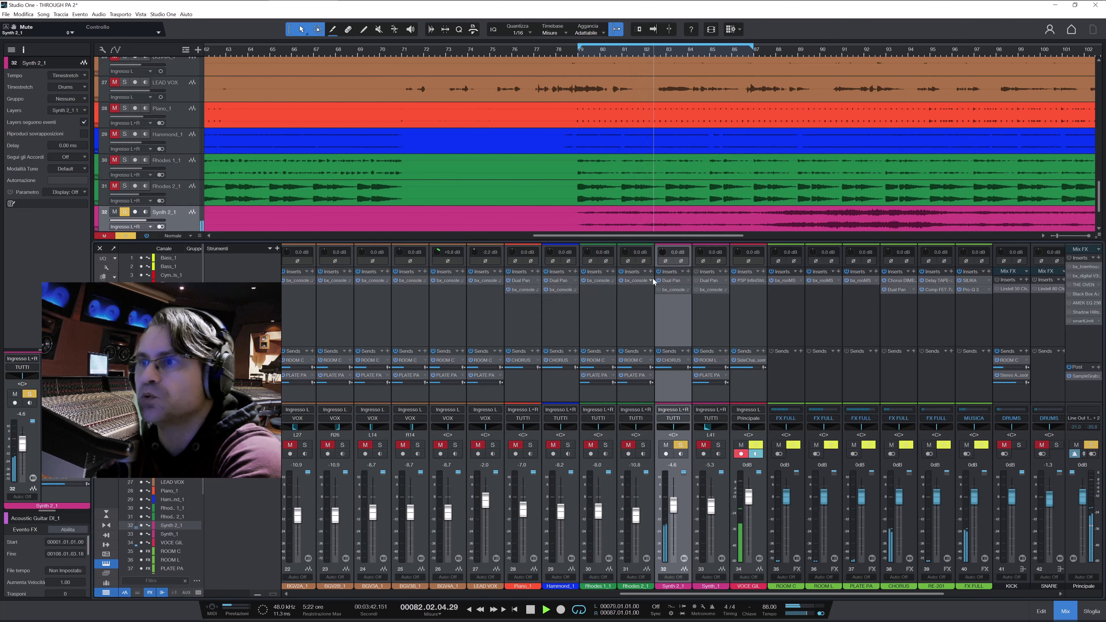
Activate the bx_console SSL 9000 J on Synth 2_1, compare the sound with its EQ toggled, and close the plug-in window.
click(674, 290)
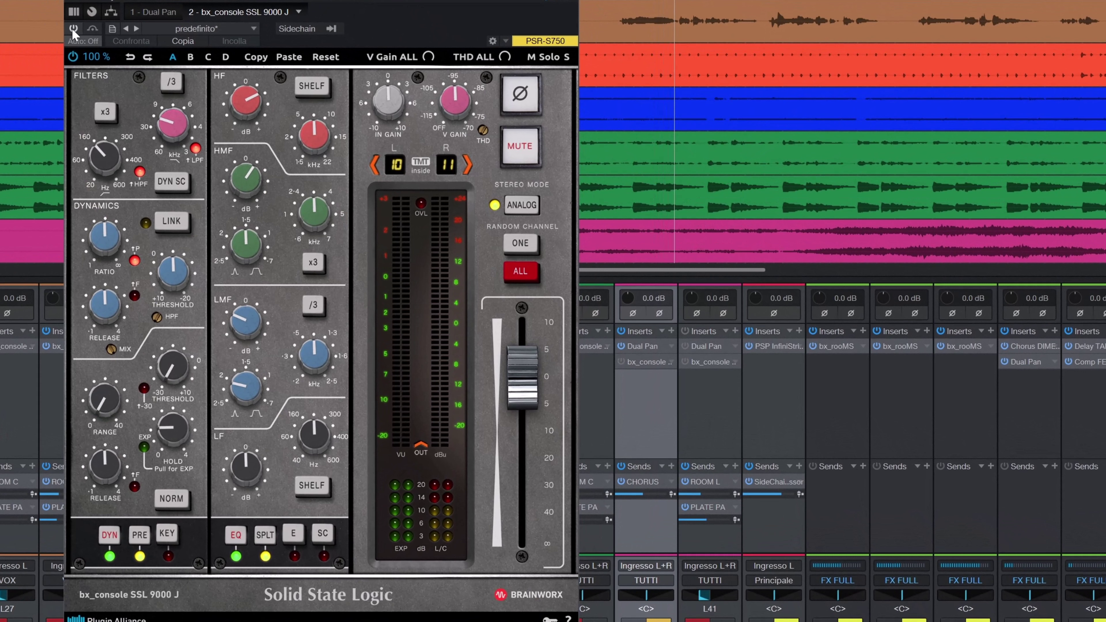
click(73, 29)
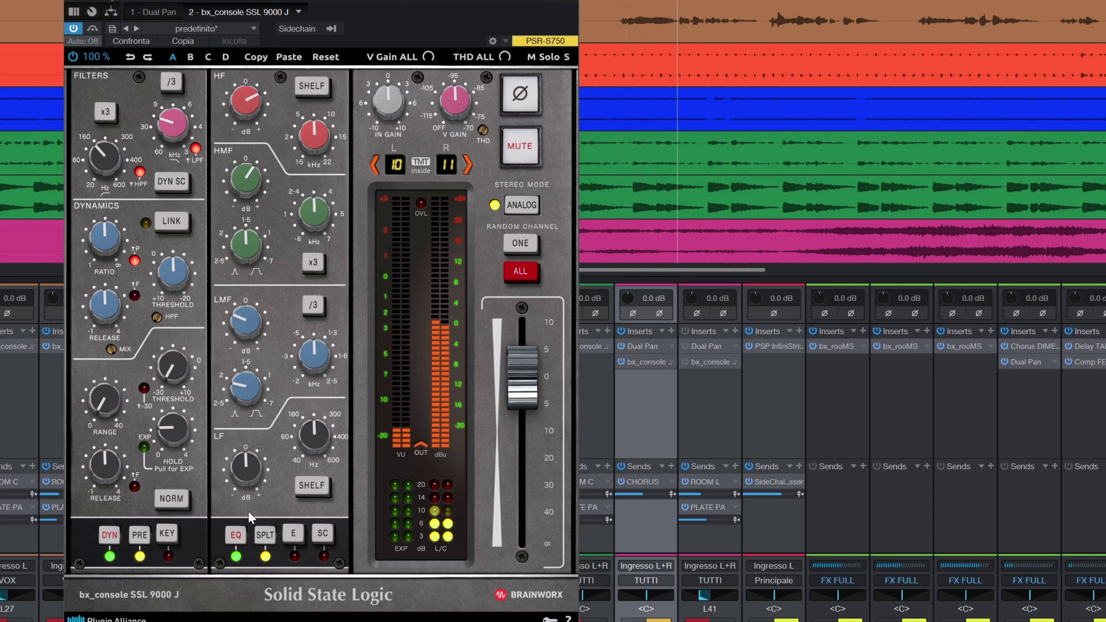
click(235, 535)
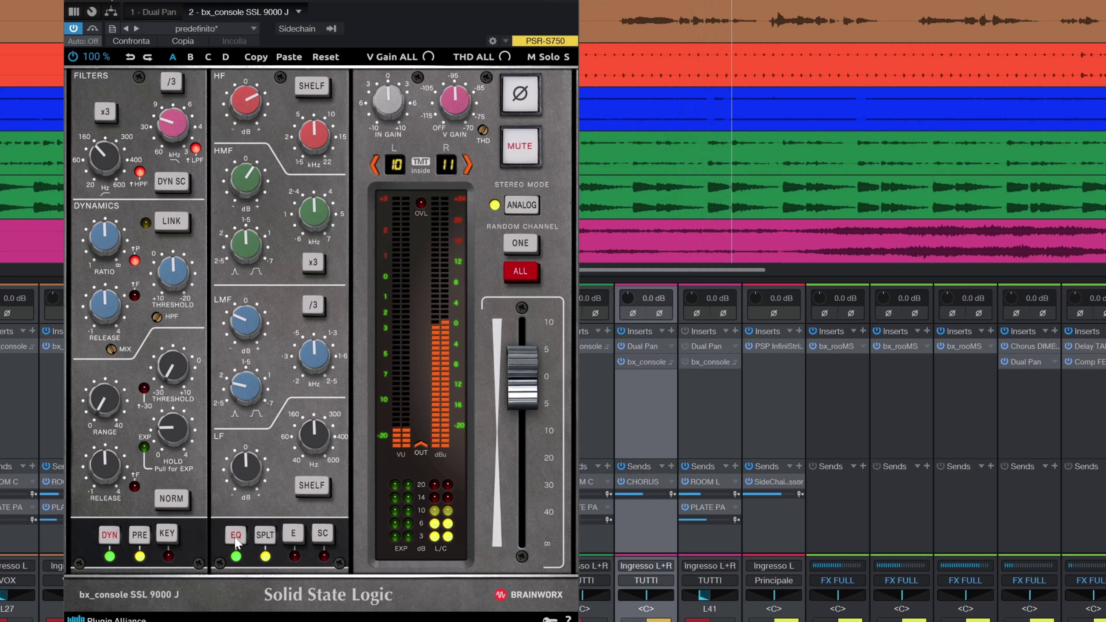
click(234, 536)
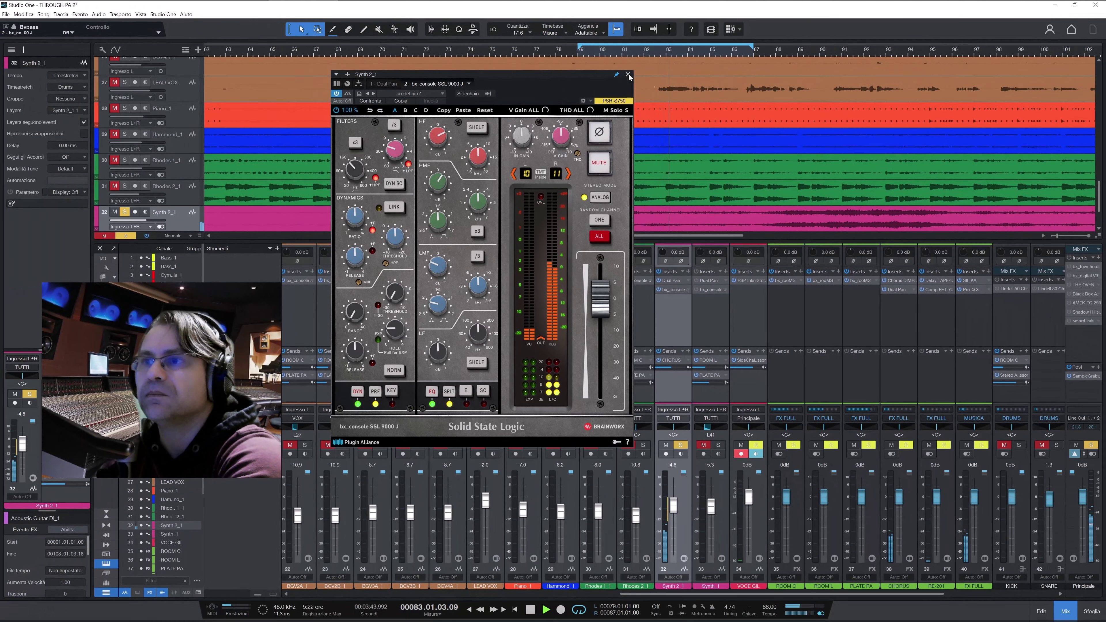
click(628, 76)
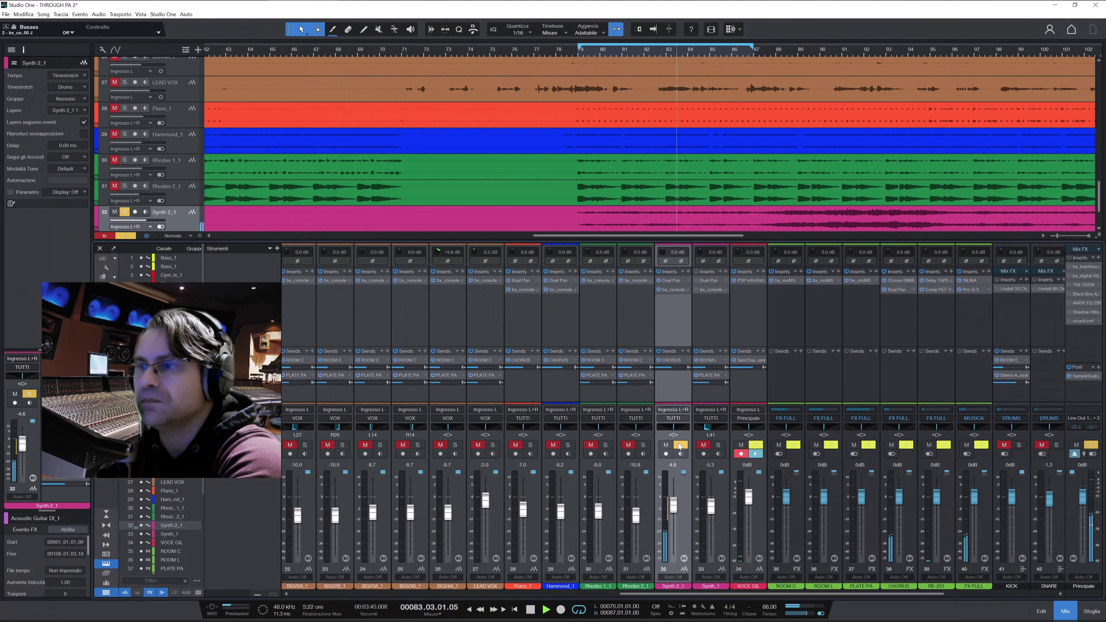
Remove the solo from Synth 2_1, then unmute and solo the Synth_1 channel.
click(681, 444)
click(704, 444)
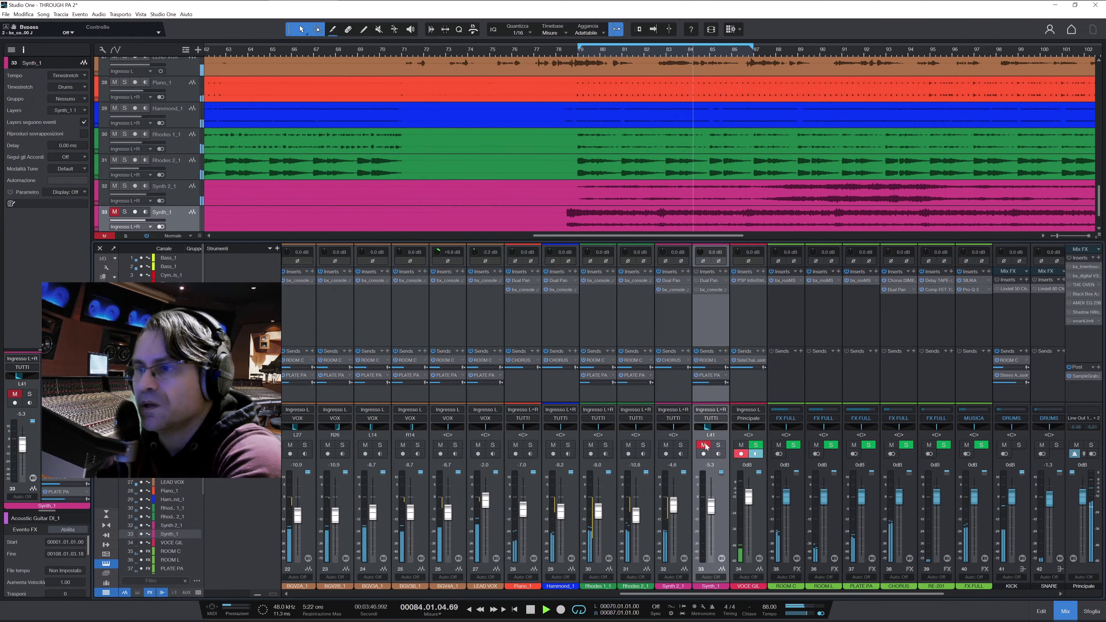
click(703, 444)
click(718, 444)
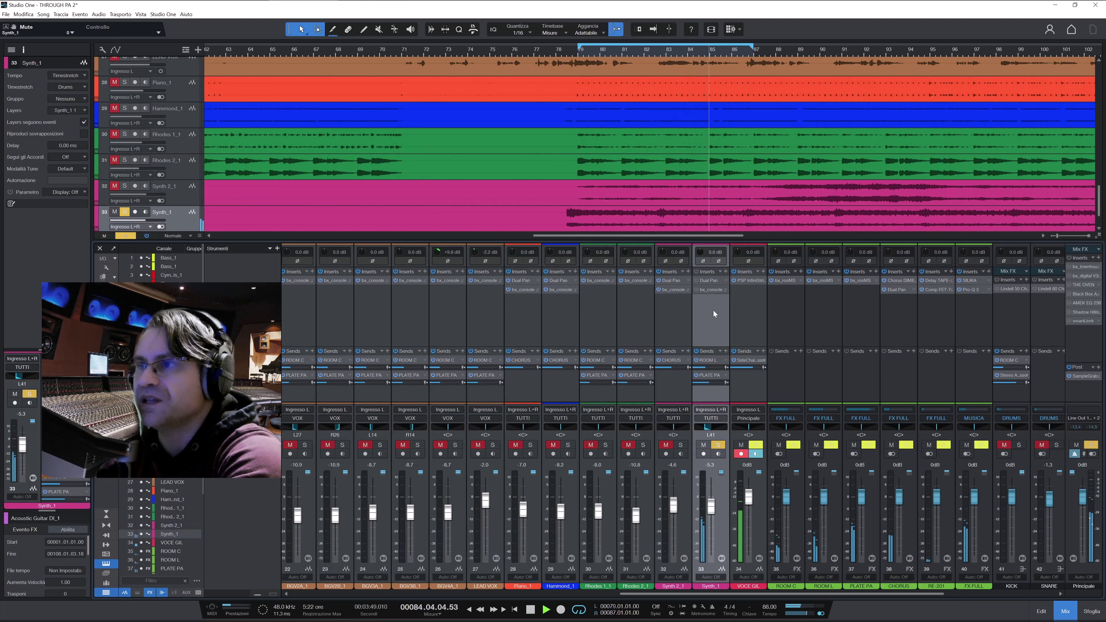
Activate the Dual Pan insert on Synth_1 and close its window.
click(713, 281)
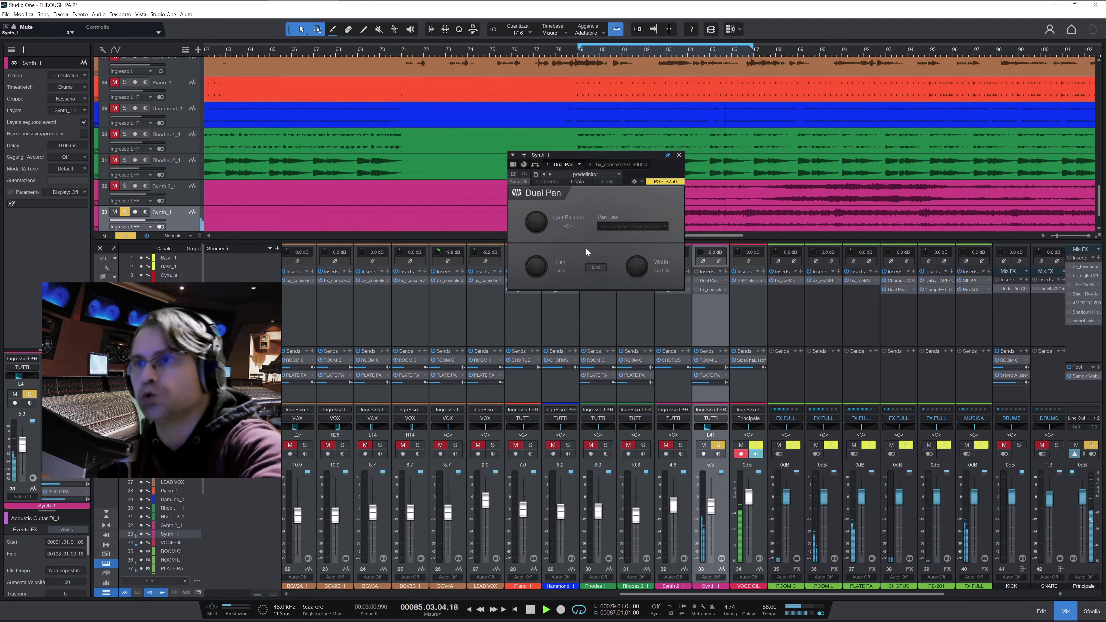
drag(591, 155, 564, 158)
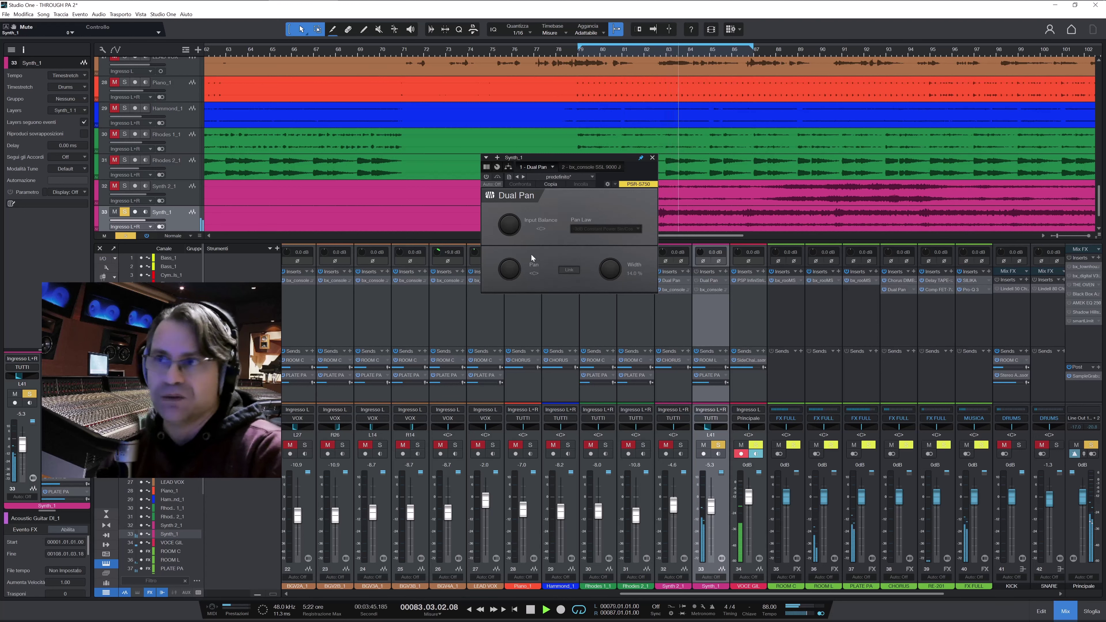
click(488, 181)
click(487, 178)
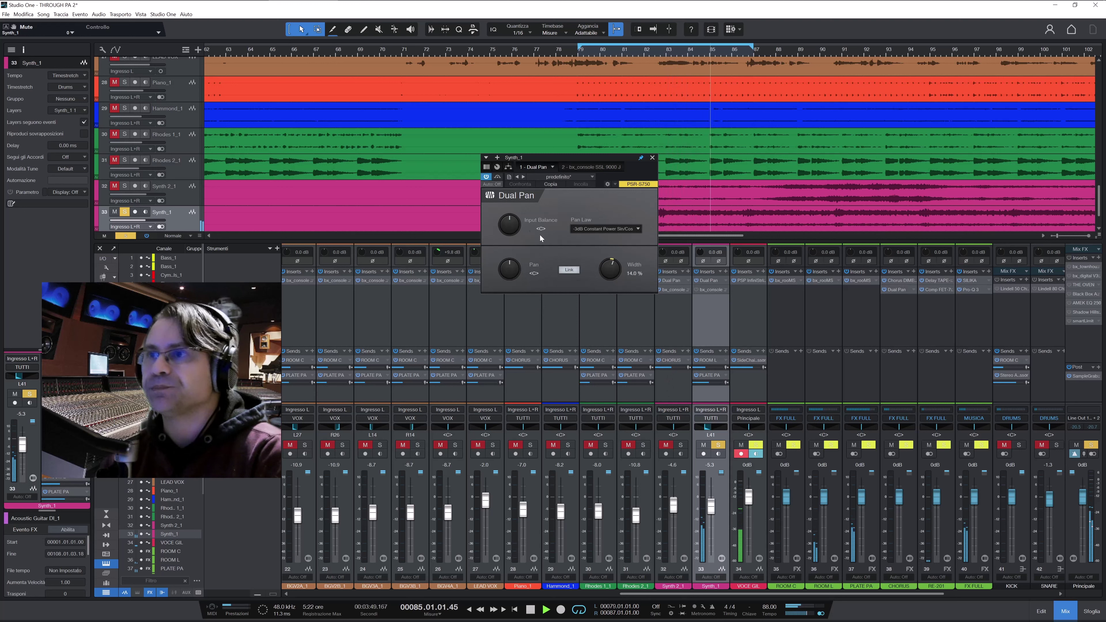
click(652, 157)
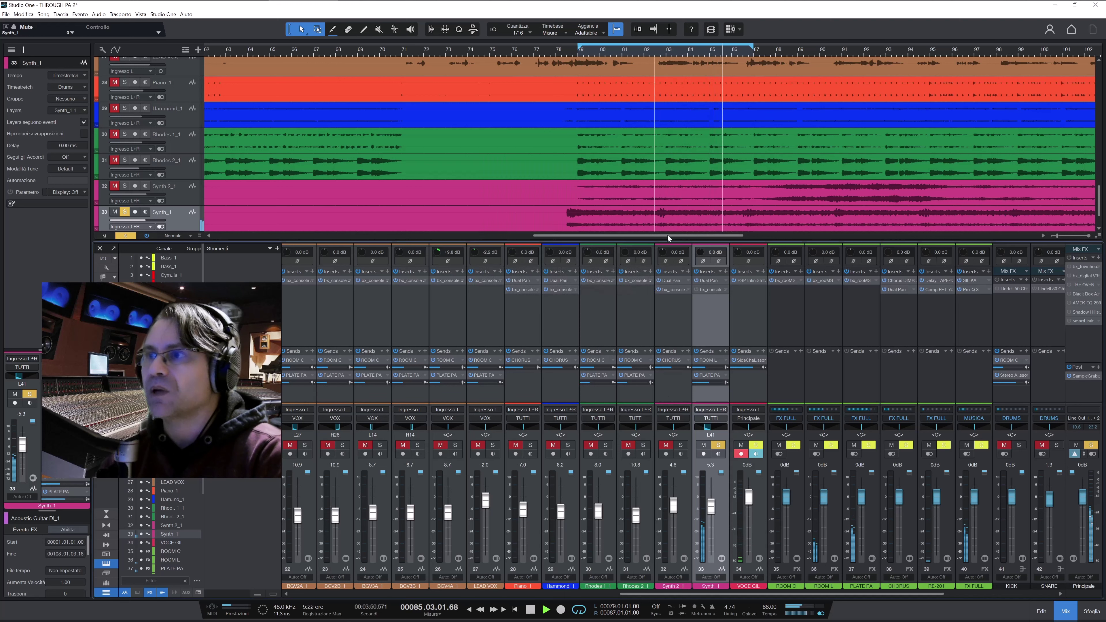
Open the bx_console SSL 9000 J insert on Synth_1 and activate it.
click(710, 292)
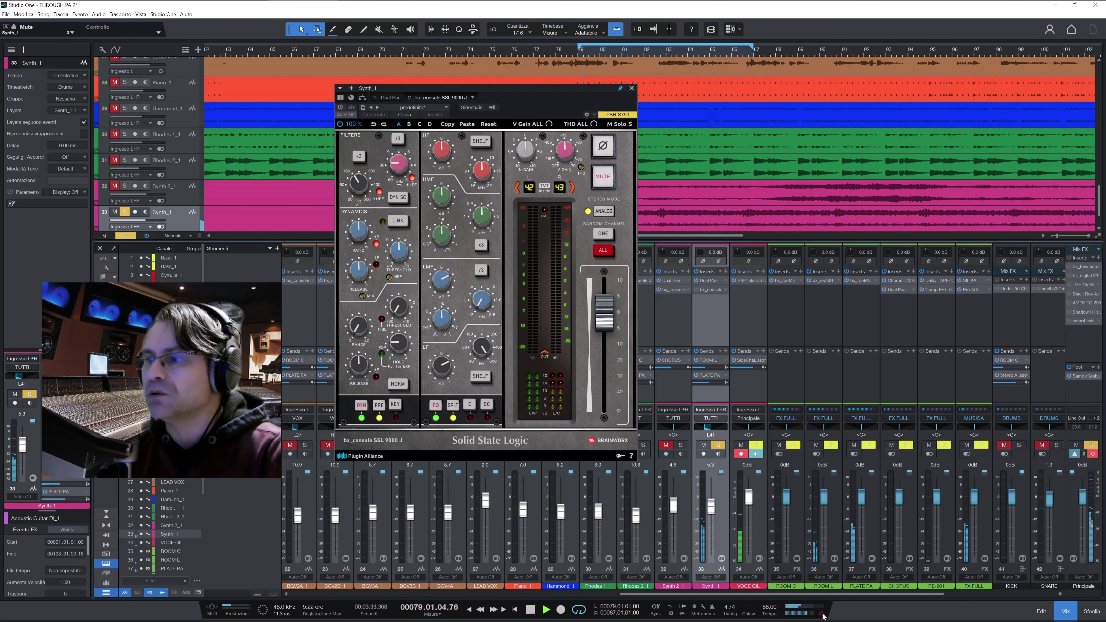
drag(493, 94, 504, 94)
click(351, 108)
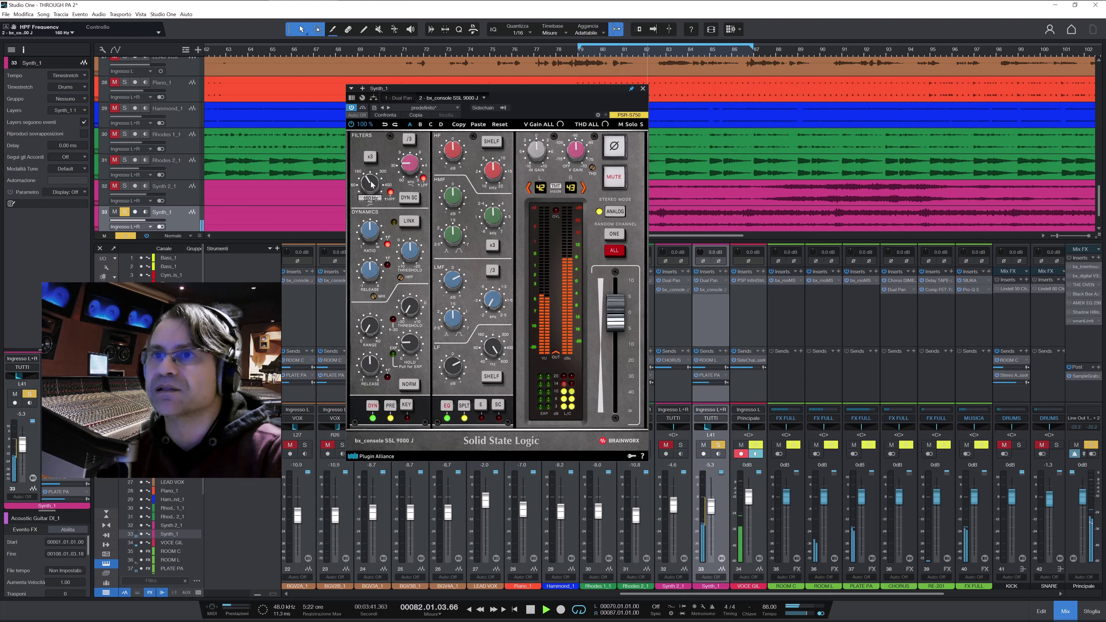
Compare the sound of Synth_1 with the console's filters and EQ toggled off and on, and close the plug-in window.
scroll(371, 184, down, 2)
scroll(372, 184, up, 1)
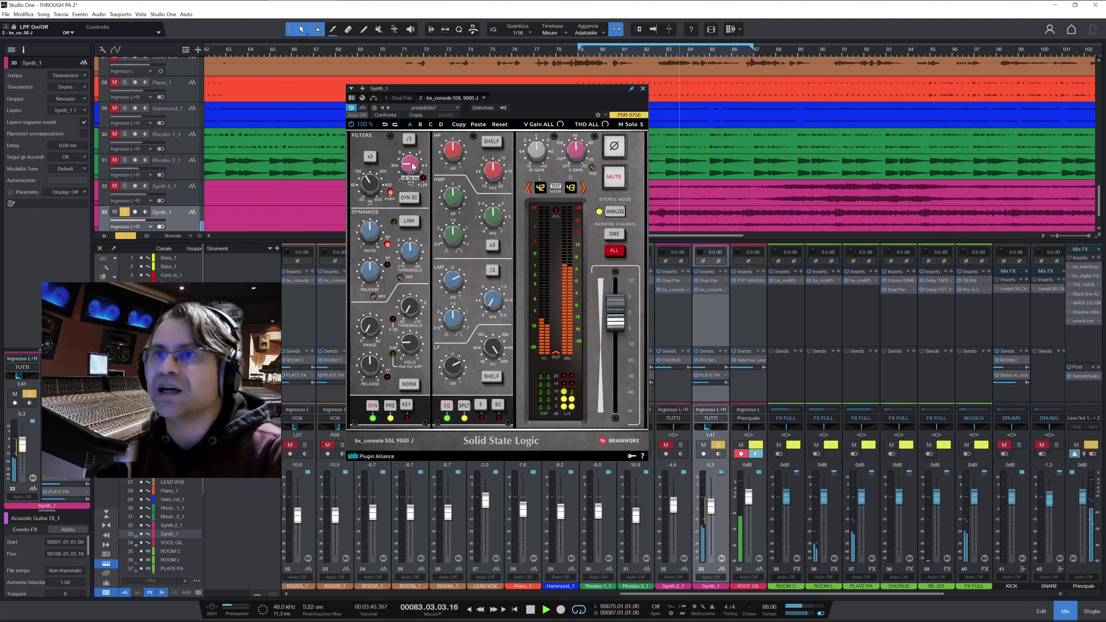
click(422, 179)
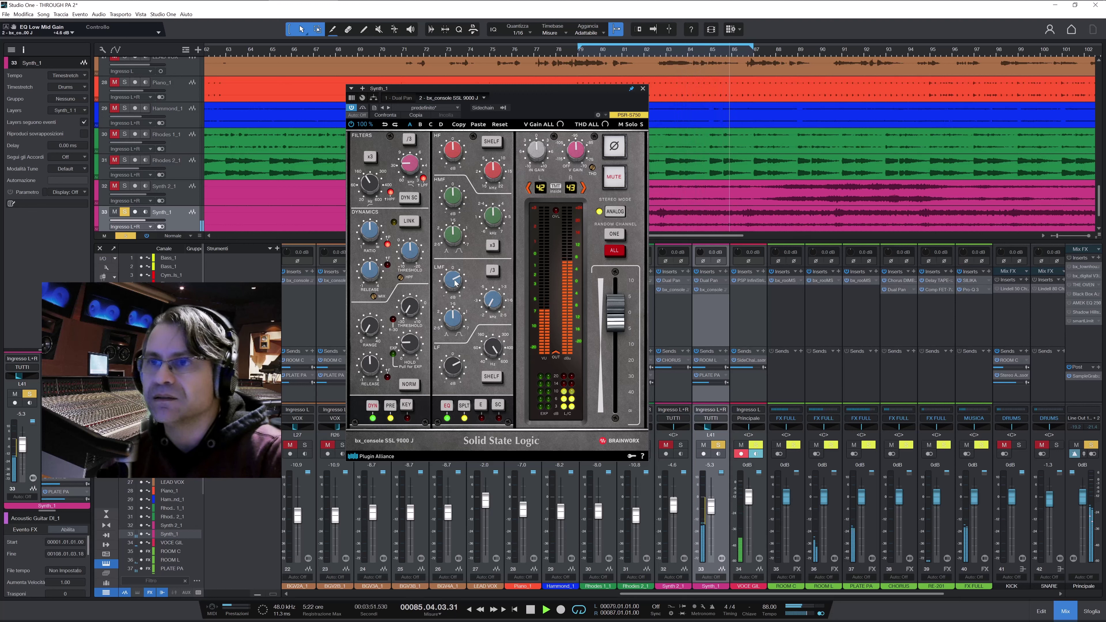
click(448, 406)
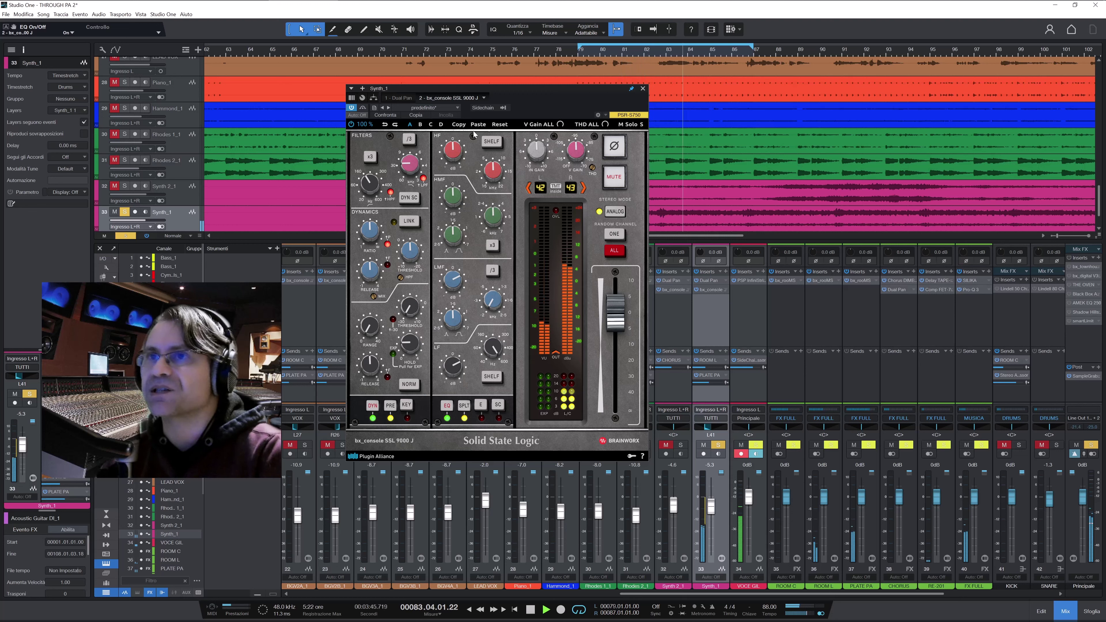
click(642, 89)
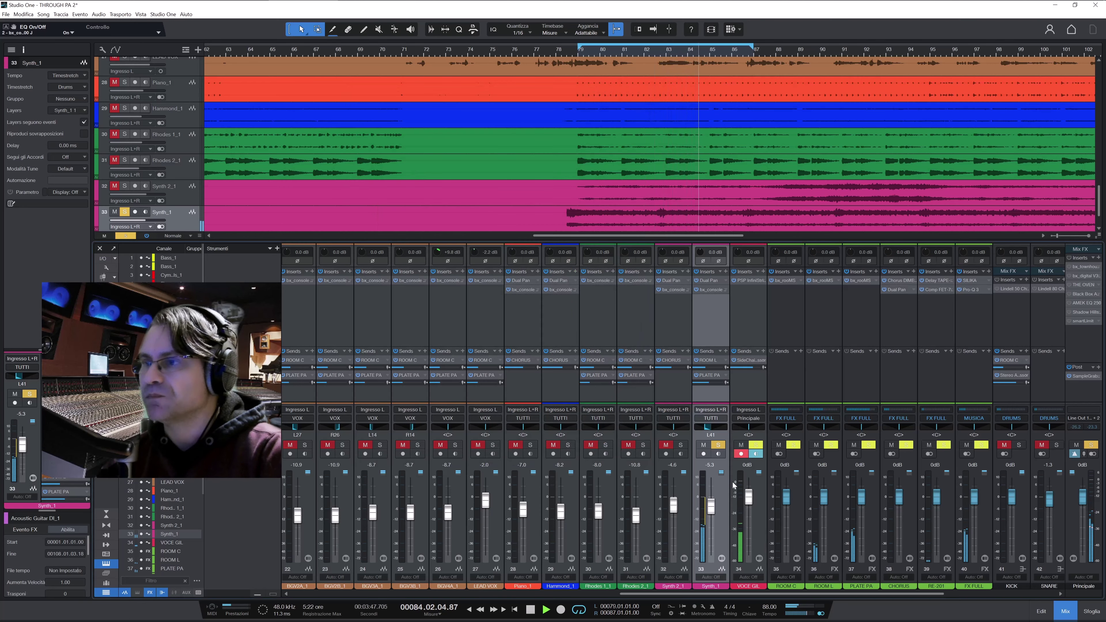
Remove the solo from Synth_1 and select all channels from Bass_1 through Synth_1.
click(719, 445)
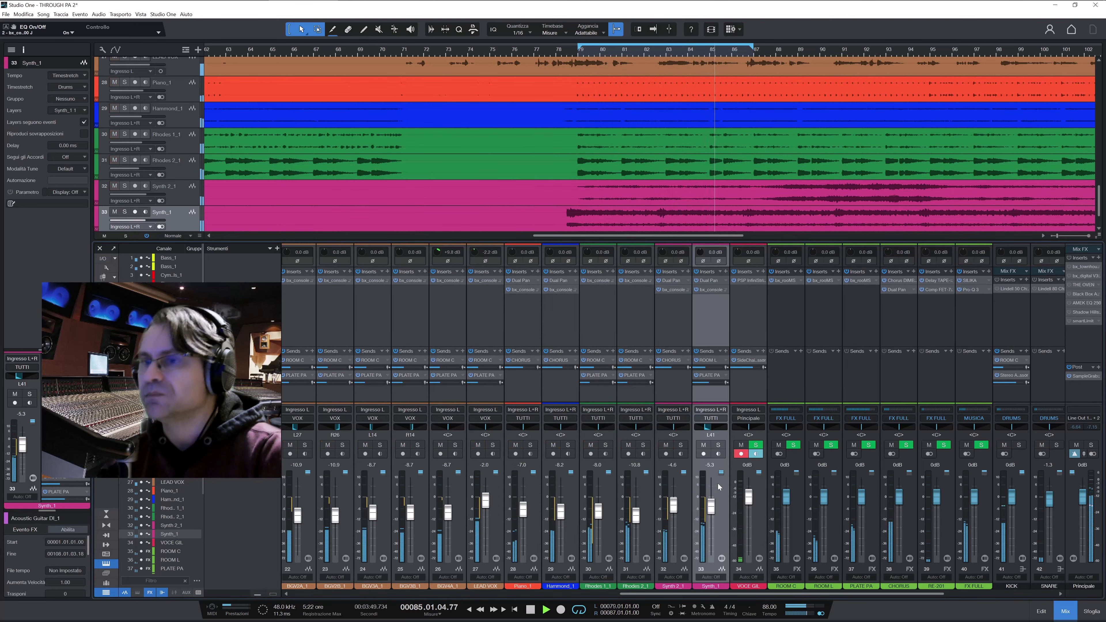
drag(684, 593, 706, 604)
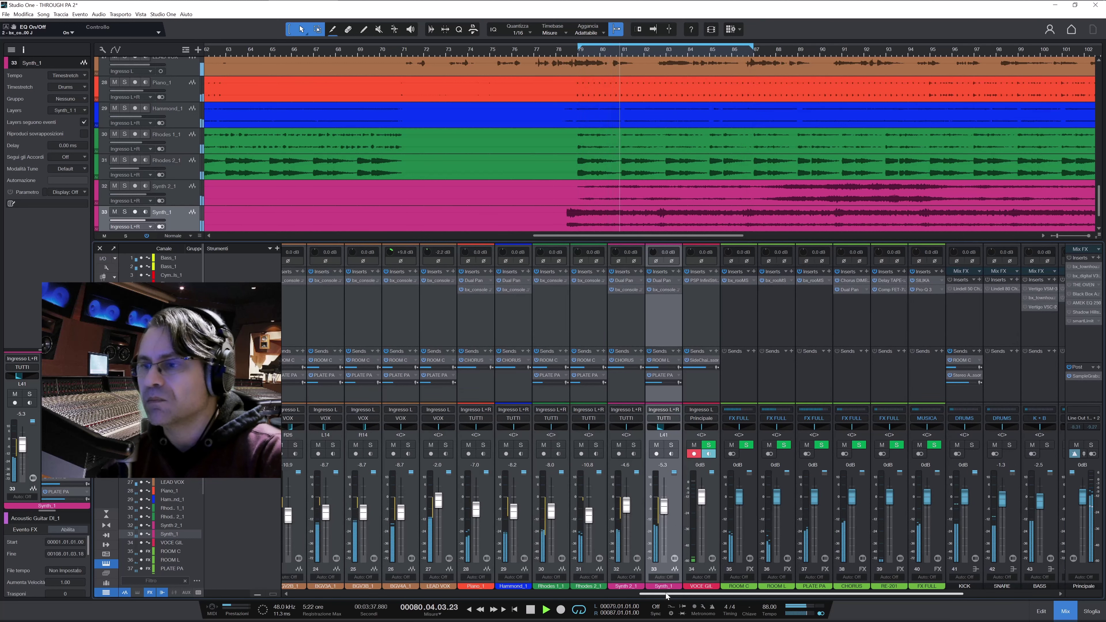
drag(652, 596, 304, 596)
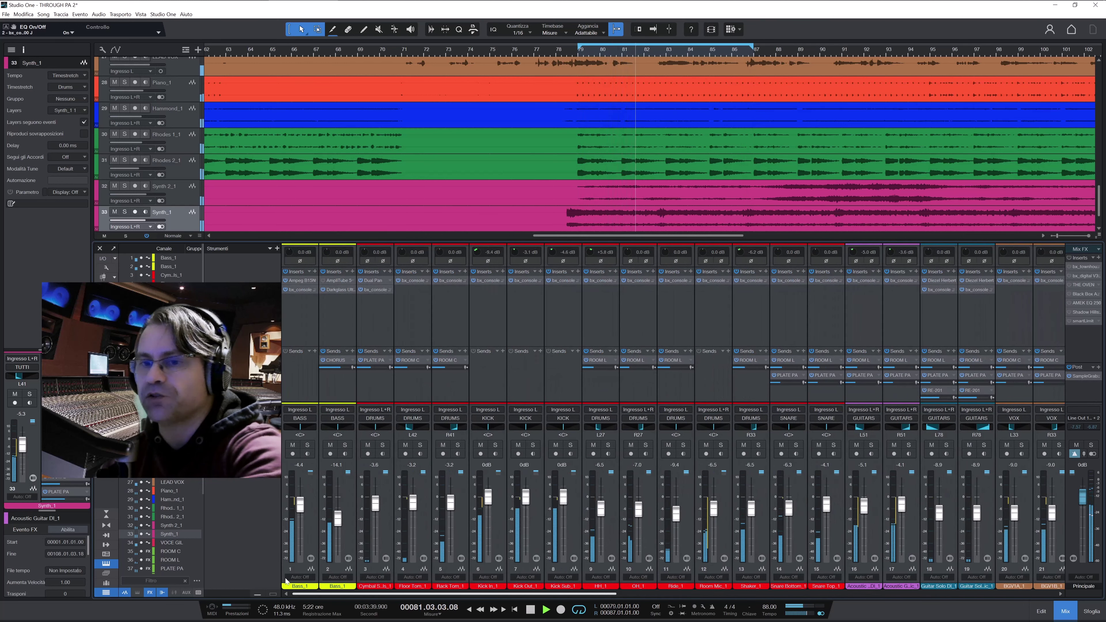
click(318, 378)
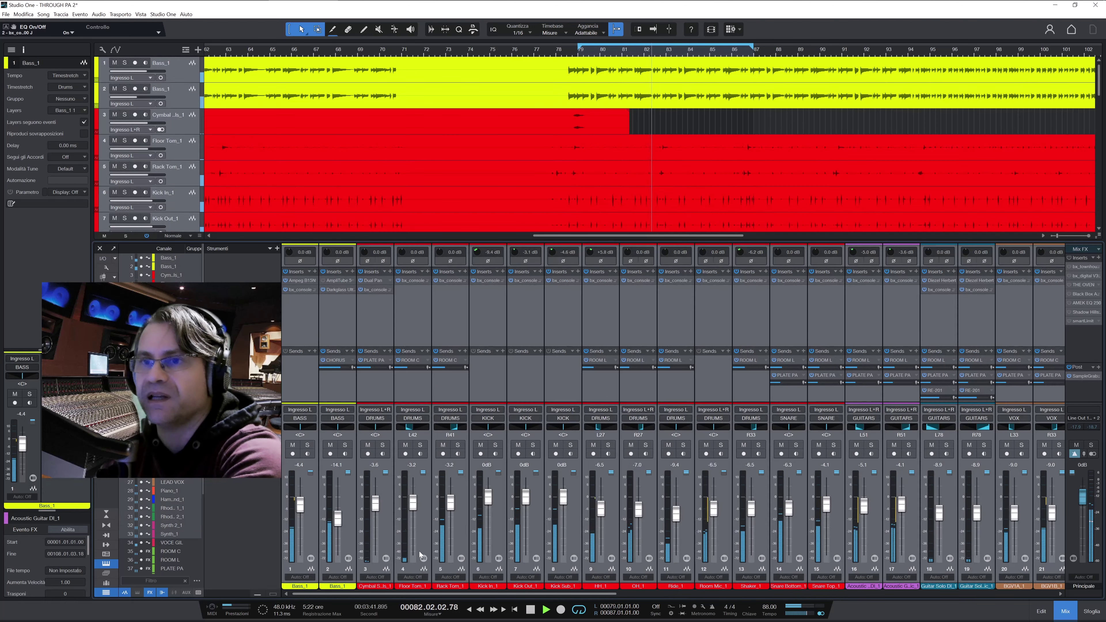
Bypass the inserts of all selected channels and re-enable them to compare the full mix, ending with only Synth_1 selected.
drag(441, 591, 745, 614)
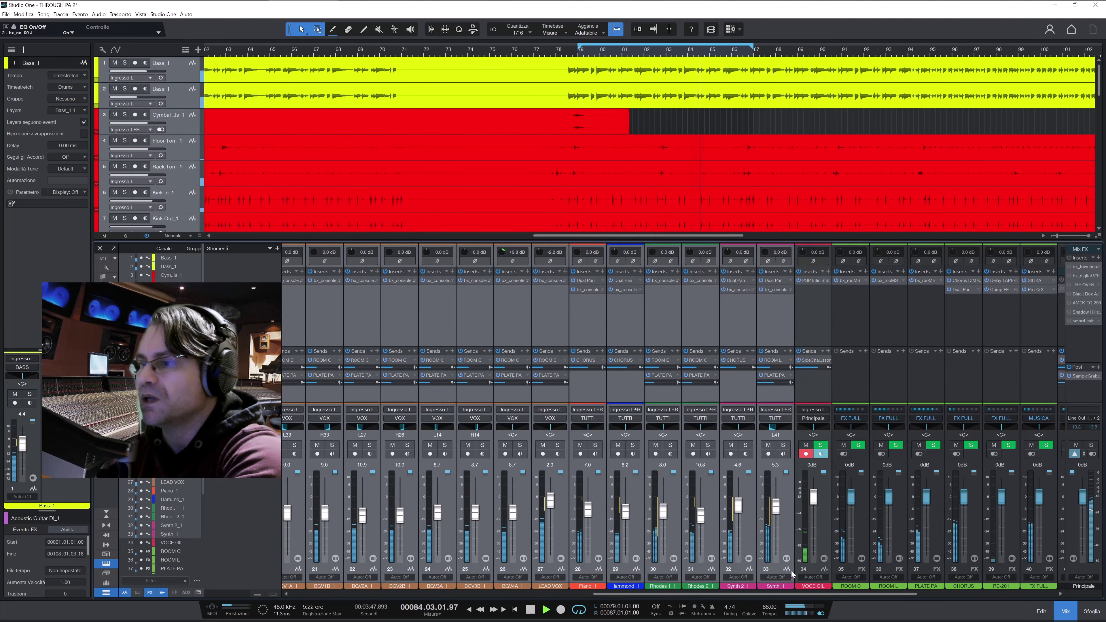
drag(800, 596, 981, 607)
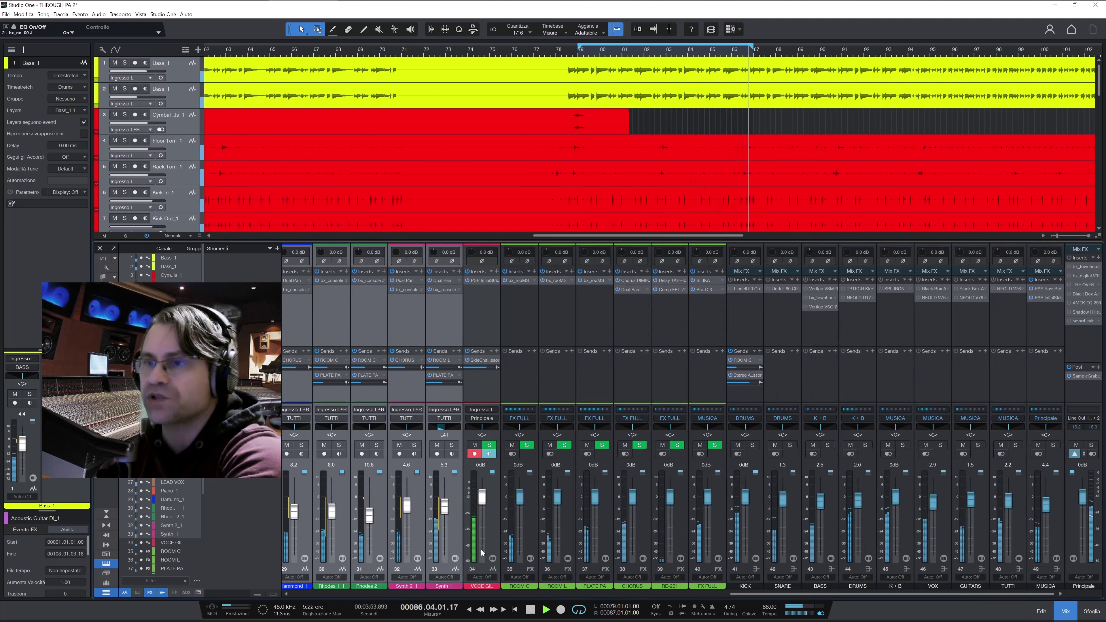
drag(743, 599, 618, 598)
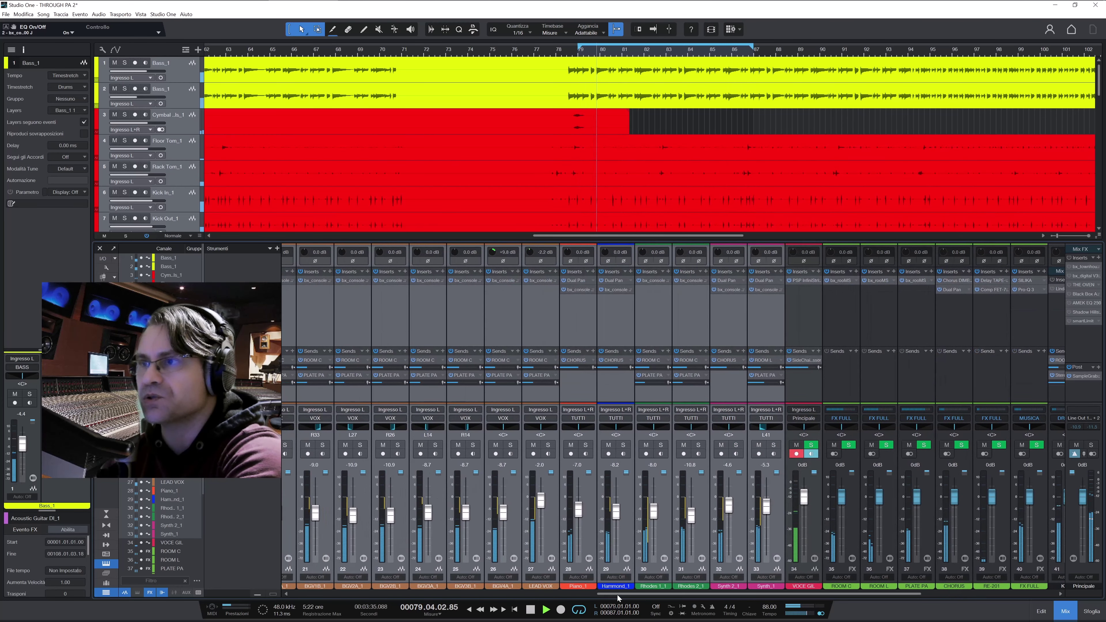
click(564, 271)
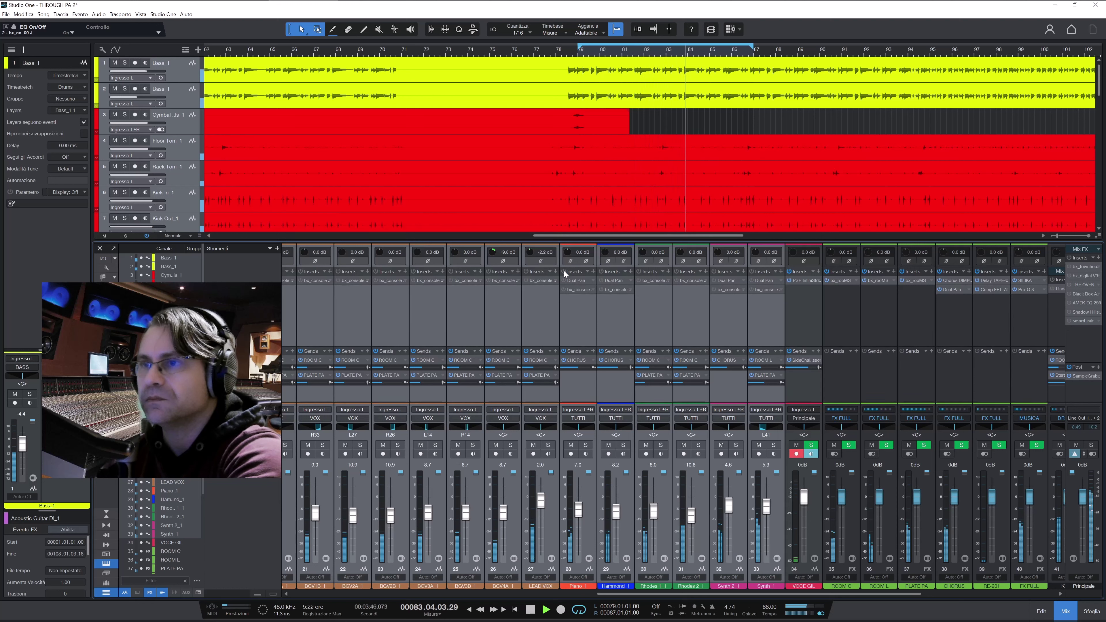
click(564, 271)
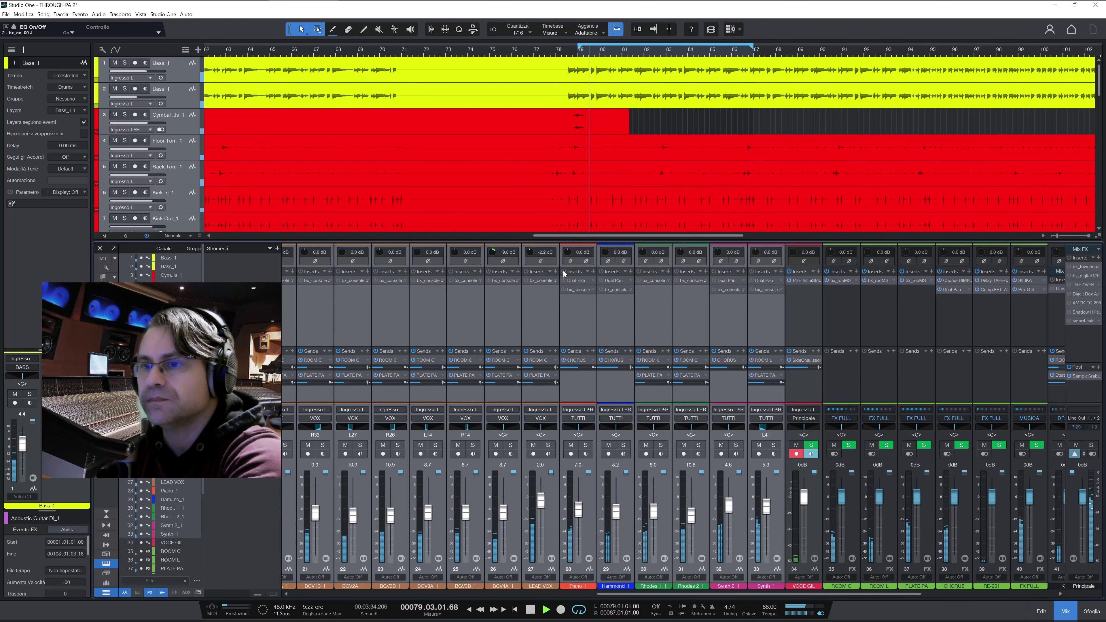
drag(614, 592, 684, 595)
click(598, 314)
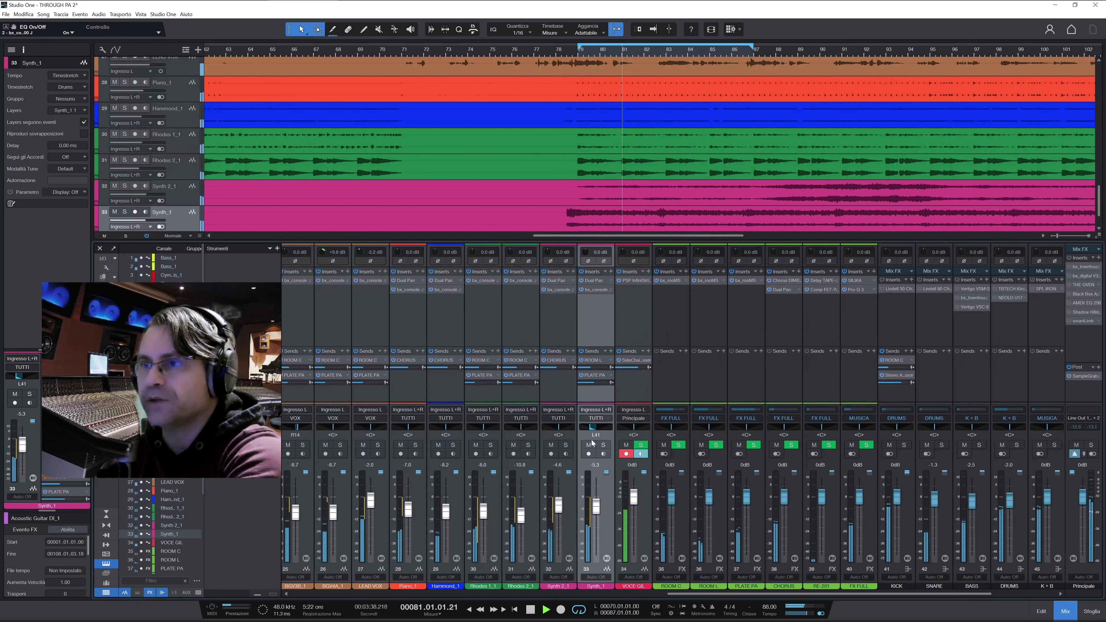
Solo the KICK bus and look over the kick channels that feed it.
drag(695, 596, 830, 594)
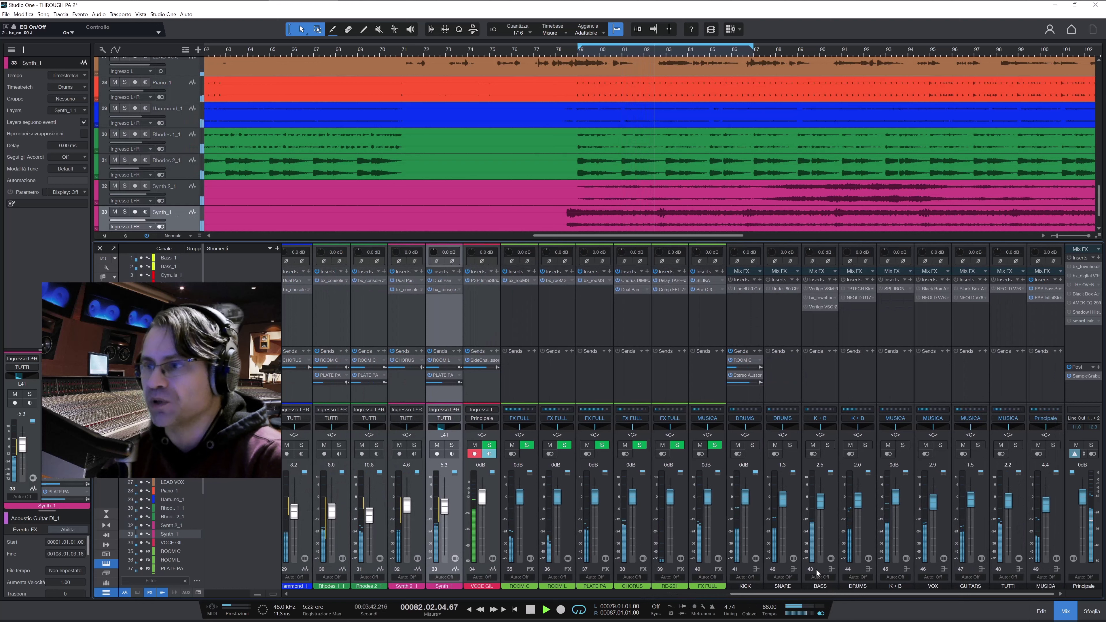
click(754, 510)
click(753, 447)
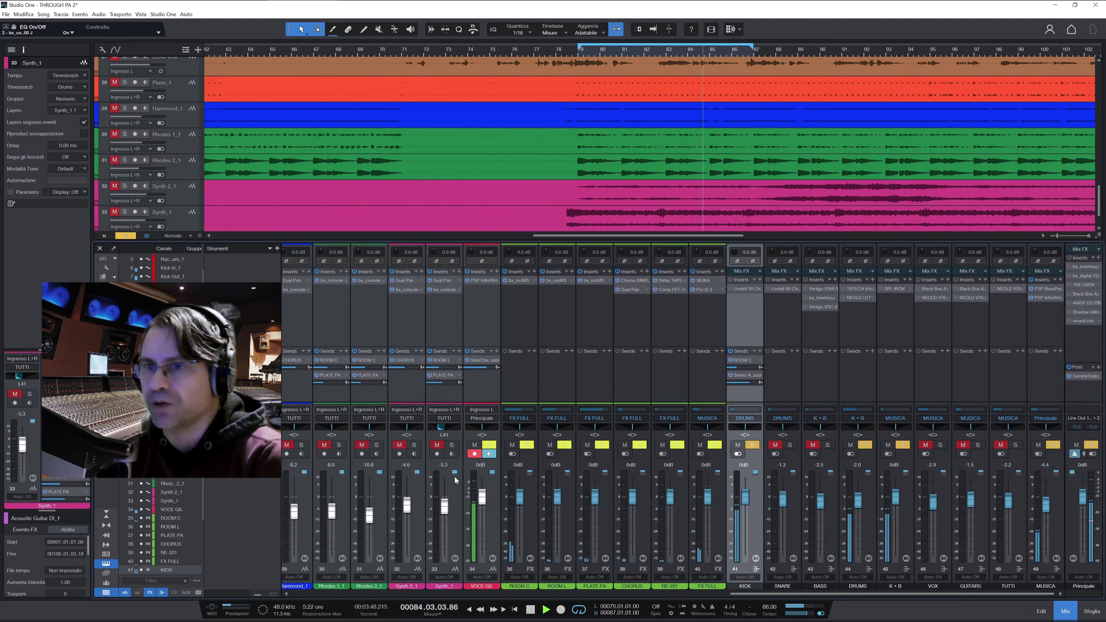
drag(756, 595, 361, 585)
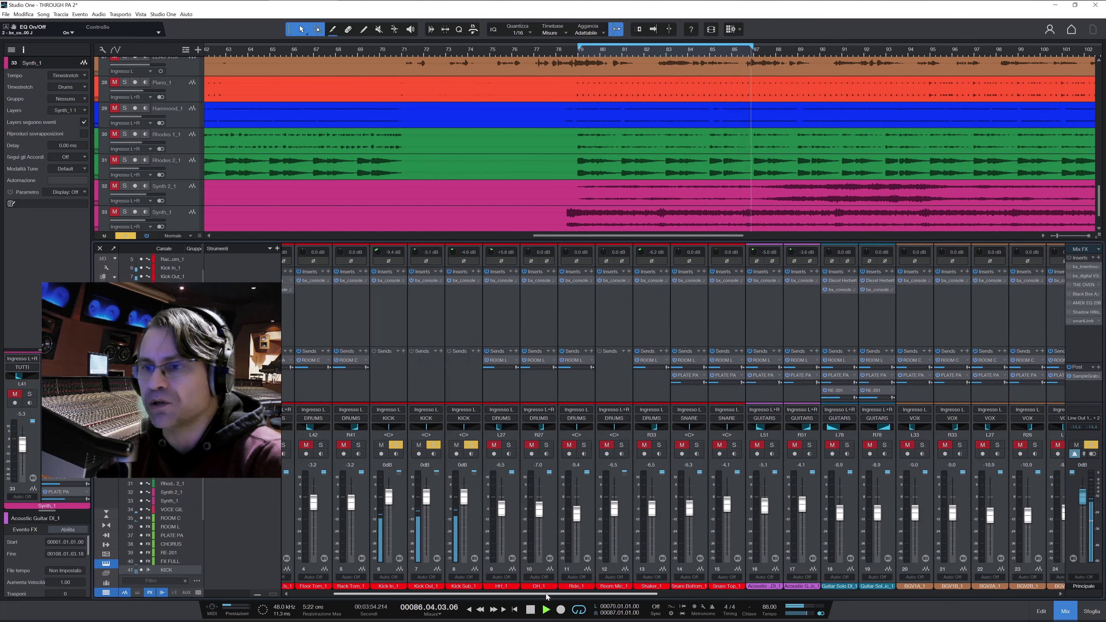
drag(547, 595, 936, 602)
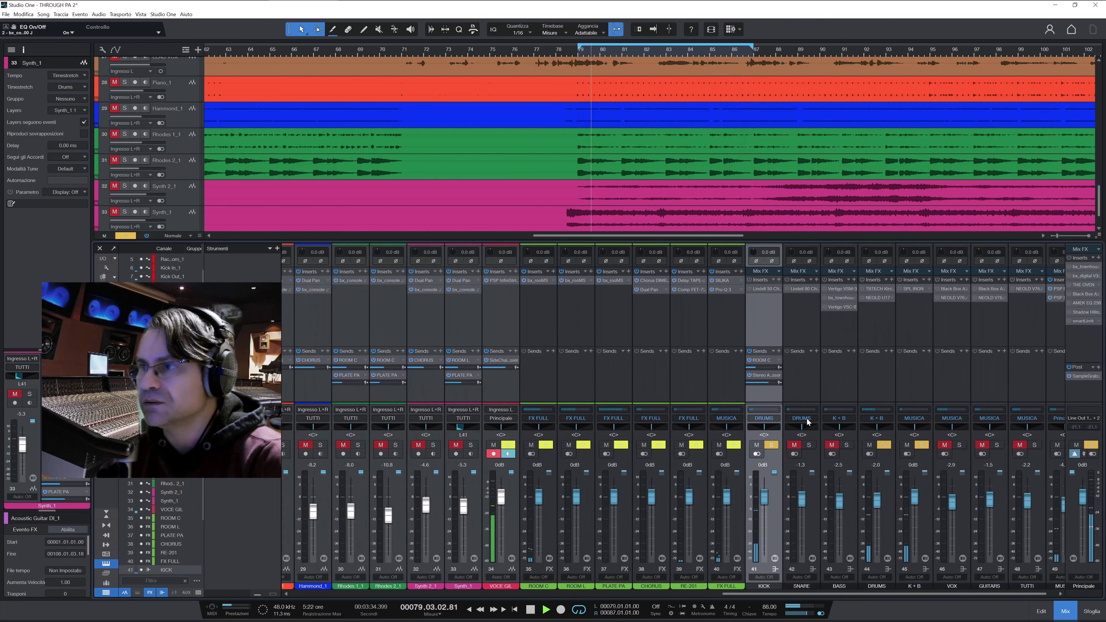
Open the Lindell 50 Channel on the KICK bus and check its EQ model options, keeping model 60.
click(765, 289)
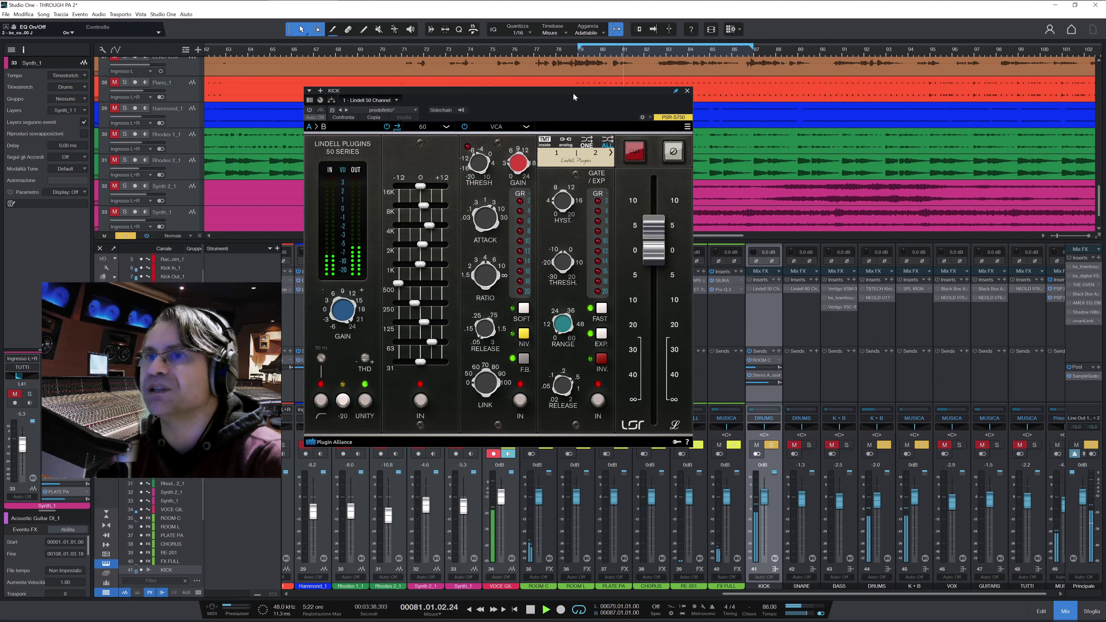
drag(572, 91, 581, 82)
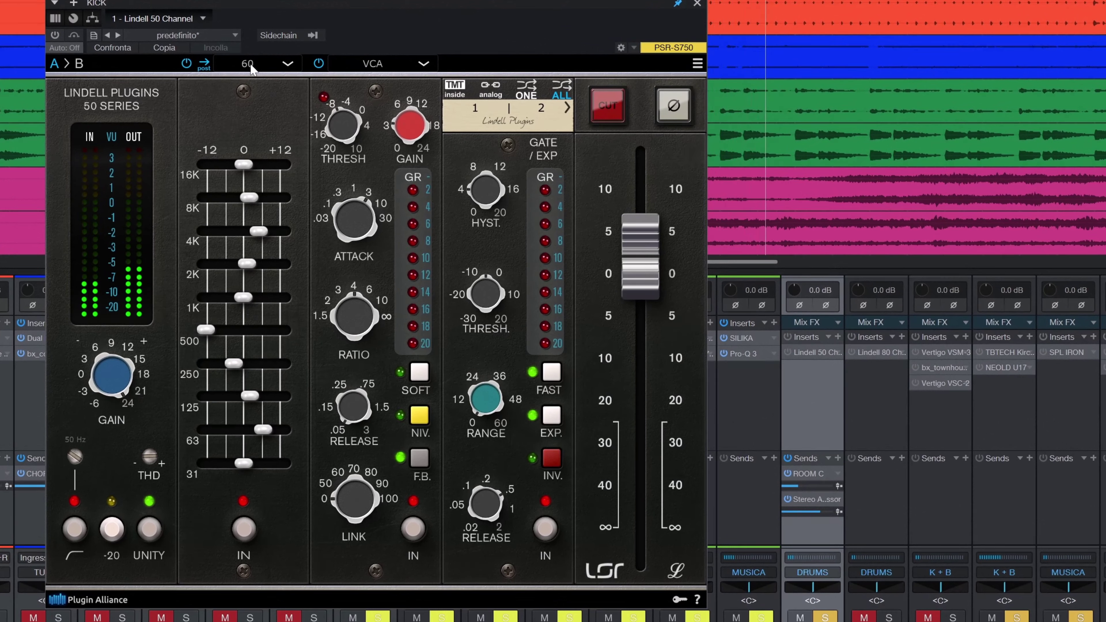
click(287, 66)
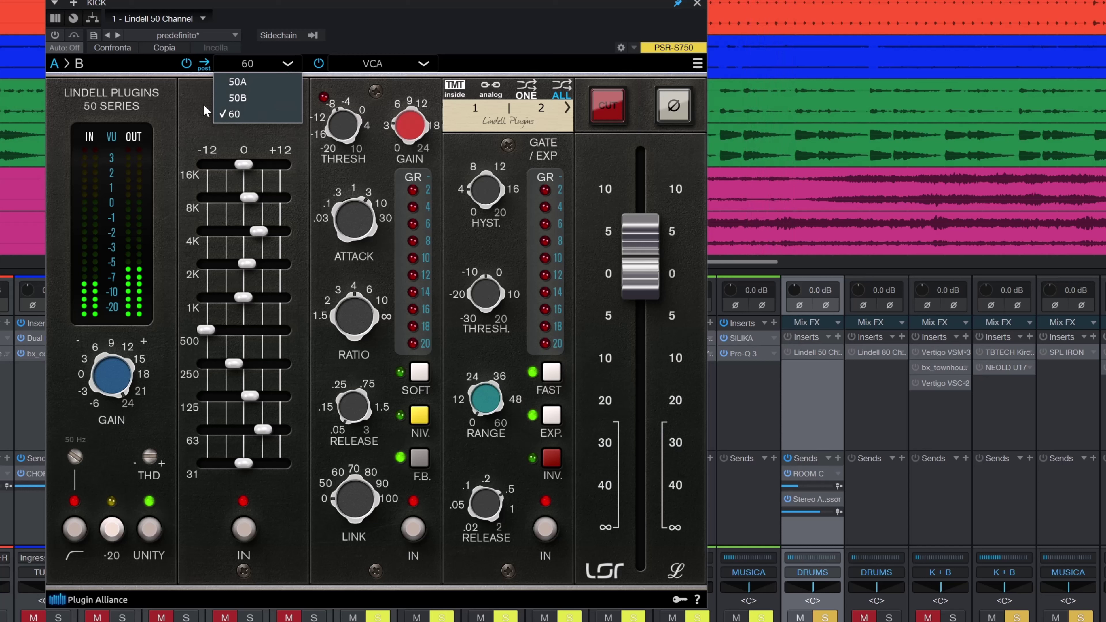
click(215, 115)
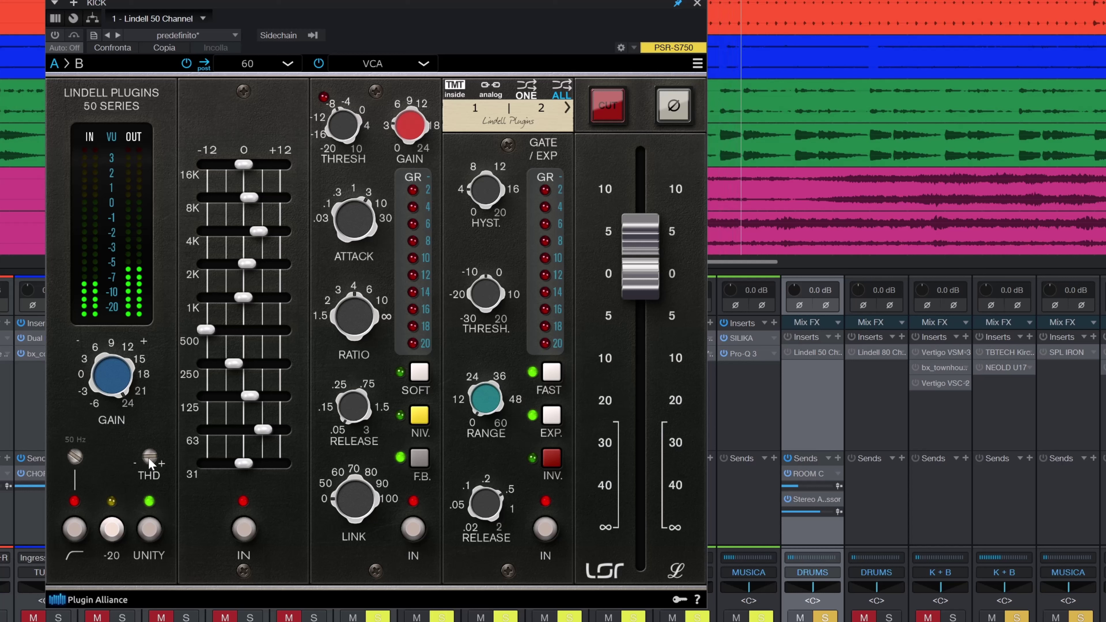
Switch off the EQ, compressor and gate sections of the Lindell 50 Channel.
mouse_move(147, 457)
mouse_down()
mouse_move(148, 447)
mouse_move(148, 519)
mouse_move(148, 463)
mouse_up()
click(245, 533)
click(412, 529)
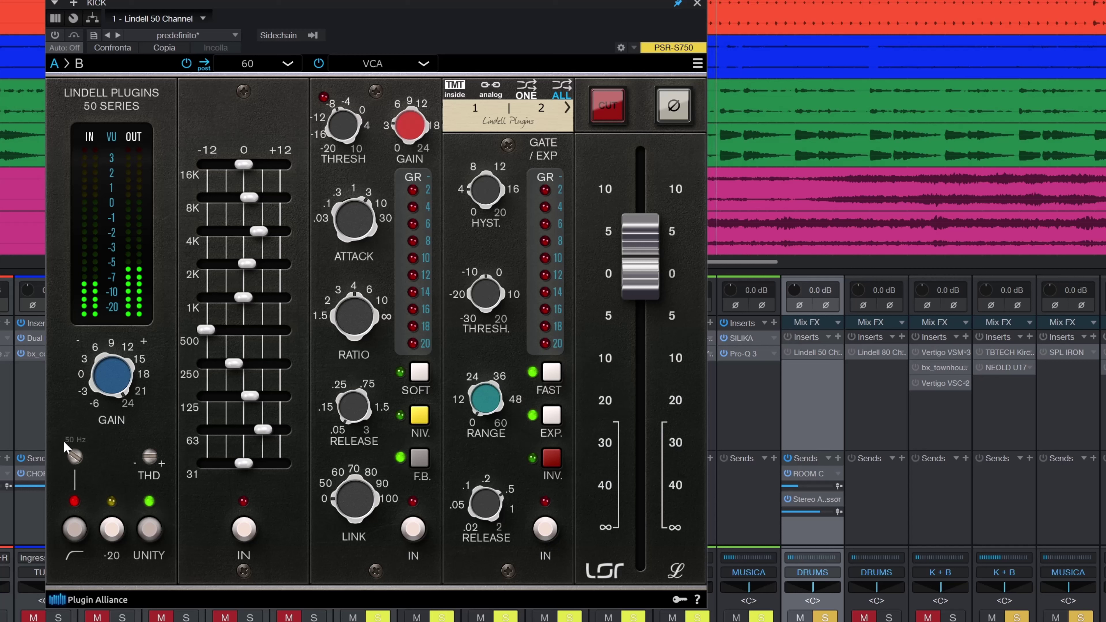
Compare the kick with the Lindell 50 Channel active and bypassed, leaving the plug-in active.
click(55, 37)
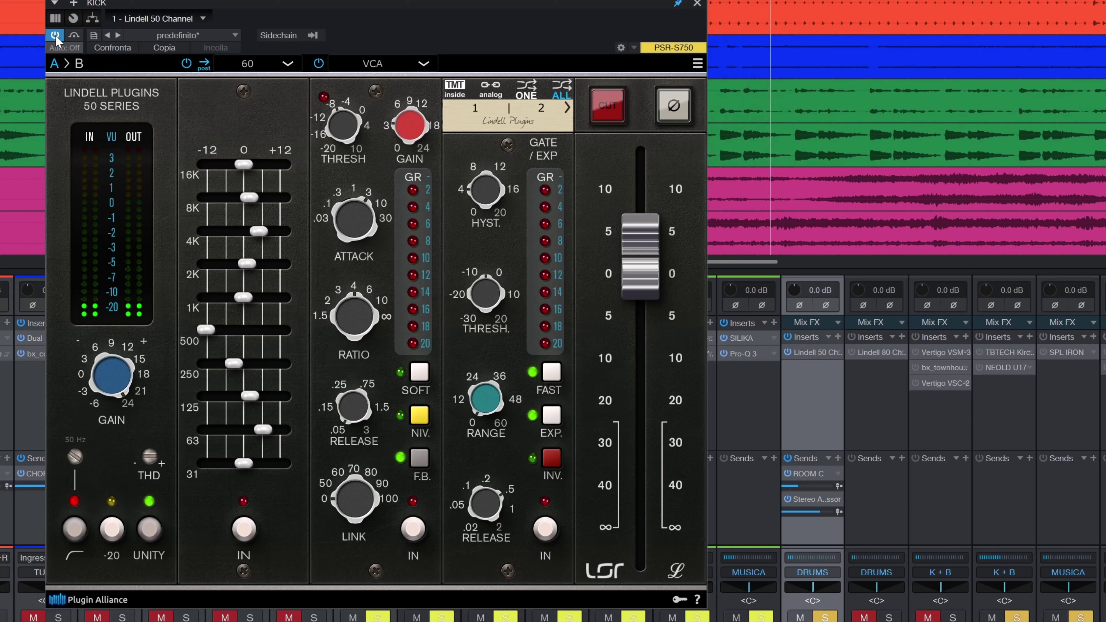
click(54, 35)
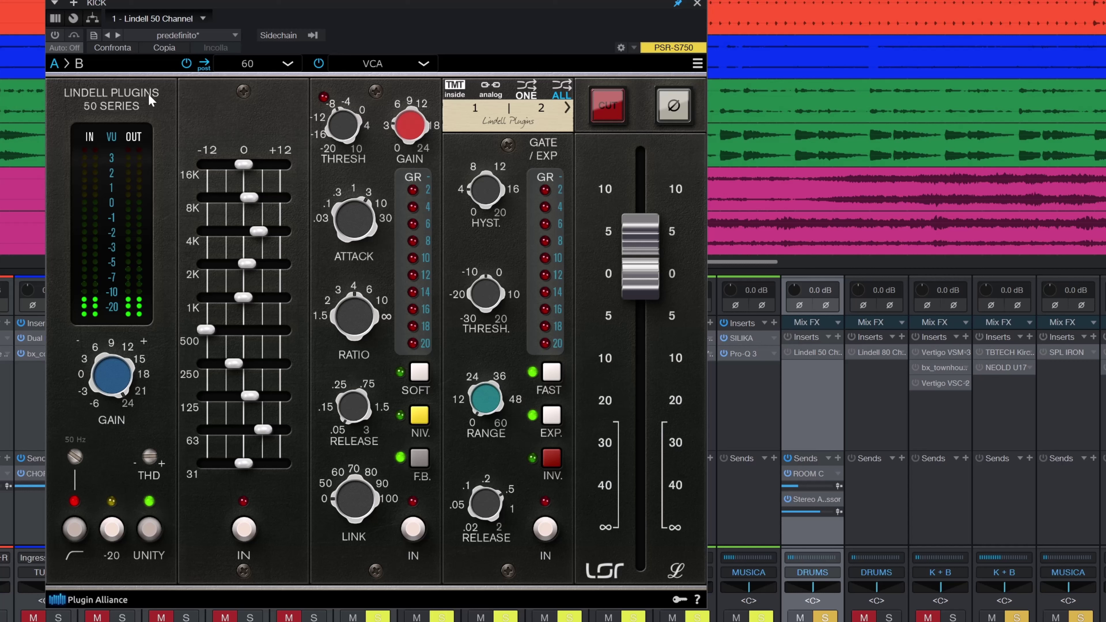
click(54, 35)
Compare the kick with the Lindell's EQ section switched in and out, leaving it out.
click(244, 530)
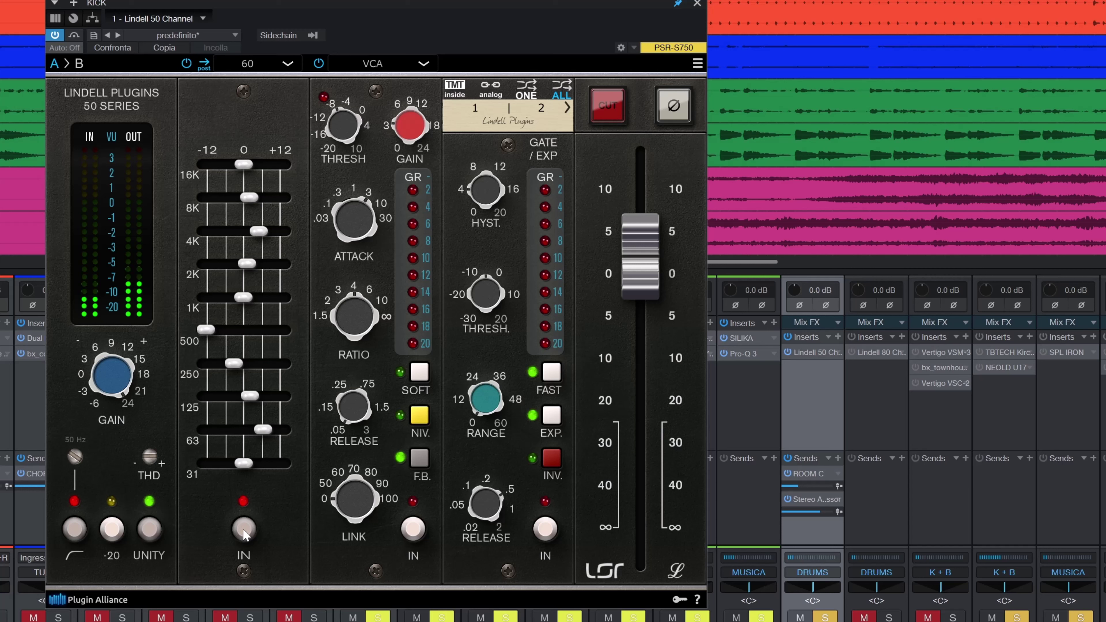
click(244, 529)
click(244, 530)
drag(304, 9, 302, 1)
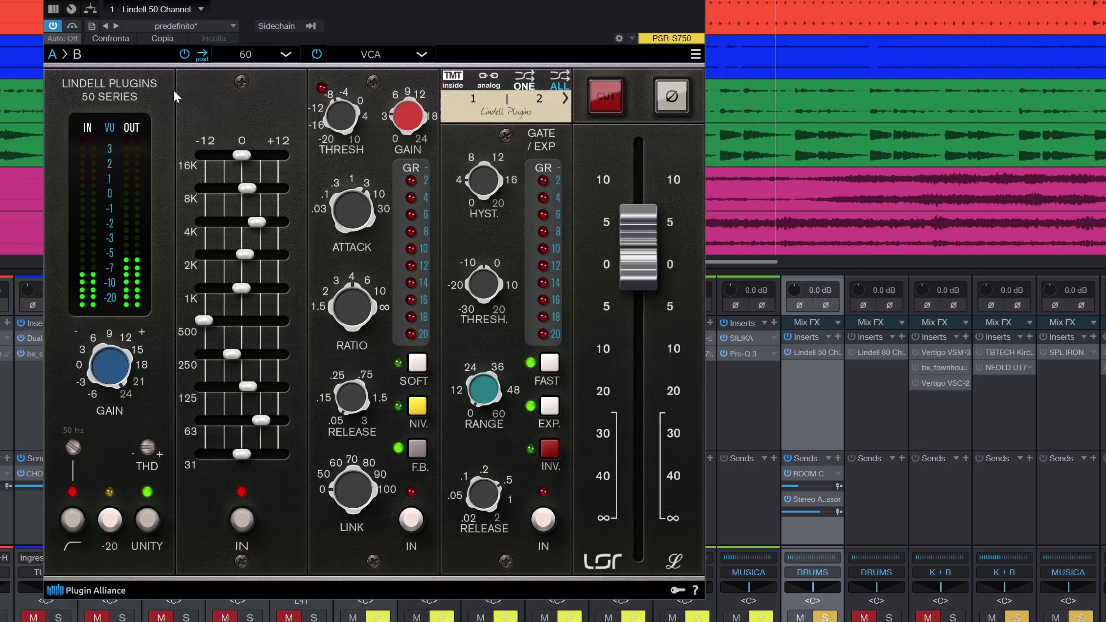
click(243, 520)
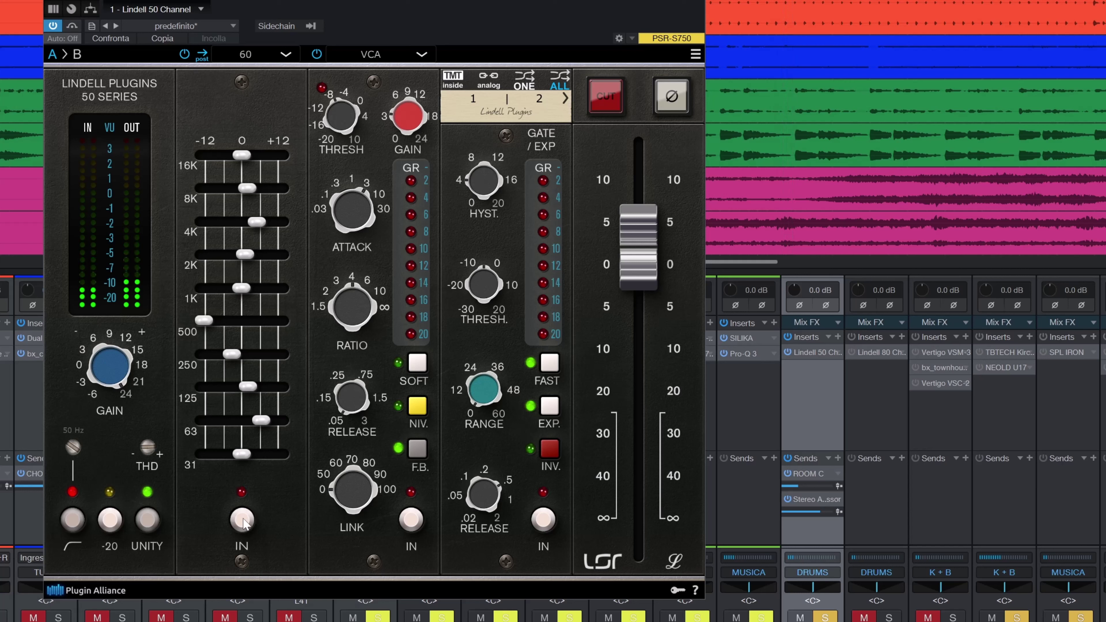
Compare the kick with the Lindell's VCA compressor section in and out, leaving it switched in.
click(410, 521)
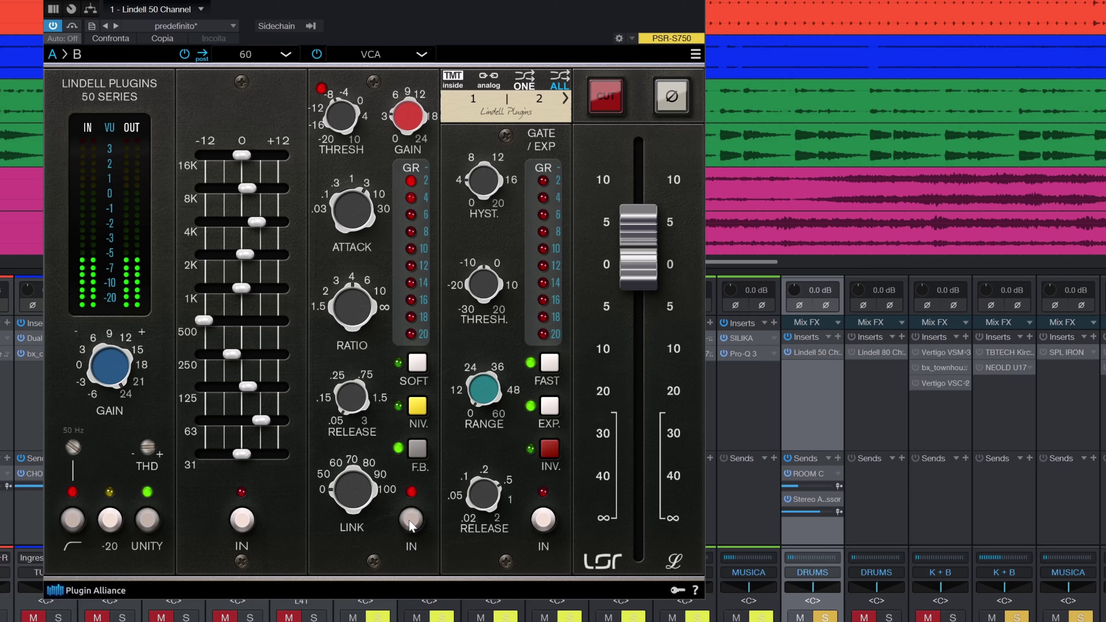
click(411, 521)
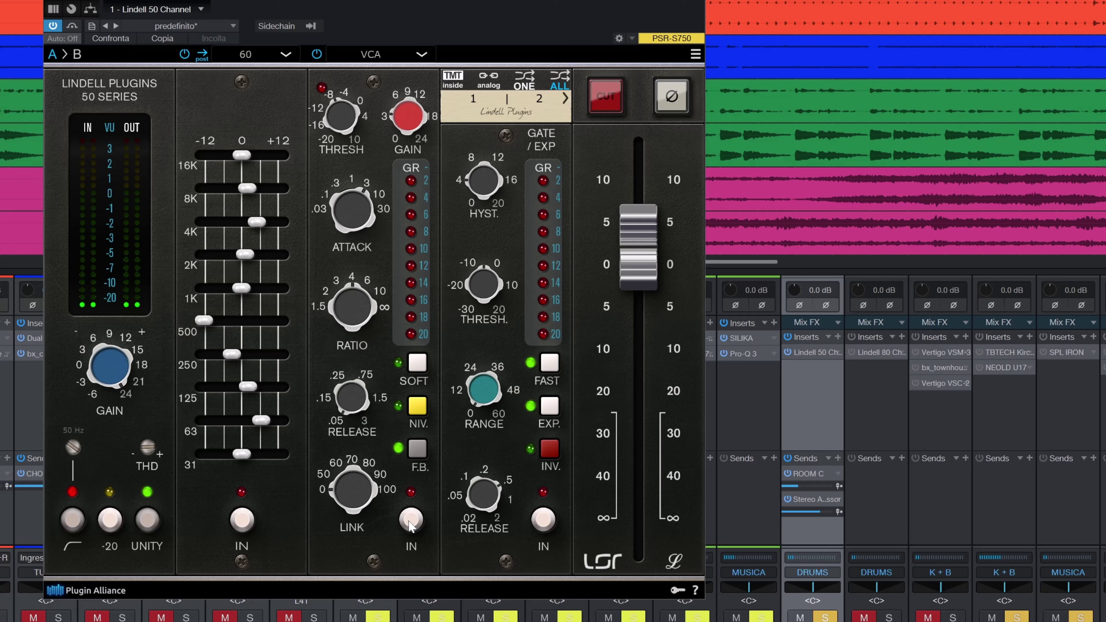
click(409, 521)
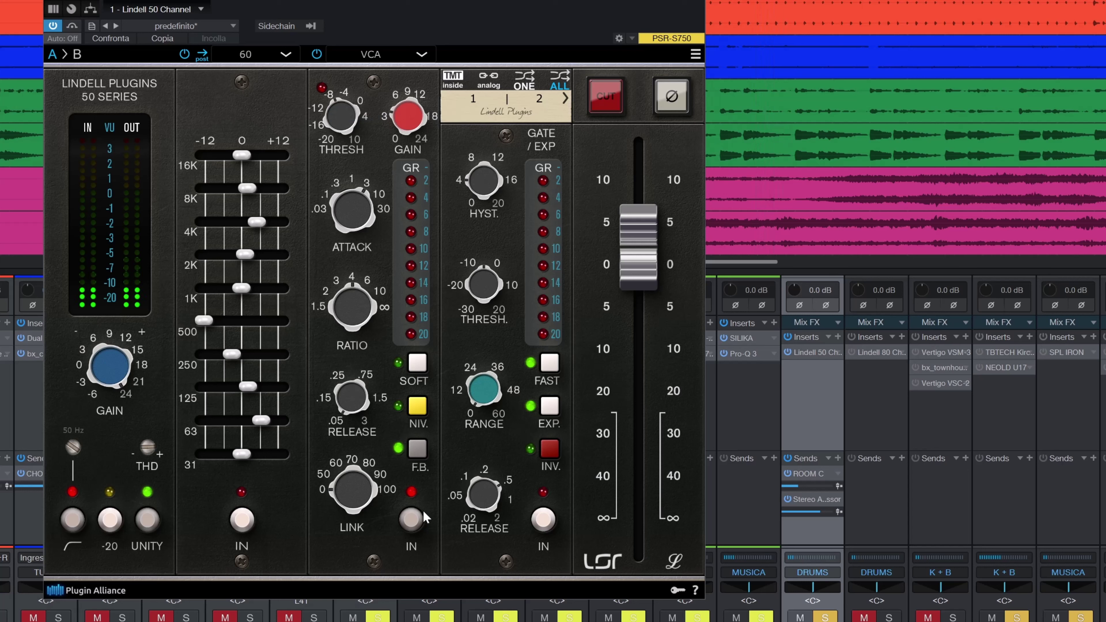
click(416, 525)
click(416, 525)
Compare the kick with the Lindell 50 Channel's EQ in and out, leaving it in, and switch in the gate section.
click(242, 523)
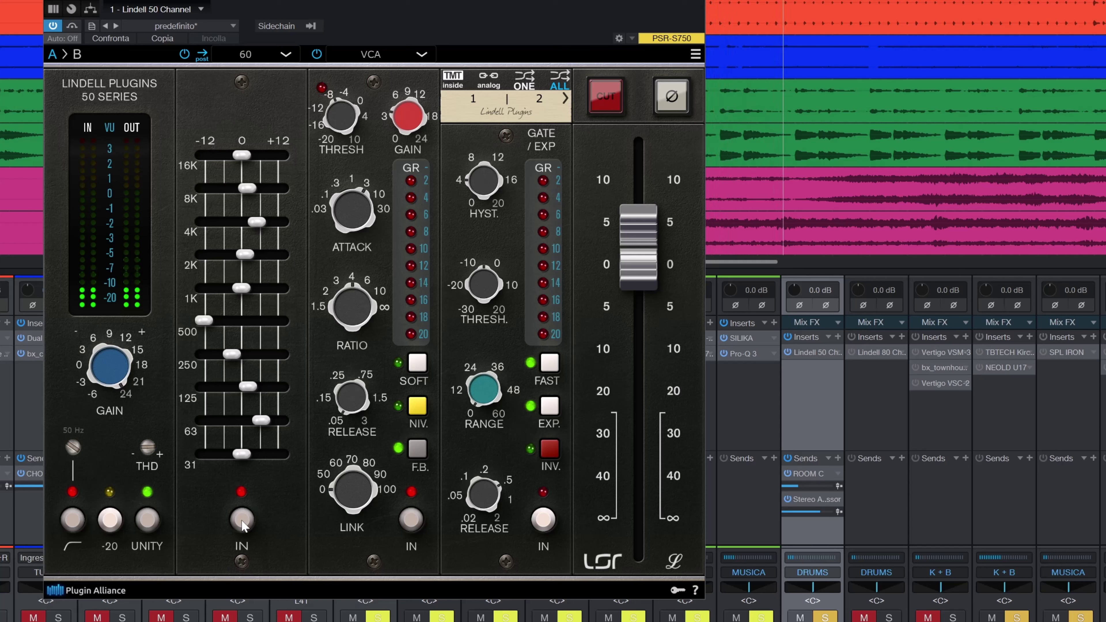
click(242, 522)
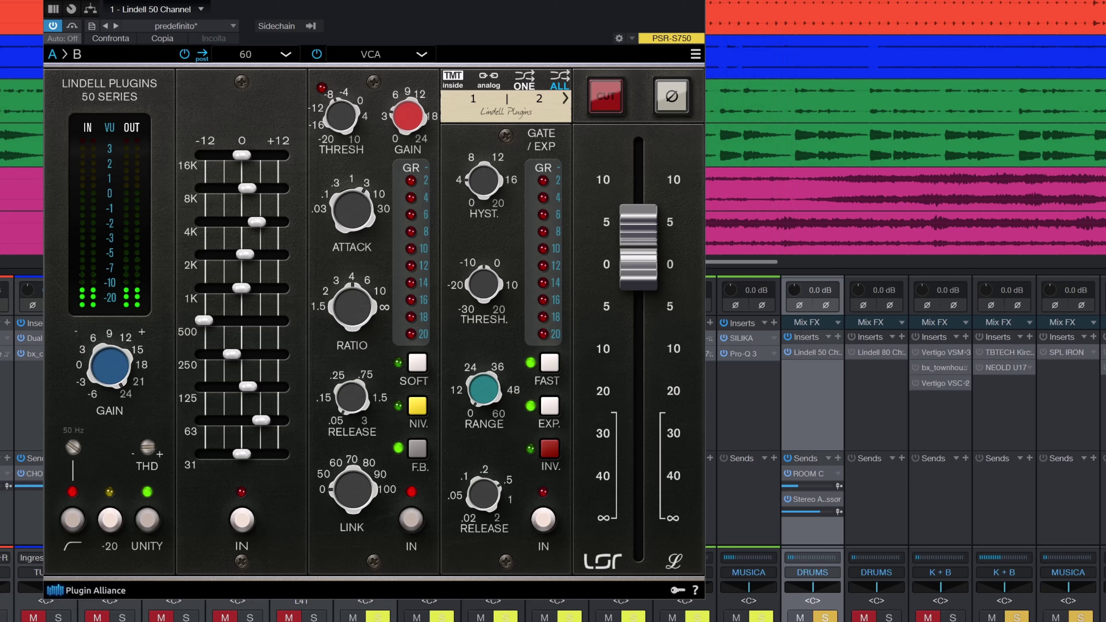
click(242, 521)
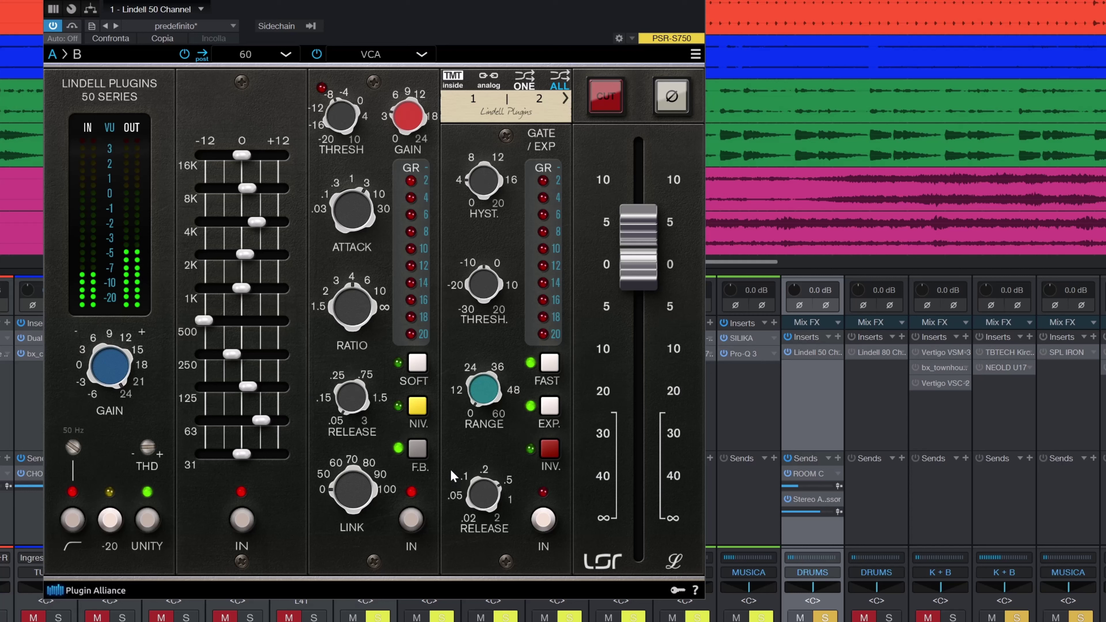
click(546, 527)
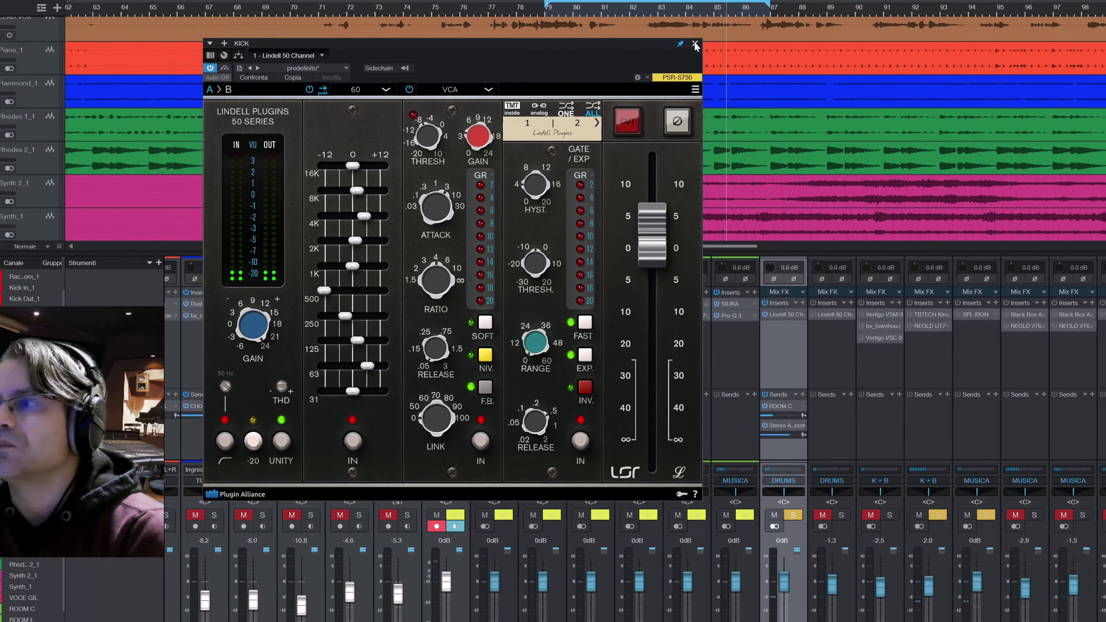
click(695, 4)
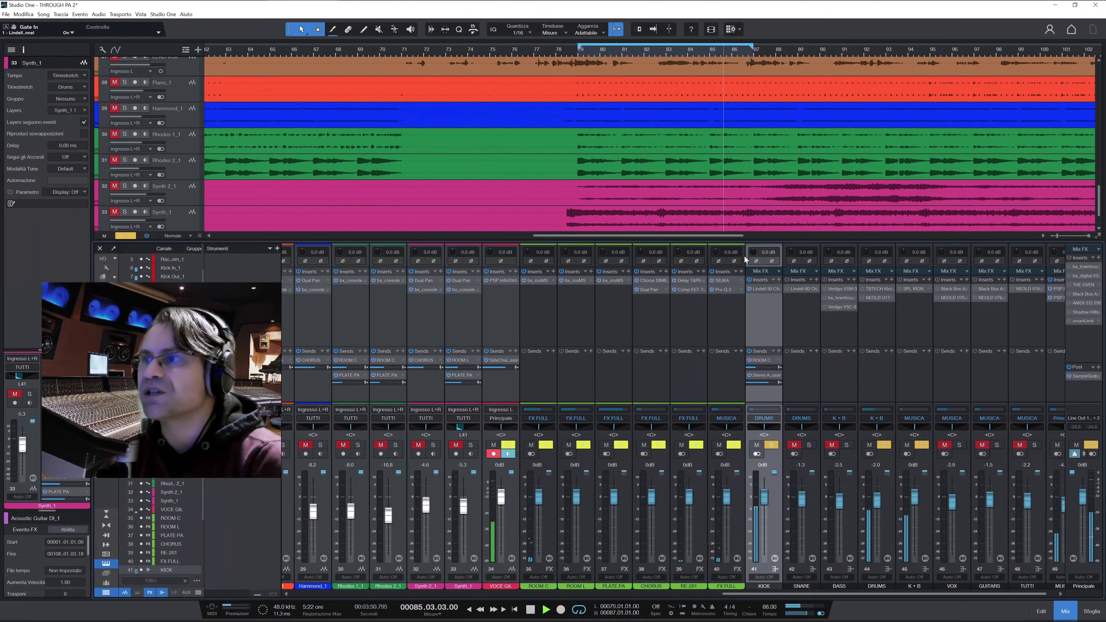
Solo the SNARE bus instead of the KICK bus and open its Lindell 80 Channel for inspection.
click(749, 288)
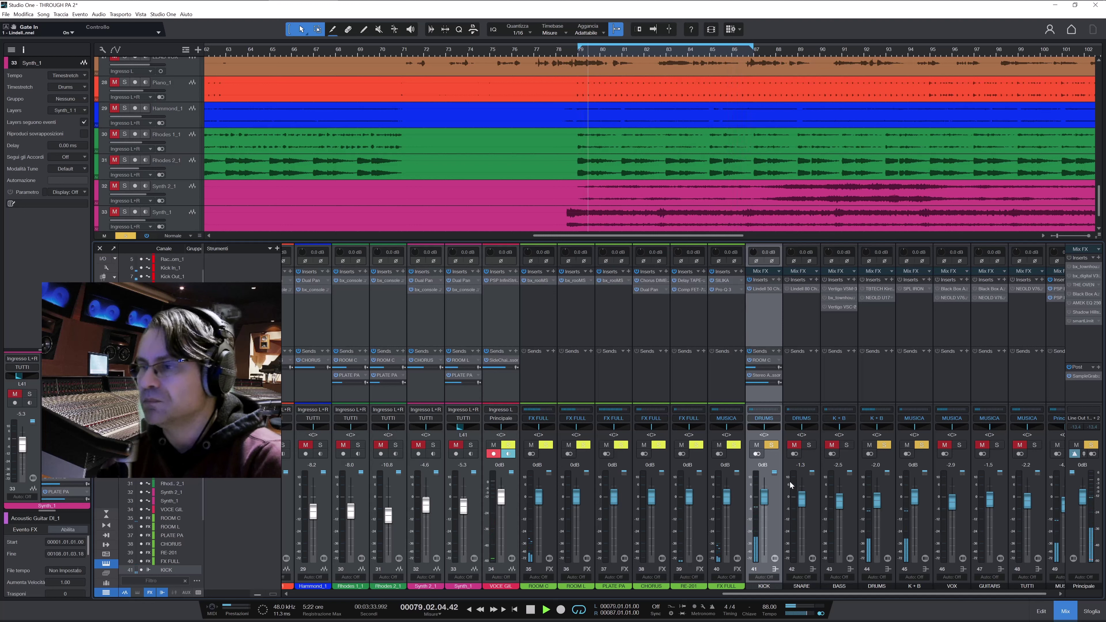
click(796, 451)
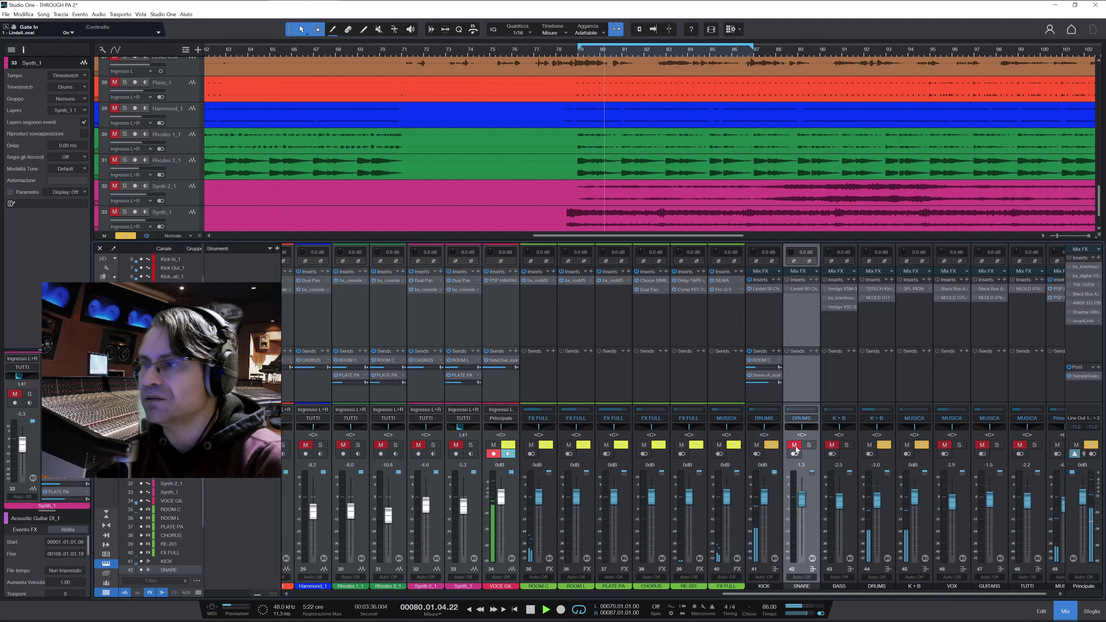
click(794, 446)
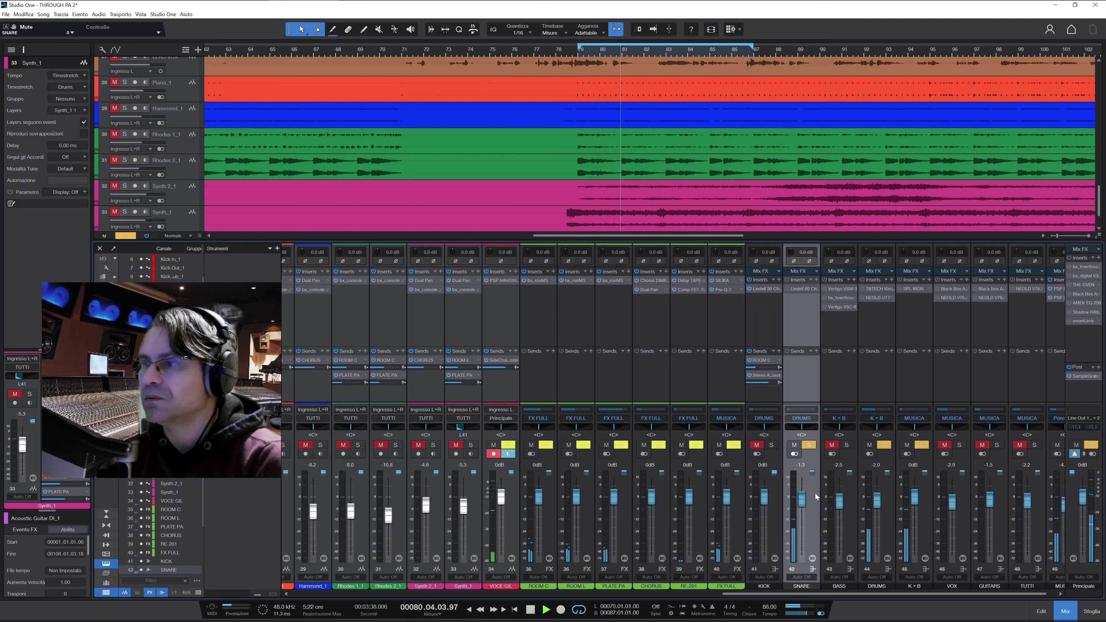
click(804, 289)
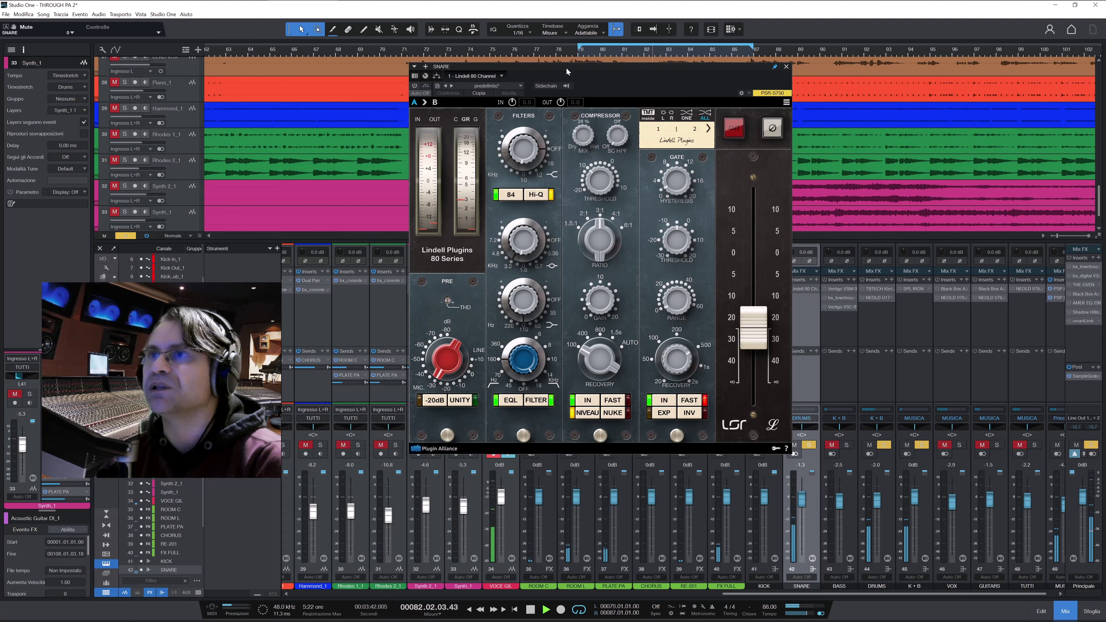
drag(566, 68, 502, 55)
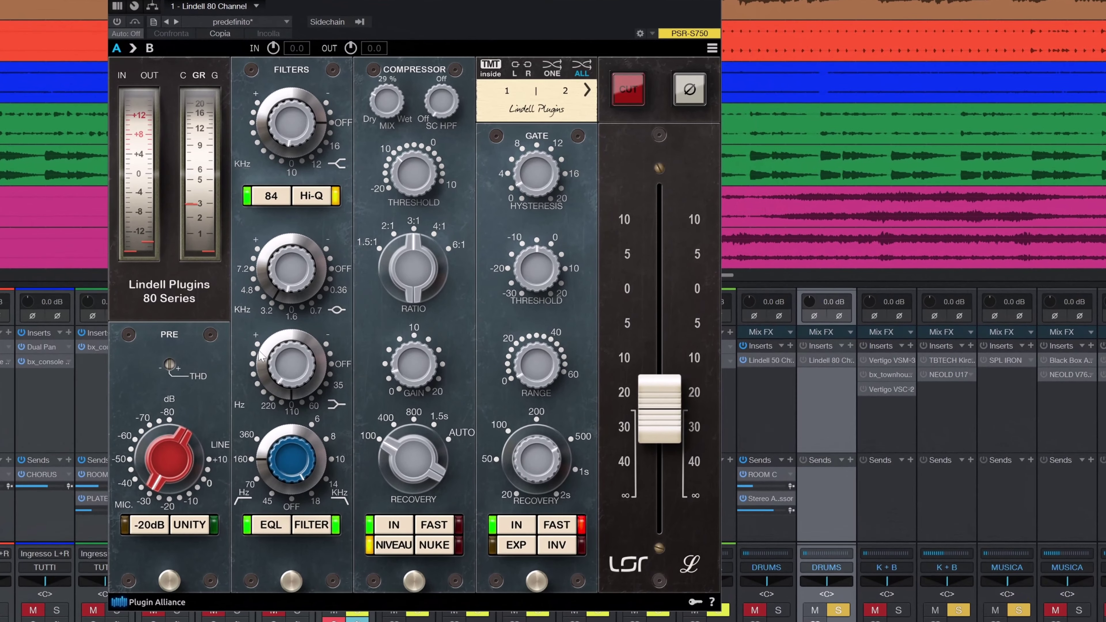
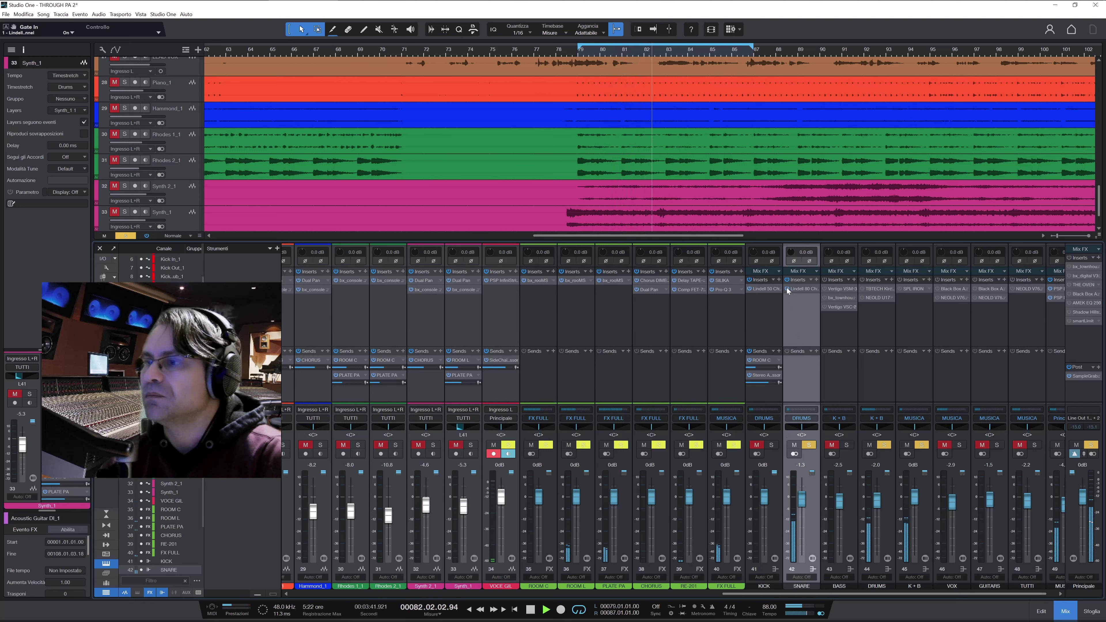
Solo the KICK bus together with SNARE and set the preamp gain of the snare's Lindell 80 Channel to 35.19 dB.
click(756, 445)
click(771, 445)
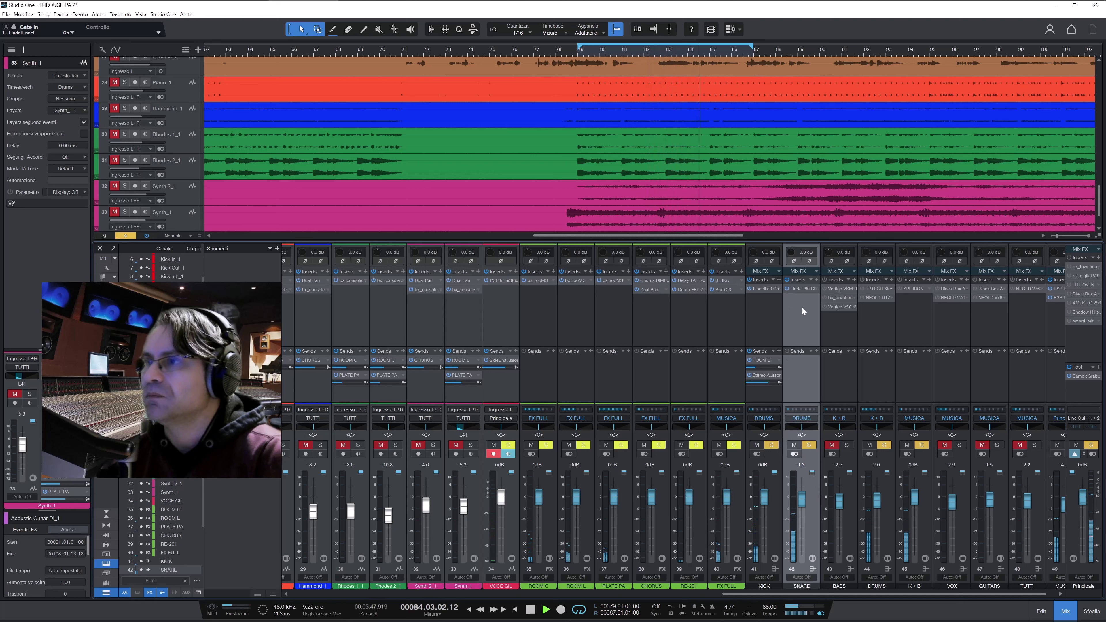
click(800, 290)
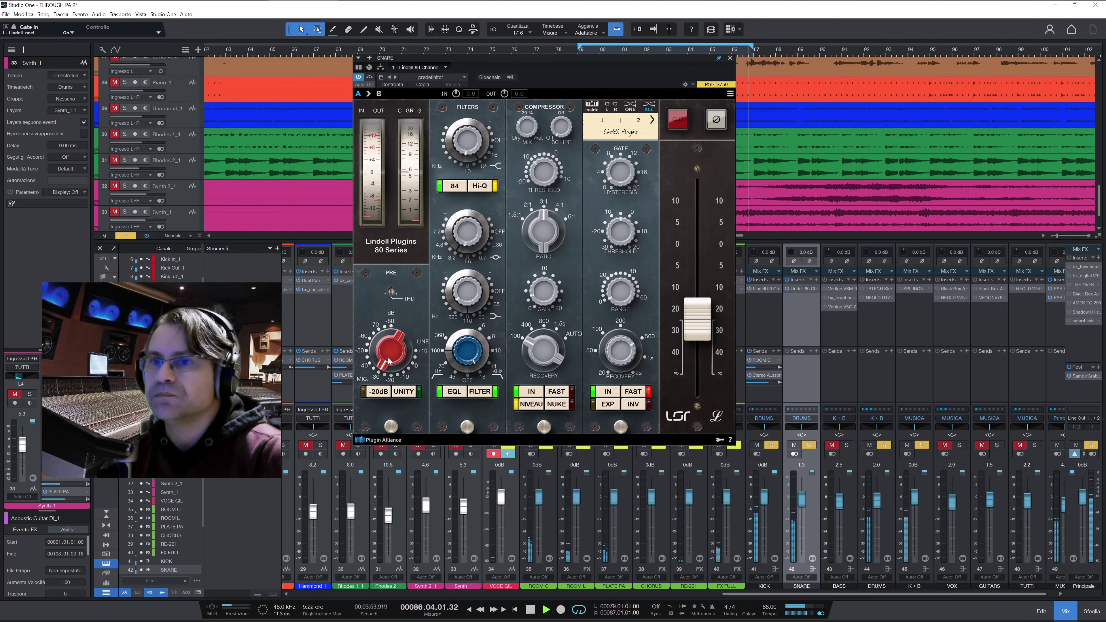
drag(385, 361, 388, 354)
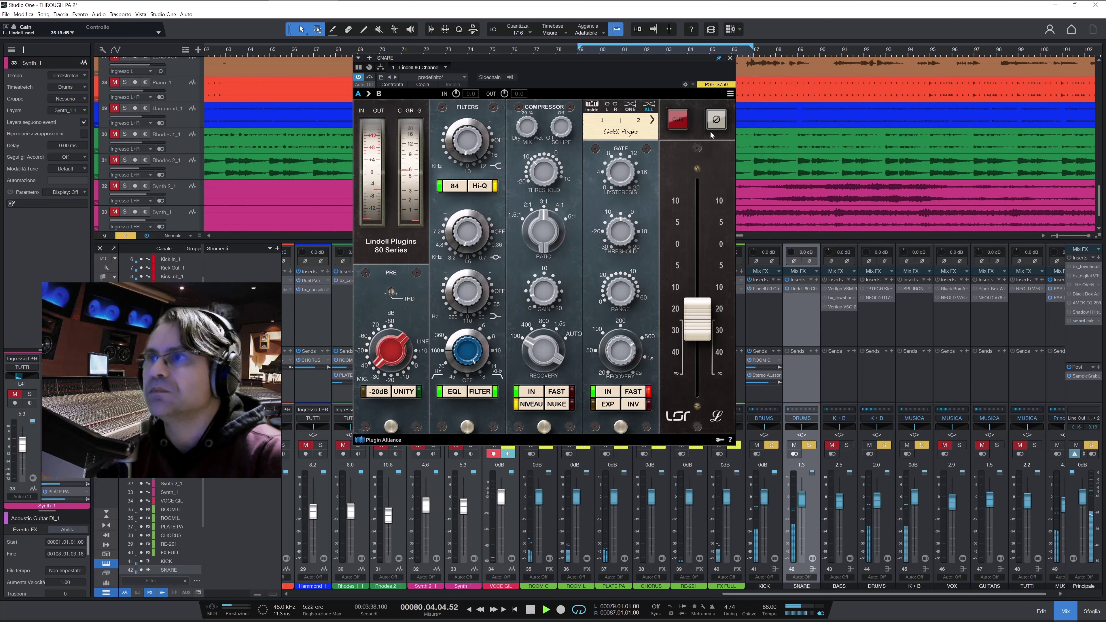
click(730, 58)
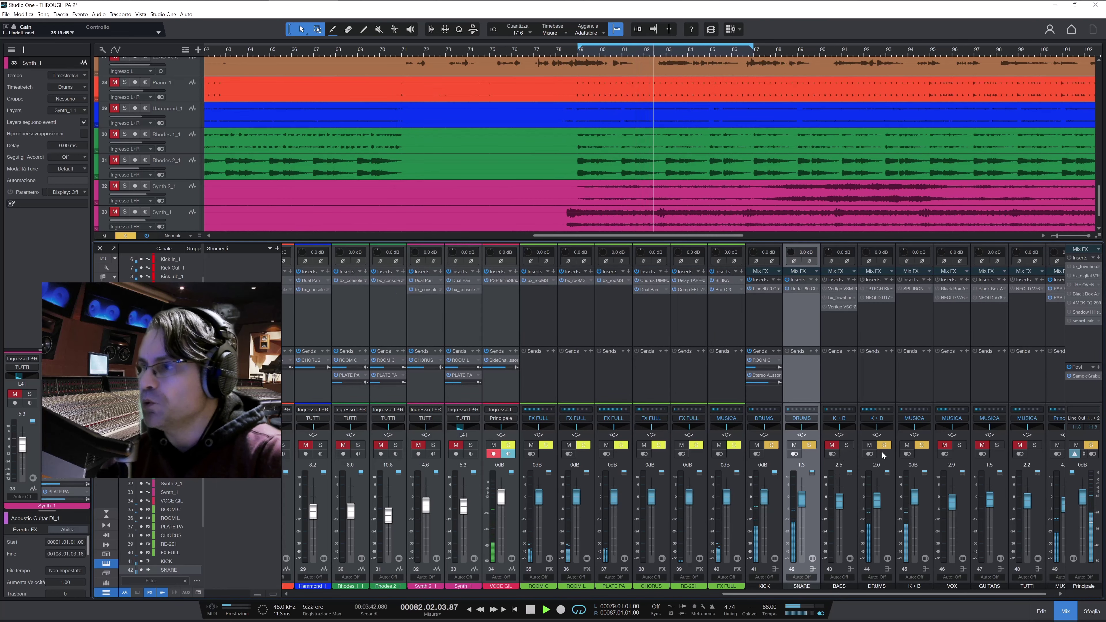
Open the Kirchhoff EQ on the DRUMS bus and activate it.
click(885, 508)
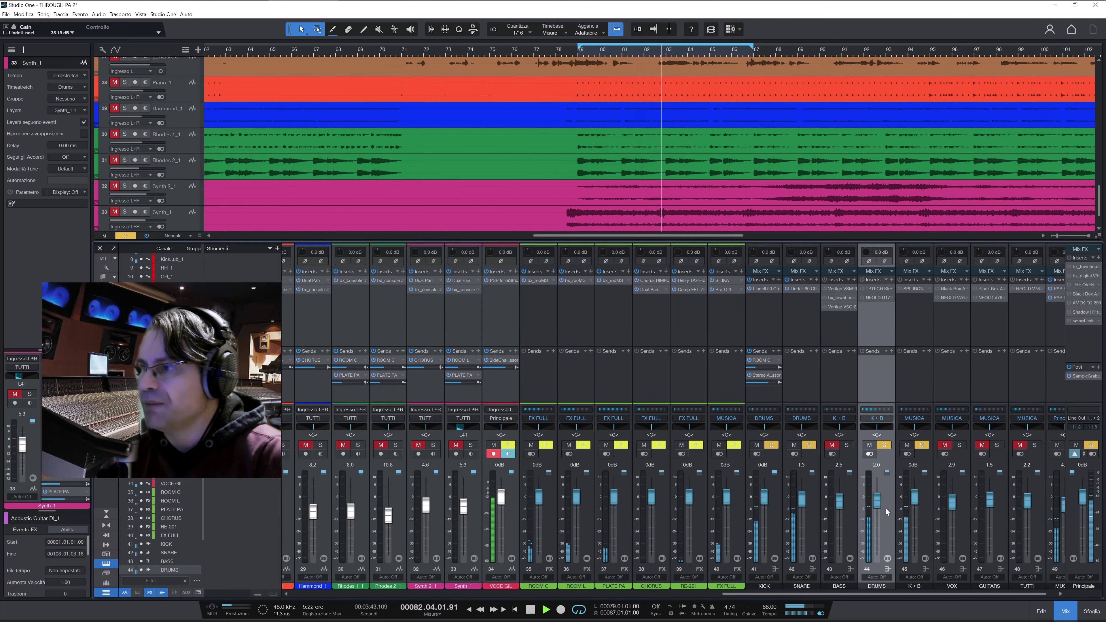
click(872, 290)
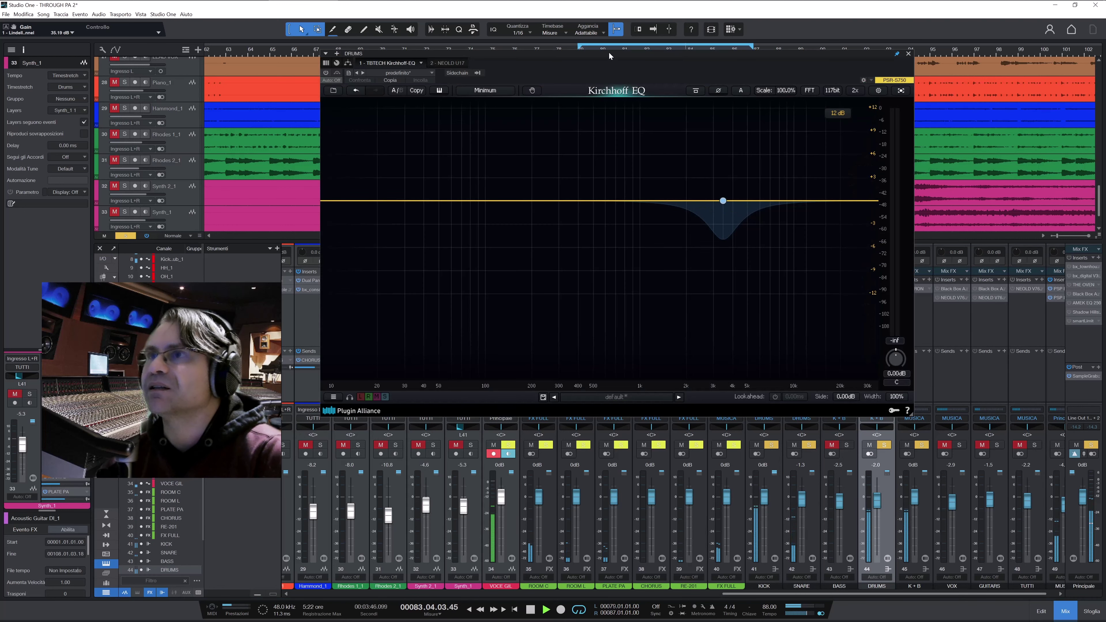
drag(608, 52, 599, 42)
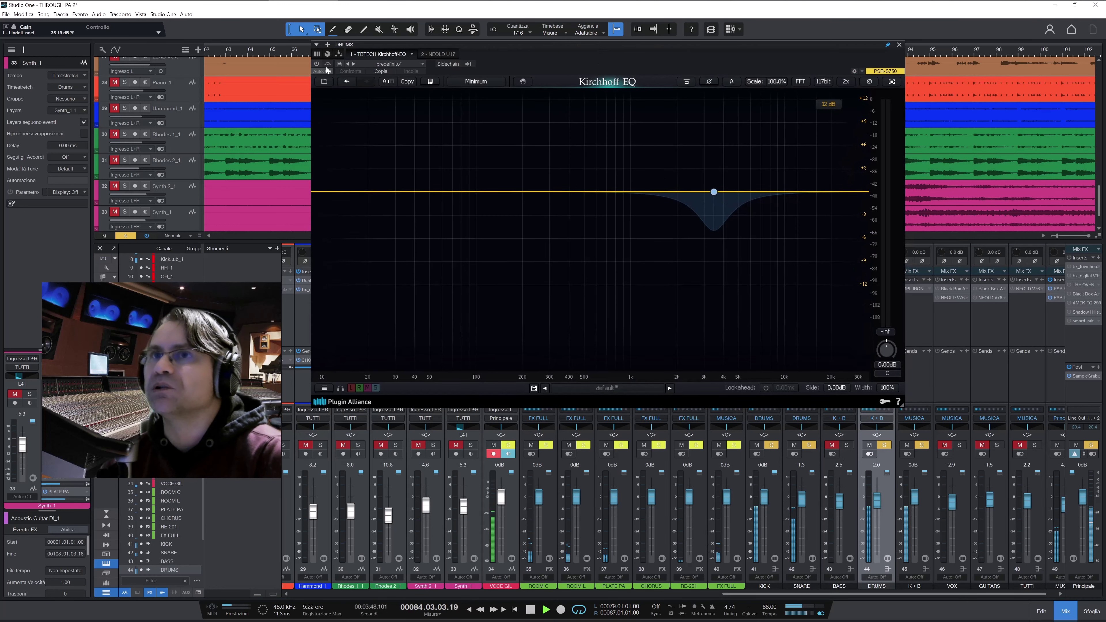
click(317, 64)
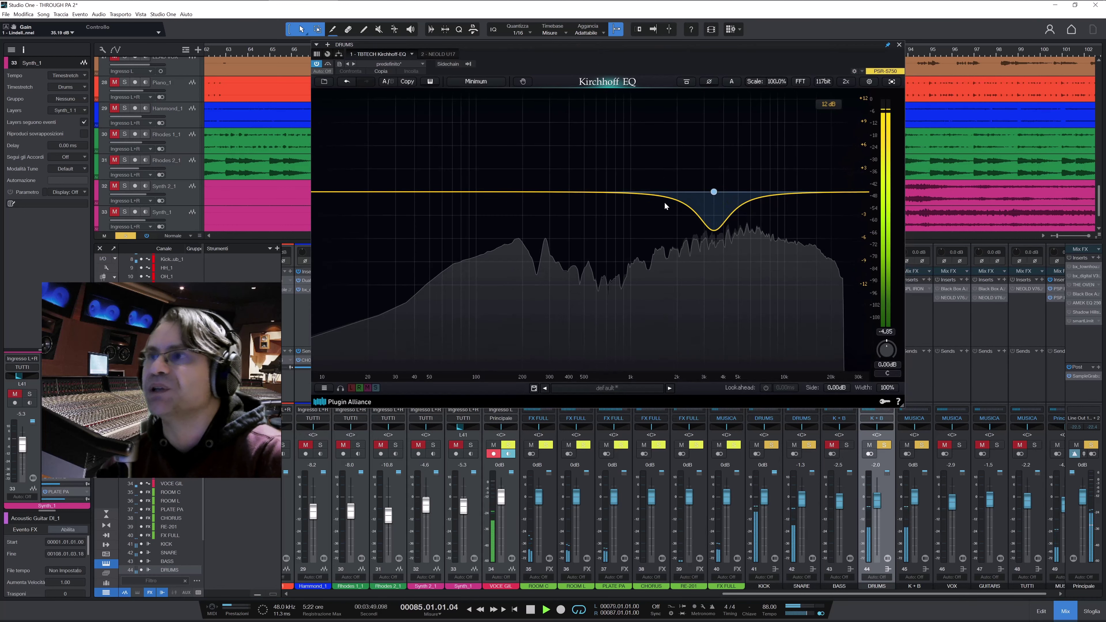
Audition the Kirchhoff EQ's 3.5 kHz dynamic bell band on its own and compare it enabled and disabled, leaving it enabled.
click(713, 192)
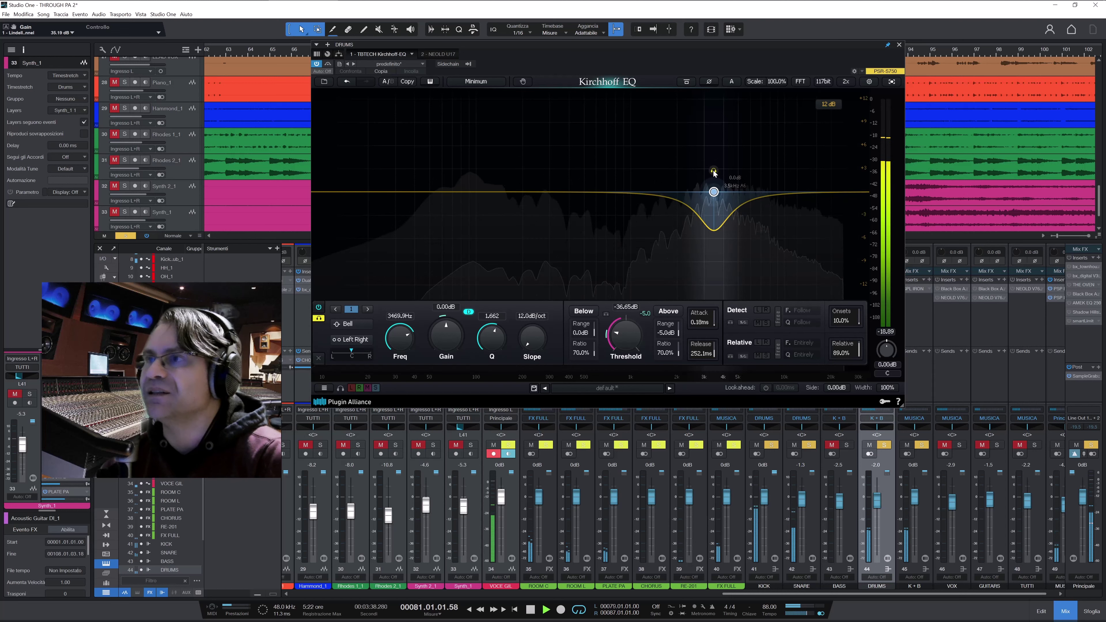
click(714, 171)
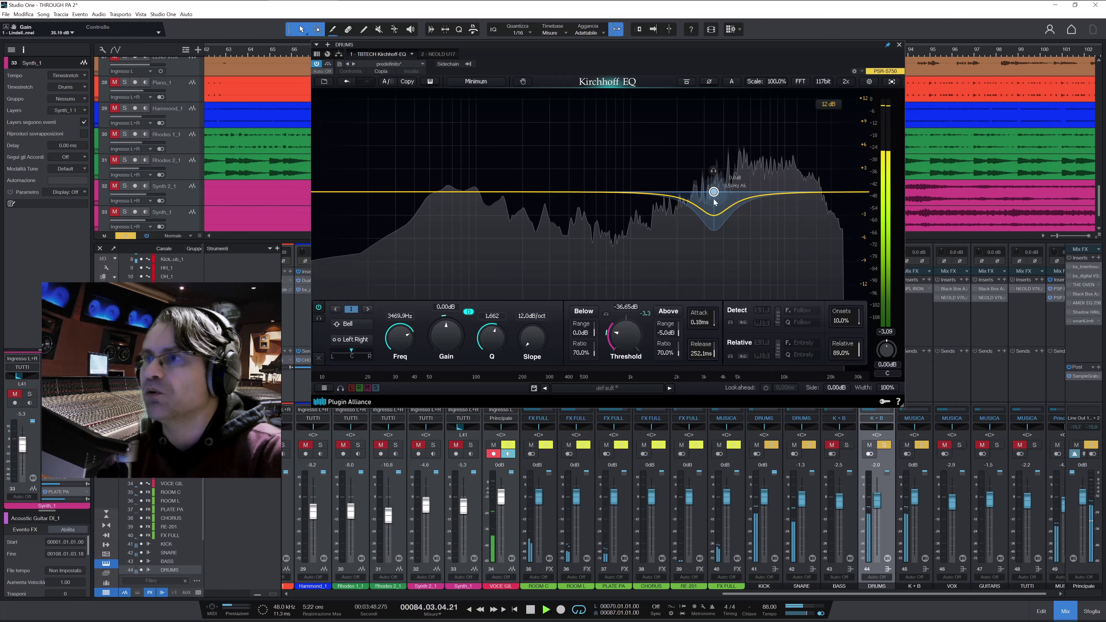
click(319, 306)
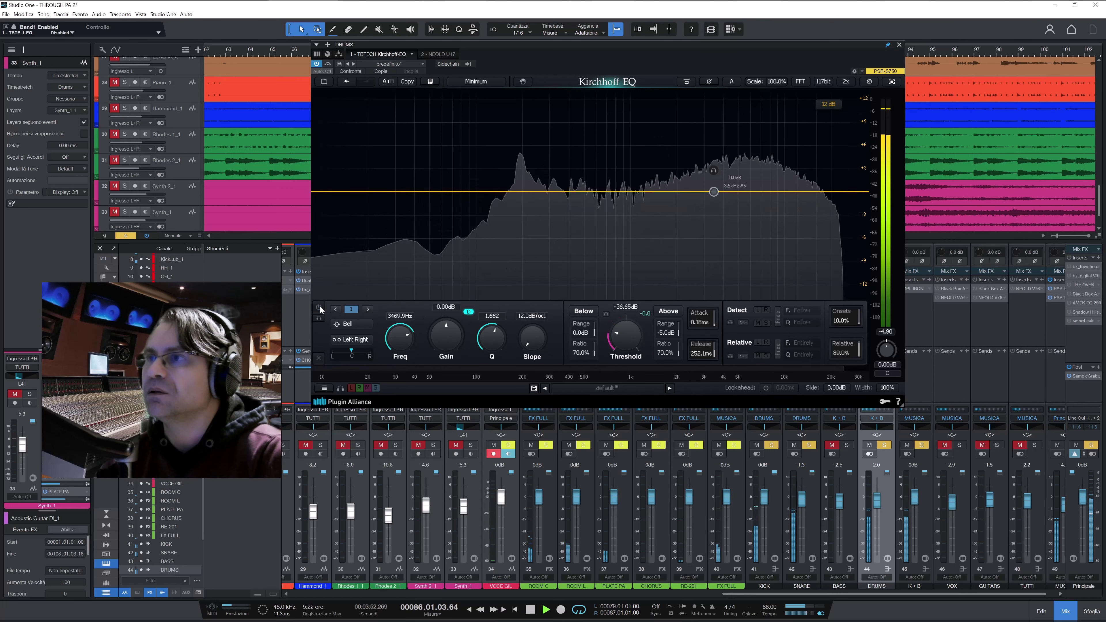
click(320, 308)
click(898, 44)
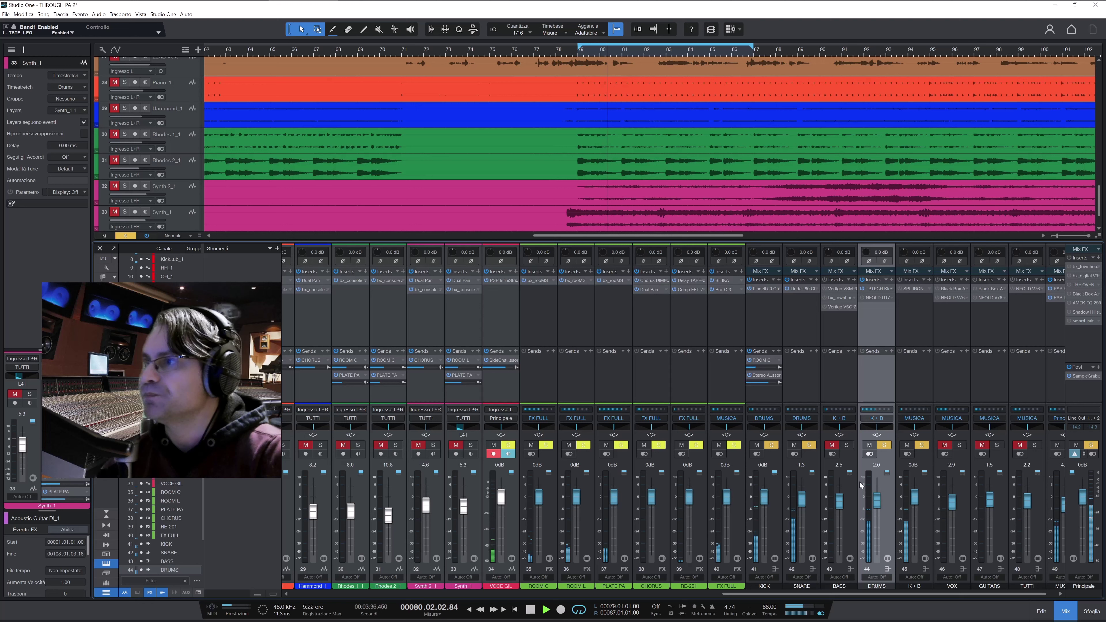
Activate the NEOLD U17 compressor on the DRUMS bus and compare it with bypass, leaving it active.
click(879, 298)
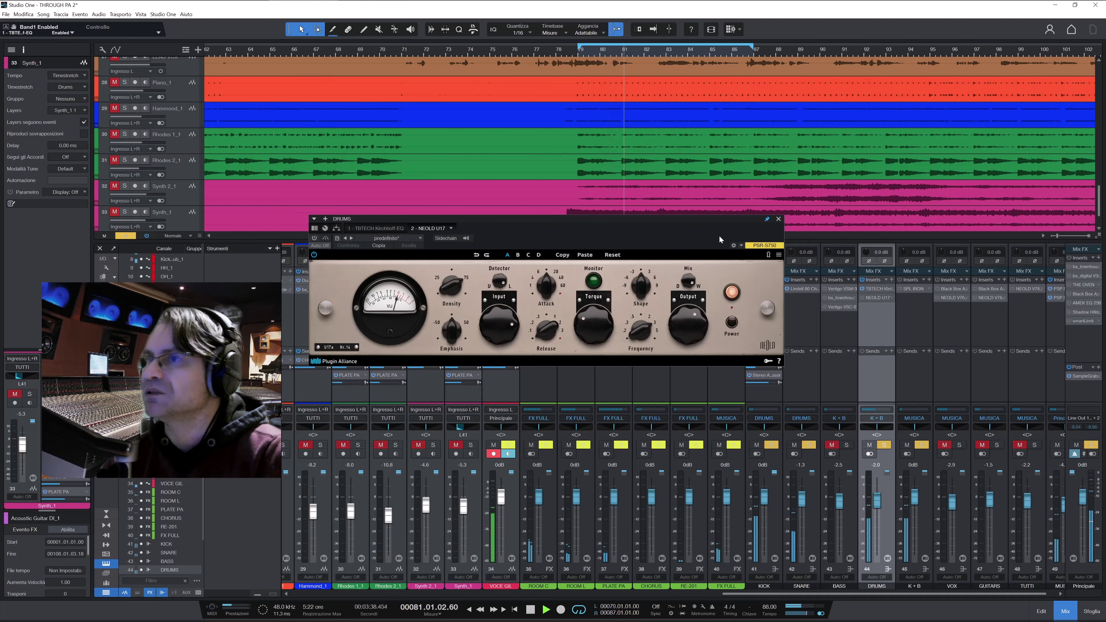
drag(660, 218, 685, 69)
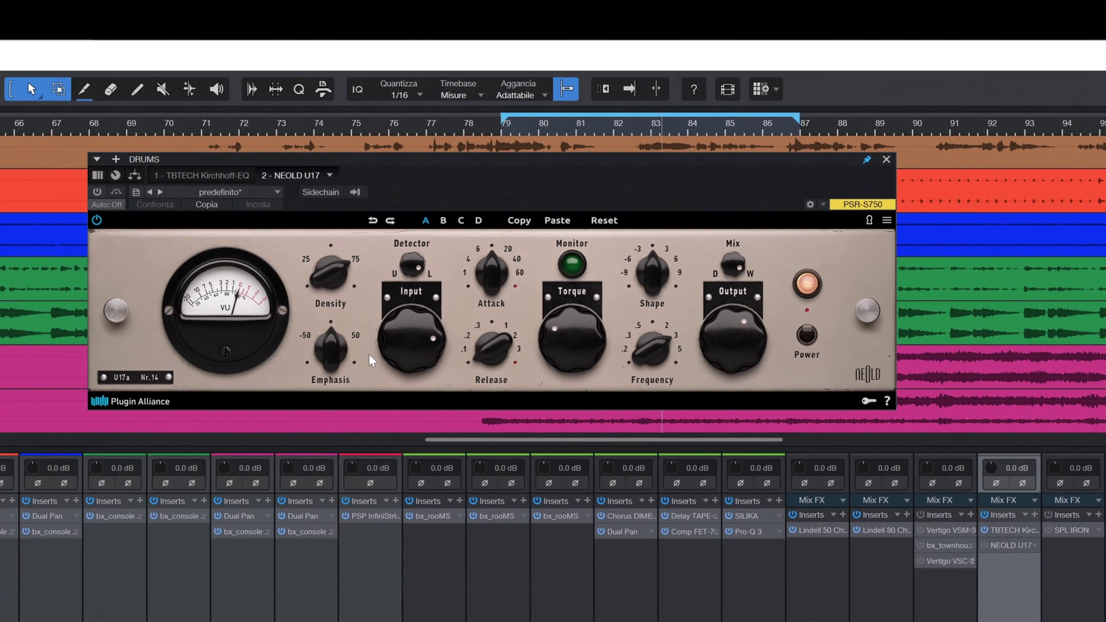
drag(473, 170, 470, 174)
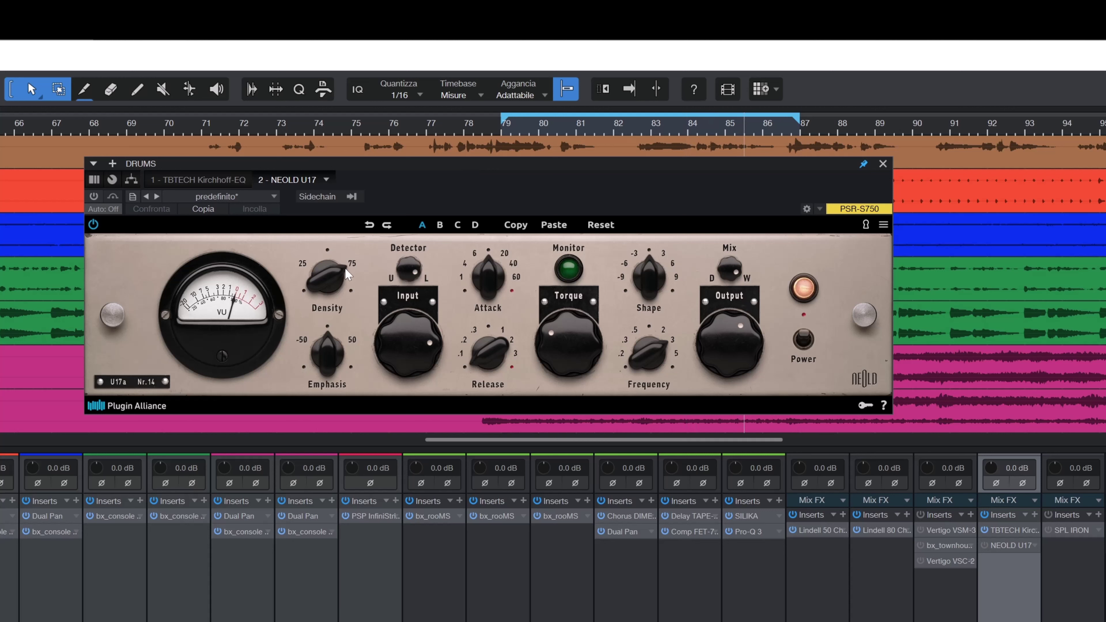
click(94, 197)
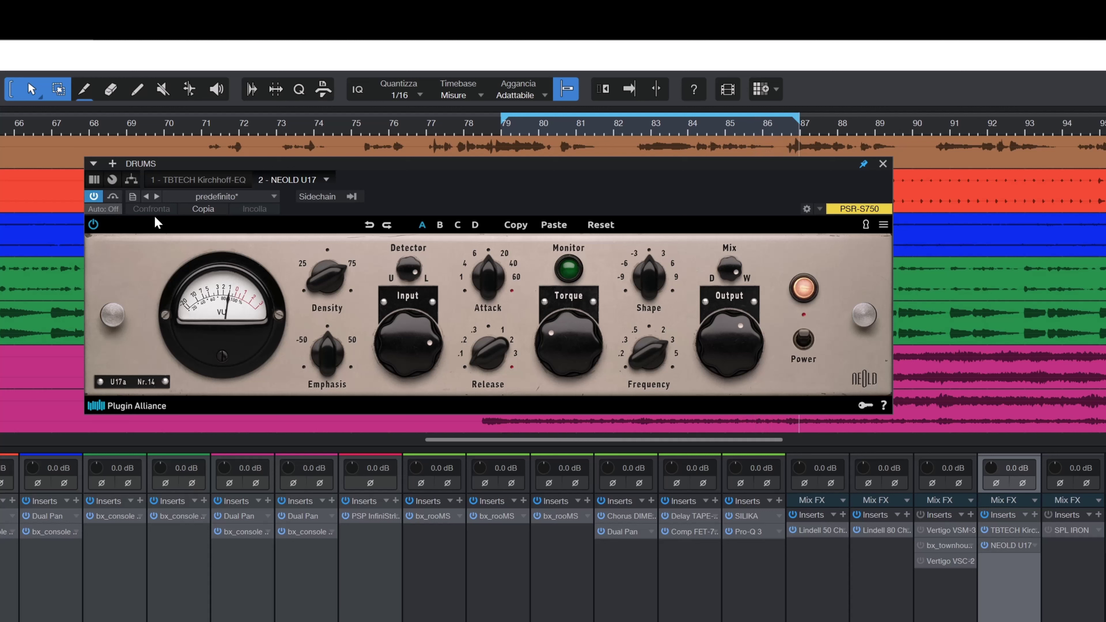
click(114, 198)
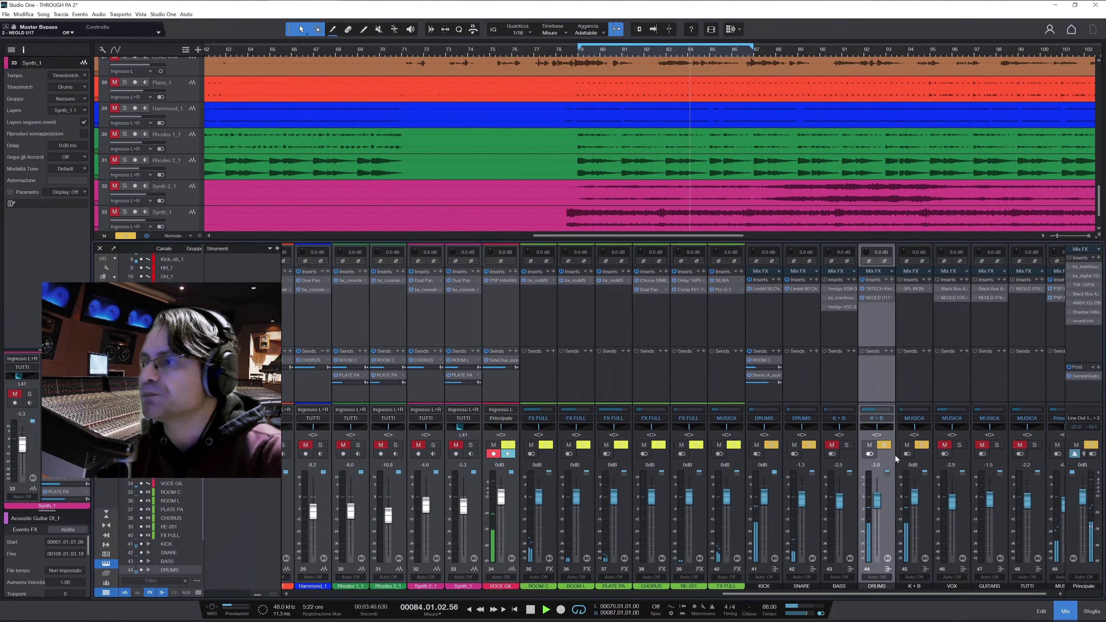
Unmute and solo the BASS bus, taking the KICK, SNARE and DRUMS buses out of solo.
click(832, 445)
click(846, 444)
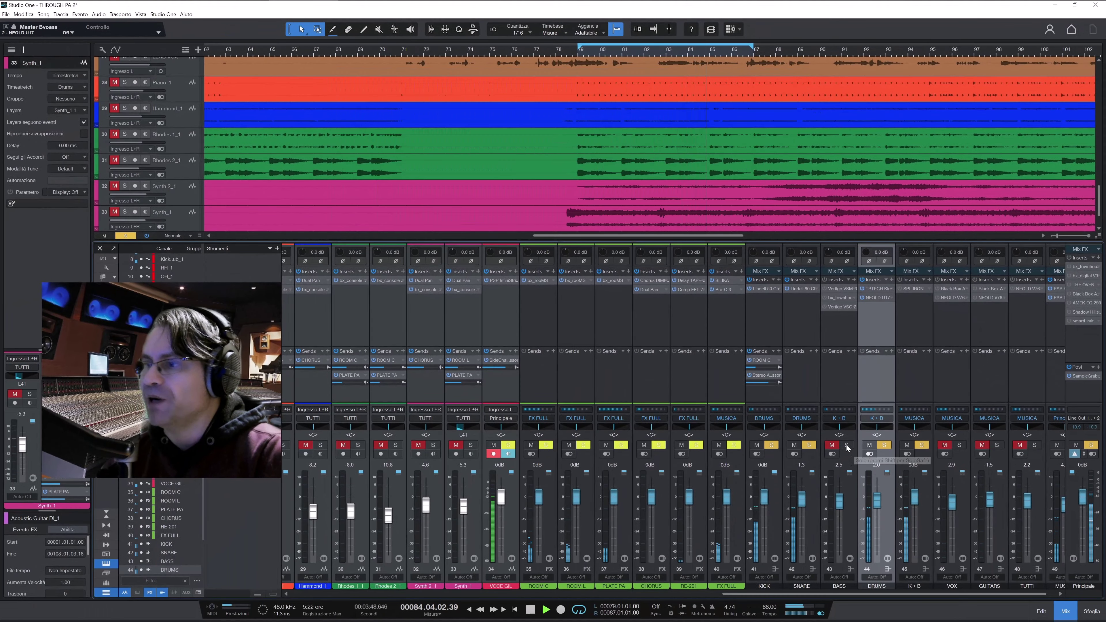
click(841, 402)
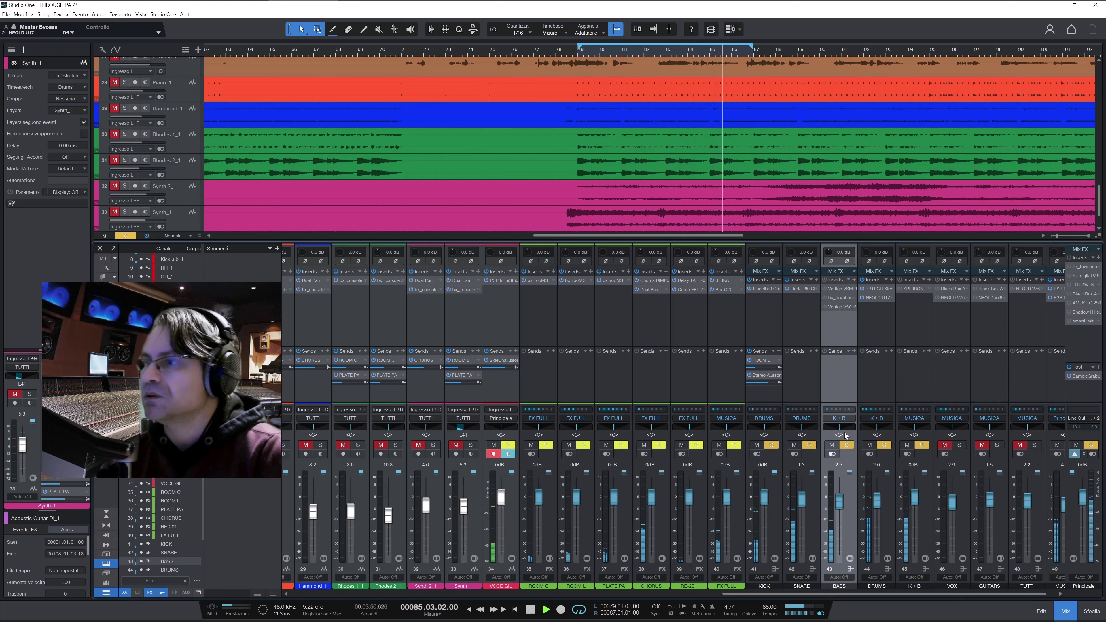
click(794, 445)
click(808, 444)
click(771, 445)
click(869, 444)
click(884, 445)
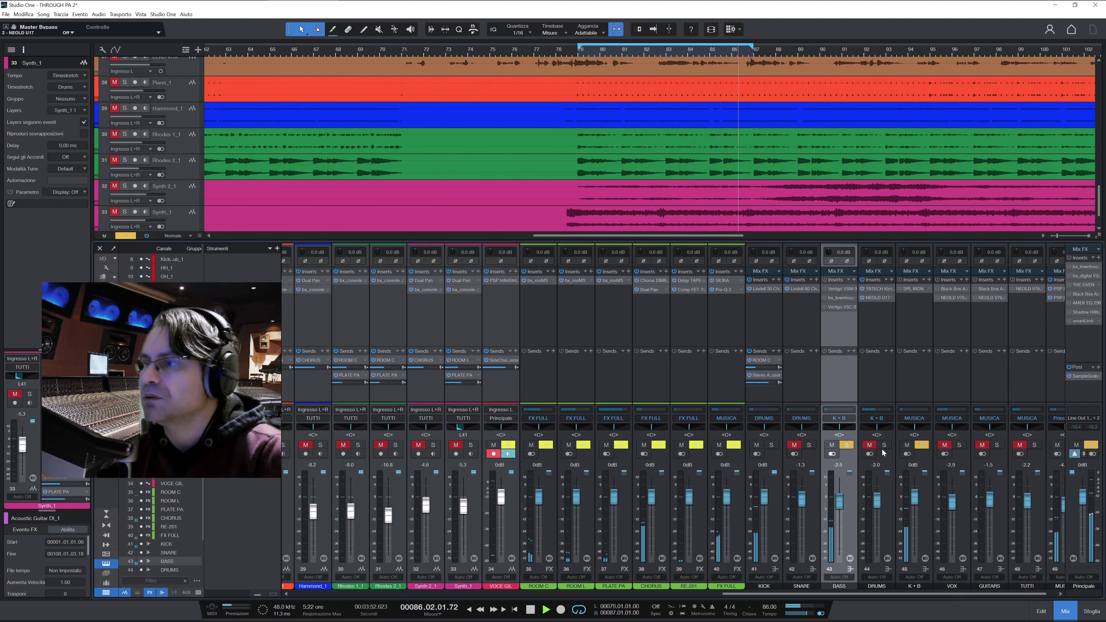
Activate the Vertigo VSM-3 on the BASS bus and compare the bass with and without it, leaving it active.
click(839, 289)
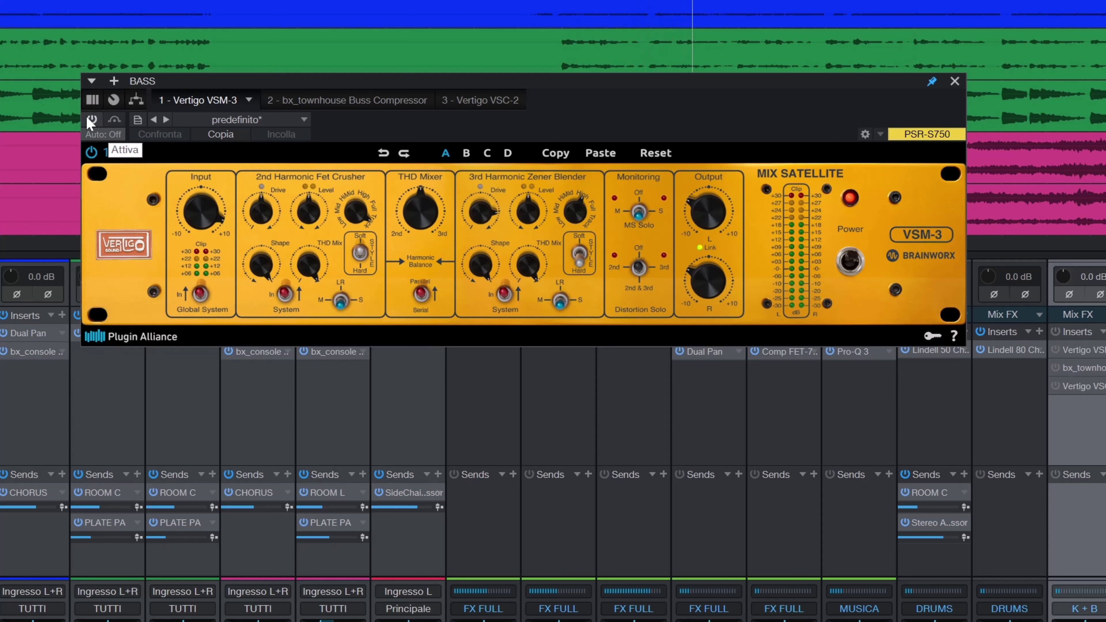
click(92, 120)
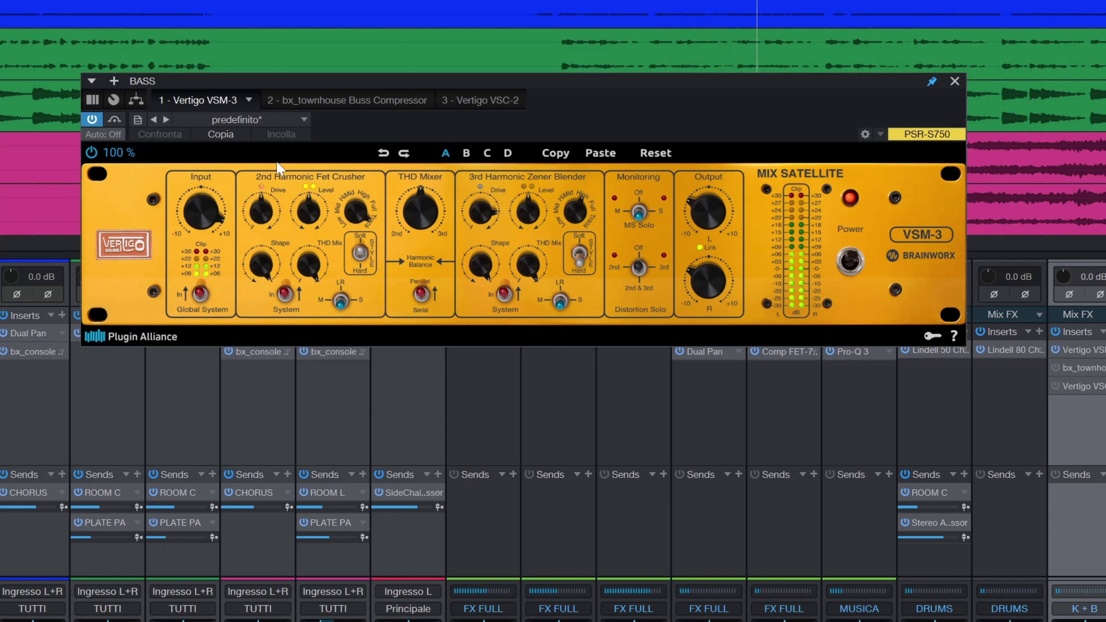
click(94, 118)
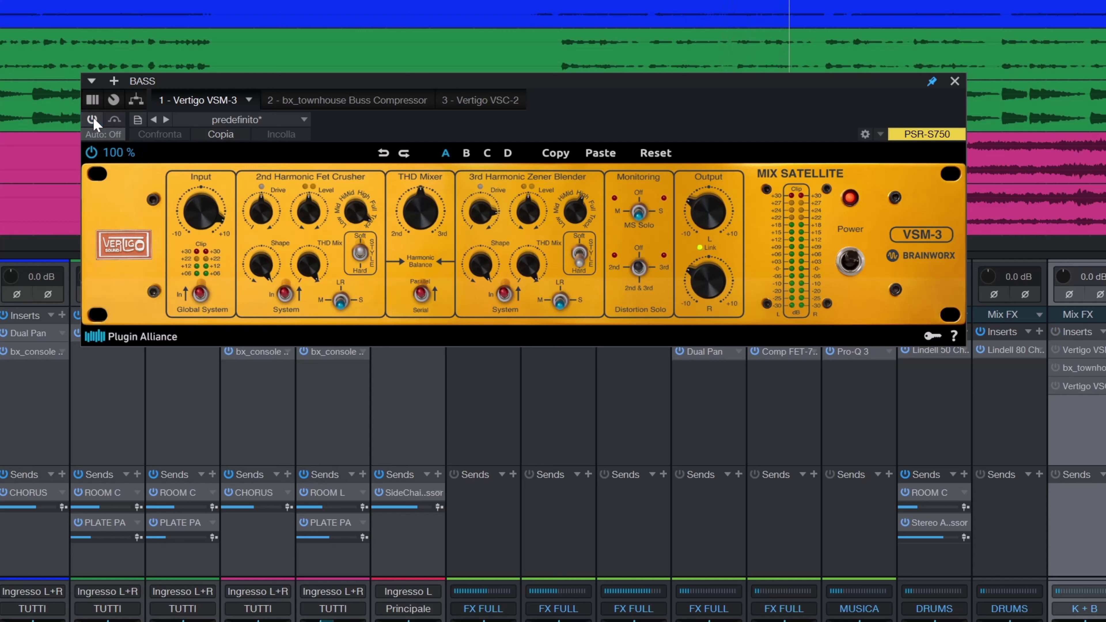
click(93, 120)
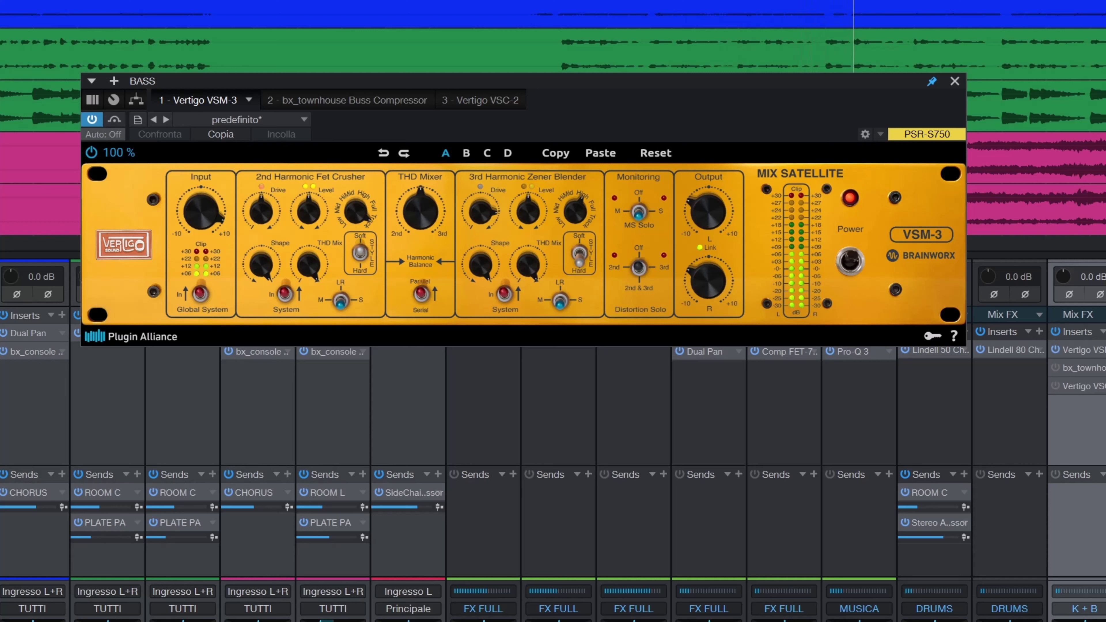
Adjust the VSM-3's output level and compare the bass with the plugin bypassed, leaving it active.
click(698, 217)
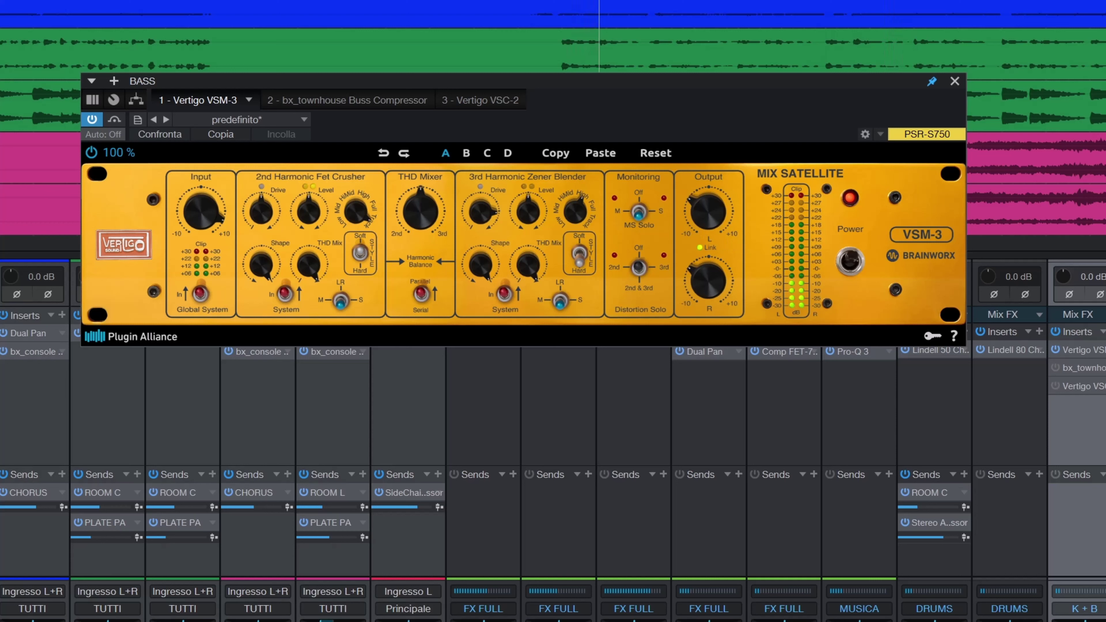
click(113, 118)
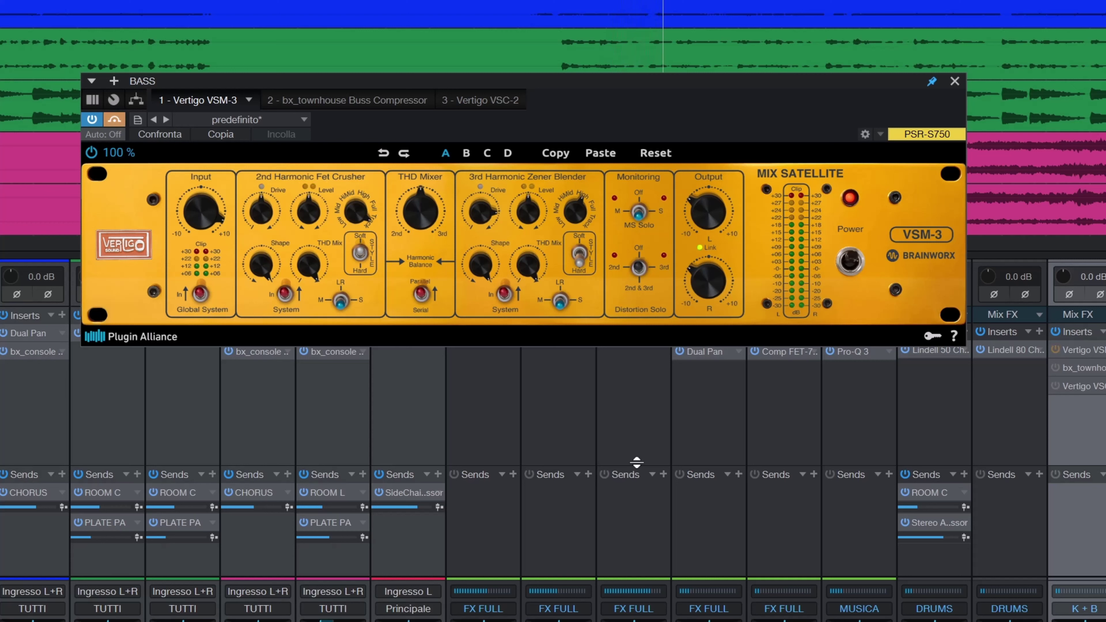
click(114, 119)
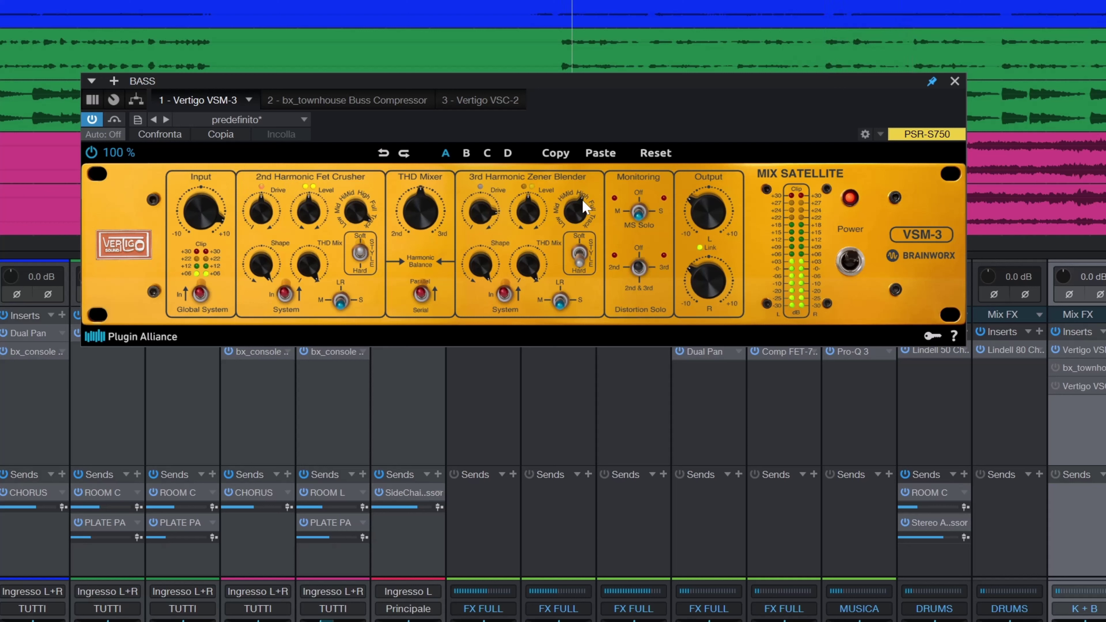
Change the filter setting of the VSM-3's 3rd Harmonic Zener Blender and compare it with bypass, leaving it active.
mouse_move(583, 206)
mouse_down()
mouse_move(574, 223)
mouse_move(577, 213)
mouse_up()
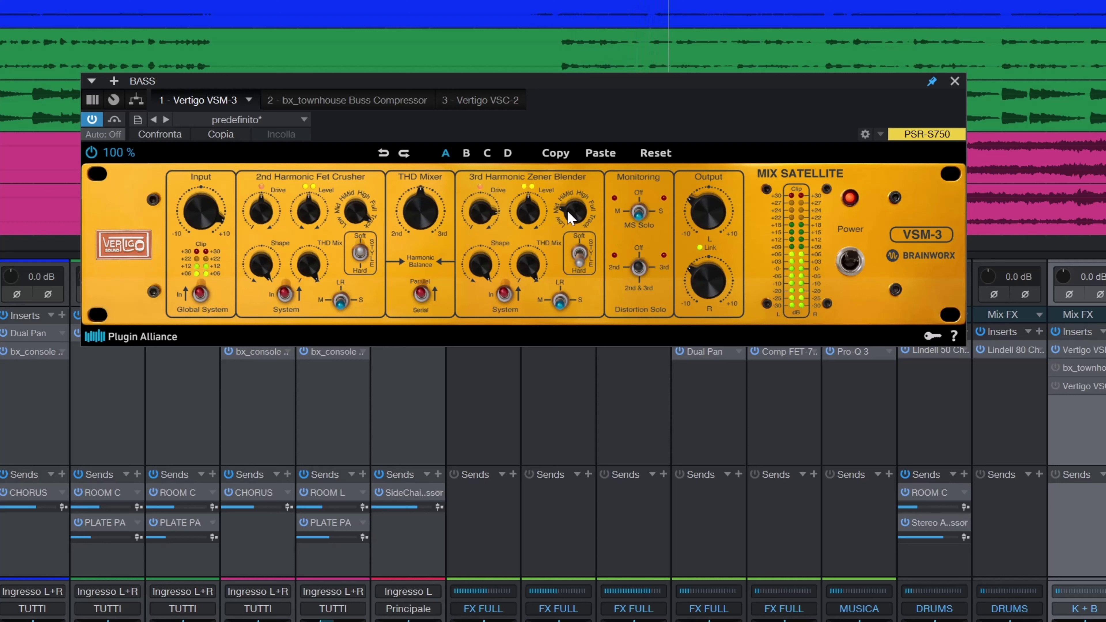
click(117, 121)
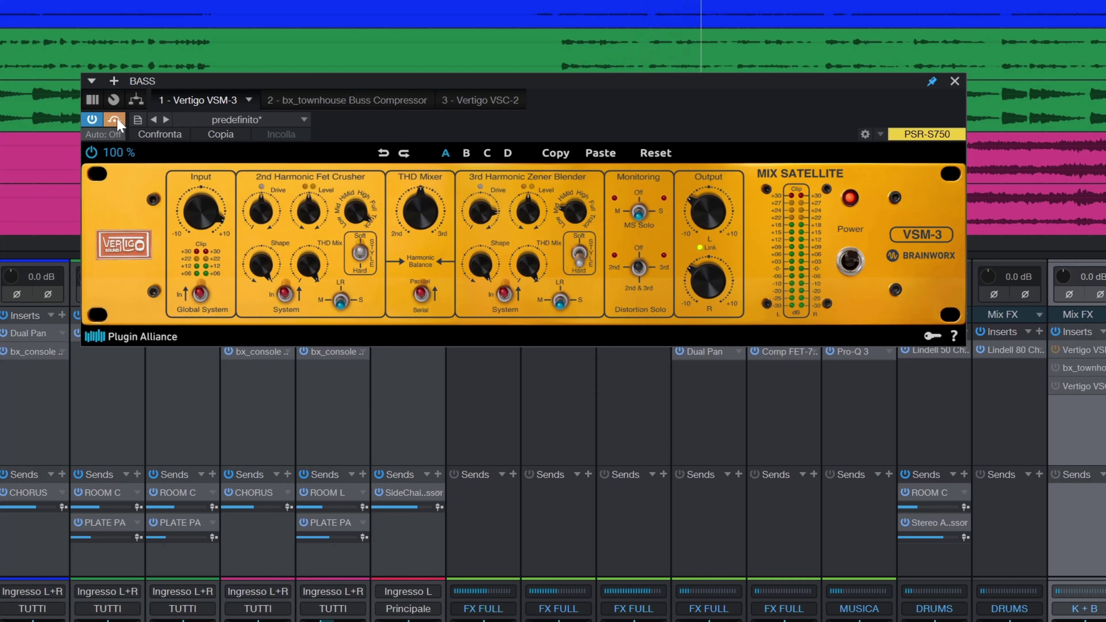
click(118, 123)
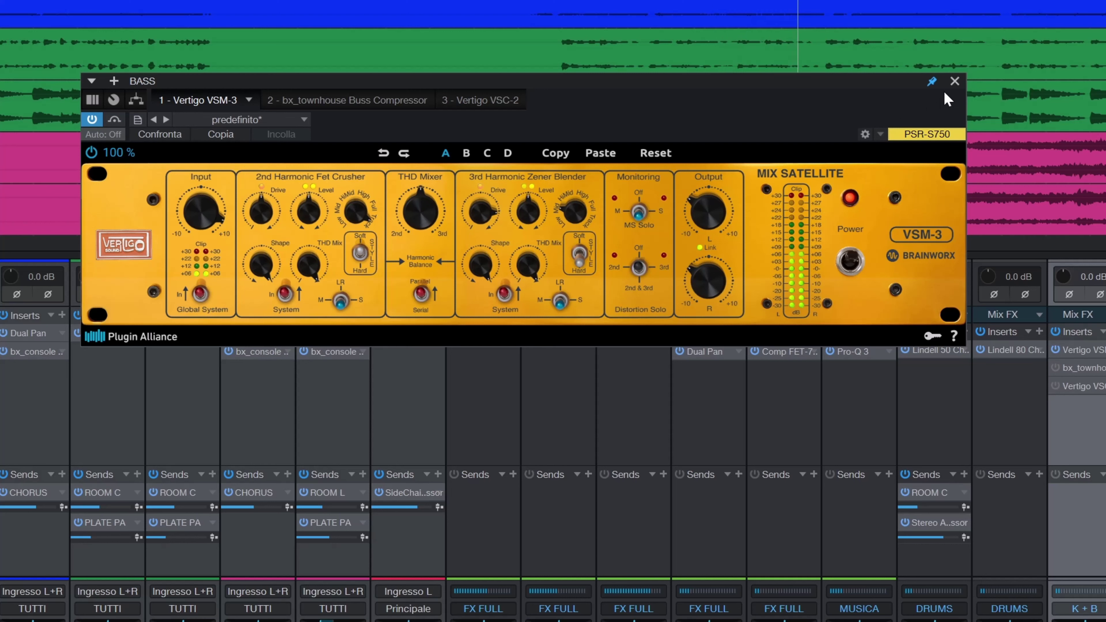
click(954, 81)
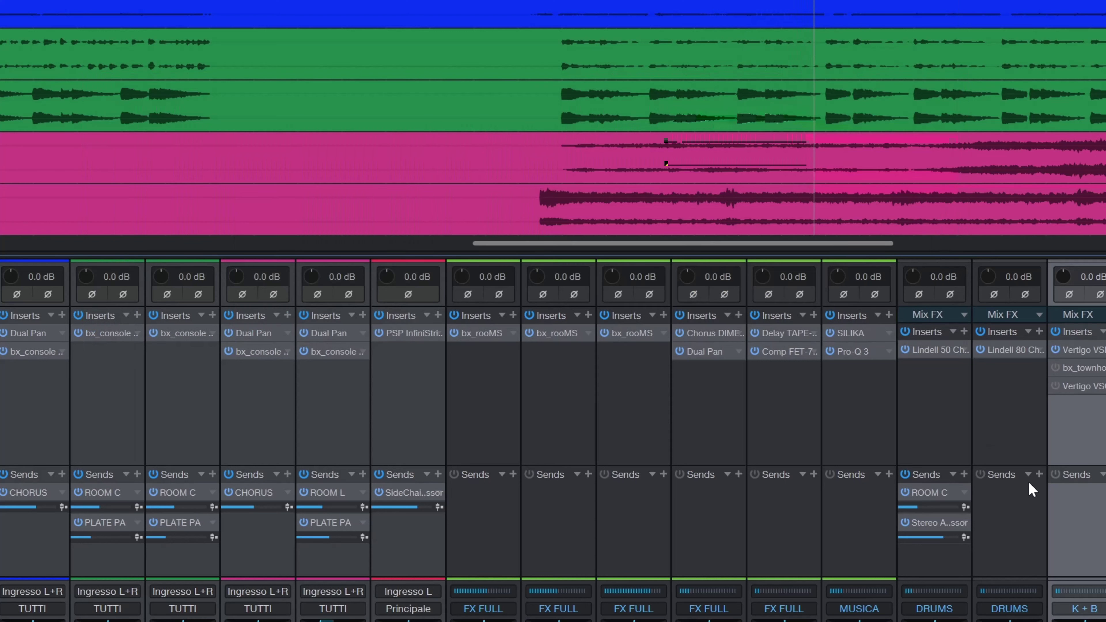
Activate the bx_townhouse Buss Compressor on the BASS bus and check which source feeds its sidechain.
click(1076, 368)
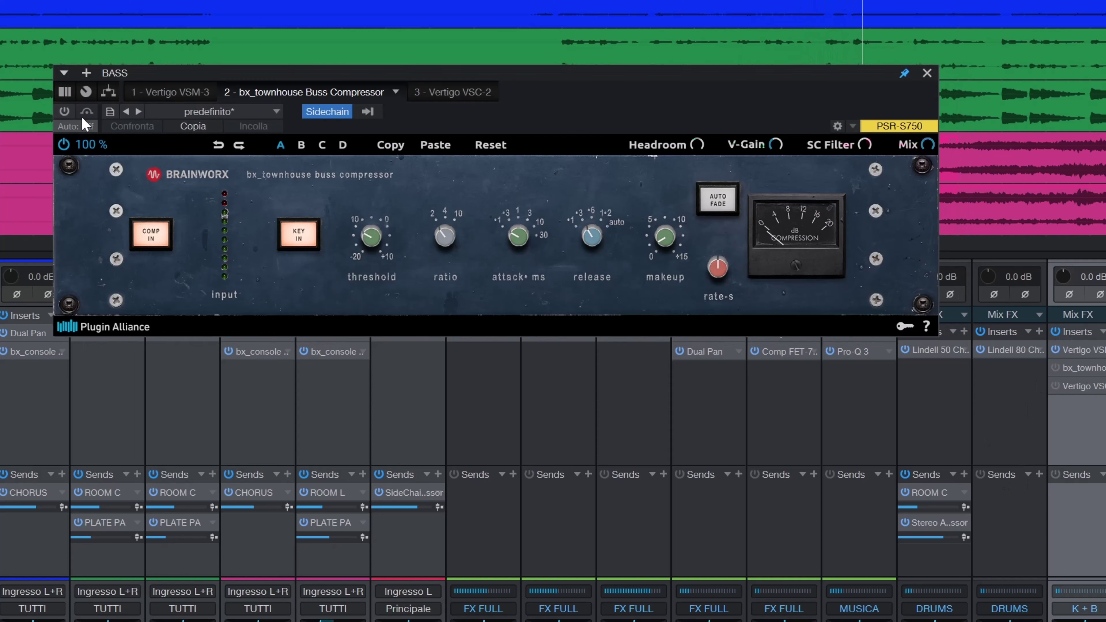
click(64, 112)
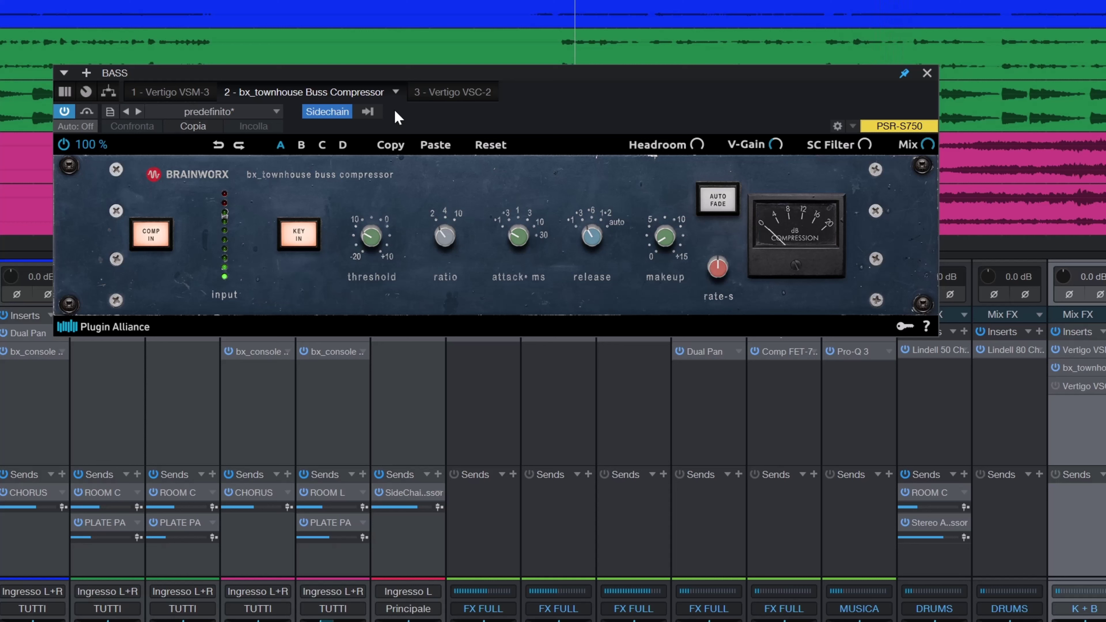
click(367, 114)
scroll(464, 483, down, 5)
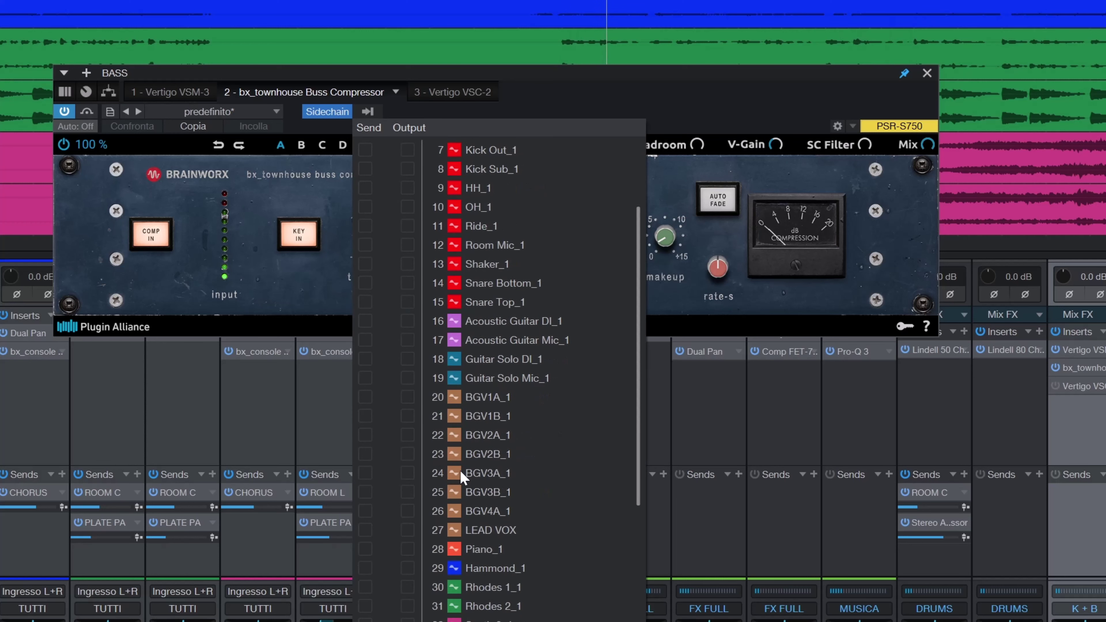
scroll(463, 483, down, 1)
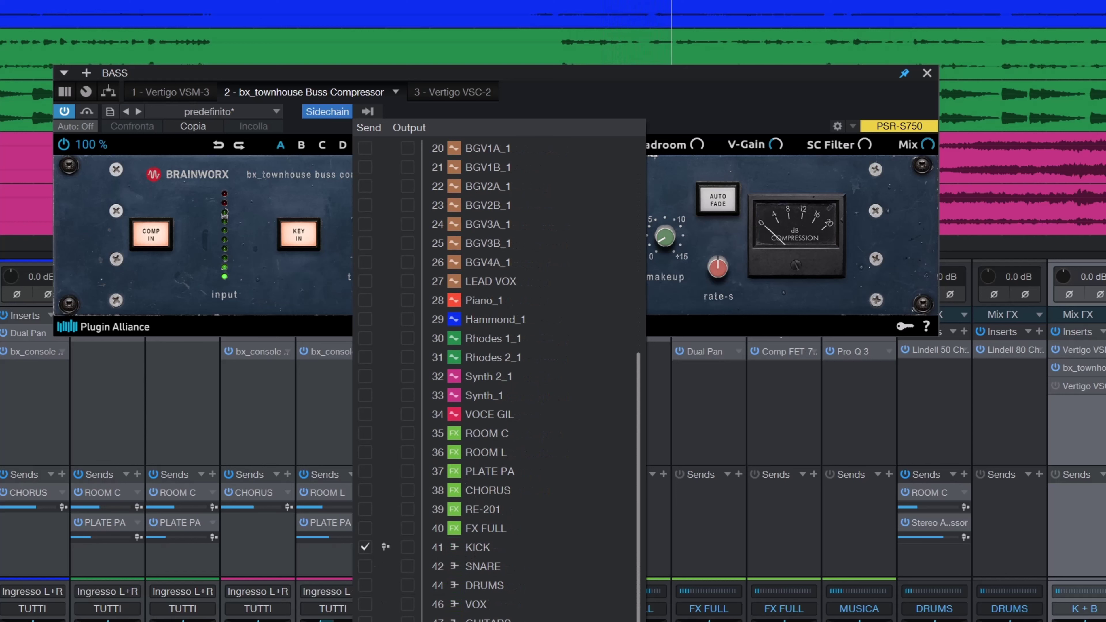
click(718, 109)
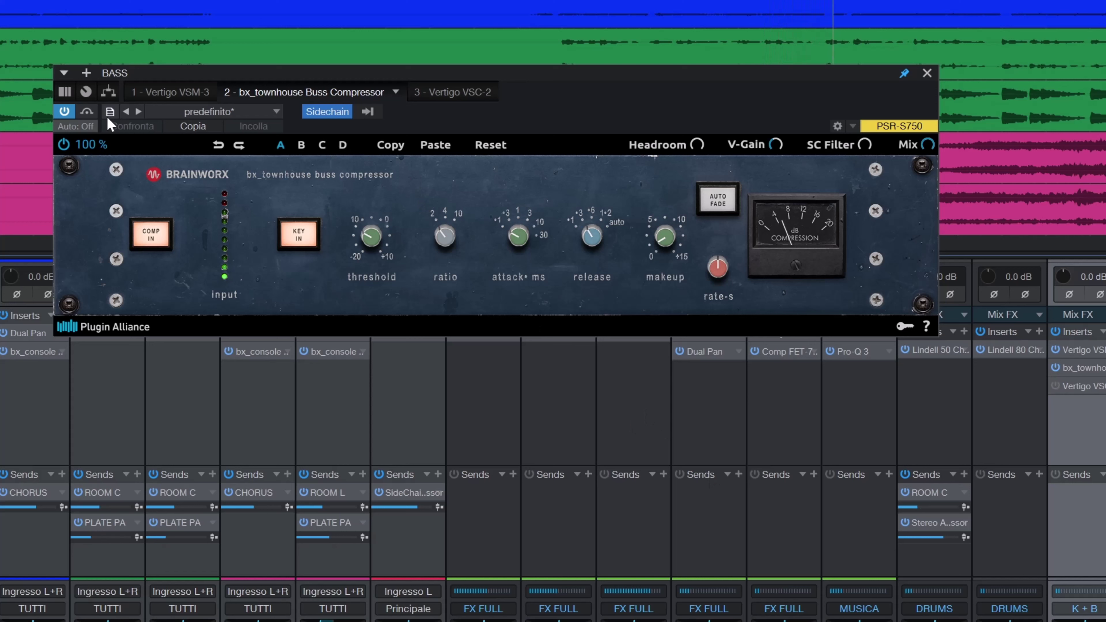
Compare the bass with the bx_townhouse Buss Compressor bypassed and engaged several times, leaving it engaged.
click(87, 112)
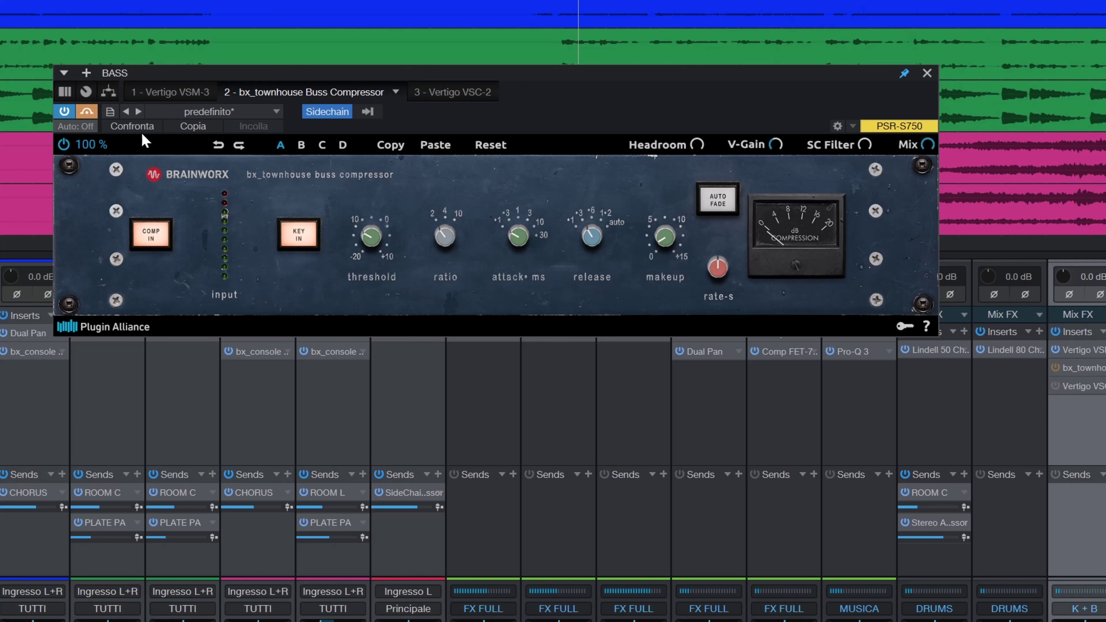
click(89, 114)
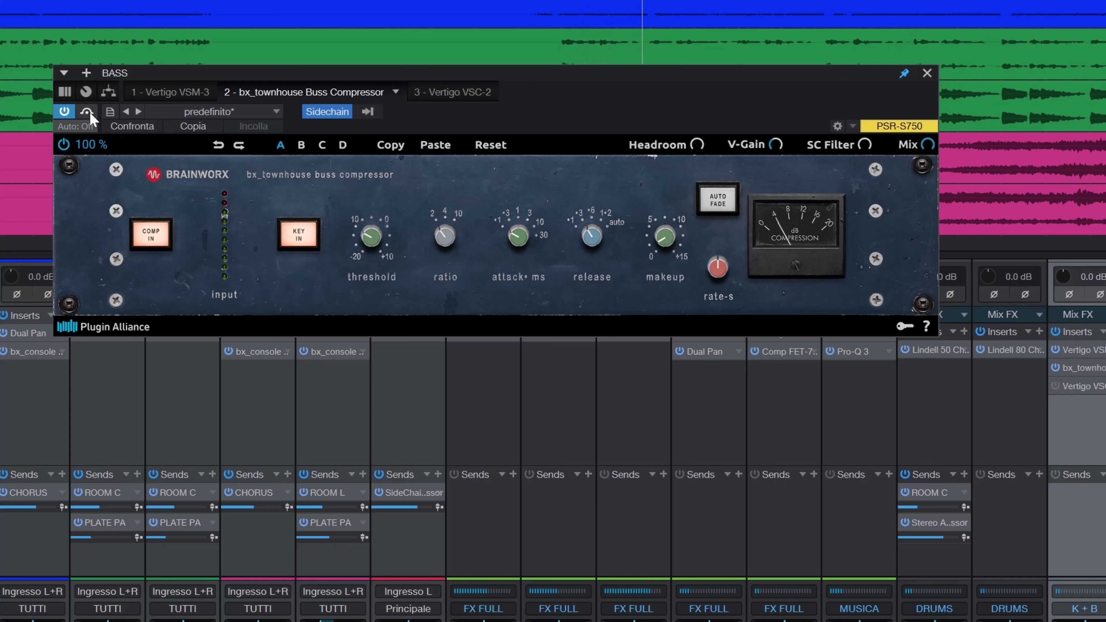
click(90, 114)
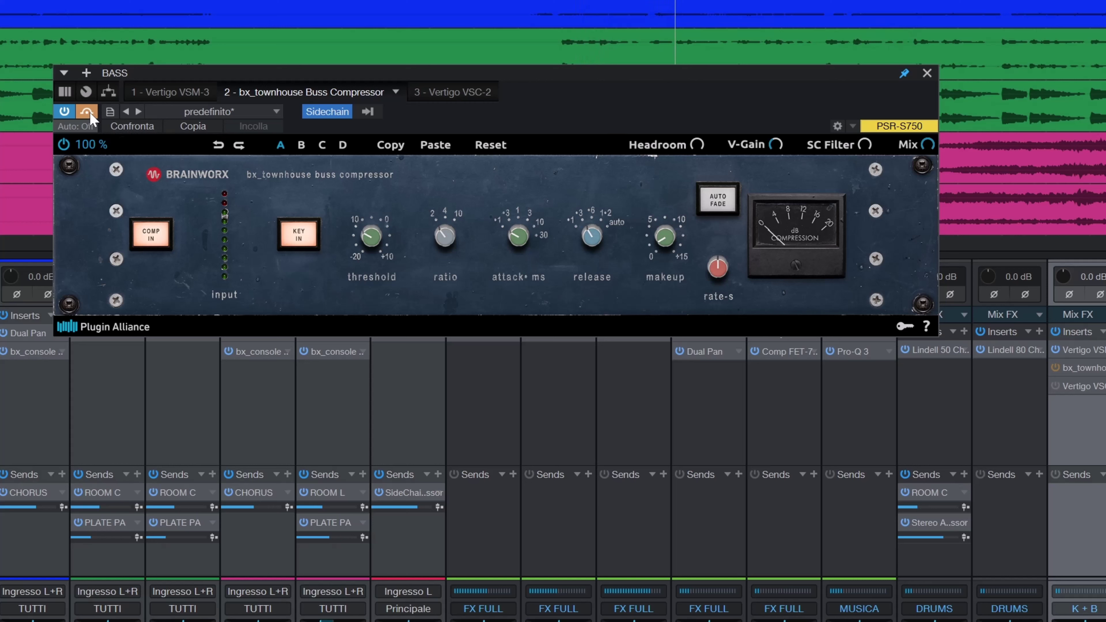
click(89, 114)
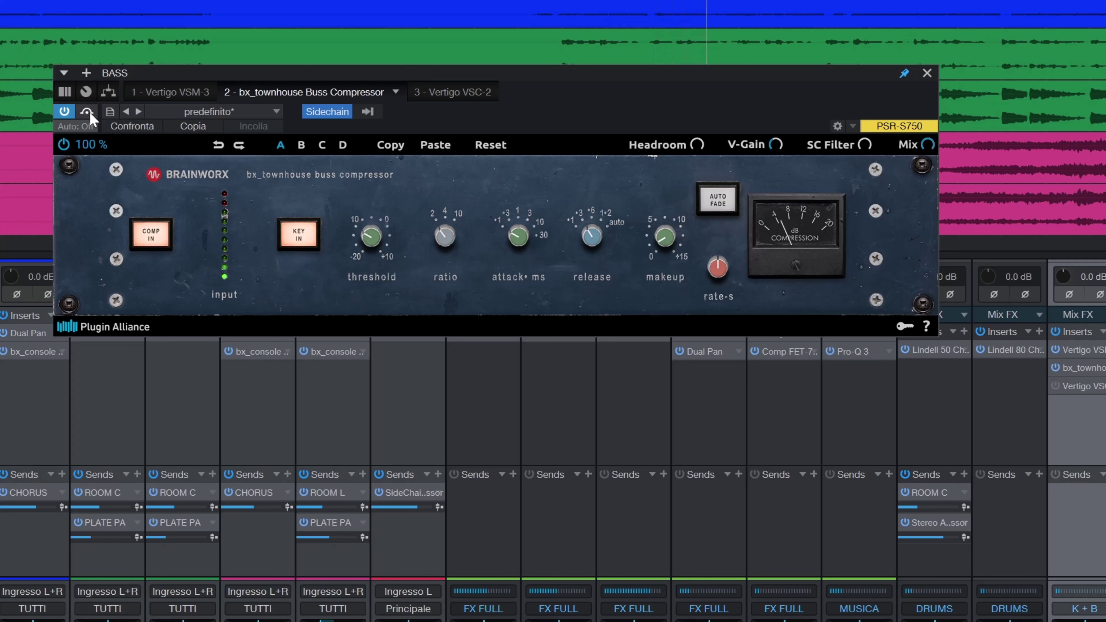
click(90, 114)
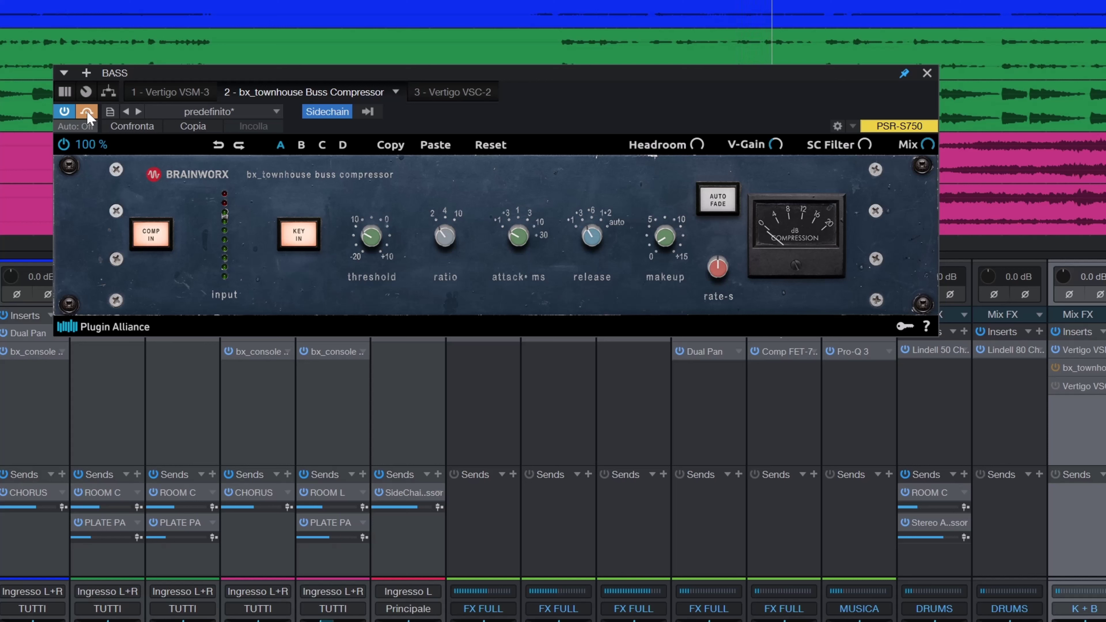
click(89, 114)
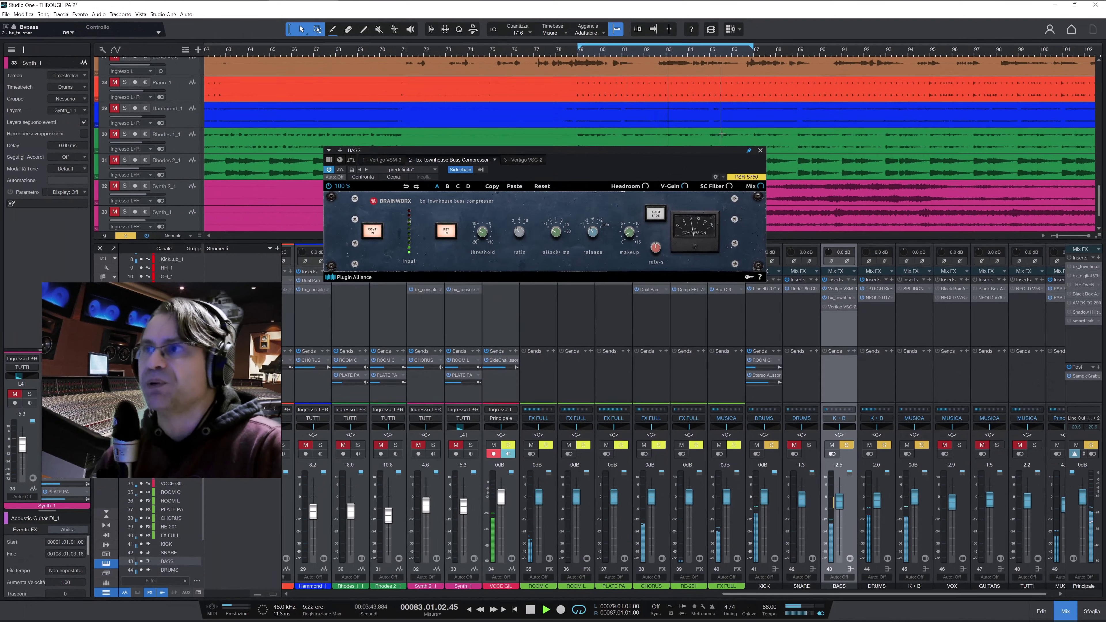
click(760, 151)
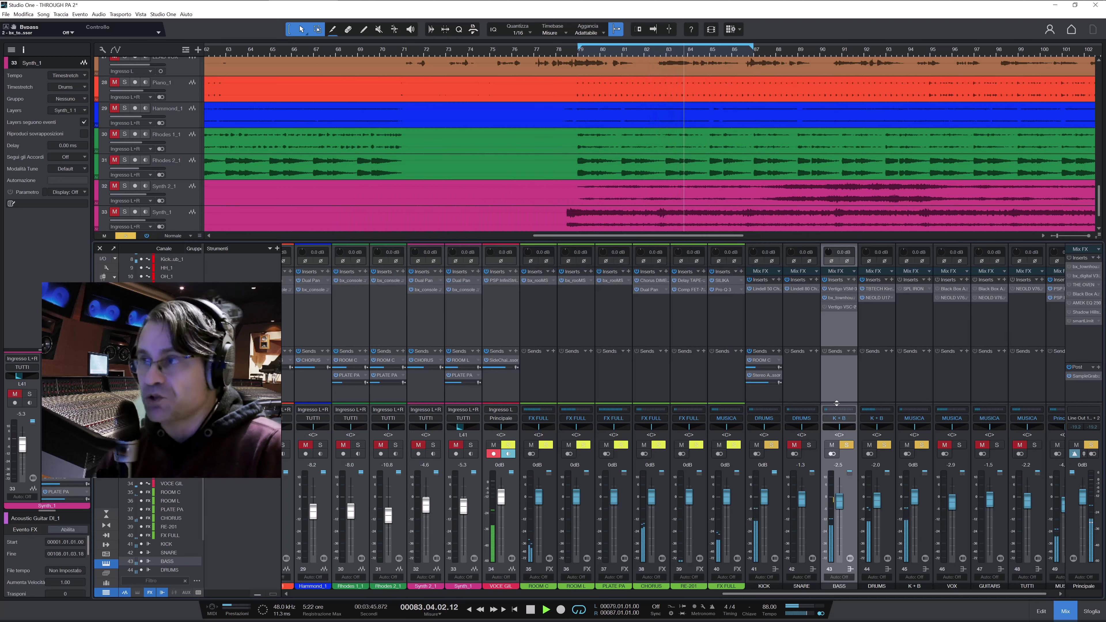
Activate and compare the Vertigo VSC-2 on the BASS bus, leaving it active with channel A make-up at +2.8 dB.
click(839, 307)
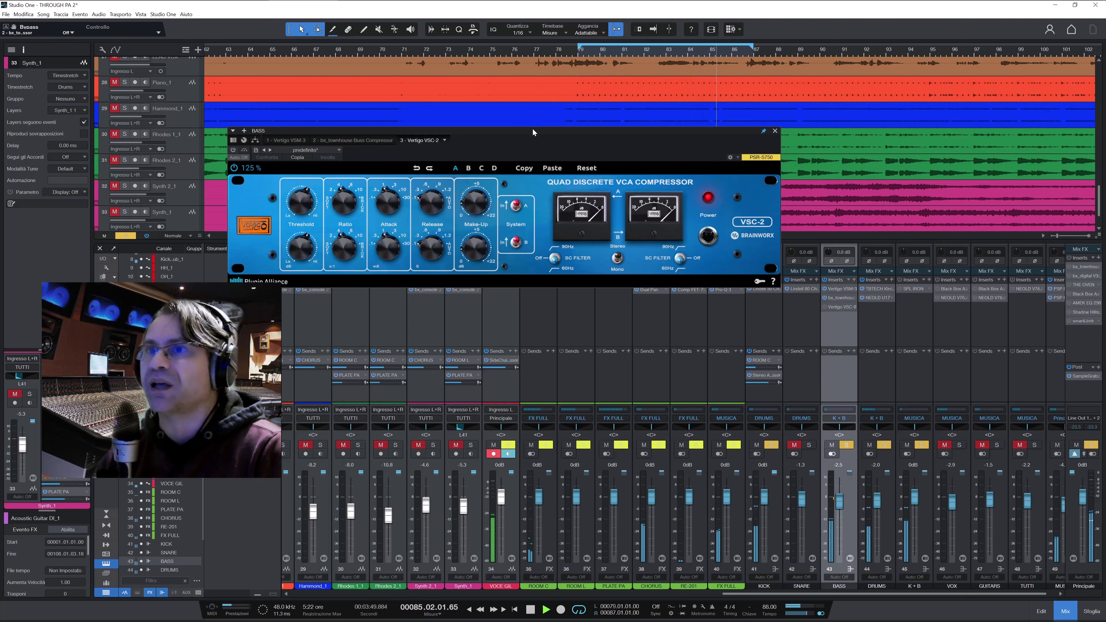
drag(533, 133, 583, 76)
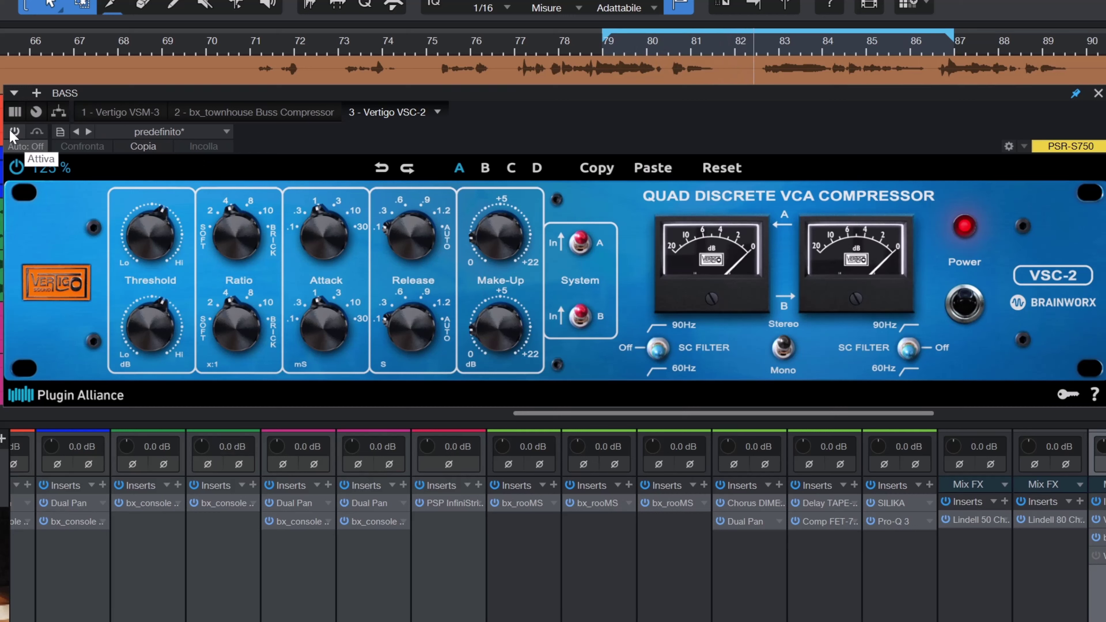
click(13, 133)
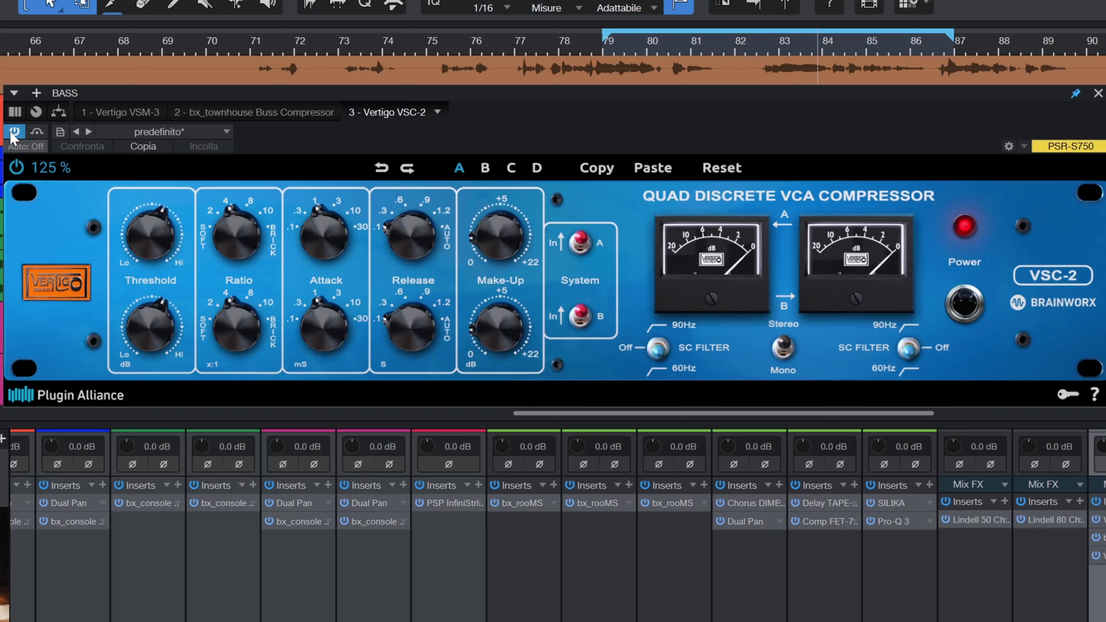
click(12, 132)
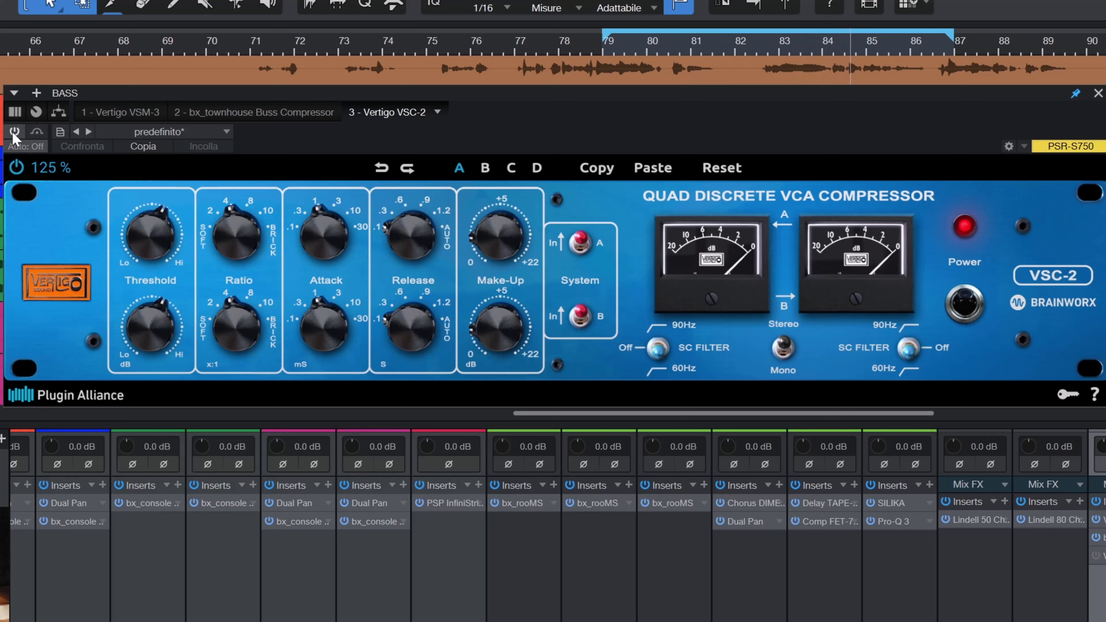
click(14, 131)
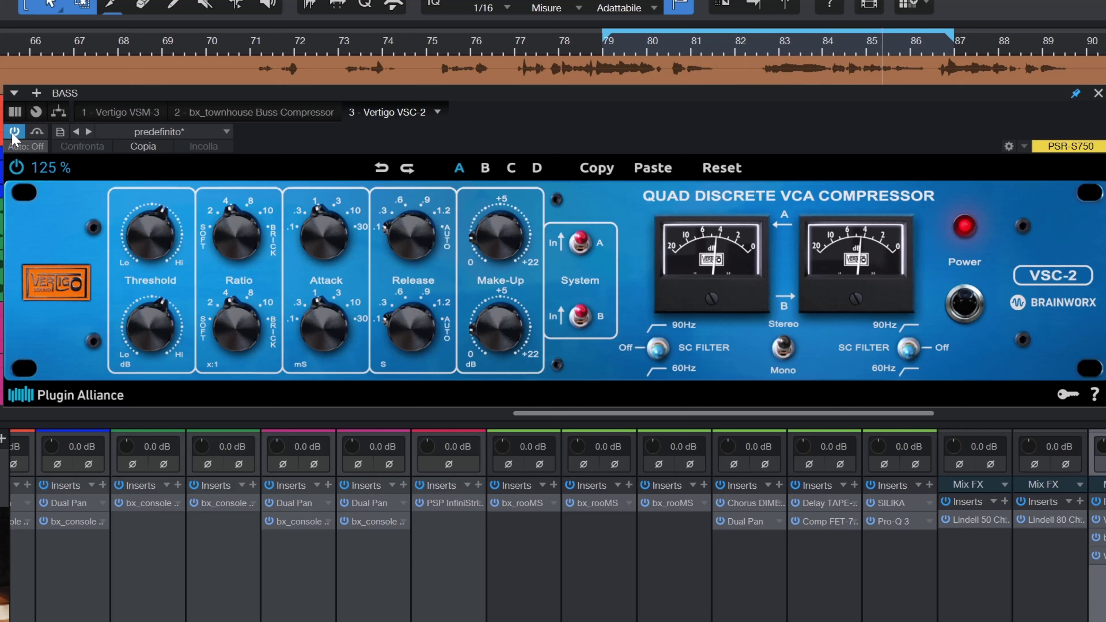
drag(488, 259, 488, 248)
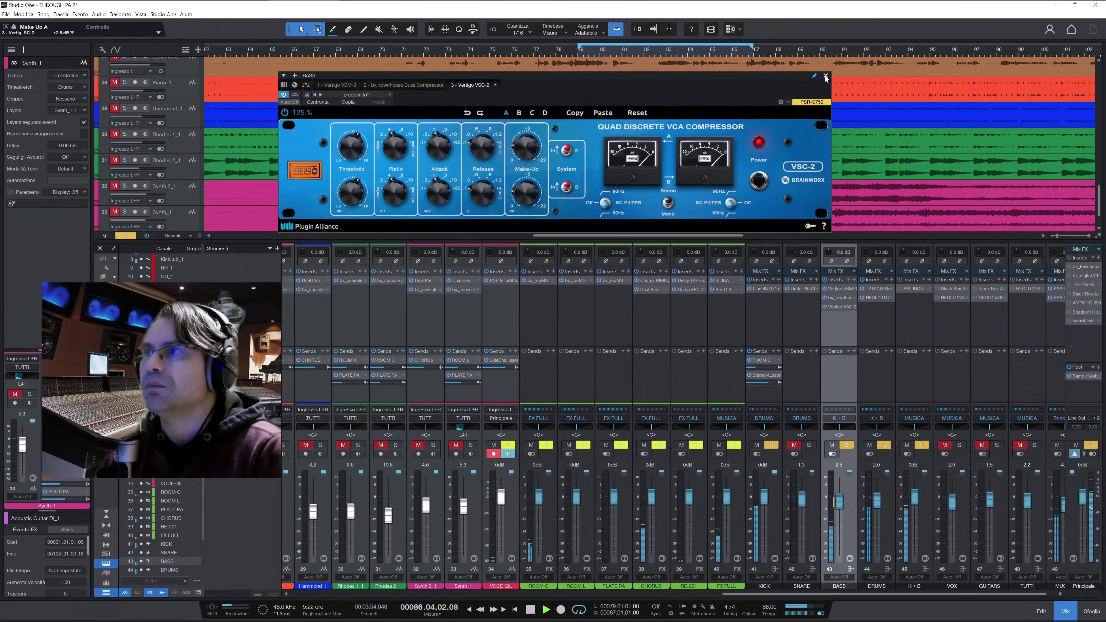
click(826, 77)
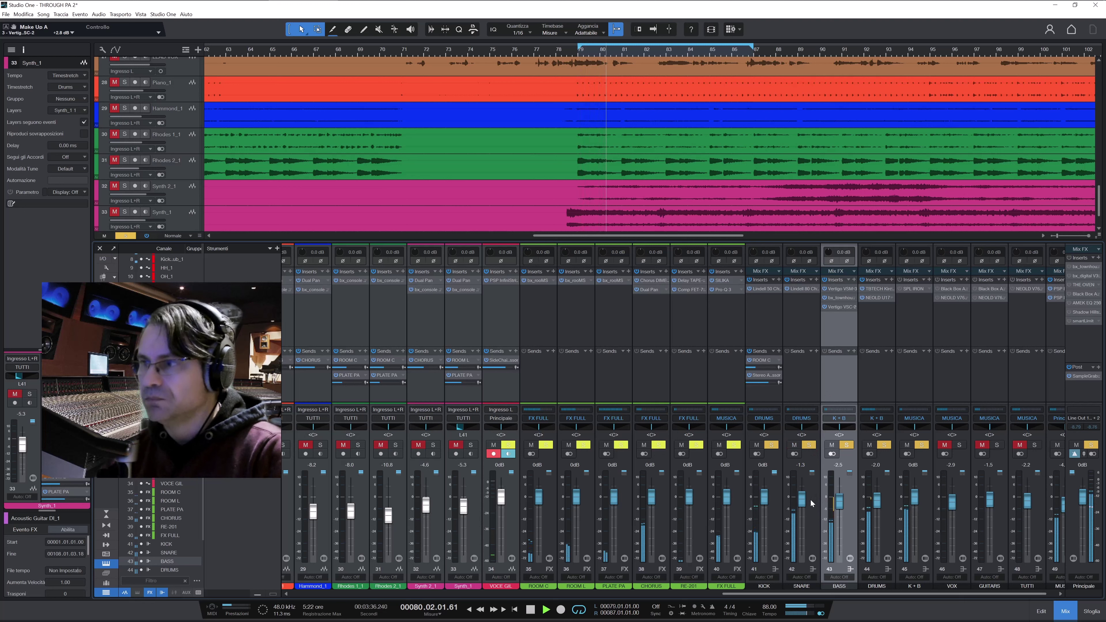
Add a PLATE PA send to the SNARE bus at a level of -13.1 dB and save the song.
click(817, 351)
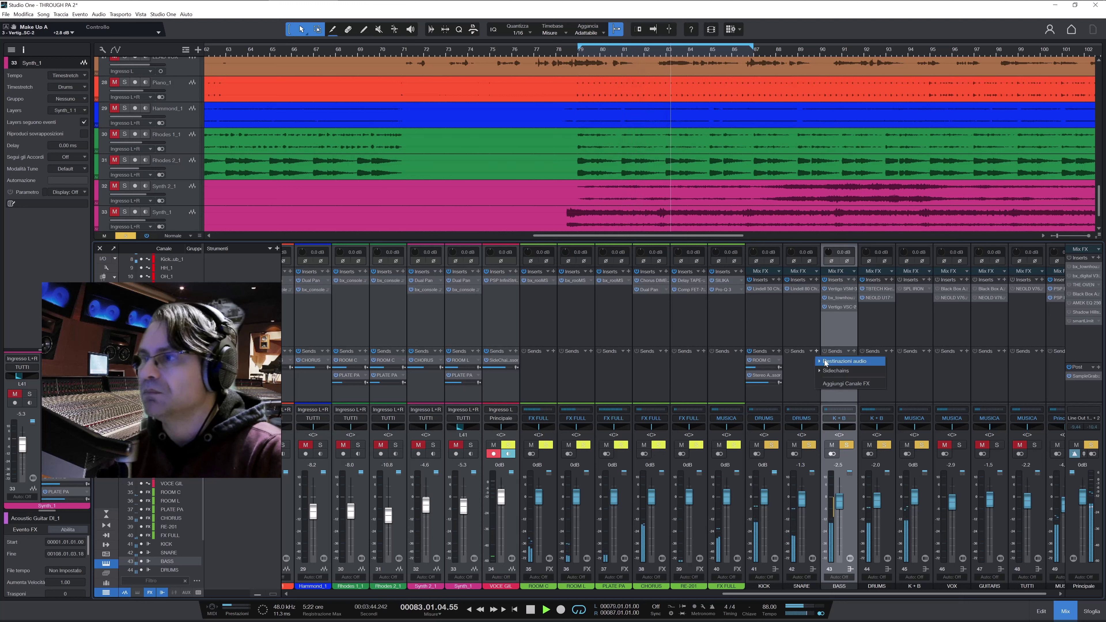
click(825, 361)
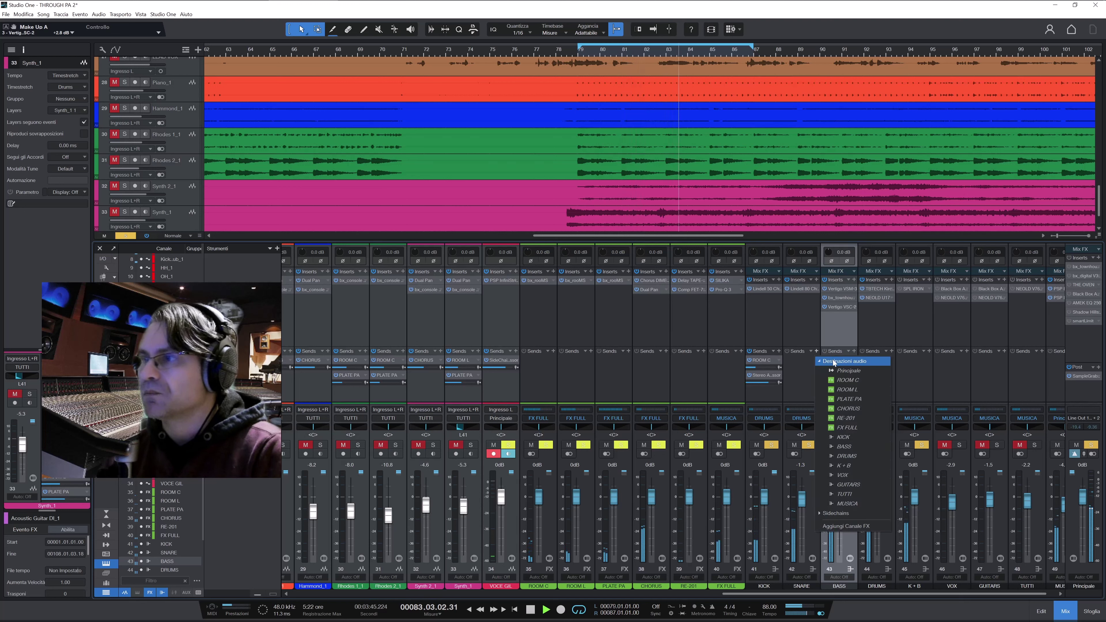
click(846, 400)
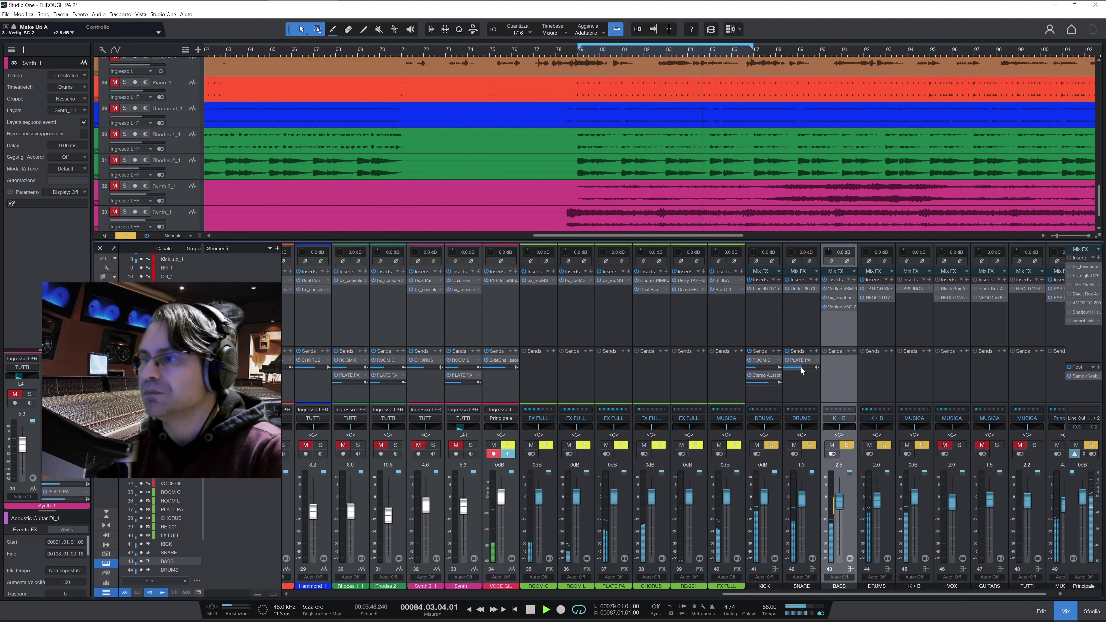
mouse_move(799, 369)
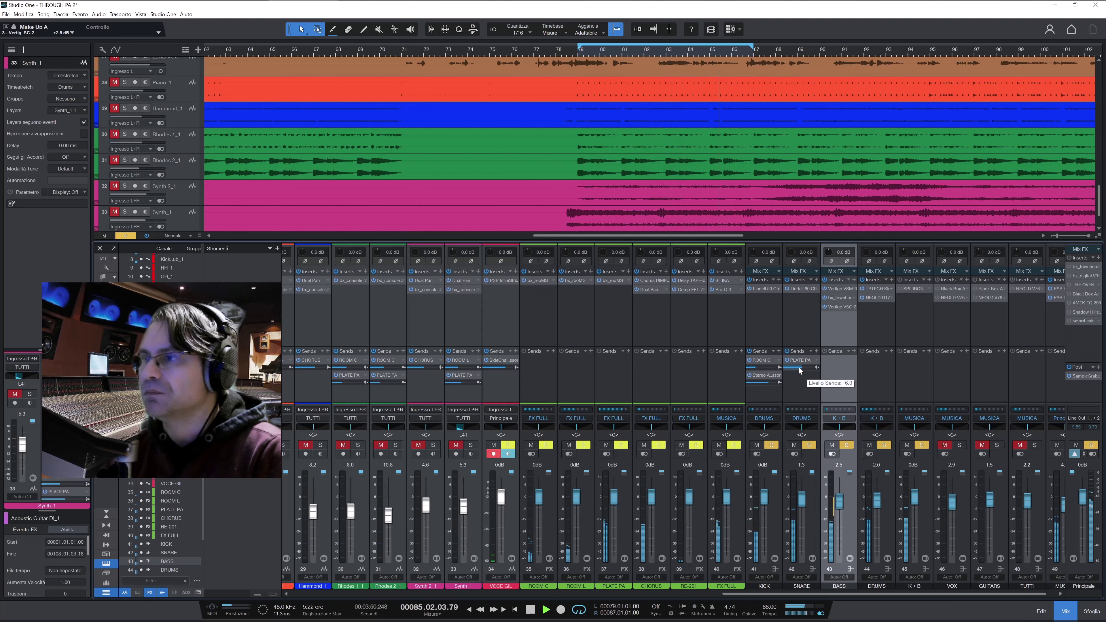
drag(799, 369, 795, 371)
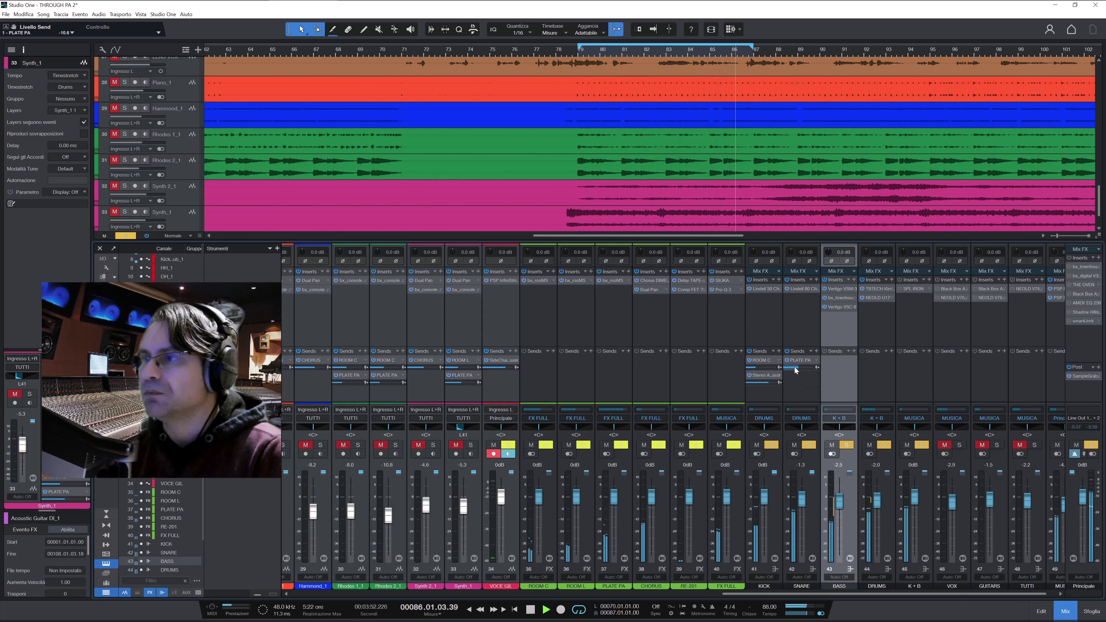
drag(795, 371, 793, 370)
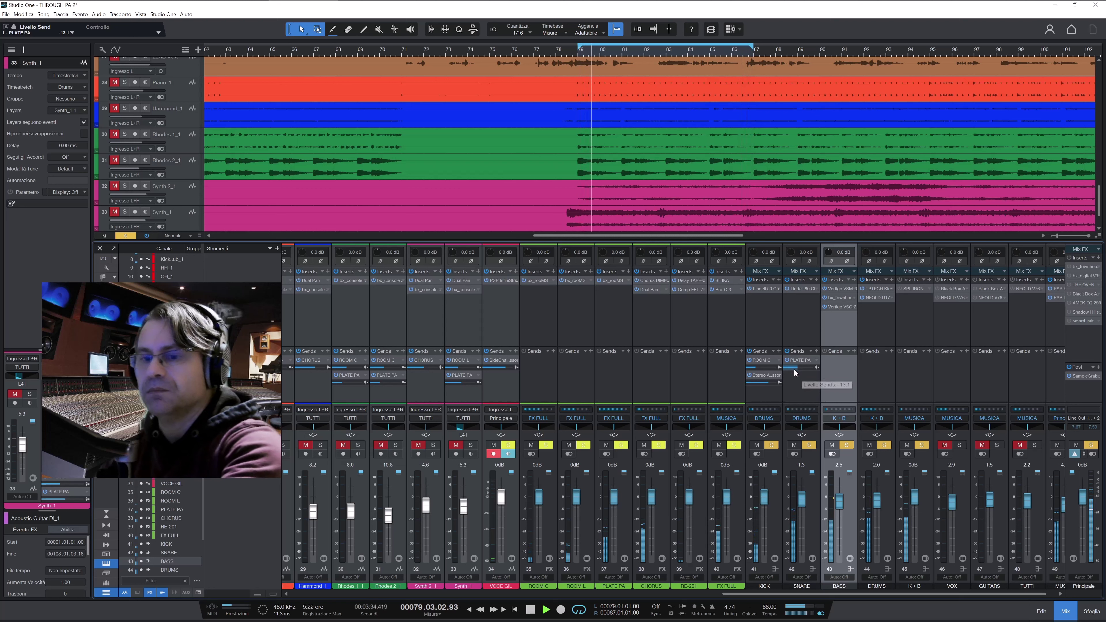
key(ctrl+s)
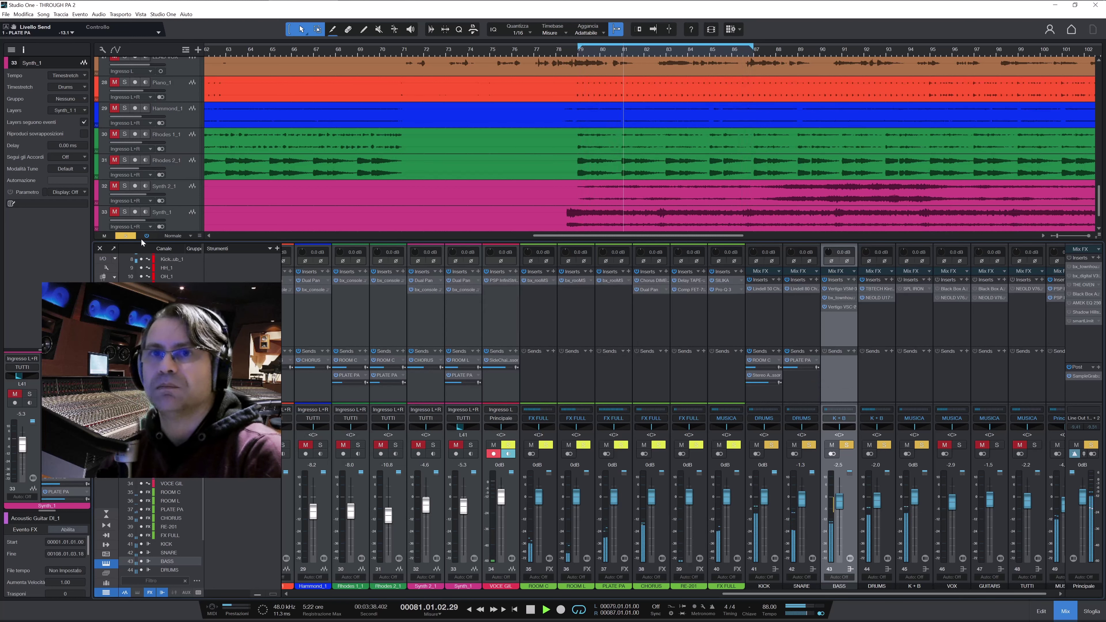
Check the SNARE bus with its PLATE PA send muted and take all soloed buses out of solo.
click(788, 361)
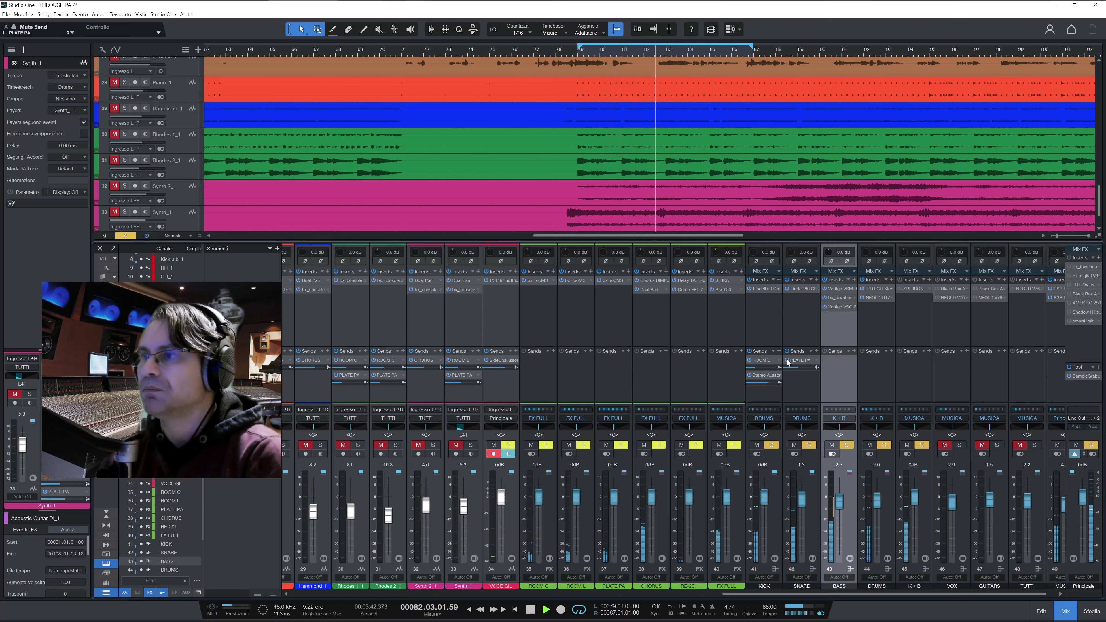
key(shift+s)
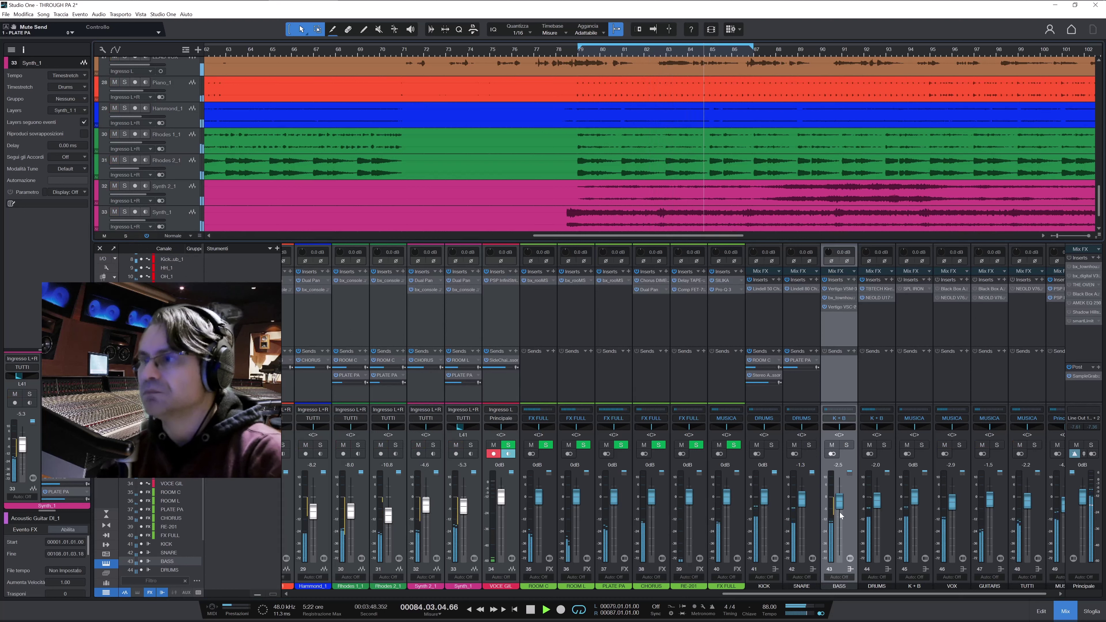
Compare the full mix with the SNARE bus's PLATE PA send muted and active, leaving the send active.
click(787, 361)
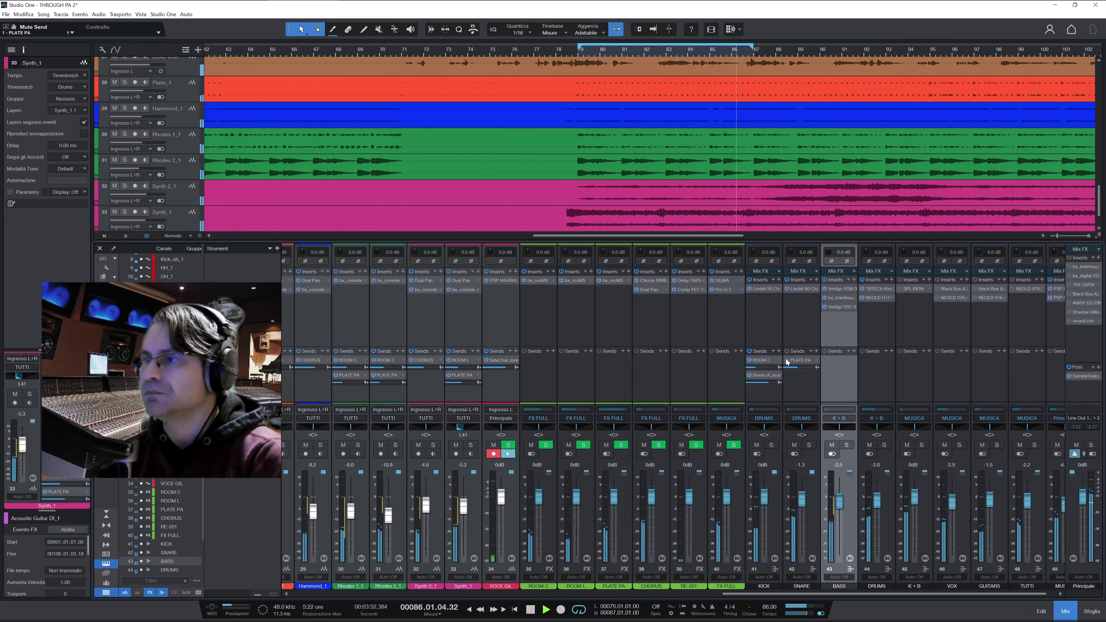
click(787, 360)
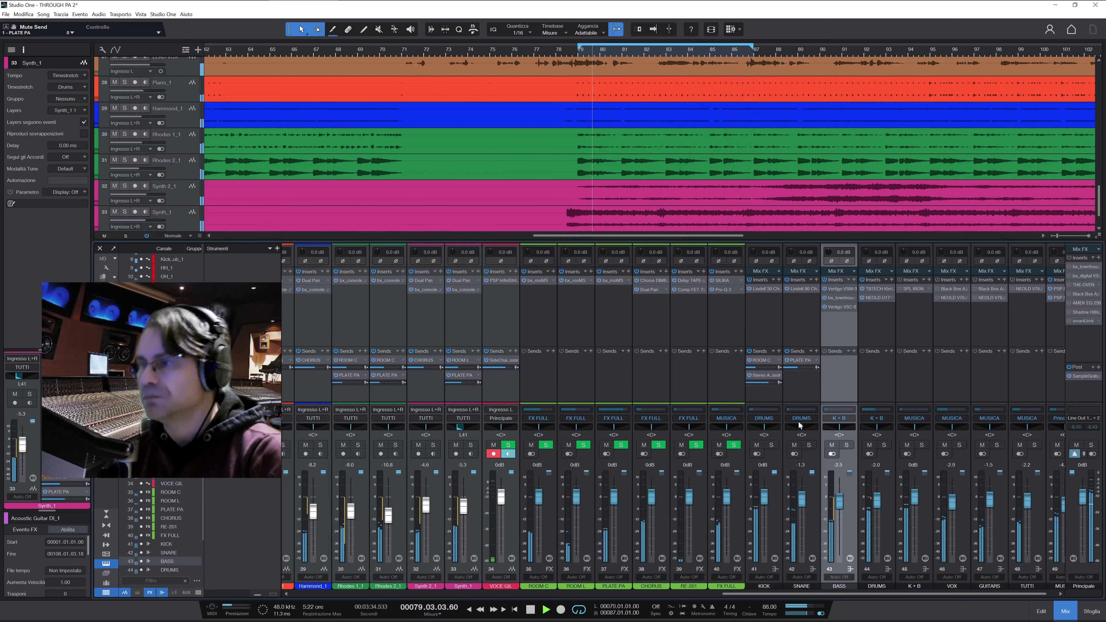
click(885, 544)
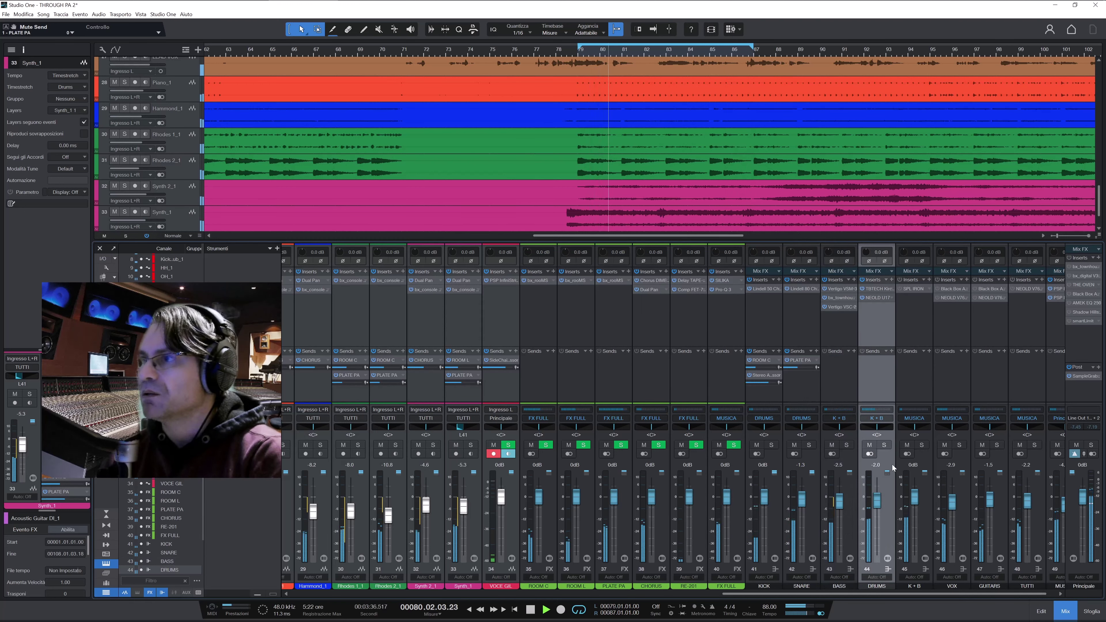
Solo the K + B bus and activate its SPL IRON compressor.
click(926, 532)
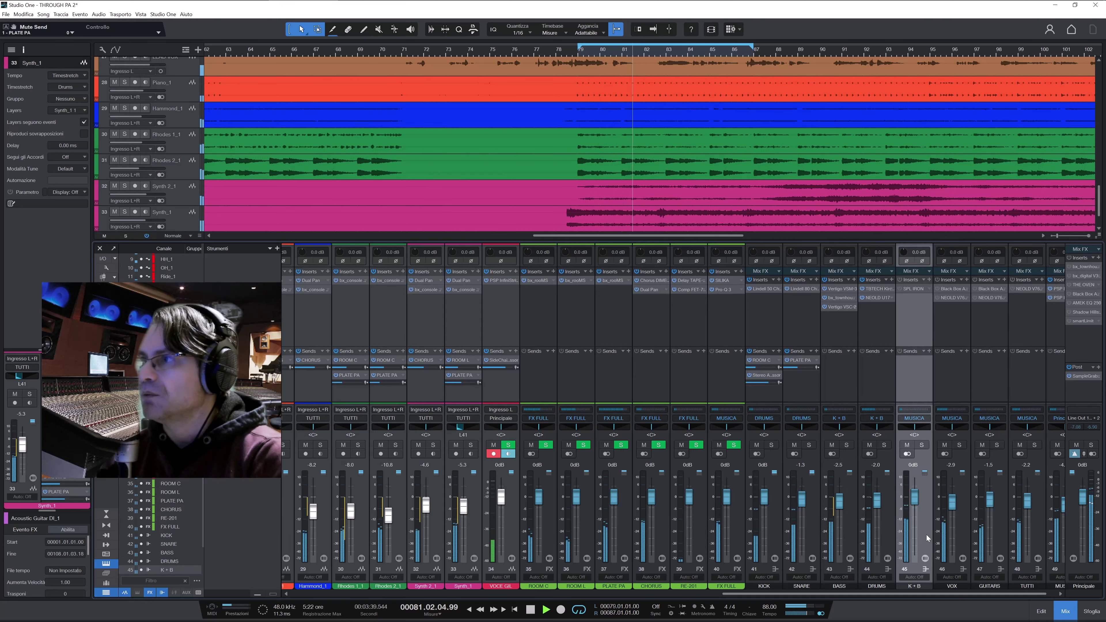
click(920, 445)
click(912, 288)
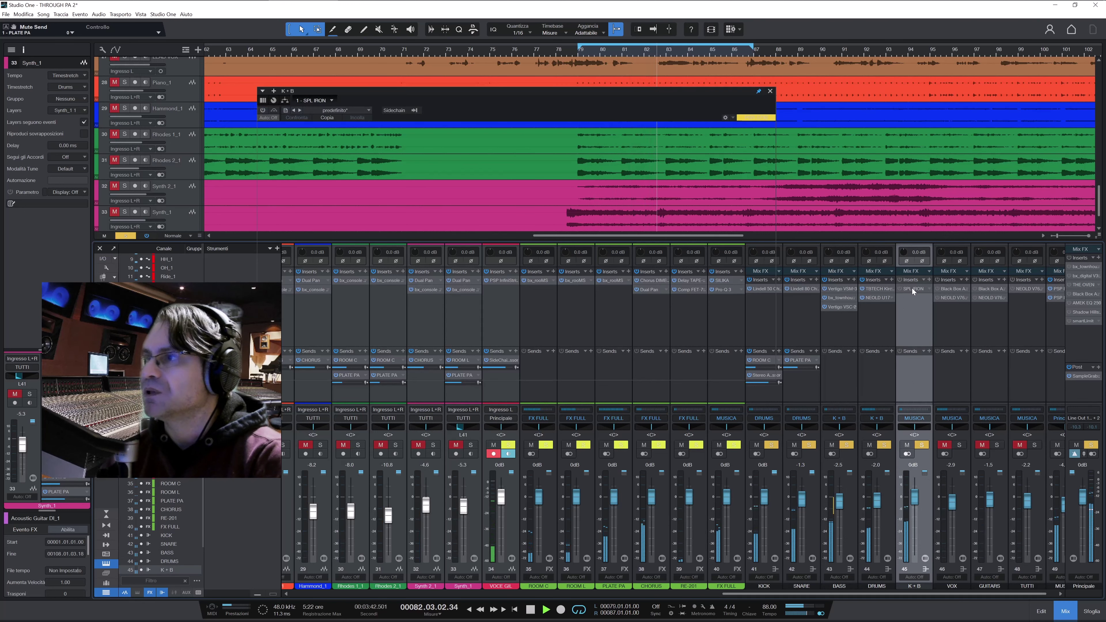
drag(537, 91, 574, 97)
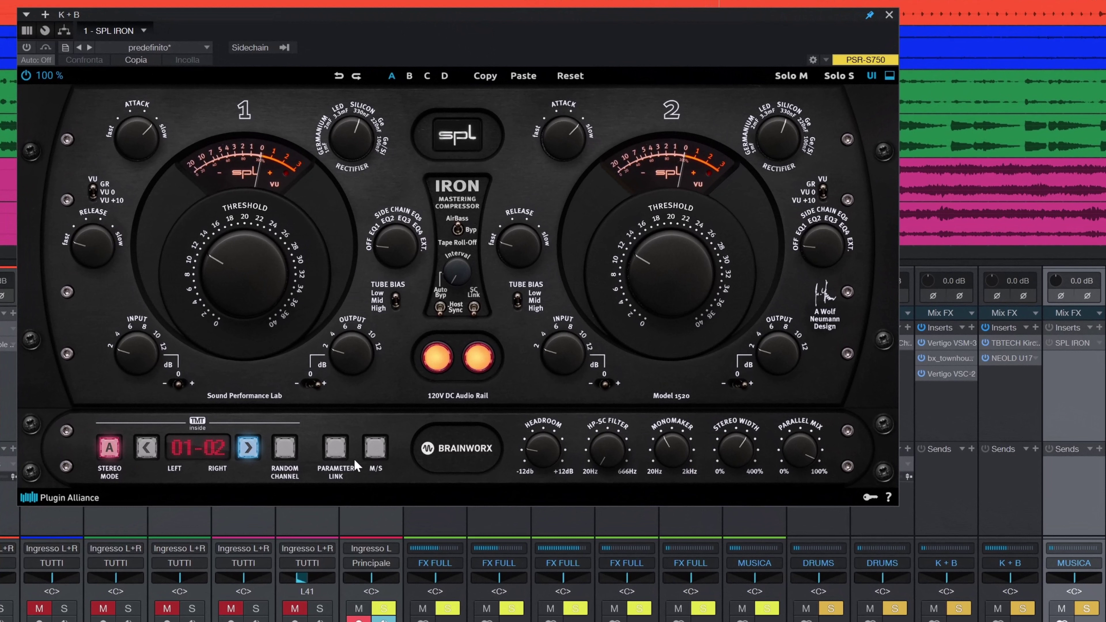
click(26, 47)
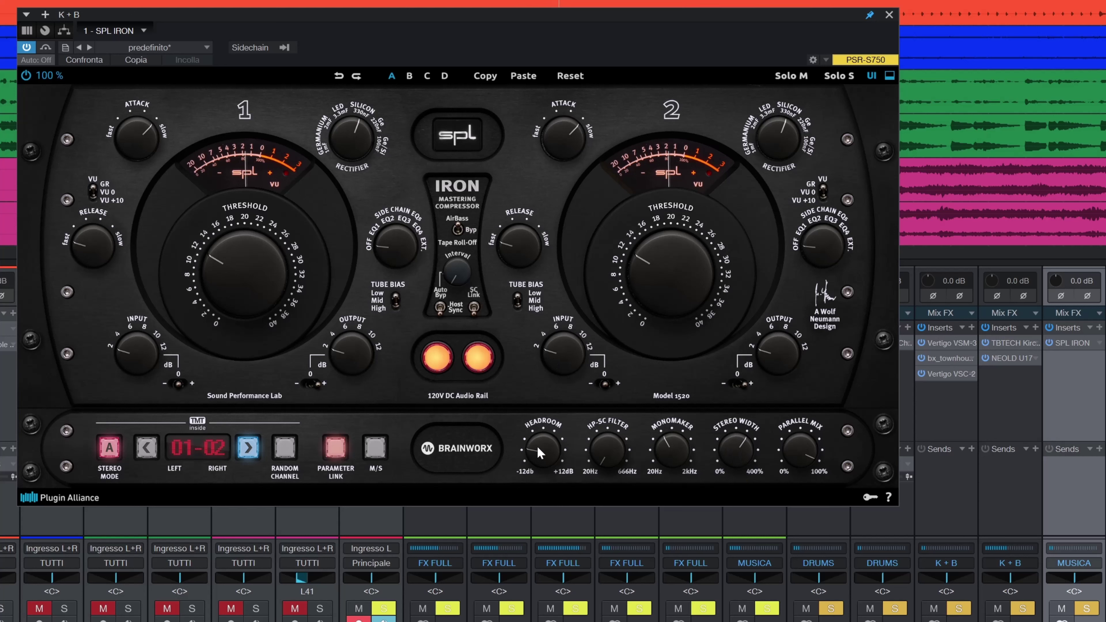
mouse_move(538, 452)
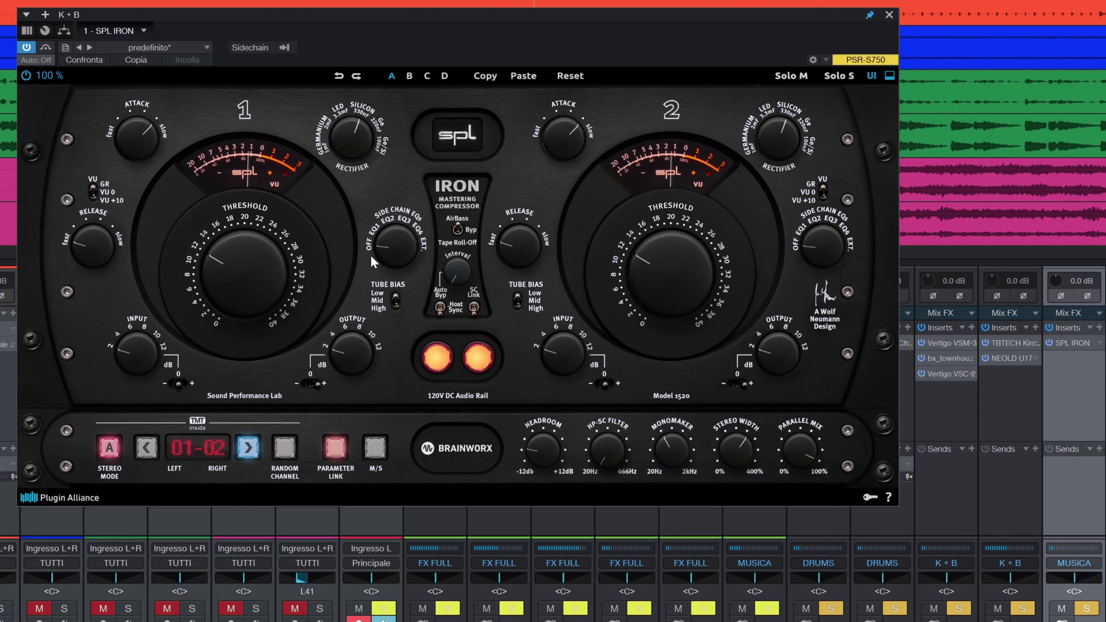
Compare the K + B bus with SPL IRON bypassed and engaged, leaving it engaged, and close the plug-in window.
click(46, 48)
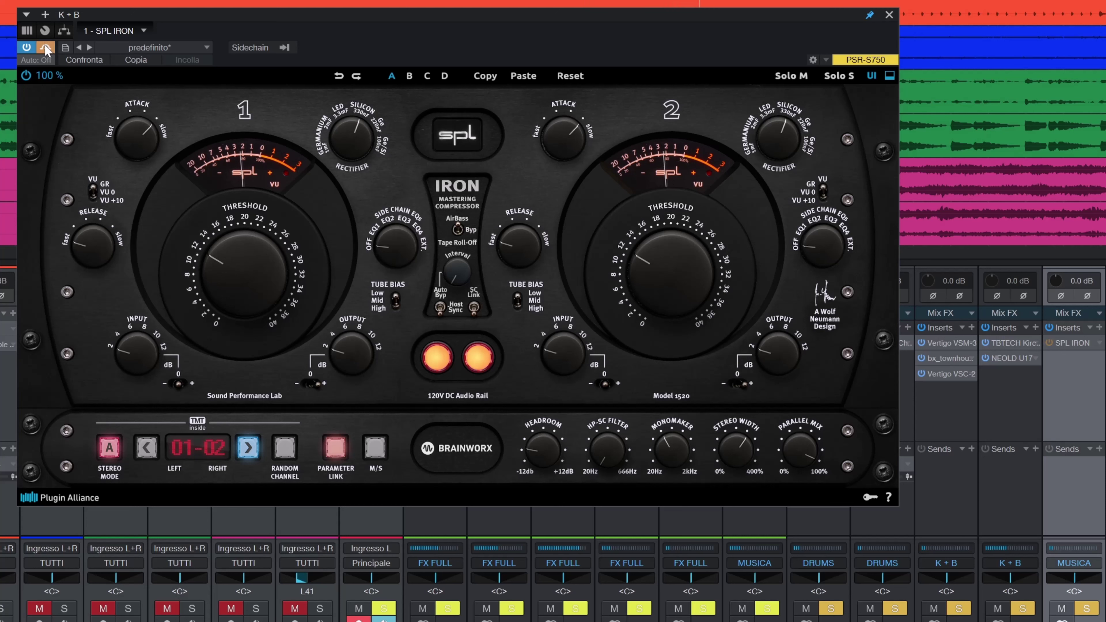
click(46, 48)
click(46, 48)
click(46, 48)
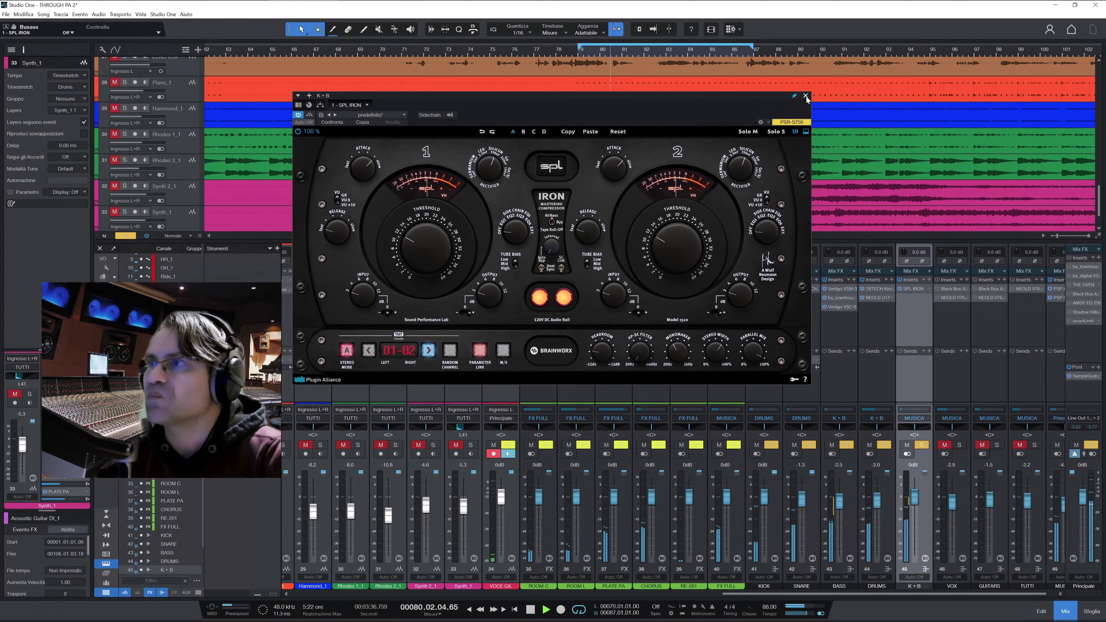
click(889, 14)
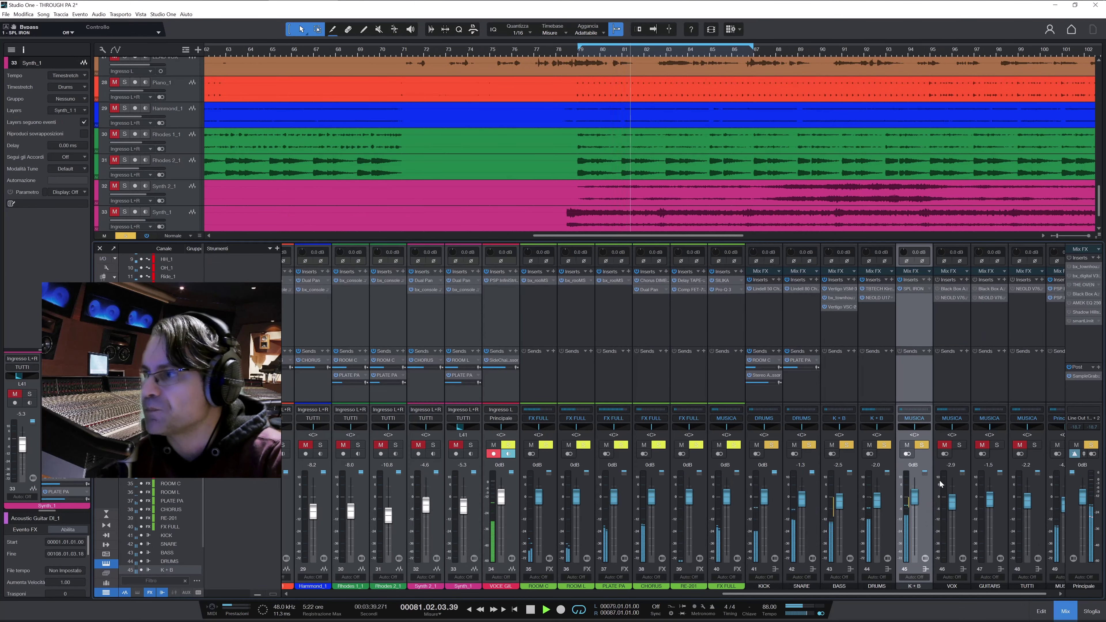
Solo the GUITARS bus and take the K + B bus out of solo.
drag(962, 596, 969, 597)
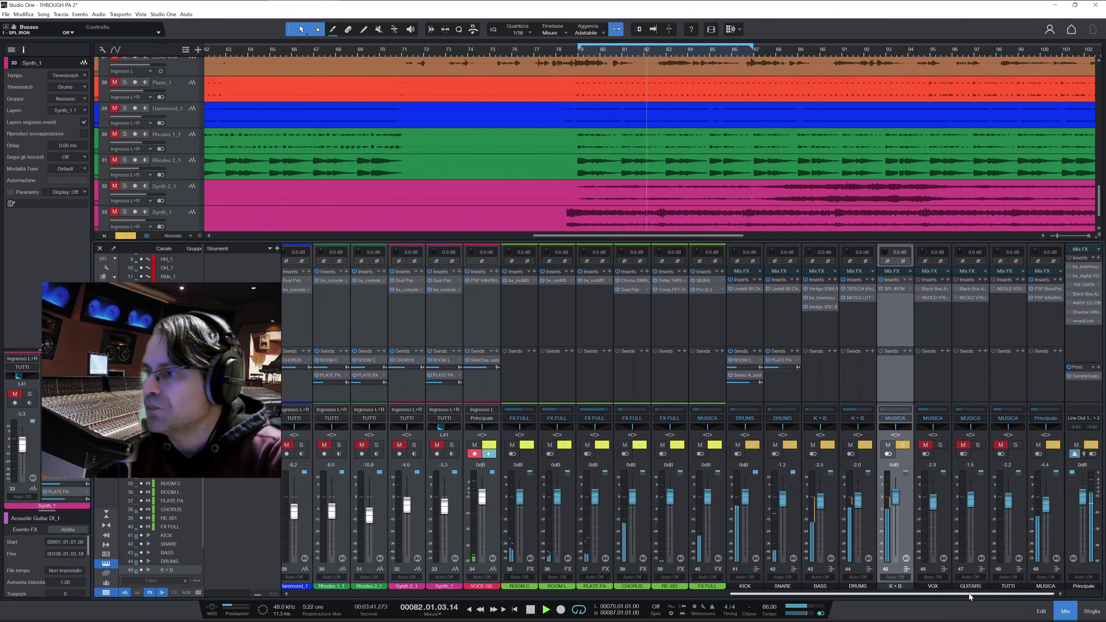
click(981, 492)
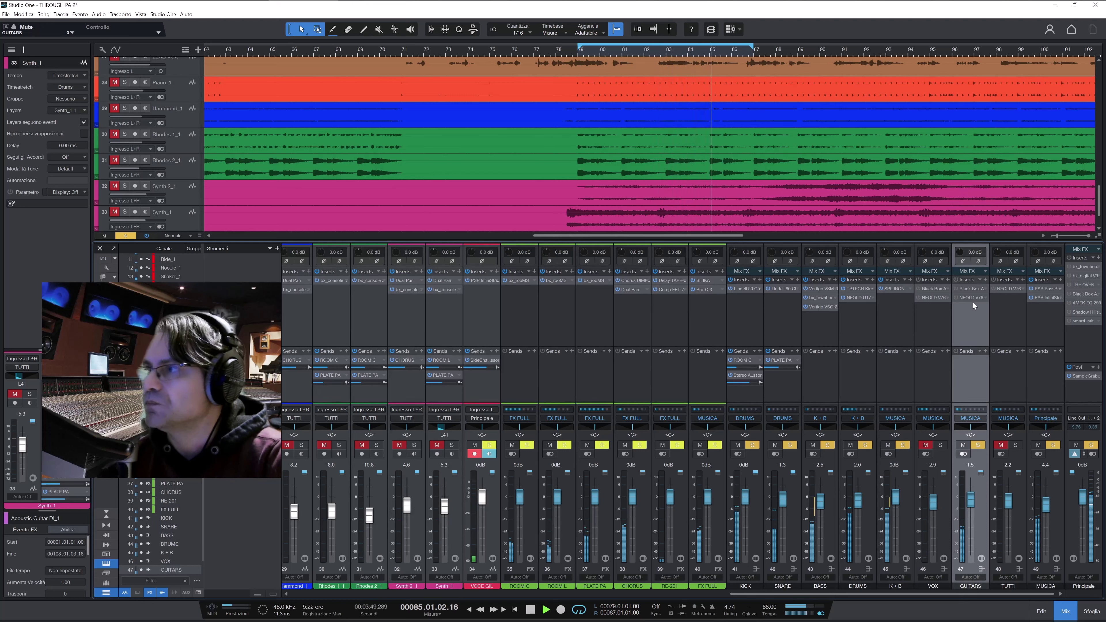
click(903, 444)
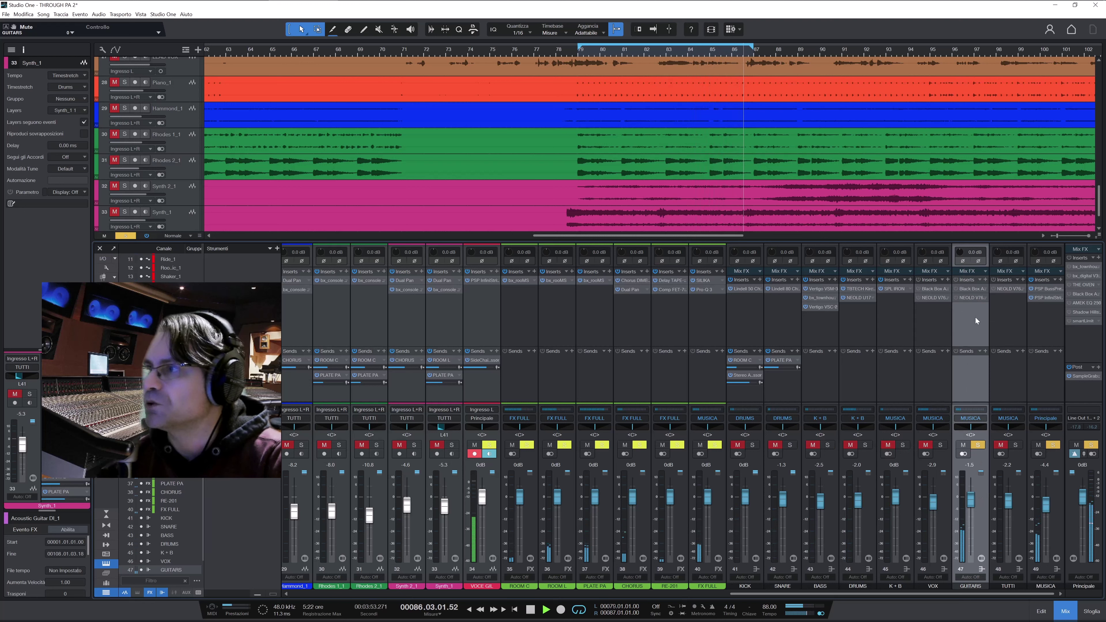
Open Black Box Analog Design HG-2MS on the GUITARS bus and activate it.
click(971, 289)
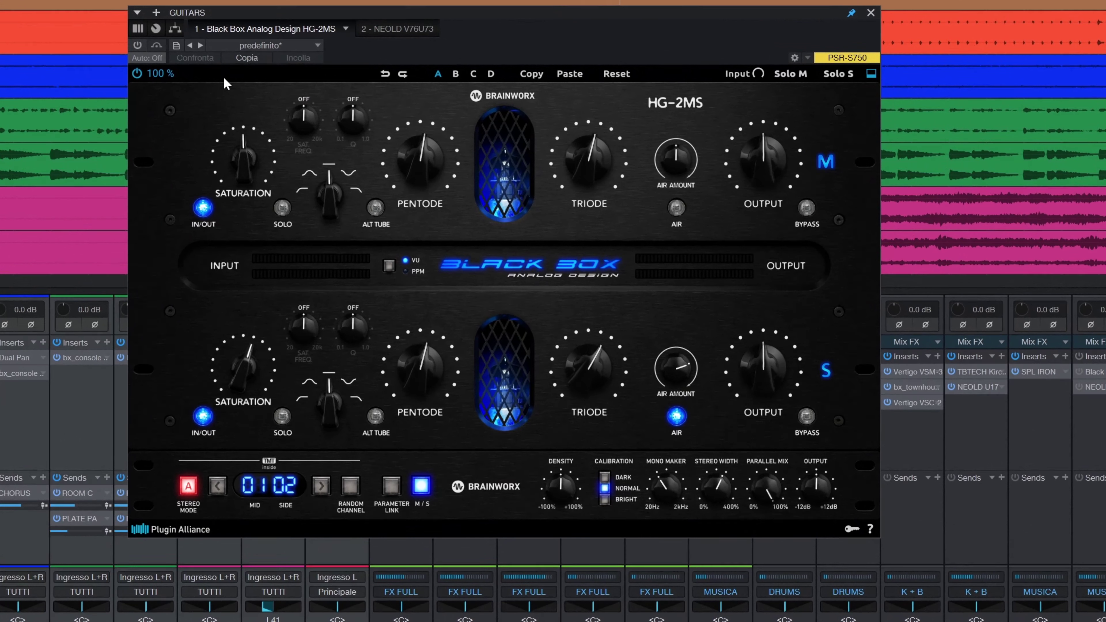
click(137, 45)
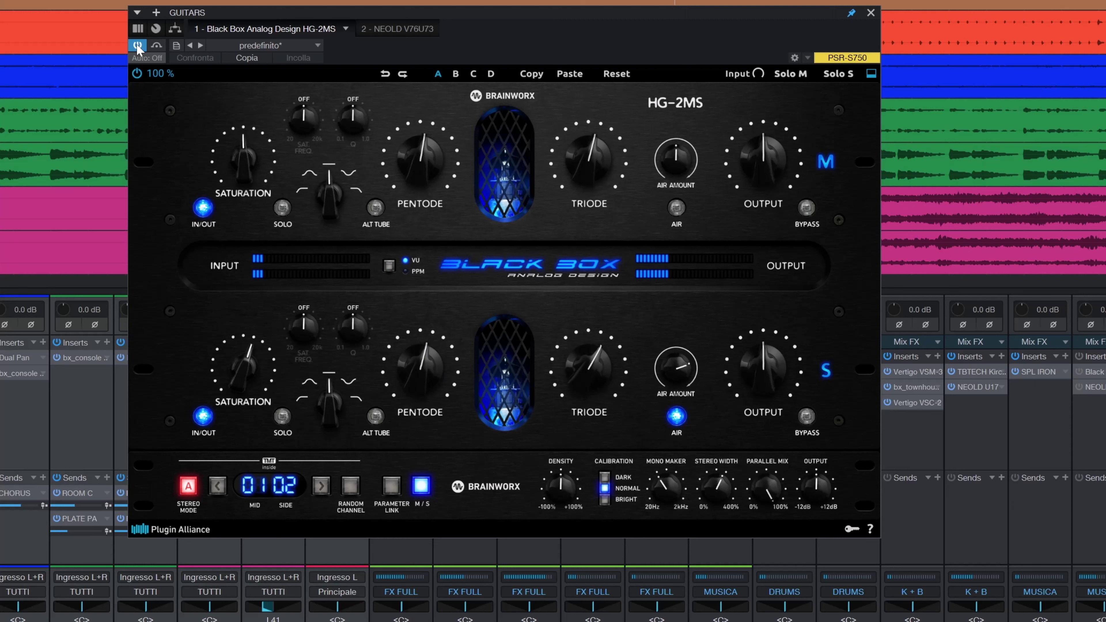
click(137, 45)
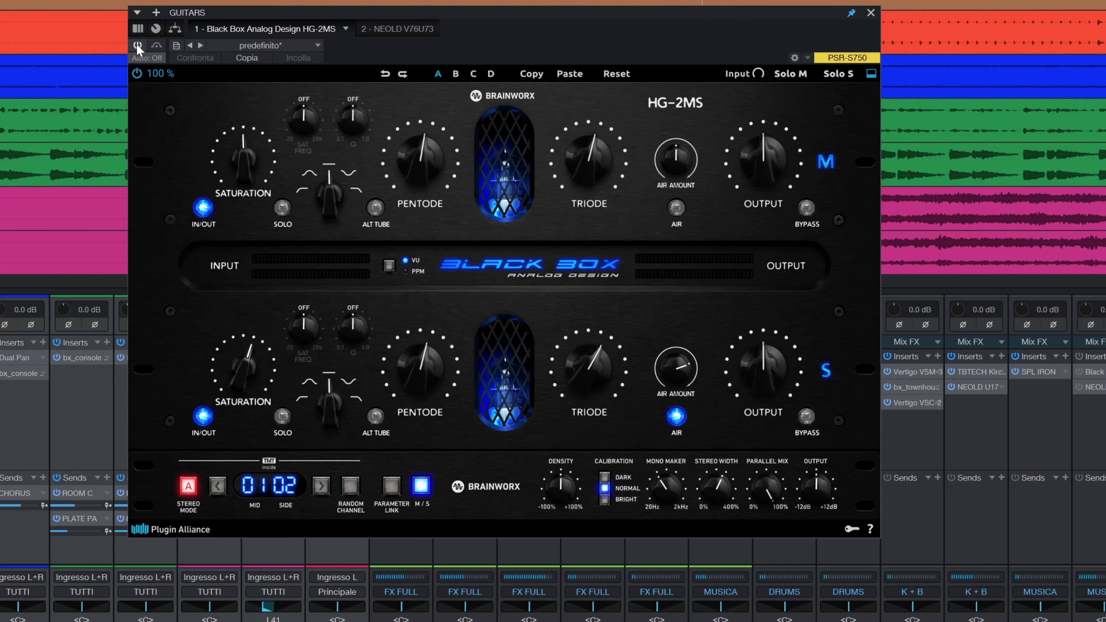
click(137, 45)
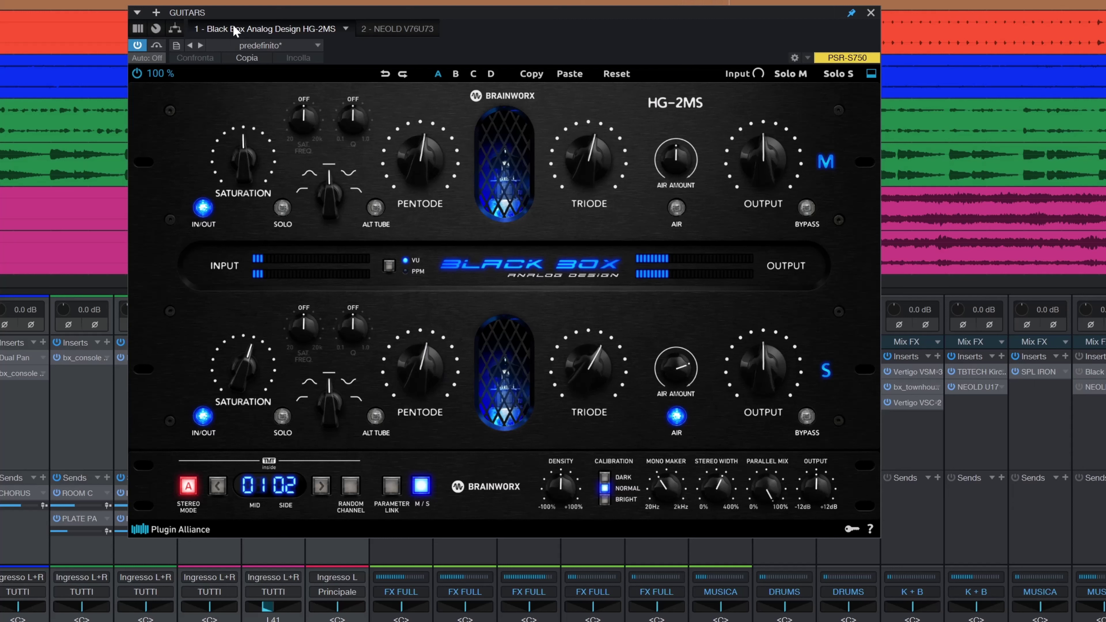
drag(236, 13, 249, 19)
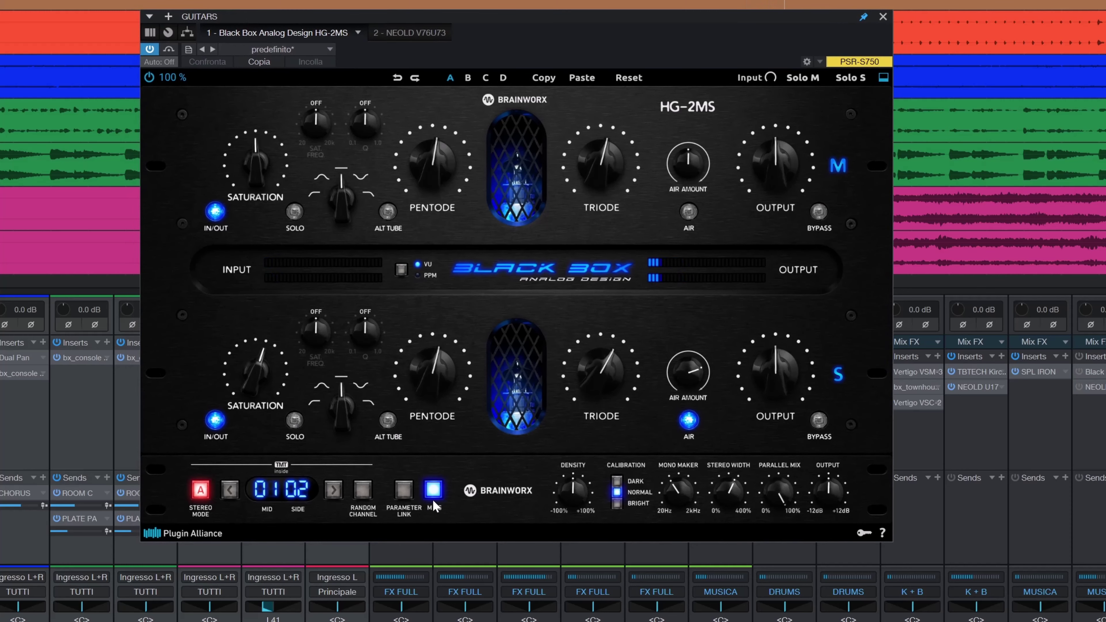
click(401, 494)
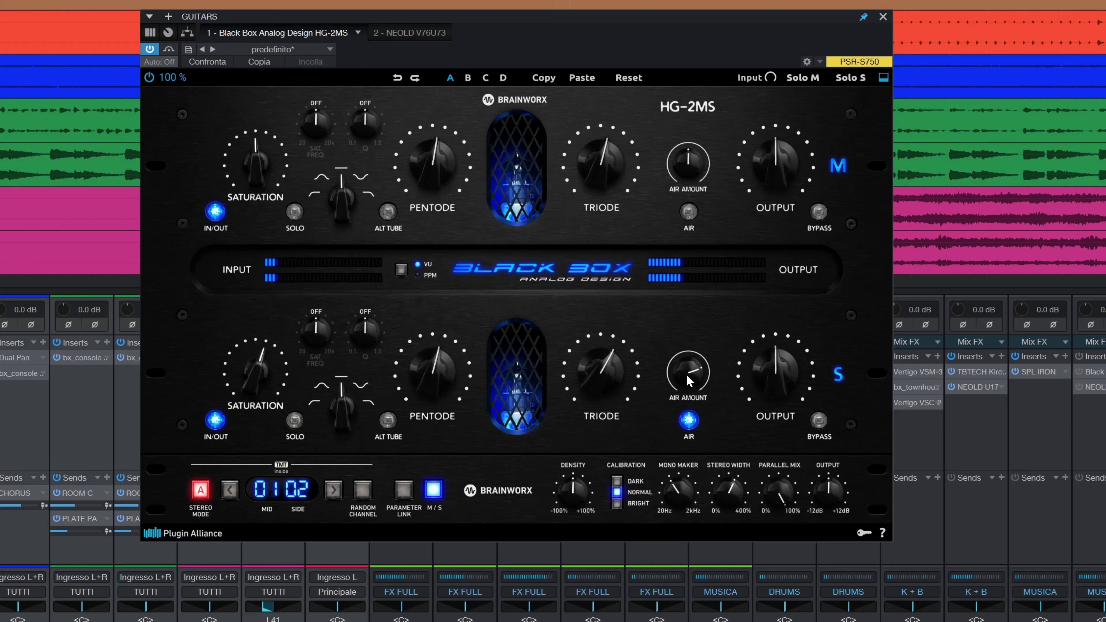
Compare the soloed guitars with the HG-2MS bypassed and engaged, leaving it engaged.
click(169, 49)
click(169, 50)
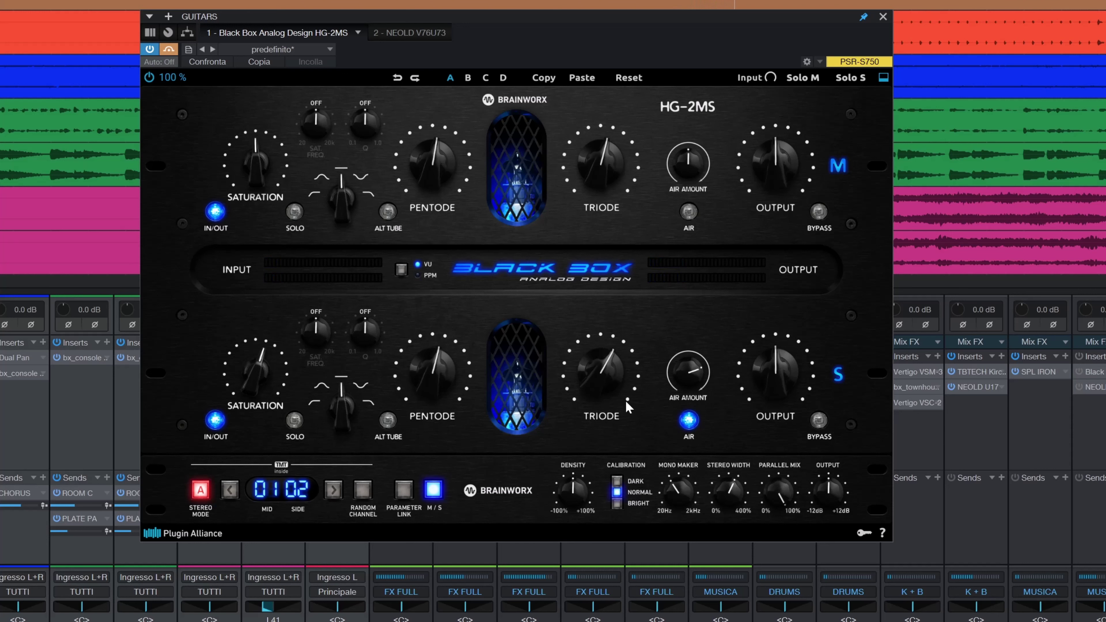
click(169, 49)
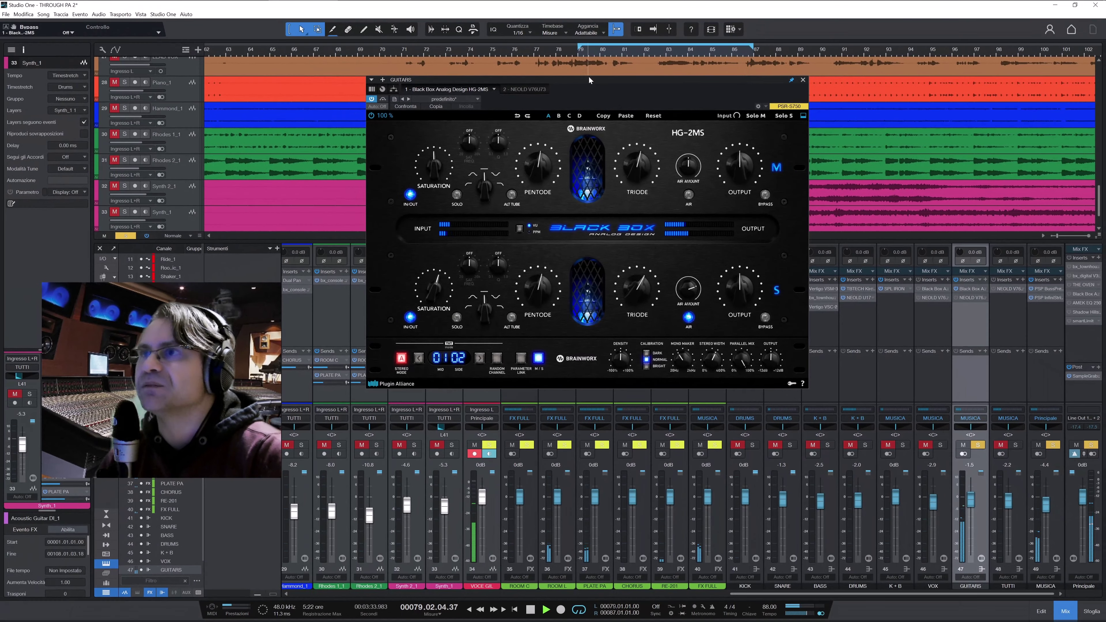
Play the guitar solo from bar 63 and compare it with the HG-2MS bypassed and engaged, leaving it engaged.
drag(588, 79, 400, 235)
scroll(418, 187, down, 1)
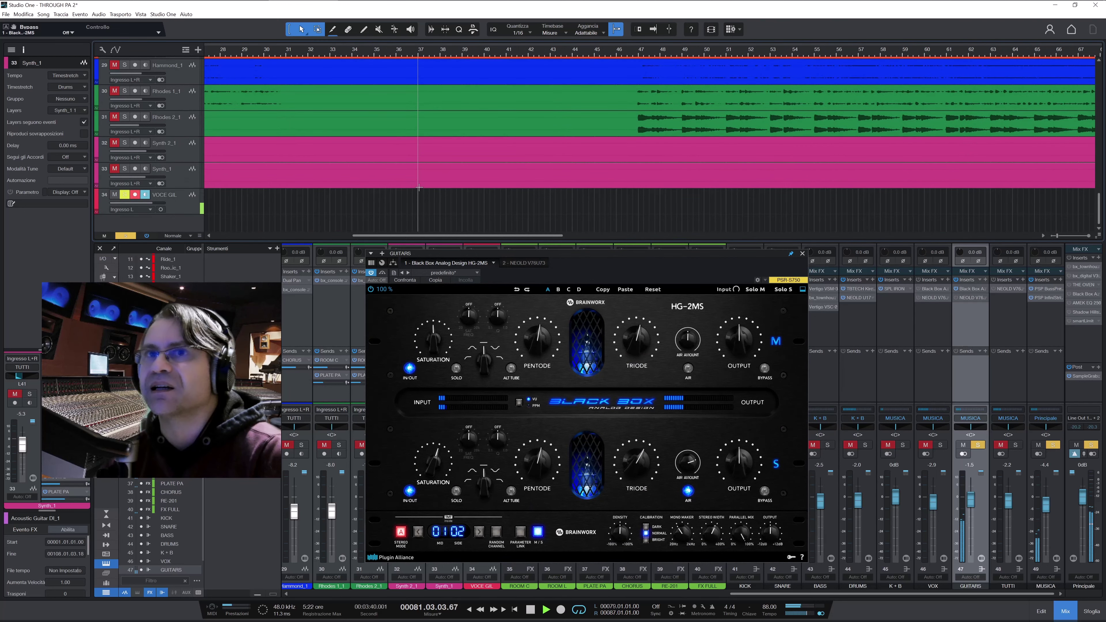
scroll(419, 187, up, 6)
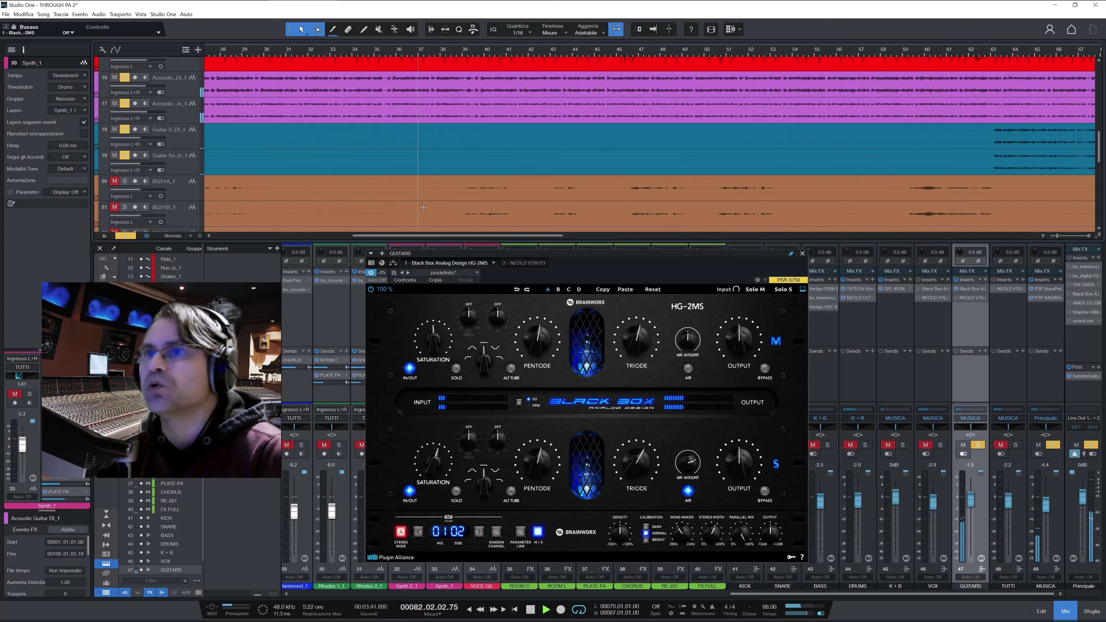
drag(444, 236, 580, 239)
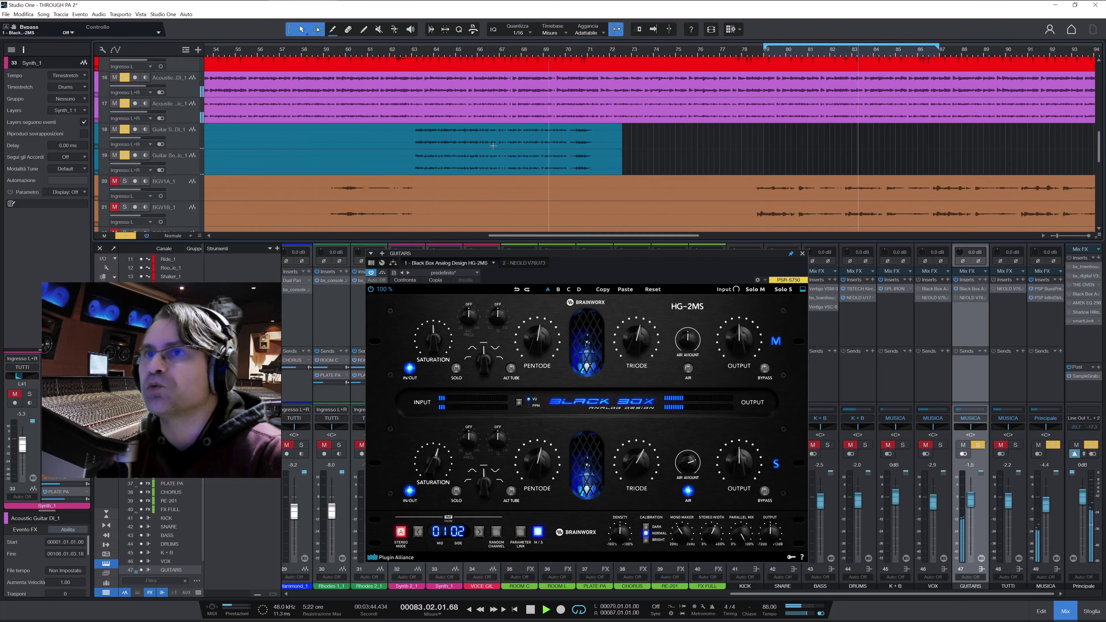
click(414, 50)
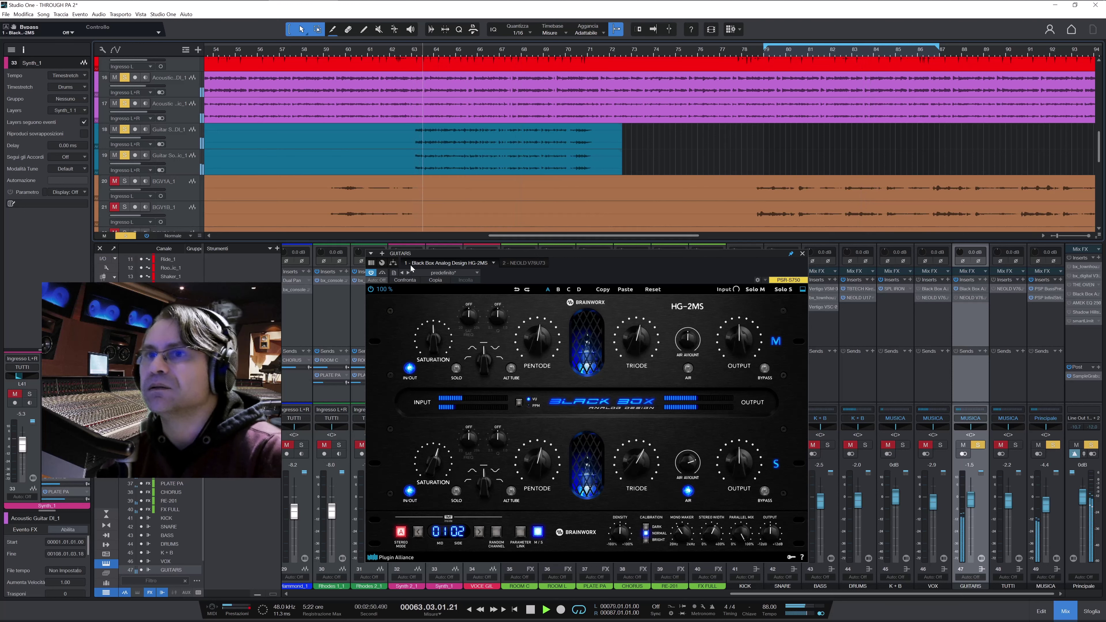
click(381, 273)
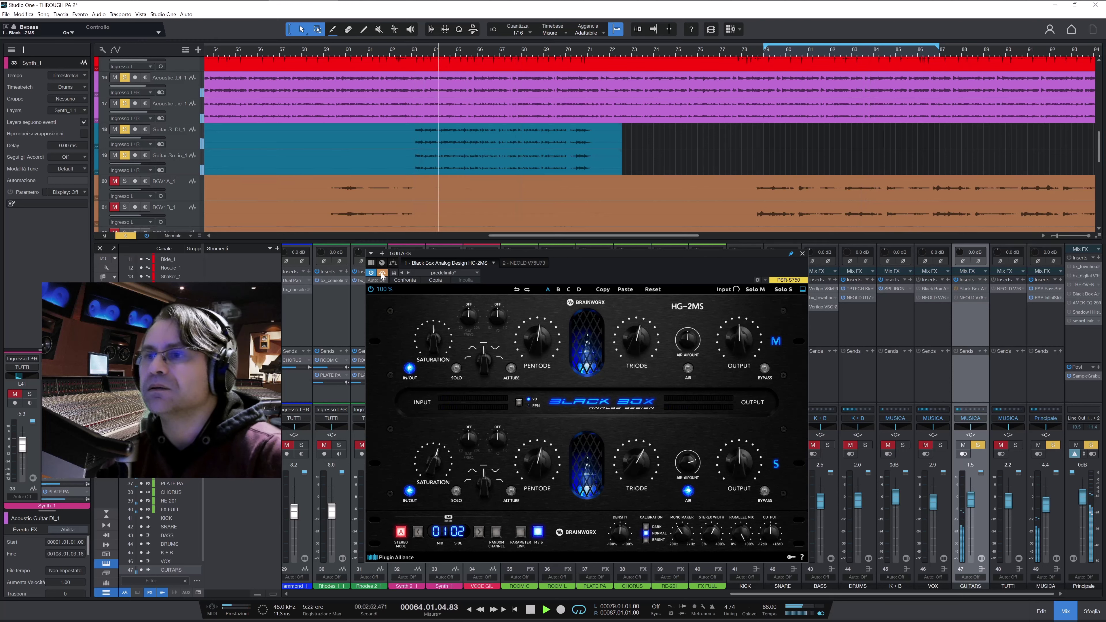
click(382, 273)
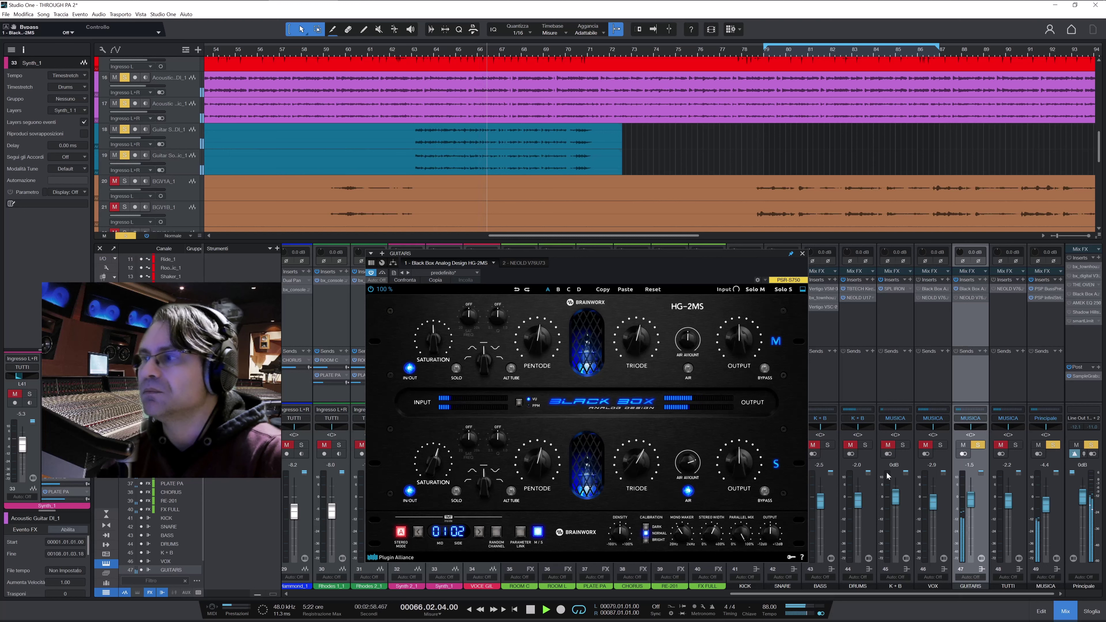
Take all buses out of solo and replay the guitar solo section in the full mix.
key(shift+u)
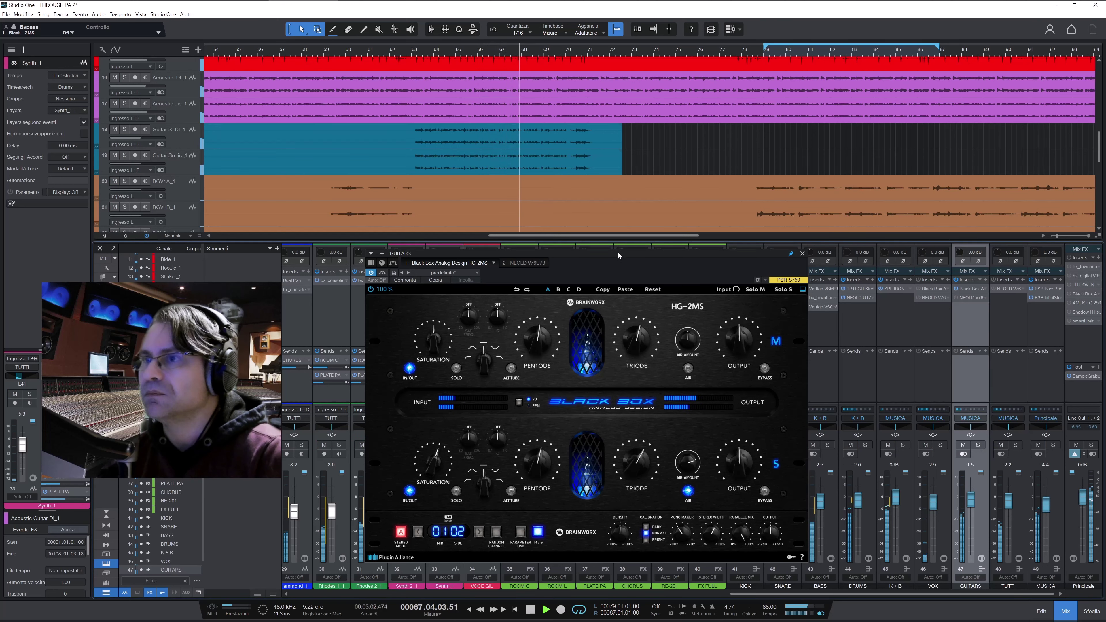
drag(618, 253, 601, 103)
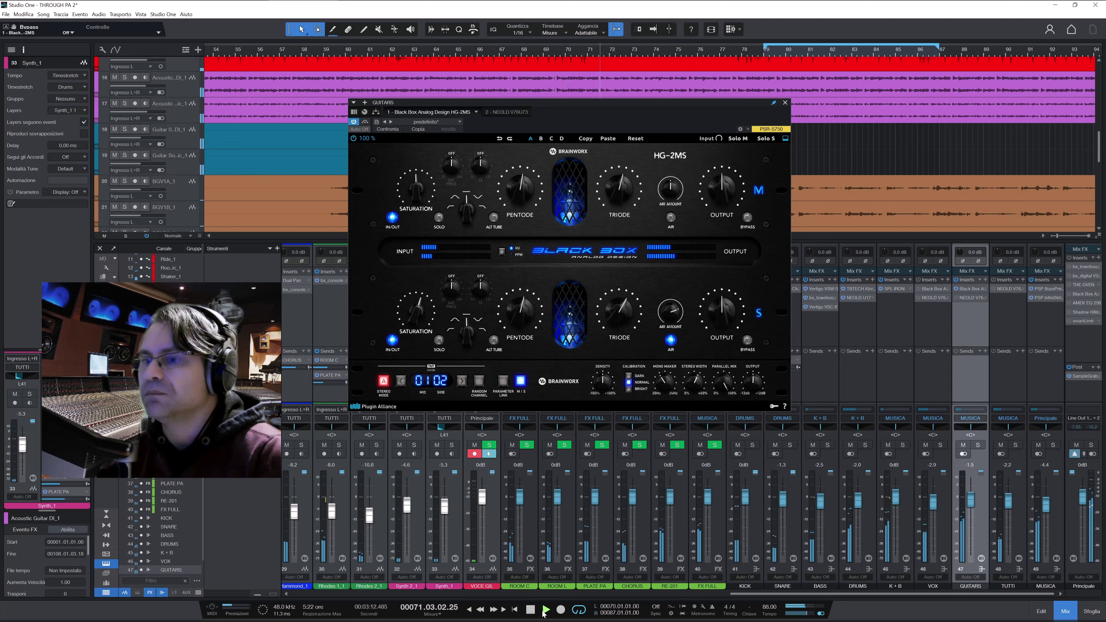
key(shift+b)
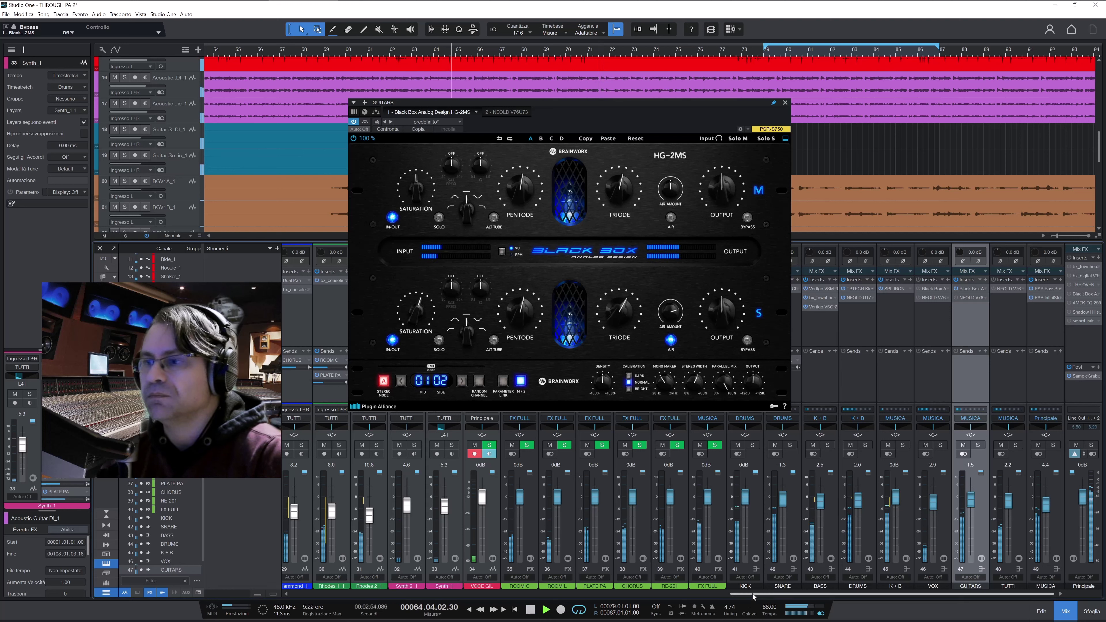
Select the Guitar Solo DI and Guitar Solo Mic channels and lower their faders together to -9.9 dB.
drag(754, 596, 497, 594)
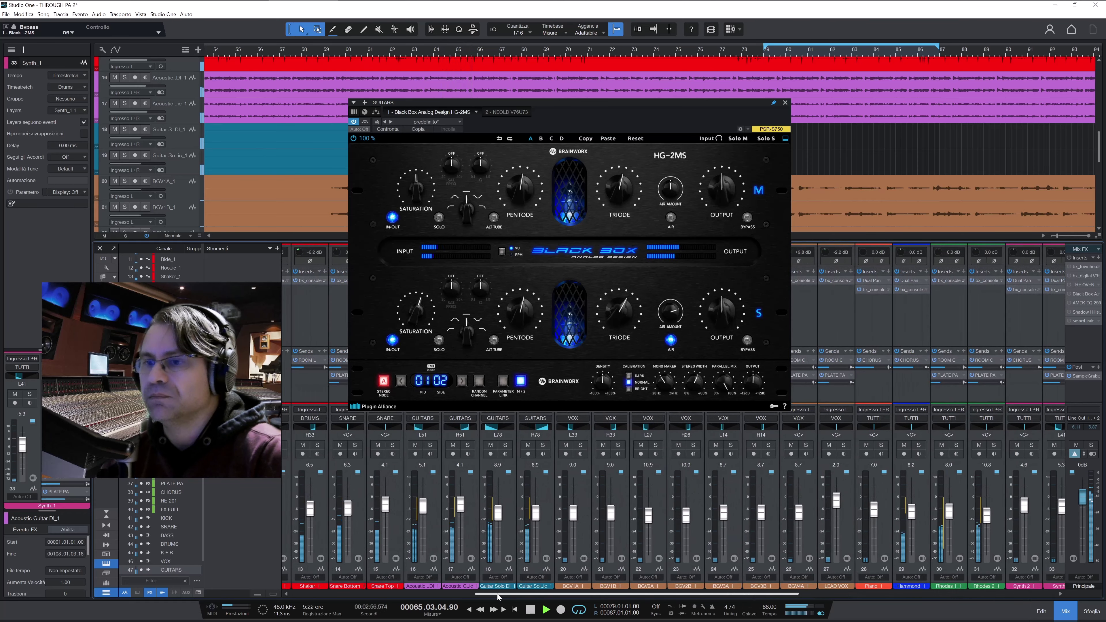
click(505, 539)
shift+click(548, 535)
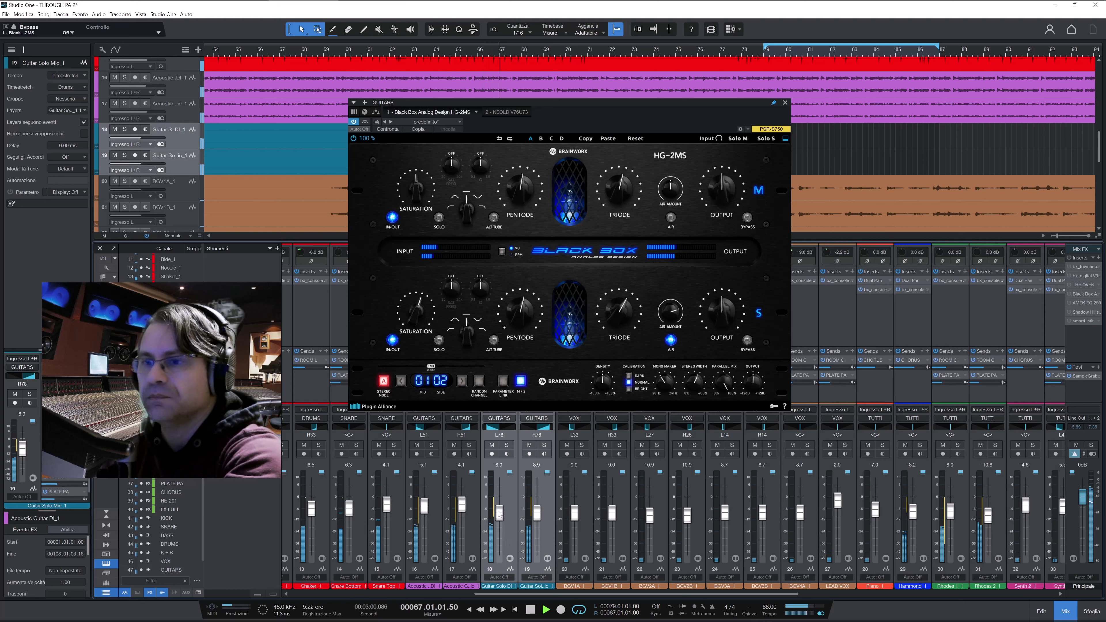
drag(499, 514, 499, 518)
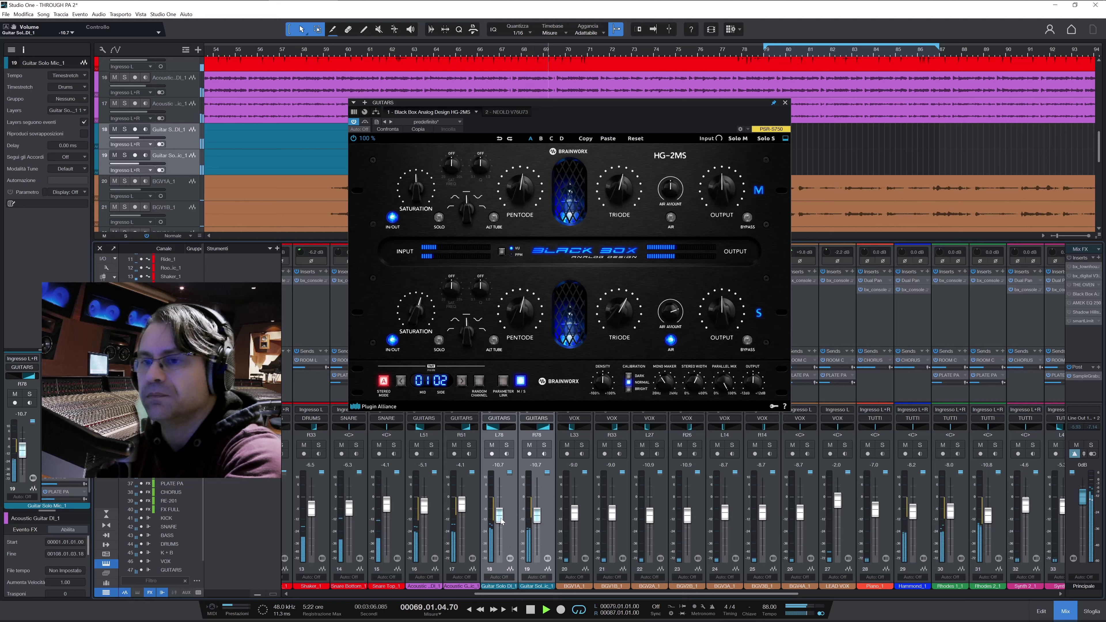
drag(501, 521, 502, 521)
drag(537, 595, 794, 596)
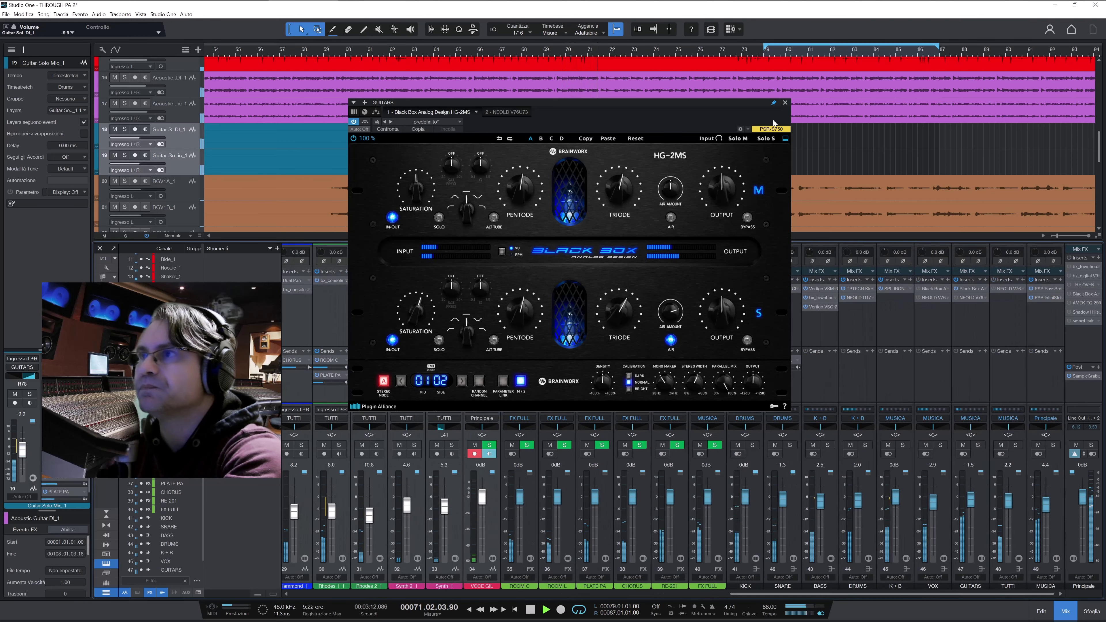
Close the HG-2MS, solo the GUITARS bus and activate its NEOLD V76U73 compressor.
click(785, 102)
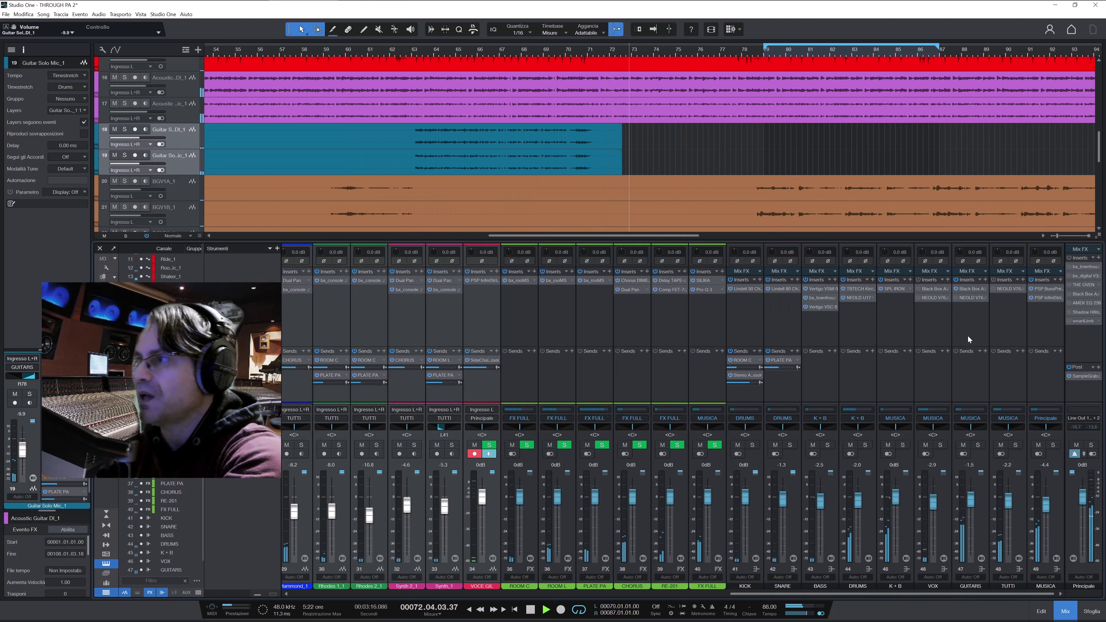
key(s)
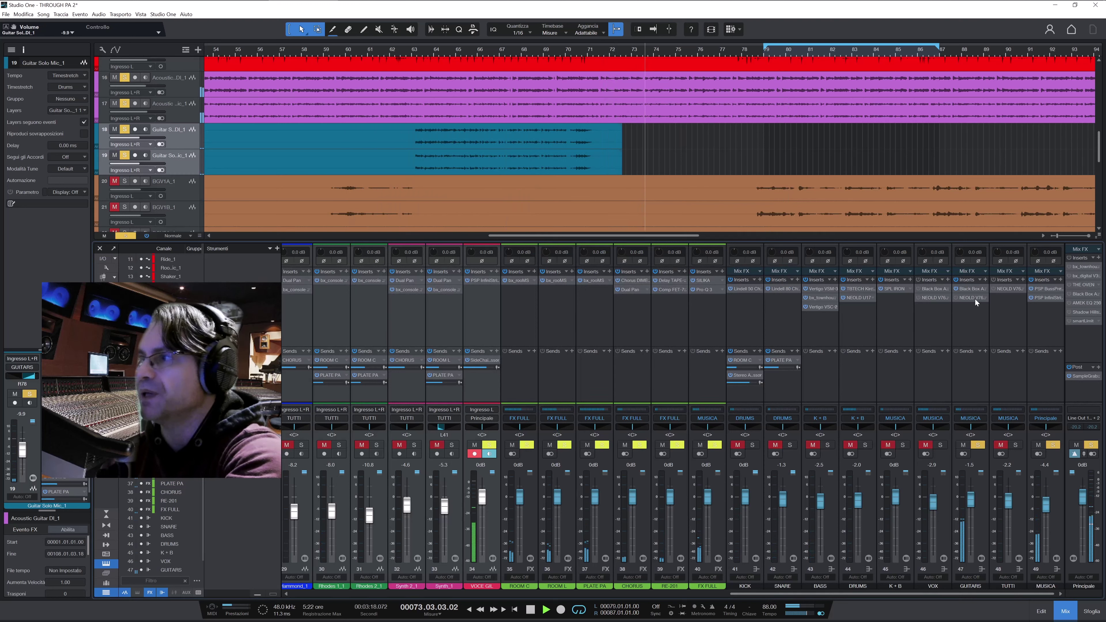
click(971, 298)
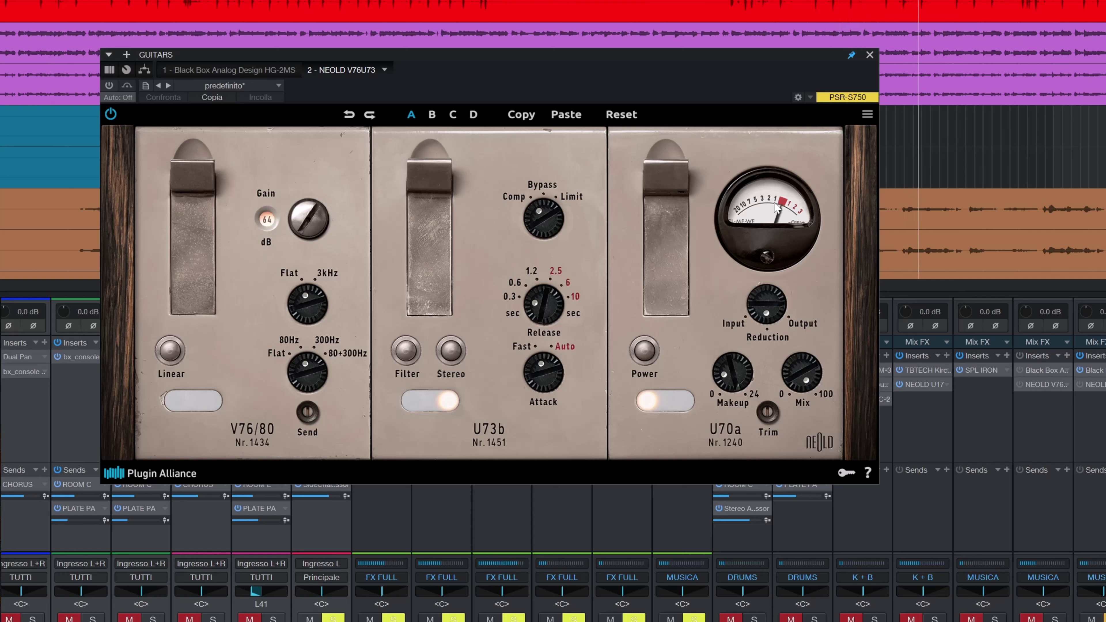
click(109, 86)
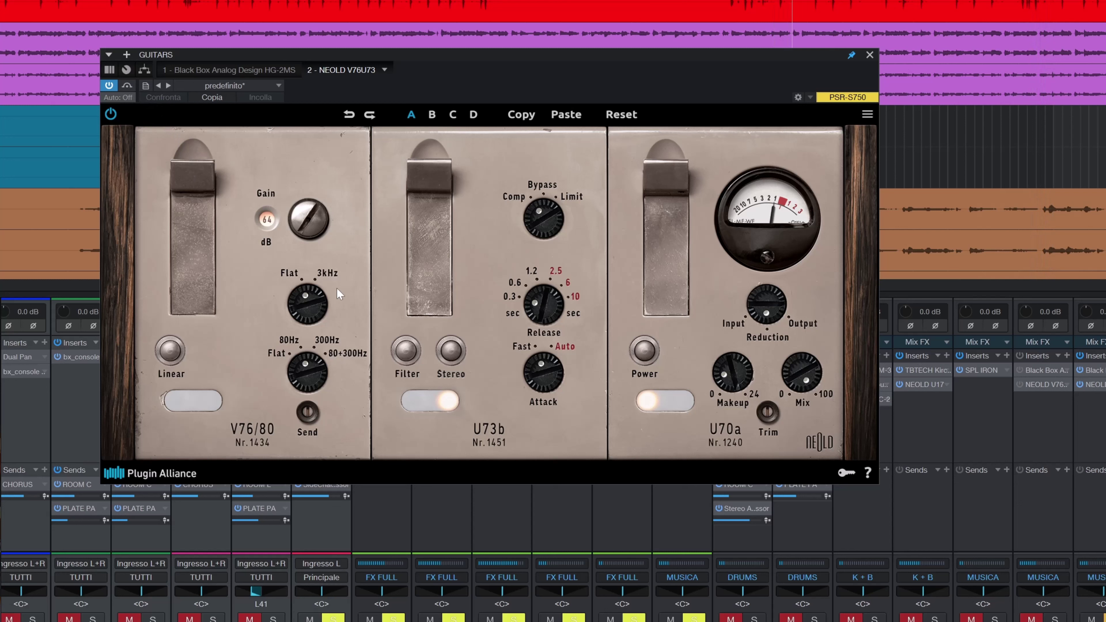
Compare the soloed guitars with the V76U73 and the whole insert chain bypassed and engaged, leaving them engaged and taking GUITARS out of solo.
click(127, 87)
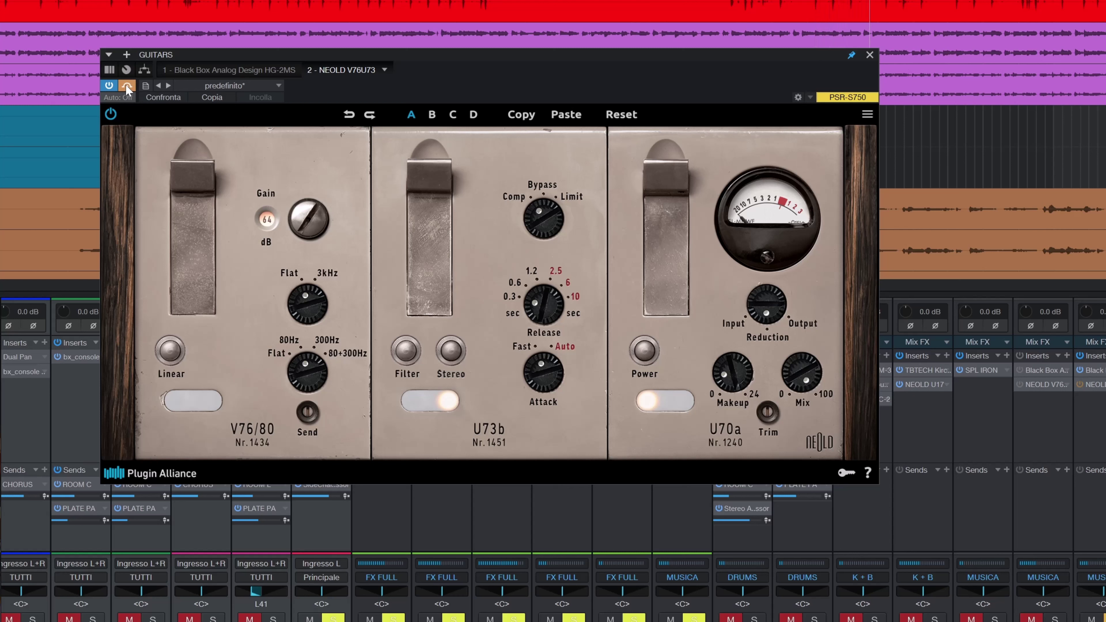
click(126, 87)
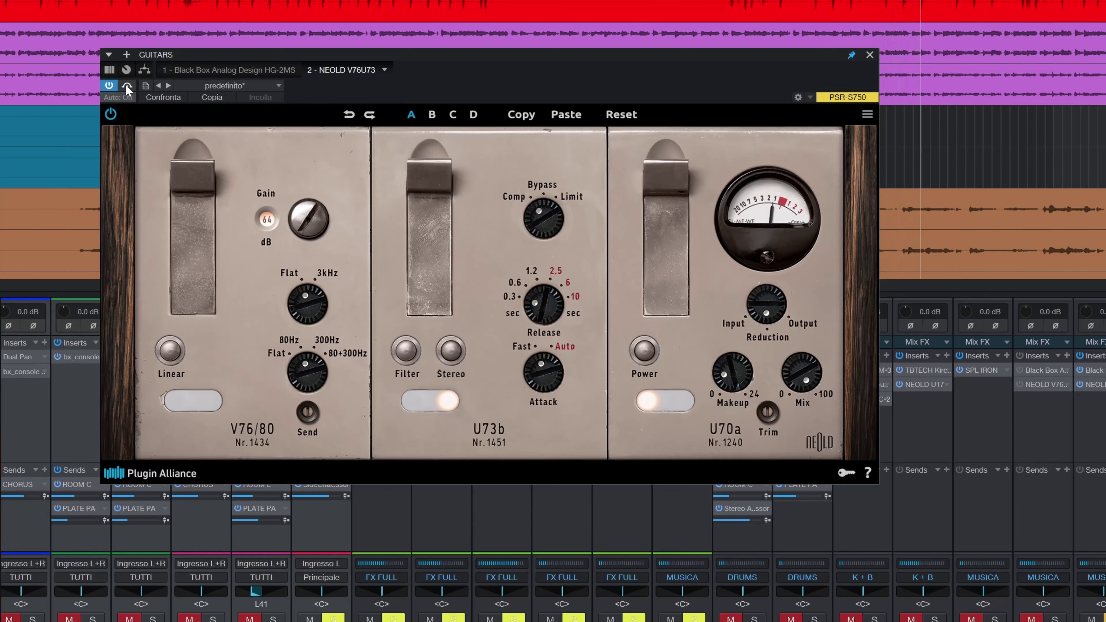
click(869, 55)
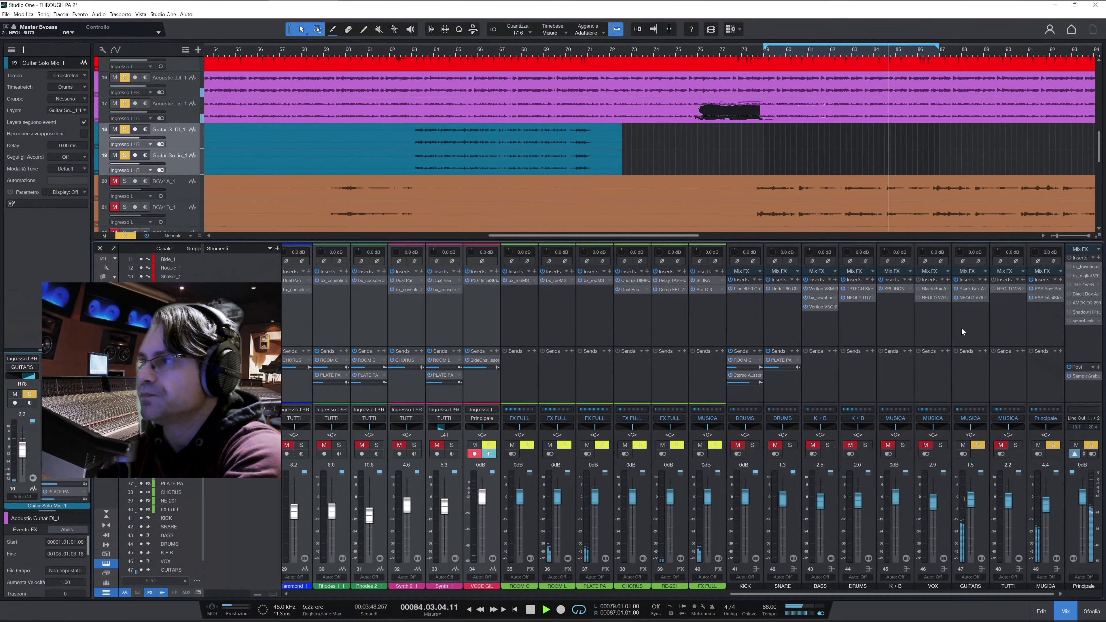
click(955, 279)
click(977, 444)
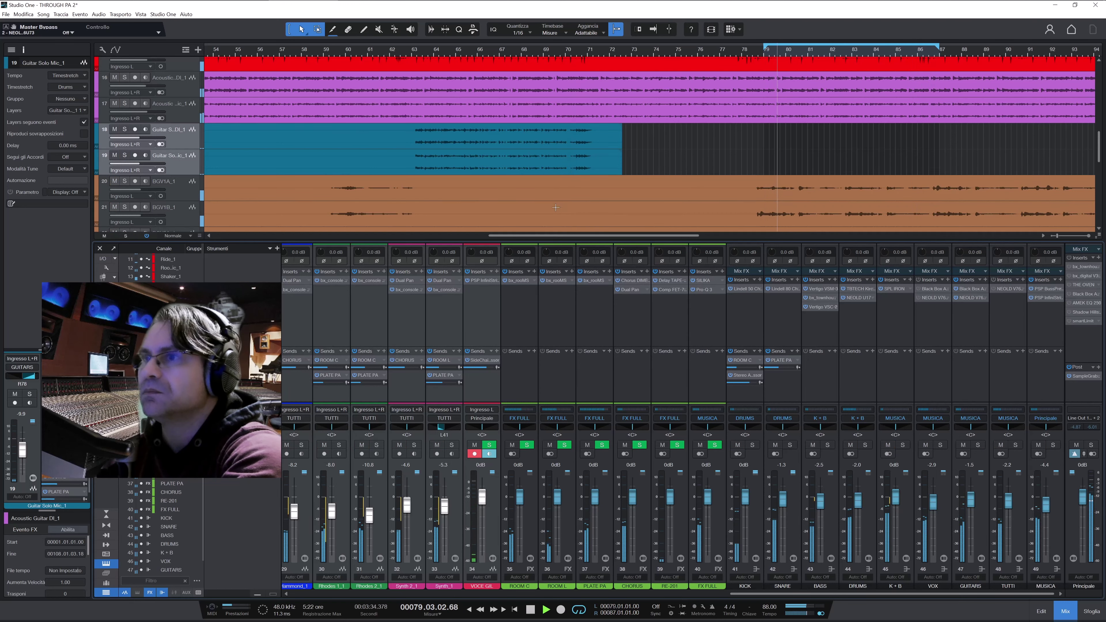
Activate the NEOLD V76U73 on the soloed TUTTI bus and compare it bypassed and engaged, leaving it engaged.
drag(558, 239, 646, 238)
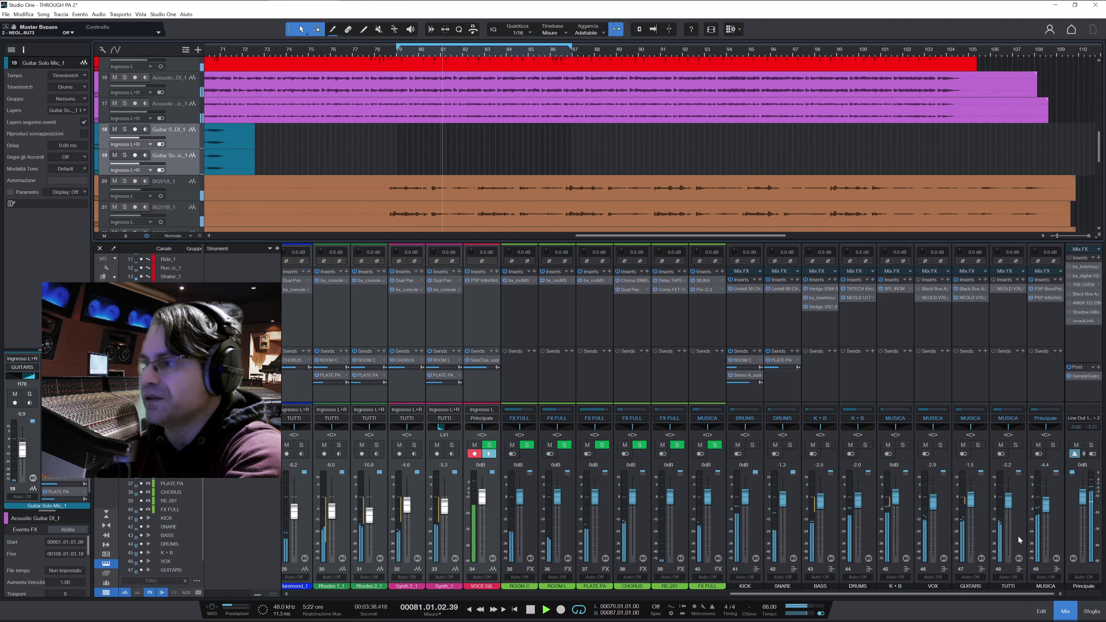
click(1015, 444)
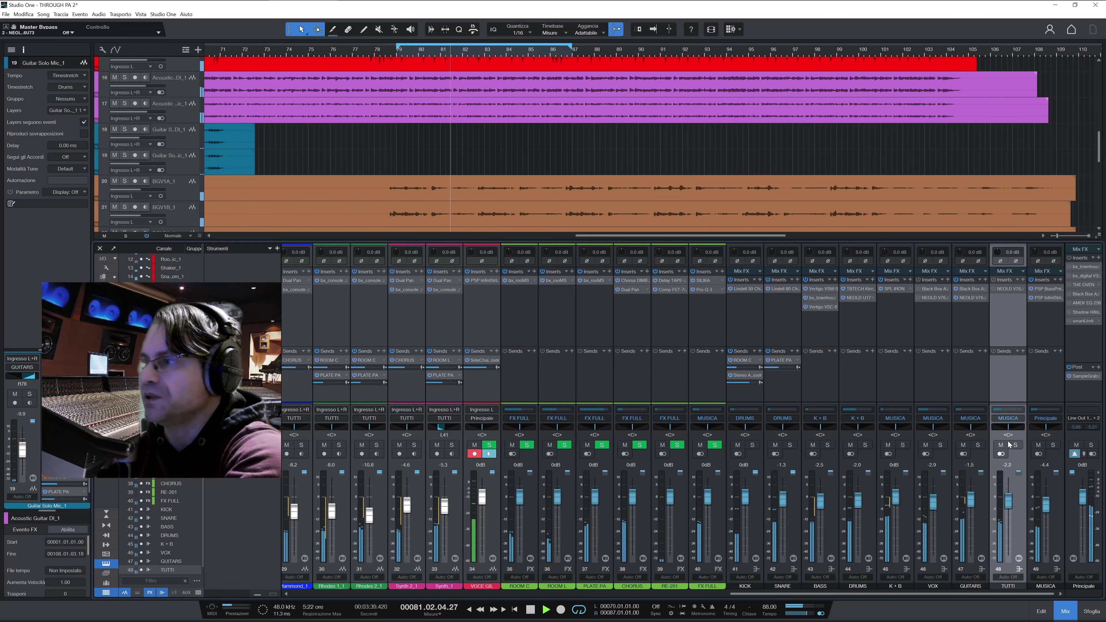
click(1008, 290)
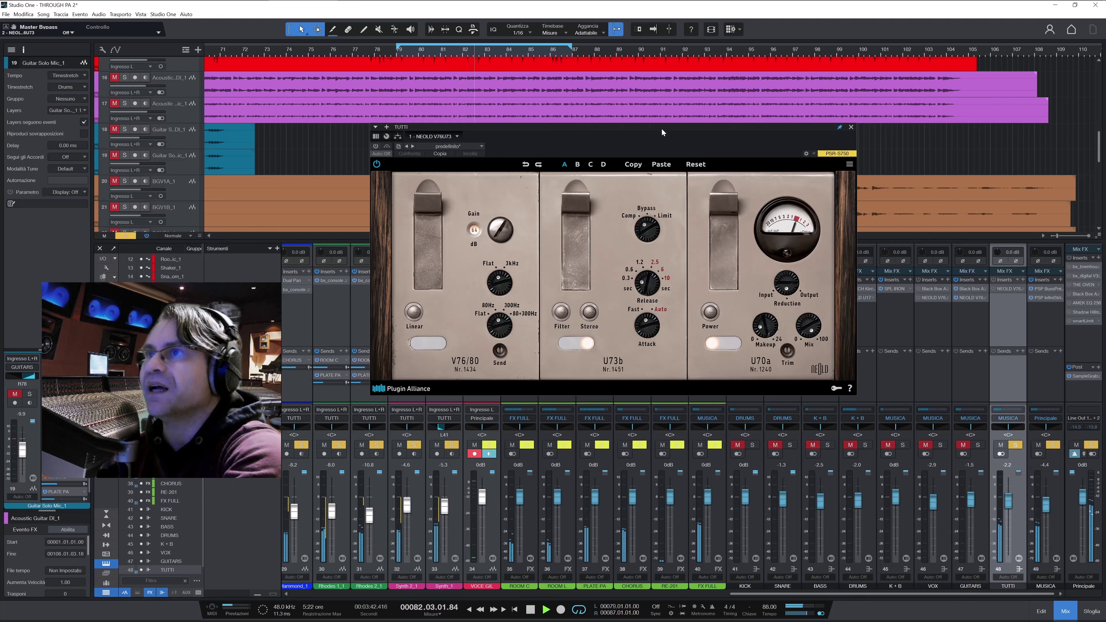
drag(658, 125, 638, 97)
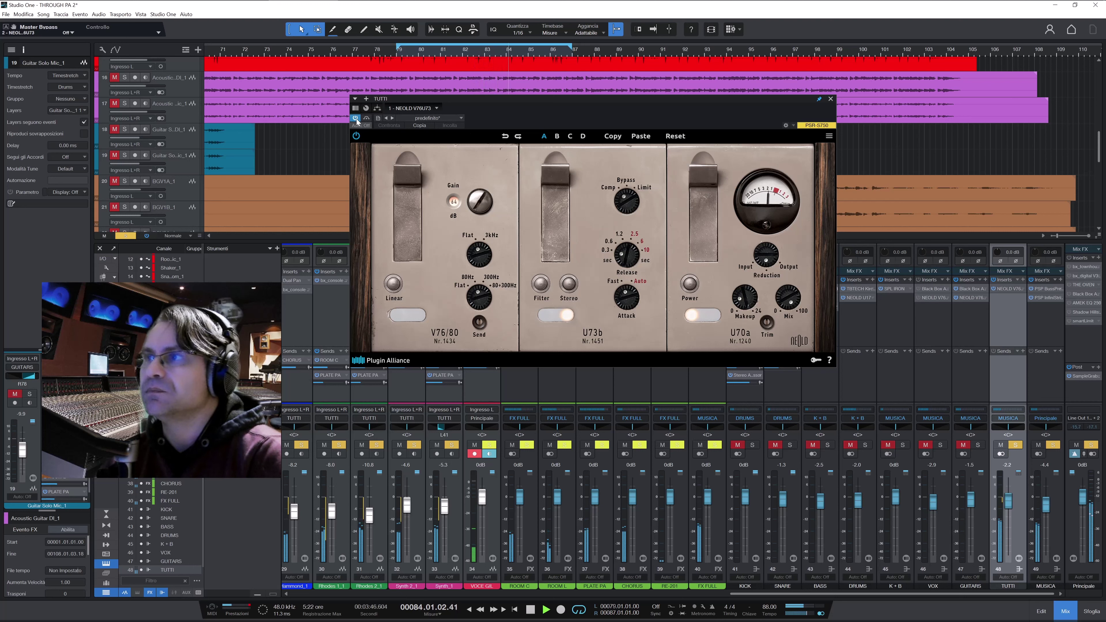
click(366, 118)
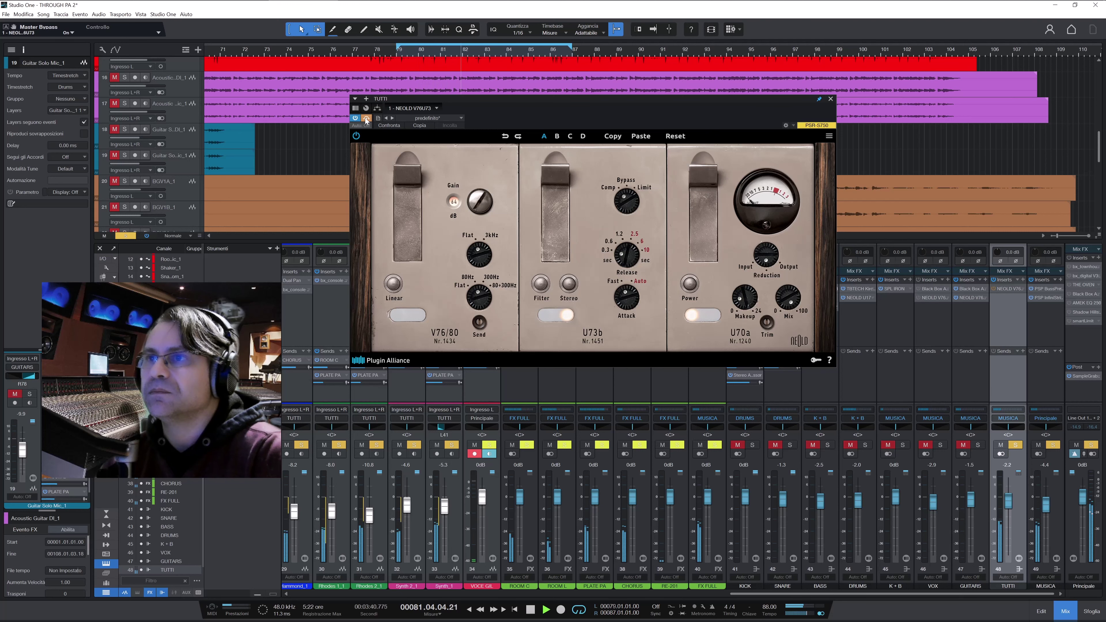
click(830, 99)
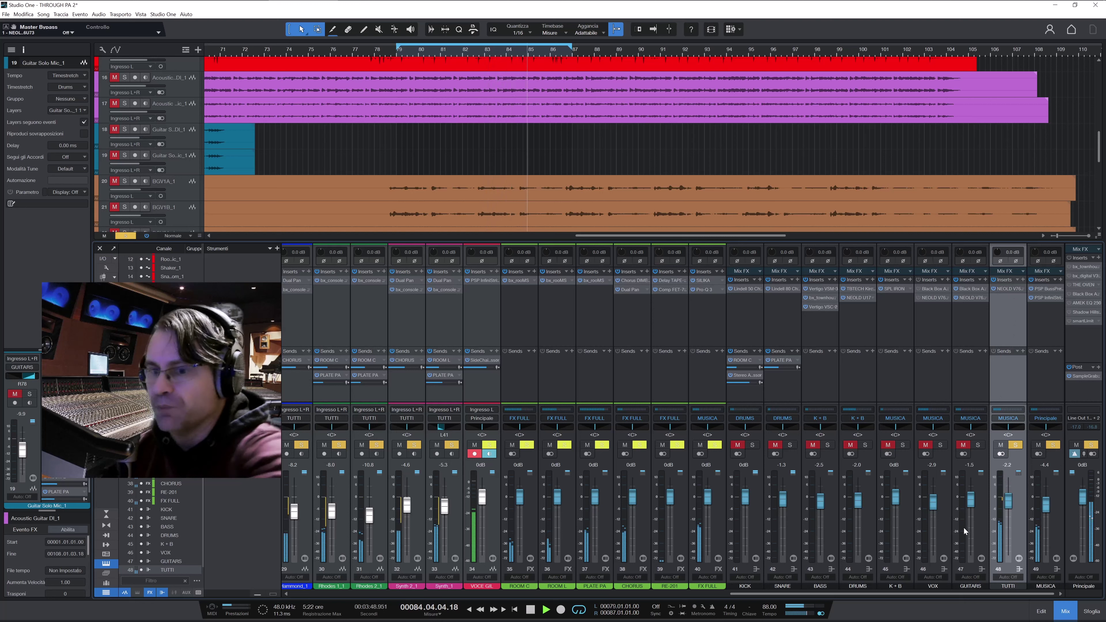
Clear the solos across the buses and solo only the VOX bus.
shift+click(756, 526)
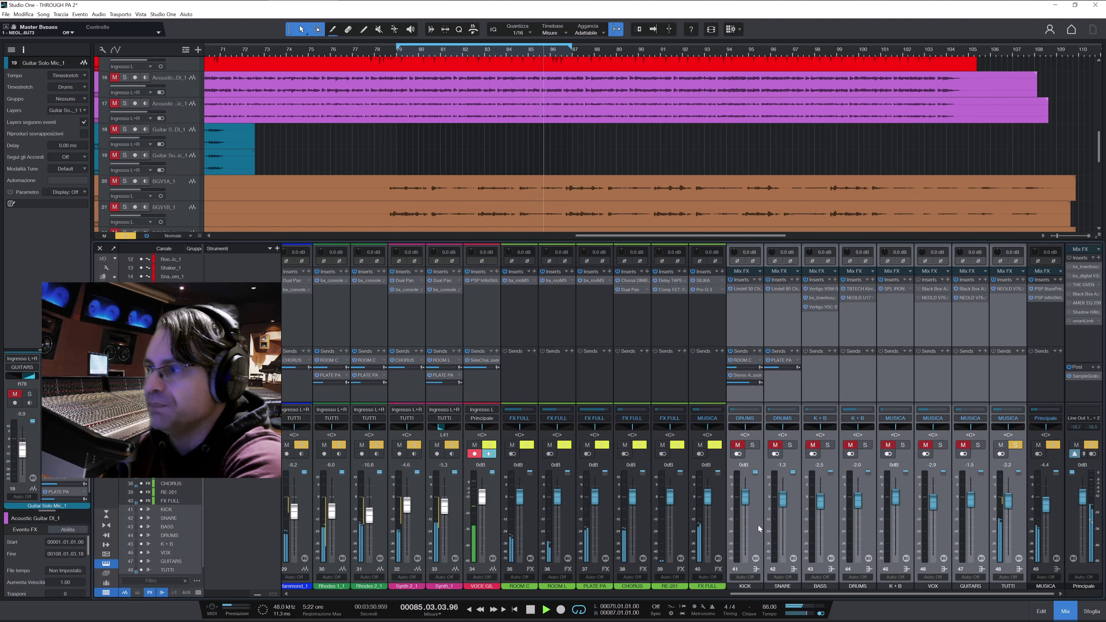
click(1015, 445)
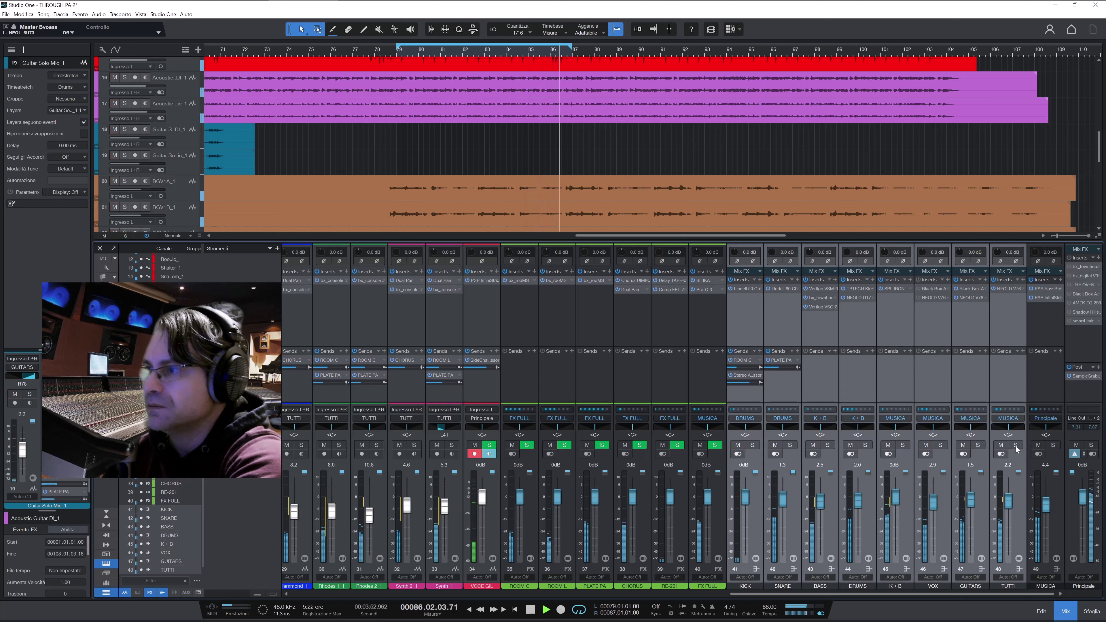
click(1015, 446)
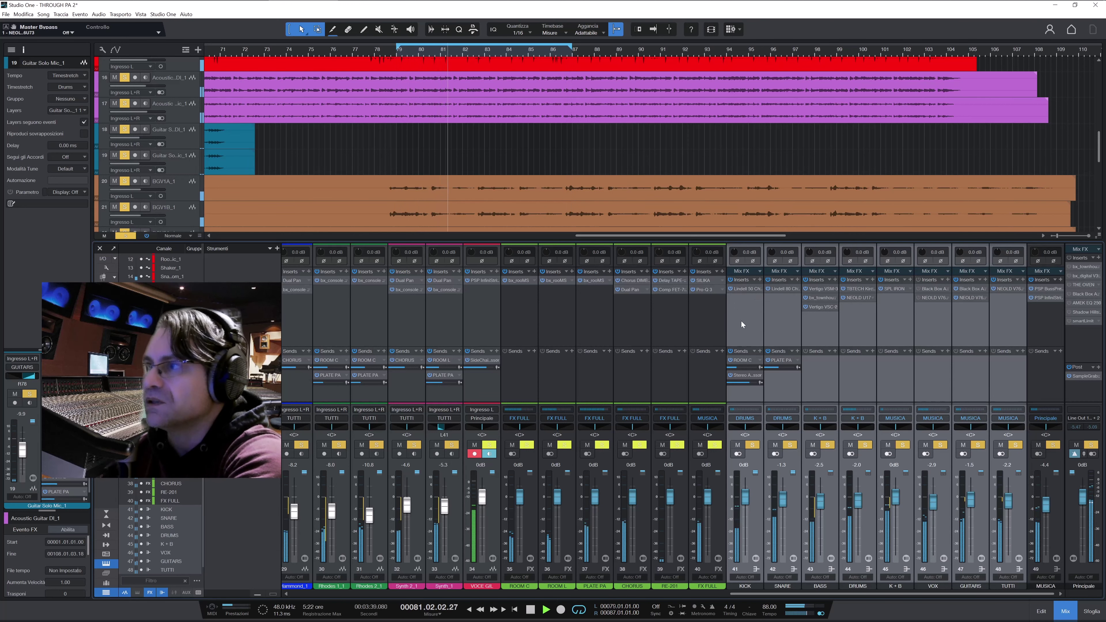
click(941, 468)
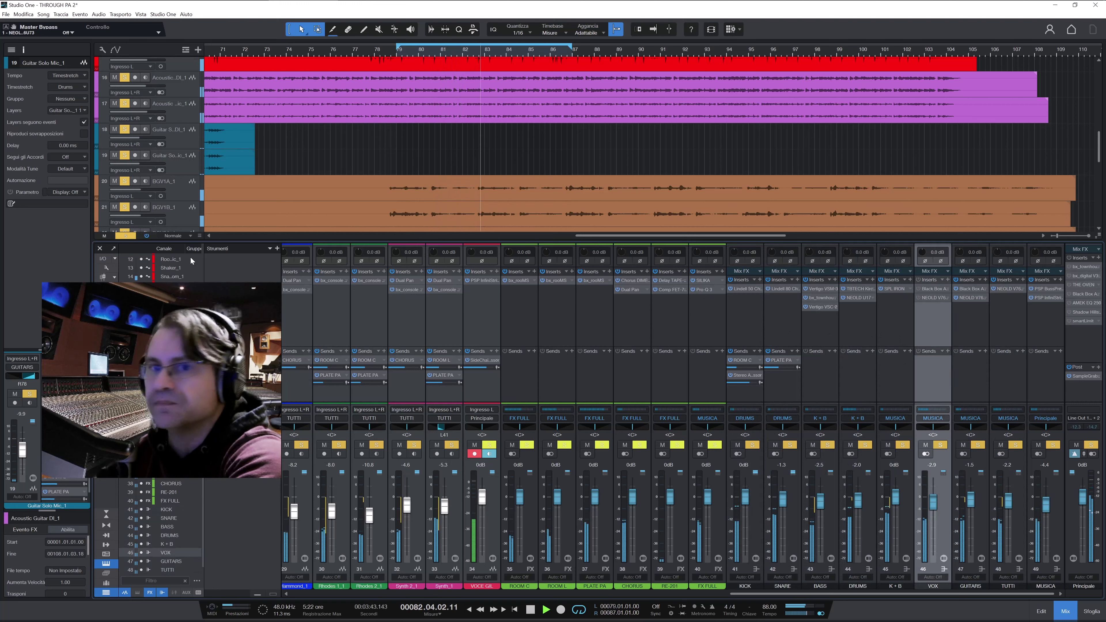
click(126, 235)
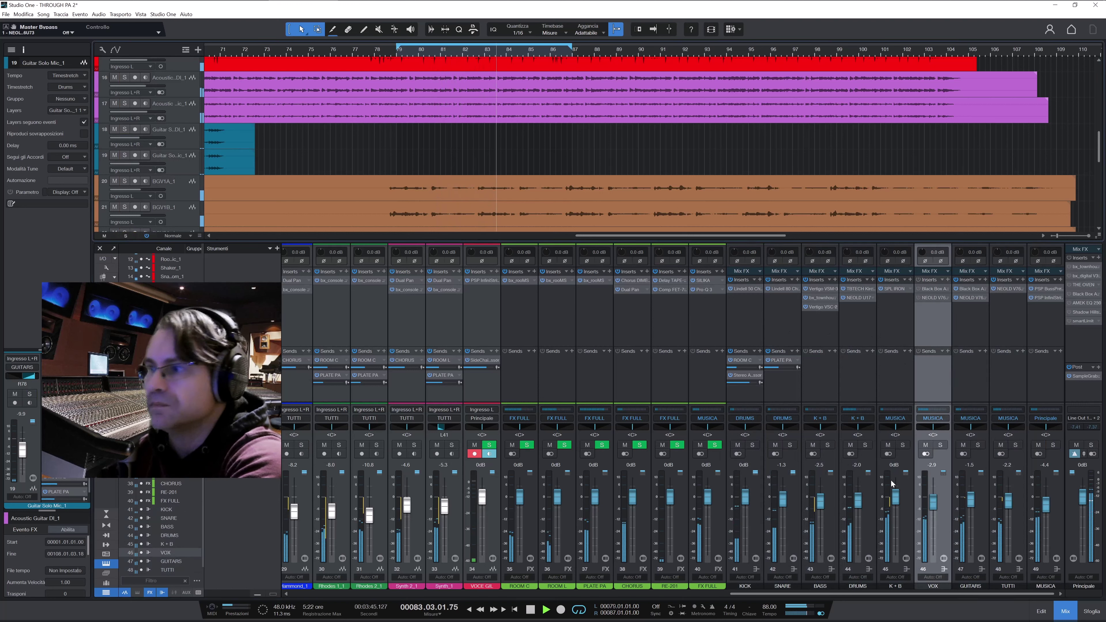
click(940, 444)
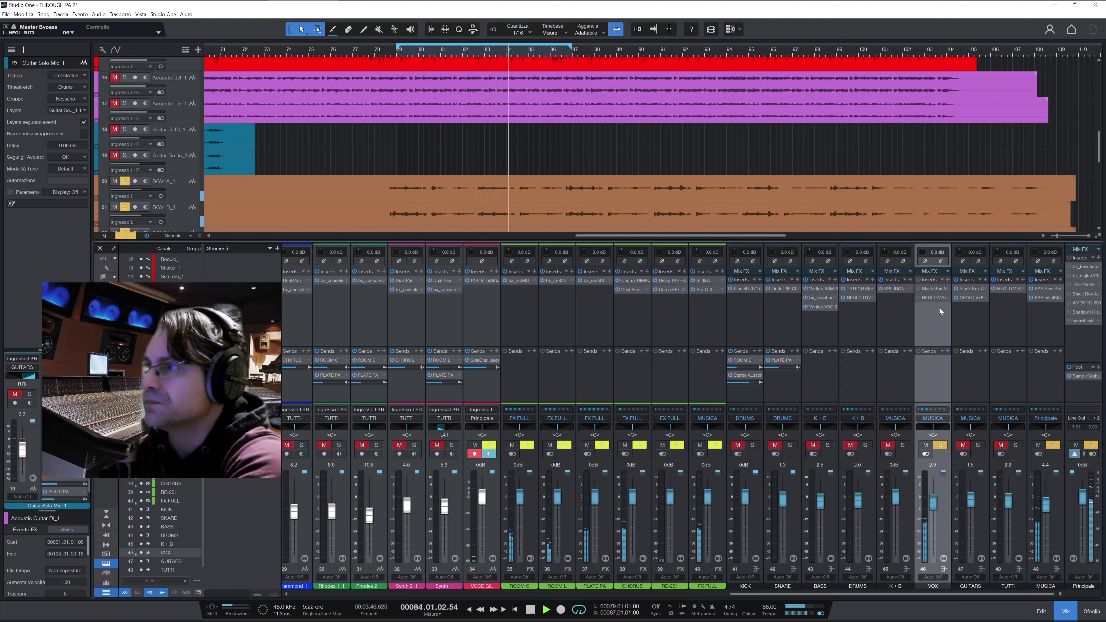
Activate the Black Box HG-2MS on the VOX bus, switching it off and on to hear its effect.
click(935, 289)
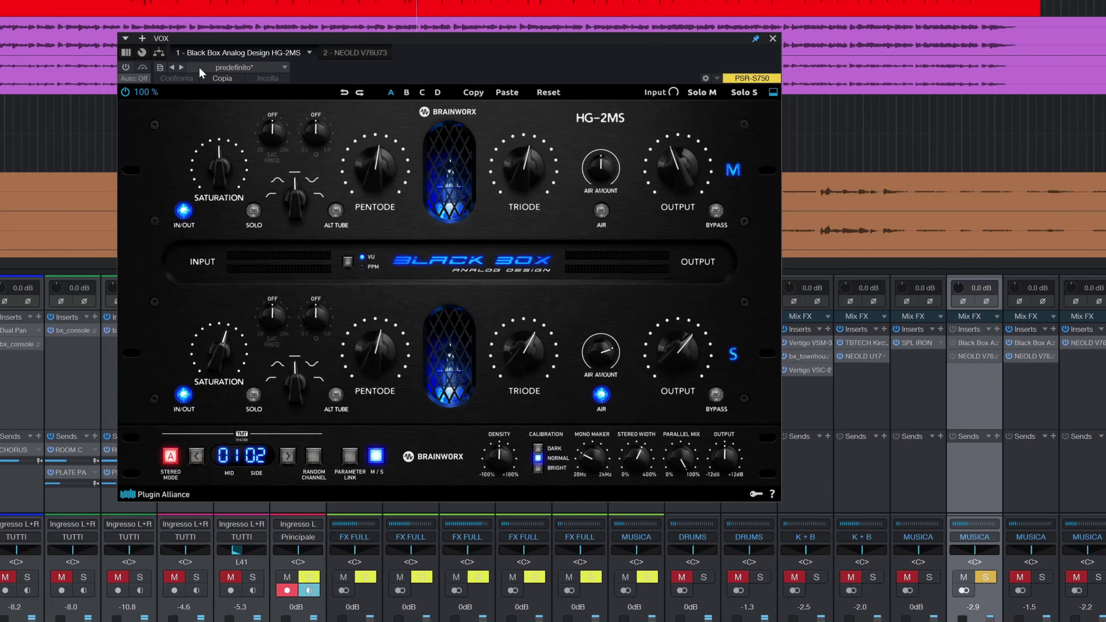
click(125, 66)
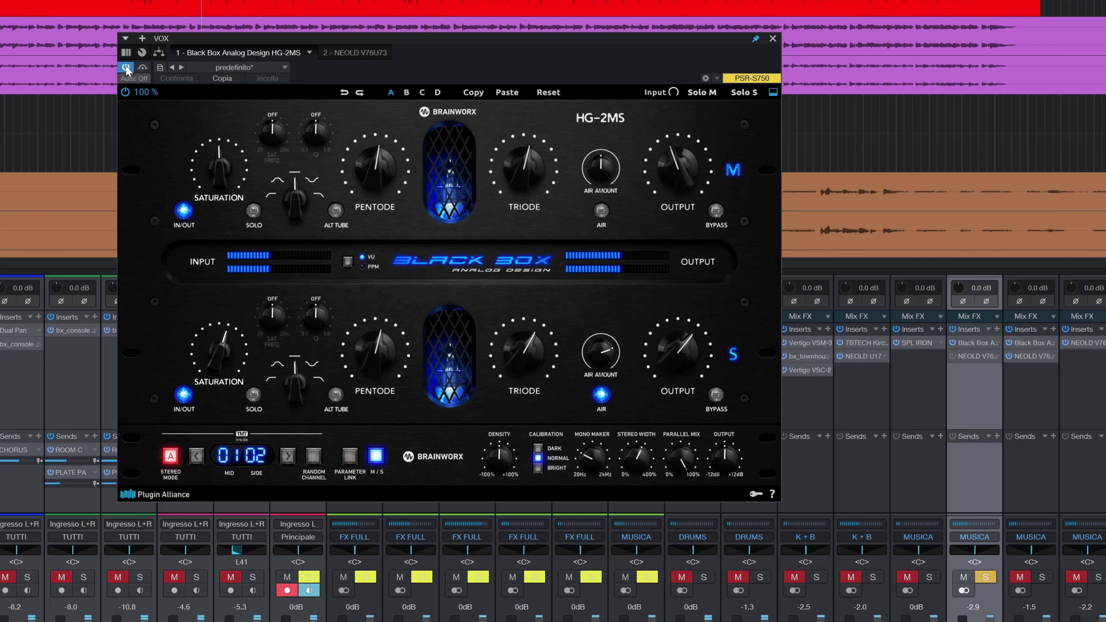
click(125, 66)
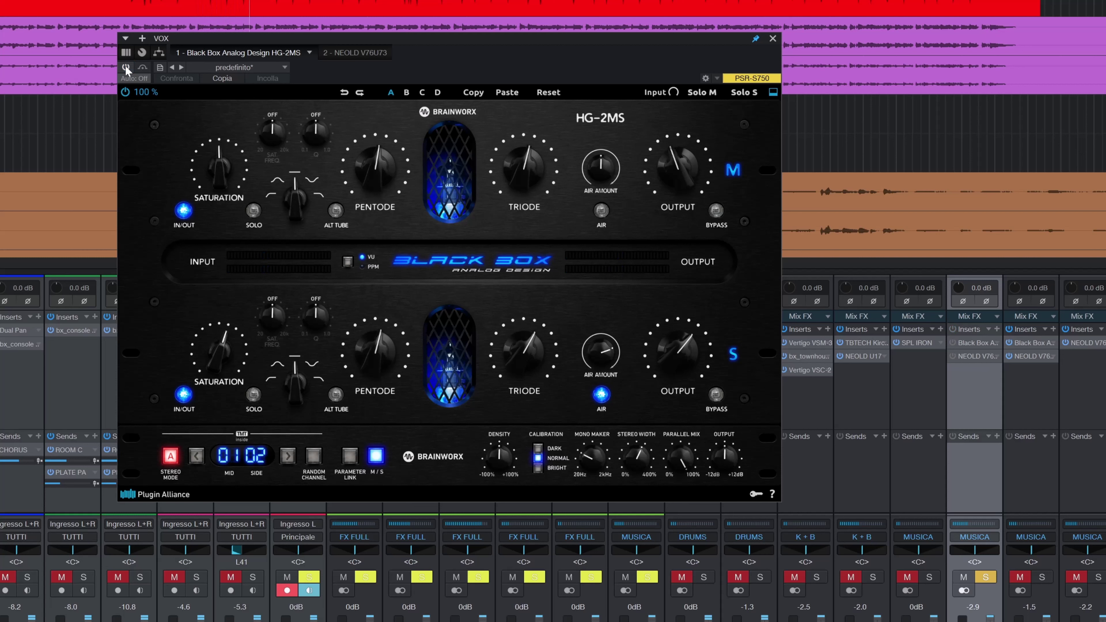
click(125, 66)
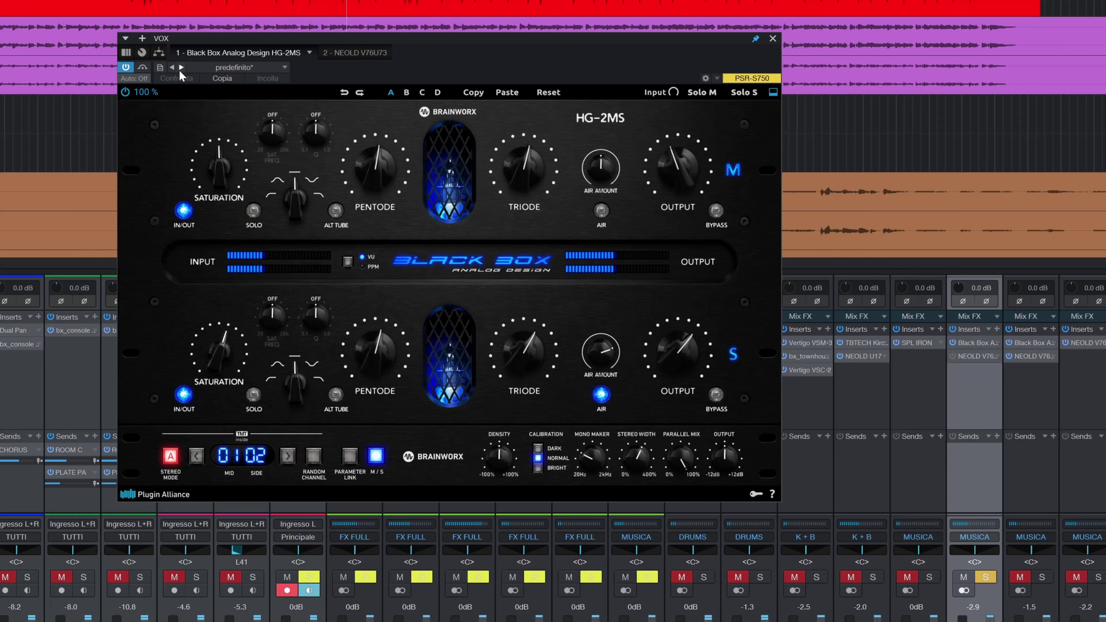
Compare the soloed vocals with the HG-2MS bypassed and engaged, leaving it engaged.
click(141, 67)
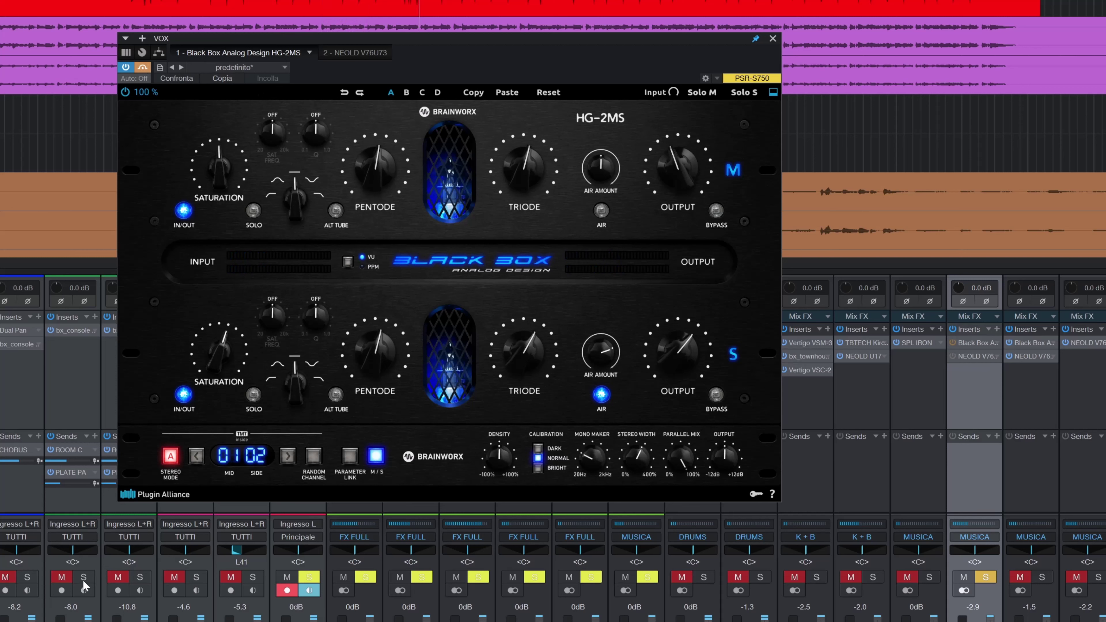
click(142, 67)
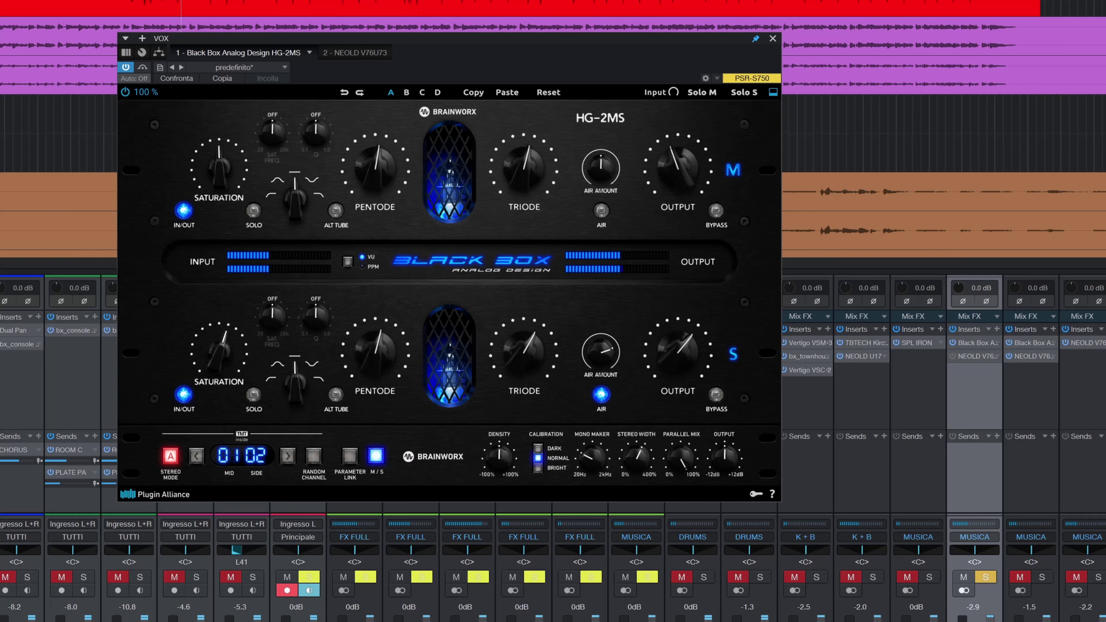
click(143, 68)
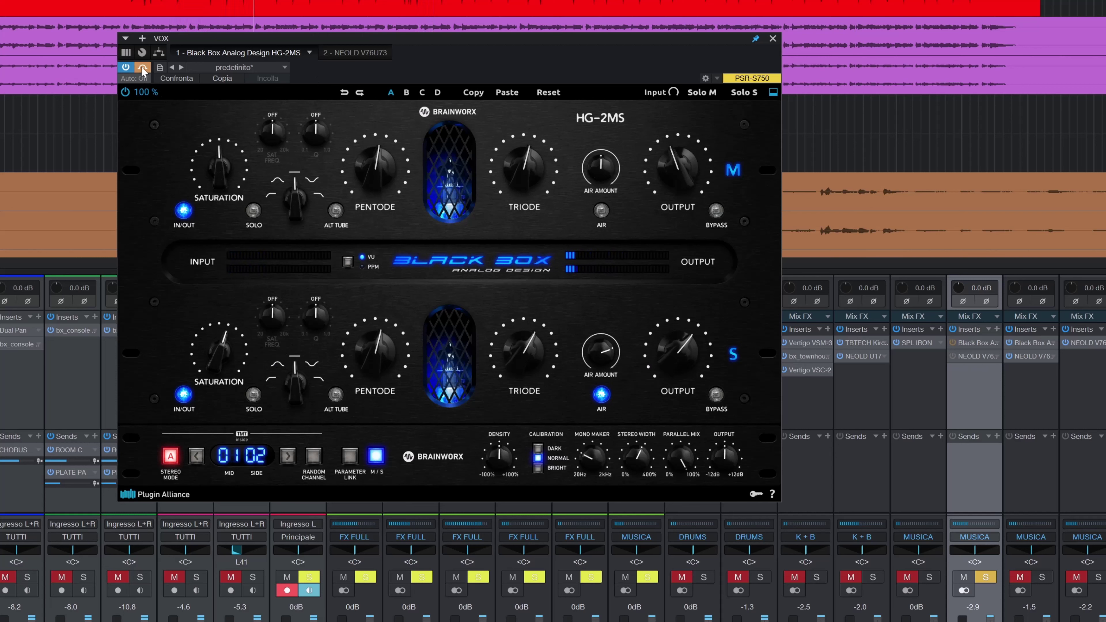
click(142, 68)
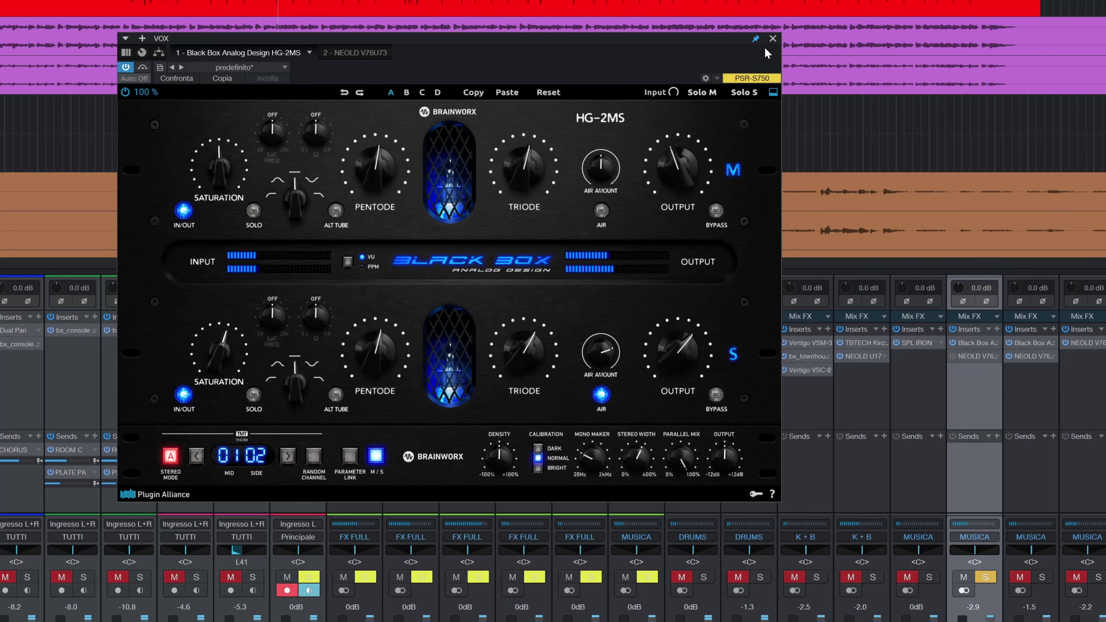
click(772, 39)
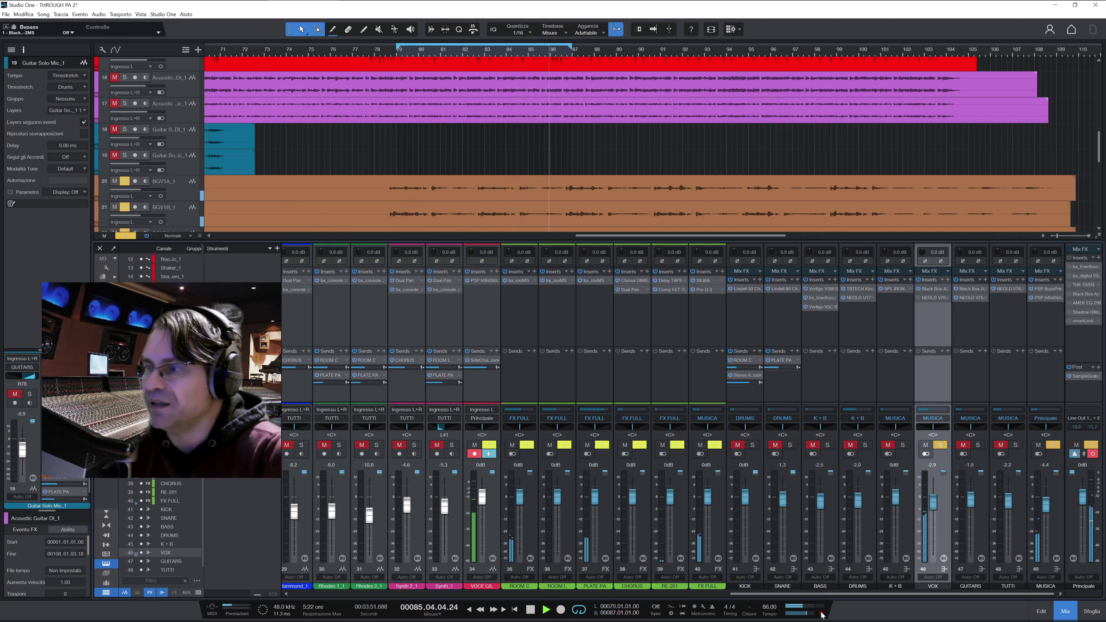
Activate the NEOLD V76U73 on the VOX bus and compare it and the whole insert chain bypassed and engaged.
click(935, 297)
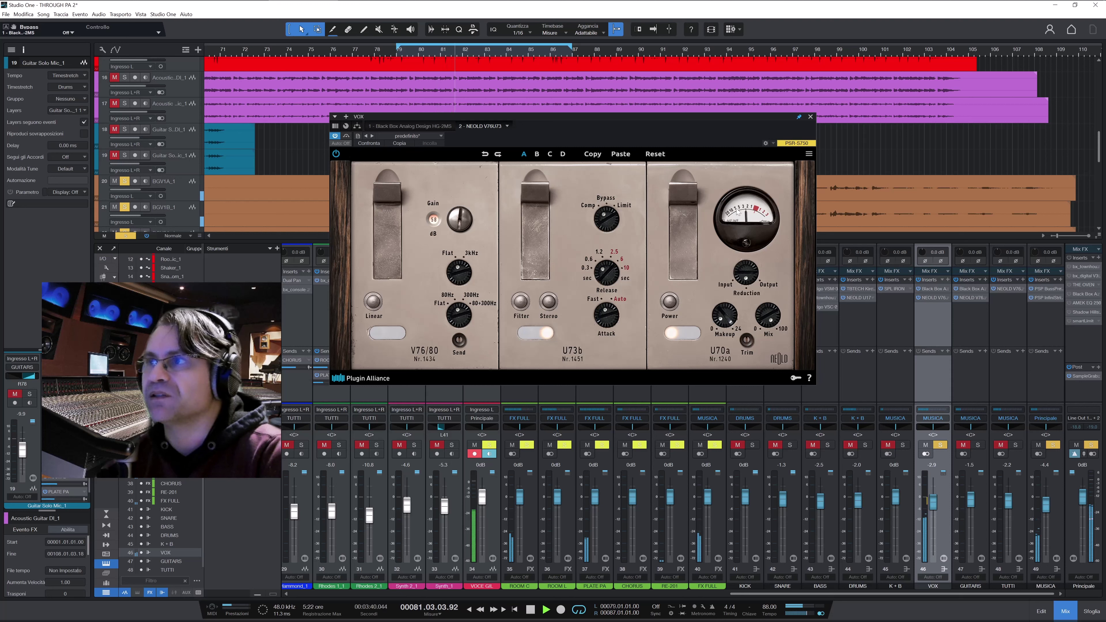
click(345, 135)
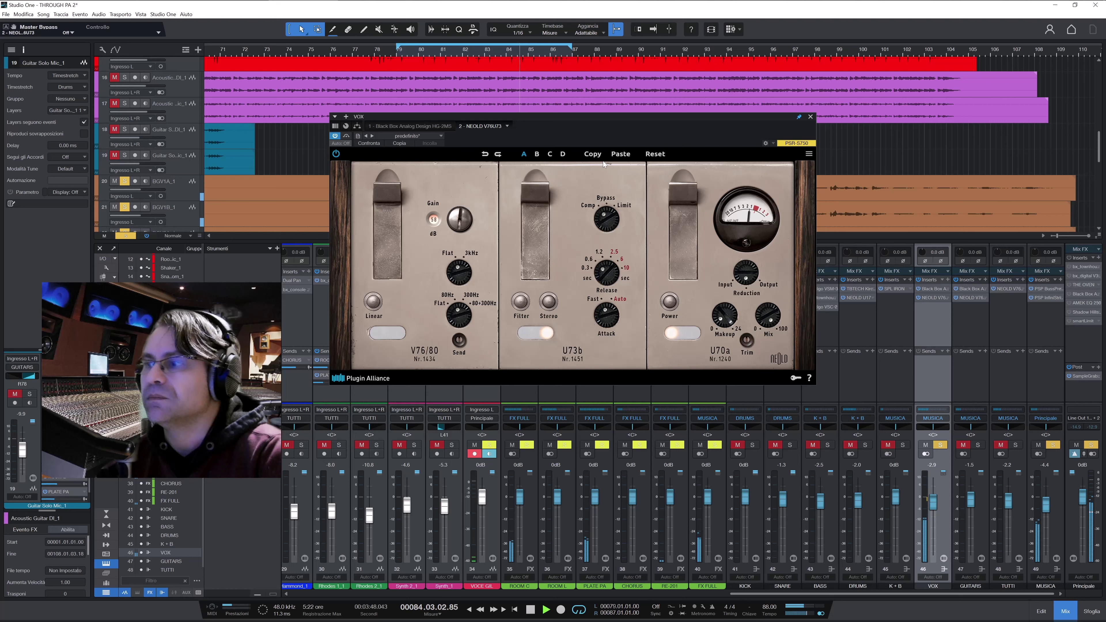
click(810, 117)
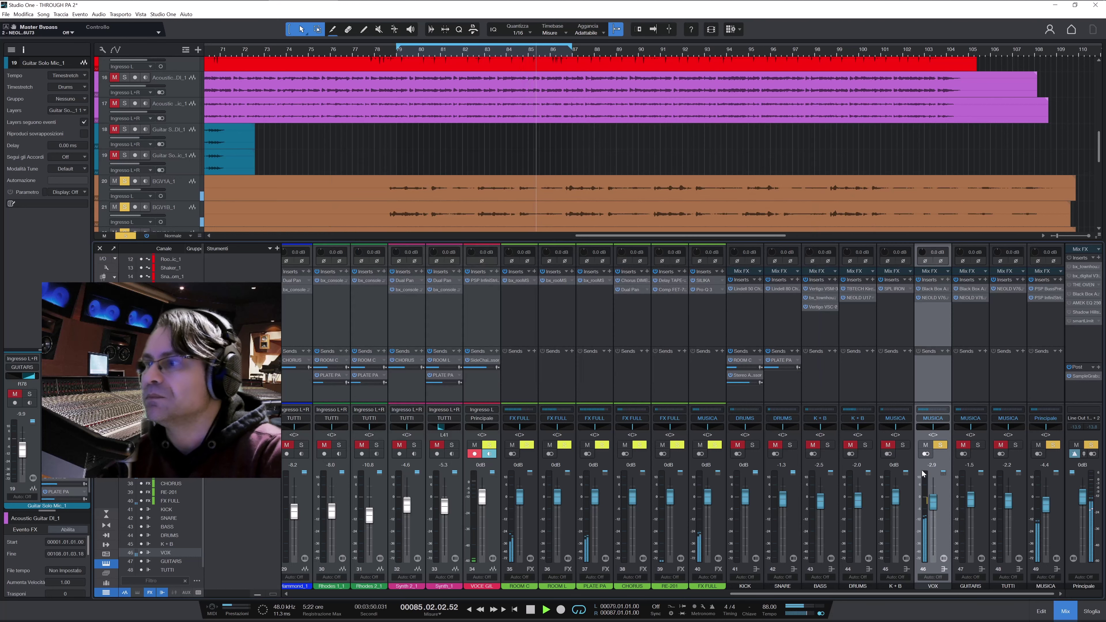
click(917, 280)
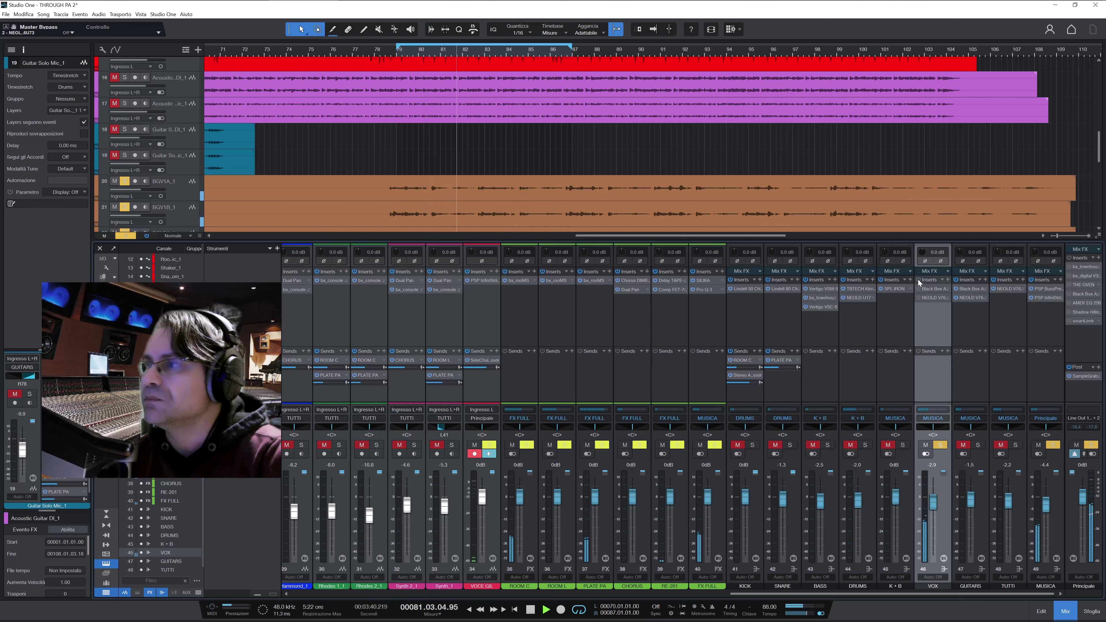
Take the VOX bus out of solo and raise its fader to -2.5 dB in the full mix.
click(940, 444)
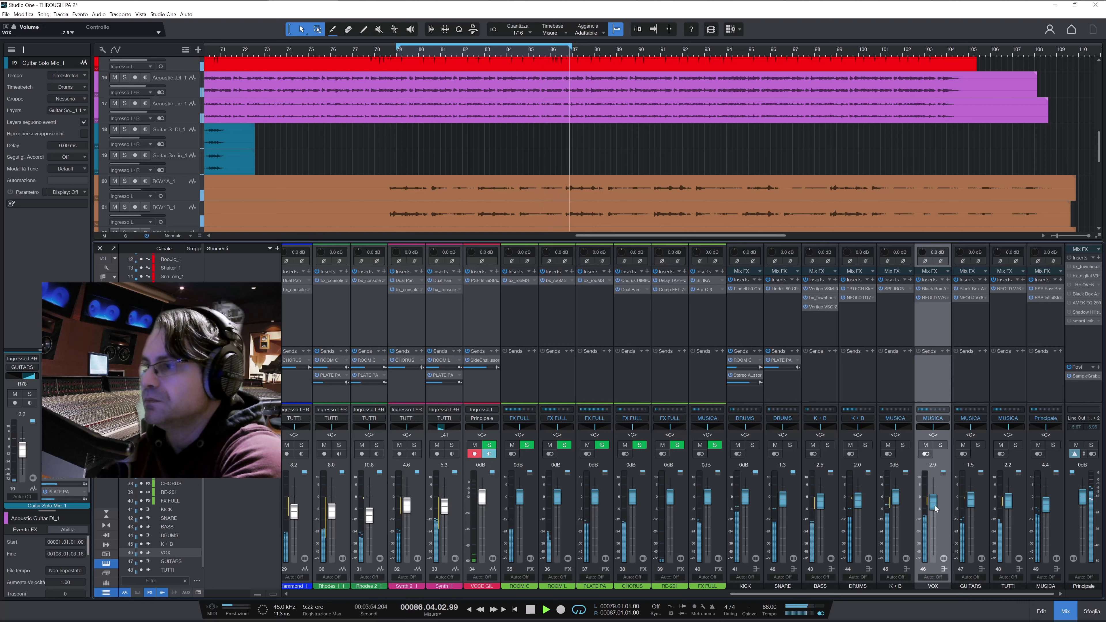
scroll(935, 509, up, 2)
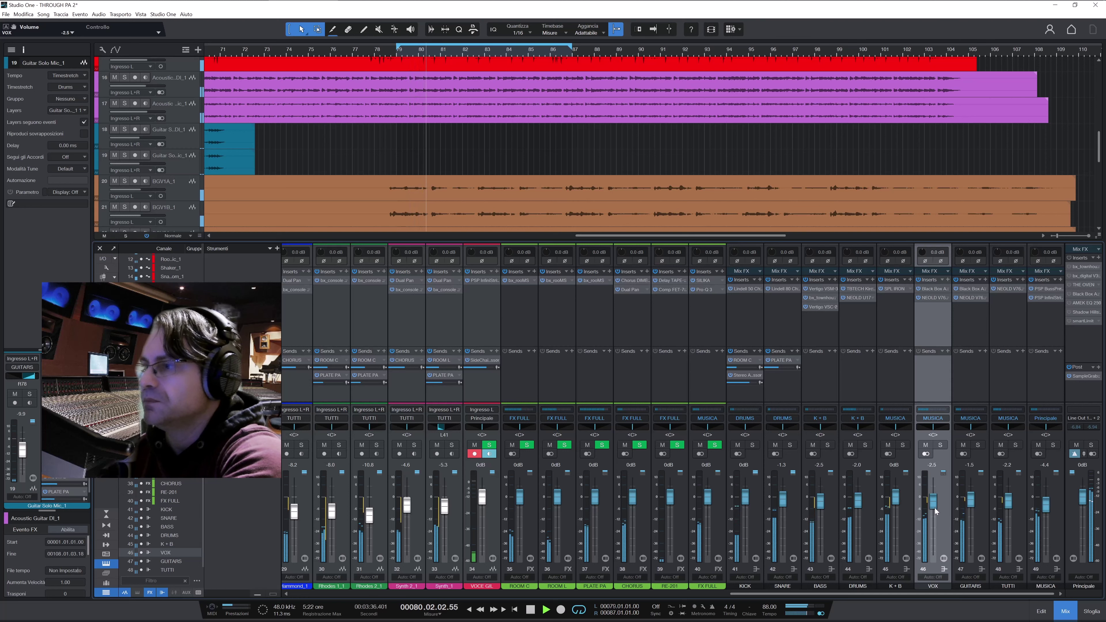
Raise the output fader of the bx_console SSL 9000 J on the LEAD VOX channel to +4.3 dB and close the plug-in.
drag(745, 596, 617, 597)
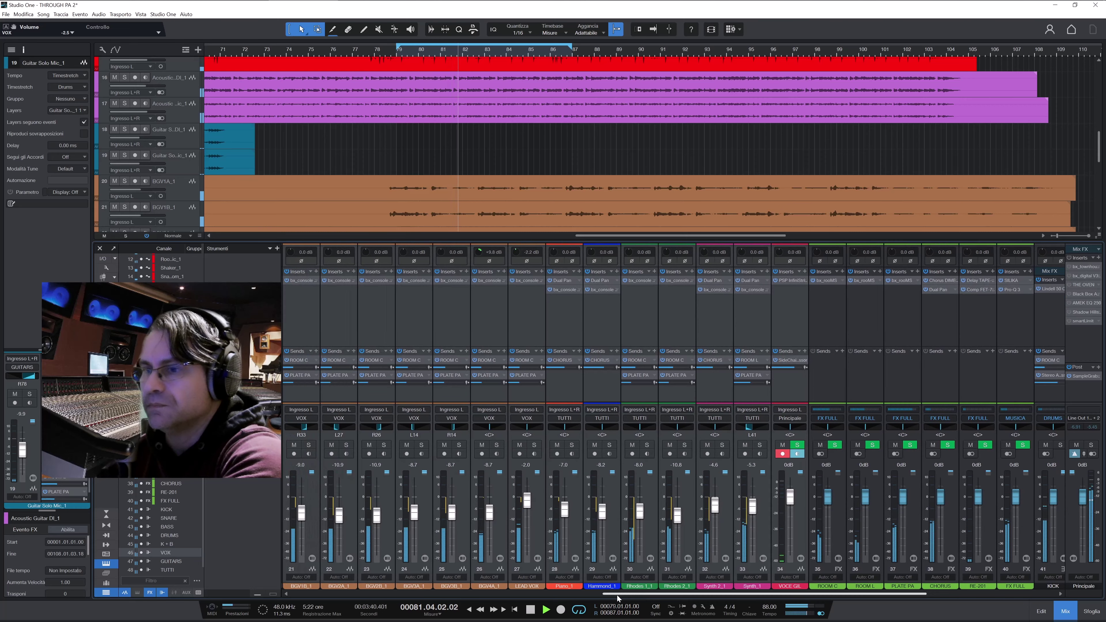
click(529, 281)
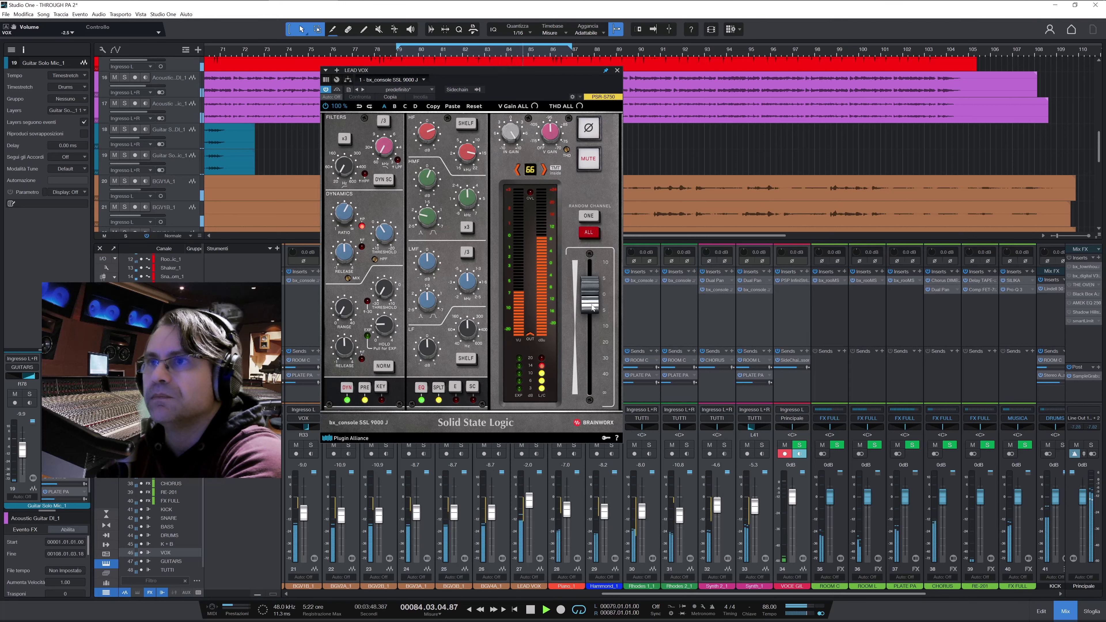
drag(592, 306, 590, 286)
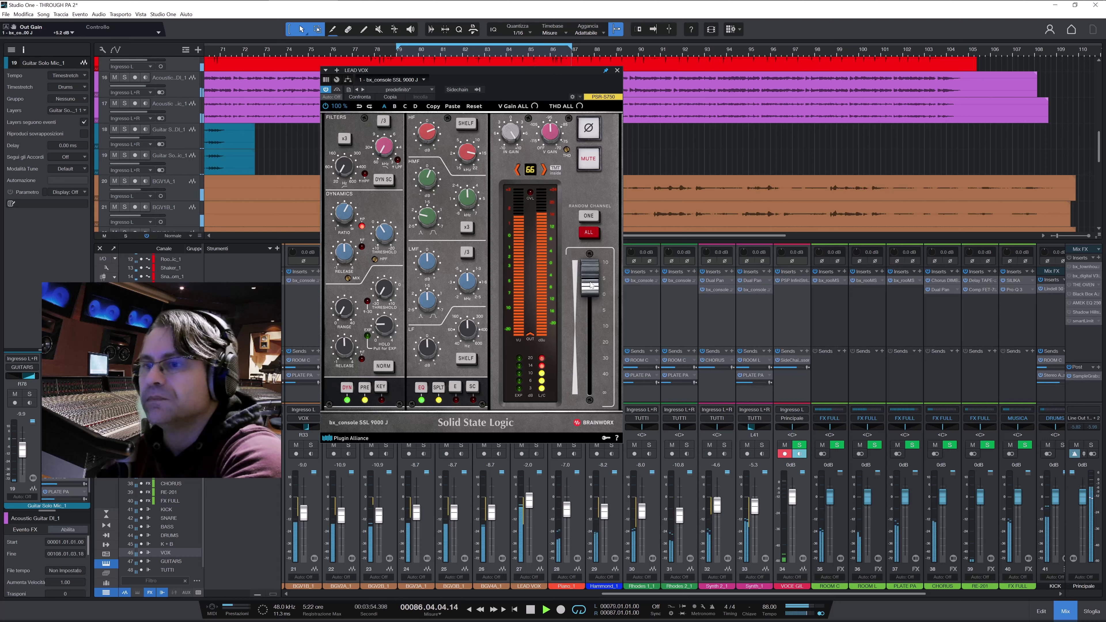
drag(591, 285, 591, 289)
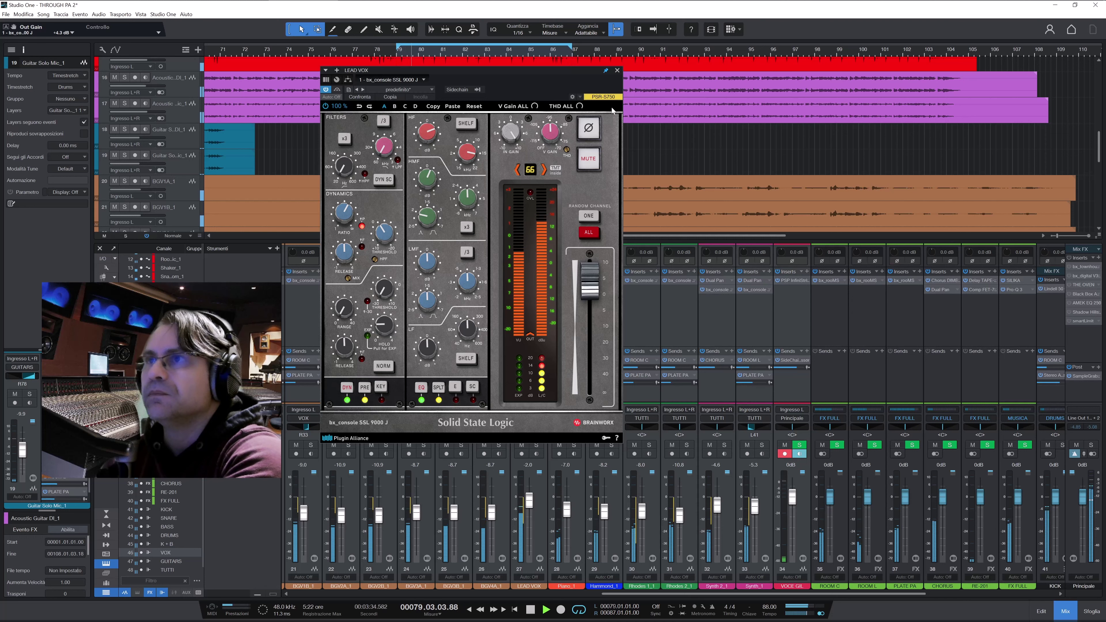
click(617, 70)
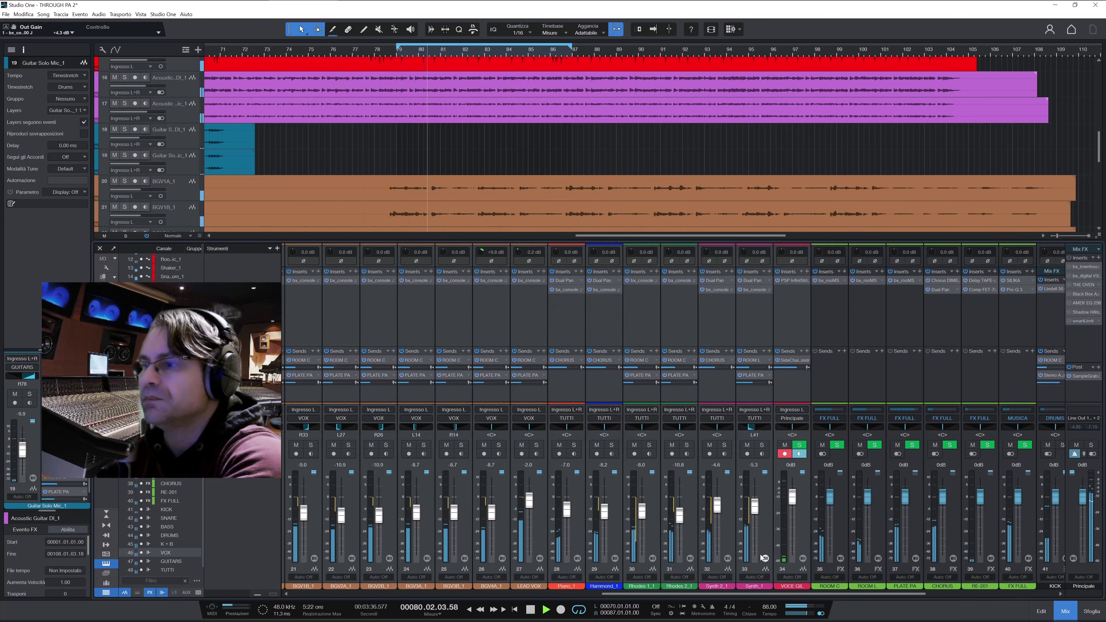
Select all buses from KICK through TUTTI and toggle their insert chains together to compare the mix with and without processing.
drag(769, 594, 898, 595)
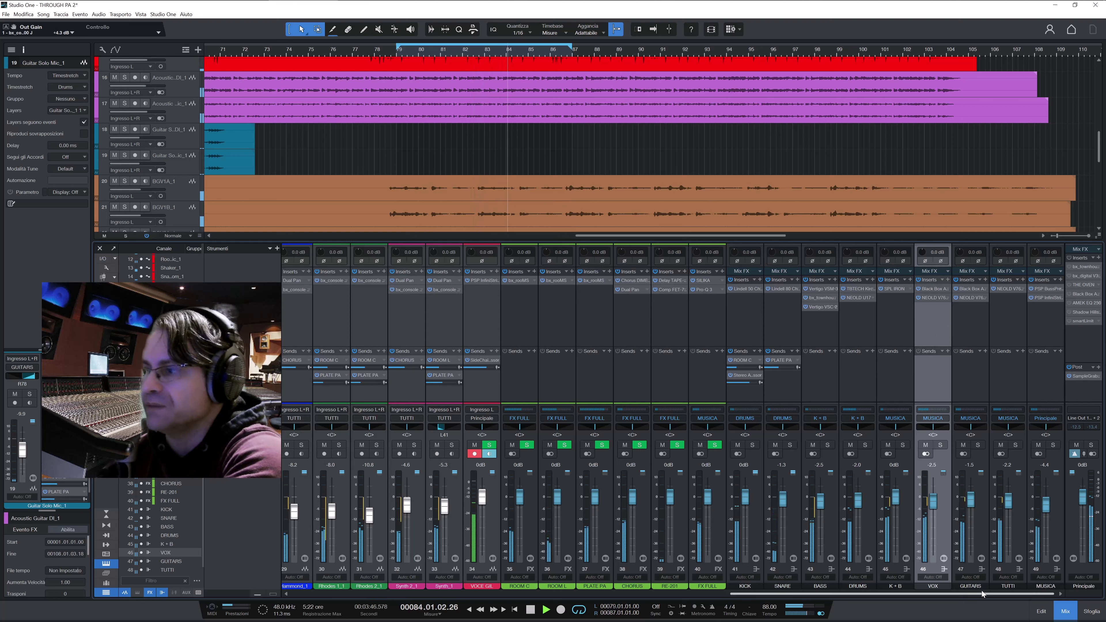
click(1019, 520)
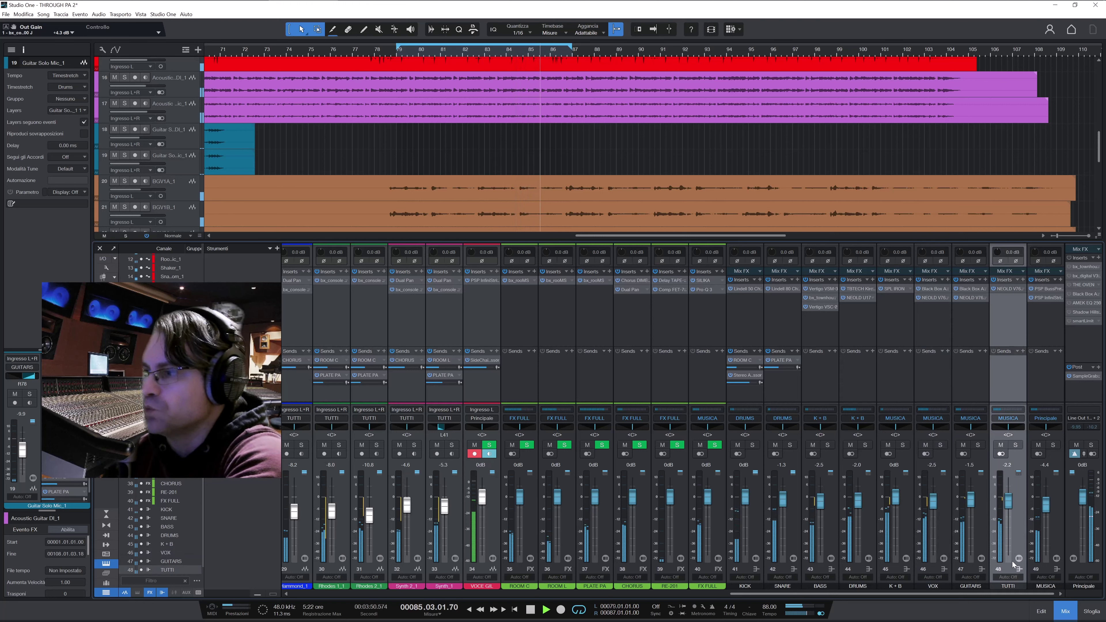
shift+click(751, 520)
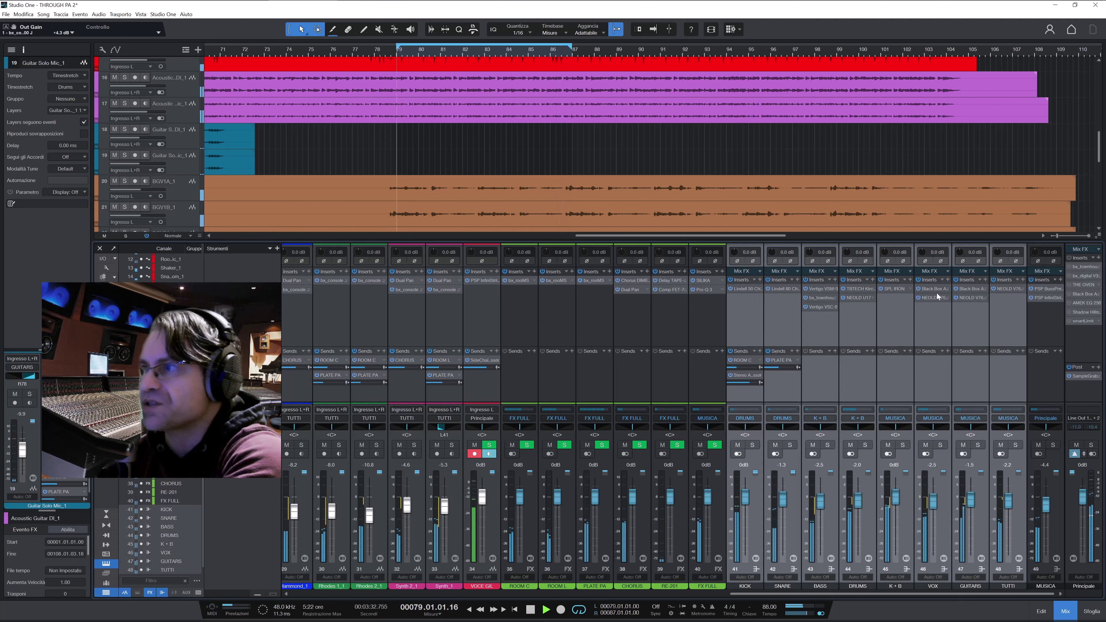
click(731, 280)
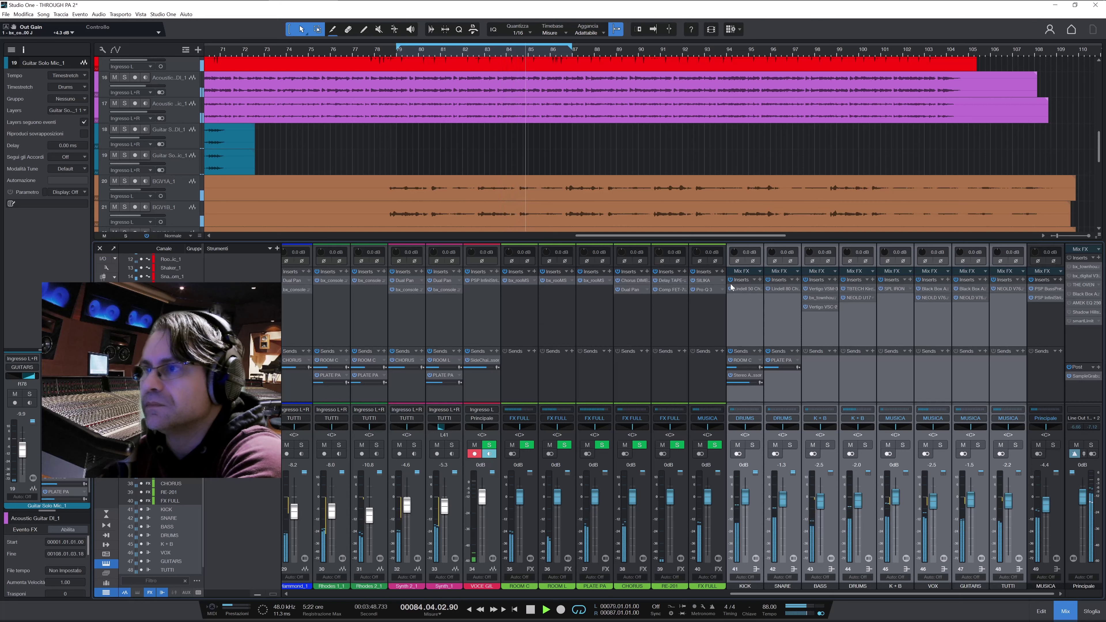
click(944, 522)
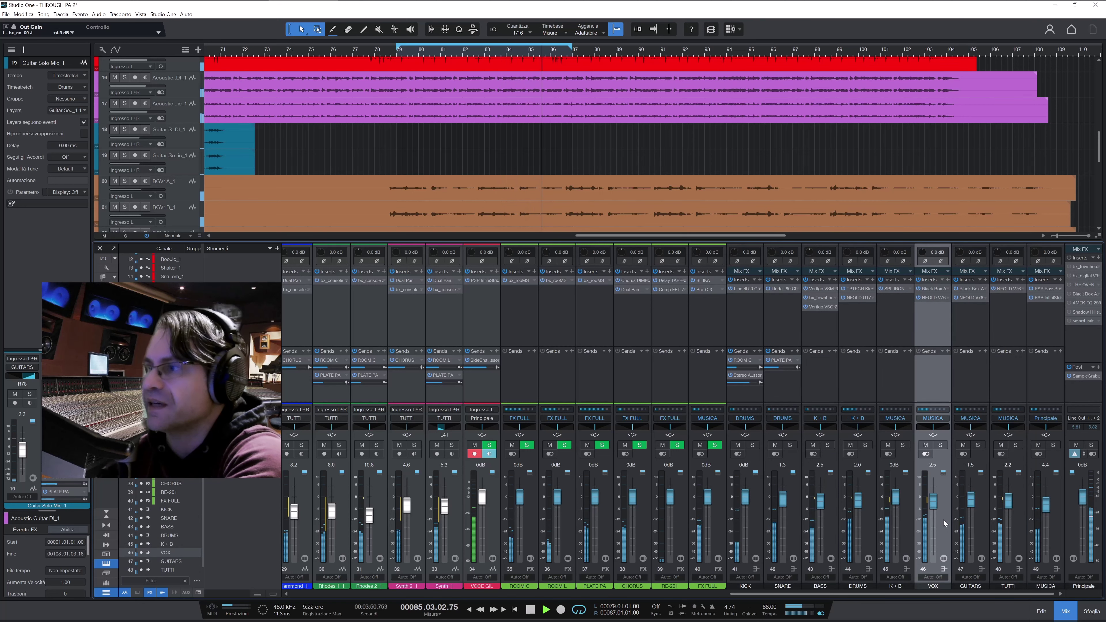
Save the song with the main output channel selected, and open its bx_townhouse Buss Compressor.
mouse_move(562, 3)
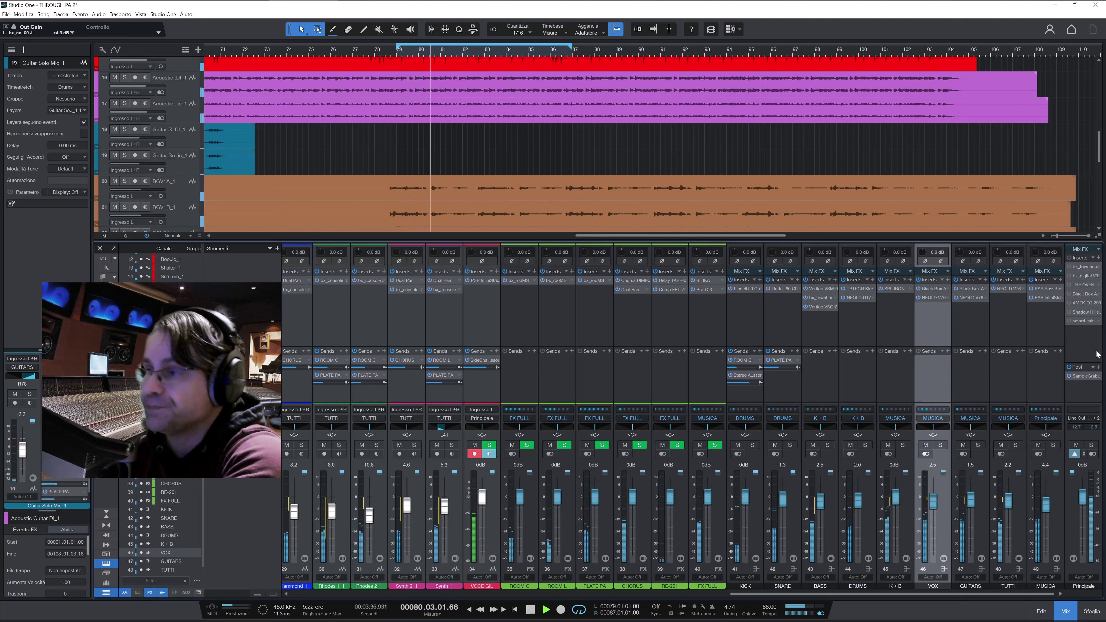
click(1072, 346)
key(ctrl+s)
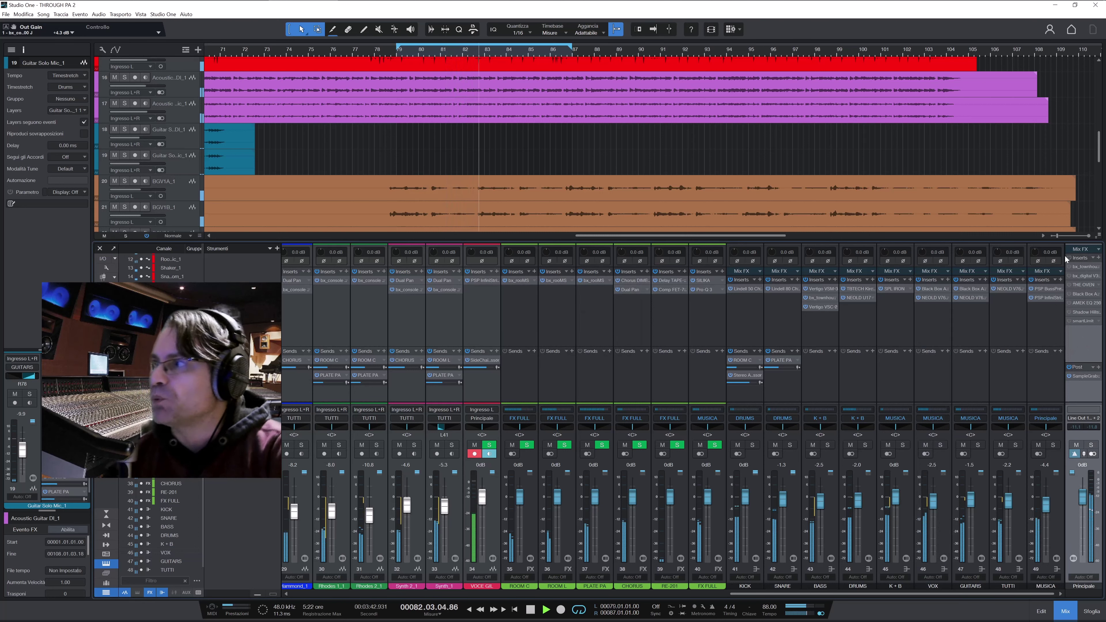
click(1080, 266)
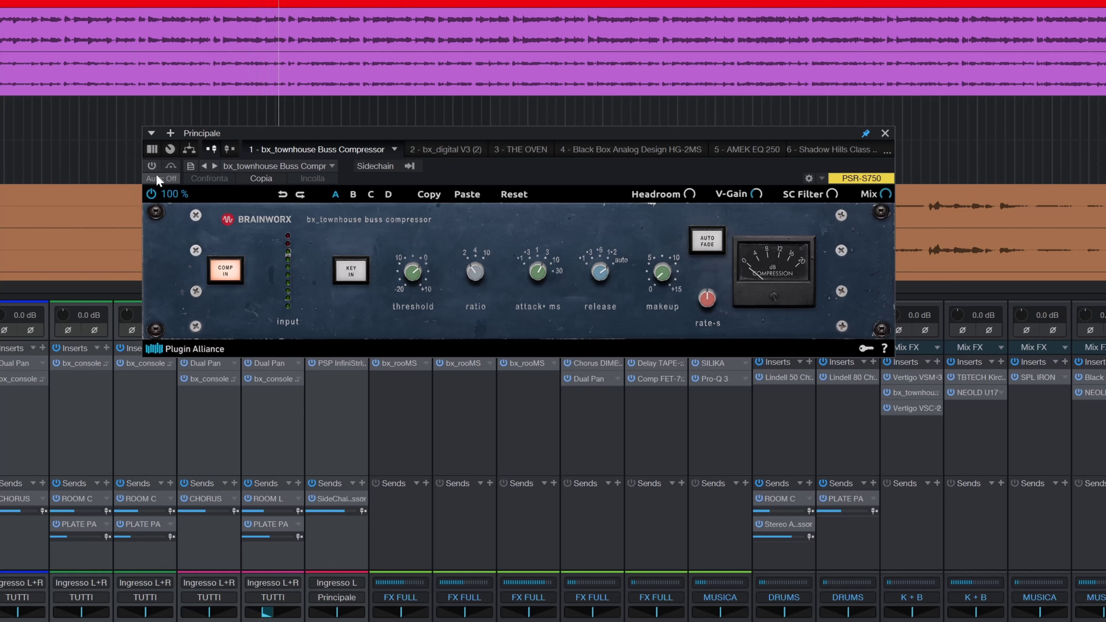
drag(274, 135, 269, 150)
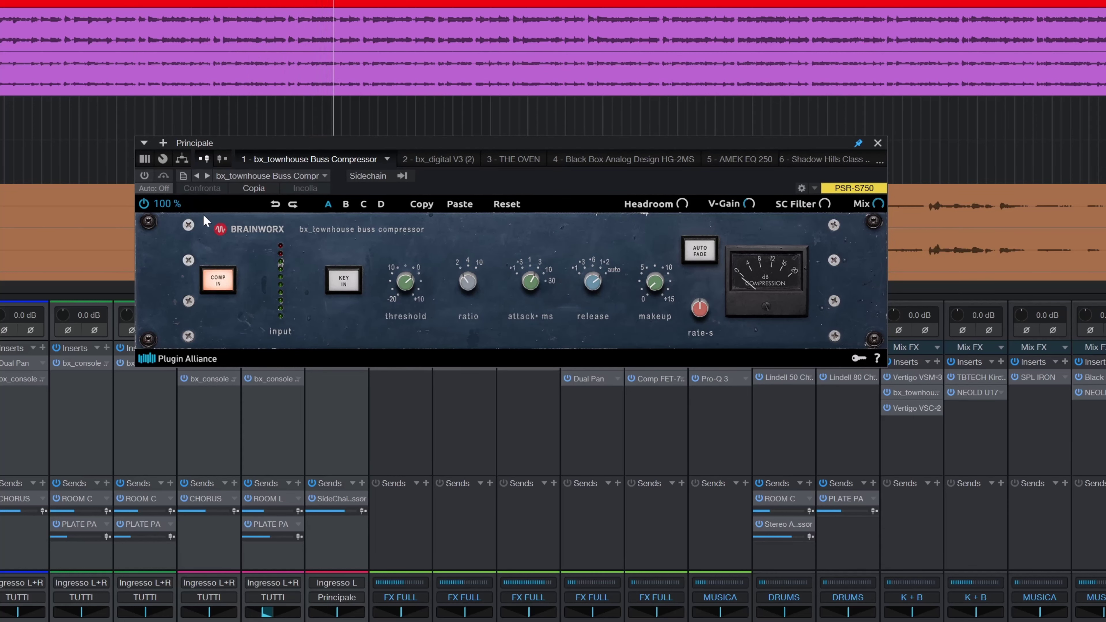
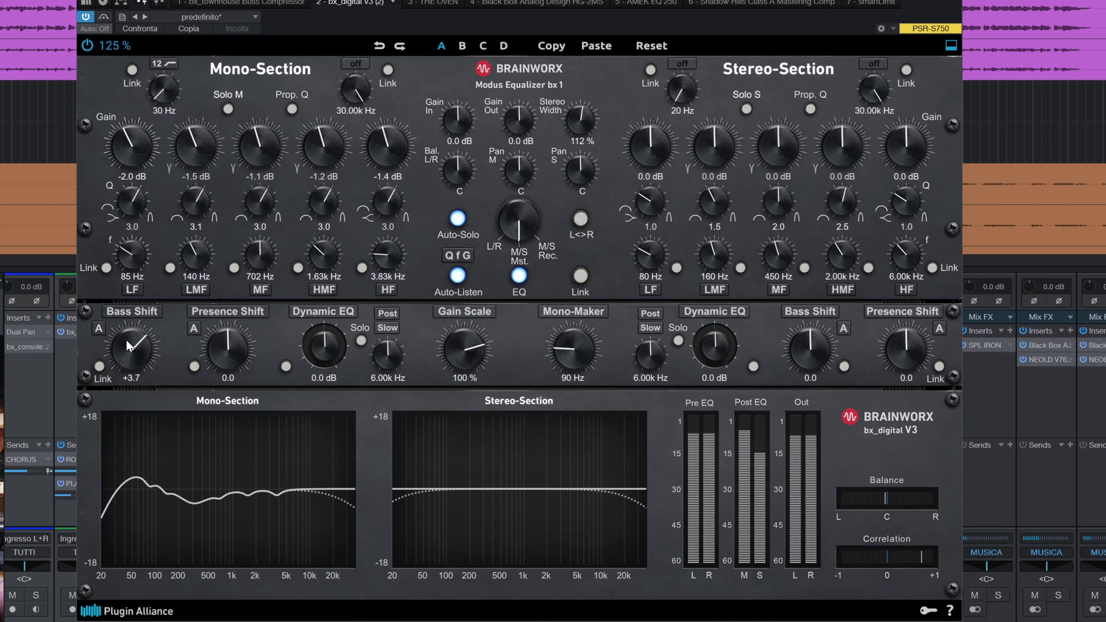
Set the mono Bass Shift of the main output's bx_digital V3 to +3.4 and compare the equalizer bypassed and engaged.
drag(129, 347, 126, 349)
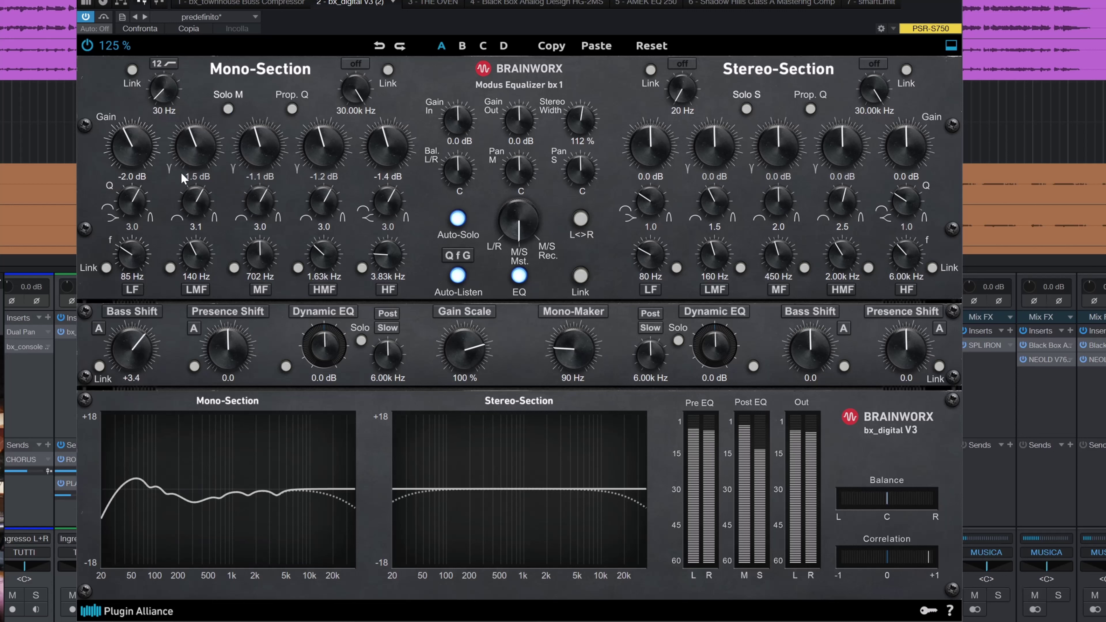
click(103, 18)
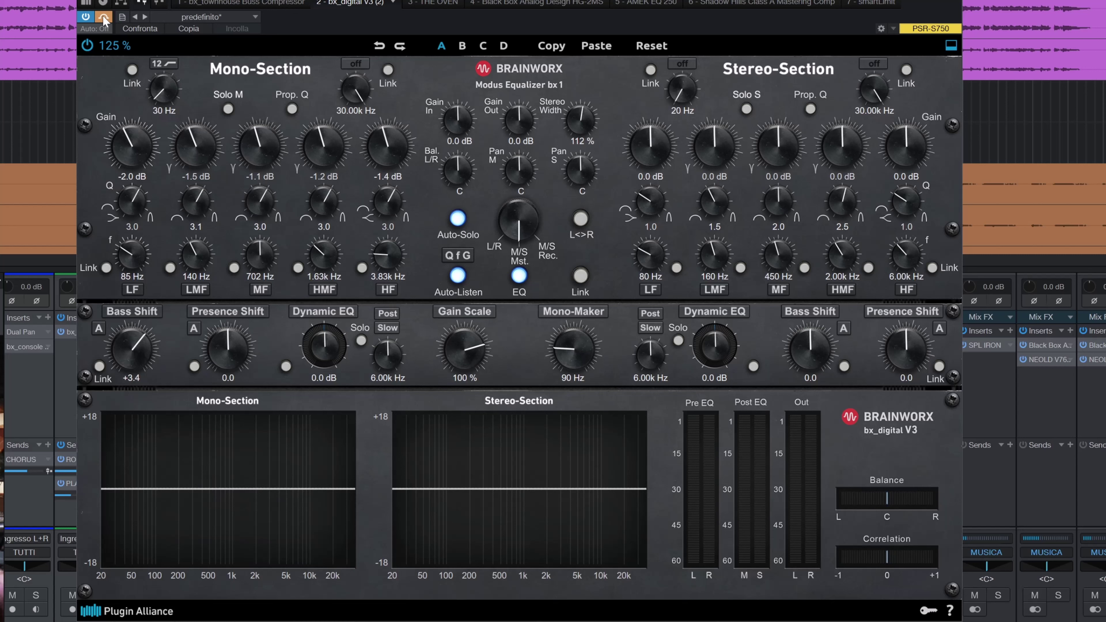
click(104, 19)
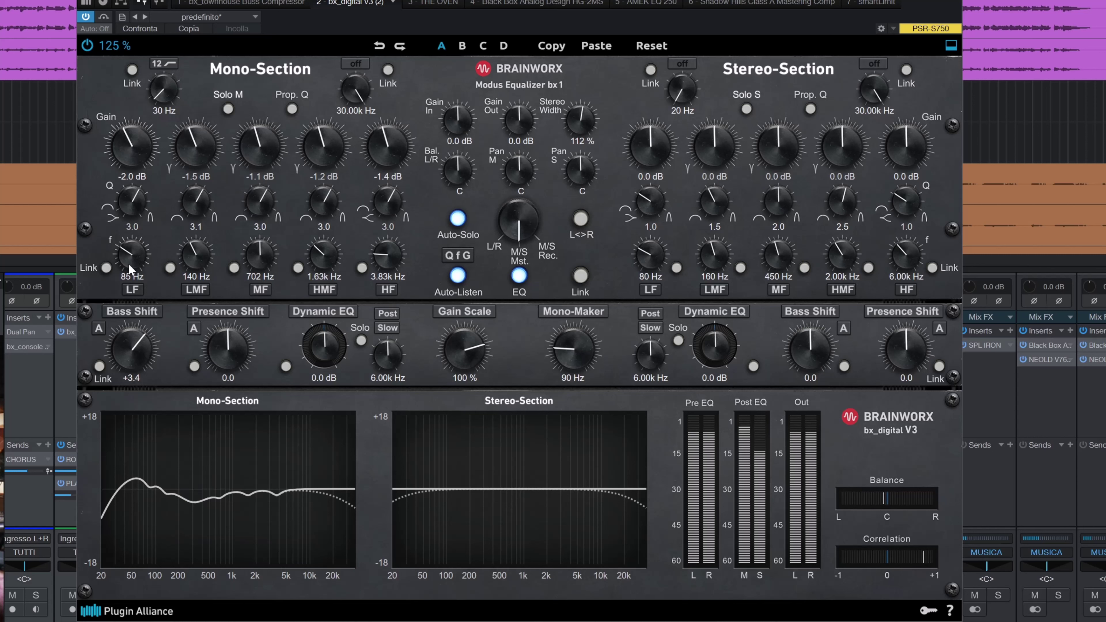
Switch the mono LF band of the bx_digital V3 off and on, and set its gain to -2.4 dB.
click(129, 292)
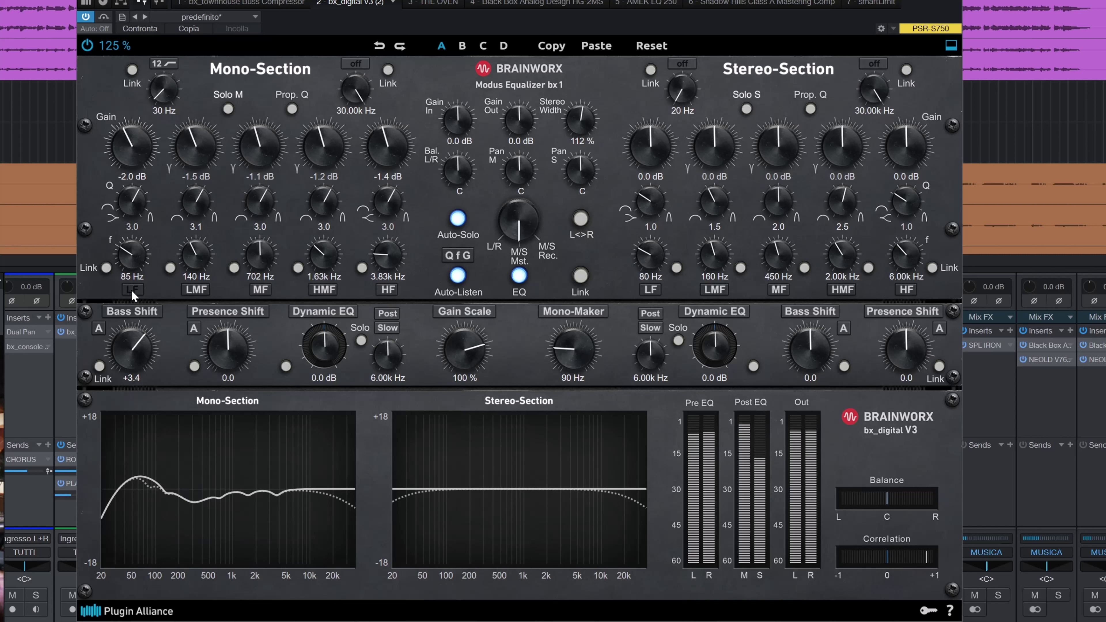
click(132, 291)
drag(132, 139, 133, 141)
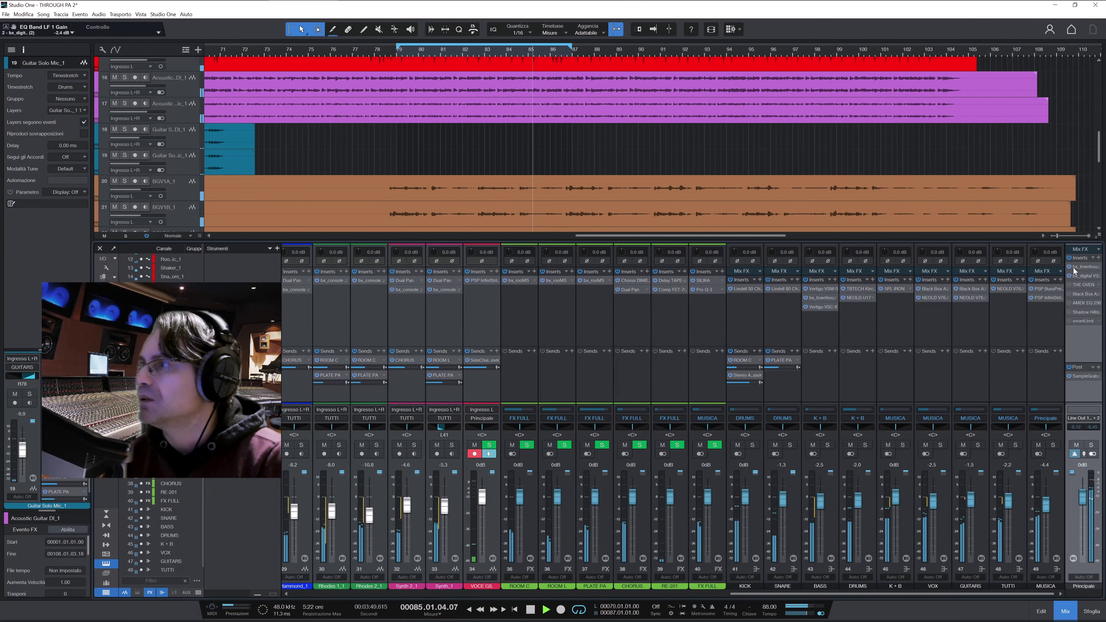
Open THE OVEN on the main output and activate it.
click(1084, 286)
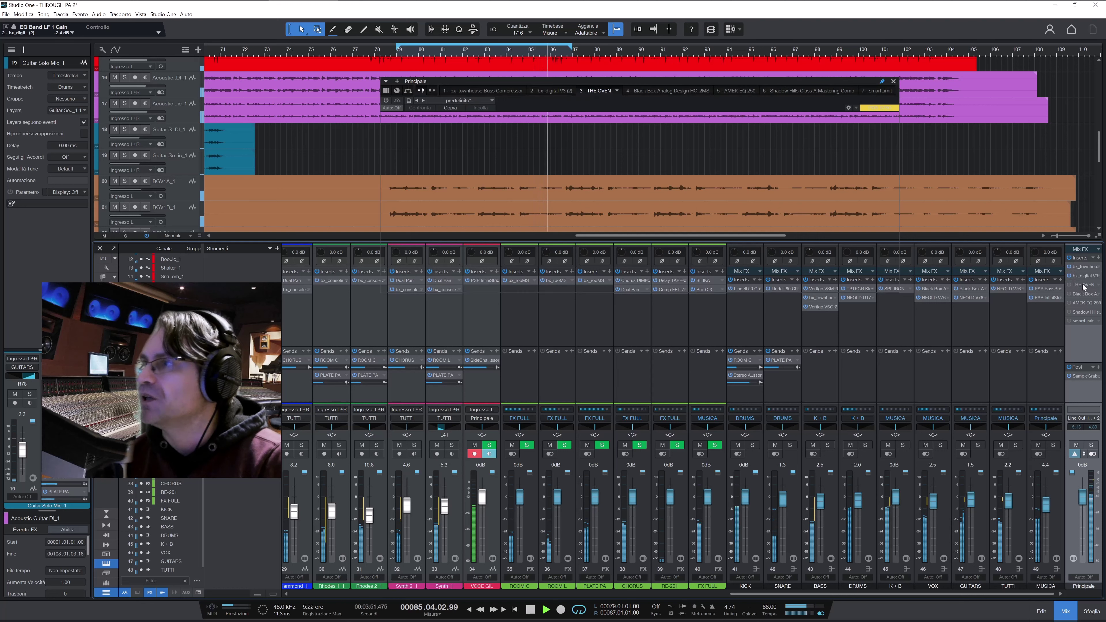
drag(652, 82, 631, 101)
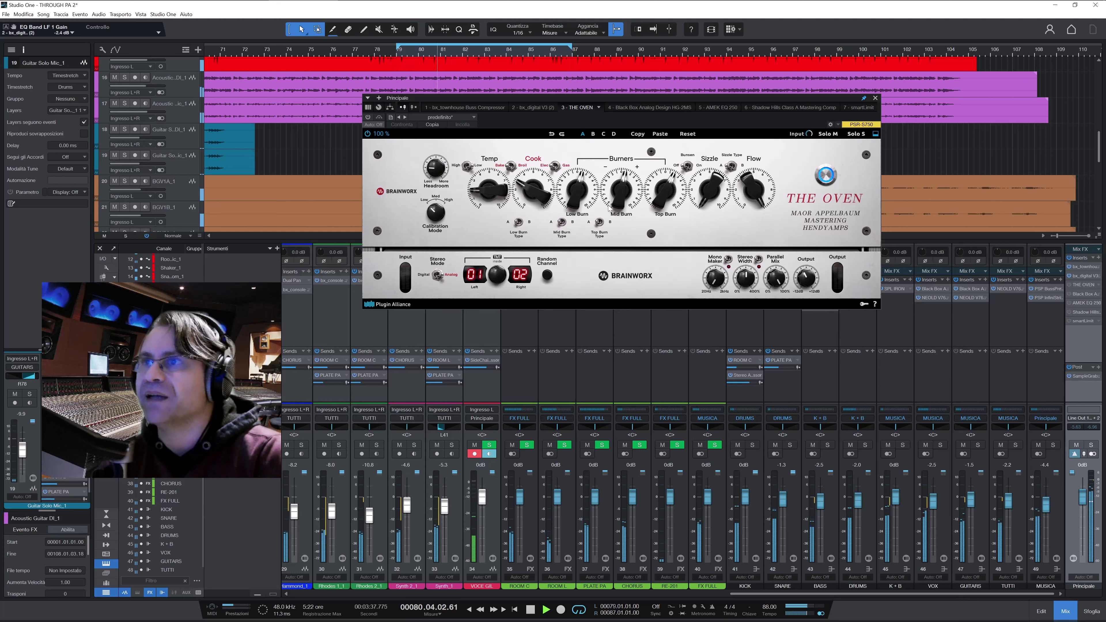
click(369, 116)
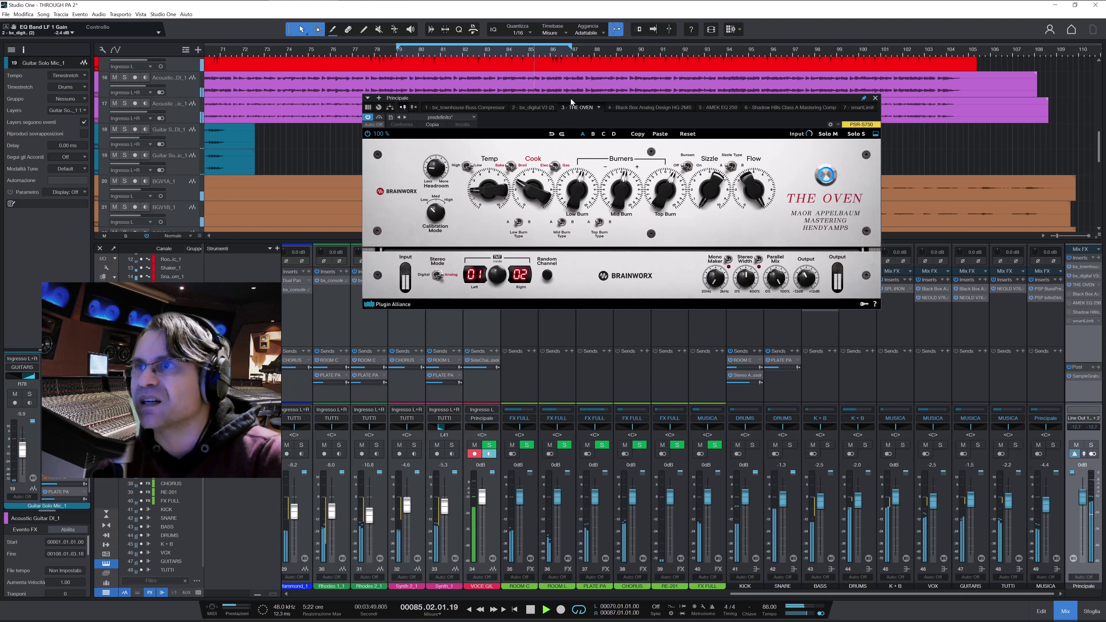
drag(570, 98, 564, 105)
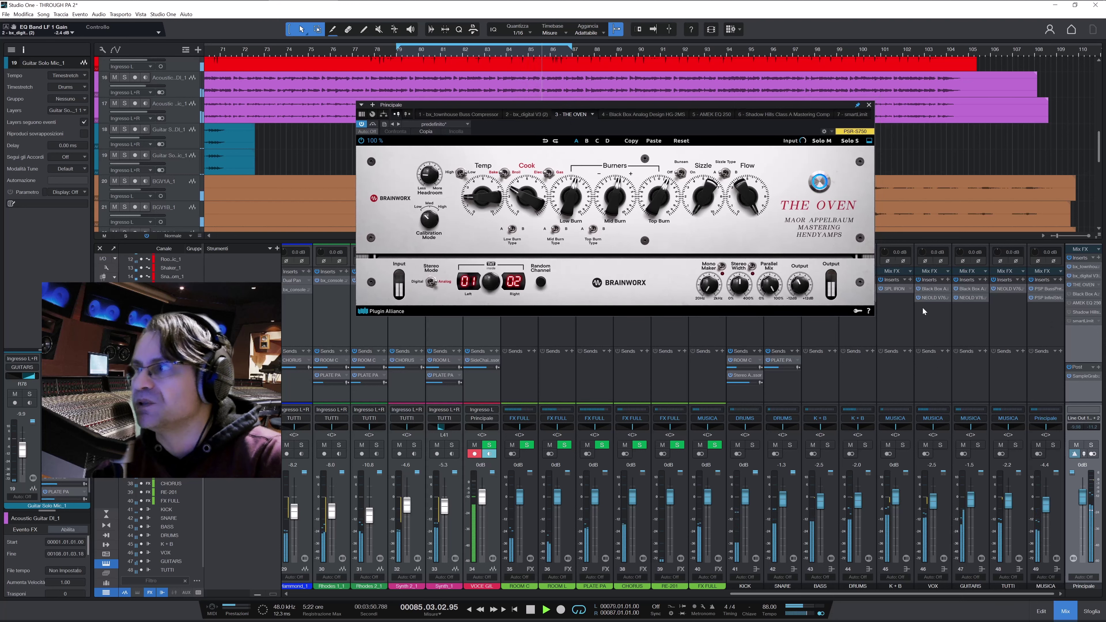
Fine-tune the threshold trim of the PSP BussPressor on the MUSICA bus and close the plug-in.
click(1038, 289)
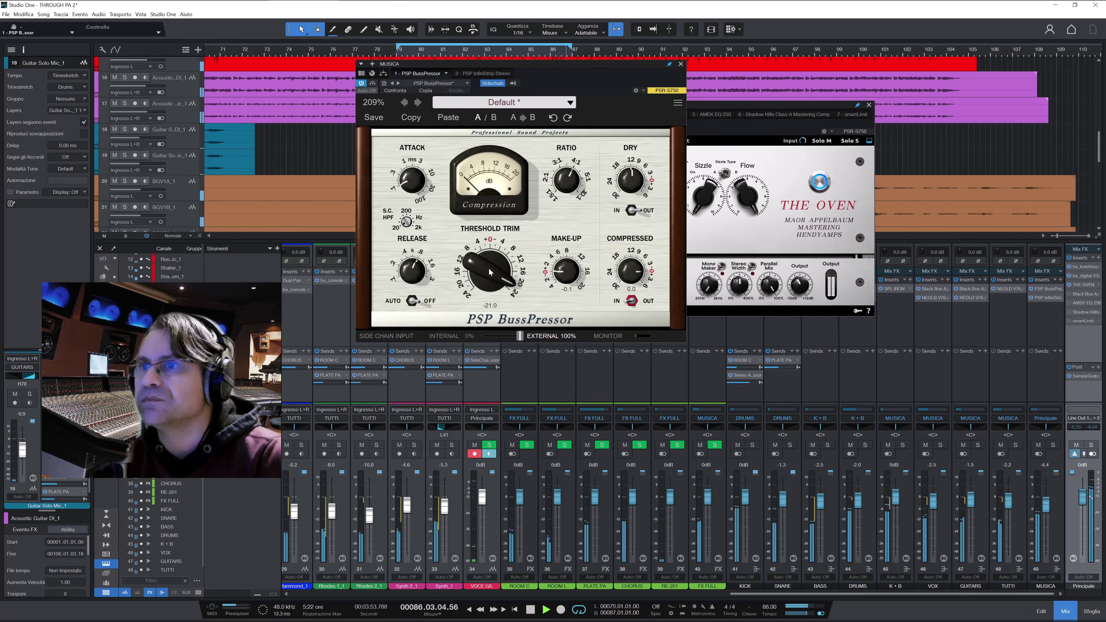
drag(488, 268, 489, 265)
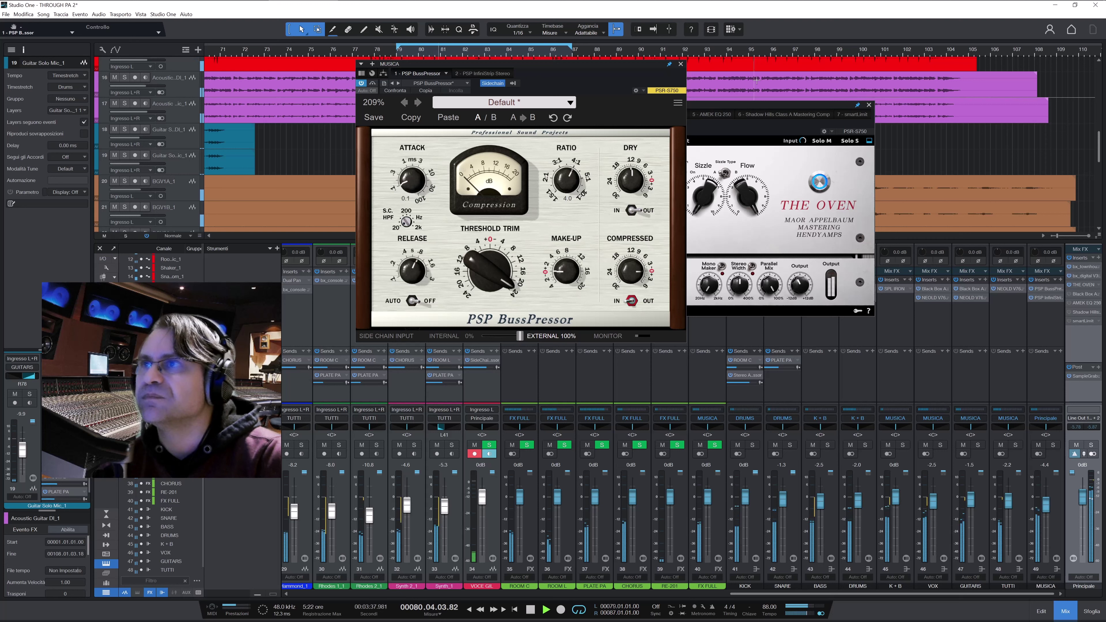
click(681, 64)
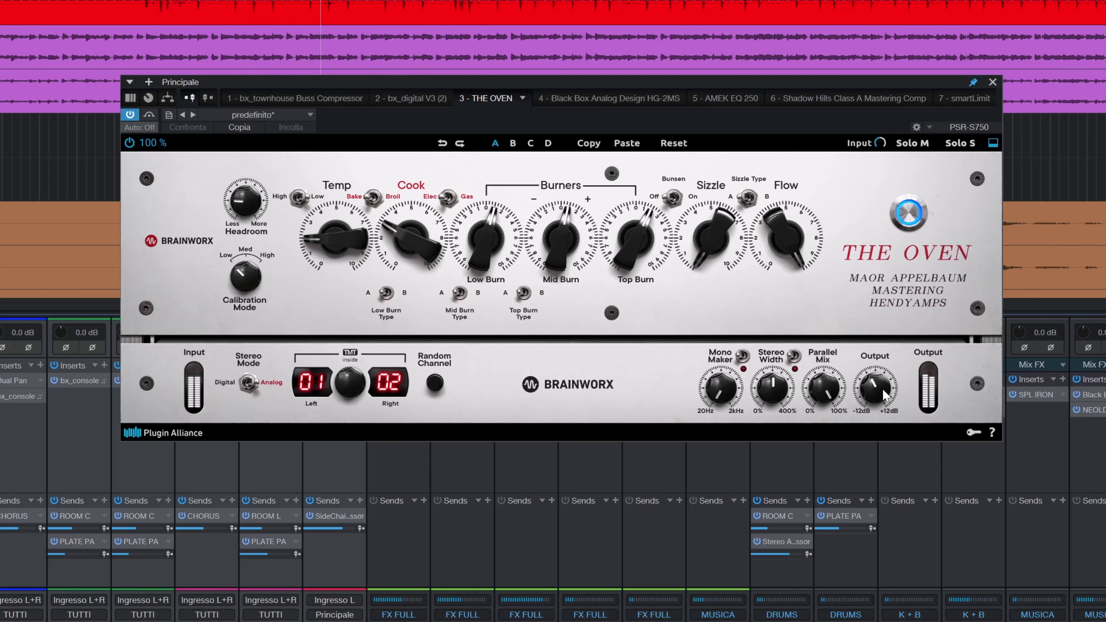
Compare the mix with THE OVEN bypassed and engaged several times, leaving it engaged, and close its window.
click(149, 115)
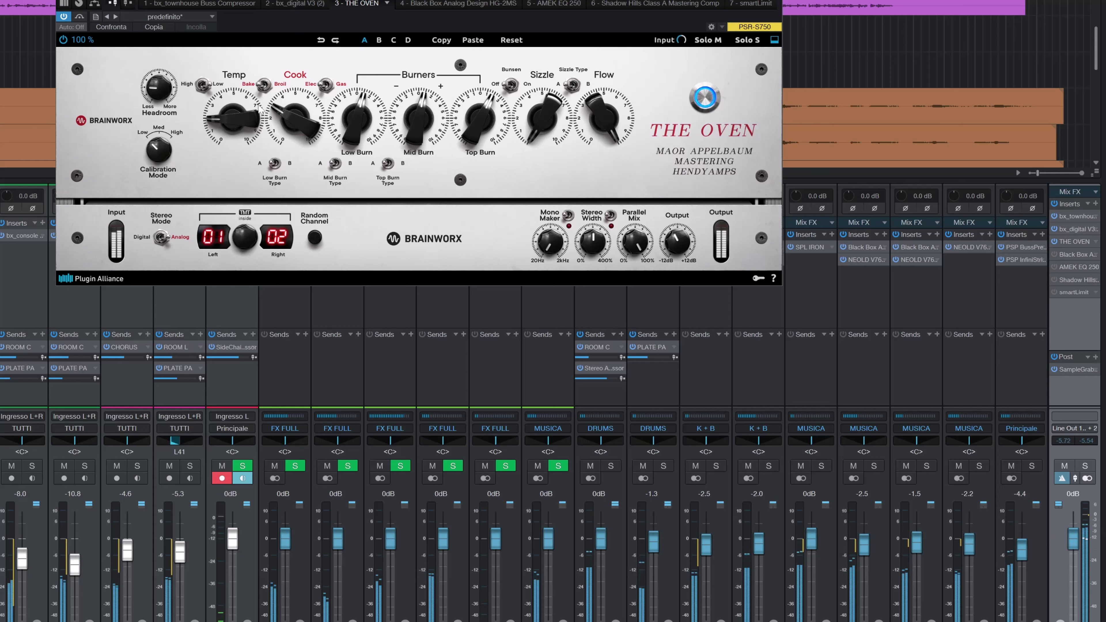
click(79, 17)
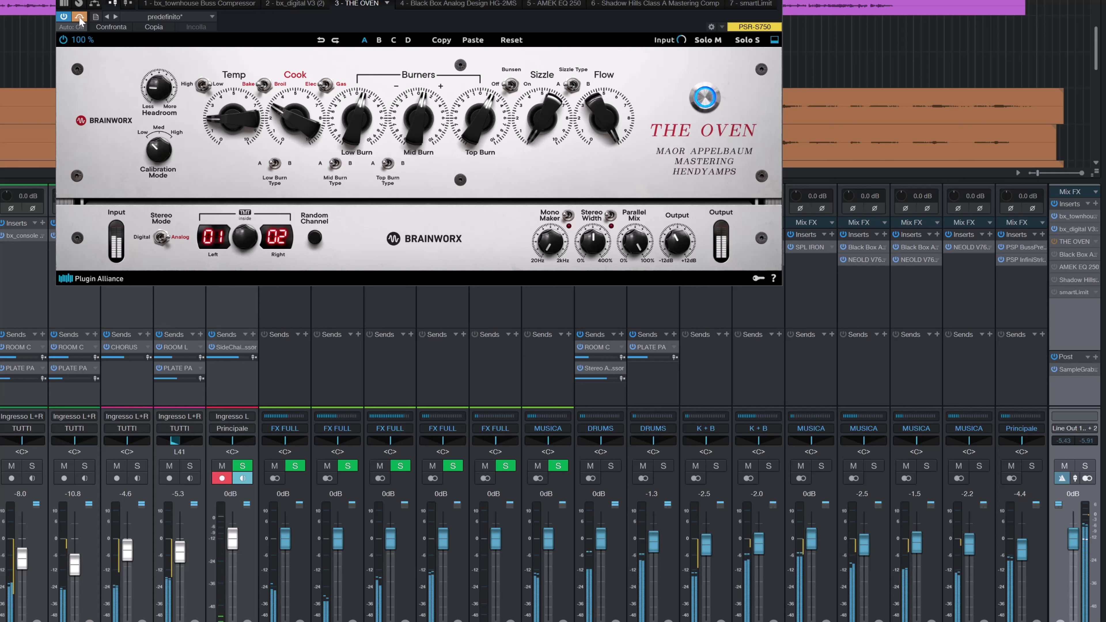
click(80, 18)
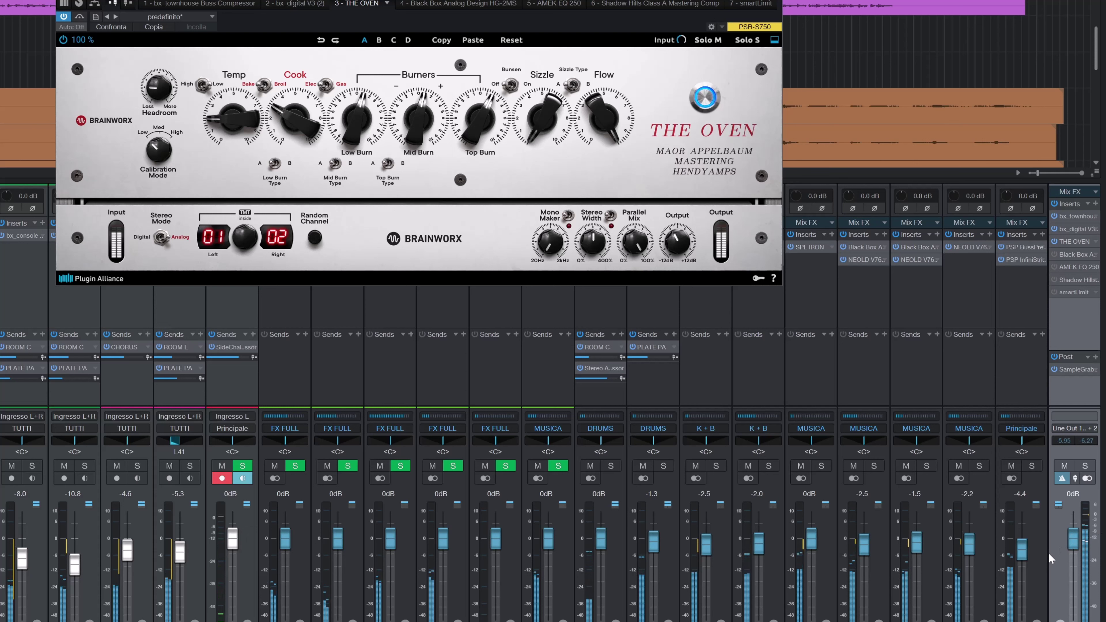
click(1082, 445)
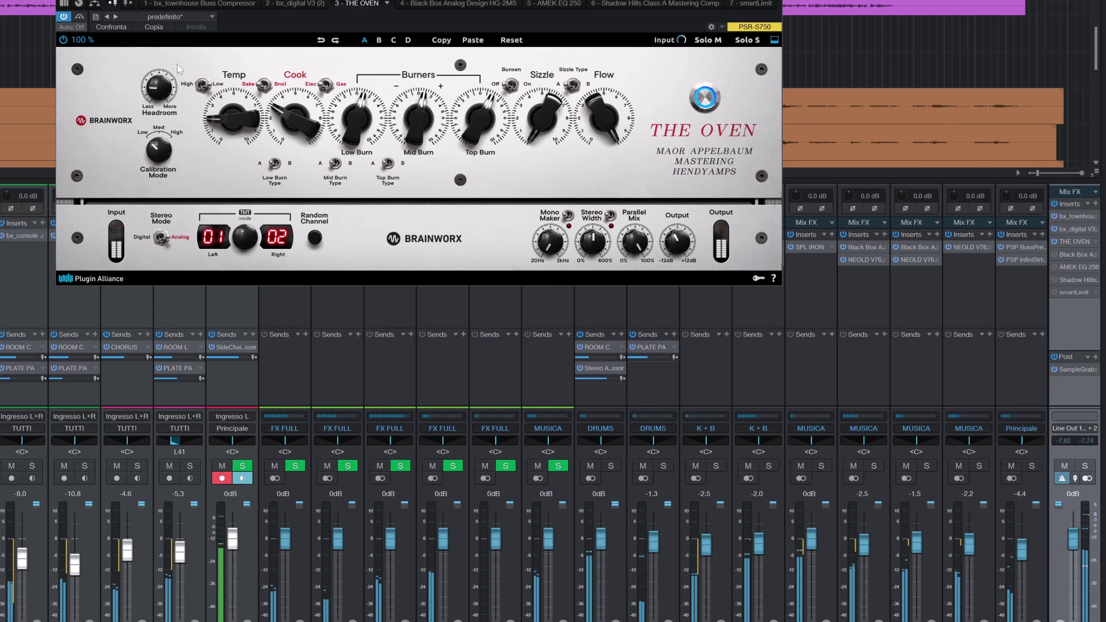
click(80, 16)
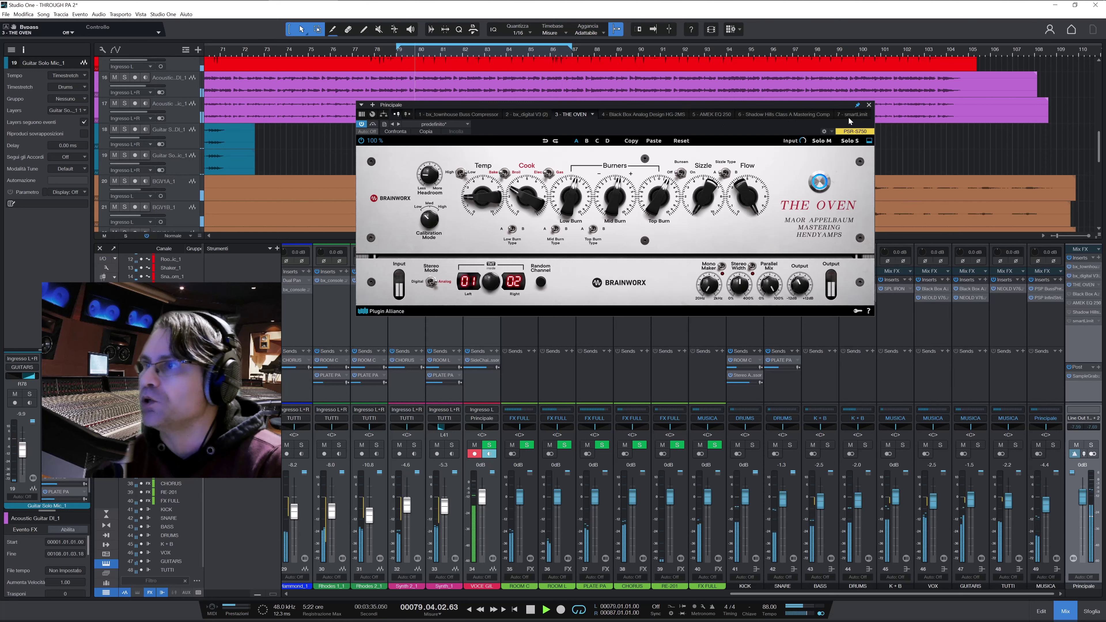
click(868, 106)
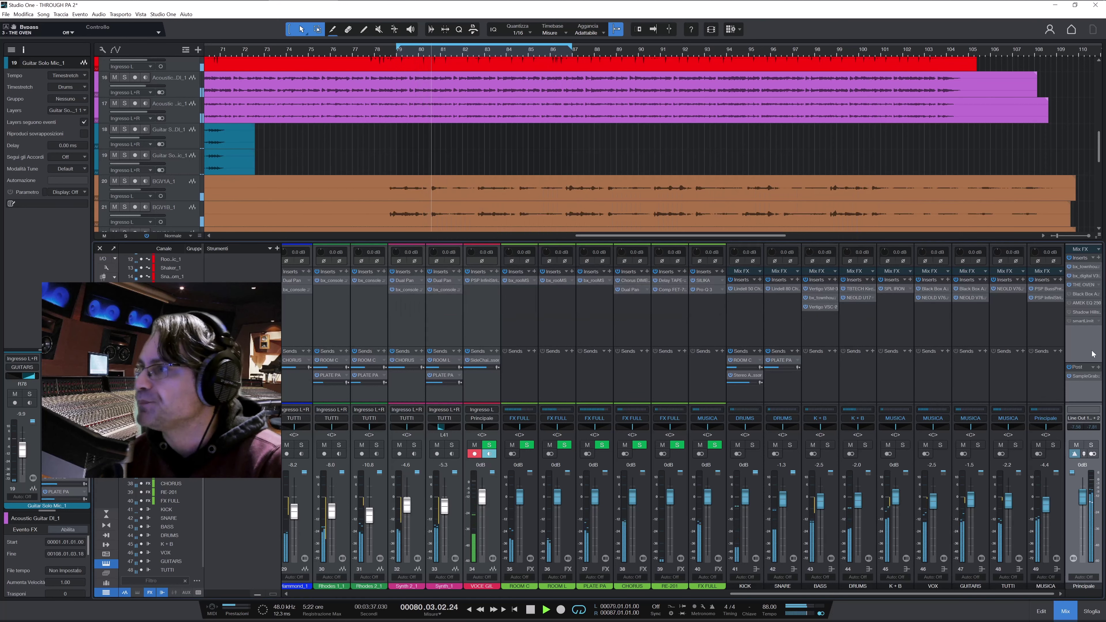
Open the Black Box HG-2MS on the main output and activate it.
click(1083, 295)
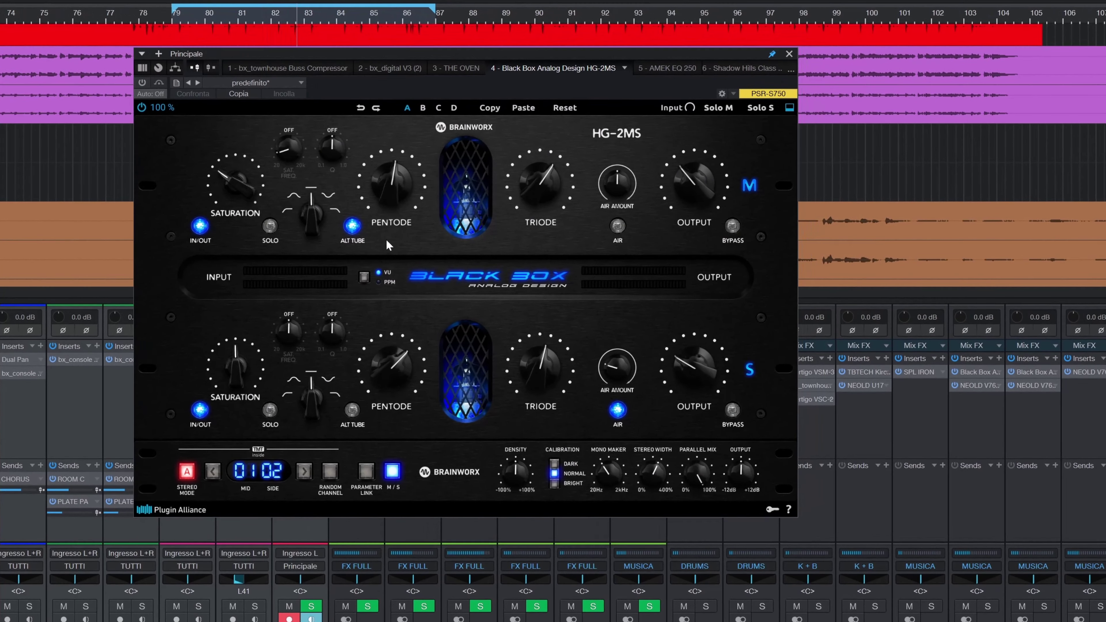
click(141, 82)
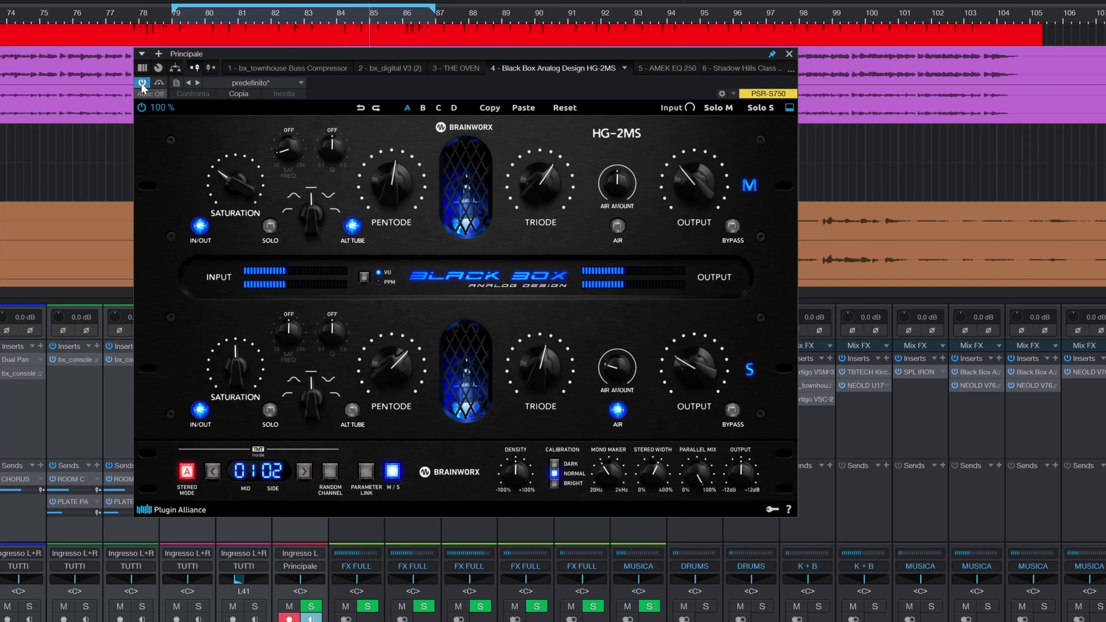
Compare the mix with the Black Box HG-2MS switched off, bypassed and engaged, leave it engaged, and close its window.
click(143, 83)
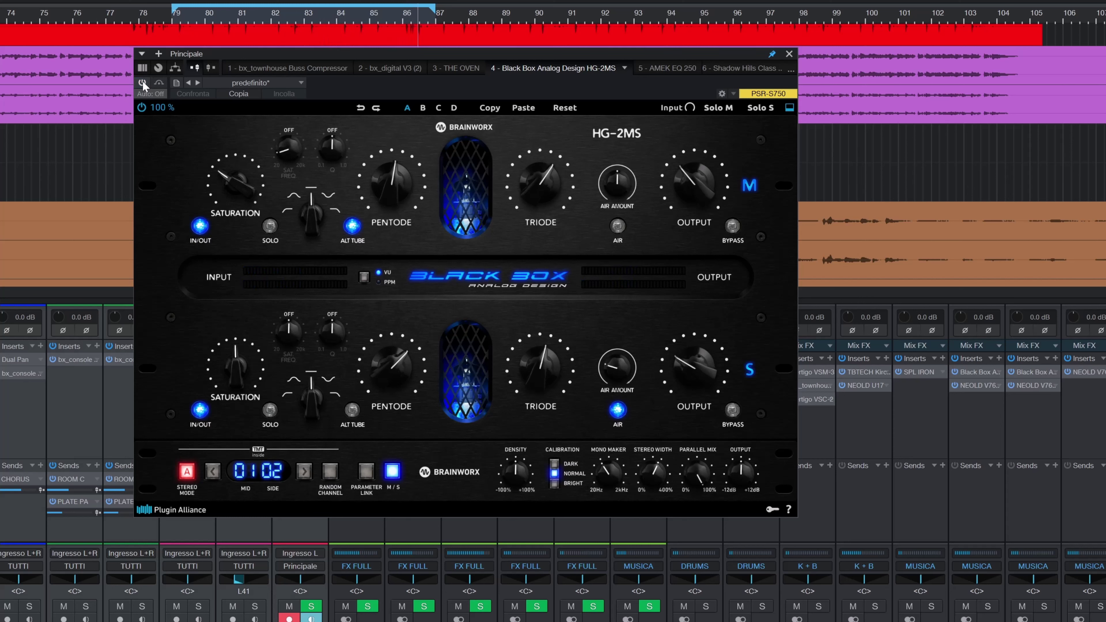
click(142, 82)
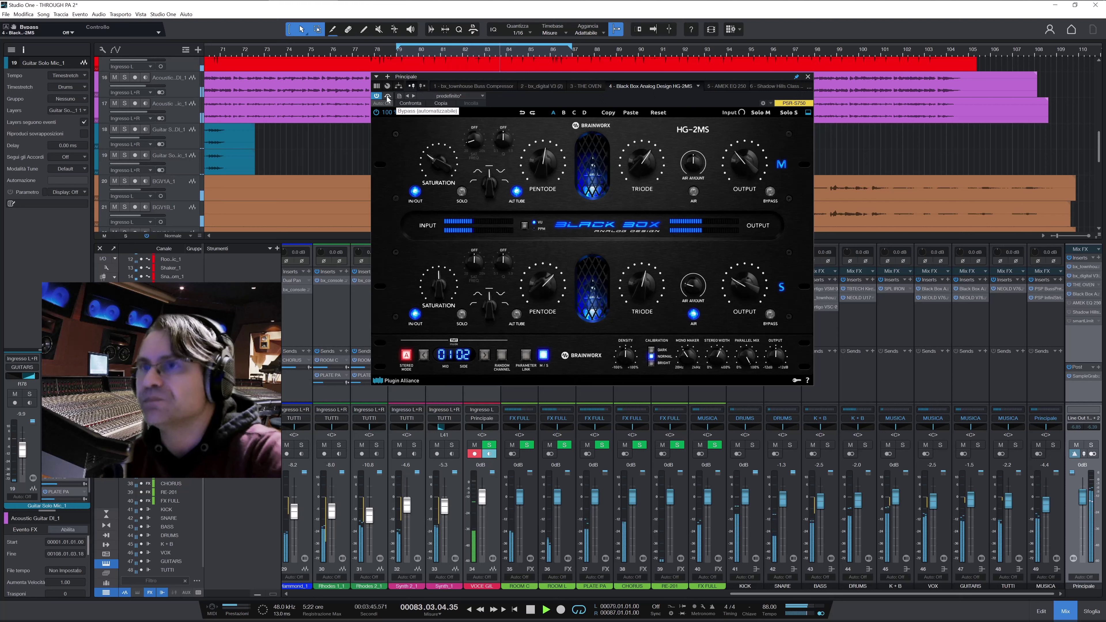
mouse_move(389, 6)
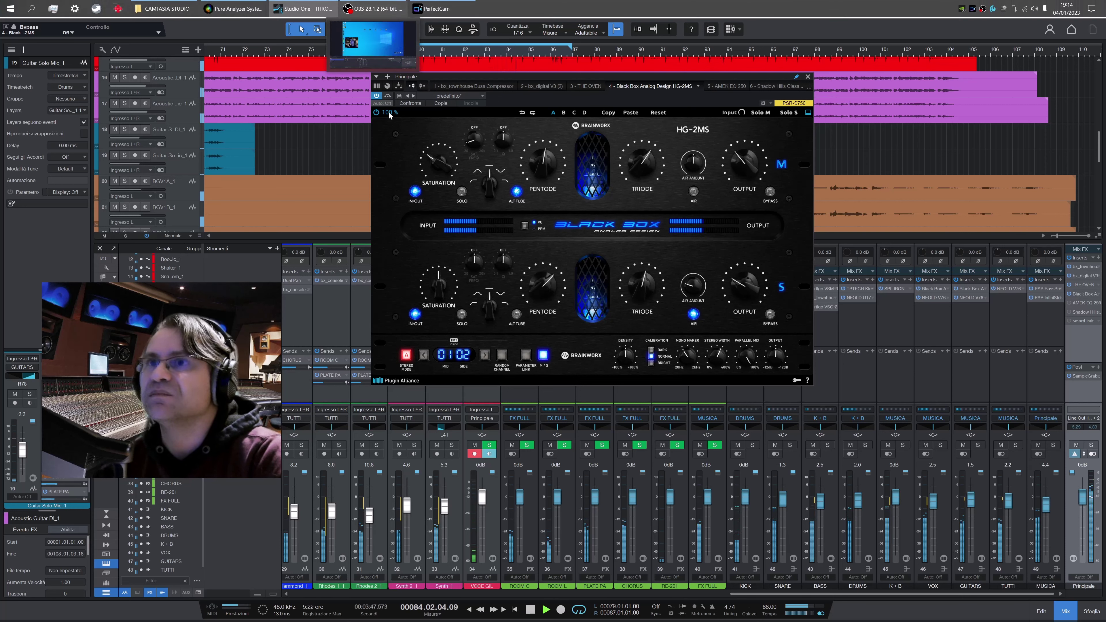
click(389, 96)
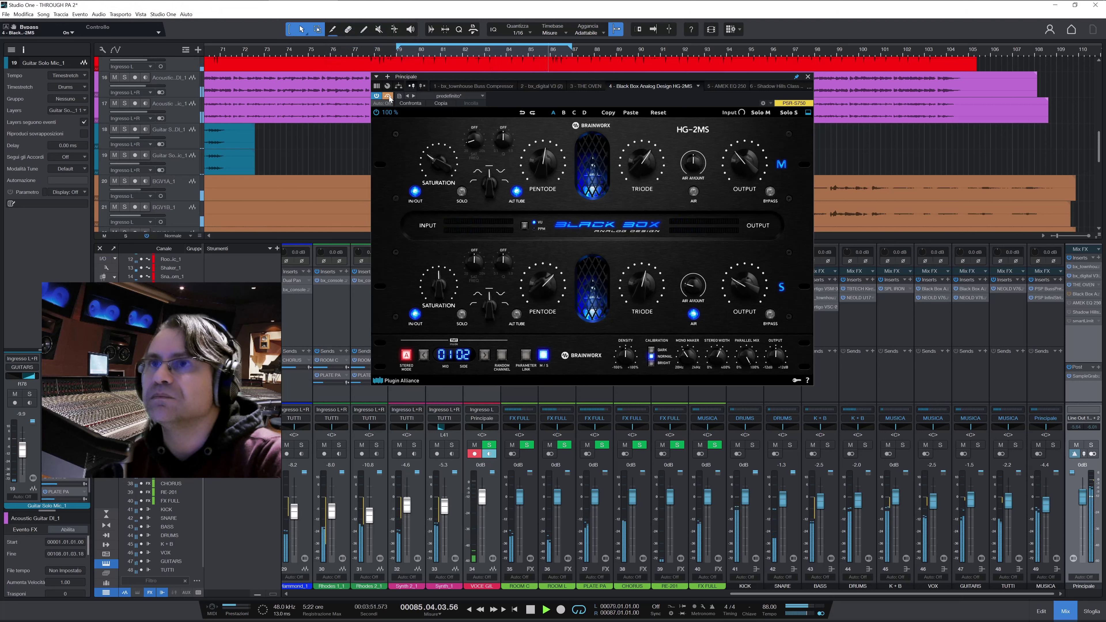
click(388, 96)
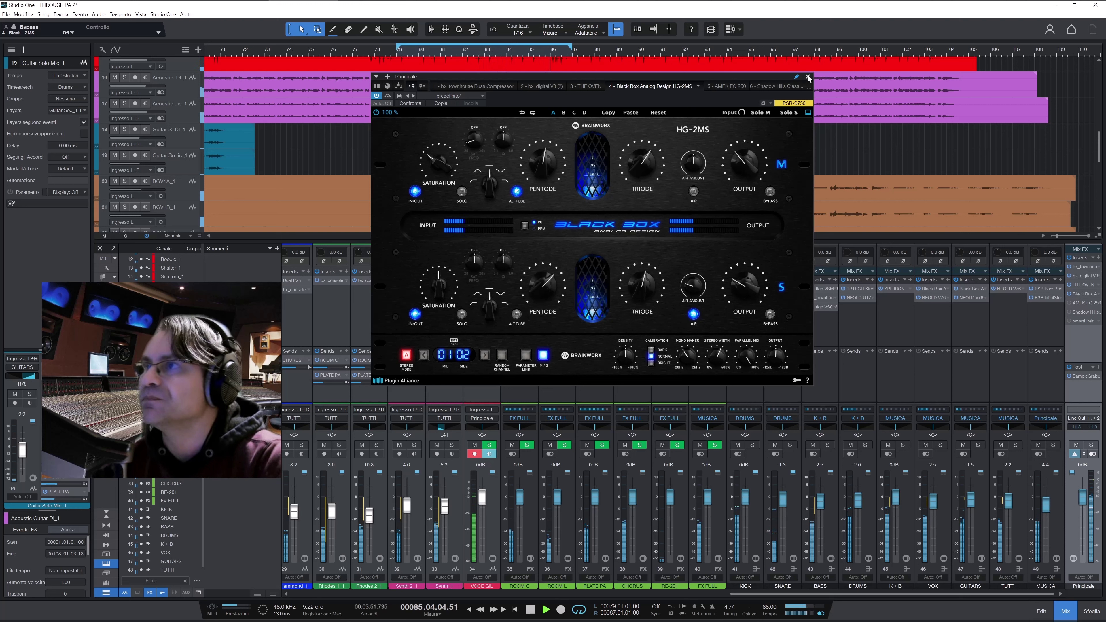
click(388, 96)
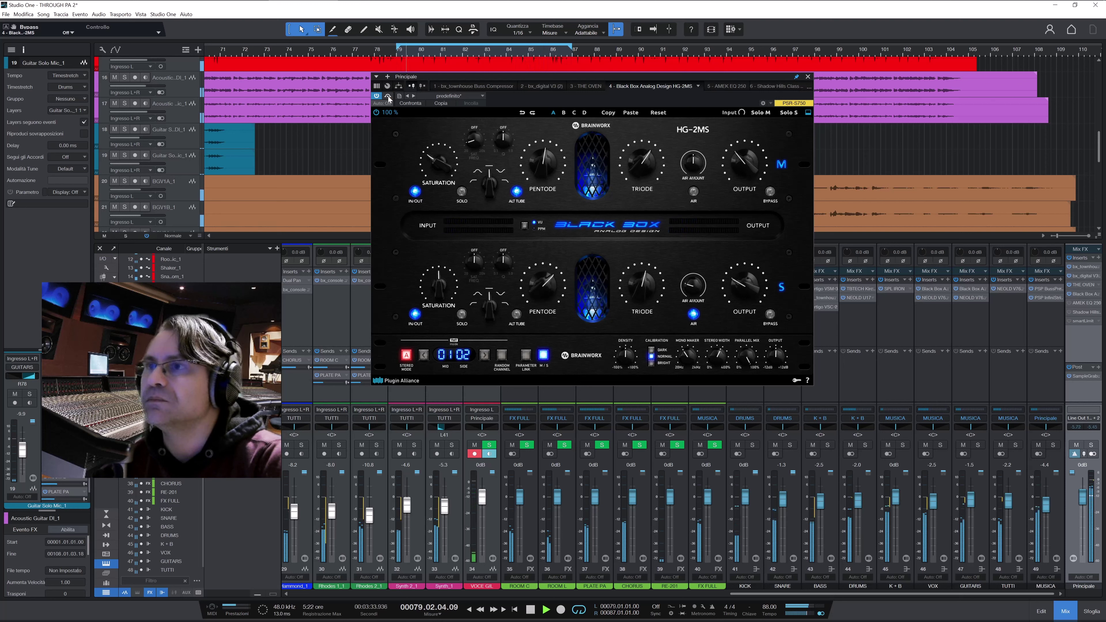
click(388, 96)
click(808, 76)
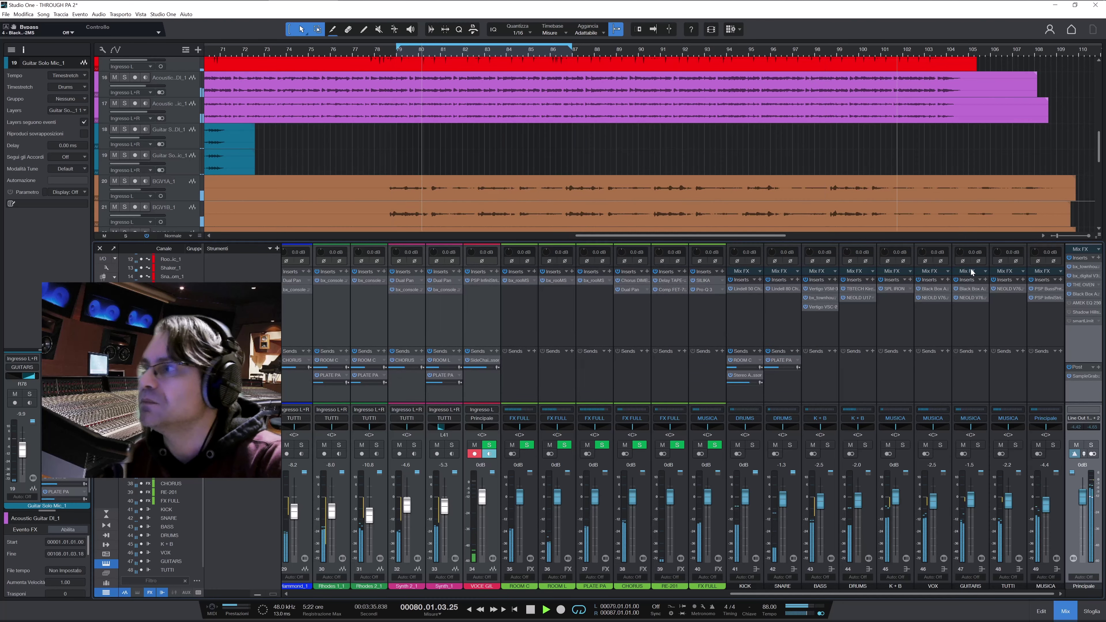
Open the AMEK EQ 250 on the main output and reposition its window slightly.
click(1085, 304)
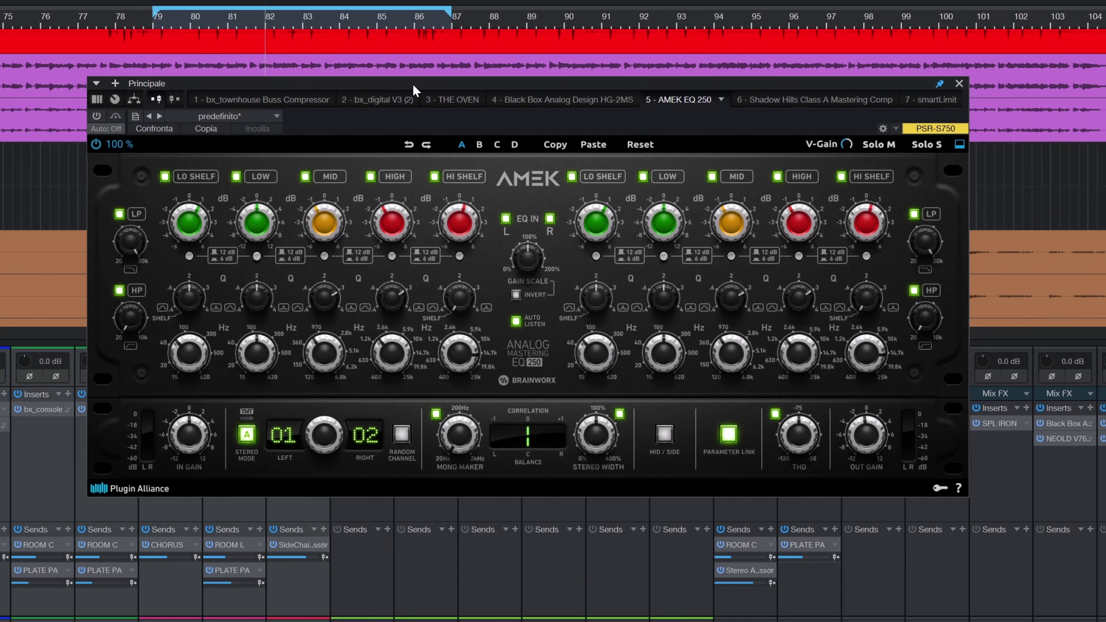
drag(413, 84, 410, 88)
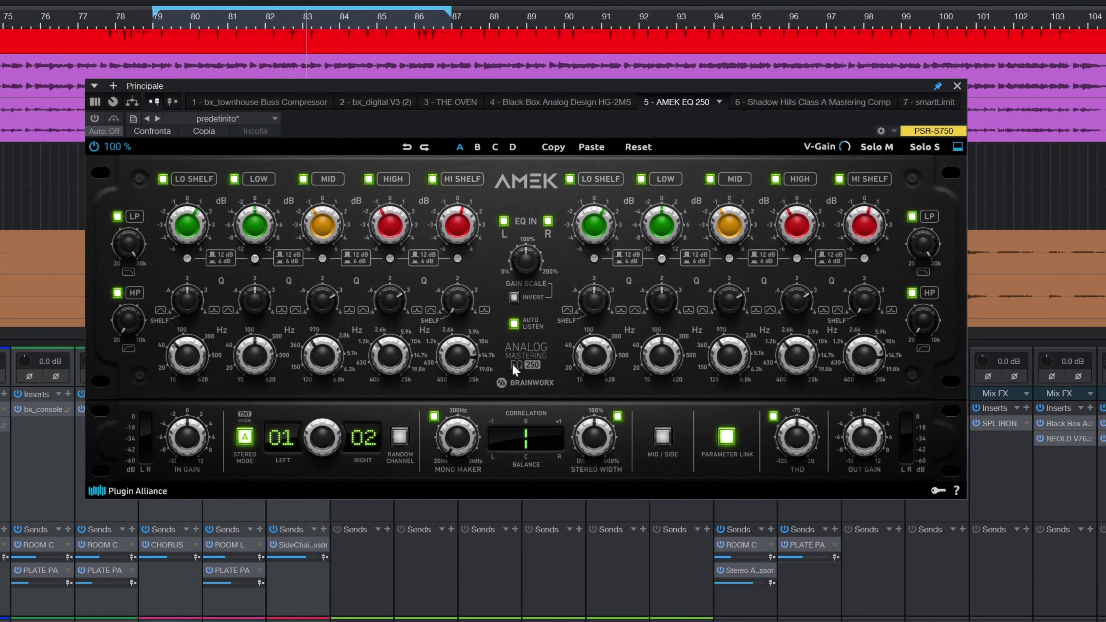
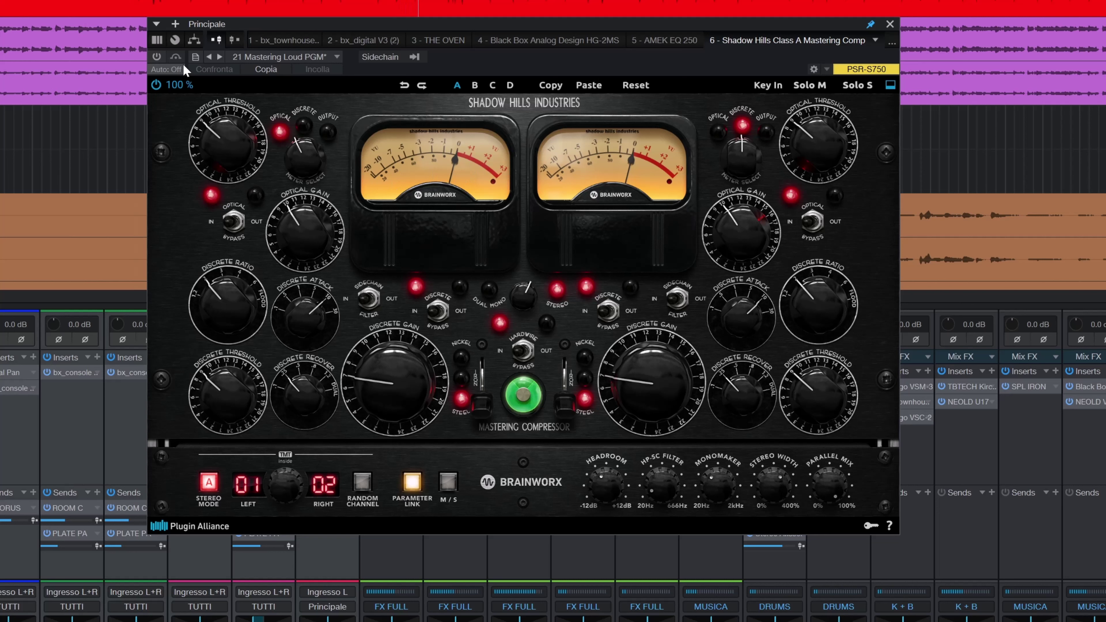
Compare the mix with the Shadow Hills Class A Mastering Comp active and inactive, leaving it active.
click(156, 57)
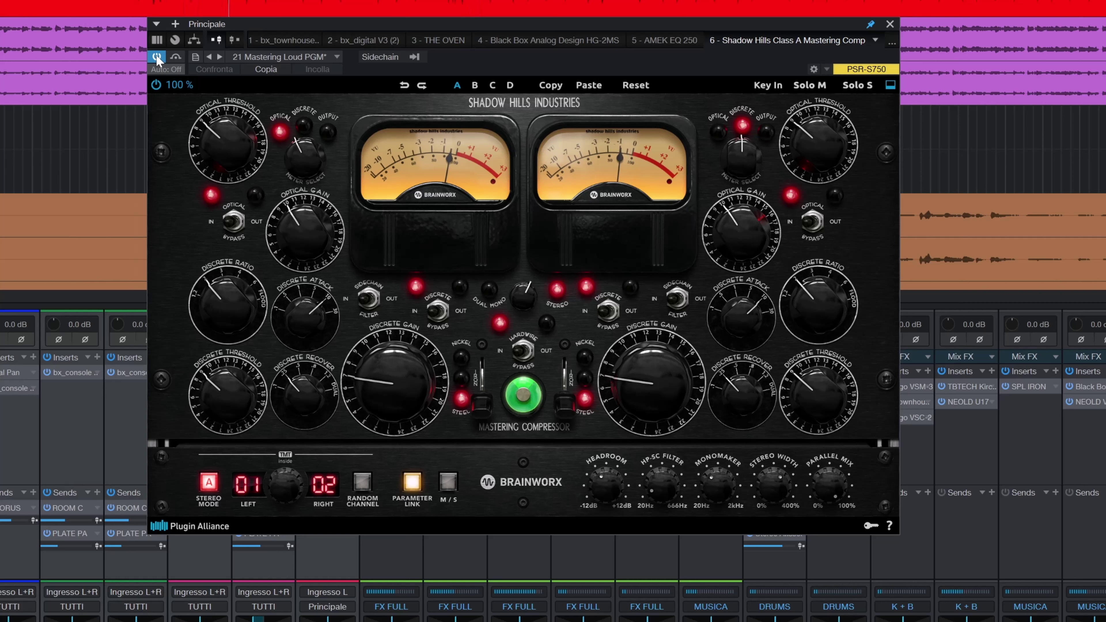
click(156, 57)
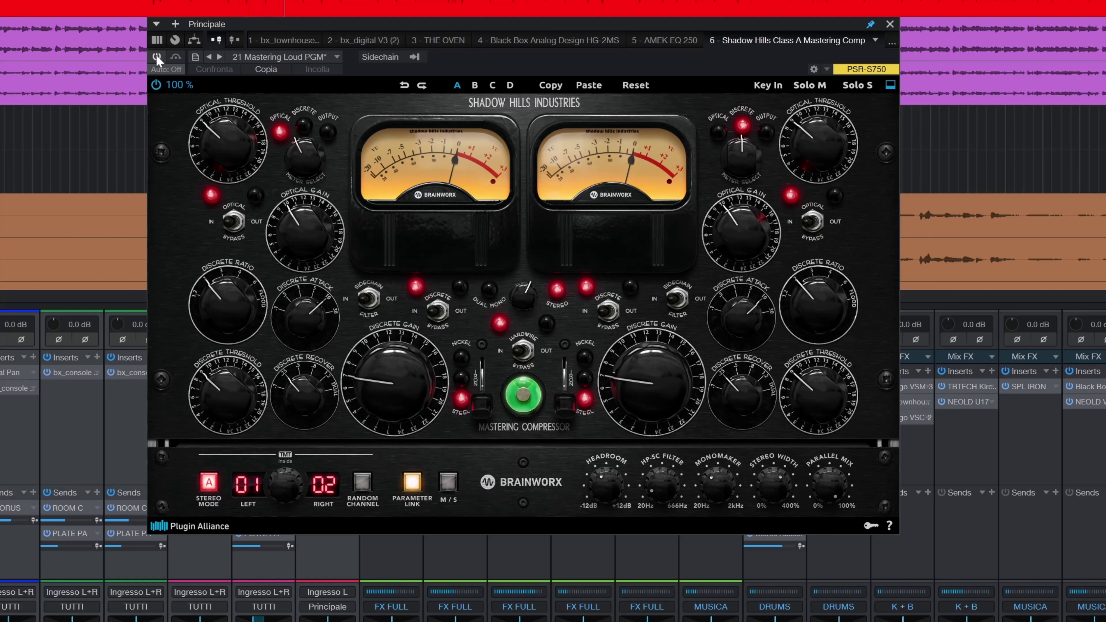
click(157, 57)
Audition the Shadow Hills compressor's nickel, iron and steel transformer settings several times, leaving both channels on steel.
click(488, 404)
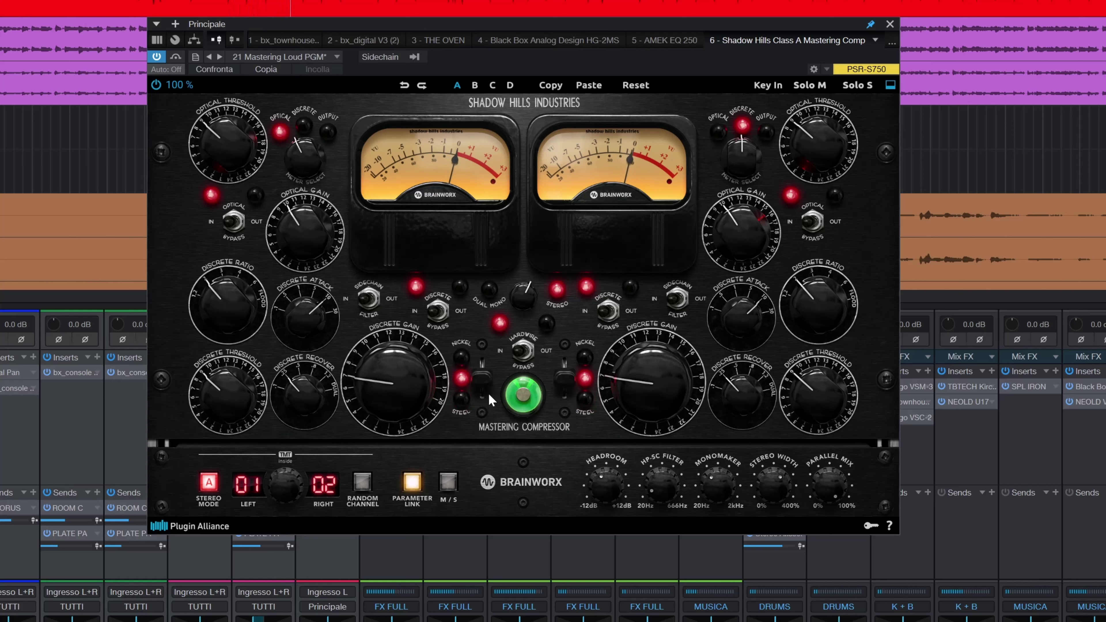
click(482, 388)
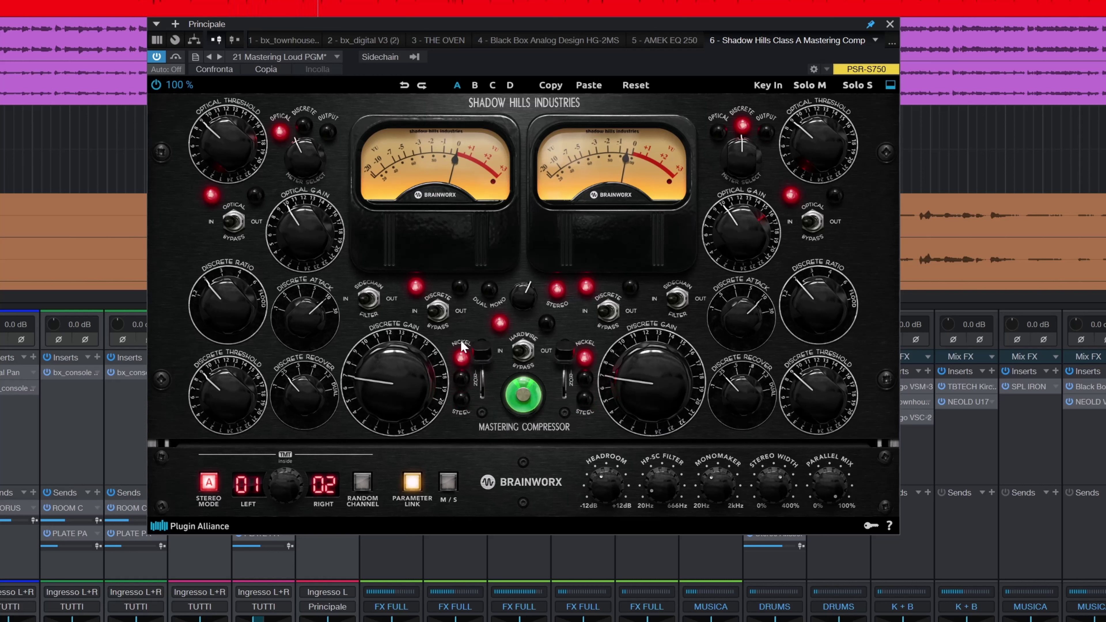
click(482, 378)
click(483, 410)
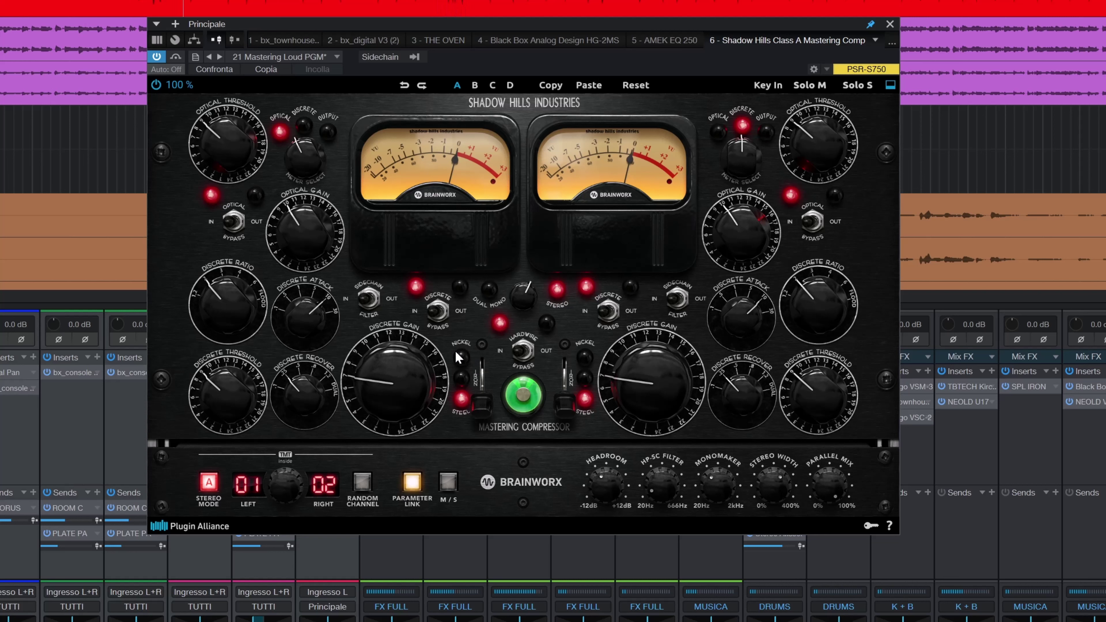
mouse_move(481, 416)
mouse_down()
mouse_move(483, 394)
mouse_move(484, 410)
mouse_up()
drag(485, 409, 490, 357)
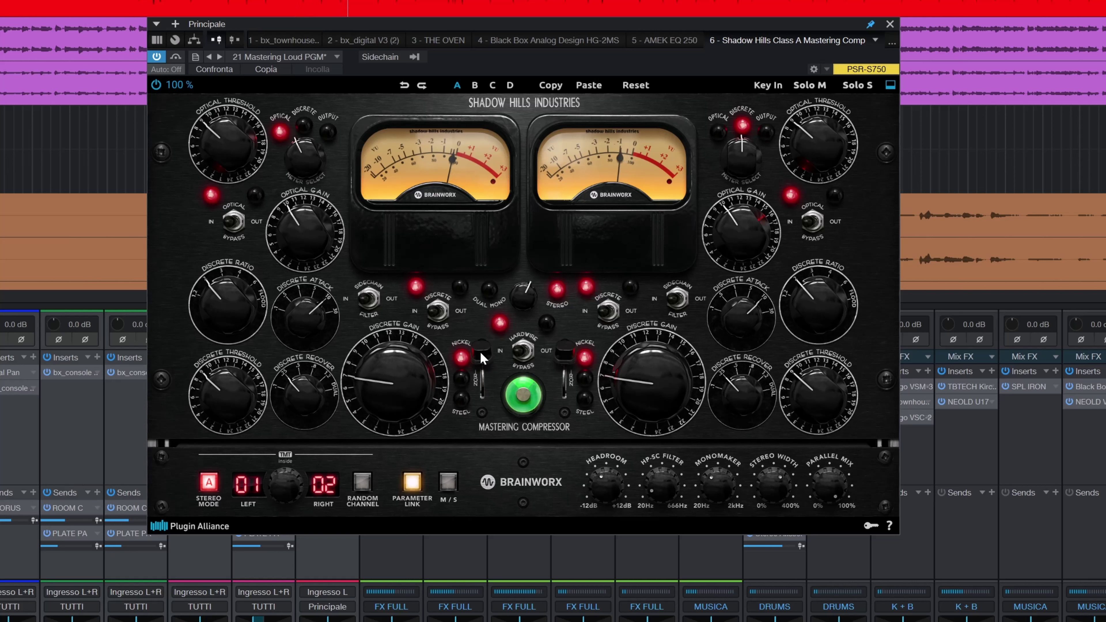
drag(479, 374, 475, 379)
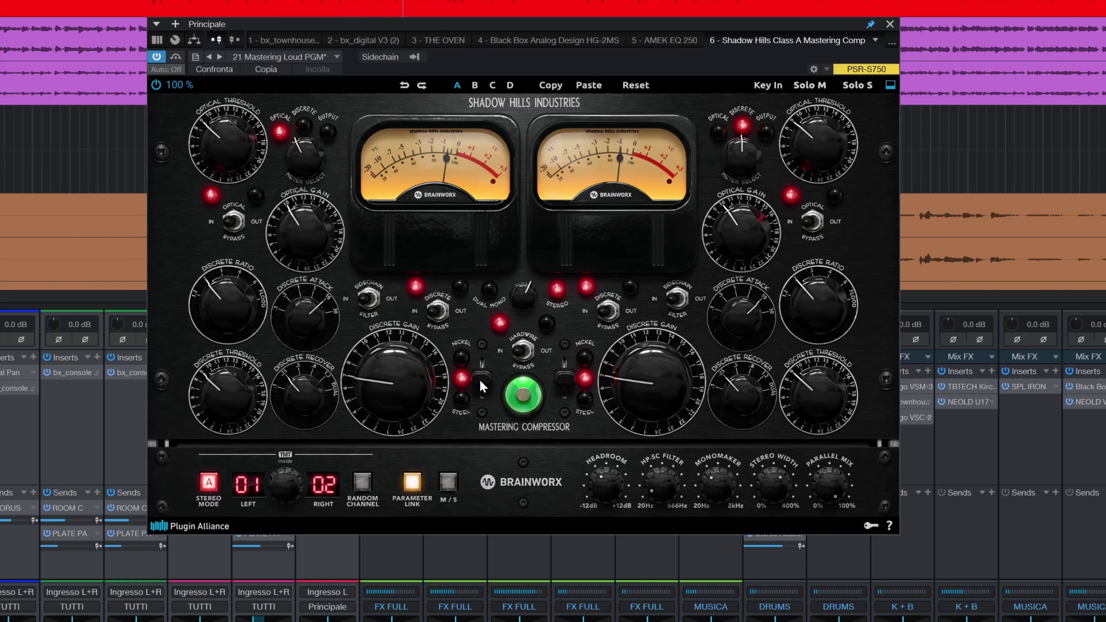
drag(479, 383, 480, 412)
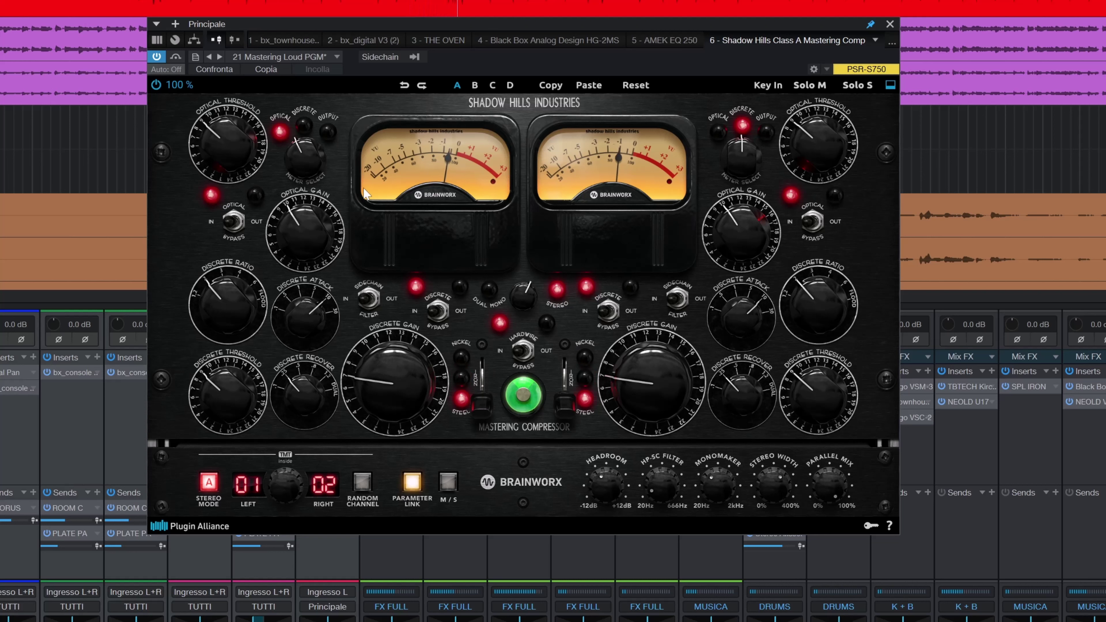
Compare the mix with the Shadow Hills compressor bypassed and engaged, leave it engaged, and close its window.
click(176, 58)
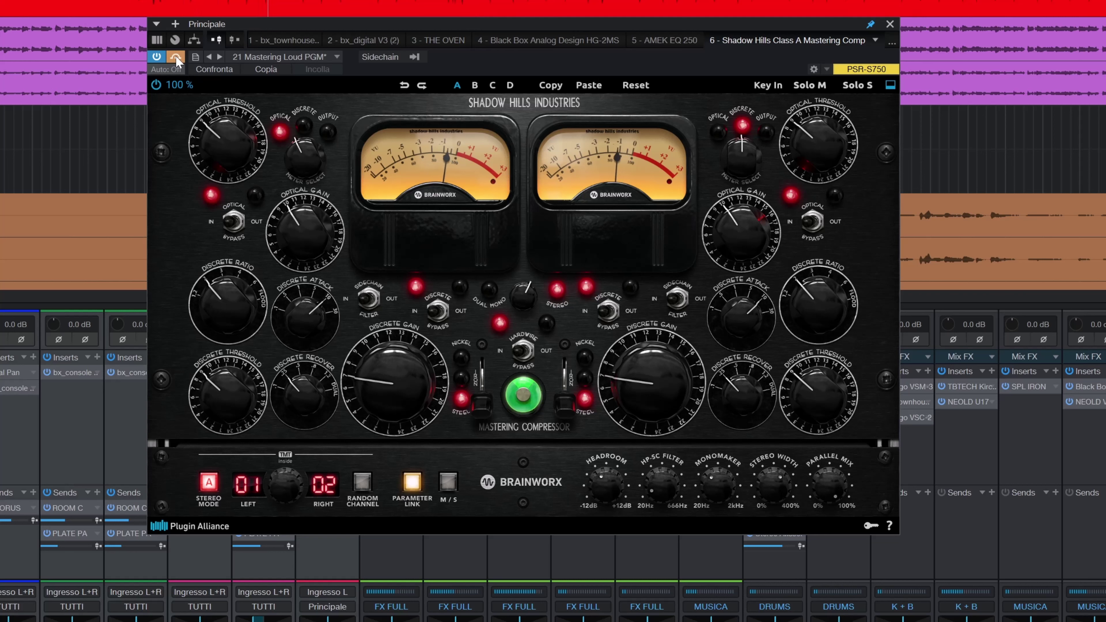
click(177, 58)
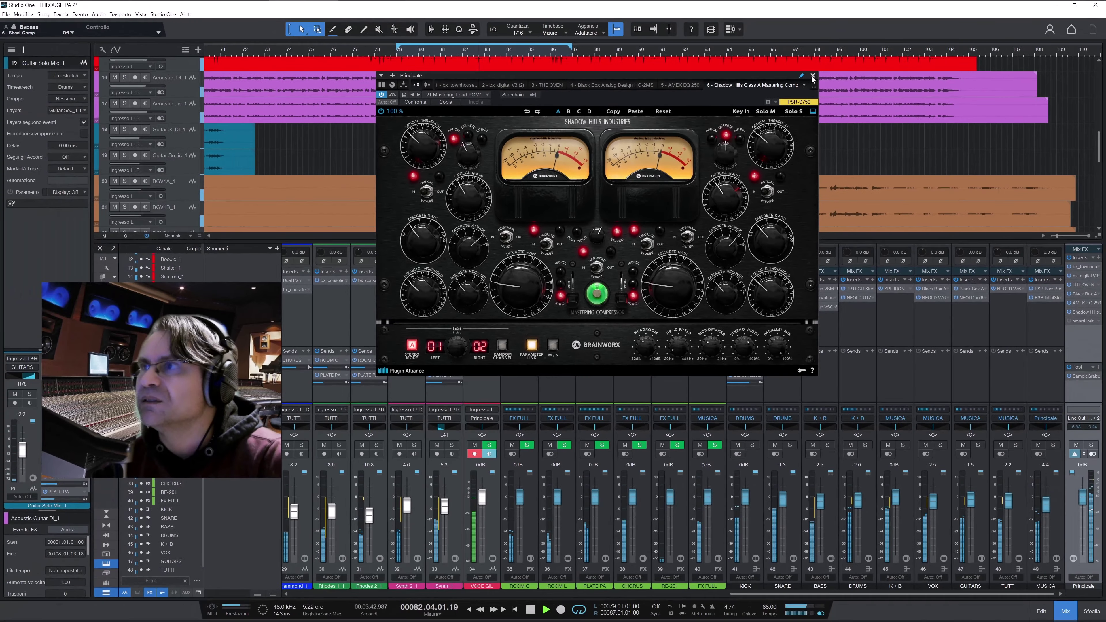
click(843, 55)
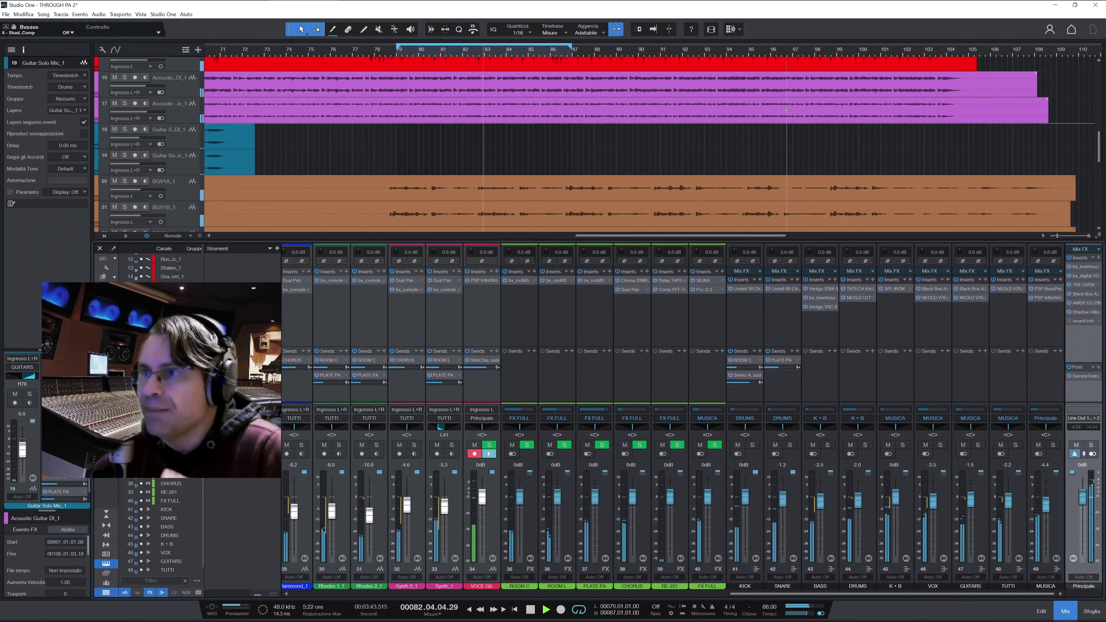
Open and activate smart:limit on the main output and review its Quality Check against the Spotify target.
click(1083, 321)
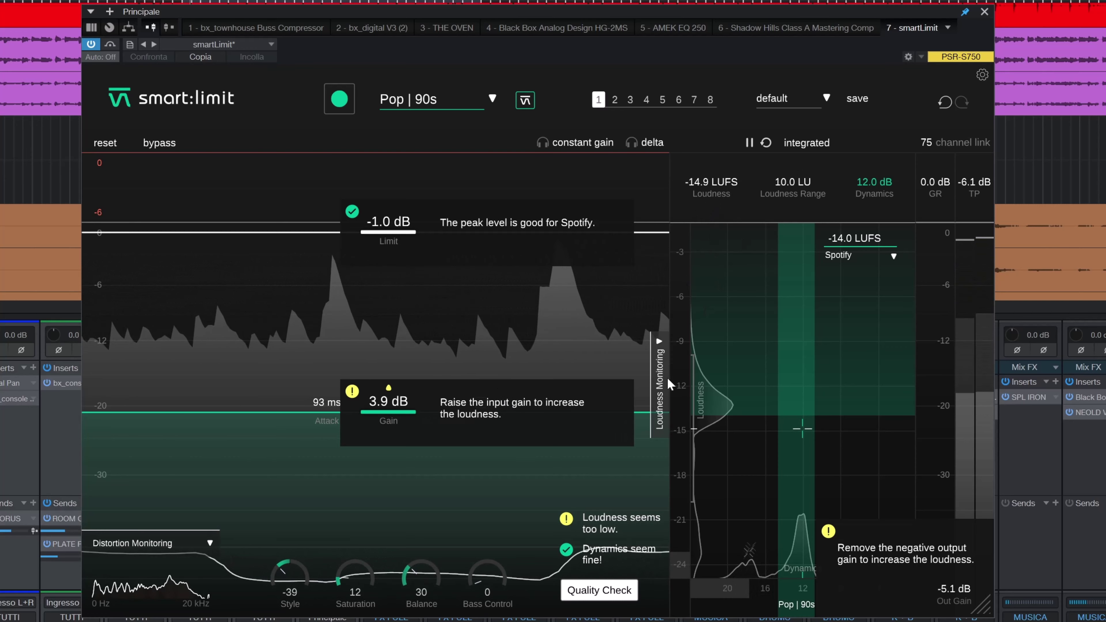
click(611, 594)
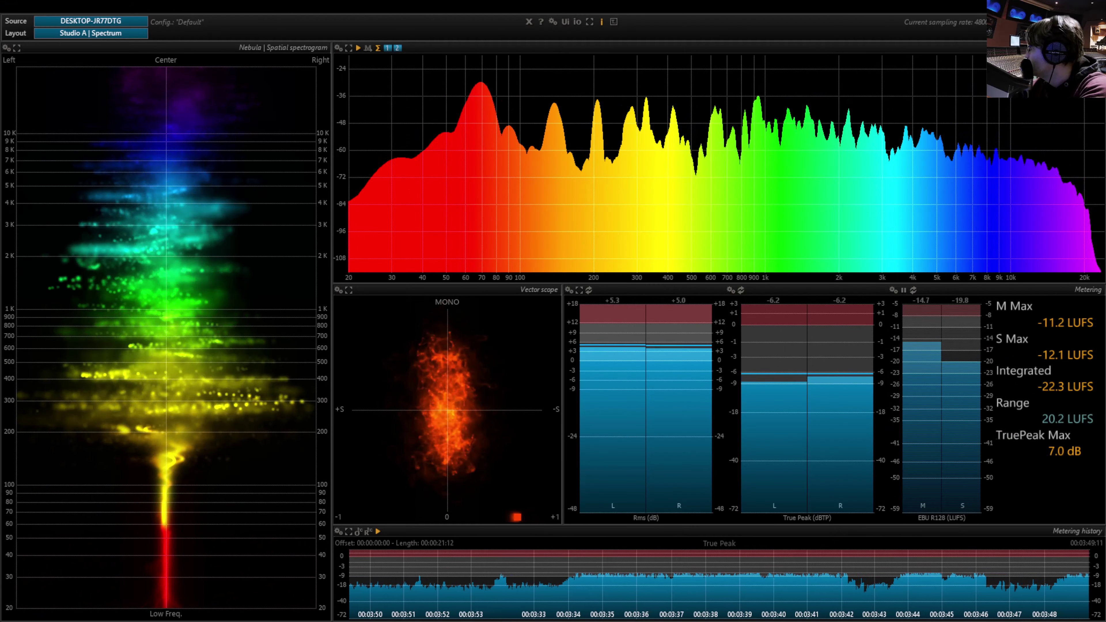
Switch to the Pure Analyzer System and reset its EBU R128 loudness metering.
click(913, 291)
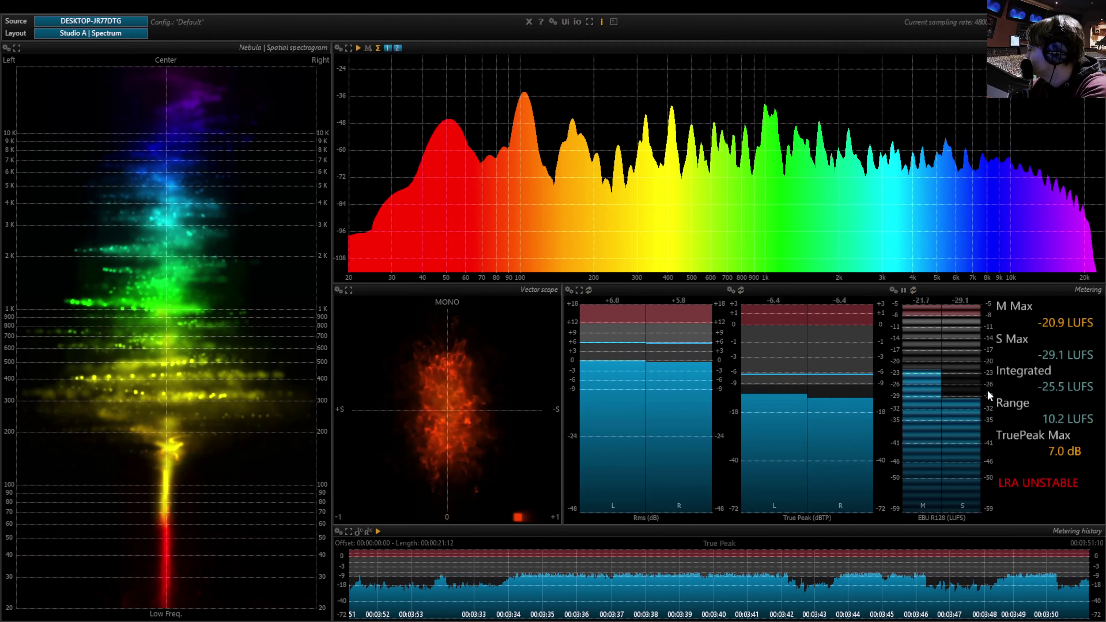